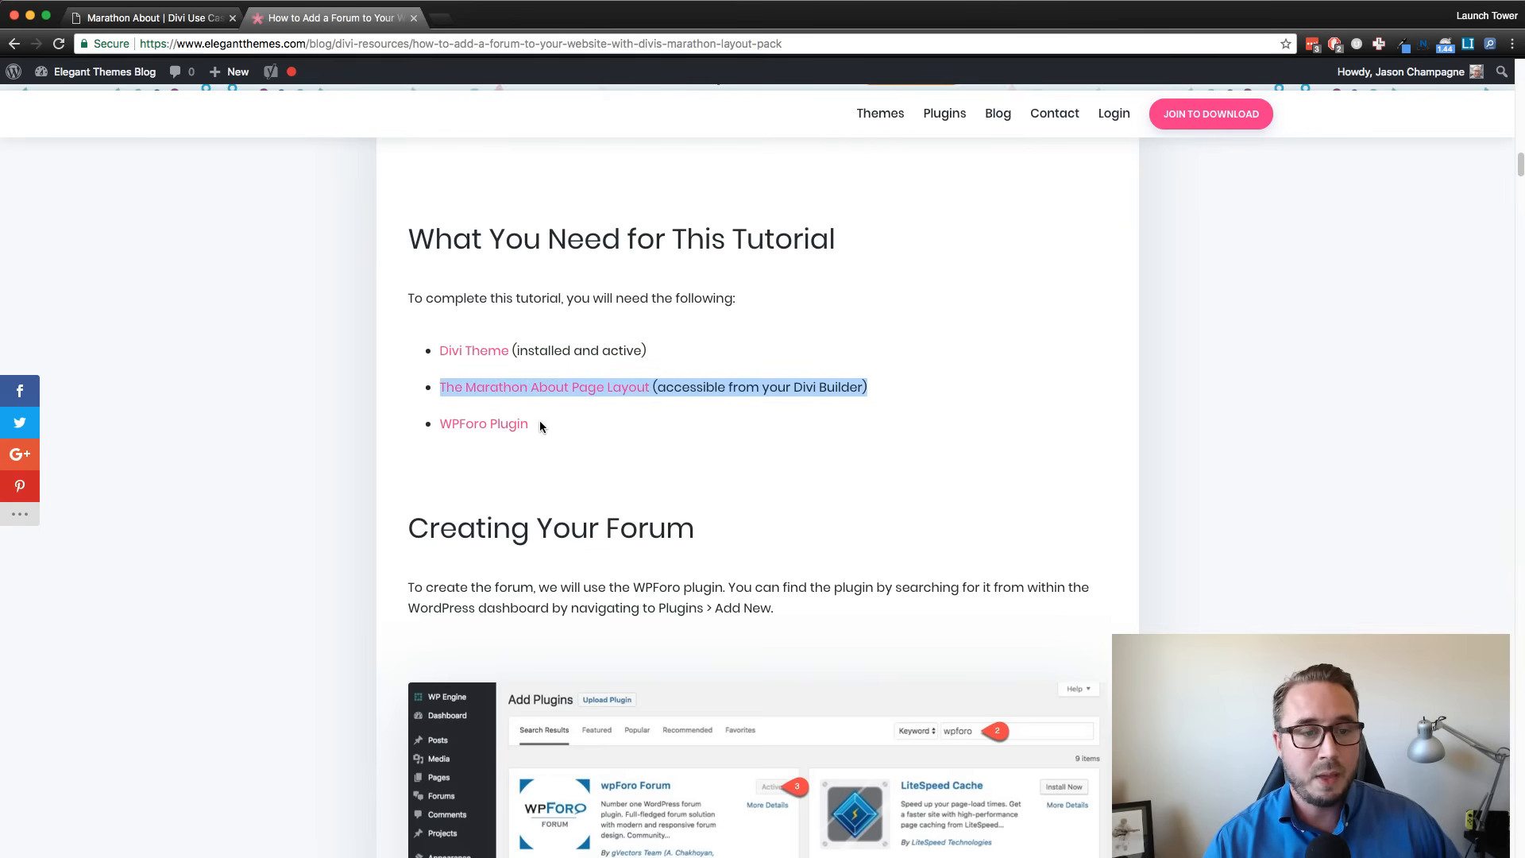
Open the tutorial's WPForo Plugin link in a new browser tab and switch to that page.
left_click_drag(548, 423, 435, 423)
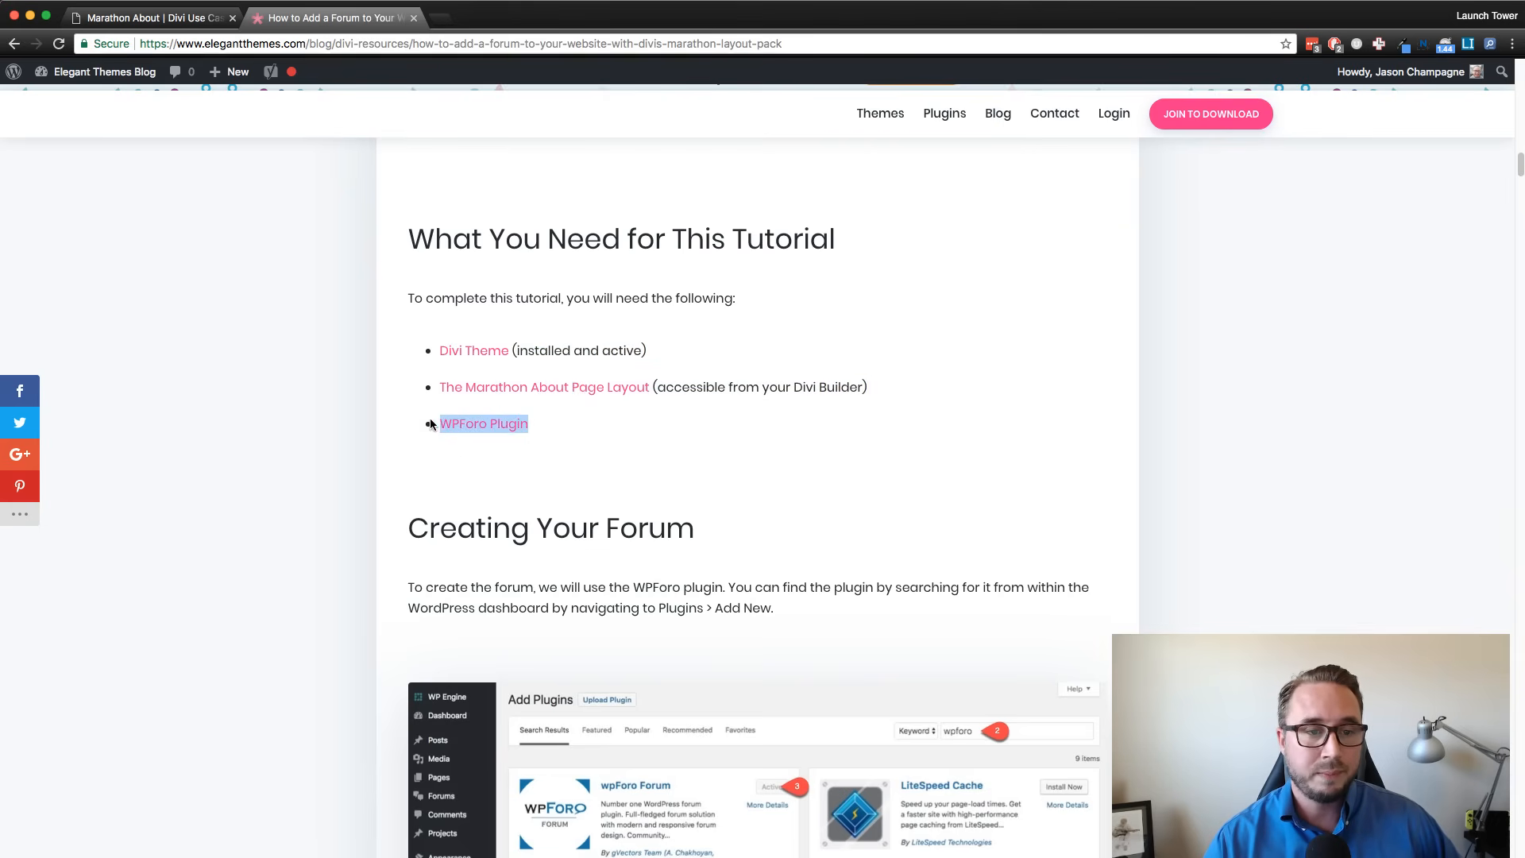
left_click(705, 420)
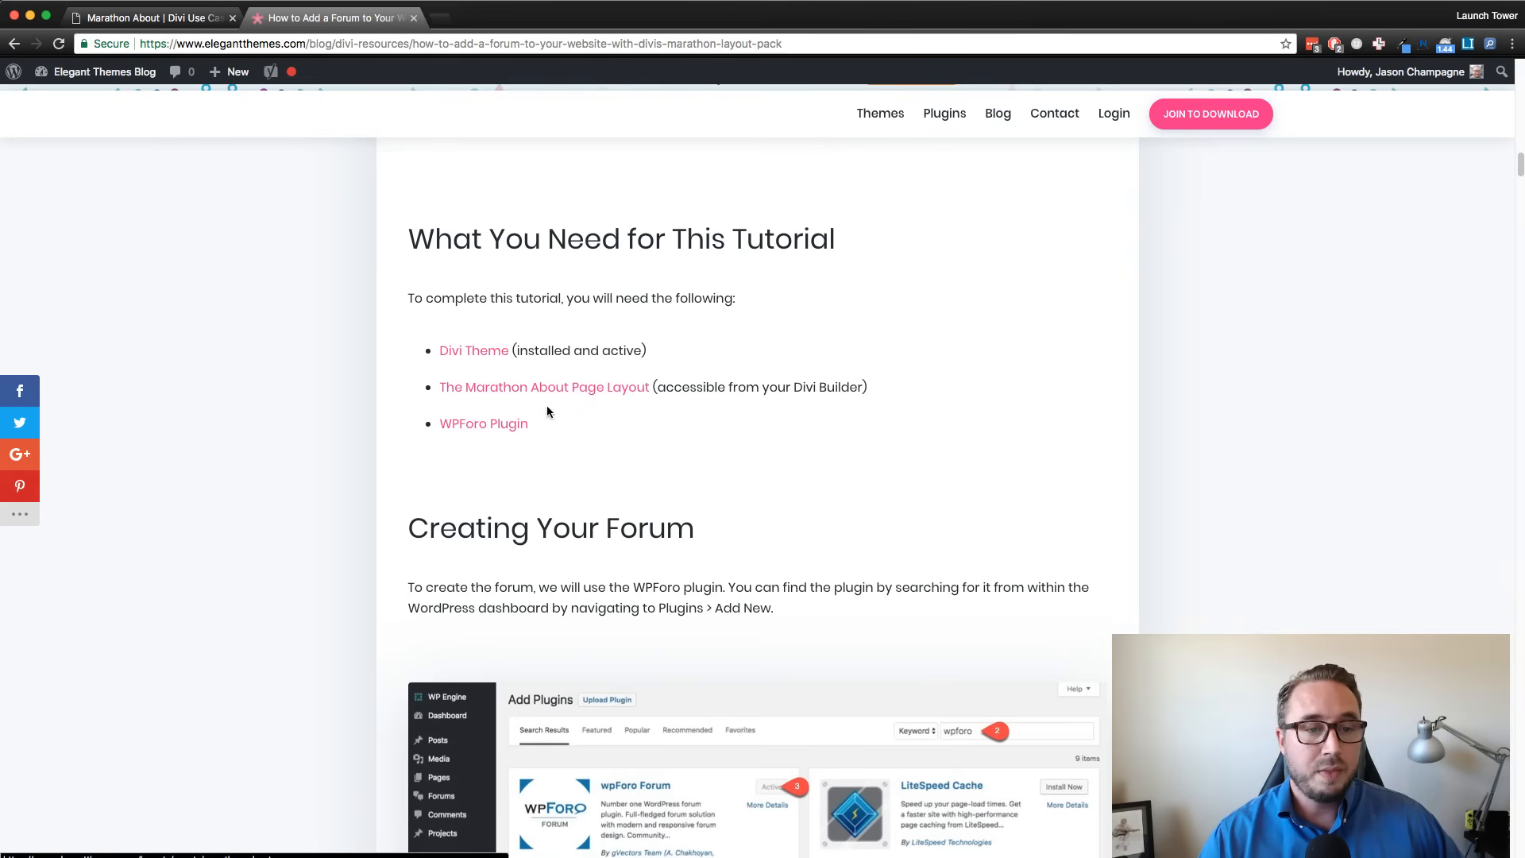
right_click(486, 424)
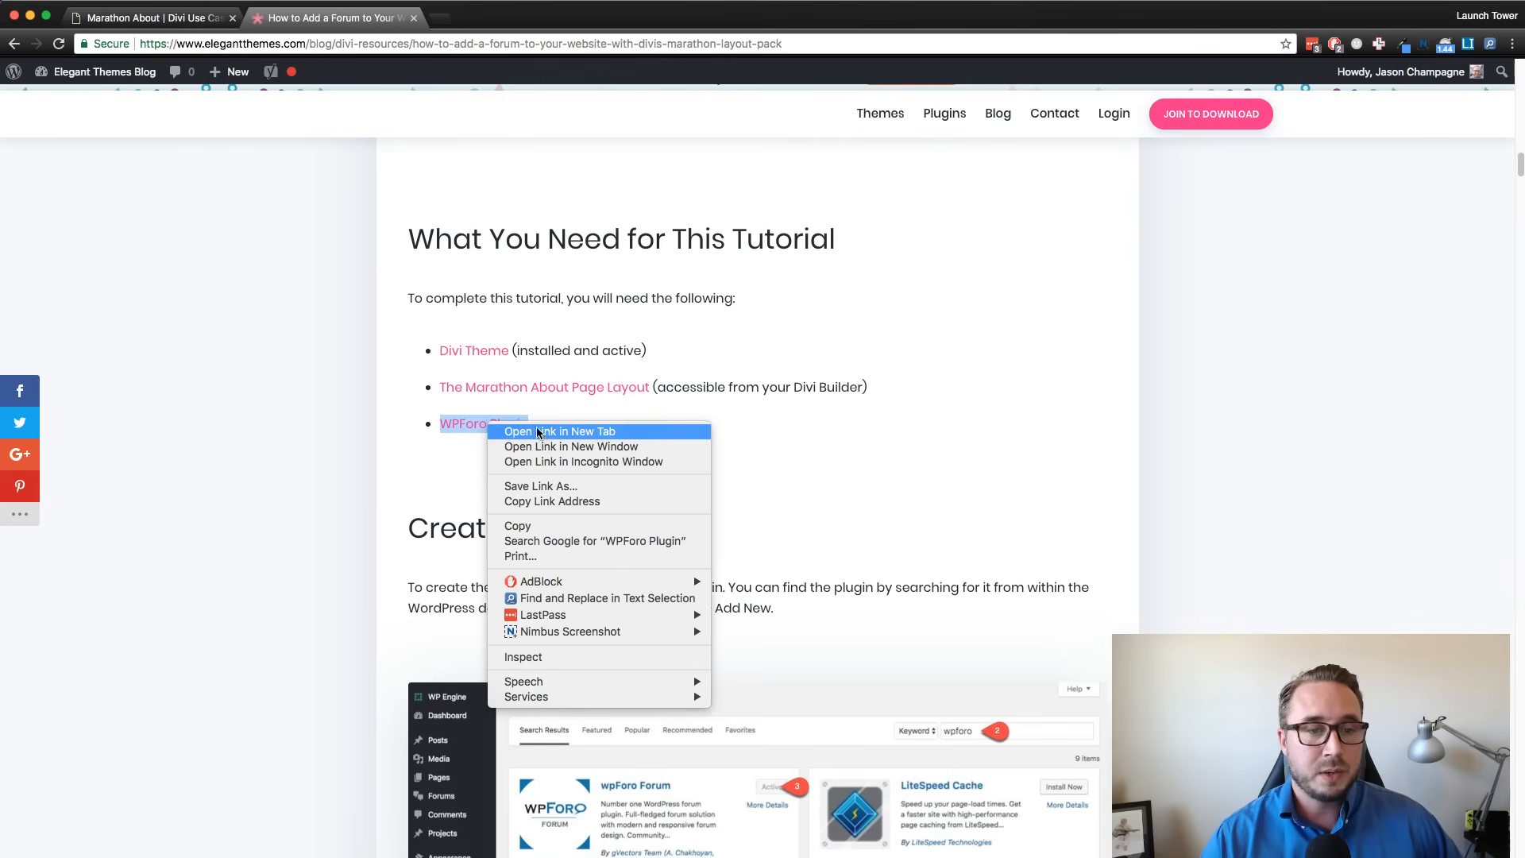
left_click(539, 431)
left_click(513, 20)
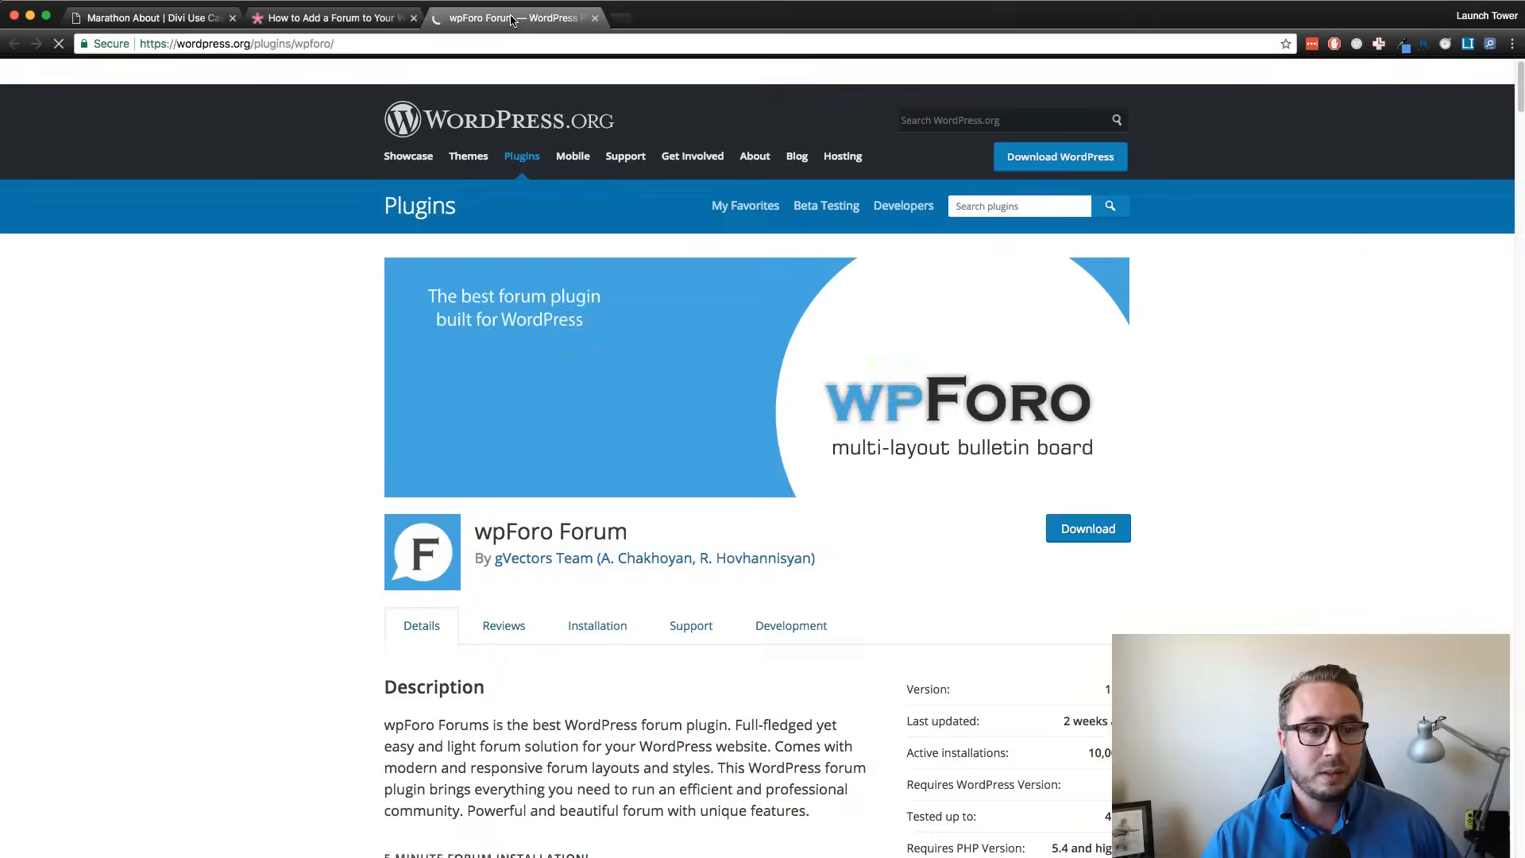
Review the wpForo Forum plugin page on WordPress.org, including its description, installation steps and ratings.
scroll(622, 309, "down", 4)
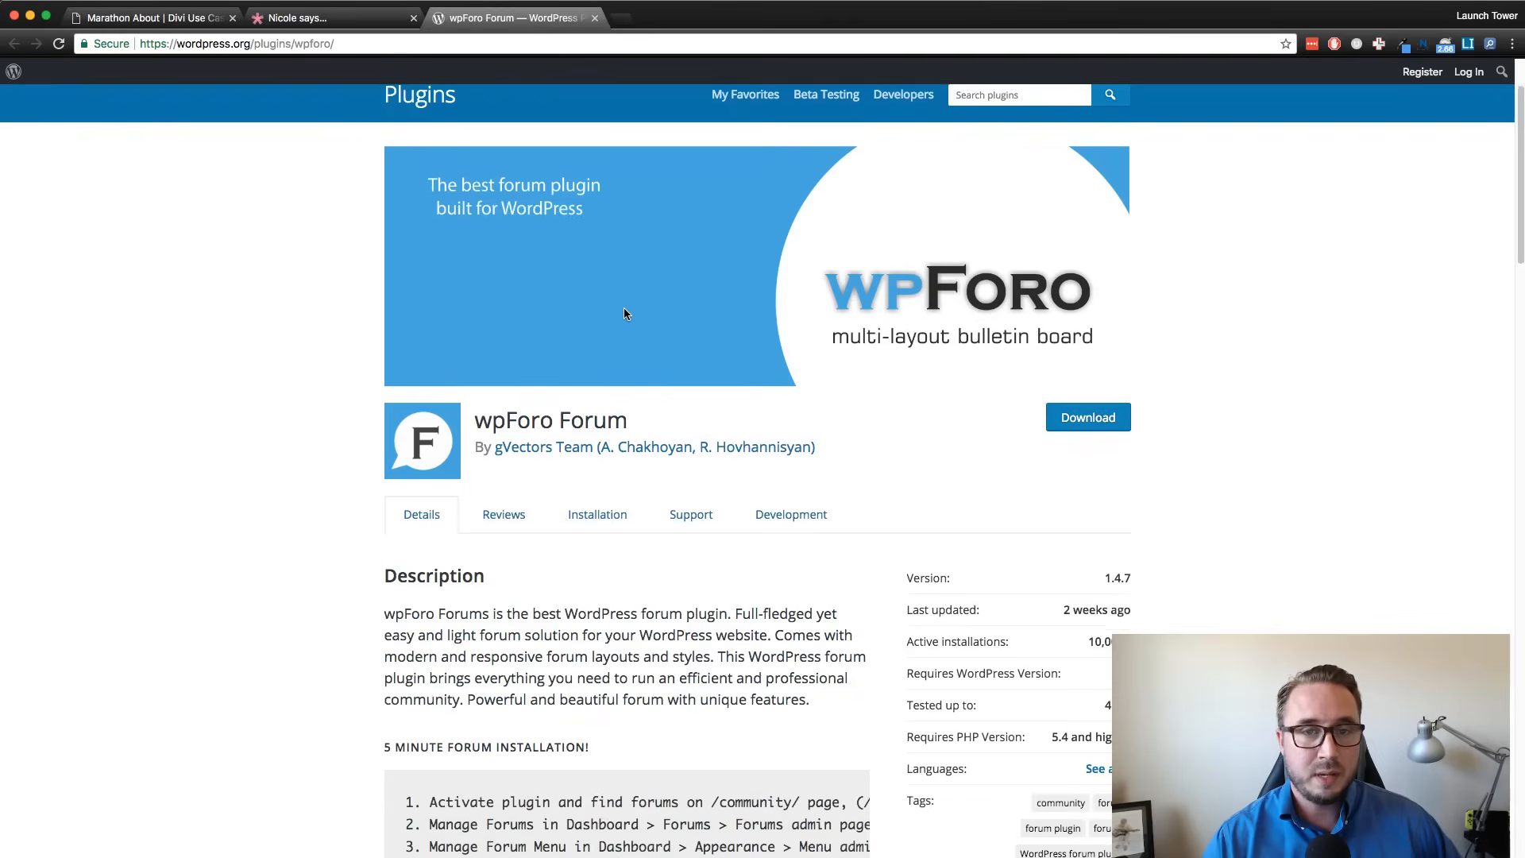
scroll(623, 305, "up", 1)
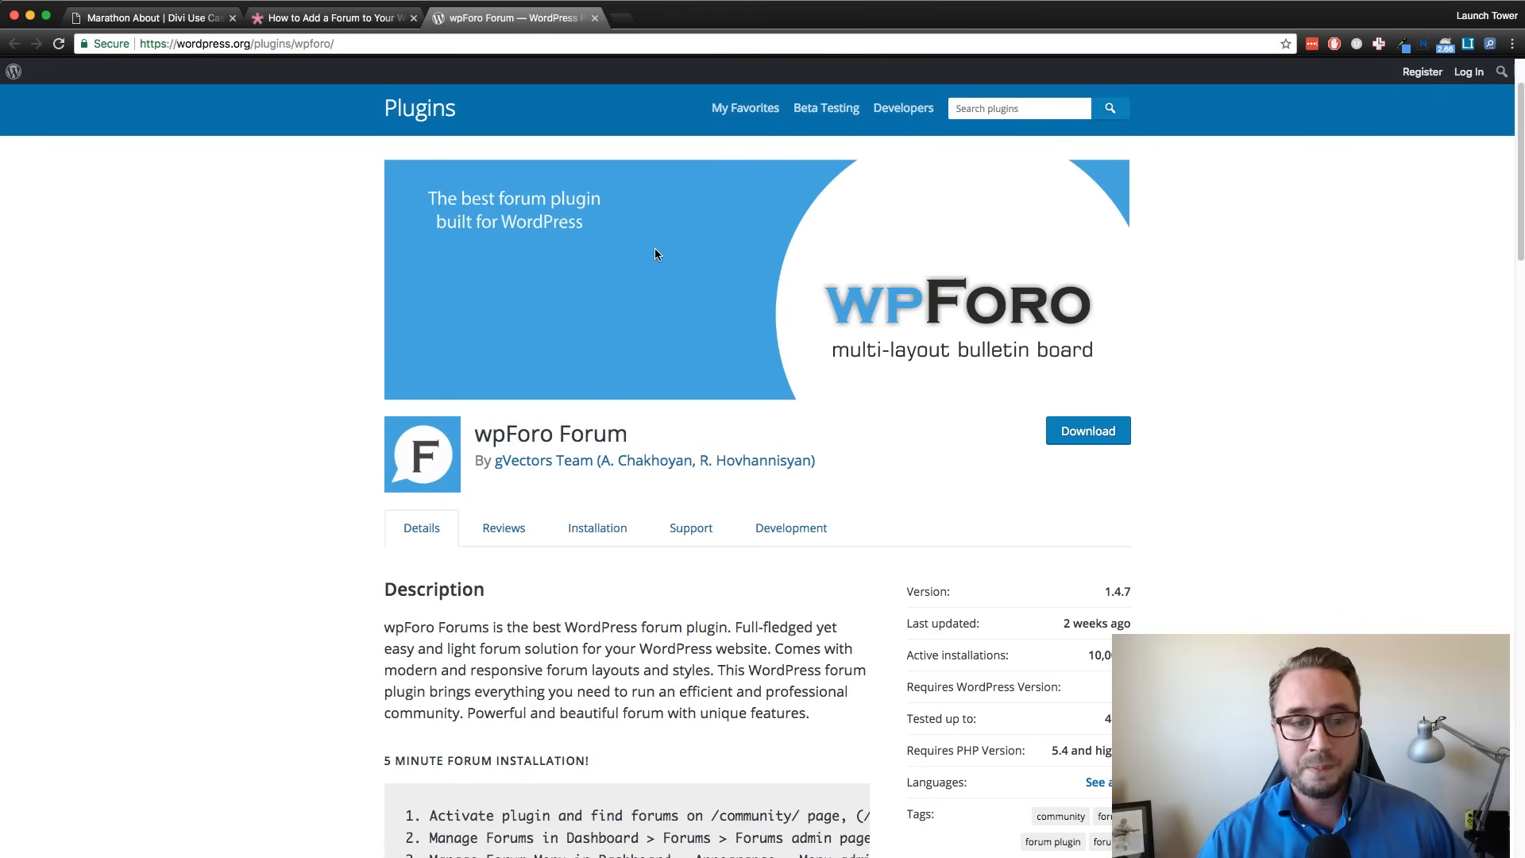
scroll(612, 345, "down", 2)
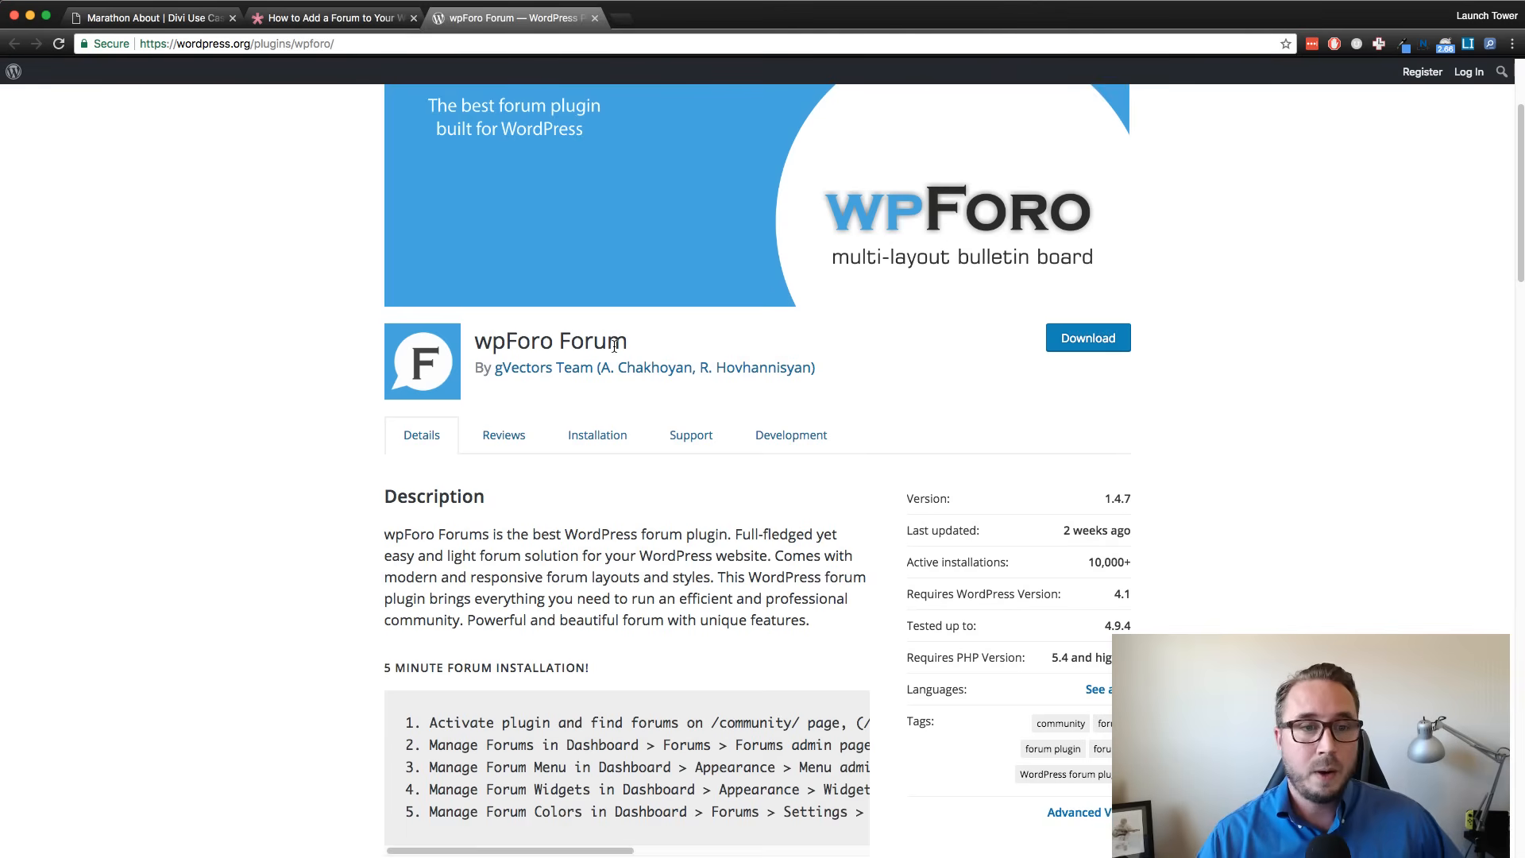
scroll(859, 405, "down", 3)
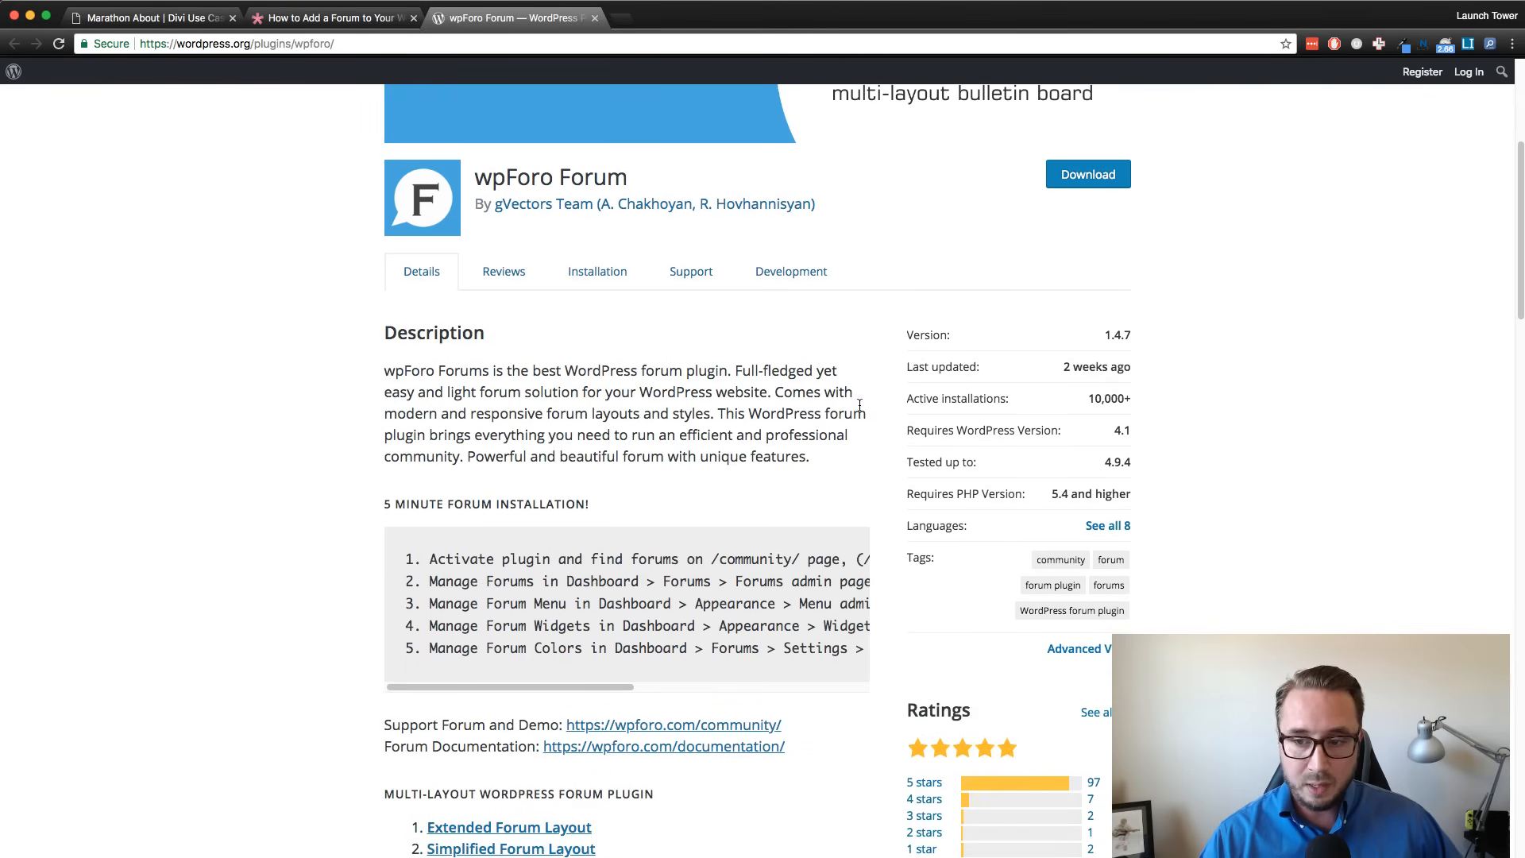
scroll(859, 409, "down", 3)
scroll(859, 409, "up", 10)
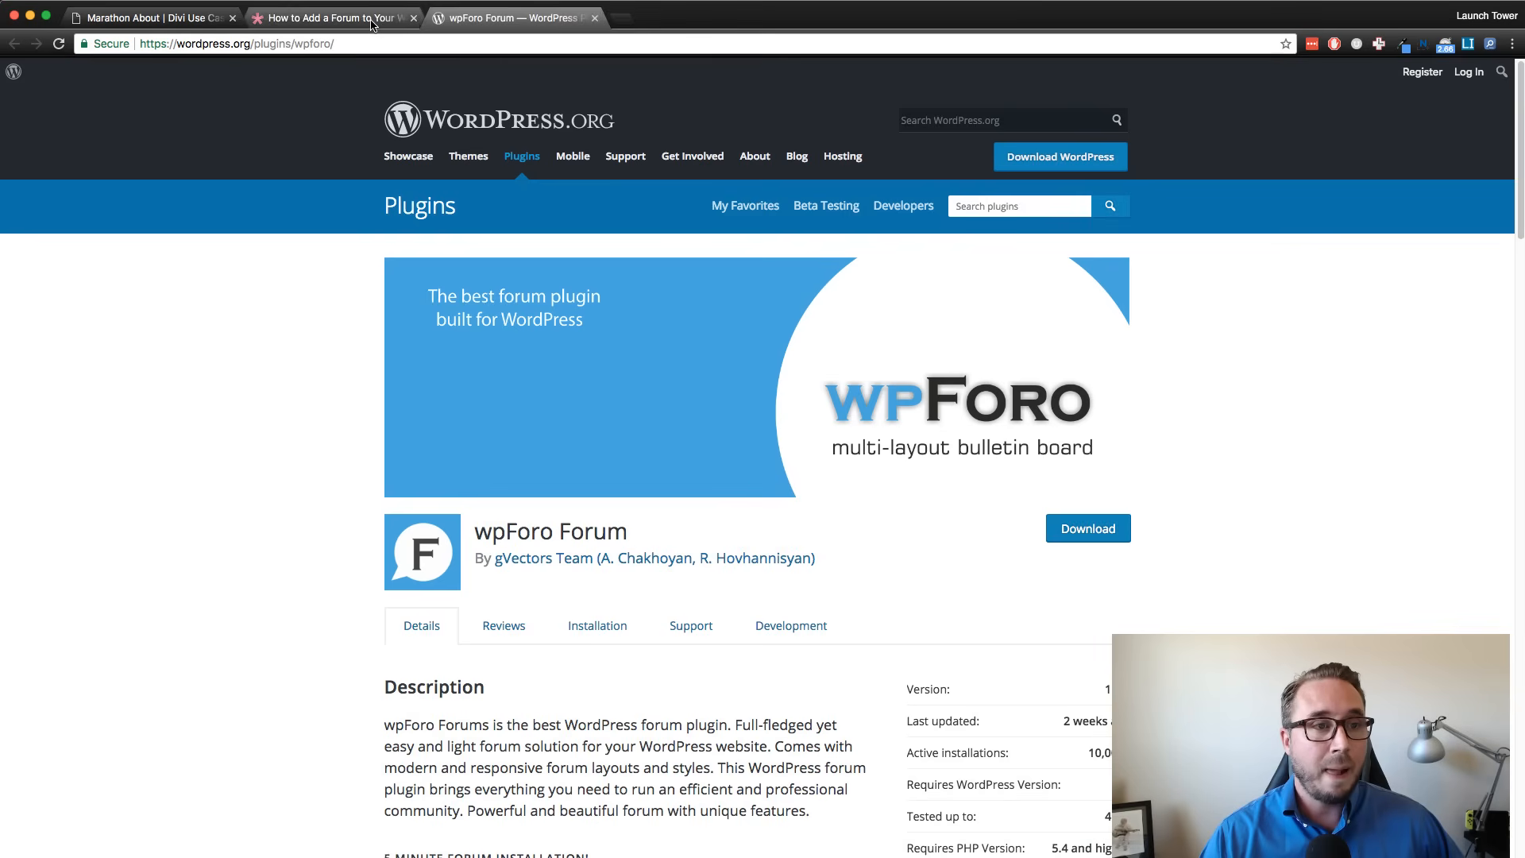
Return to the forum tutorial article and review its list of required items.
left_click(332, 17)
left_click(611, 439)
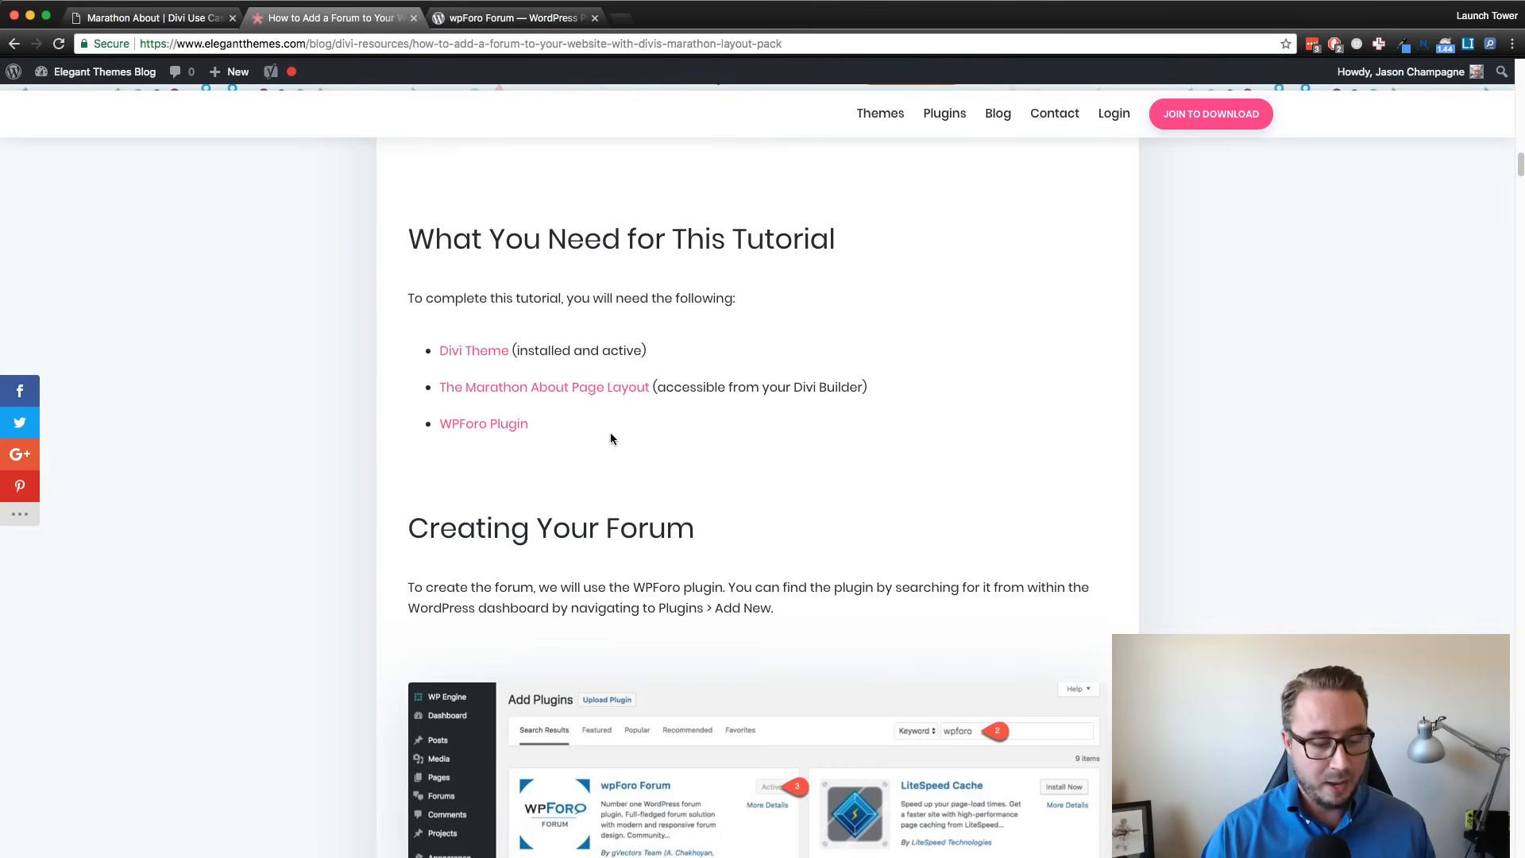
scroll(610, 432, "down", 1)
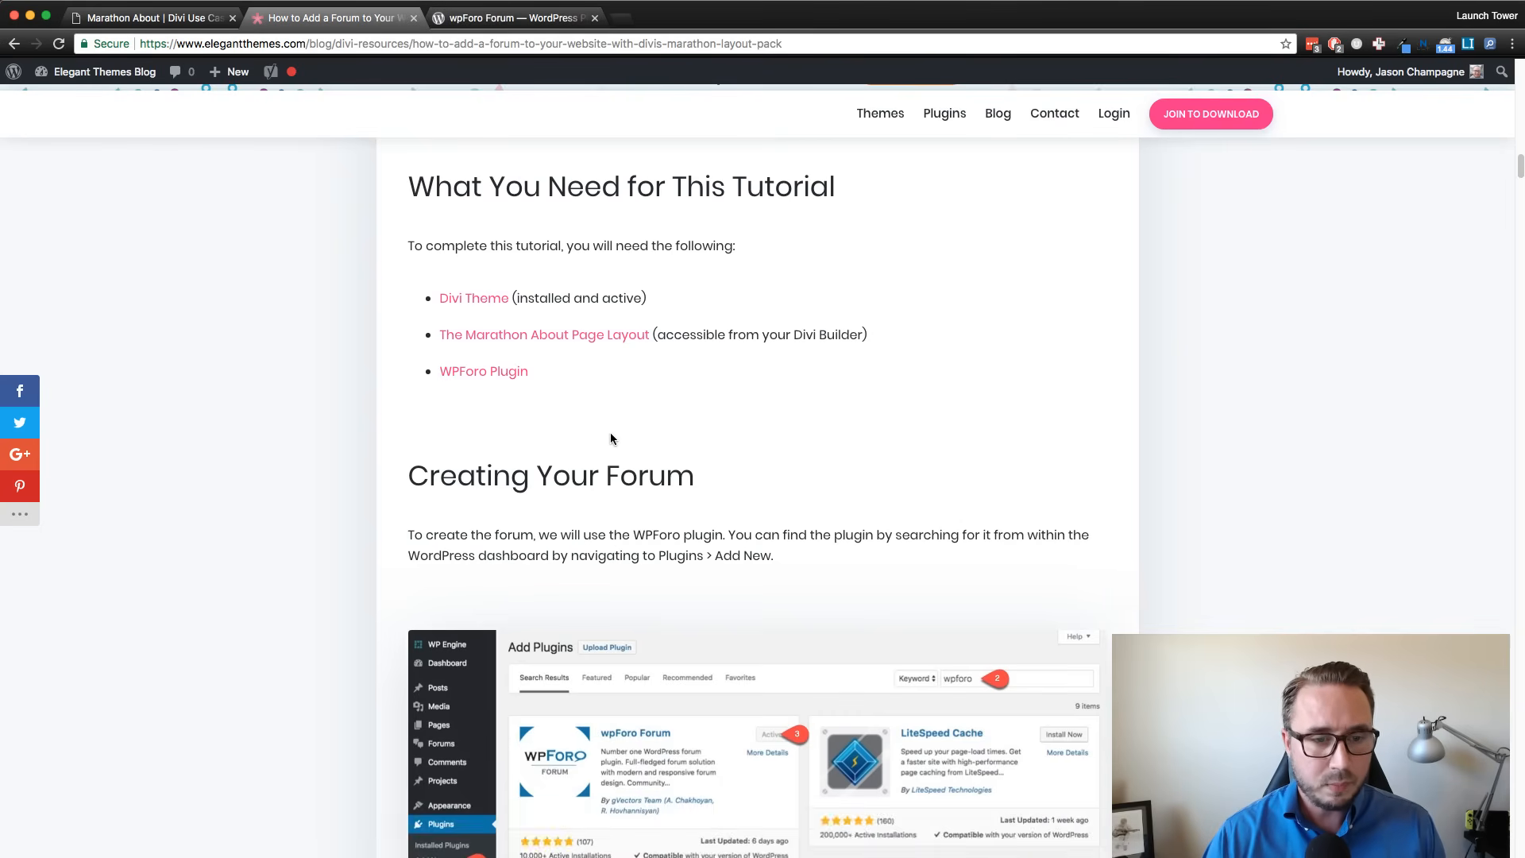
scroll(610, 432, "up", 1)
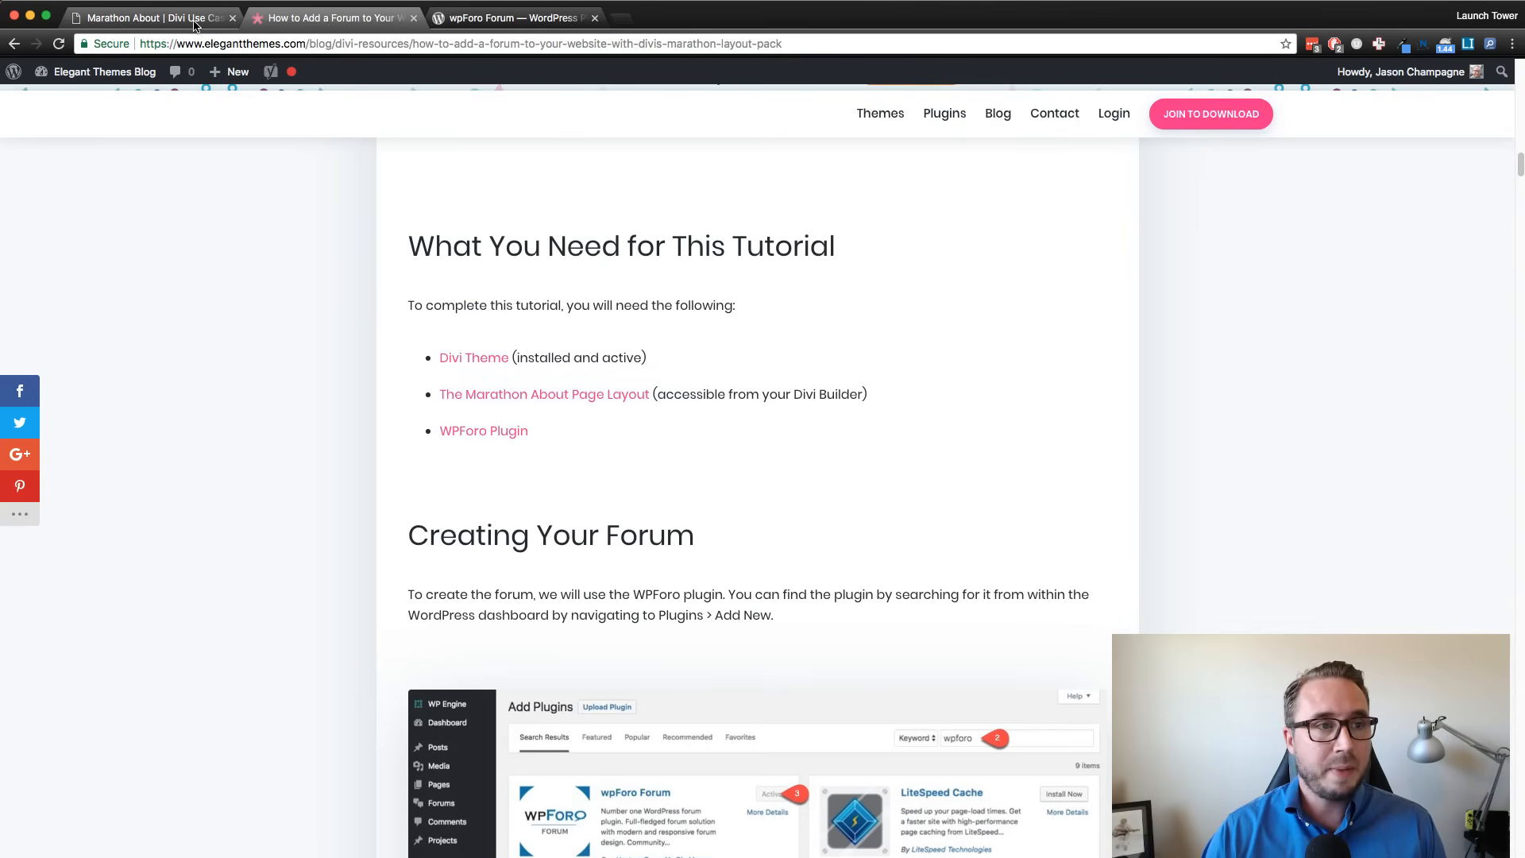
Go to the Divi Use Case site's WordPress dashboard and open the wpForo list of categories and forums.
left_click(195, 23)
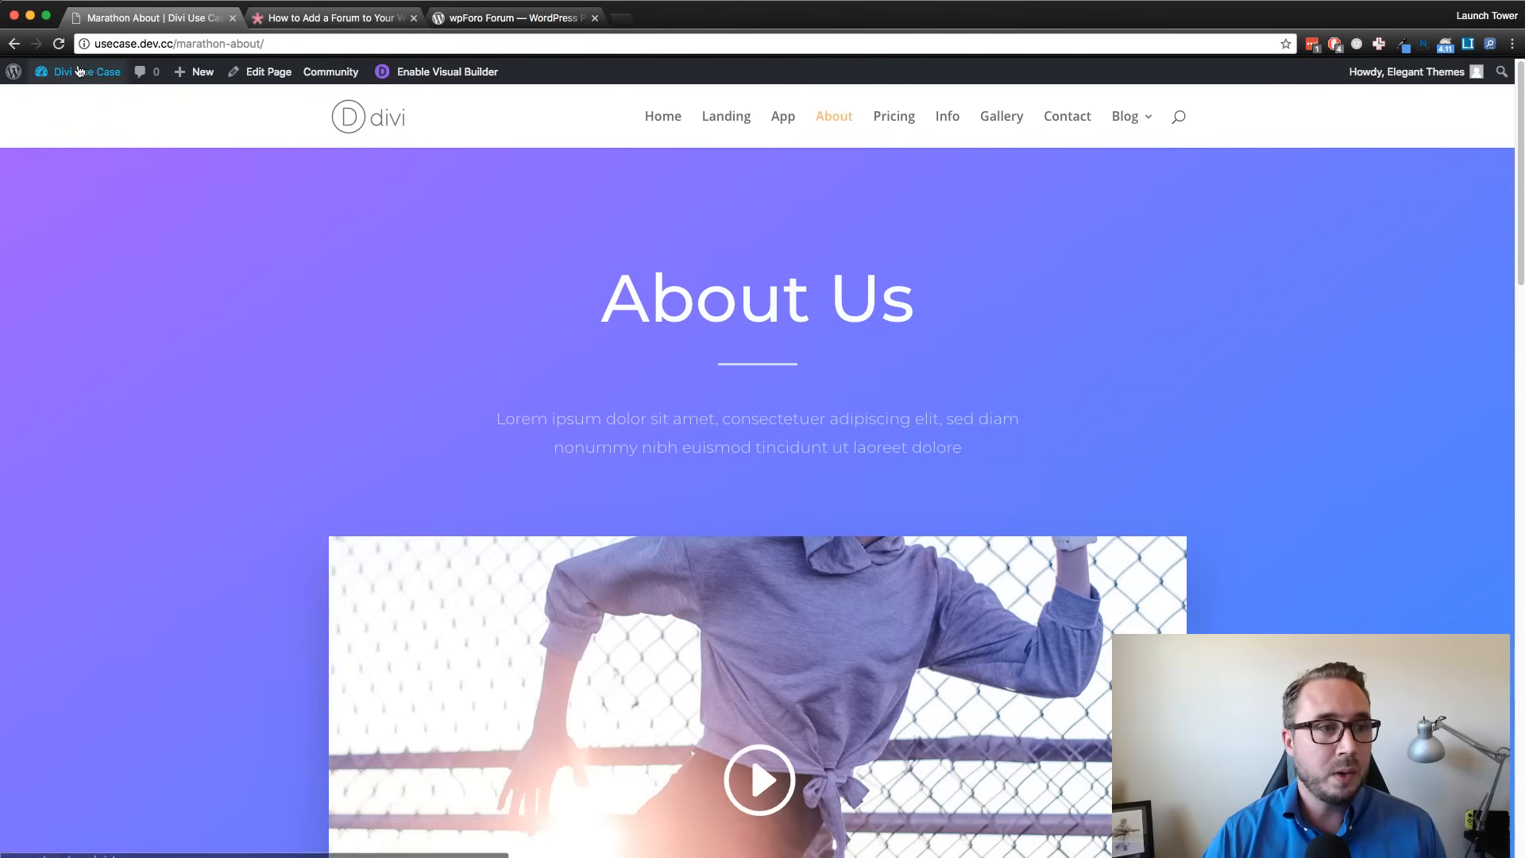
mouse_move(97, 79)
left_click(79, 103)
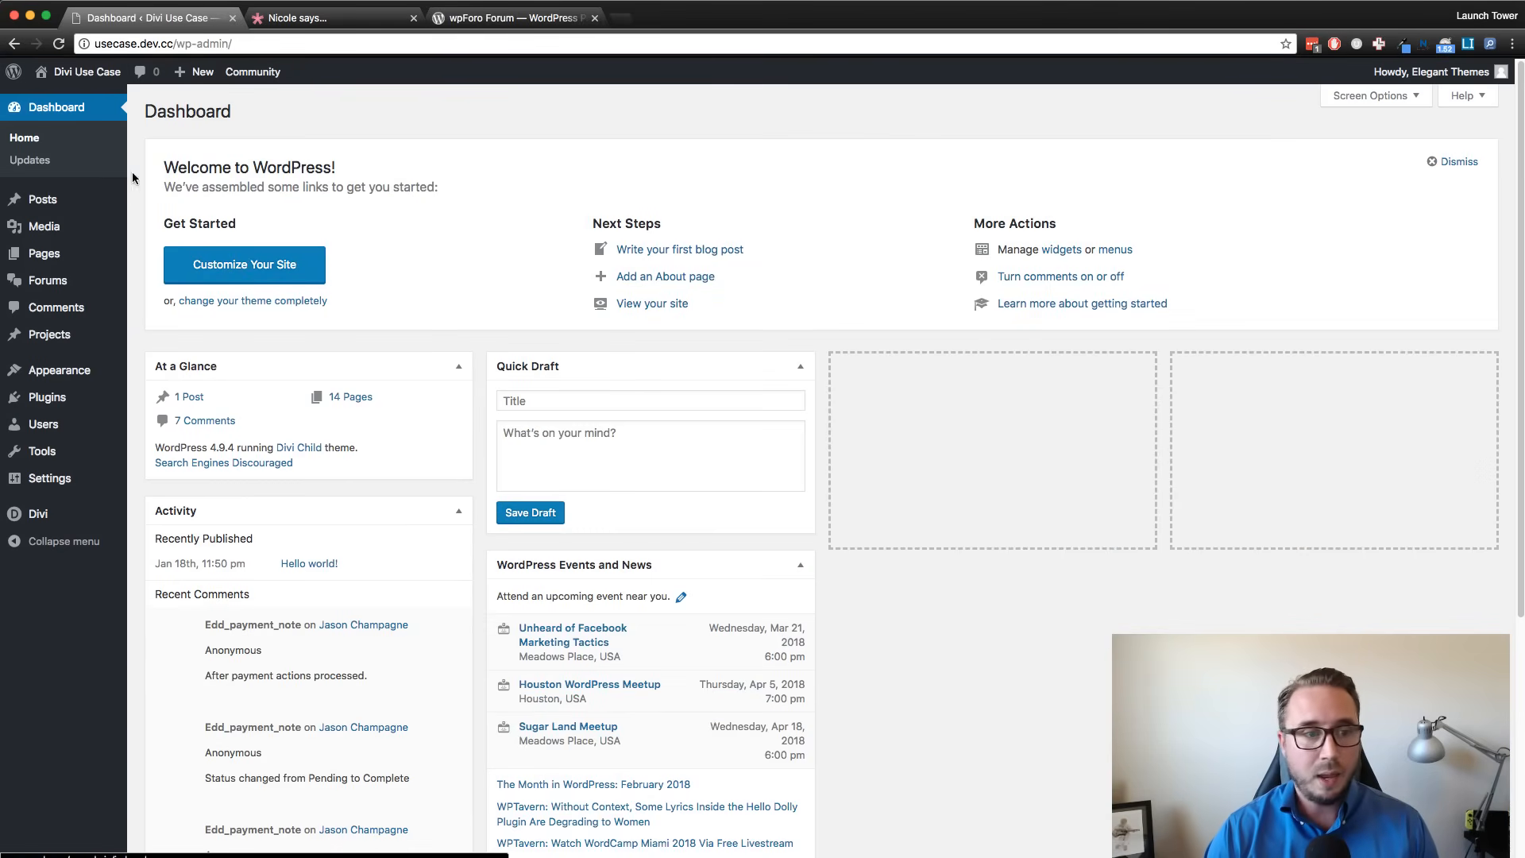
mouse_move(66, 288)
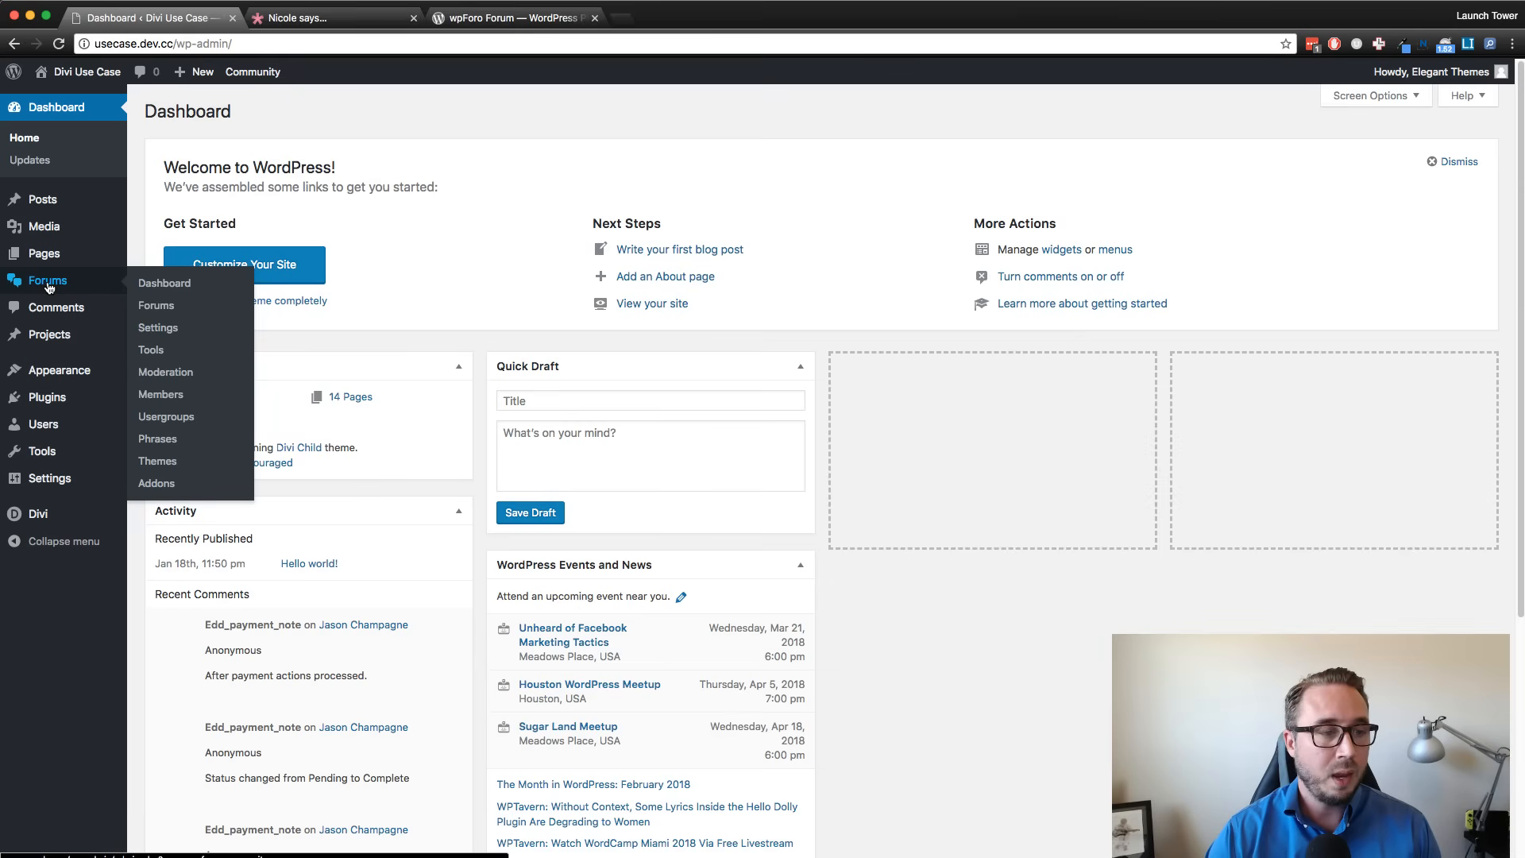
left_click(164, 314)
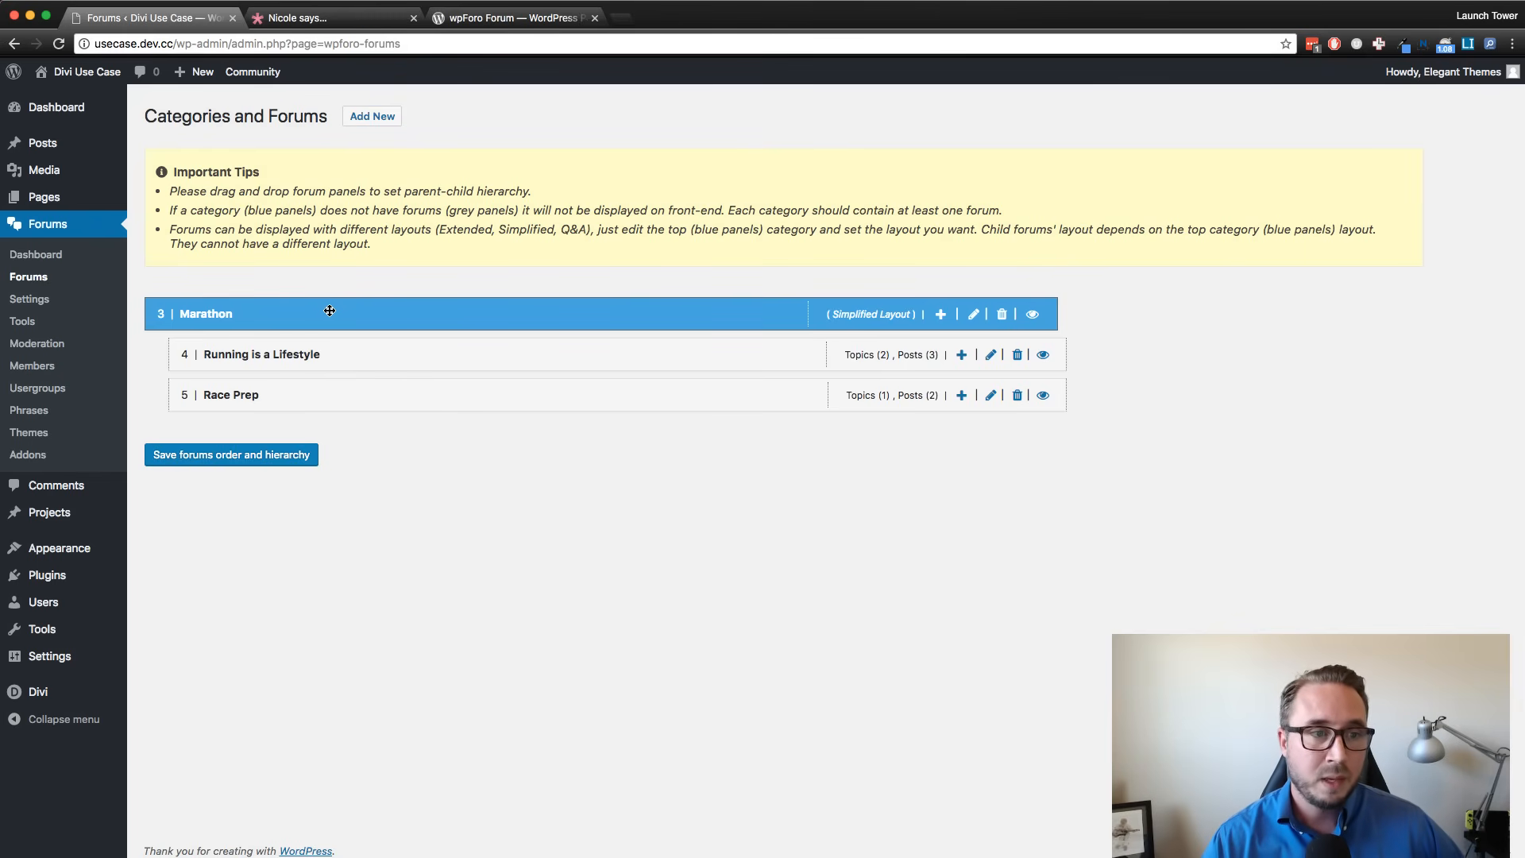
Open the Marathon category for editing and review its title, description, slug and Font Awesome icon.
left_click(976, 316)
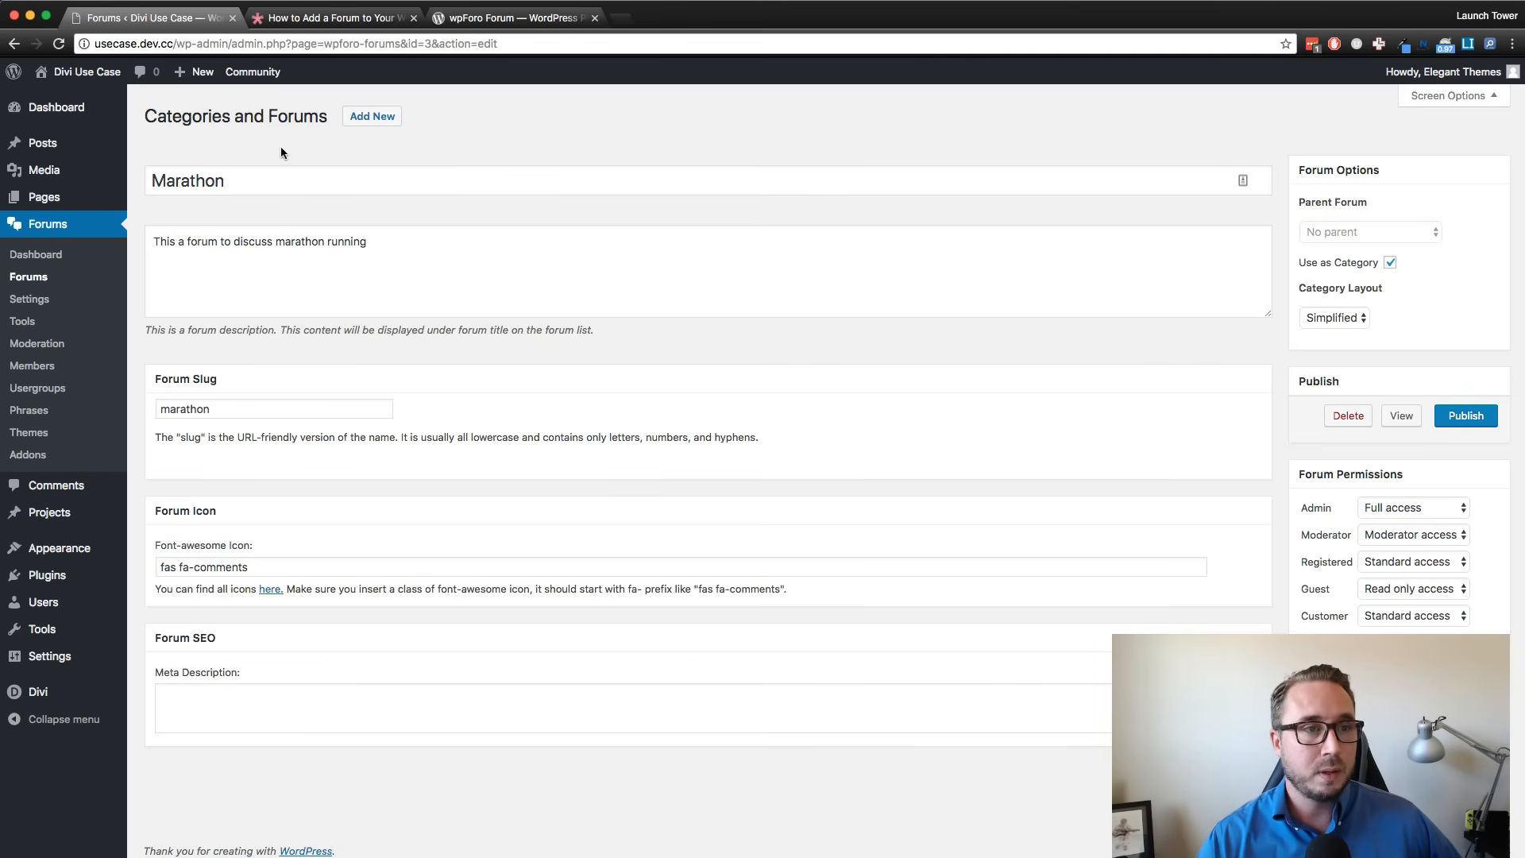
left_click_drag(238, 180, 140, 173)
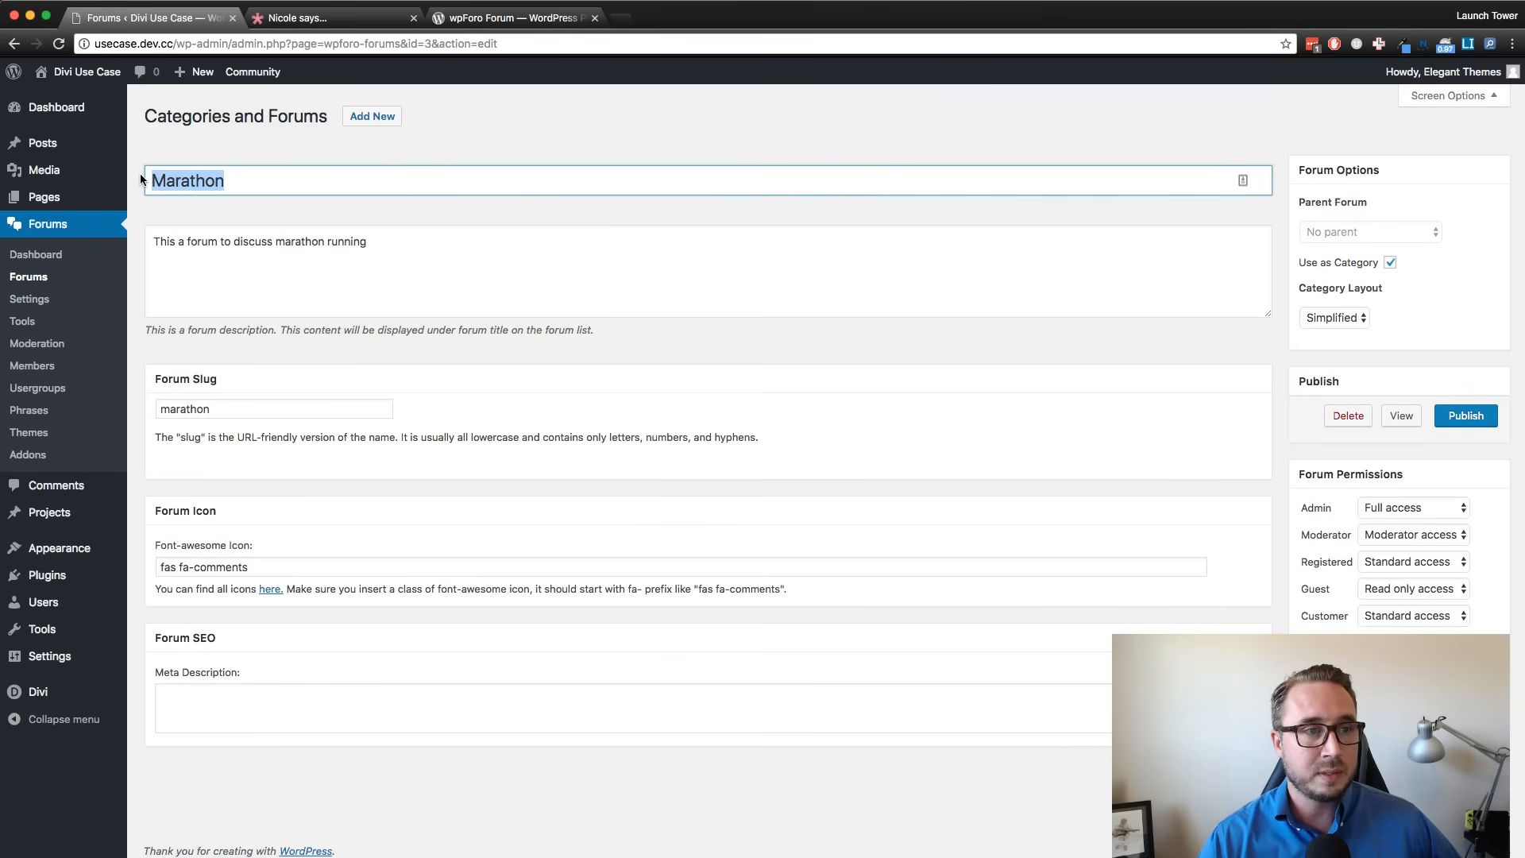
left_click(251, 179)
left_click_drag(385, 242, 107, 239)
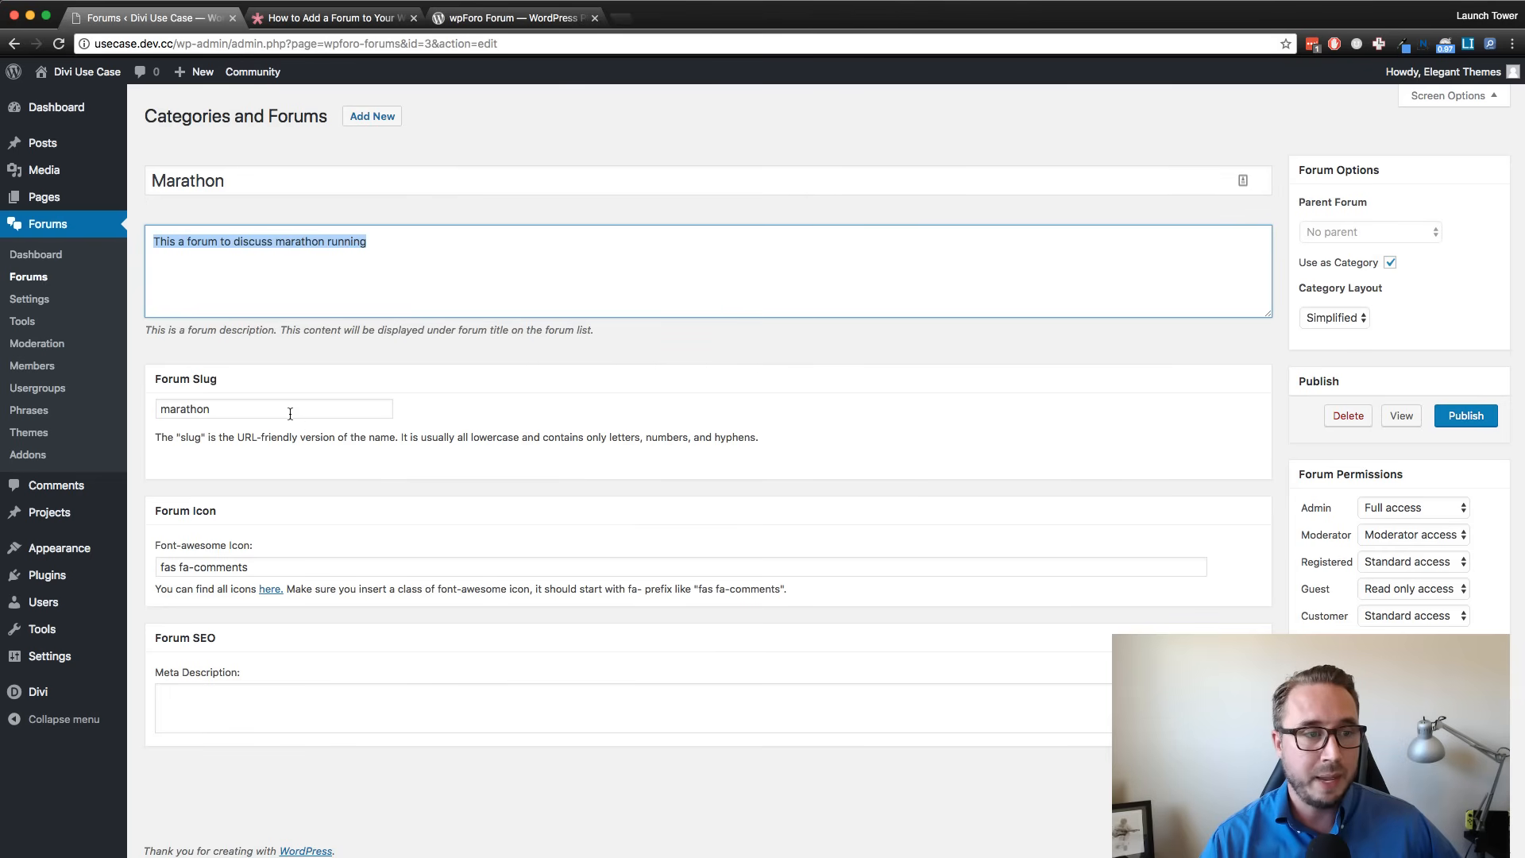
left_click_drag(288, 408, 152, 412)
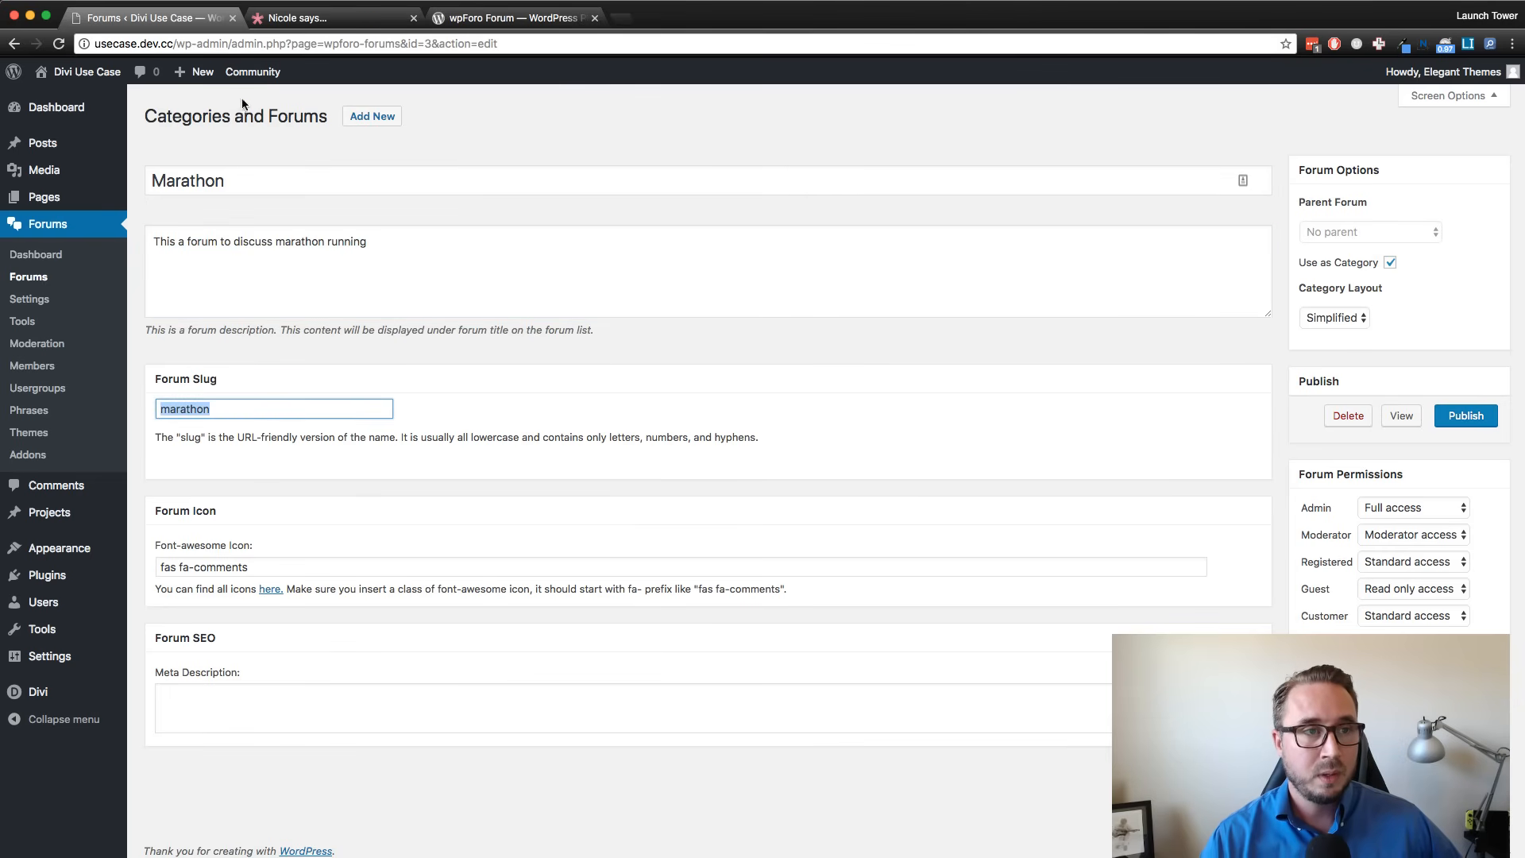
left_click(594, 269)
left_click(513, 403)
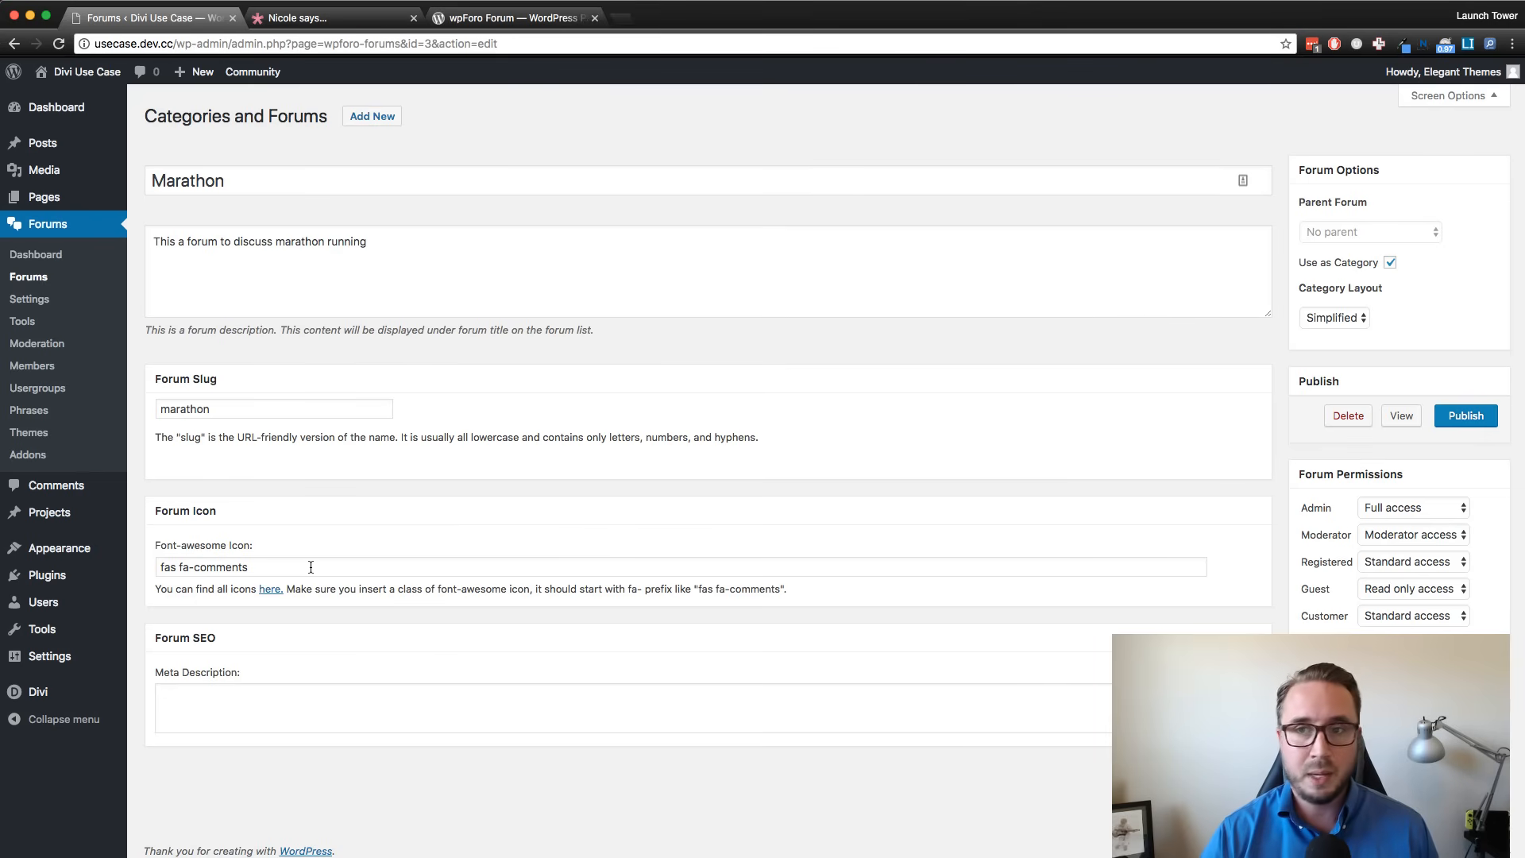
left_click_drag(310, 567, 150, 567)
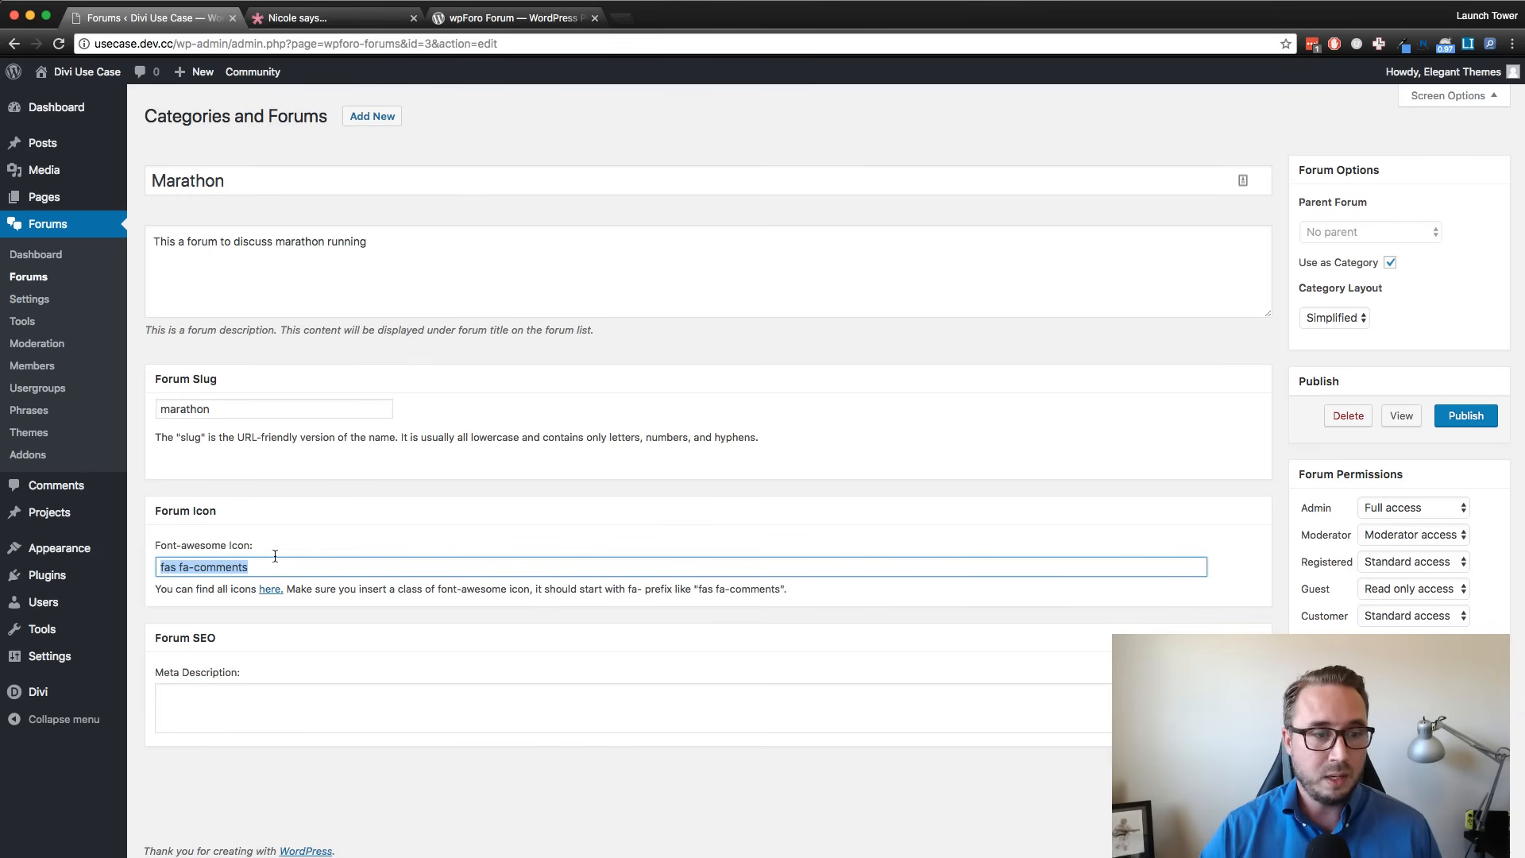
left_click(860, 457)
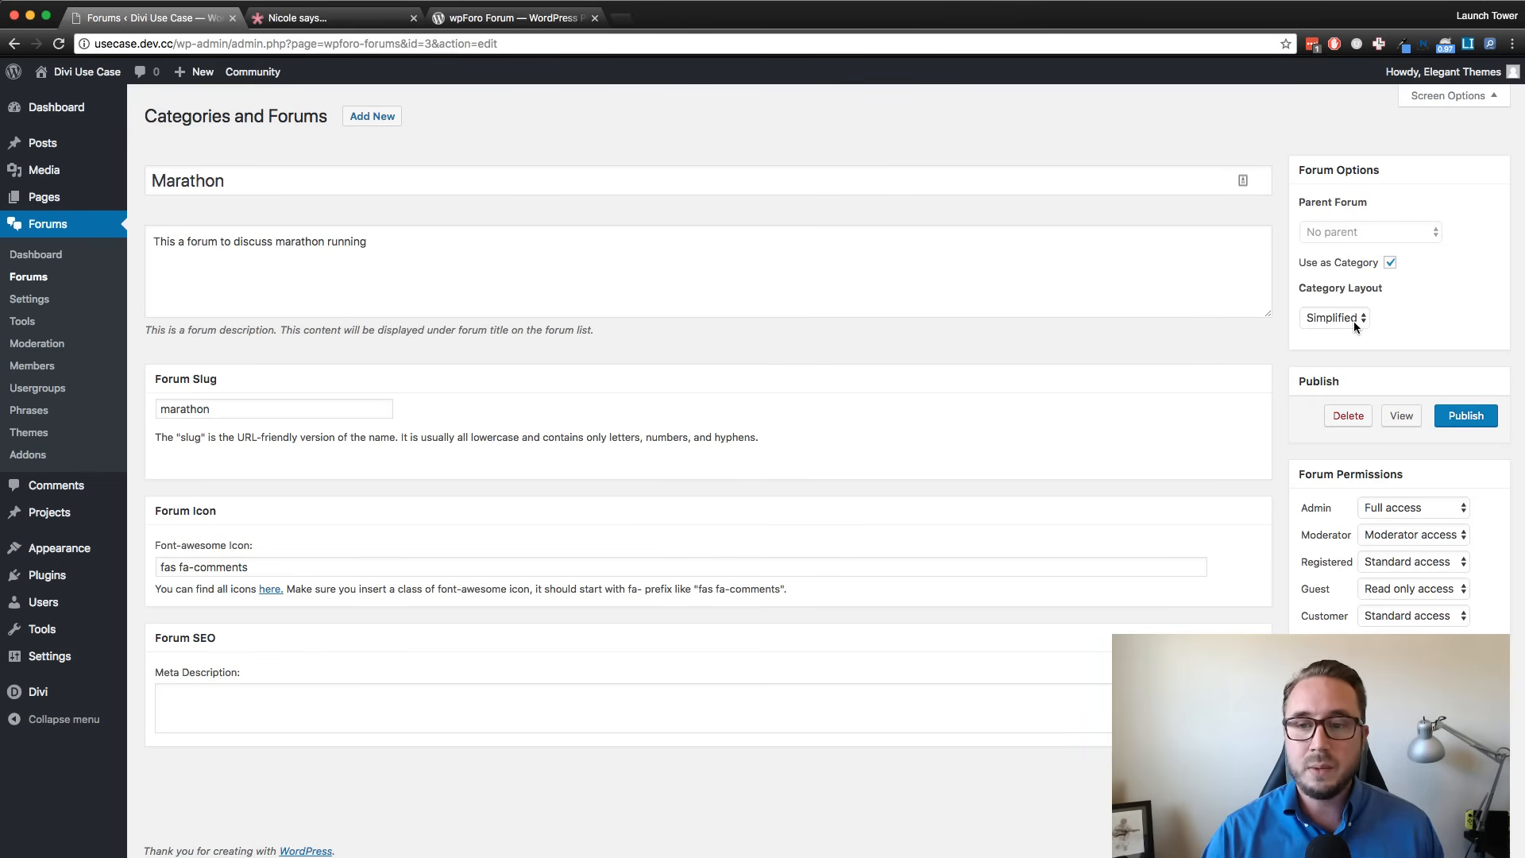
Look through the category layout options for Marathon and keep Simplified selected.
left_click(1353, 323)
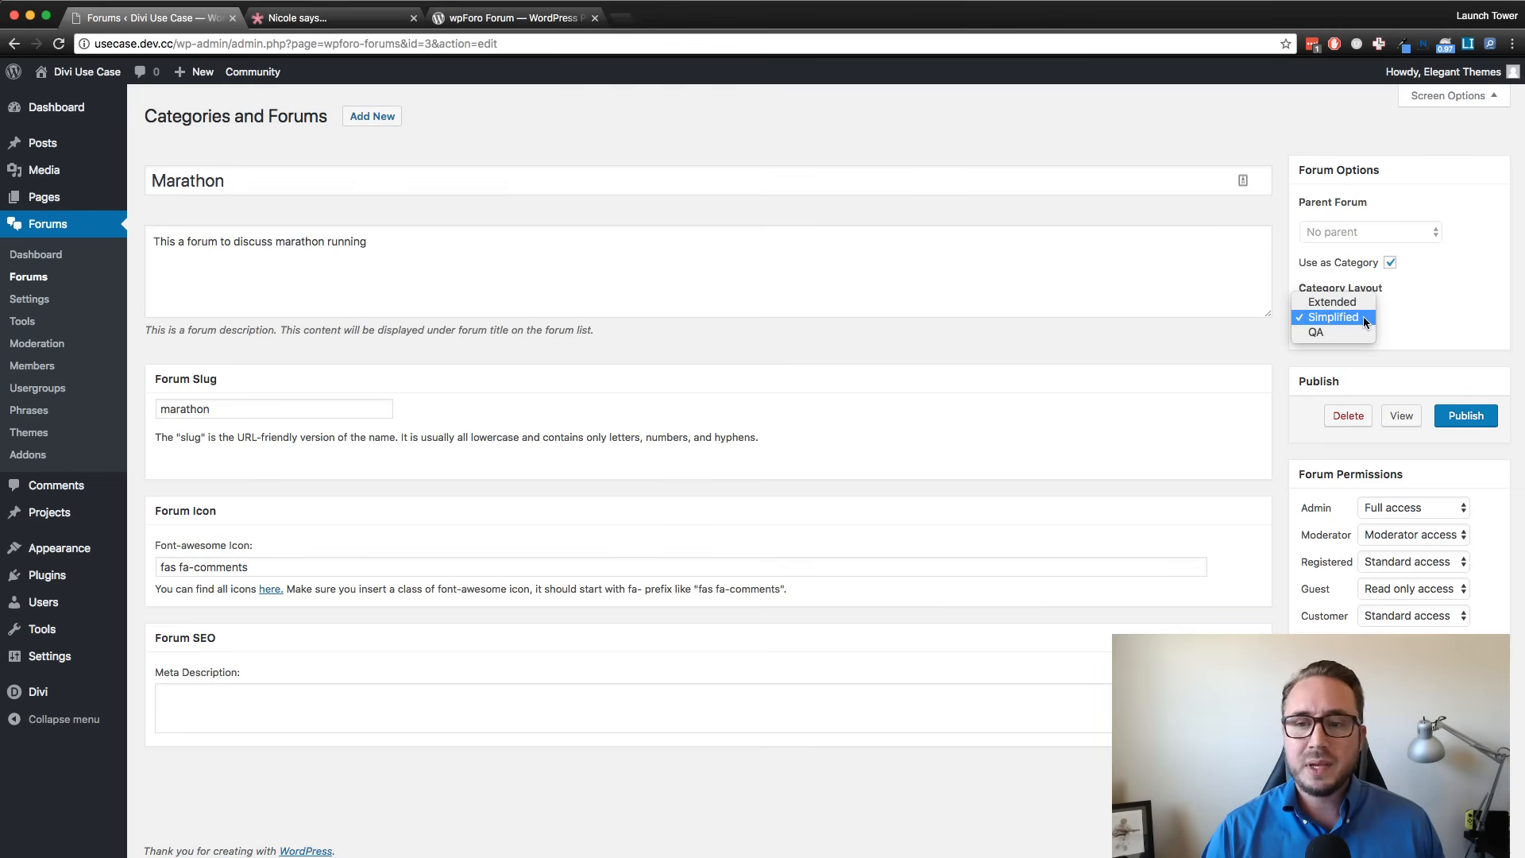
left_click(1363, 316)
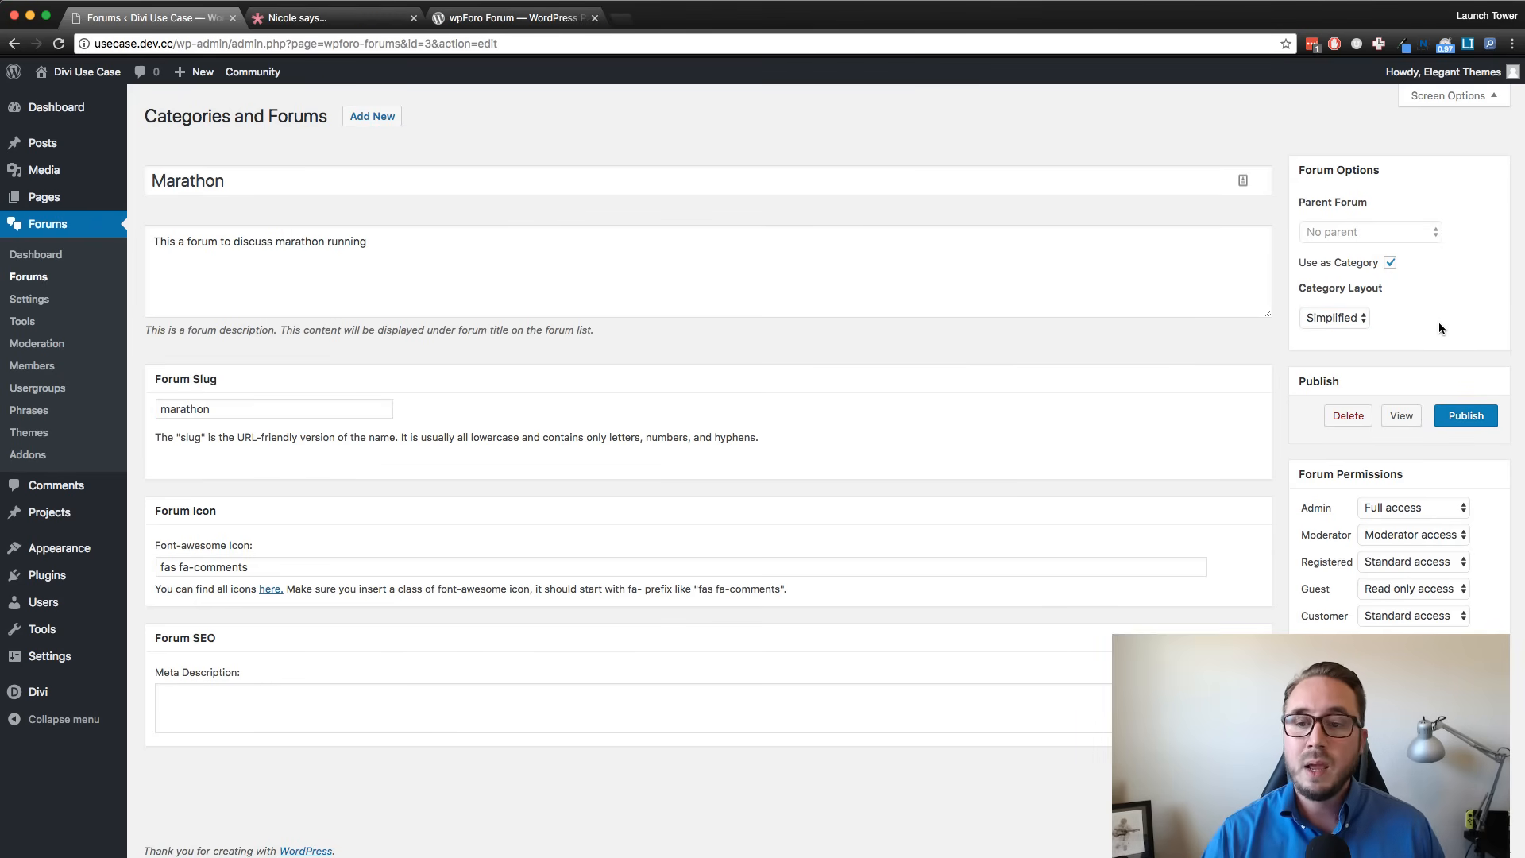
left_click(1343, 316)
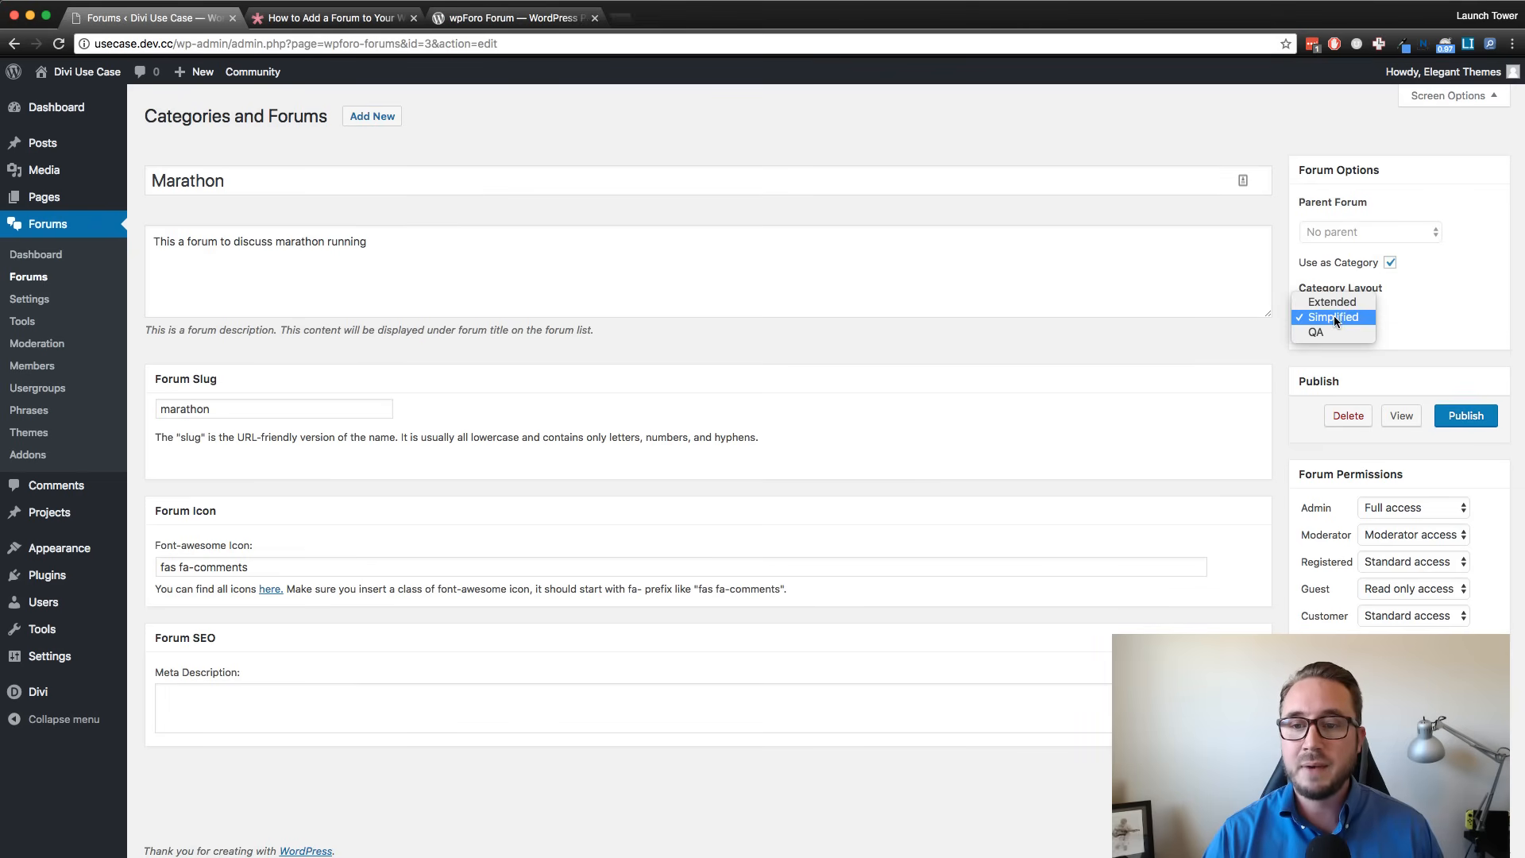
left_click(1332, 316)
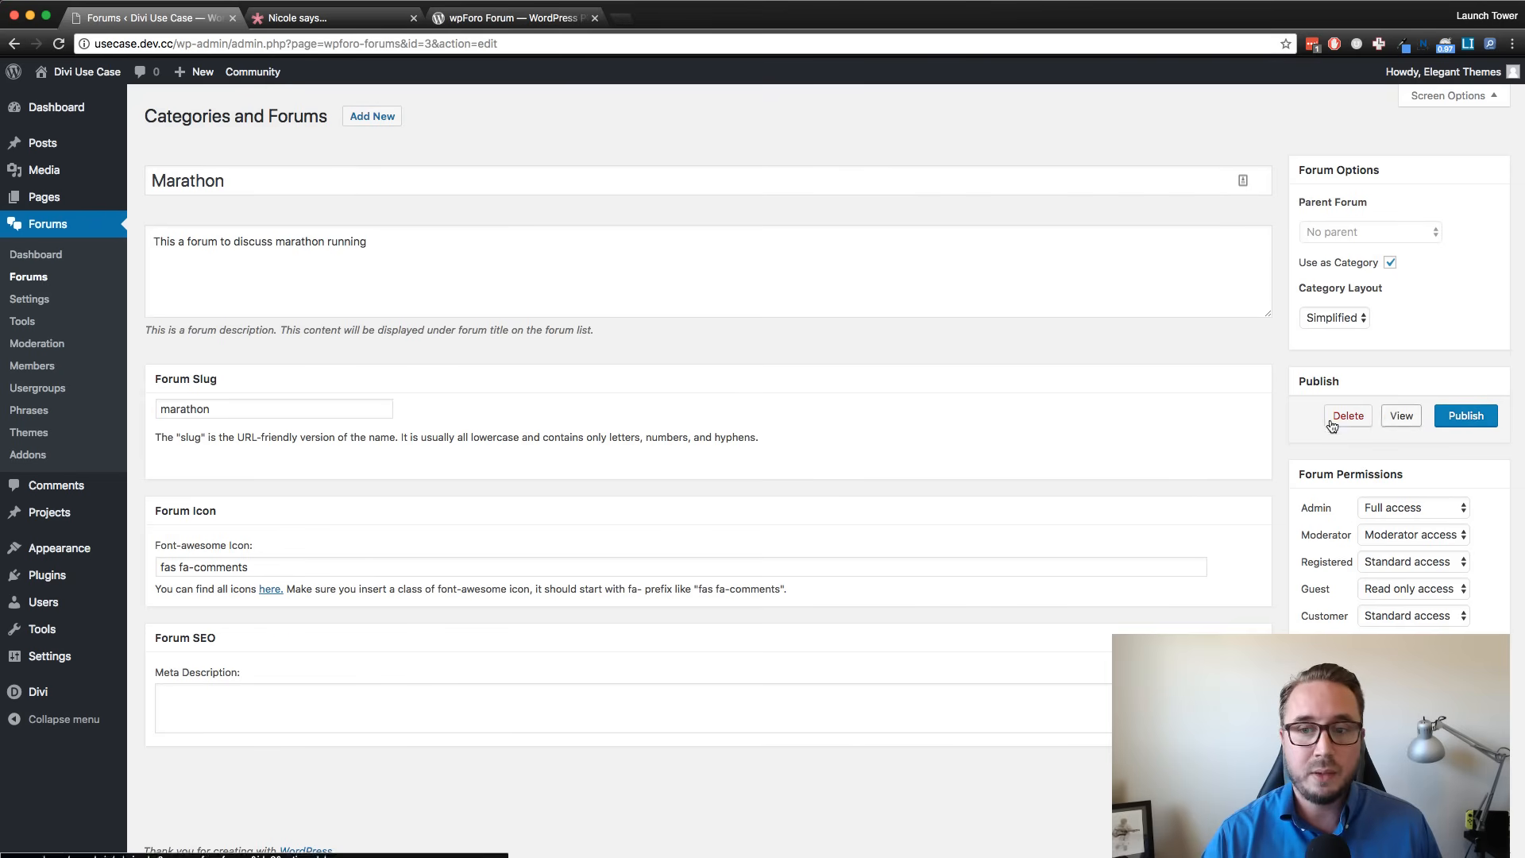
From the forums list, open a blank subforum form under Race Prep and check the available parent forums.
left_click(23, 279)
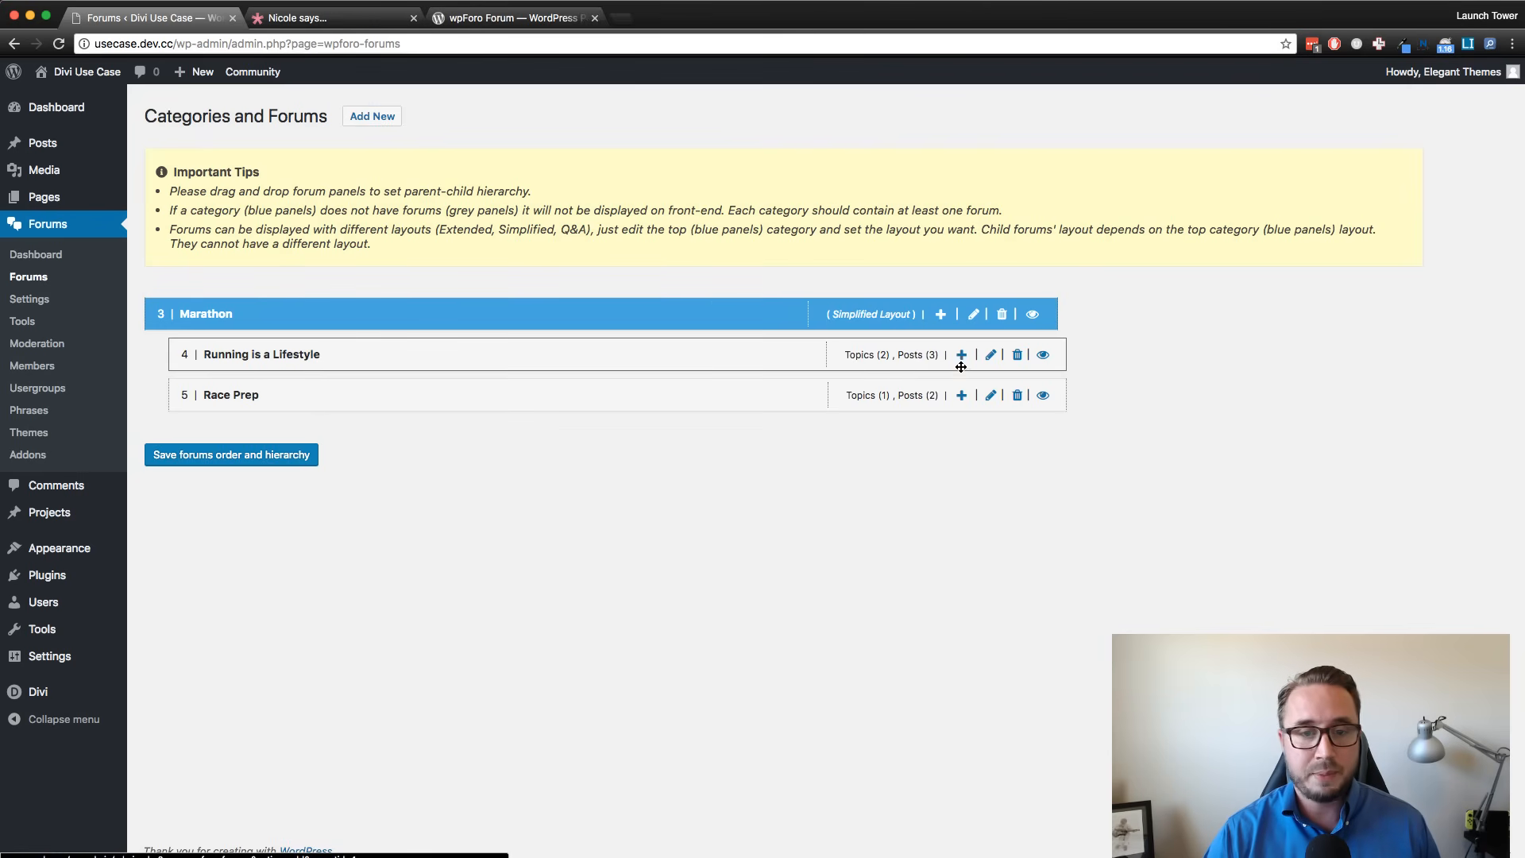
left_click(960, 396)
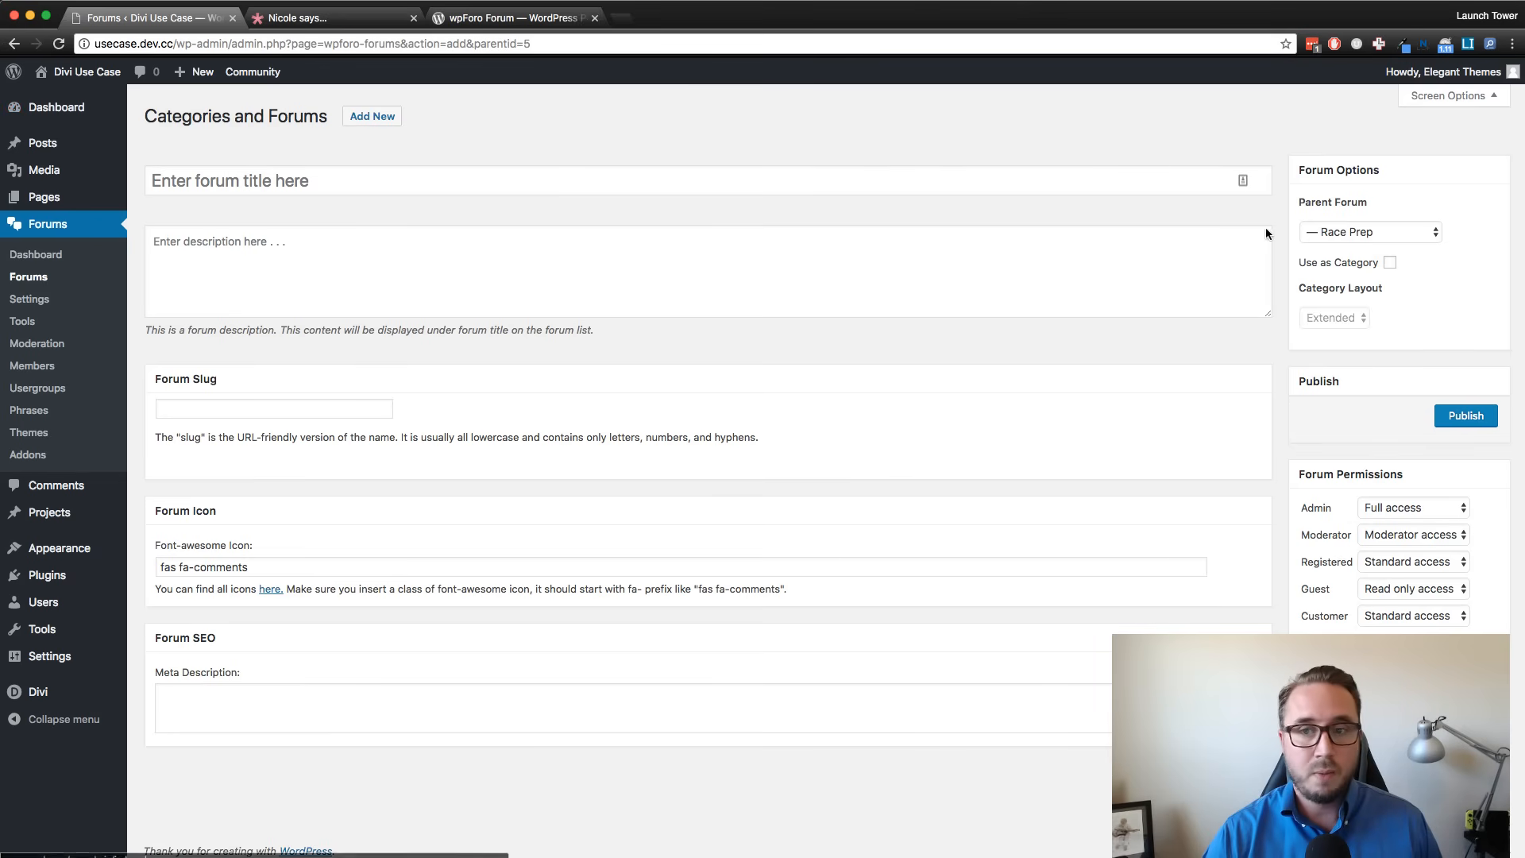
left_click(1351, 236)
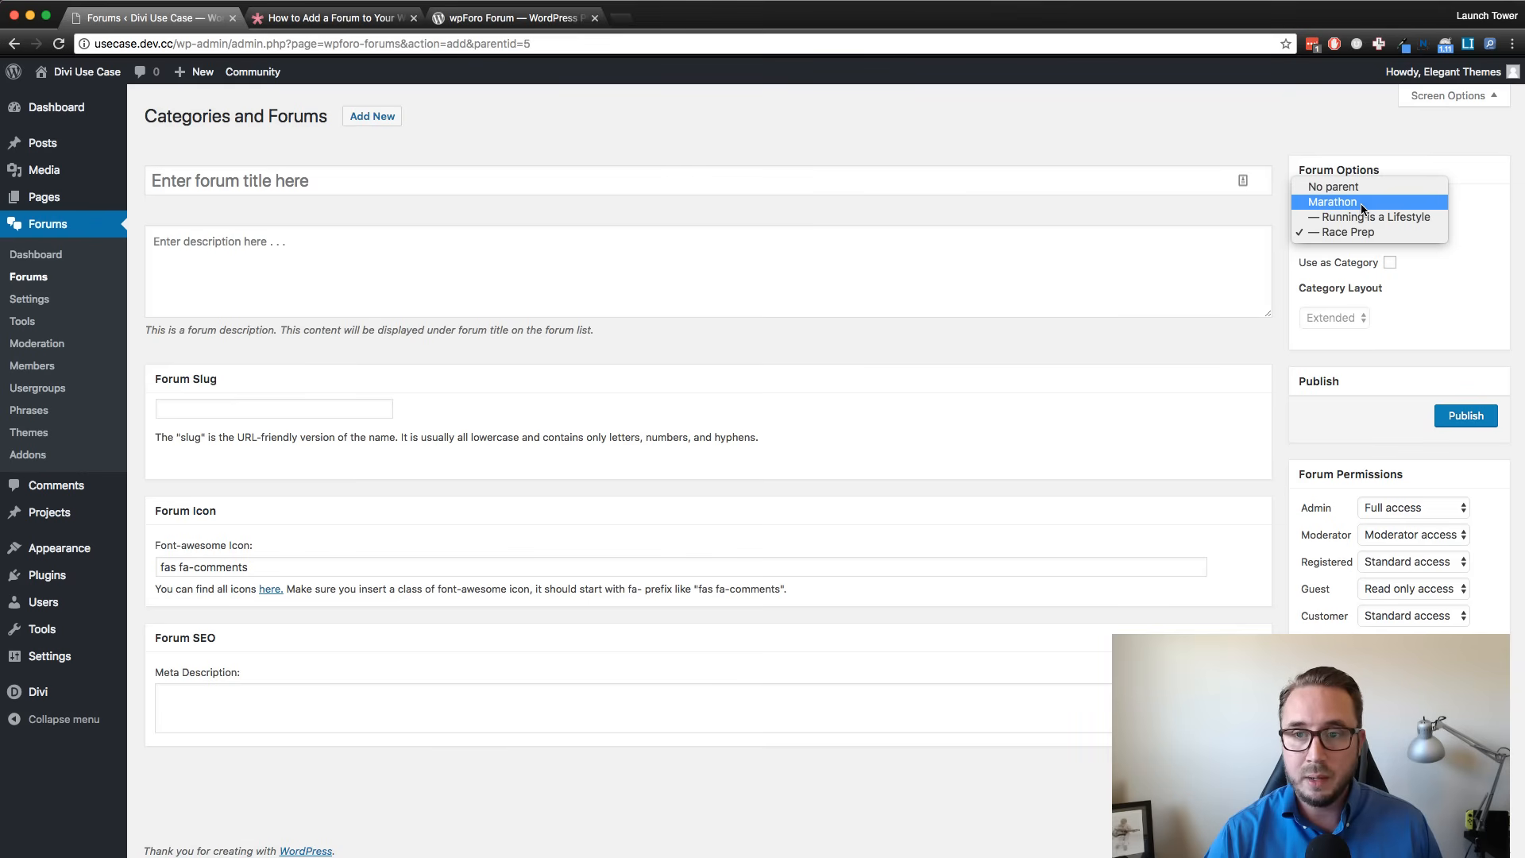
left_click(1356, 146)
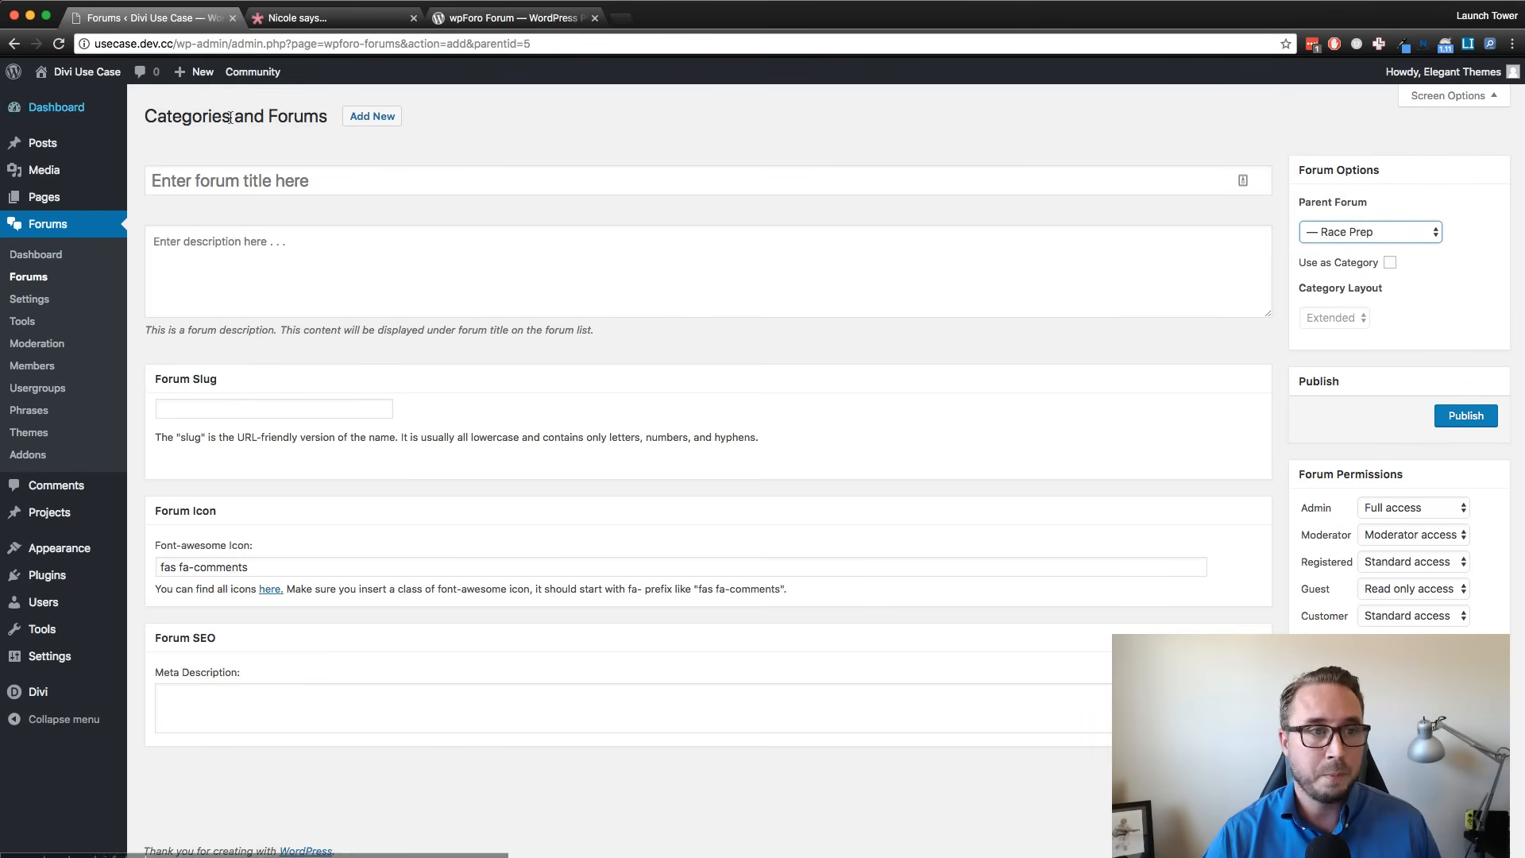
Return to the wpForo list of categories and forums and open the Race Prep forum for editing.
left_click(49, 228)
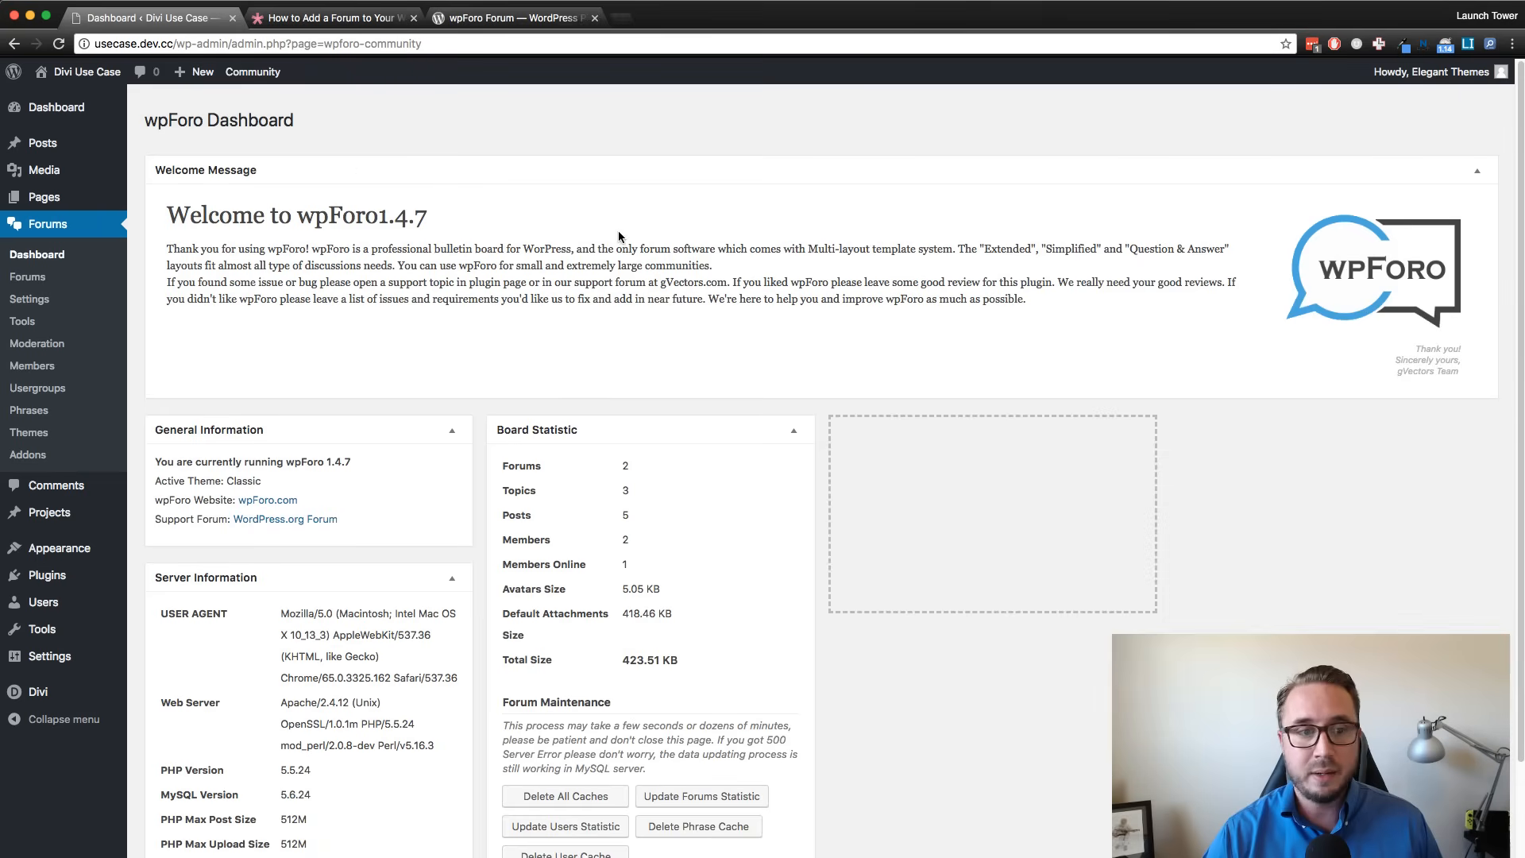
left_click(35, 278)
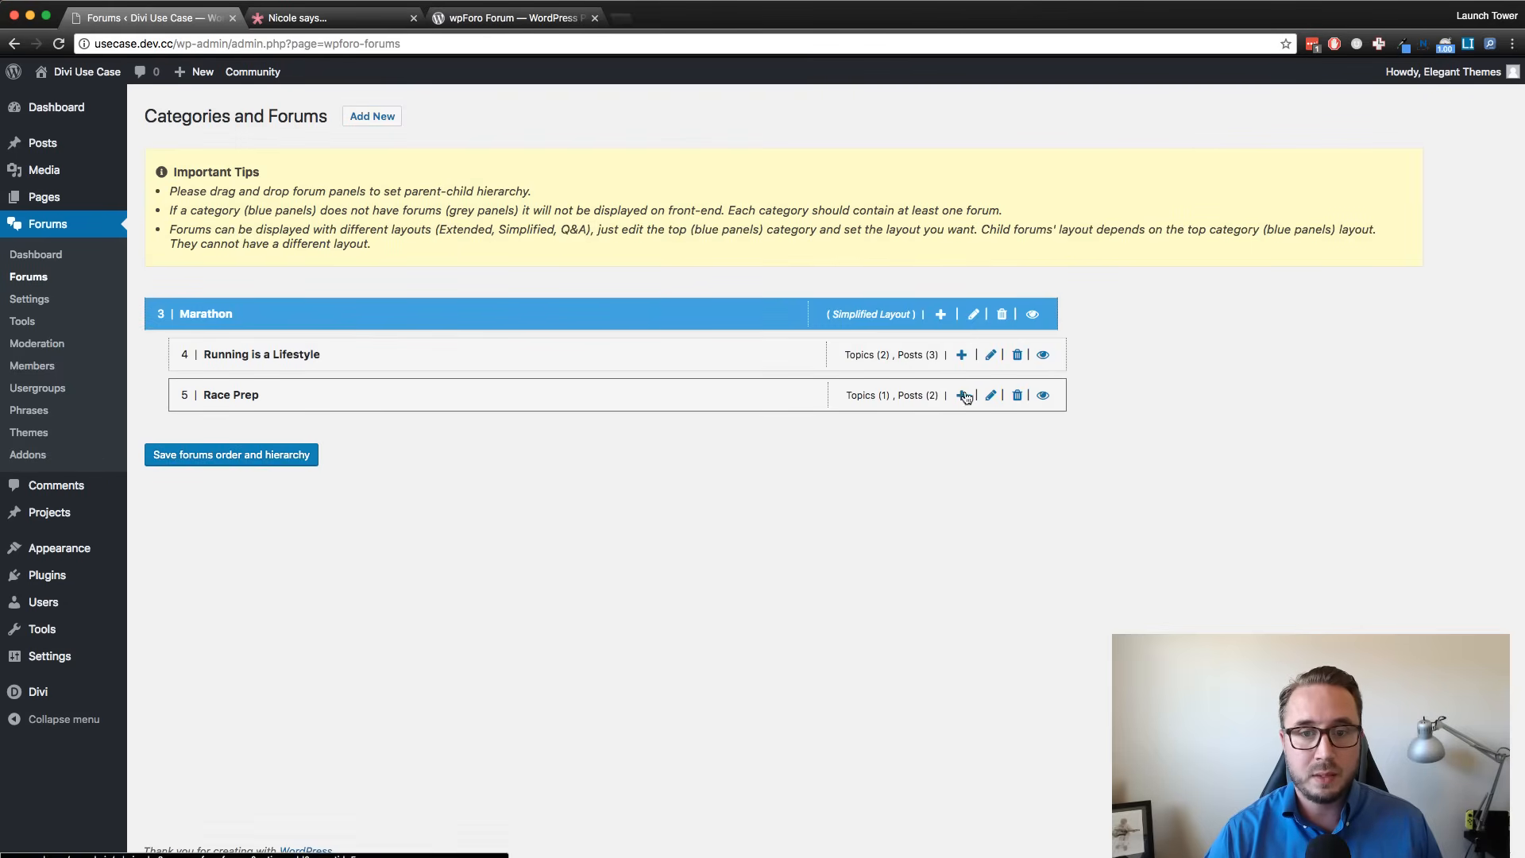
left_click(990, 395)
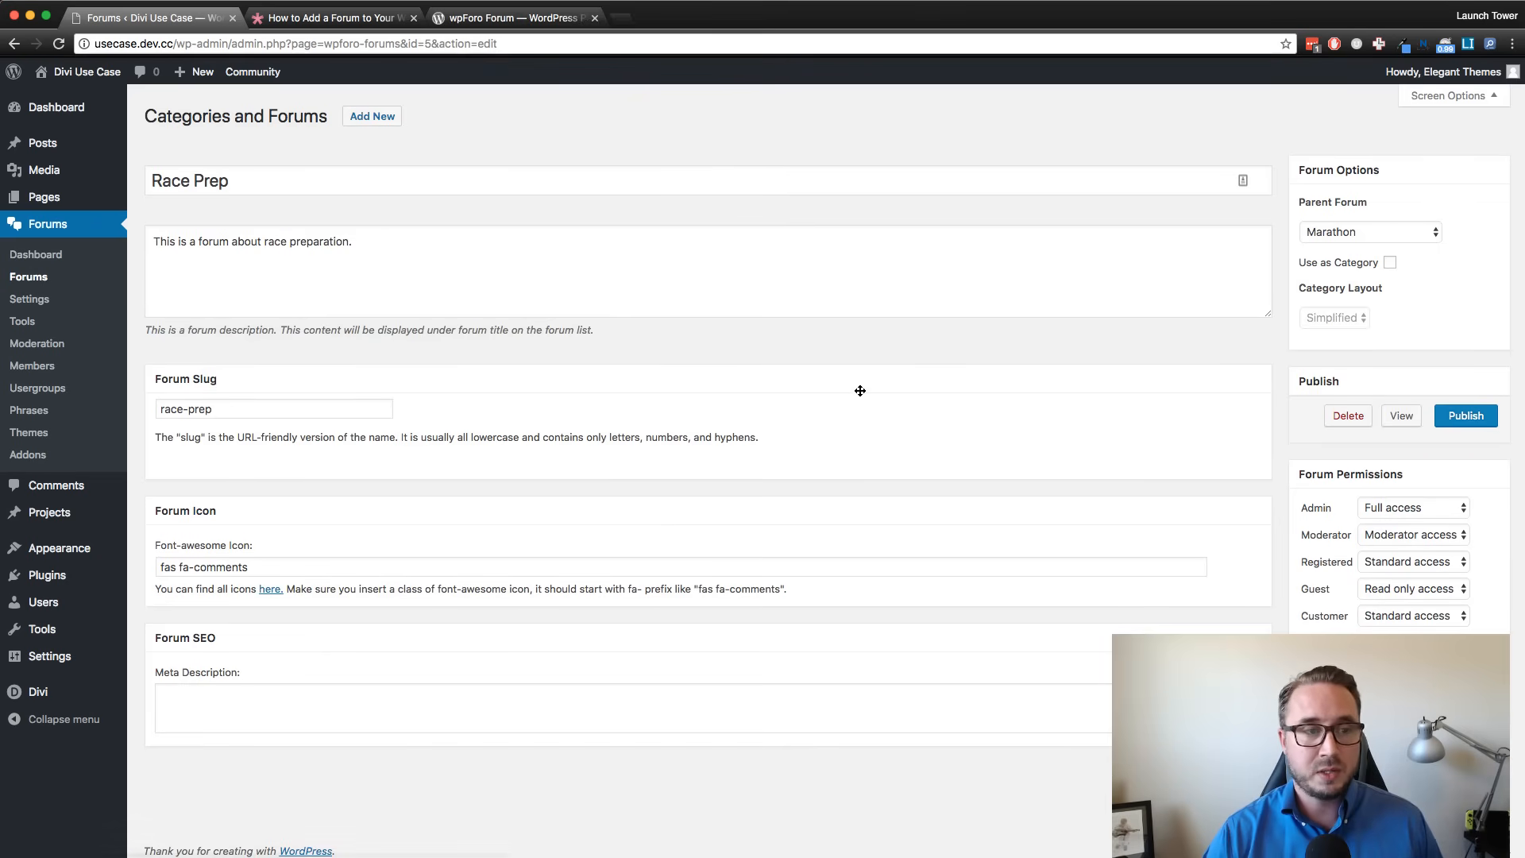
Review the Race Prep forum's title, description and slug.
left_click_drag(307, 180, 84, 179)
key("BackSpace")
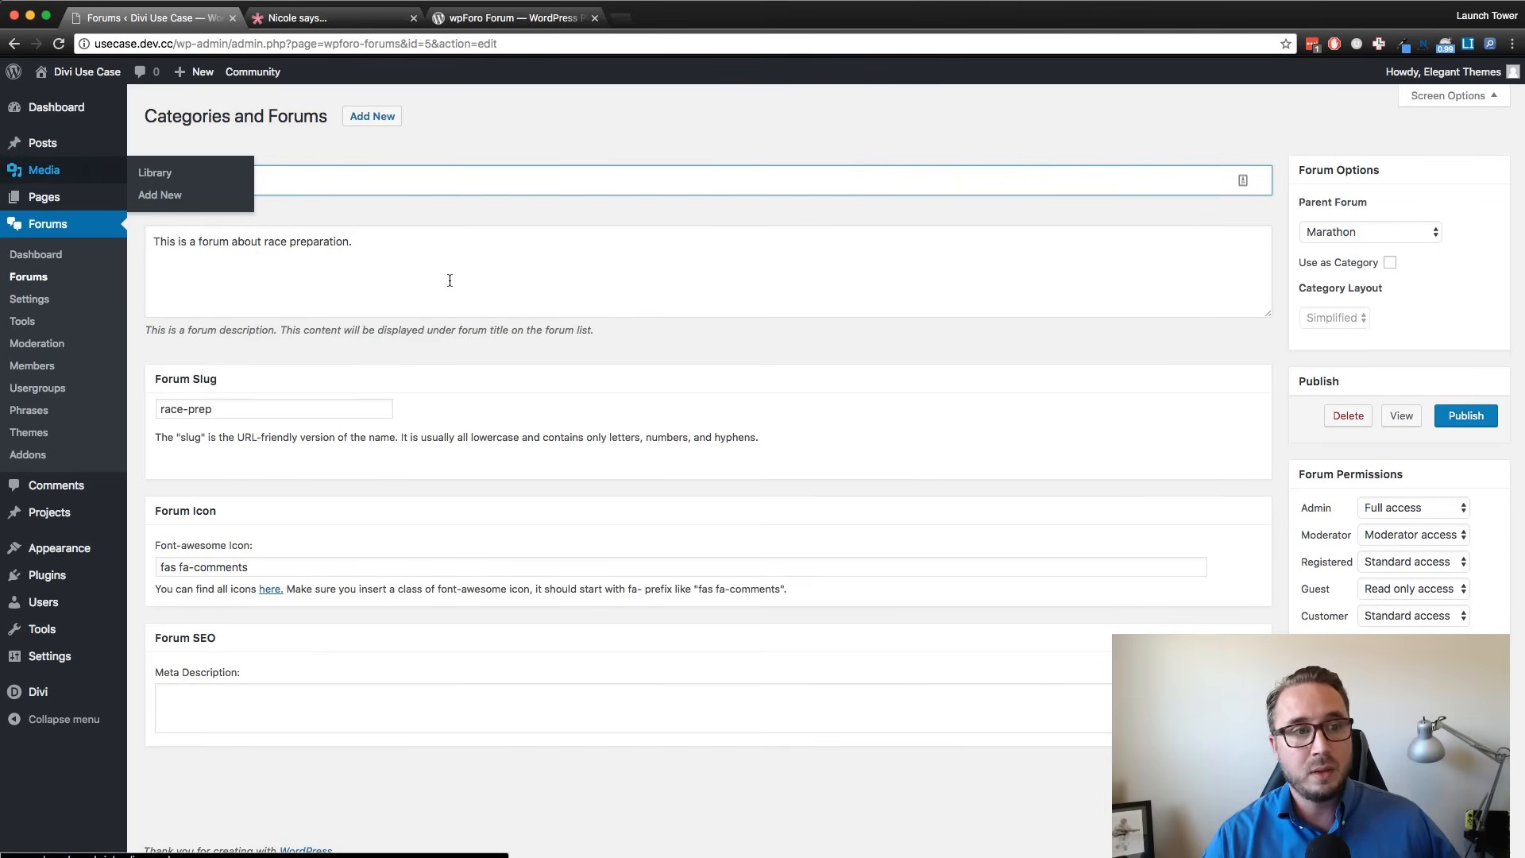
left_click_drag(397, 260, 122, 243)
left_click(236, 406)
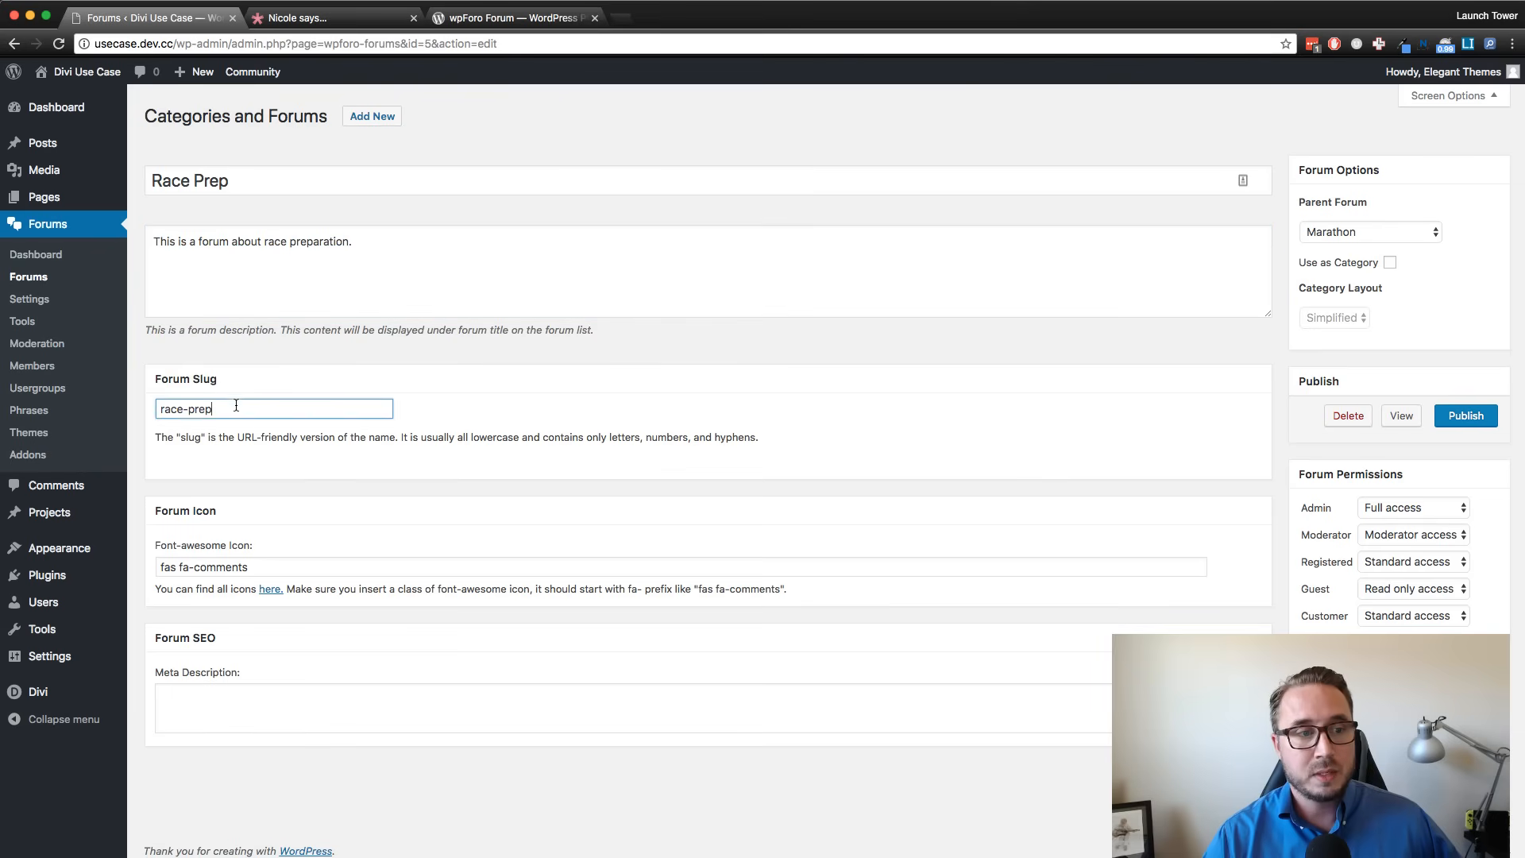
left_click_drag(236, 406, 161, 408)
left_click(270, 373)
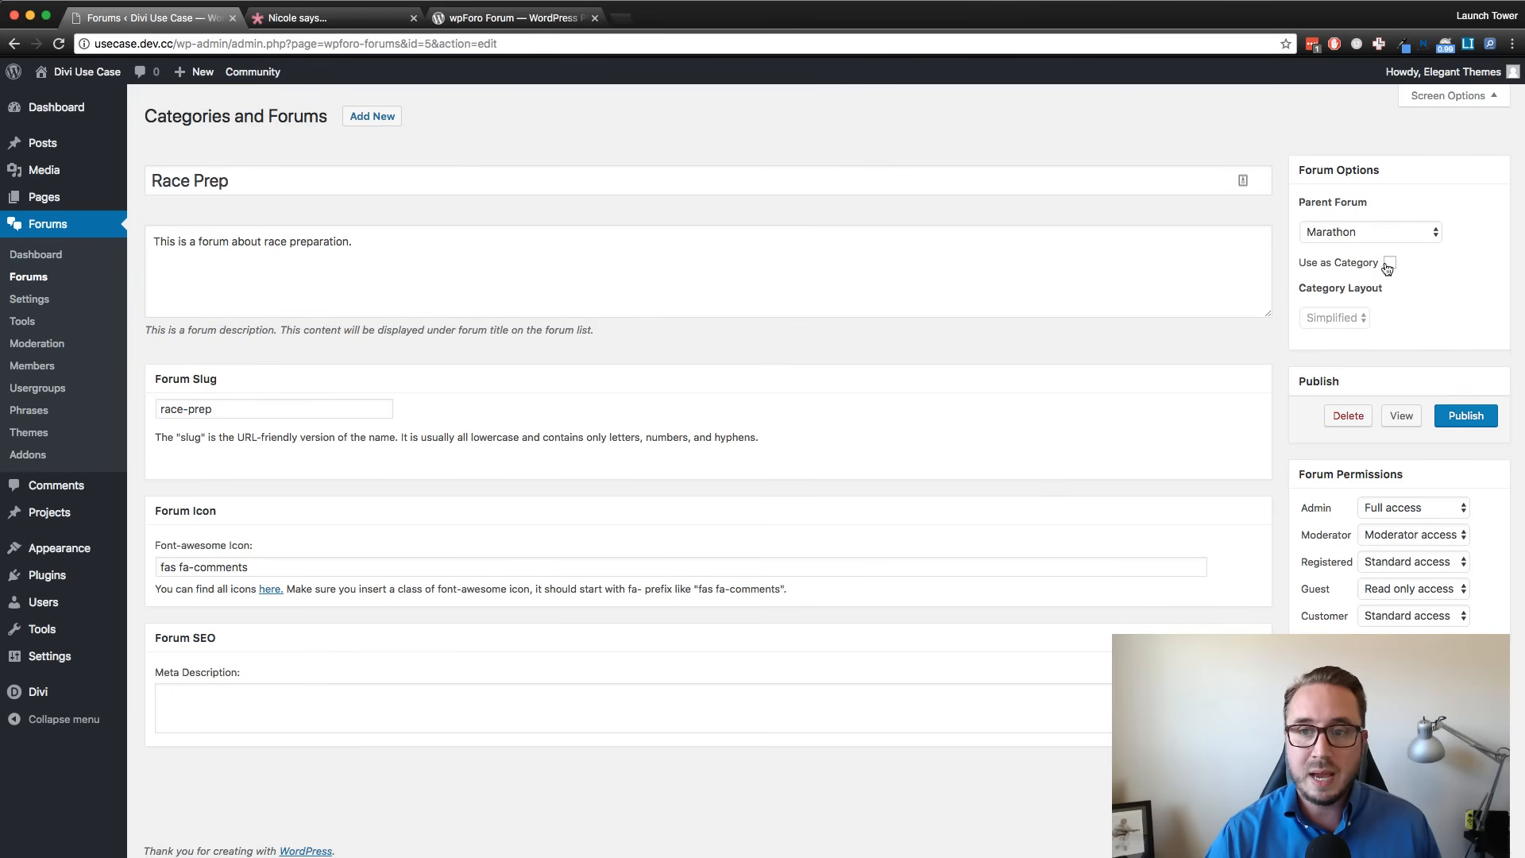
Check the parent forum choices for Race Prep and keep Marathon selected.
left_click(1381, 226)
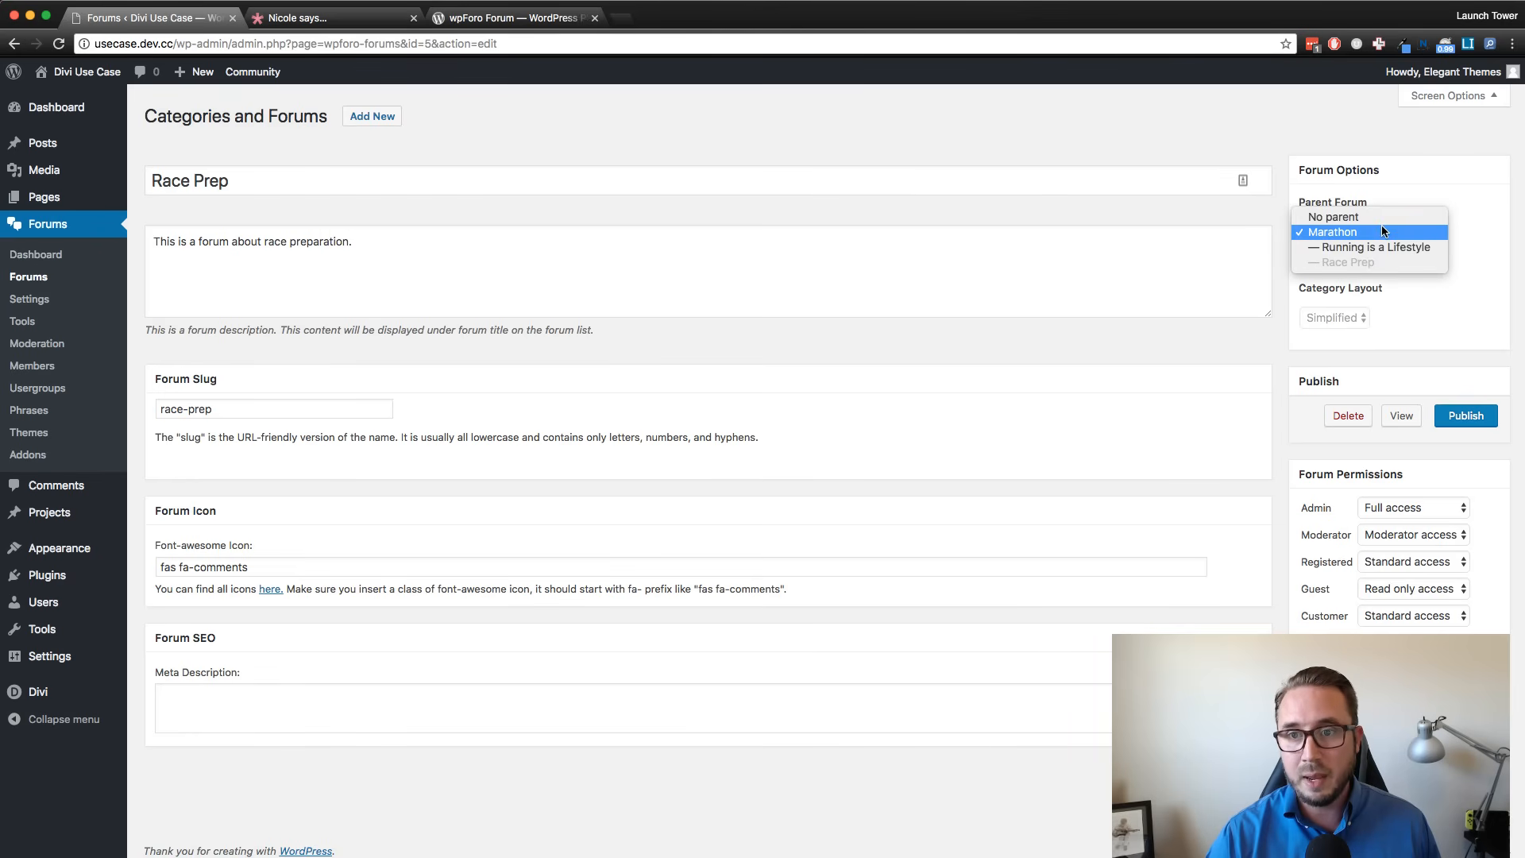
left_click(1379, 231)
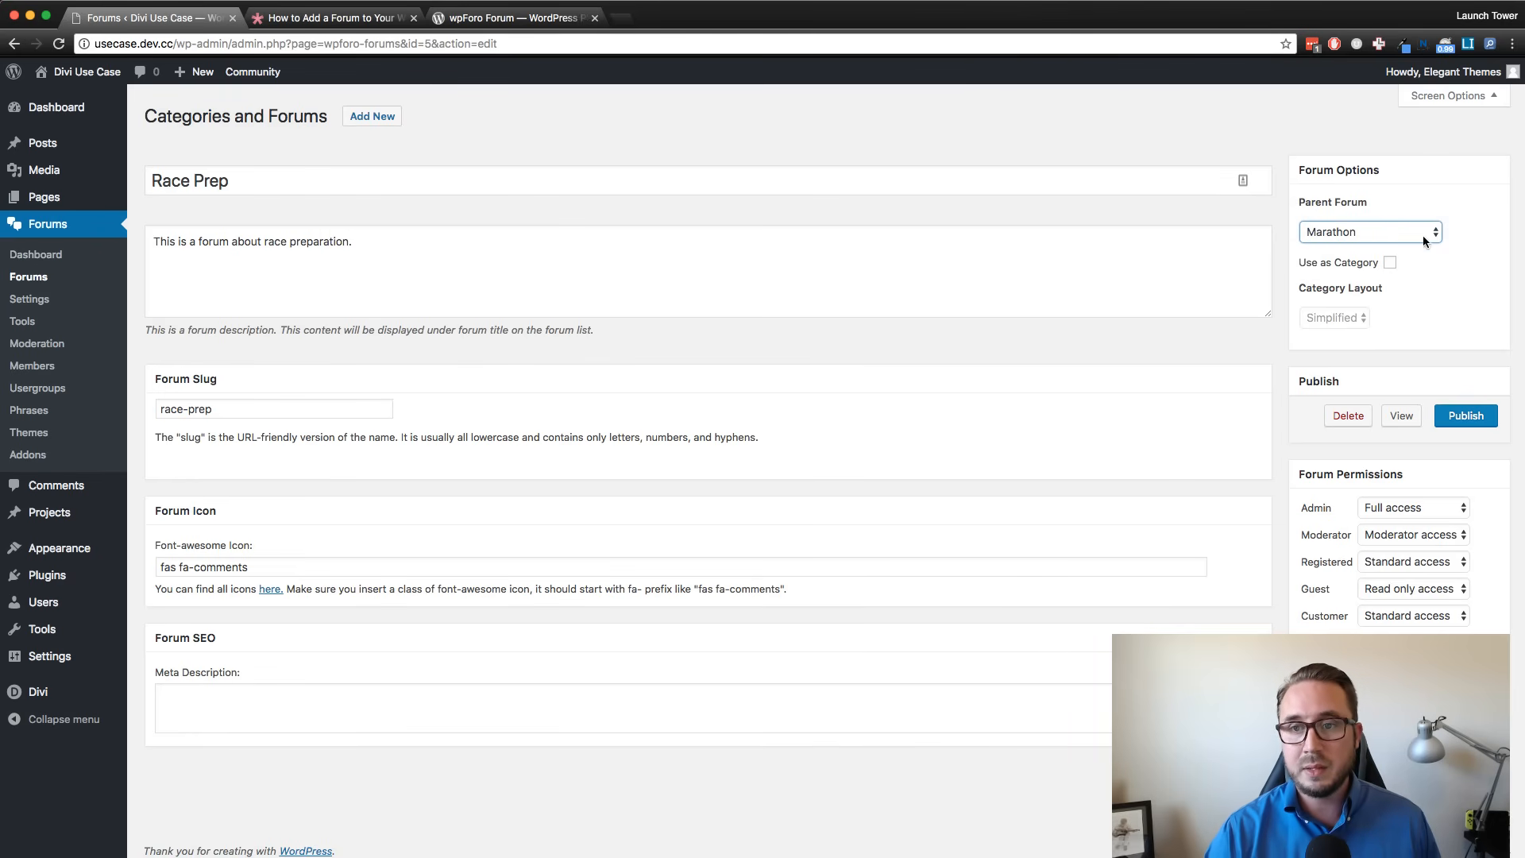
left_click(1466, 227)
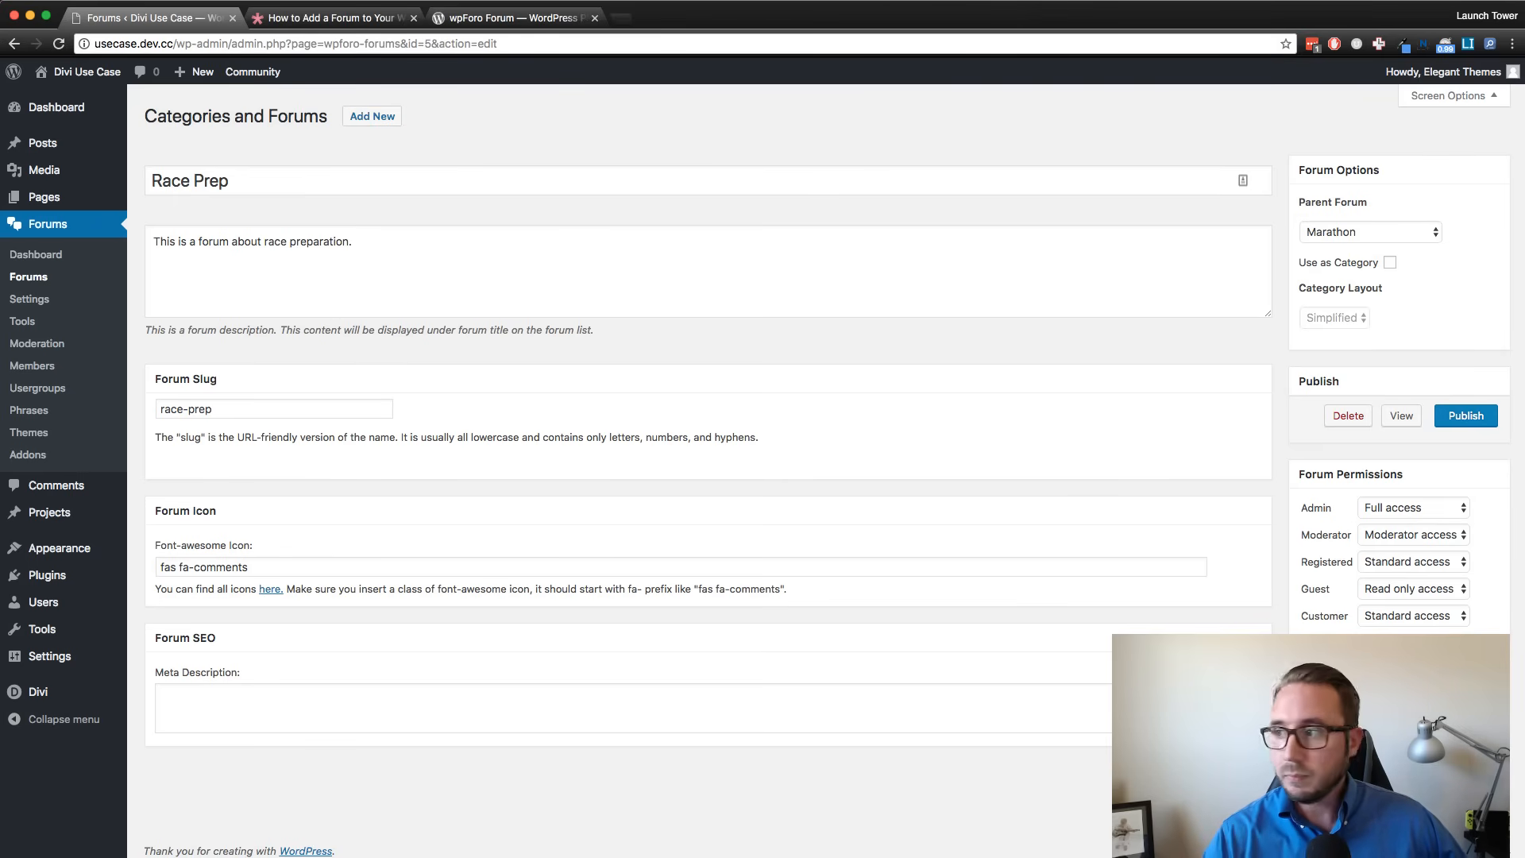
Close the browser page with the How to Add a Forum article and return to the Race Prep edit page.
middle_click(362, 20)
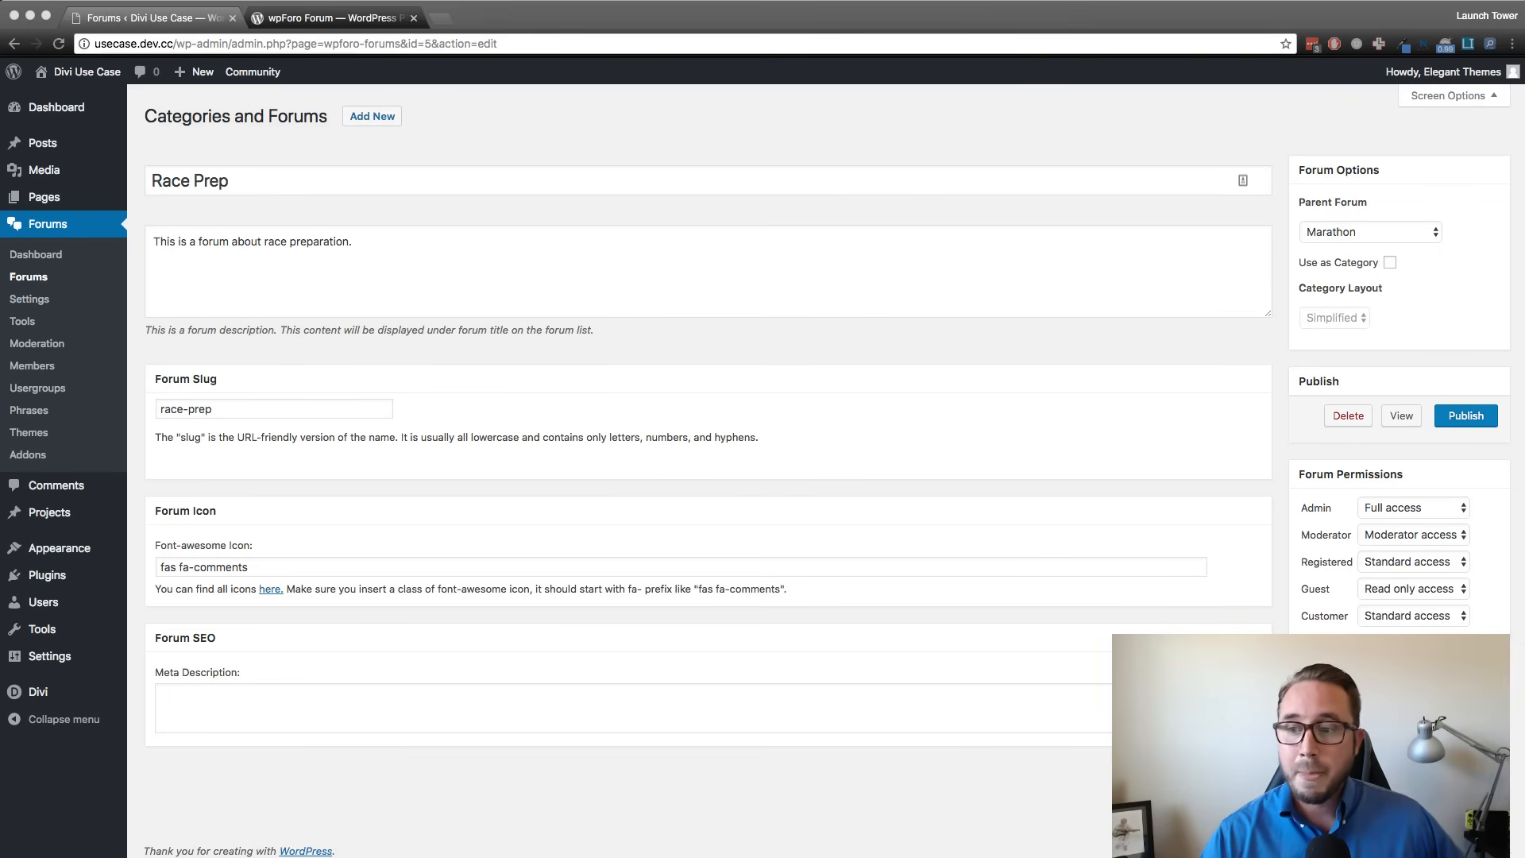
key("super+Tab")
left_click(1294, 12)
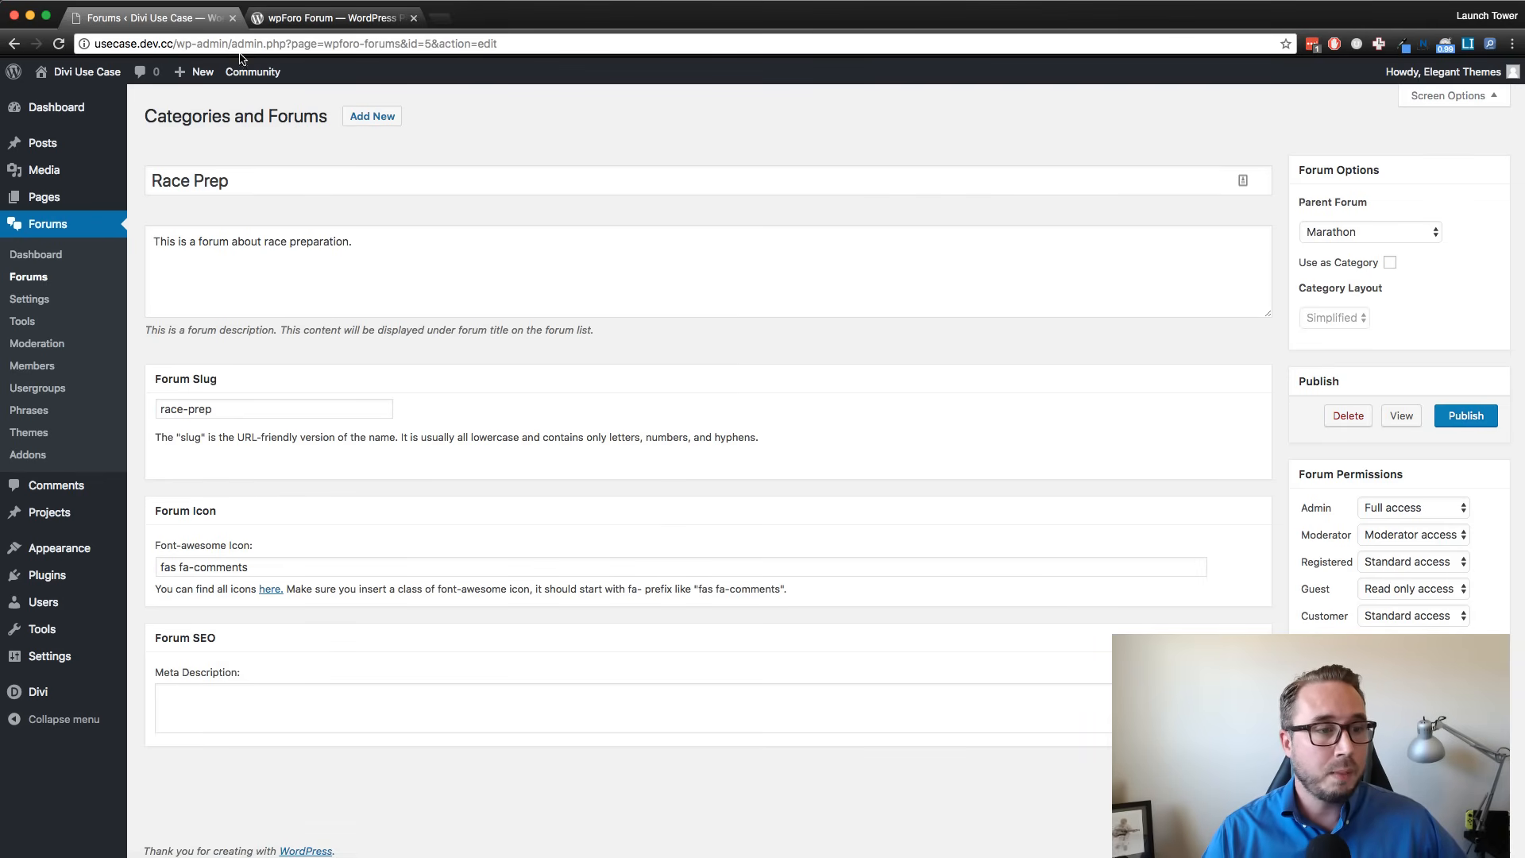
From the forums list, view the Marathon category on the live site and open the Trail Run topic under Running is a Lifestyle.
left_click(30, 277)
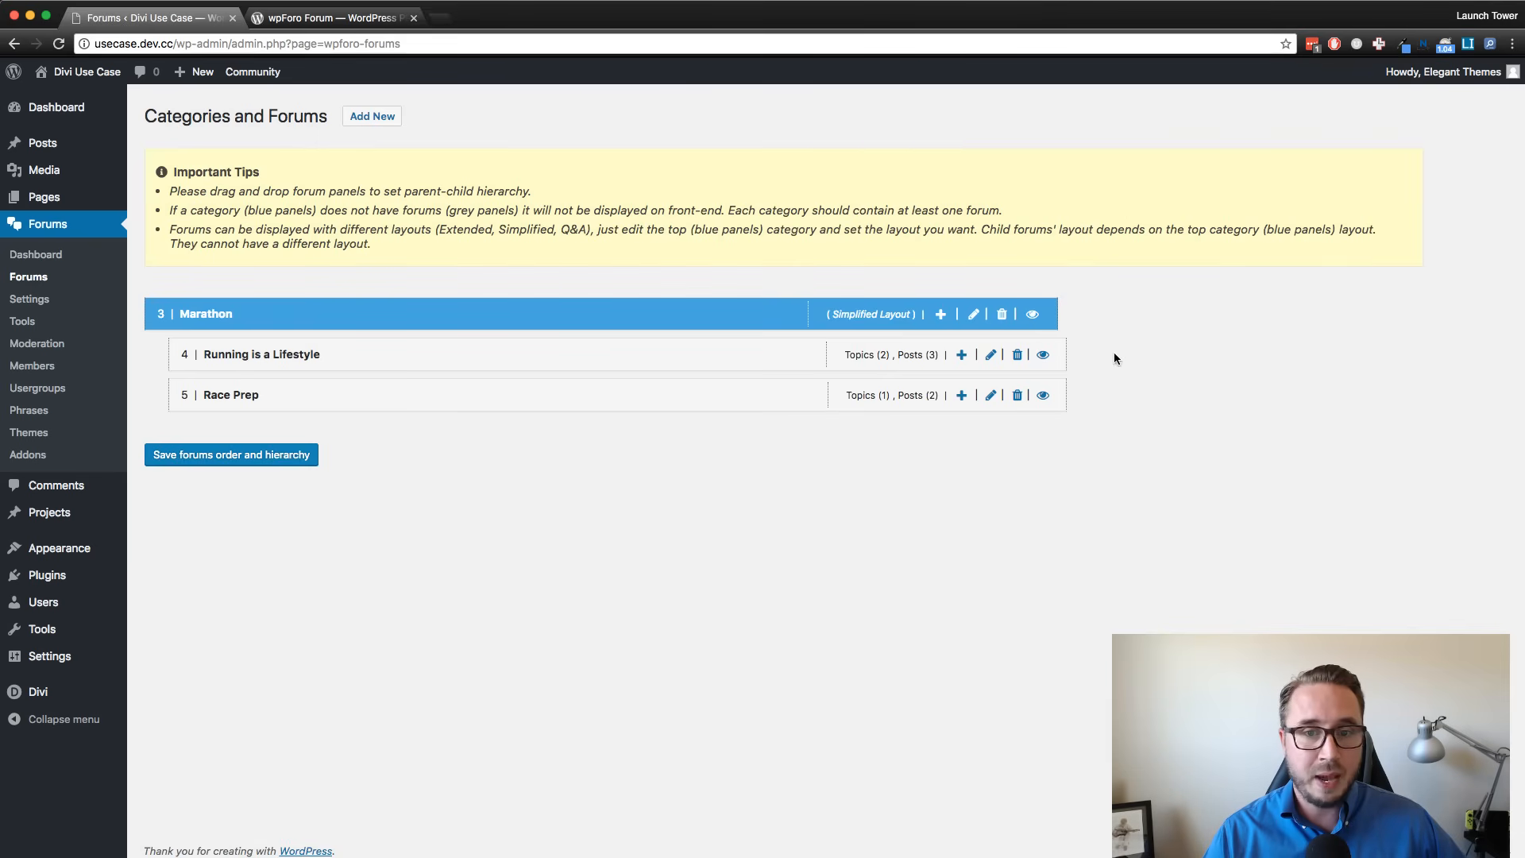
left_click(1033, 316)
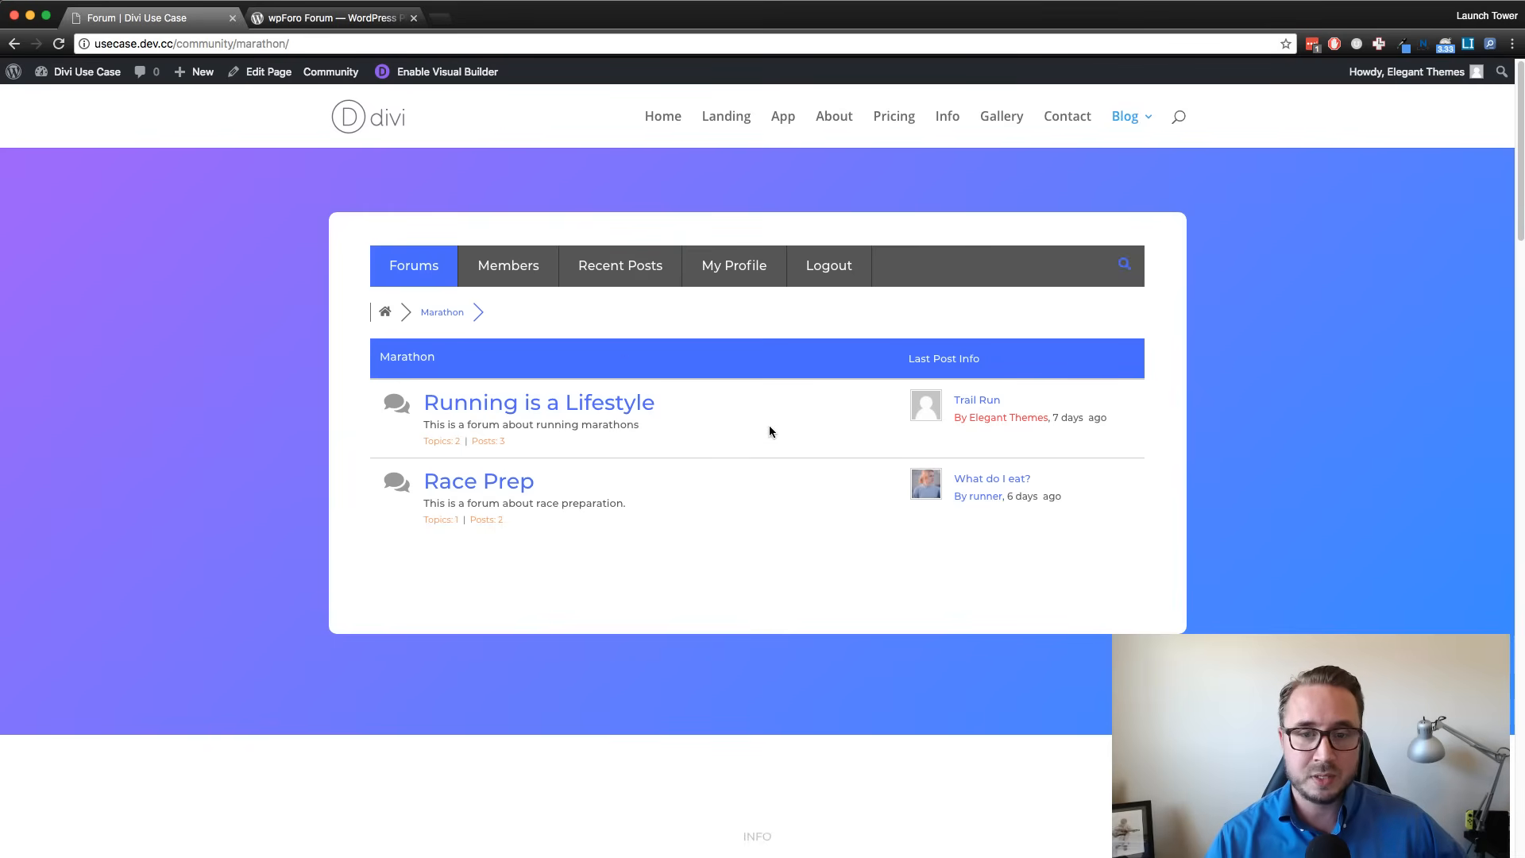
left_click(544, 412)
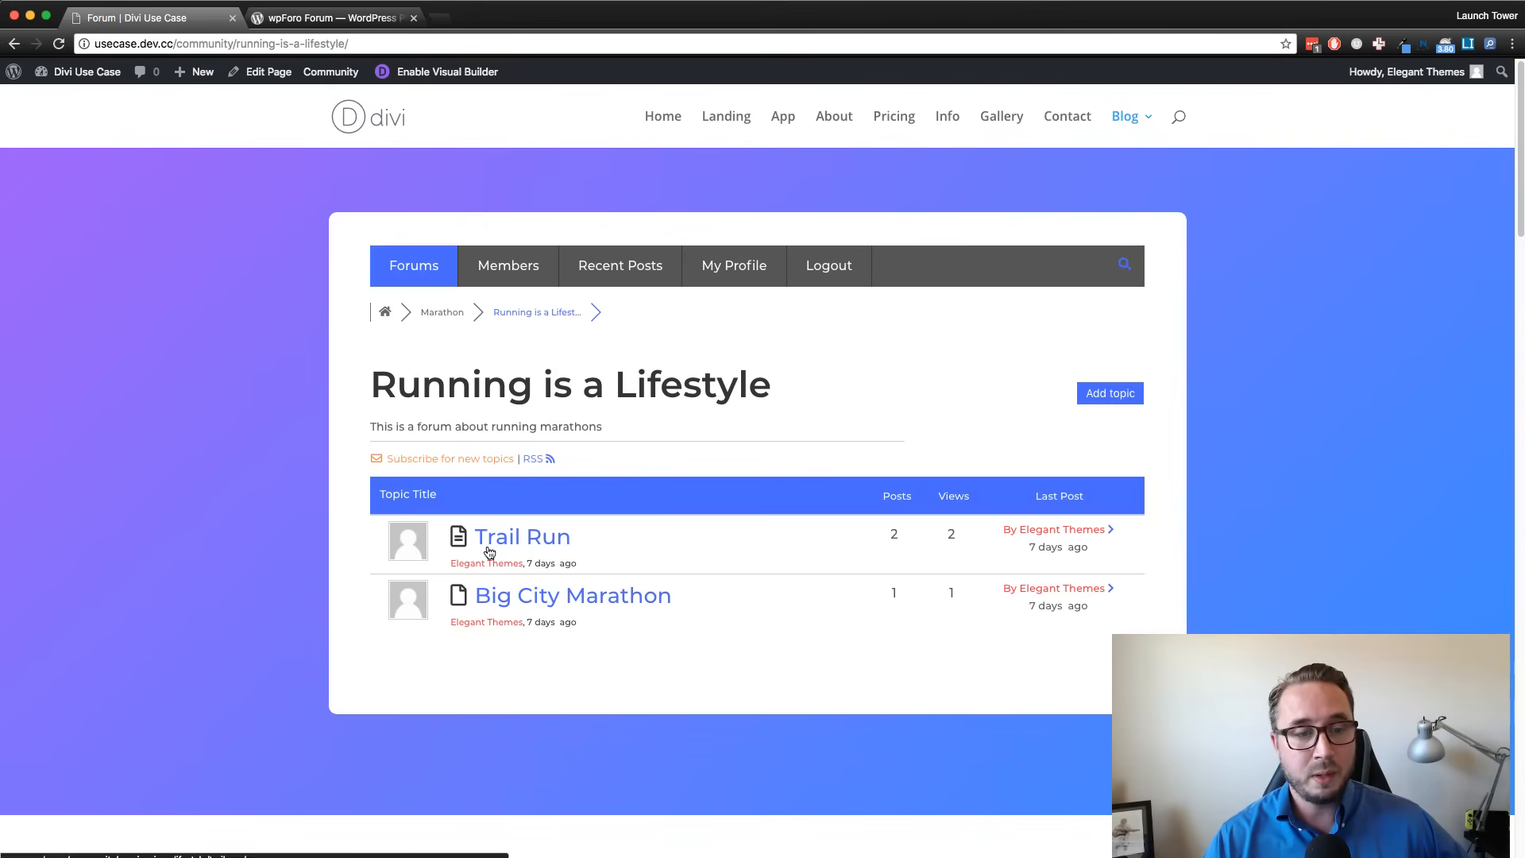
left_click(544, 545)
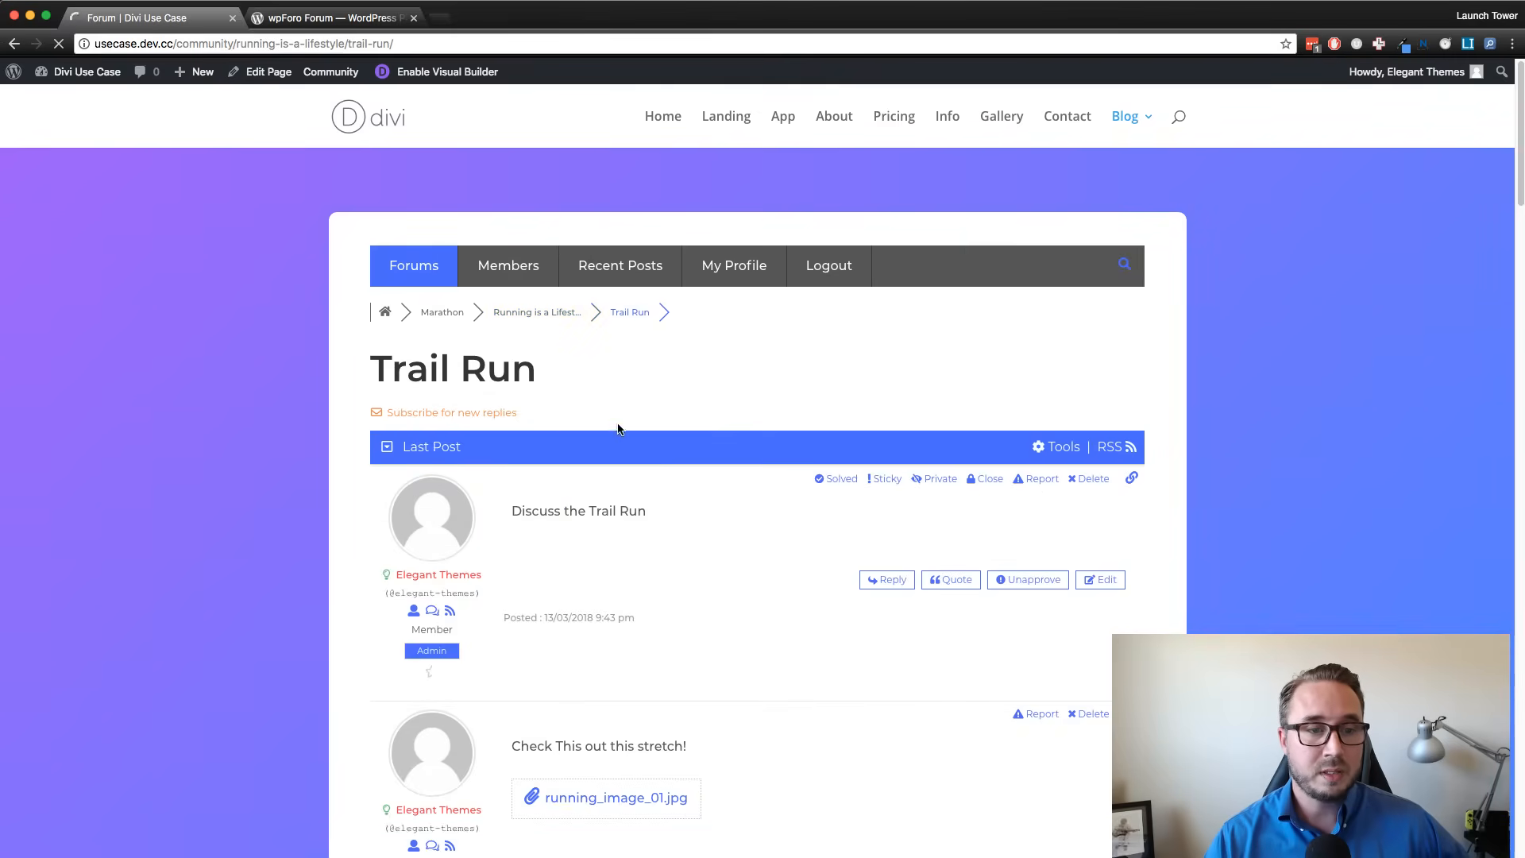
Examine the Trail Run topic's posts, author details, post actions, attachment and reply form with its file upload option.
scroll(517, 454, "down", 3)
scroll(443, 432, "down", 1)
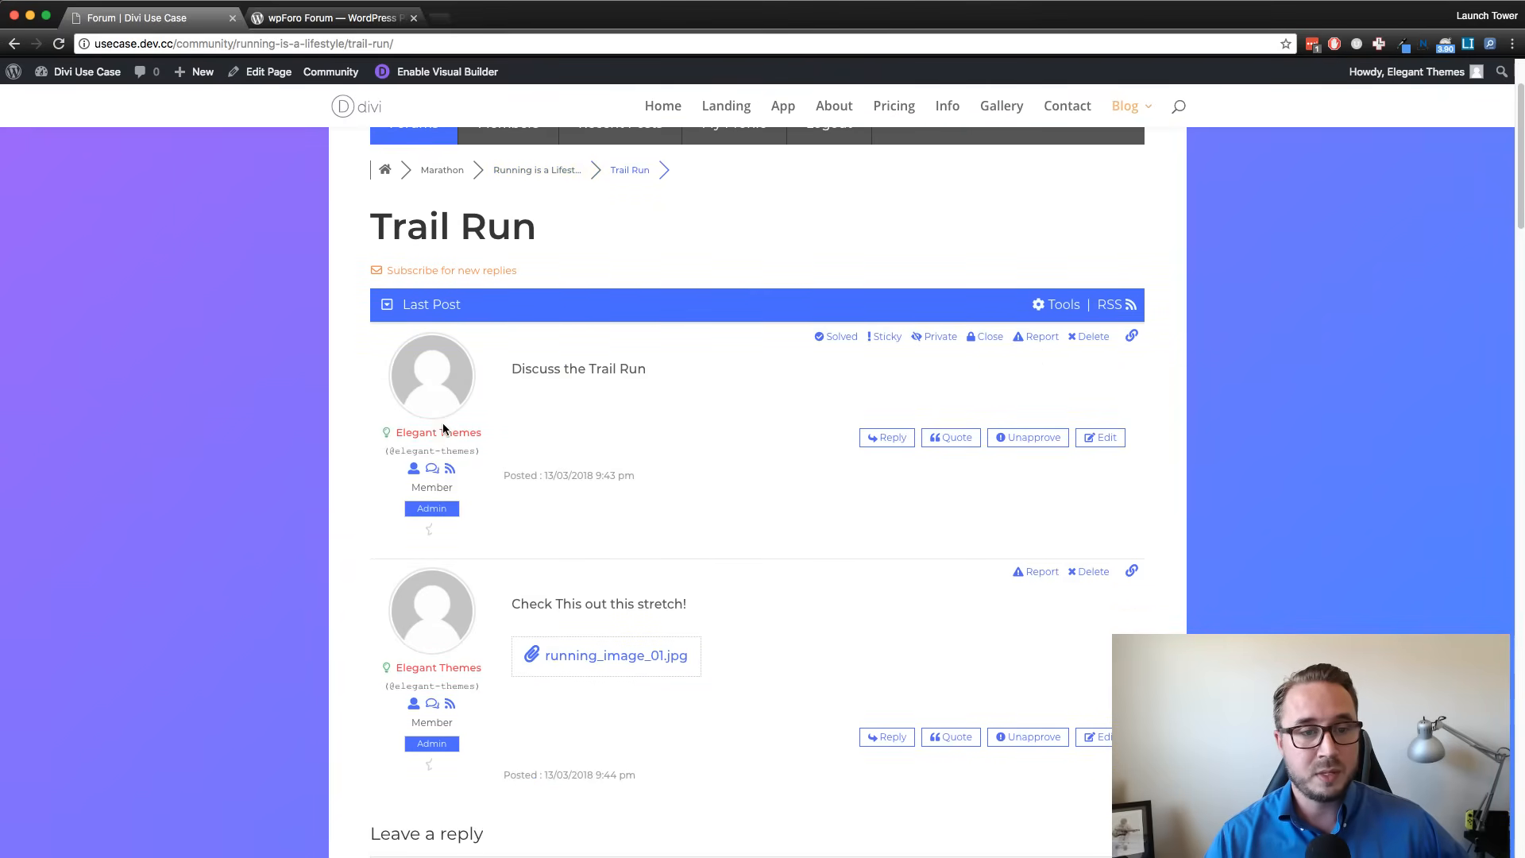
scroll(641, 385, "down", 5)
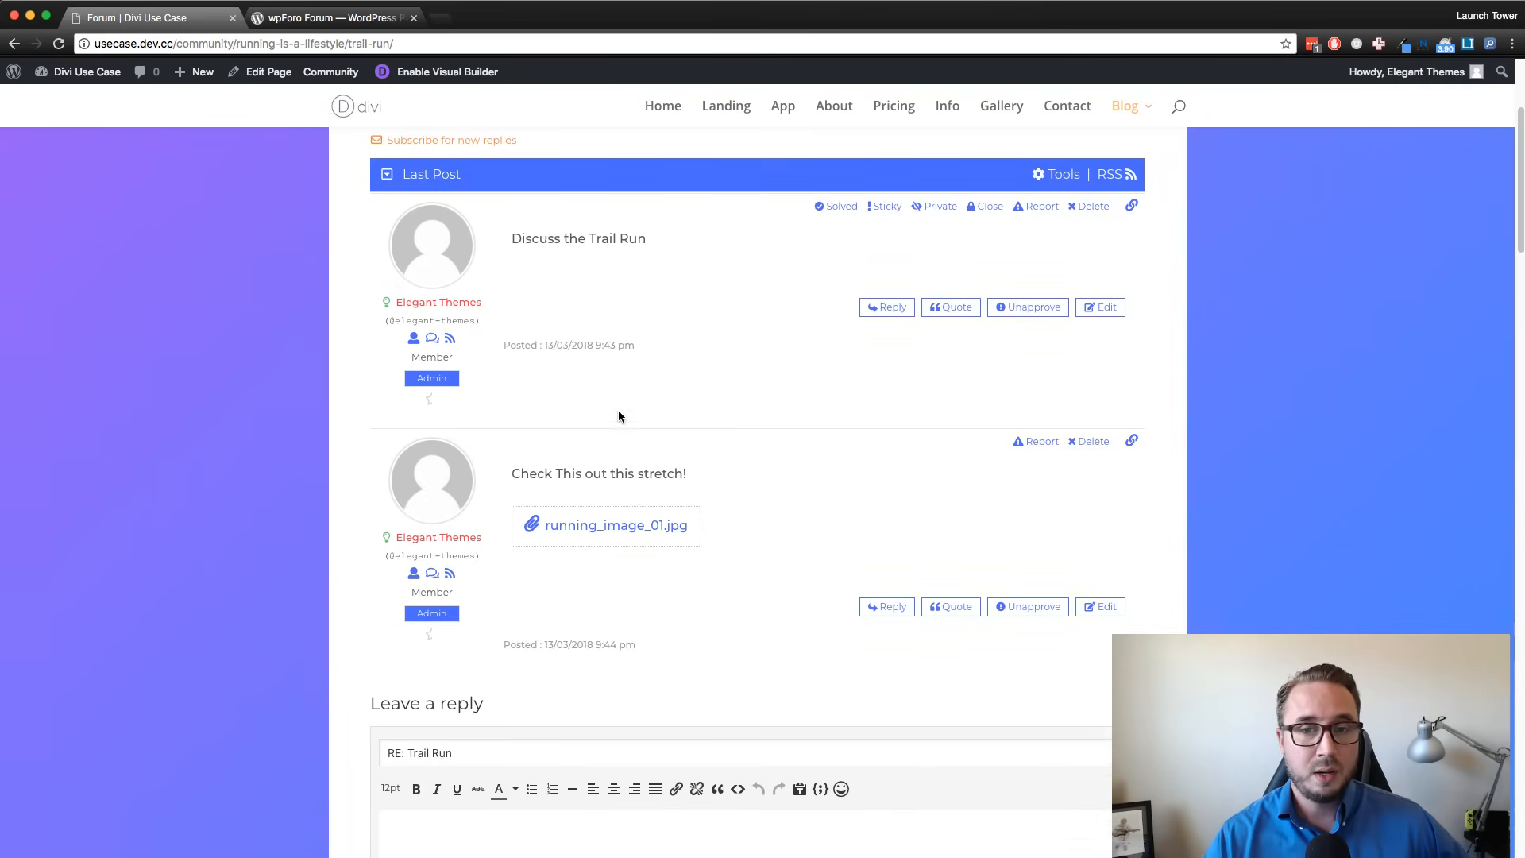
scroll(607, 416, "down", 6)
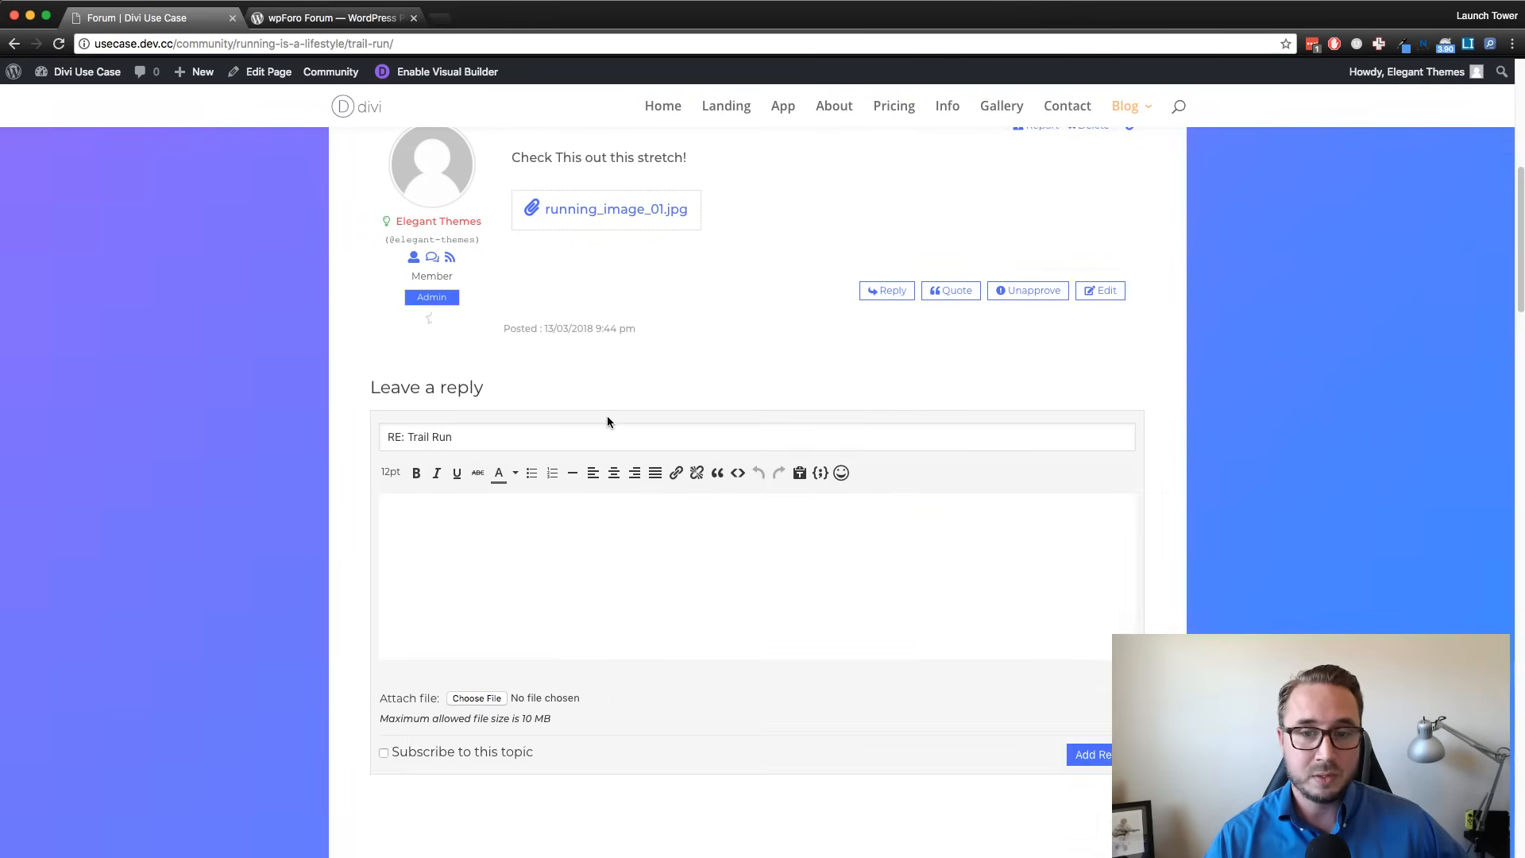
scroll(607, 416, "up", 4)
scroll(607, 422, "up", 10)
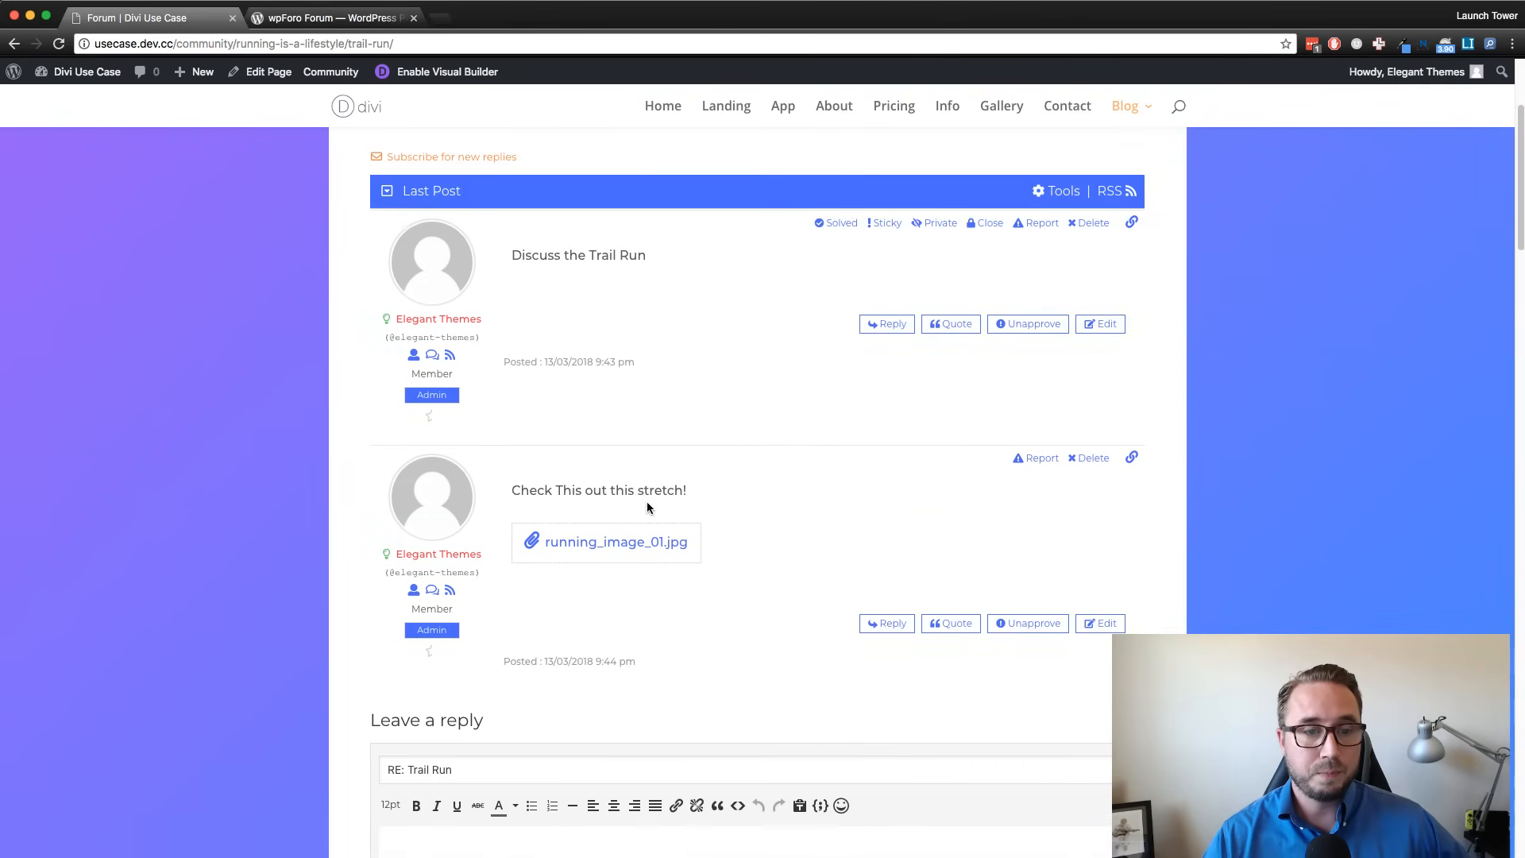
scroll(647, 509, "down", 12)
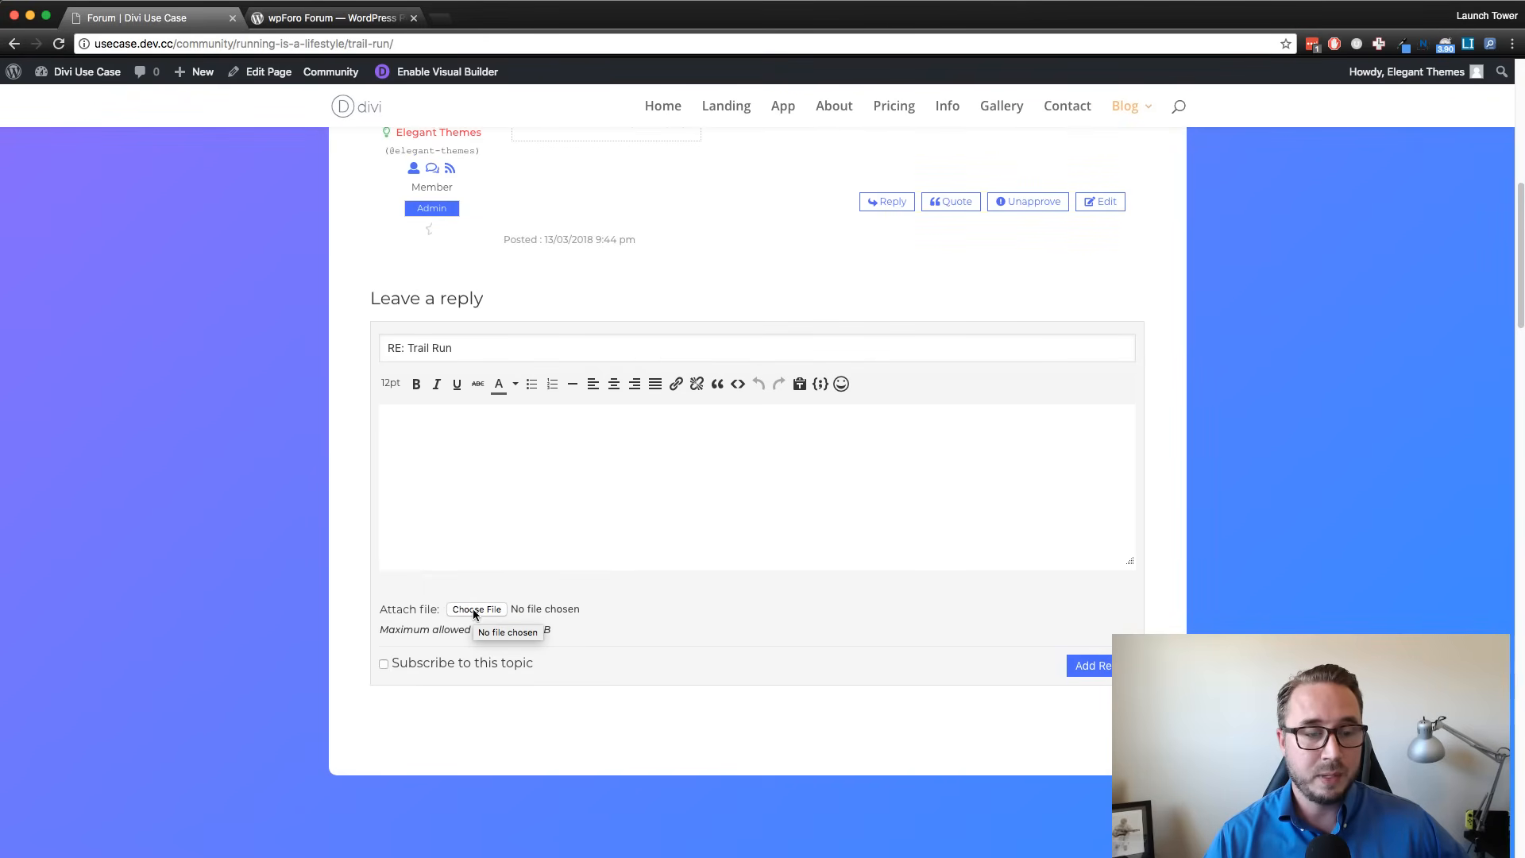
scroll(603, 592, "up", 13)
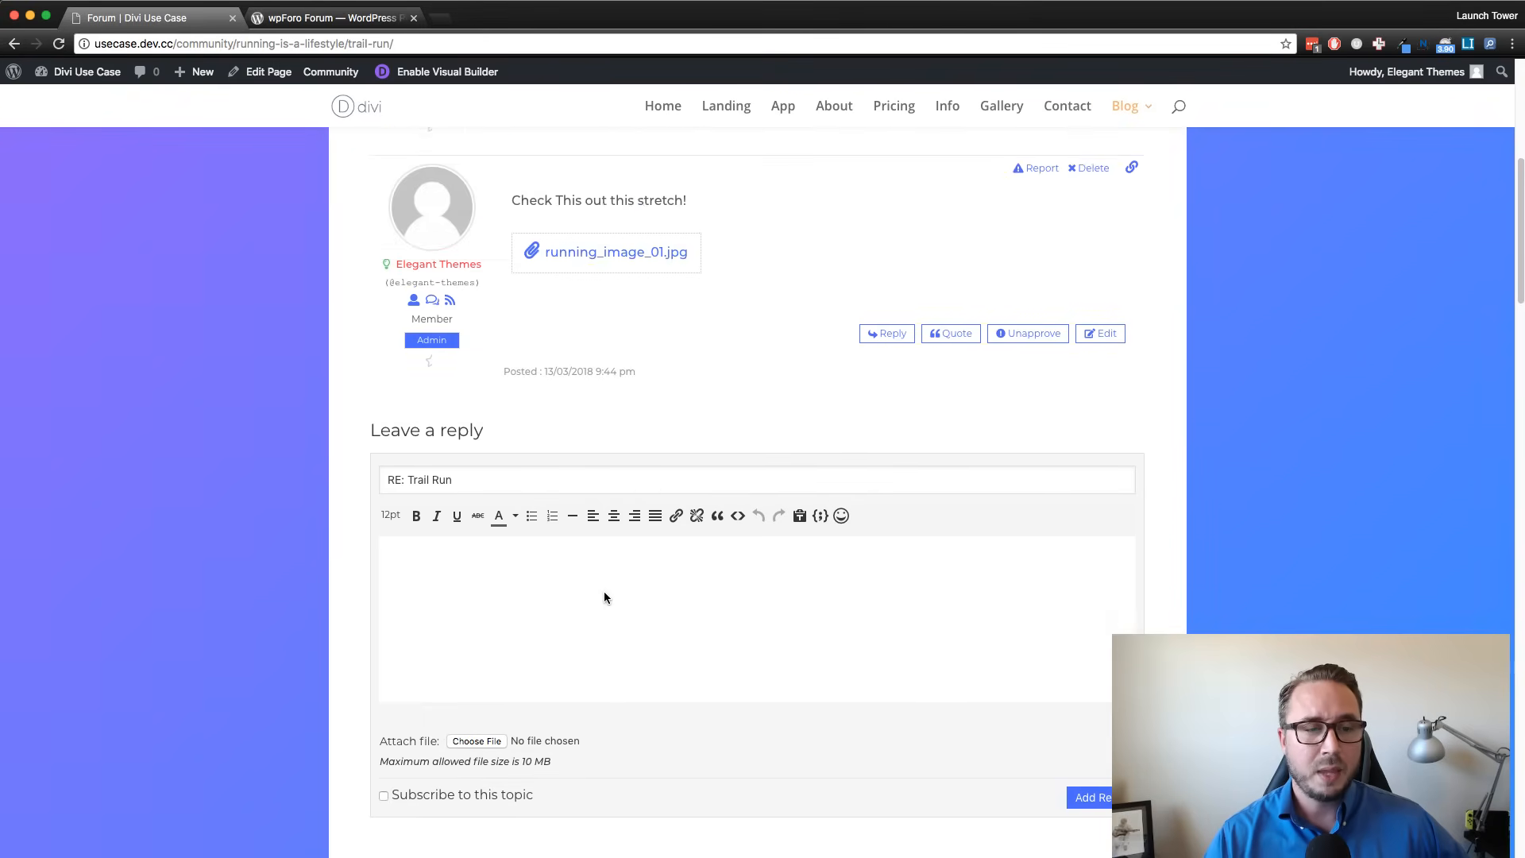
scroll(603, 596, "up", 1)
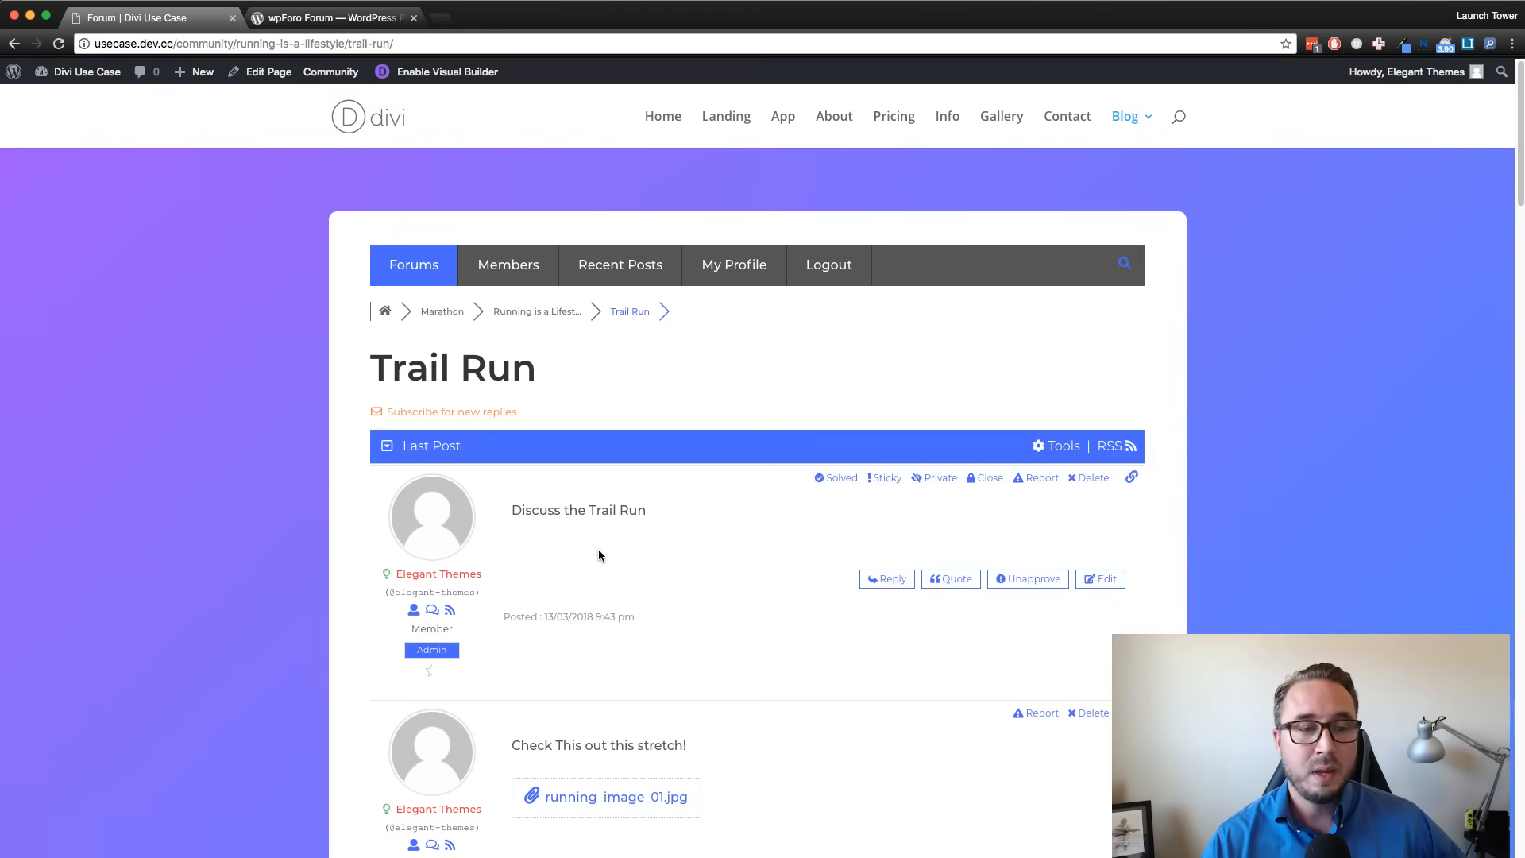
scroll(598, 554, "down", 5)
scroll(597, 554, "down", 3)
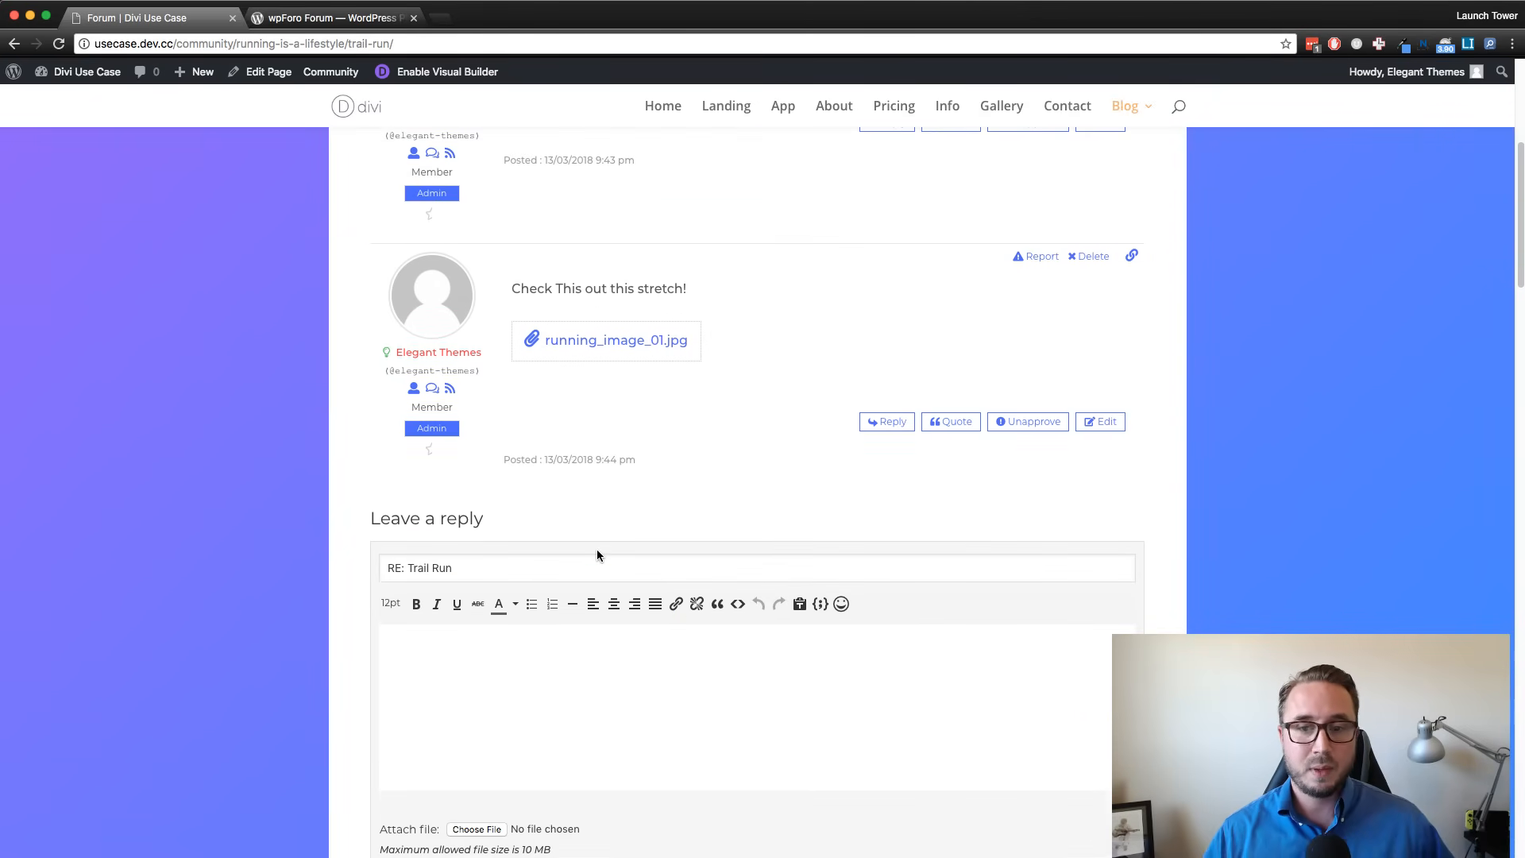
scroll(597, 554, "down", 2)
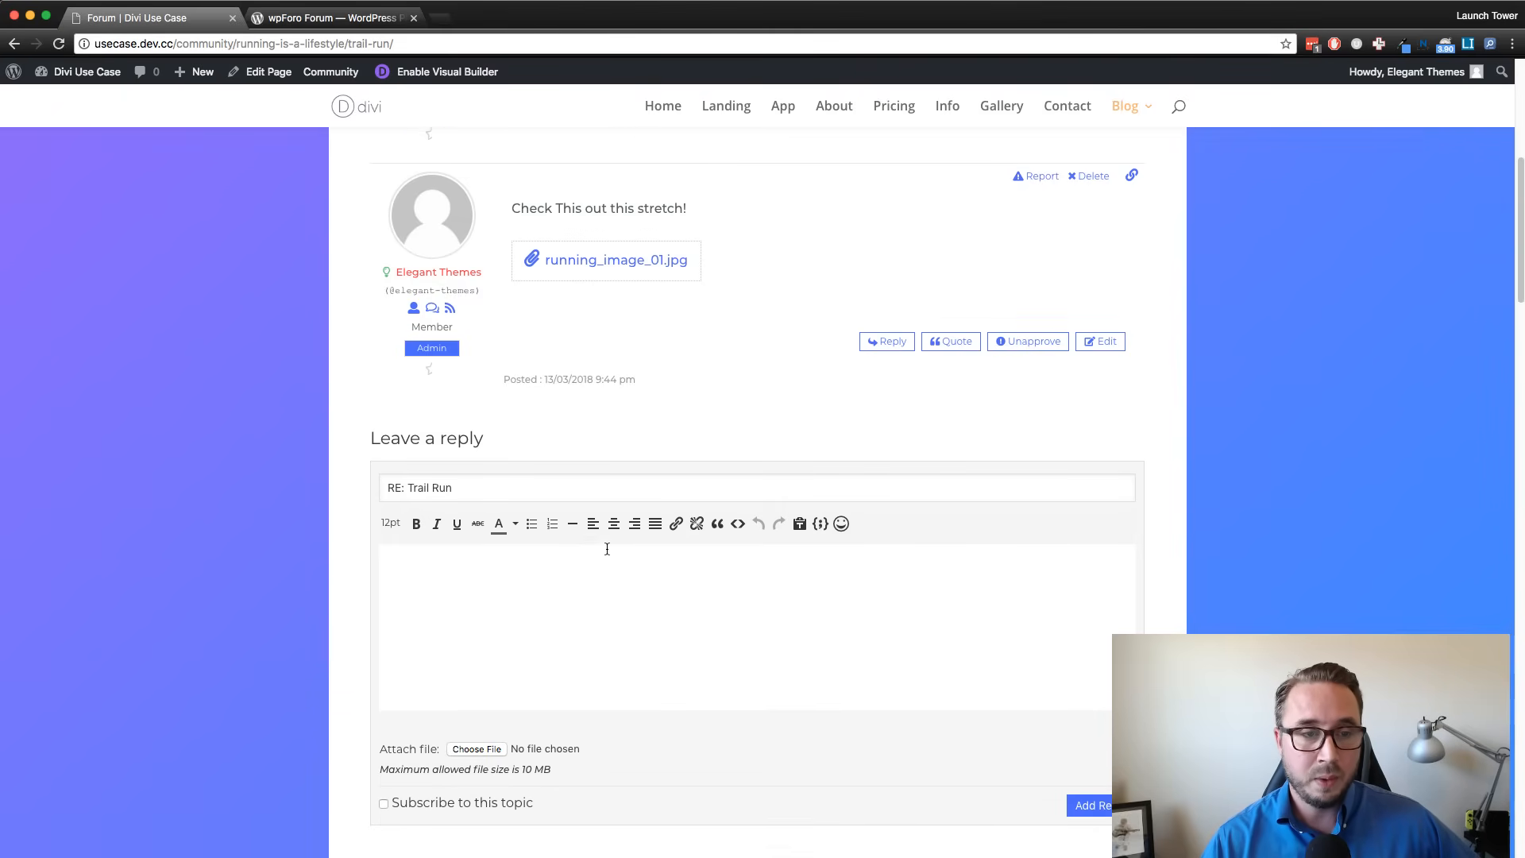
scroll(607, 548, "up", 3)
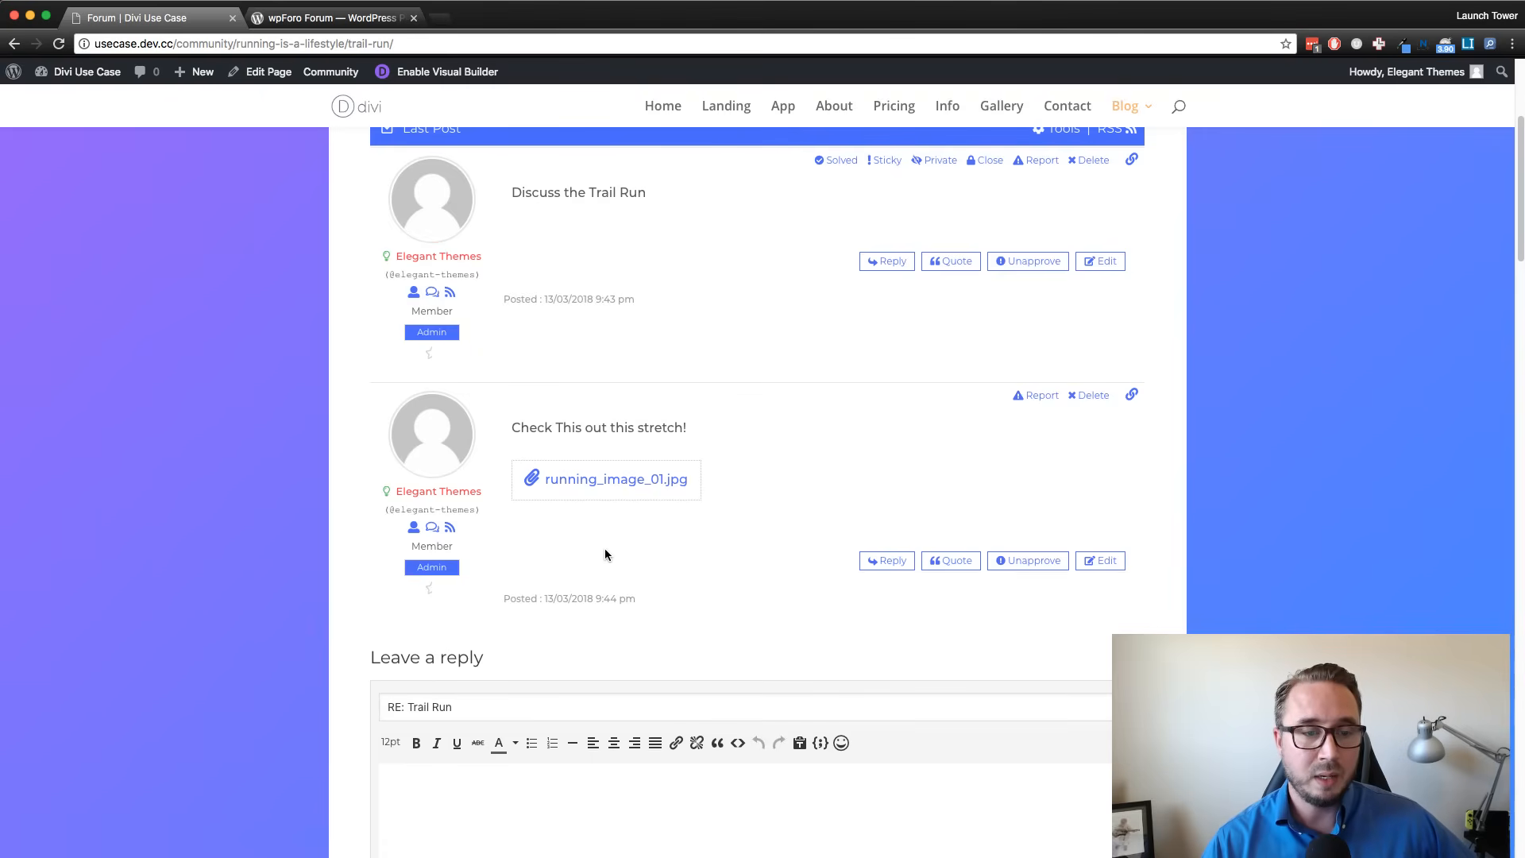
scroll(605, 553, "down", 3)
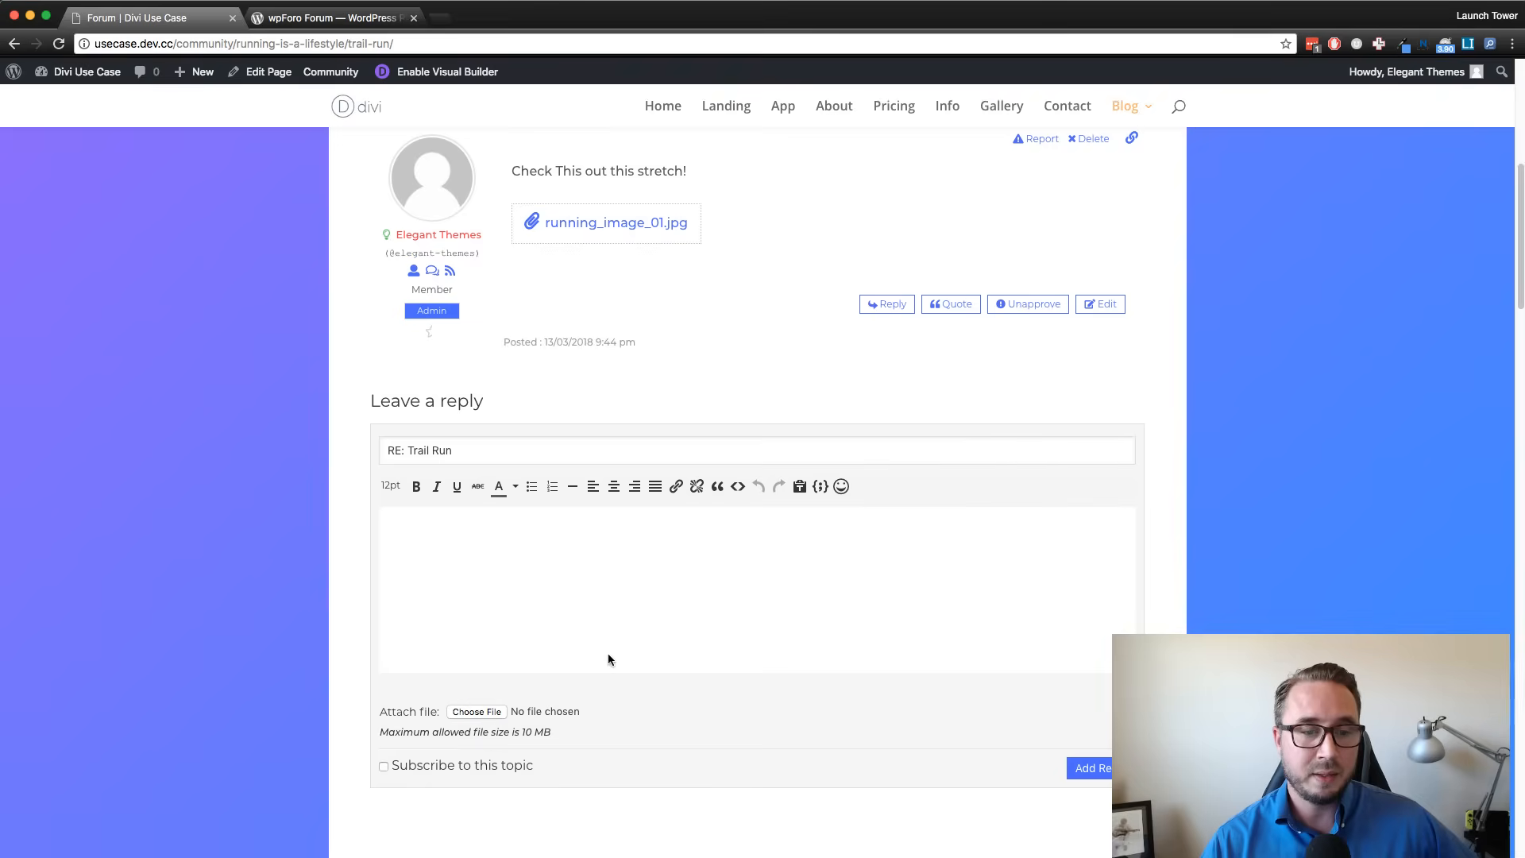
scroll(610, 659, "up", 8)
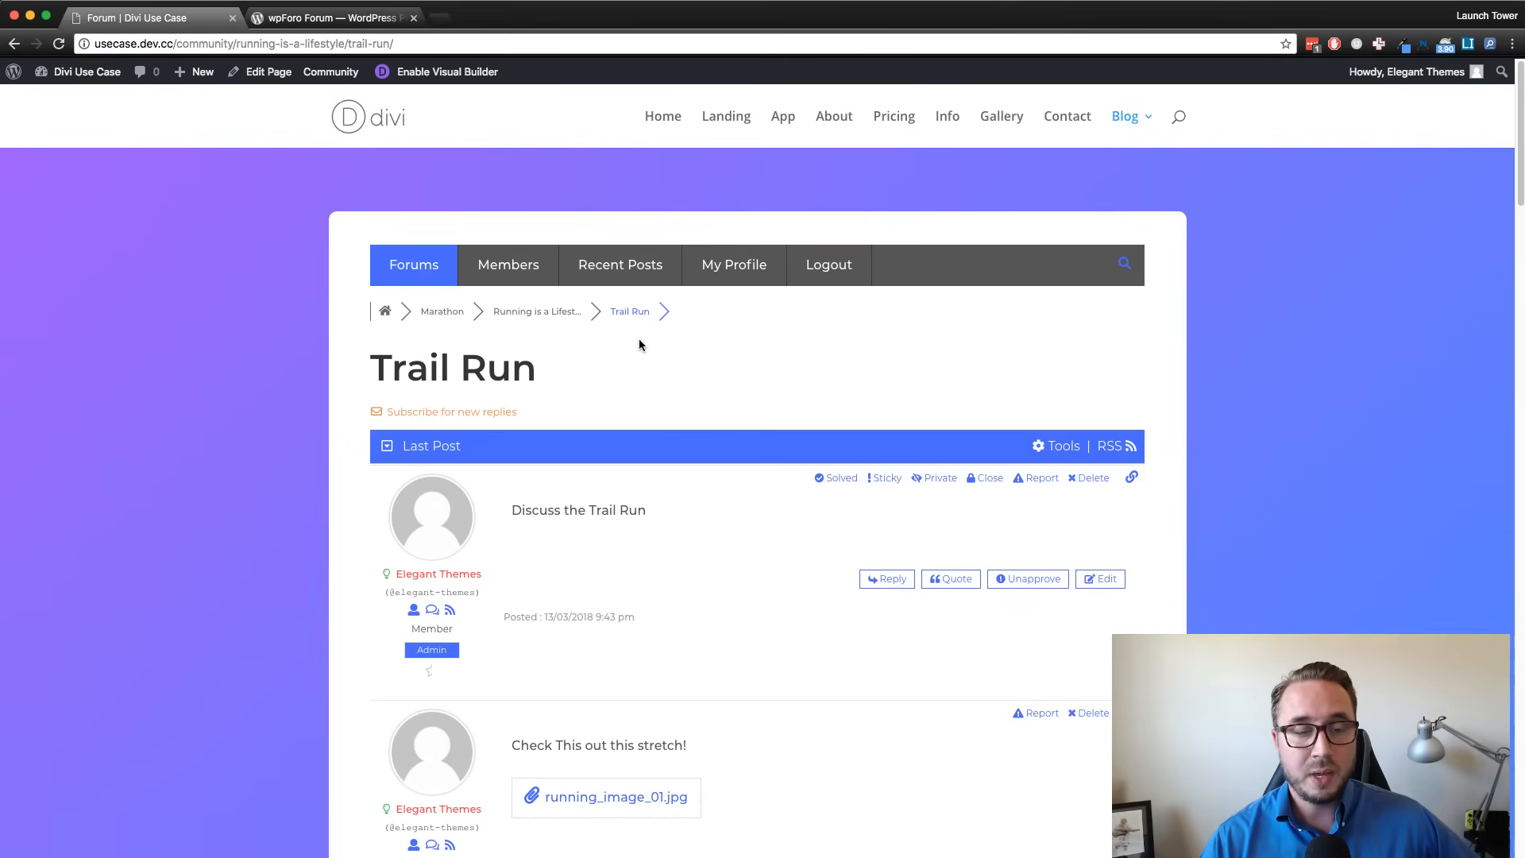
scroll(631, 364, "down", 8)
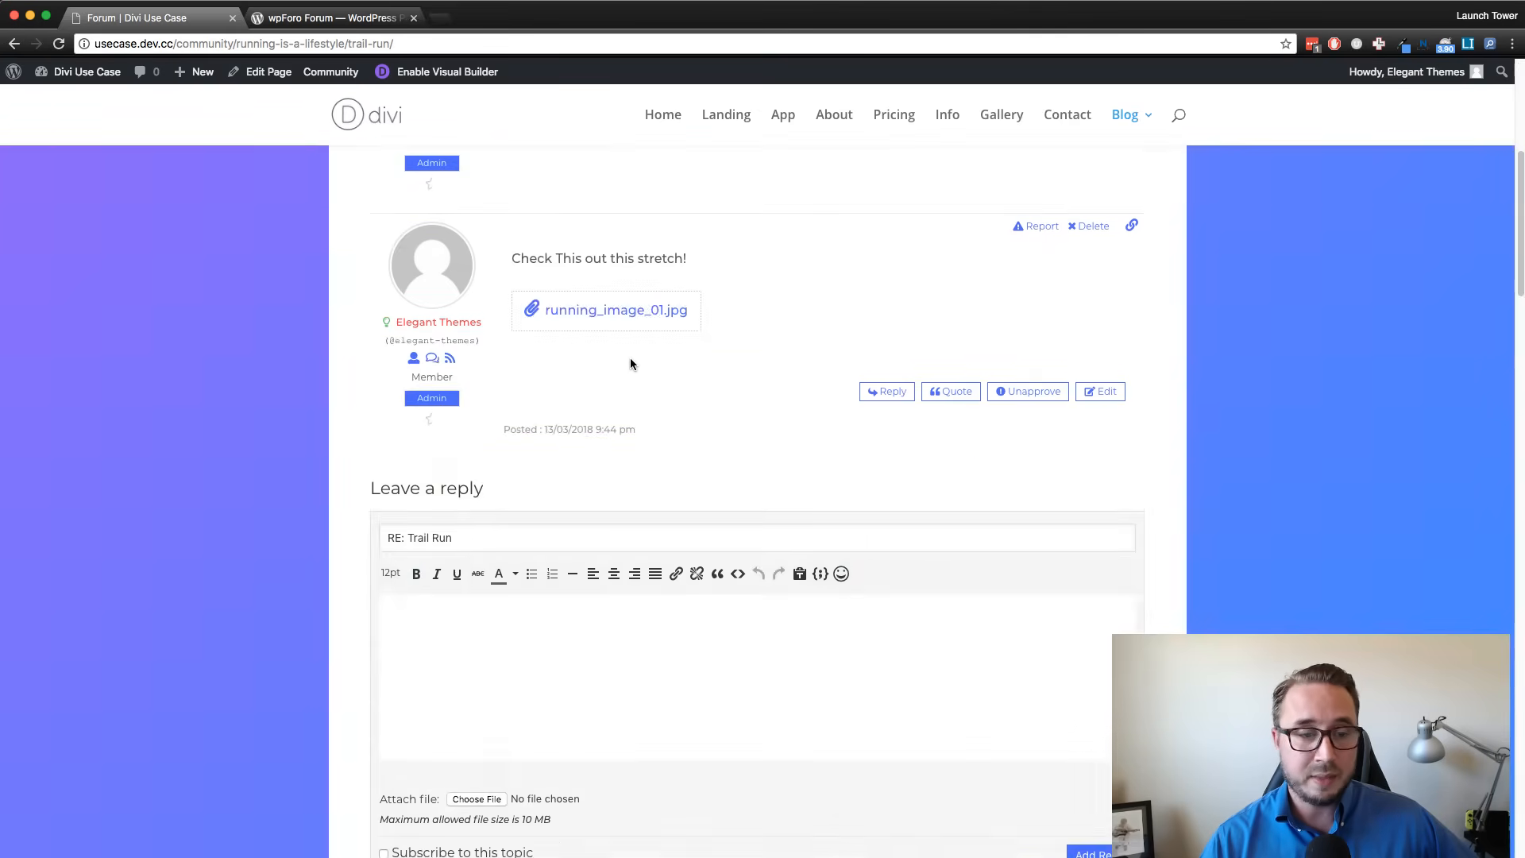
scroll(562, 561, "up", 8)
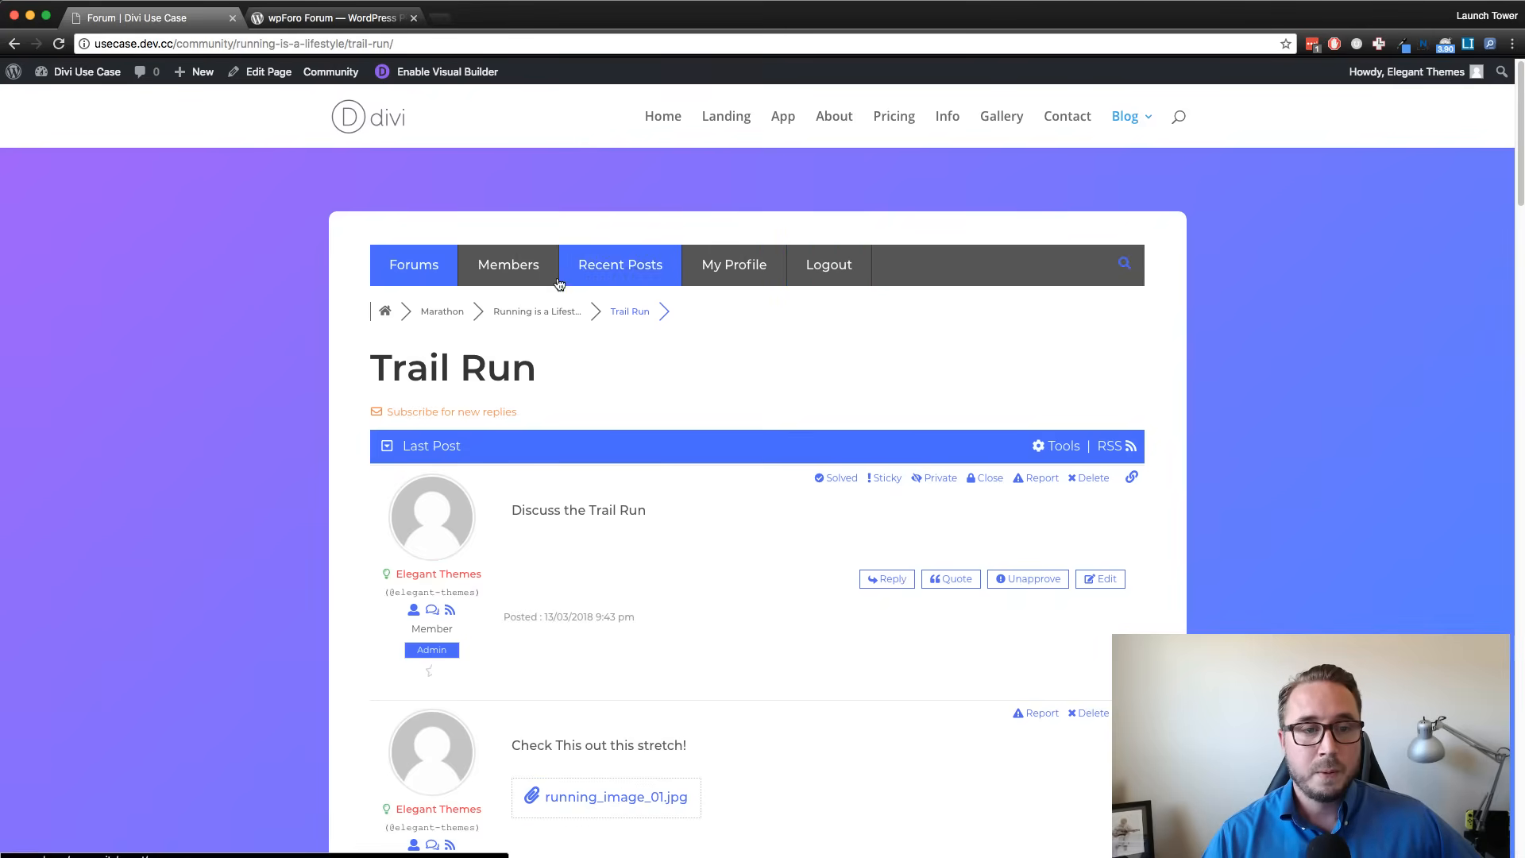
Look through the forum's Members list, the Recent Posts page and the logged-in account's own profile.
left_click(524, 280)
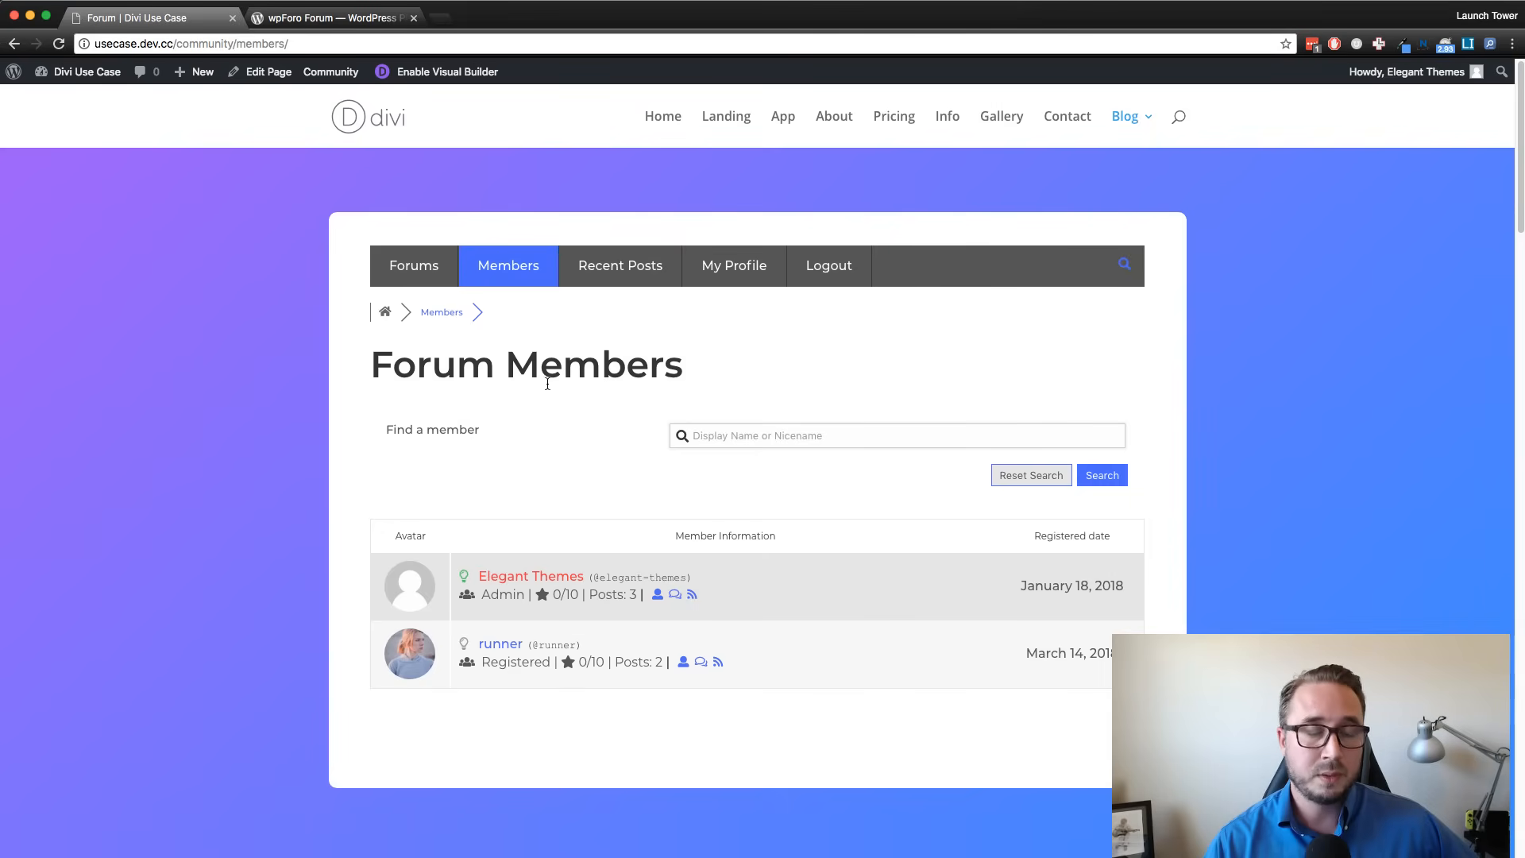
left_click(637, 264)
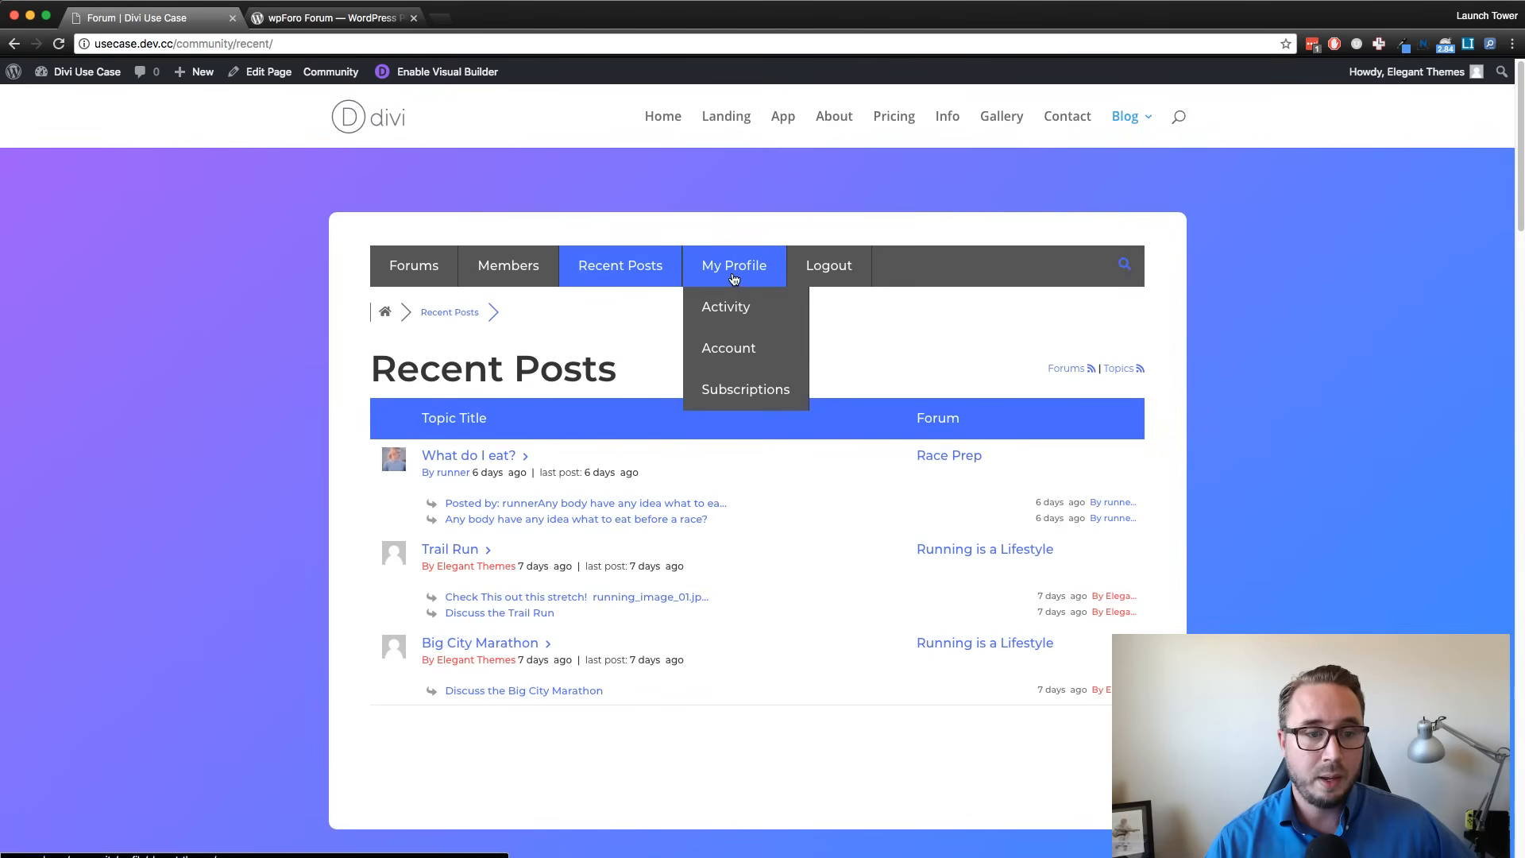
left_click(734, 278)
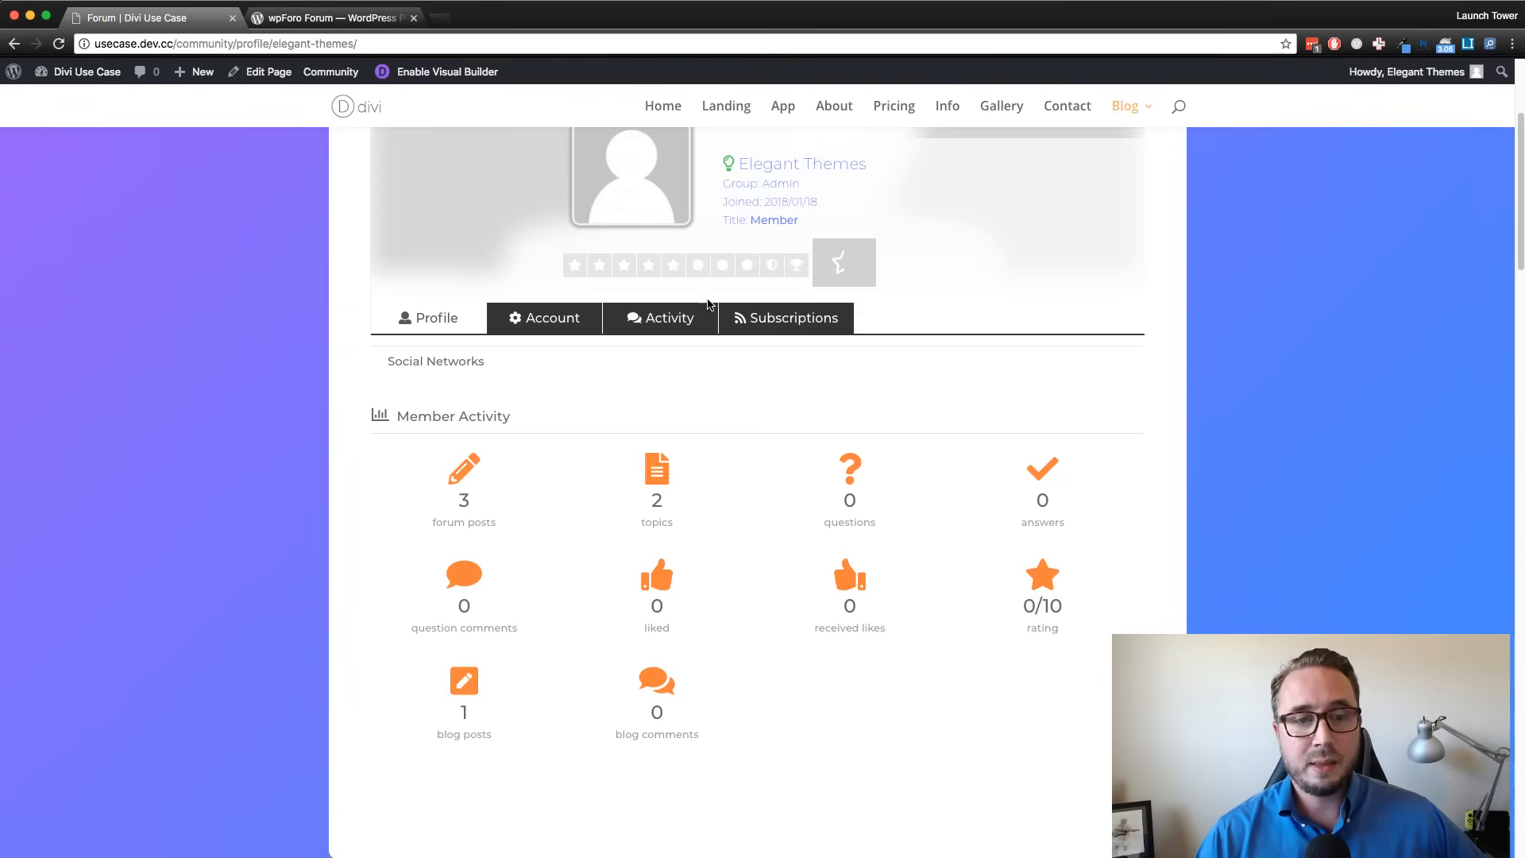
scroll(709, 304, "up", 5)
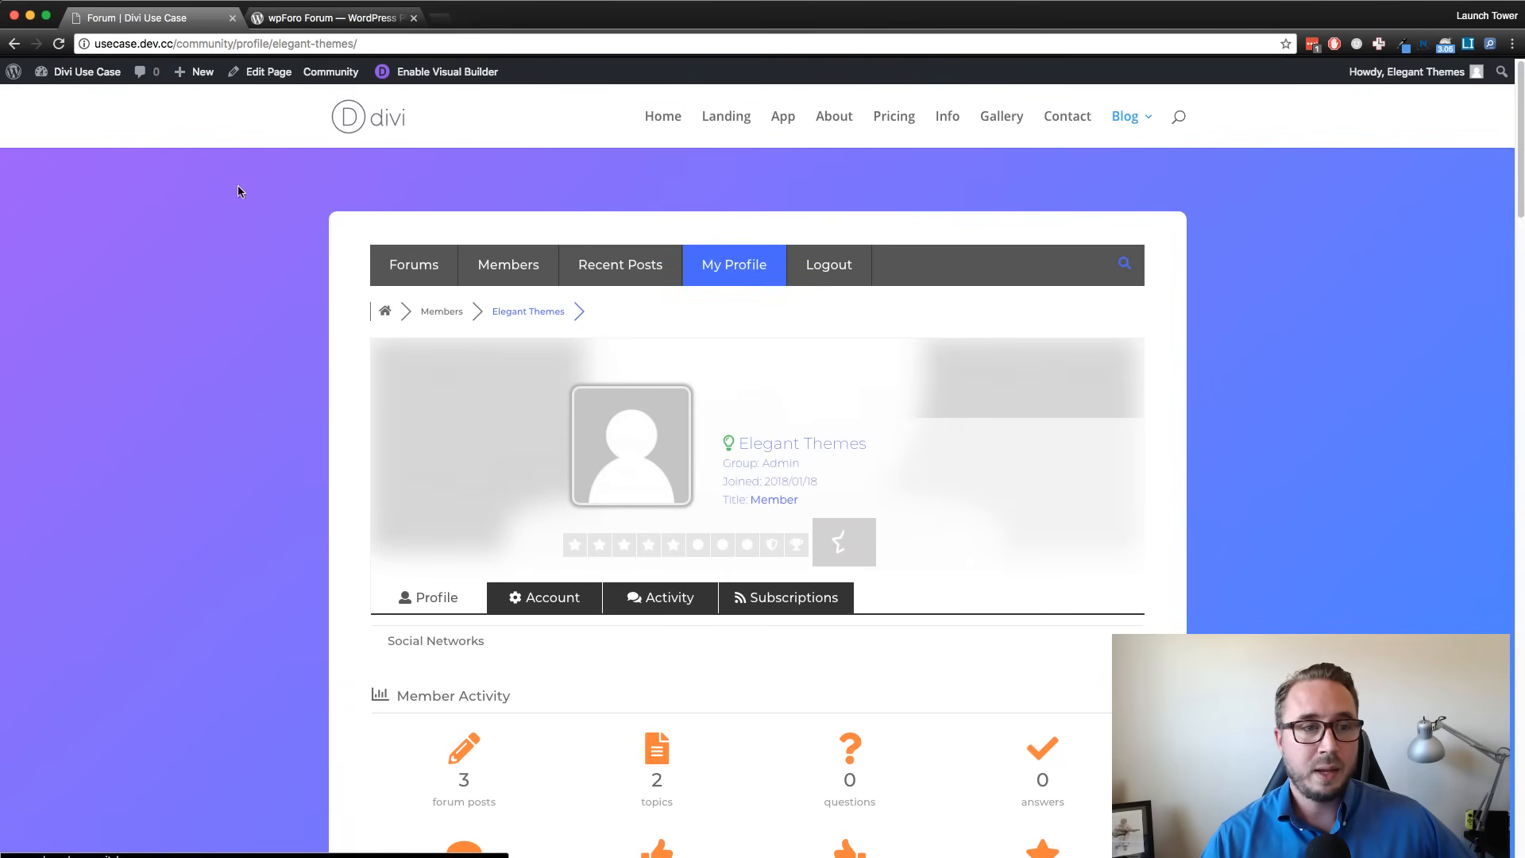
Return to the forum's Members list and open the registered (non-admin) member's profile to view the member activity.
left_click(633, 270)
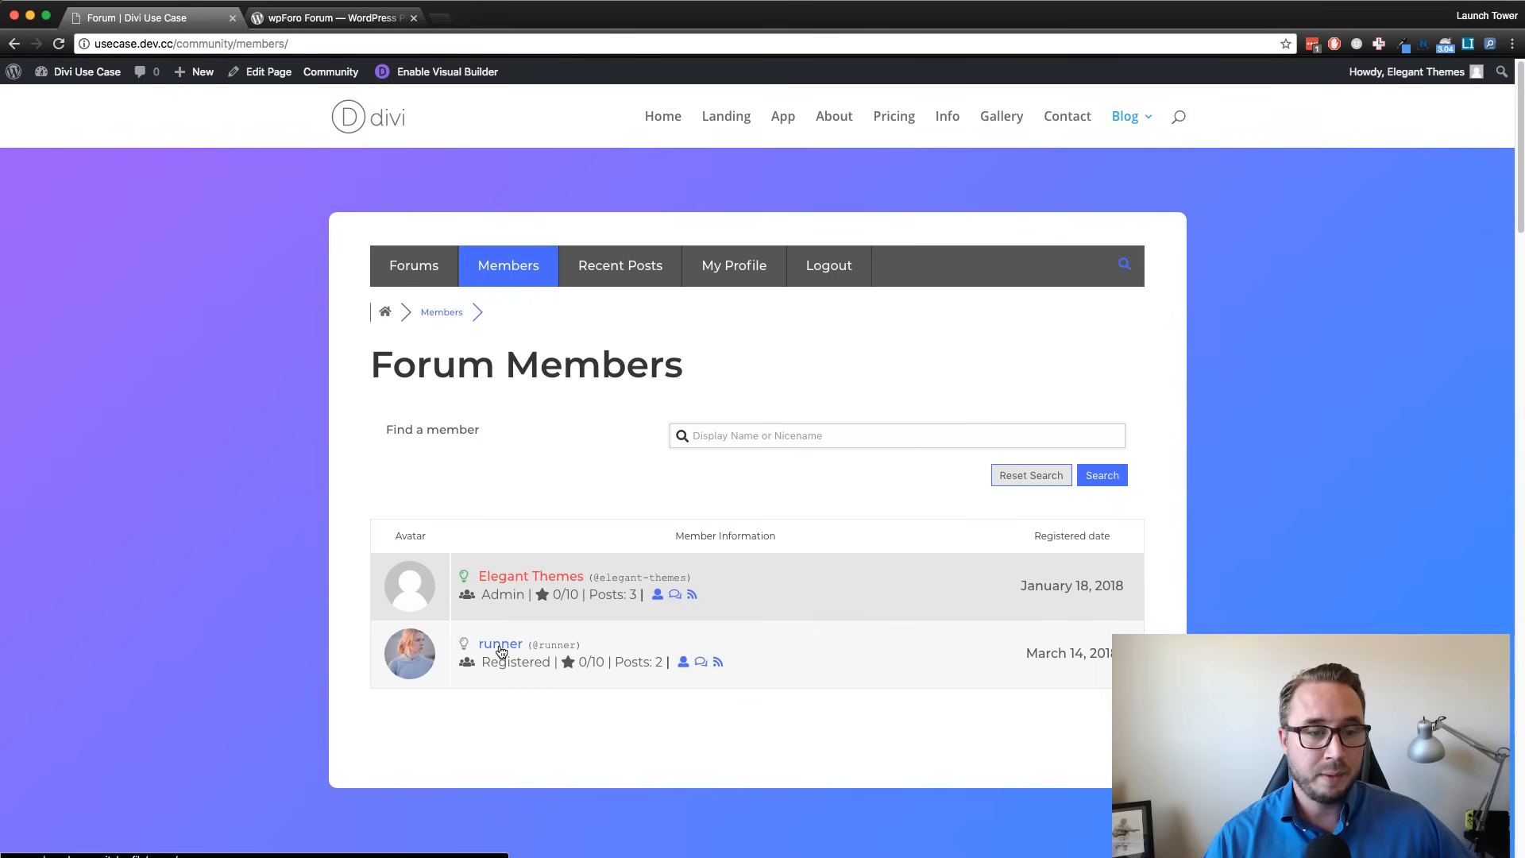
left_click(502, 646)
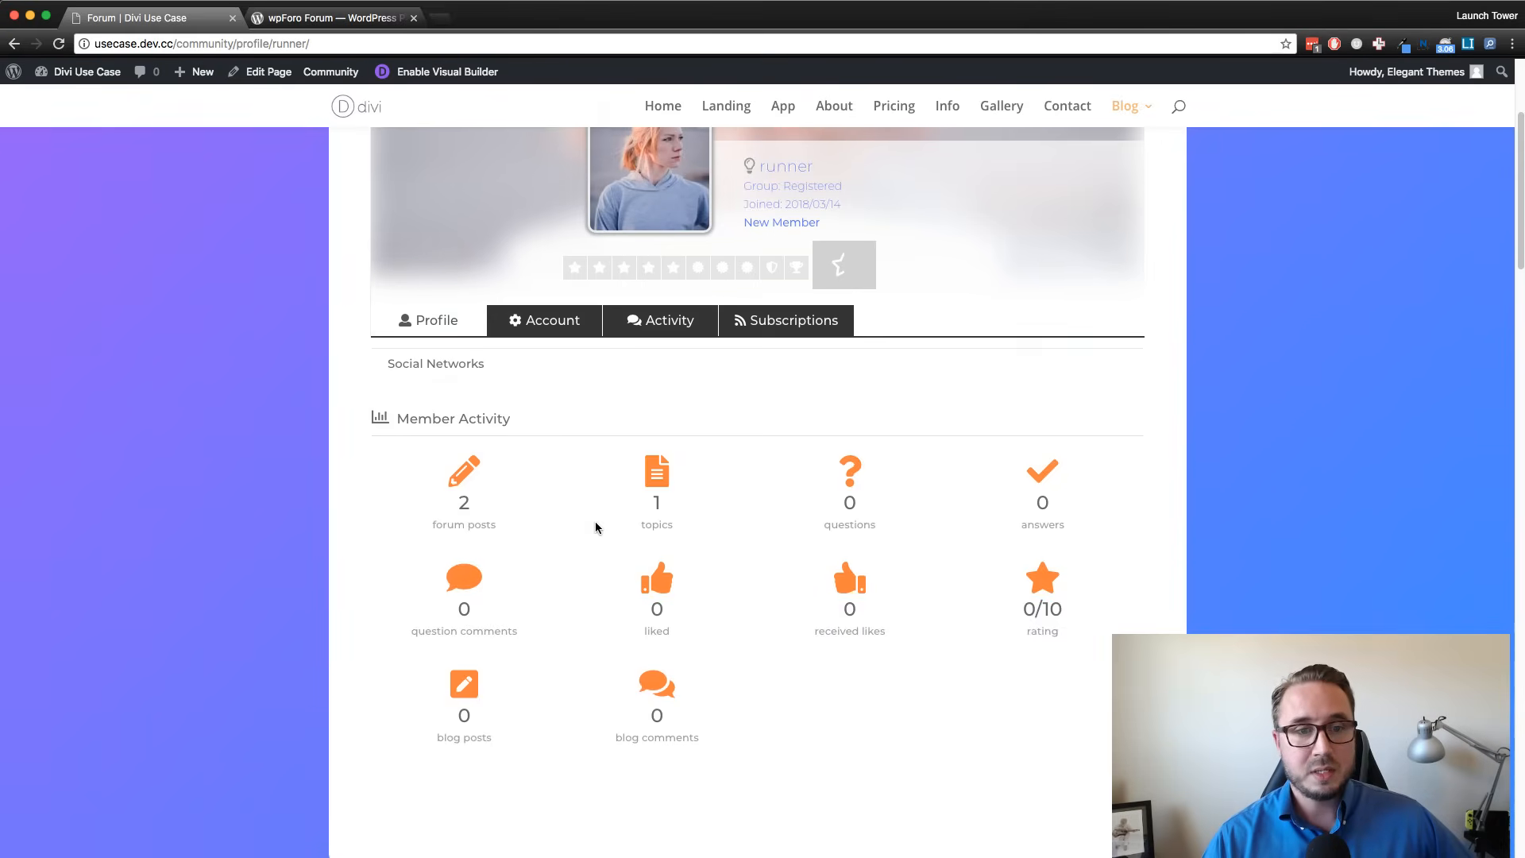
Look over the registered member's profile, including the account sections, badges and member activity statistics.
scroll(594, 521, "up", 3)
scroll(830, 457, "down", 3)
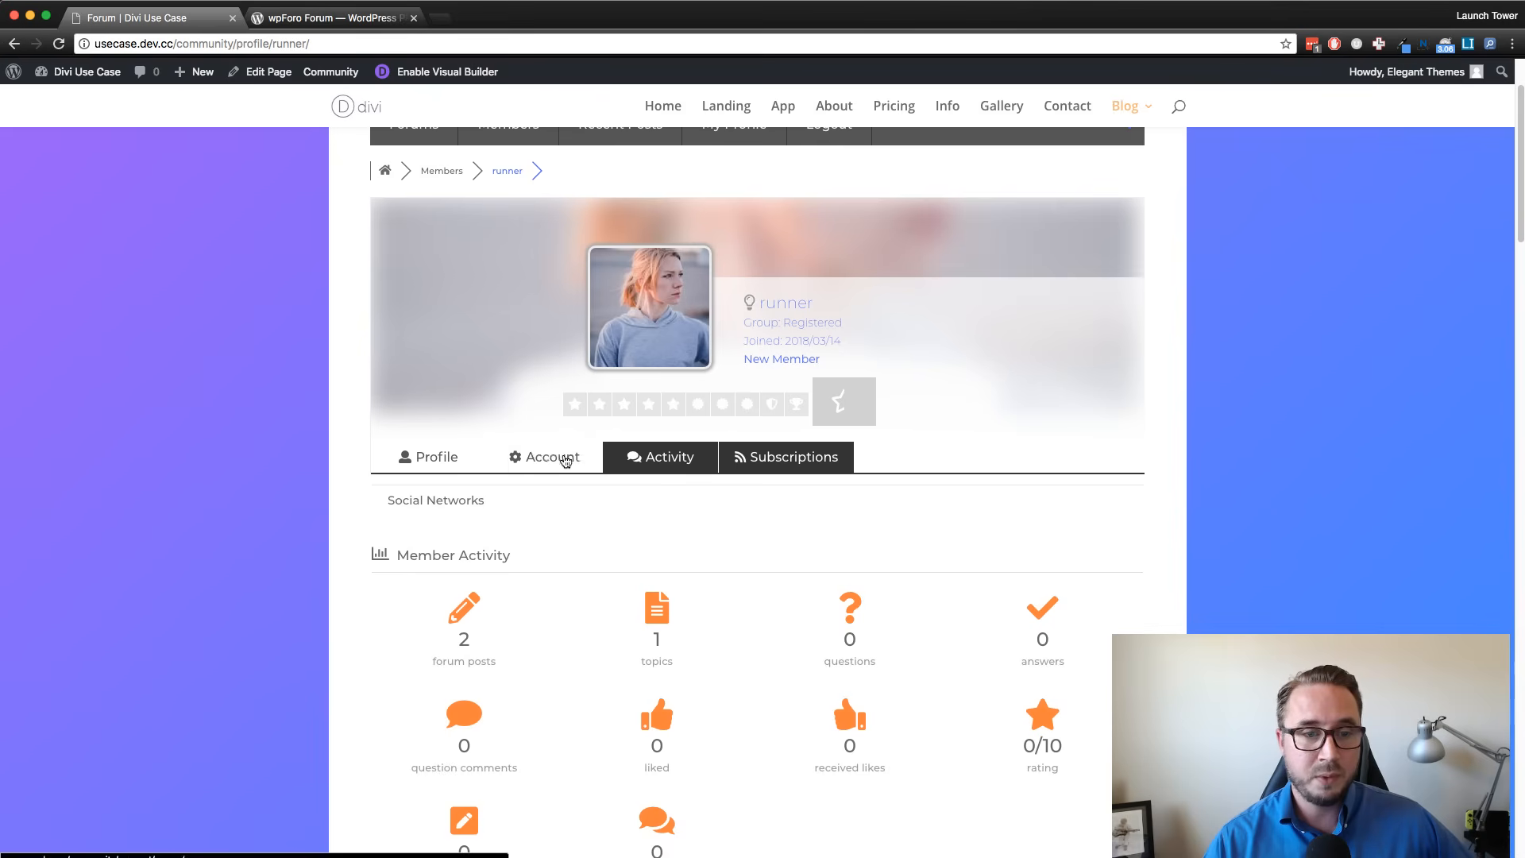
scroll(1124, 448, "down", 3)
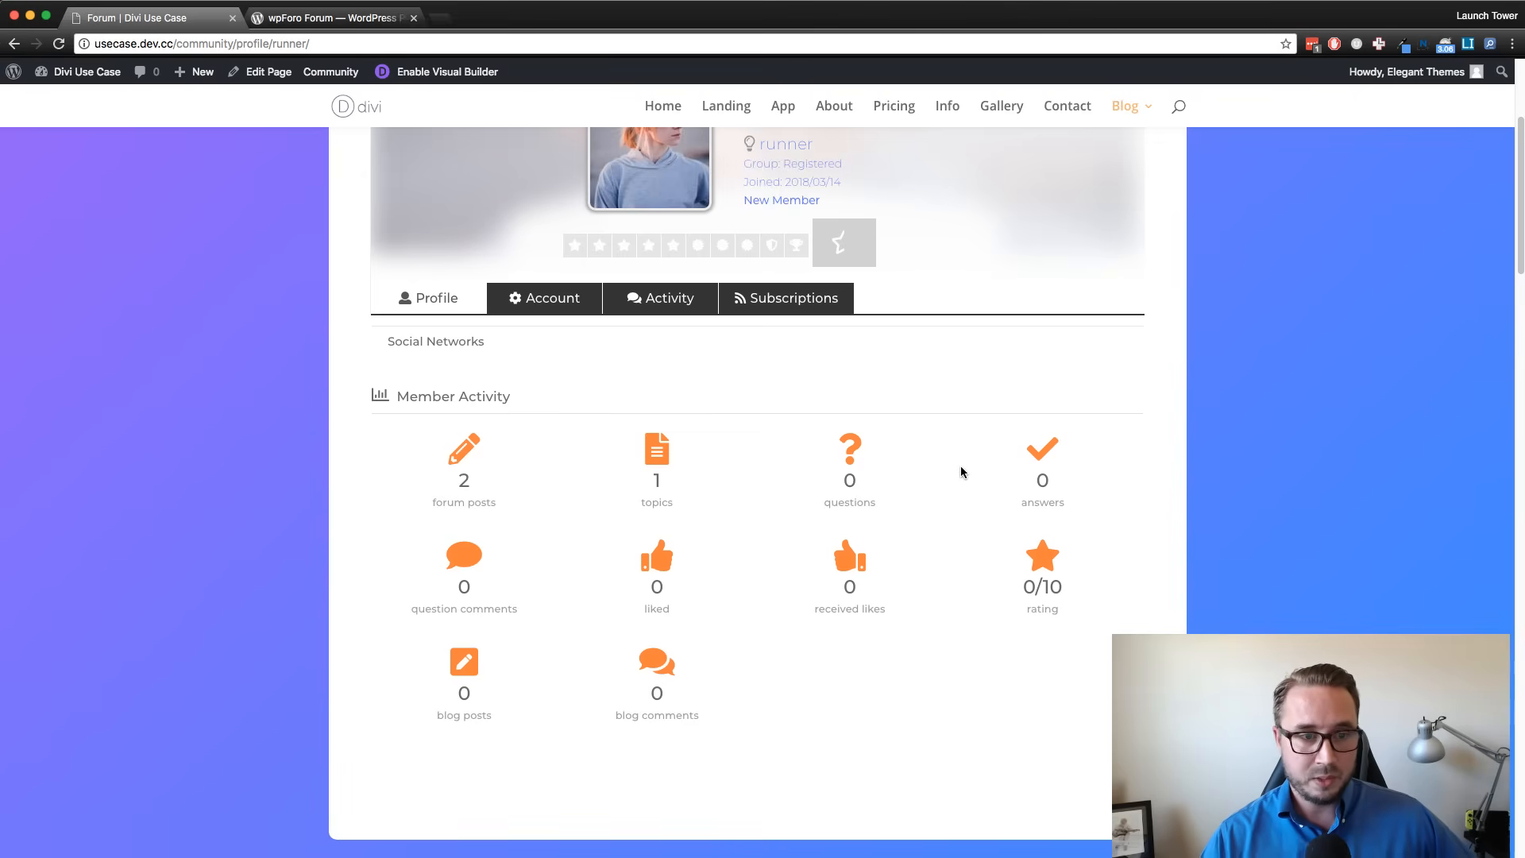
scroll(913, 461, "up", 1)
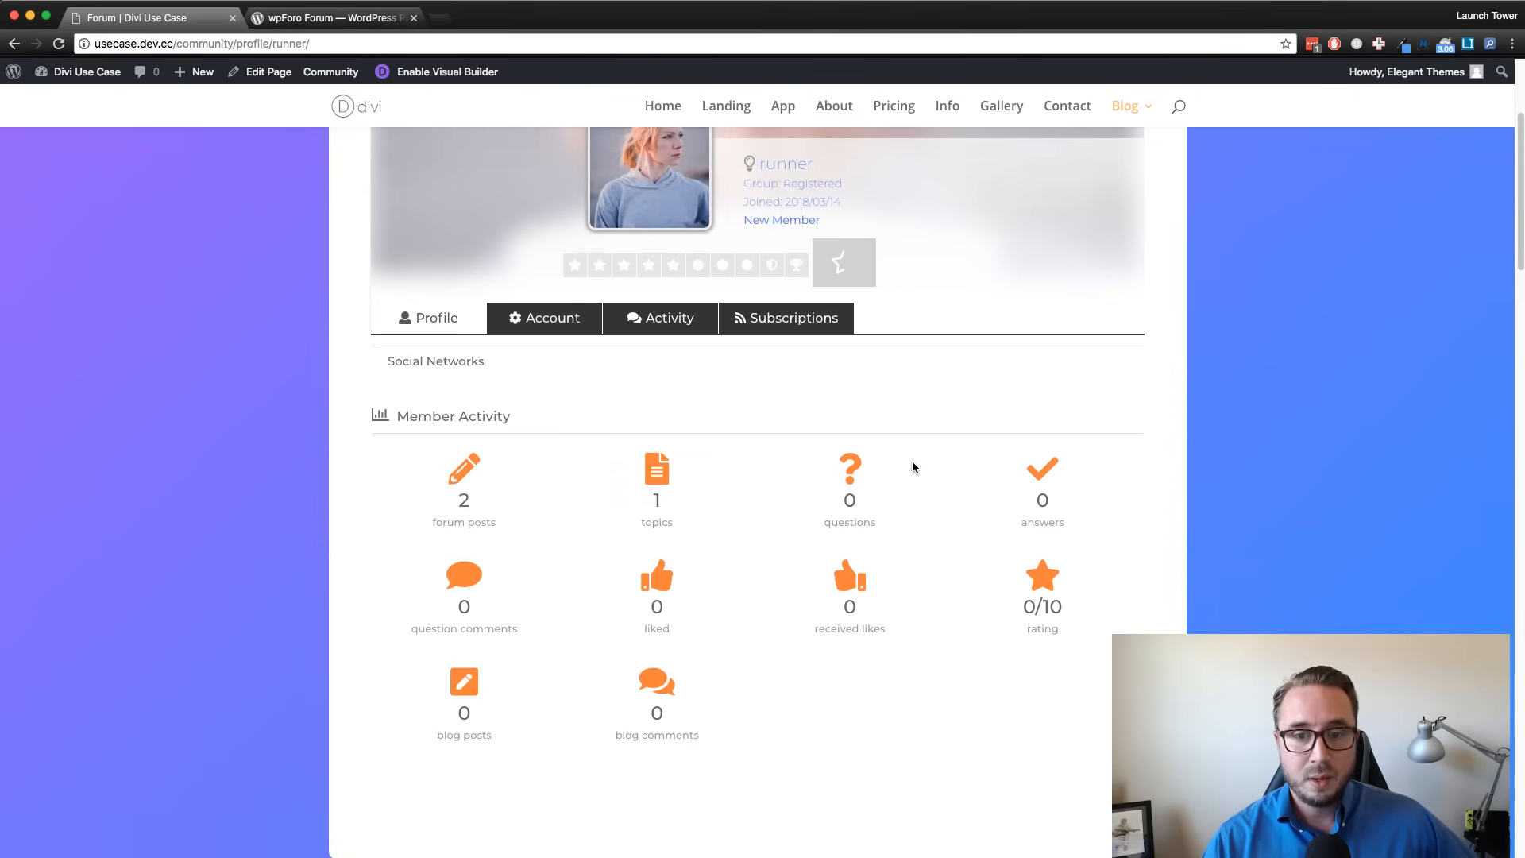
scroll(912, 463, "up", 5)
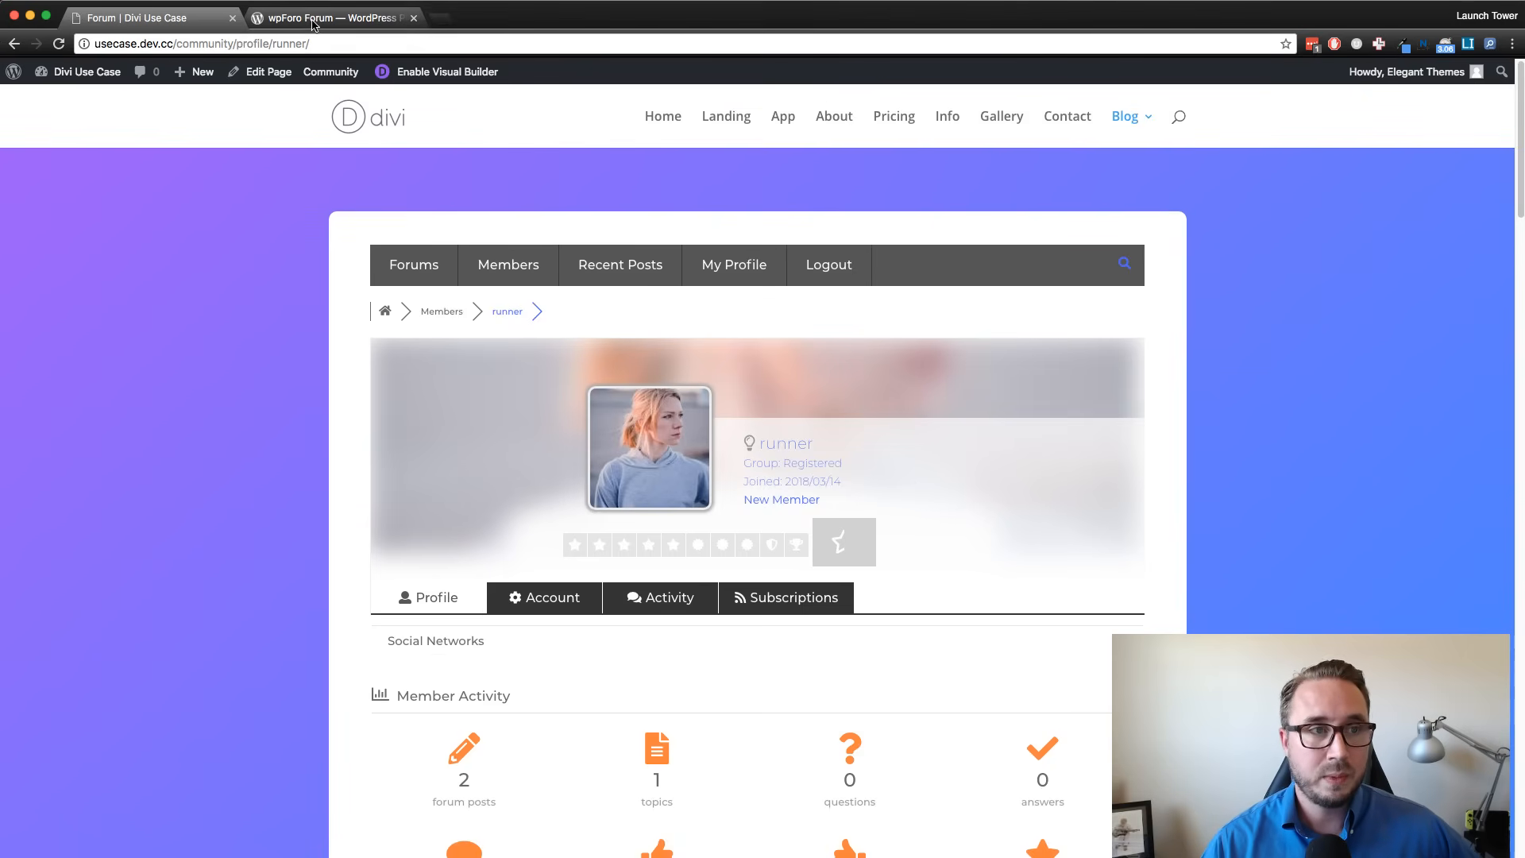
Return to the WordPress dashboard and open the wpForo forum settings.
left_click(16, 45)
mouse_move(79, 73)
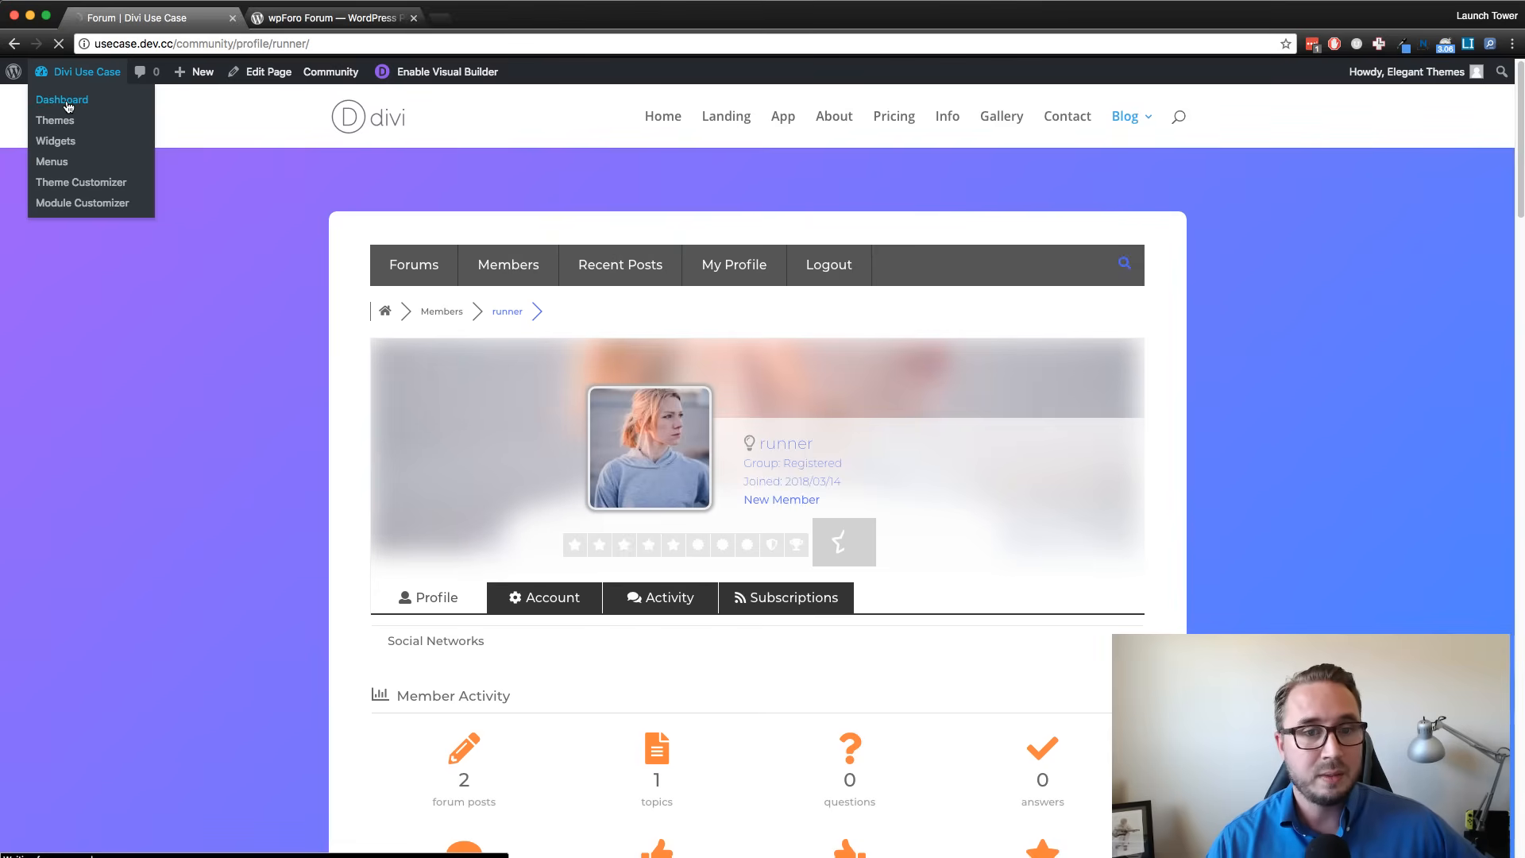
left_click(68, 107)
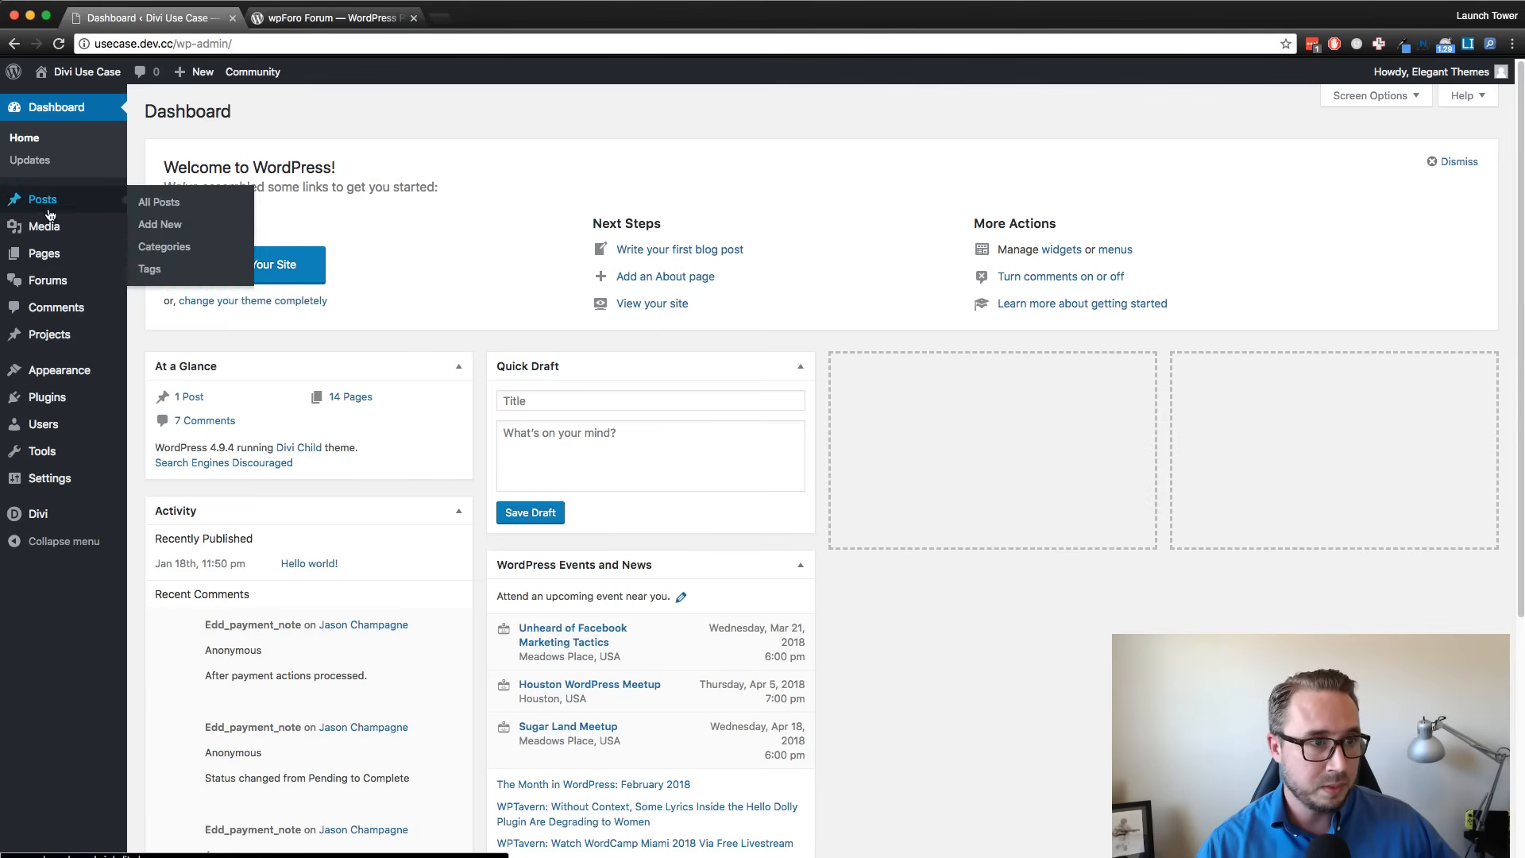
mouse_move(52, 278)
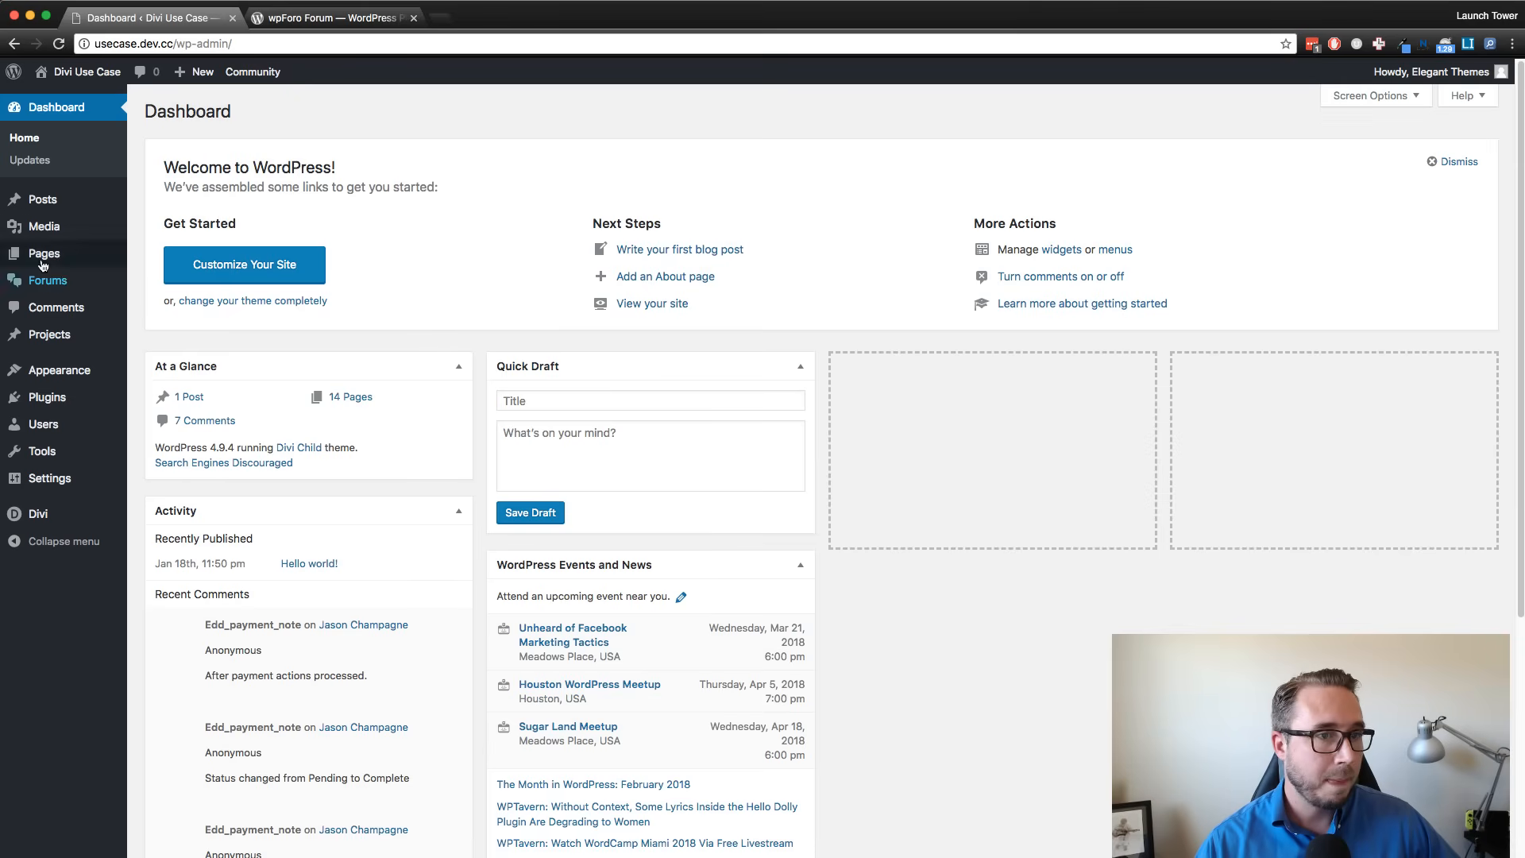
mouse_move(71, 262)
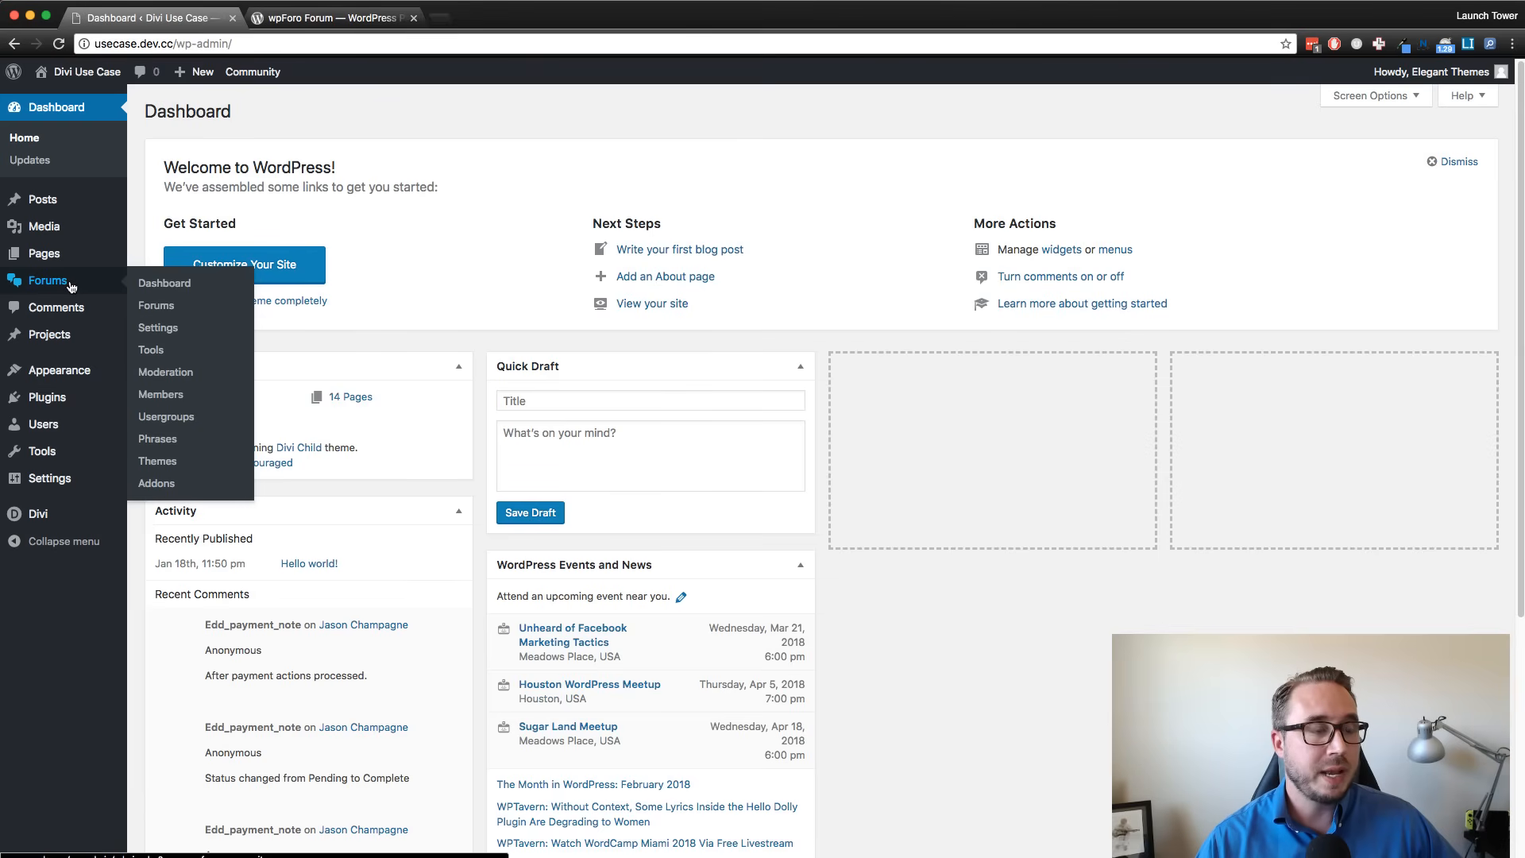
left_click(161, 328)
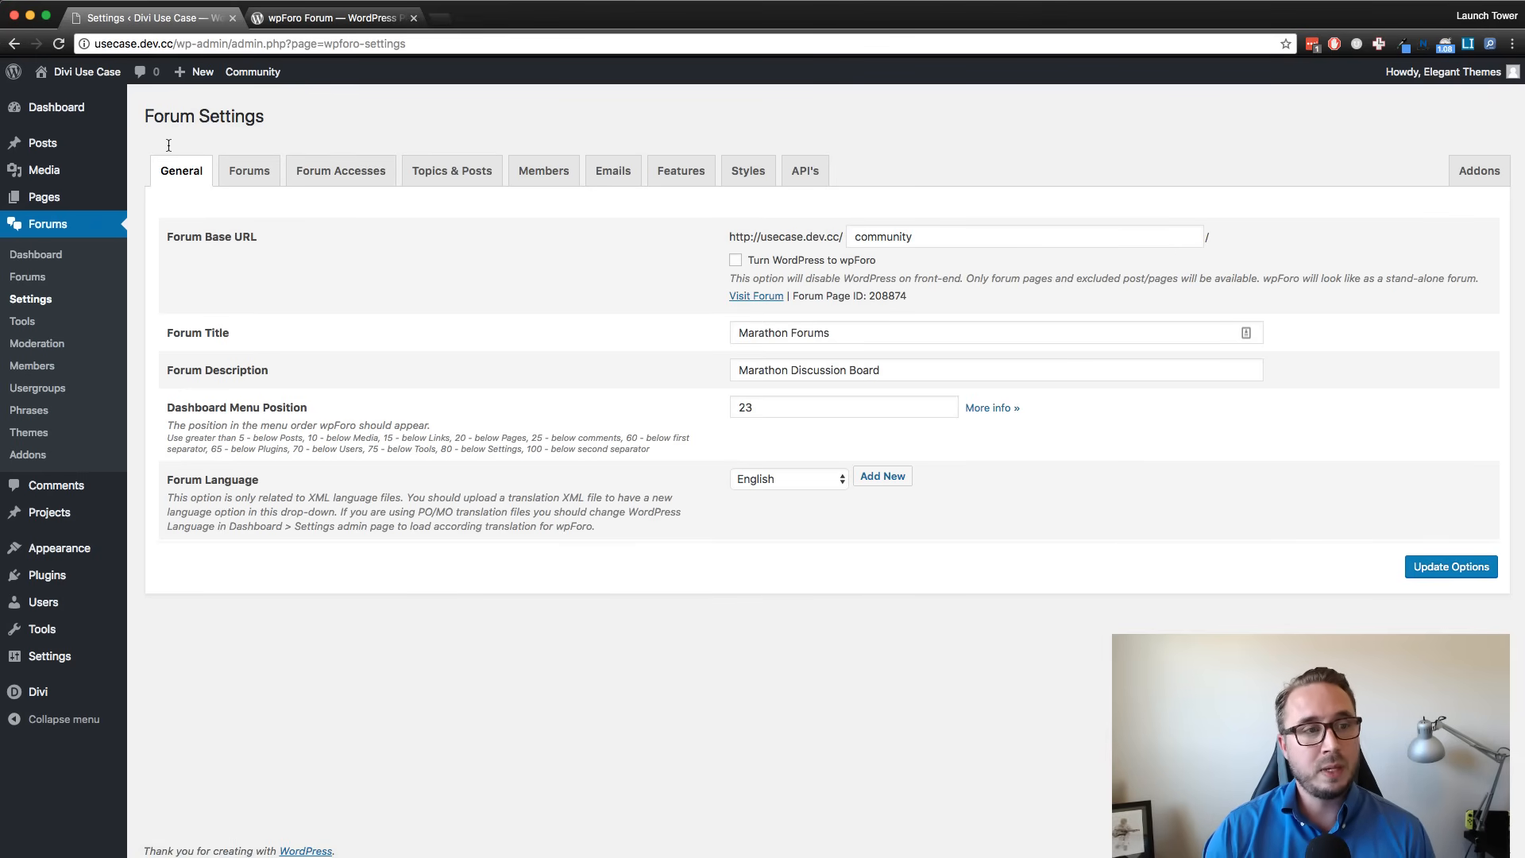
Review the general forum settings, checking the forum base URL, title and description fields.
double_click(891, 239)
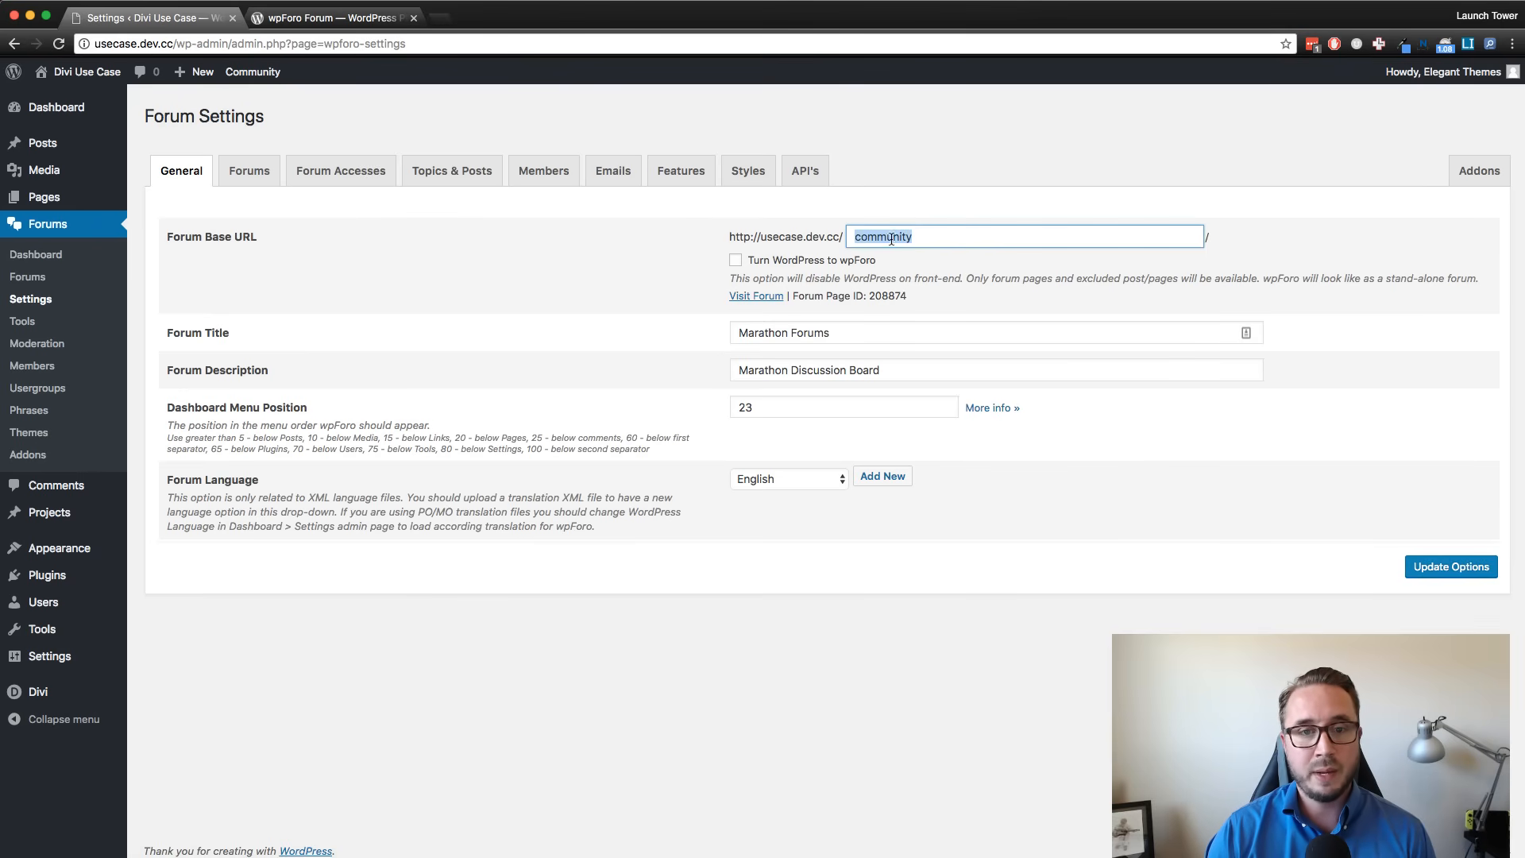
left_click(953, 212)
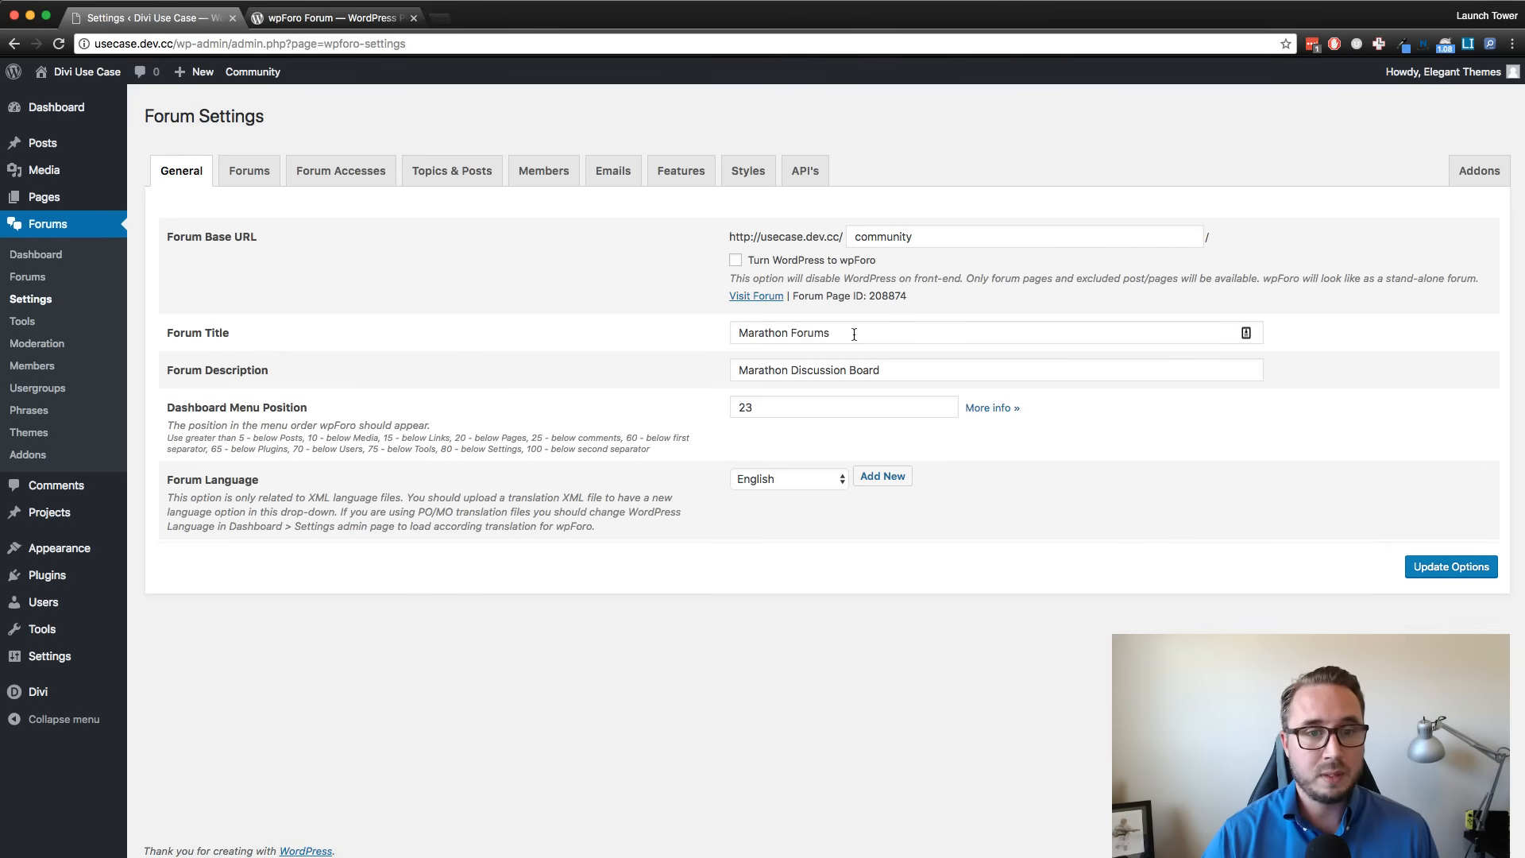
left_click_drag(834, 332, 732, 325)
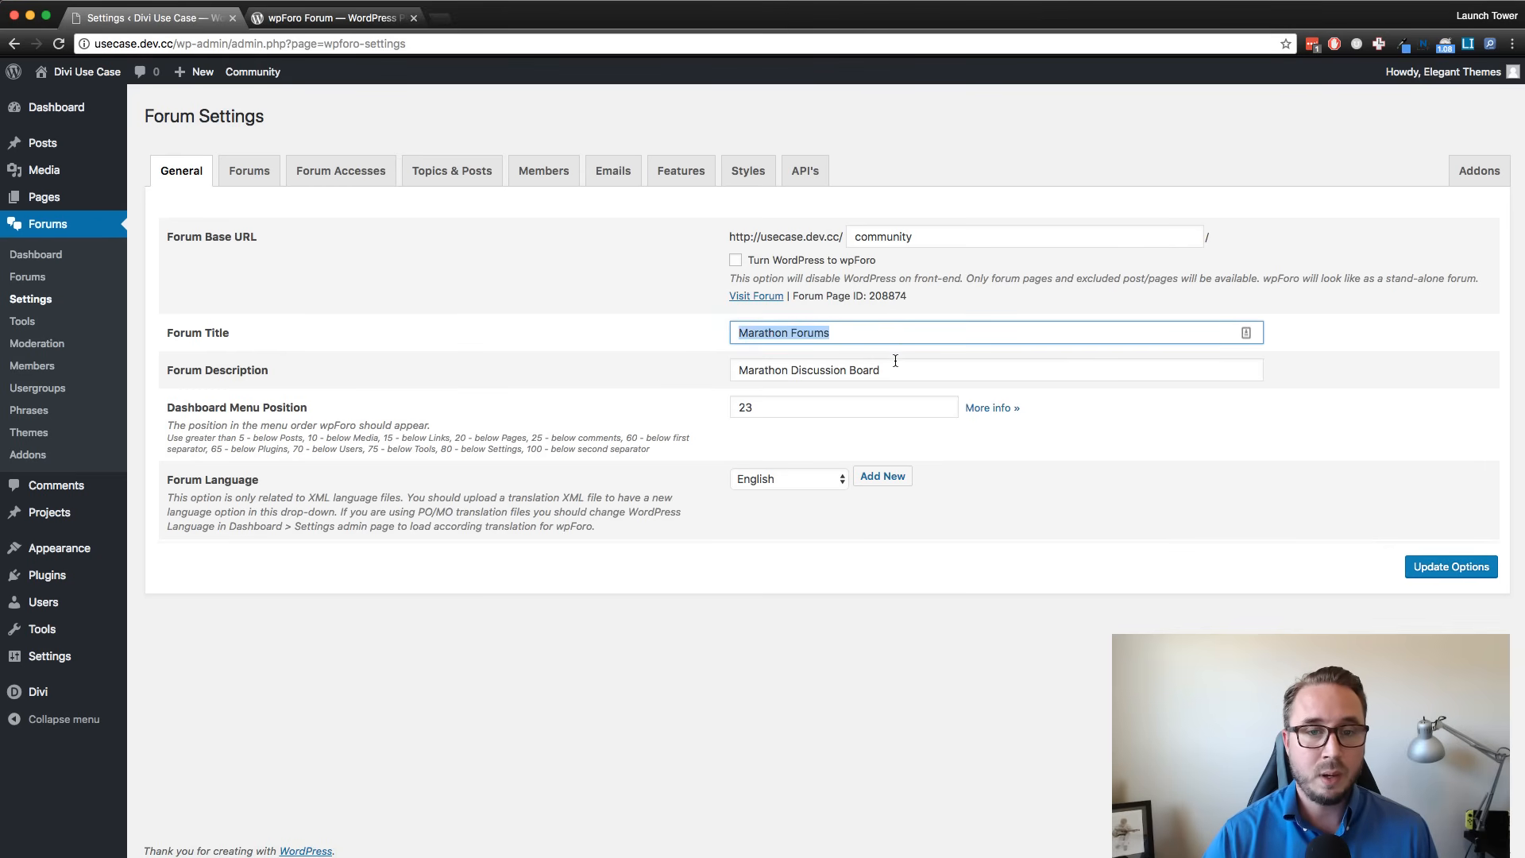
left_click_drag(895, 369, 741, 370)
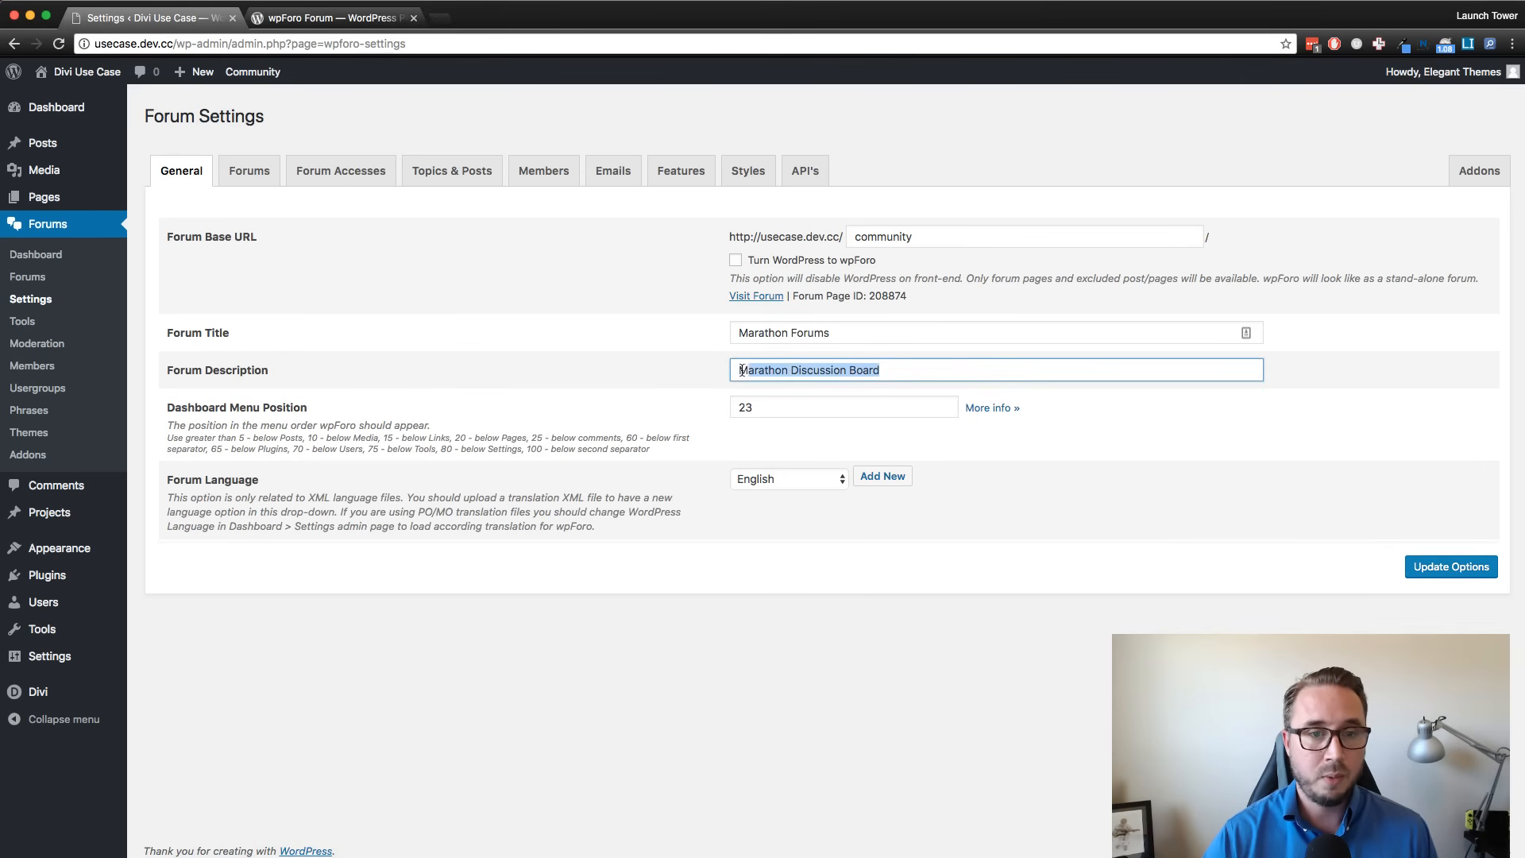
left_click(618, 363)
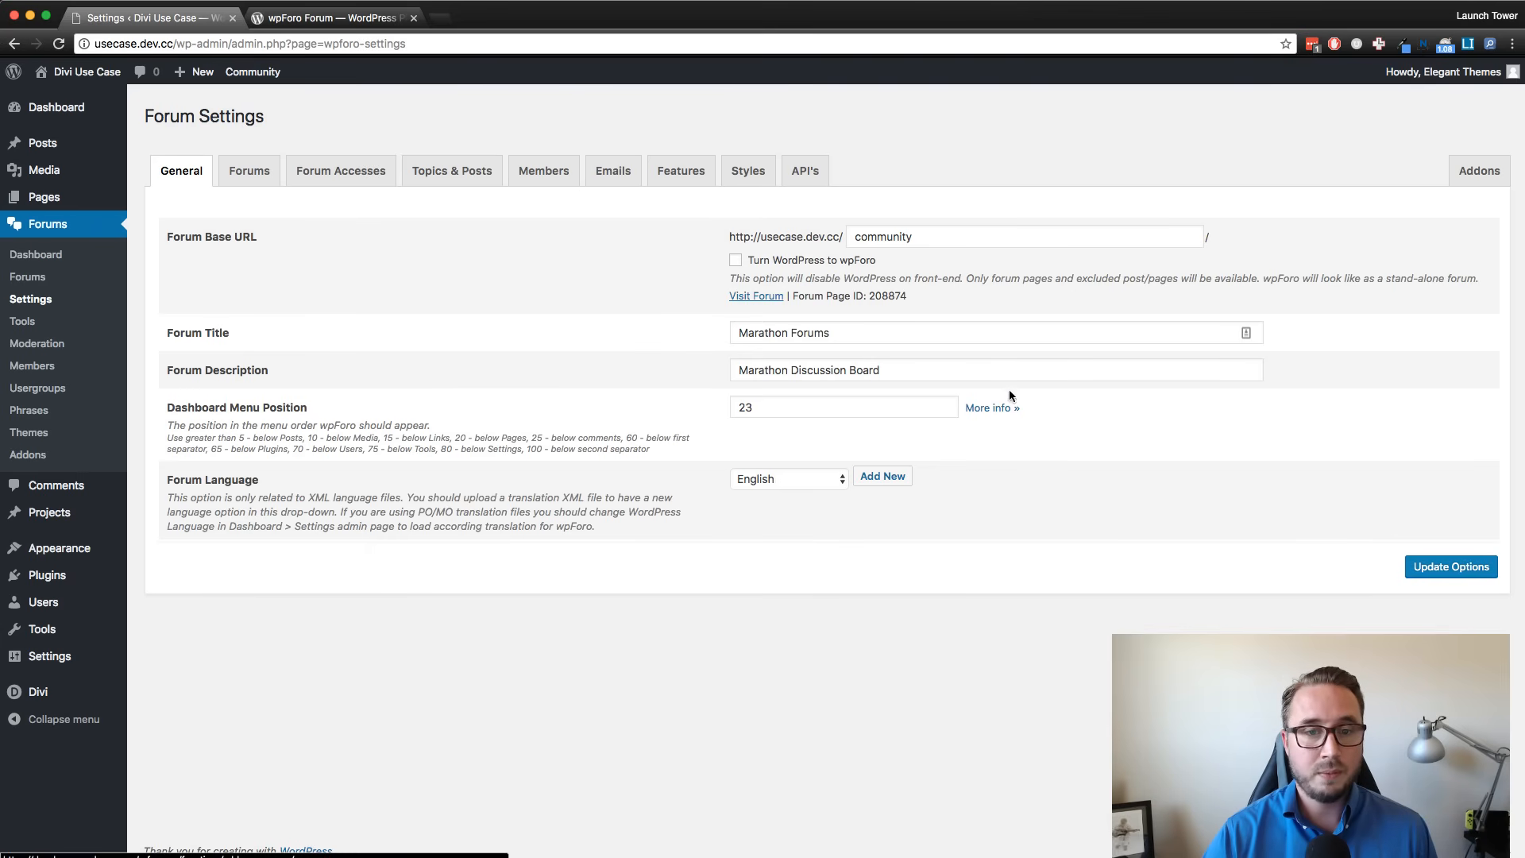
left_click_drag(937, 370, 710, 372)
left_click(633, 369)
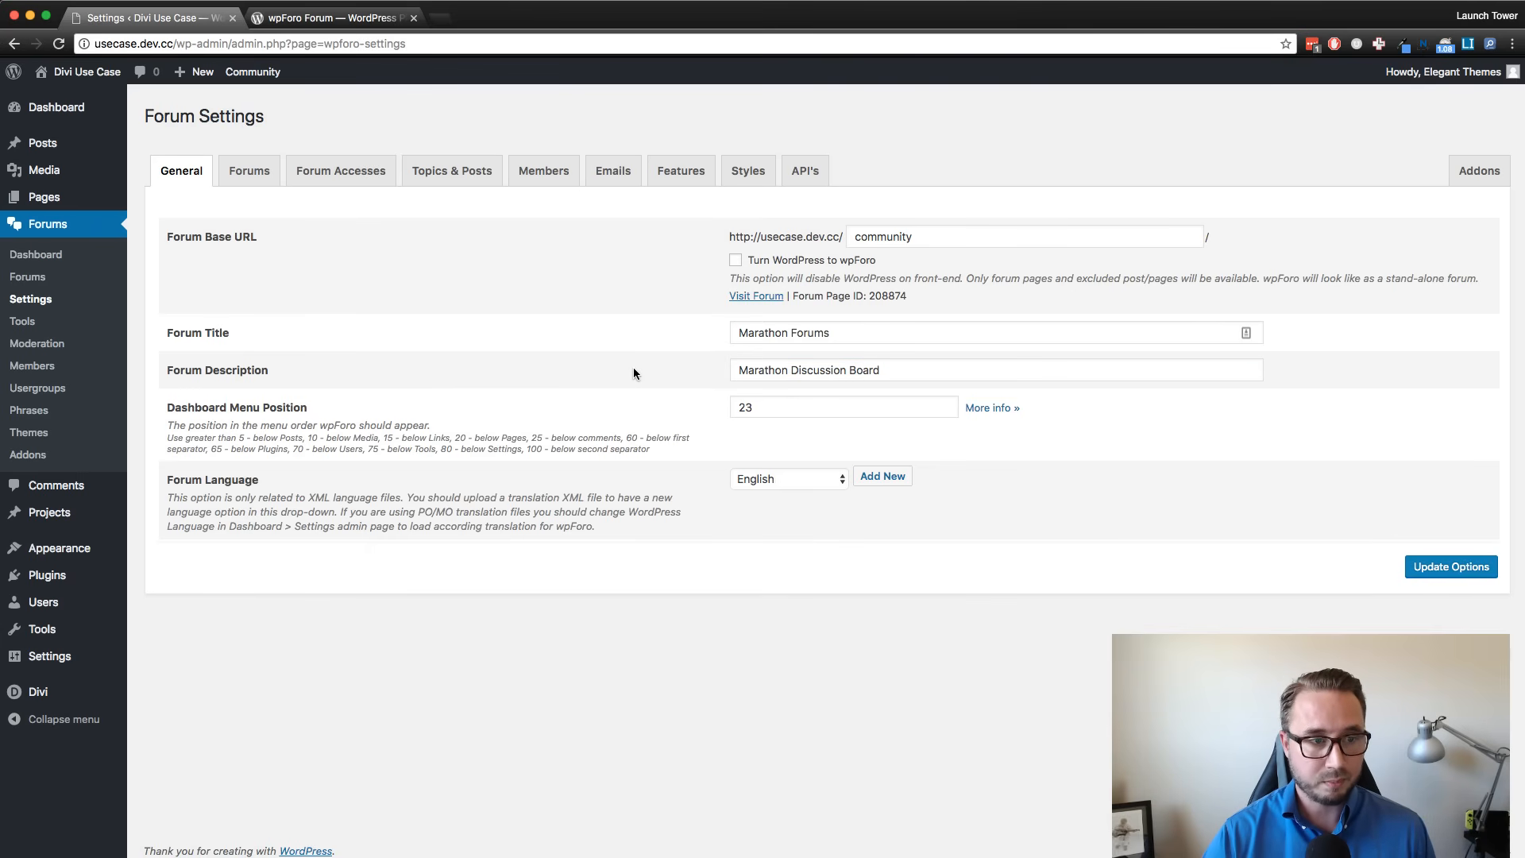
Review the Forums layout settings and the permissions granted by the Standard access level.
left_click(246, 173)
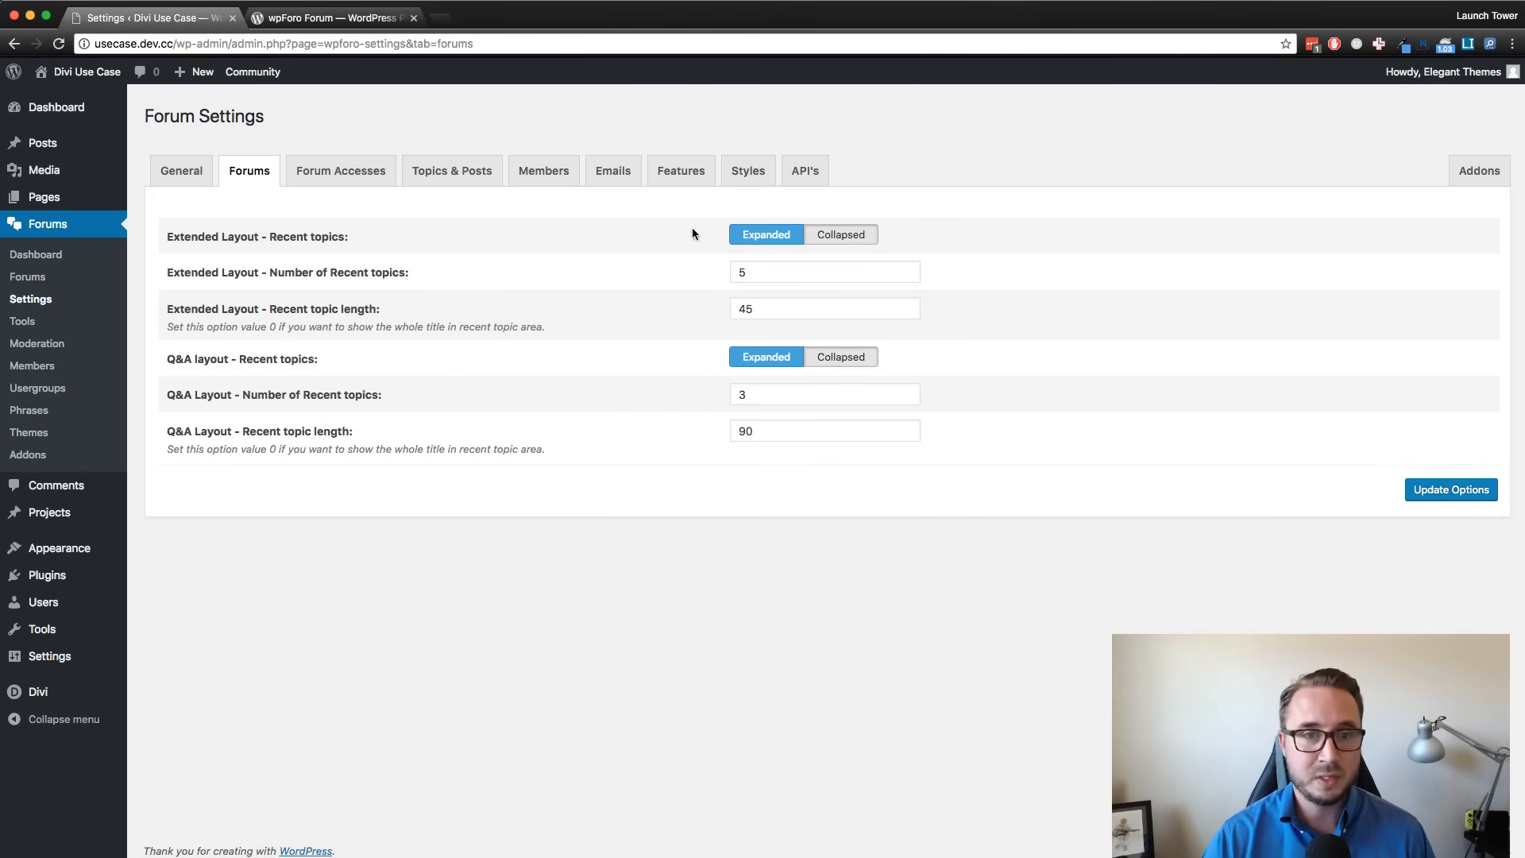
left_click(350, 172)
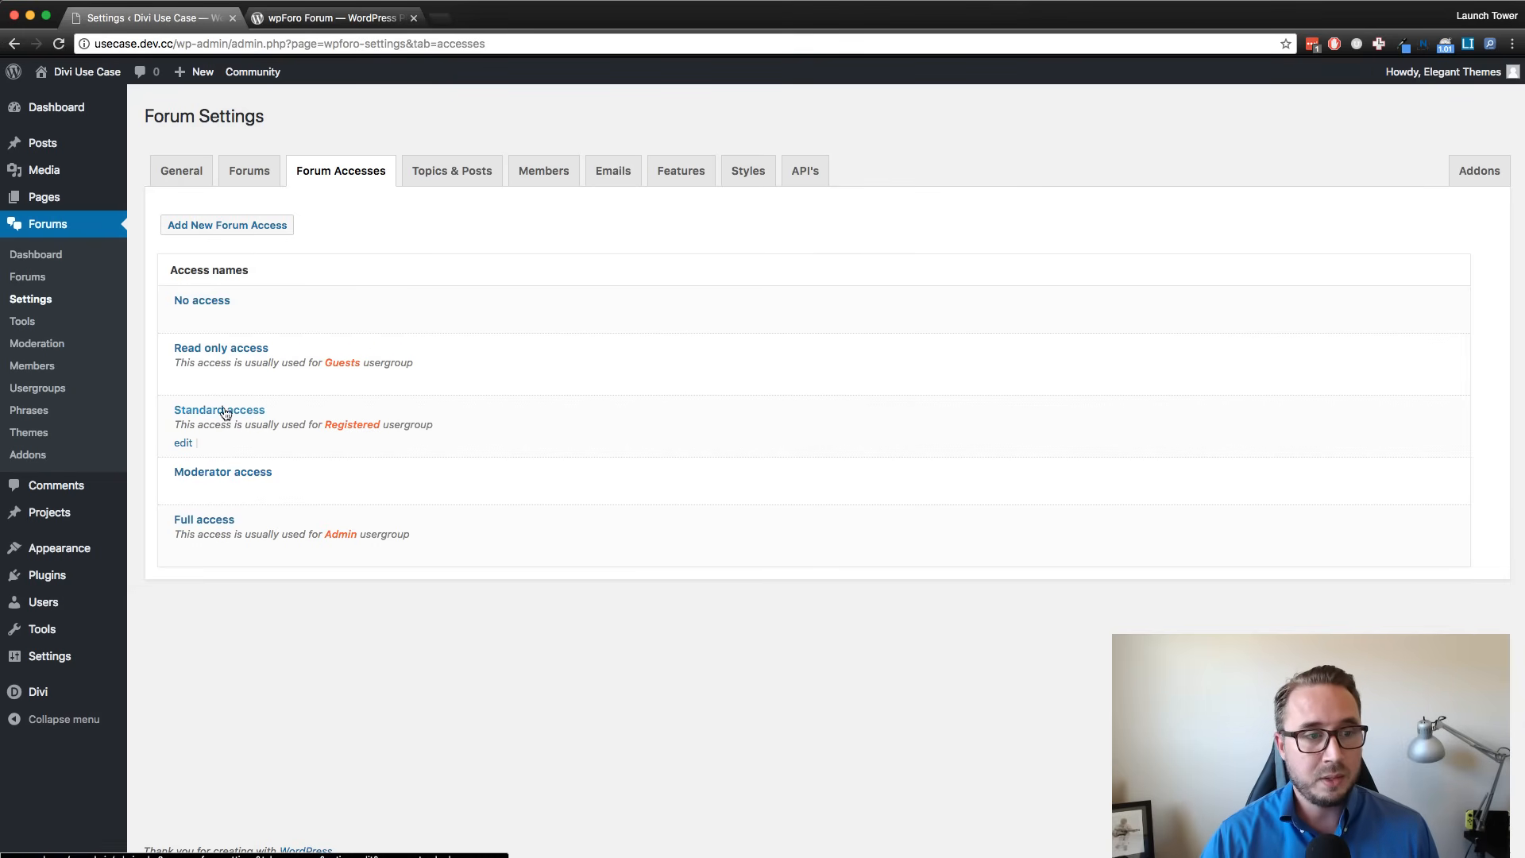
left_click(188, 442)
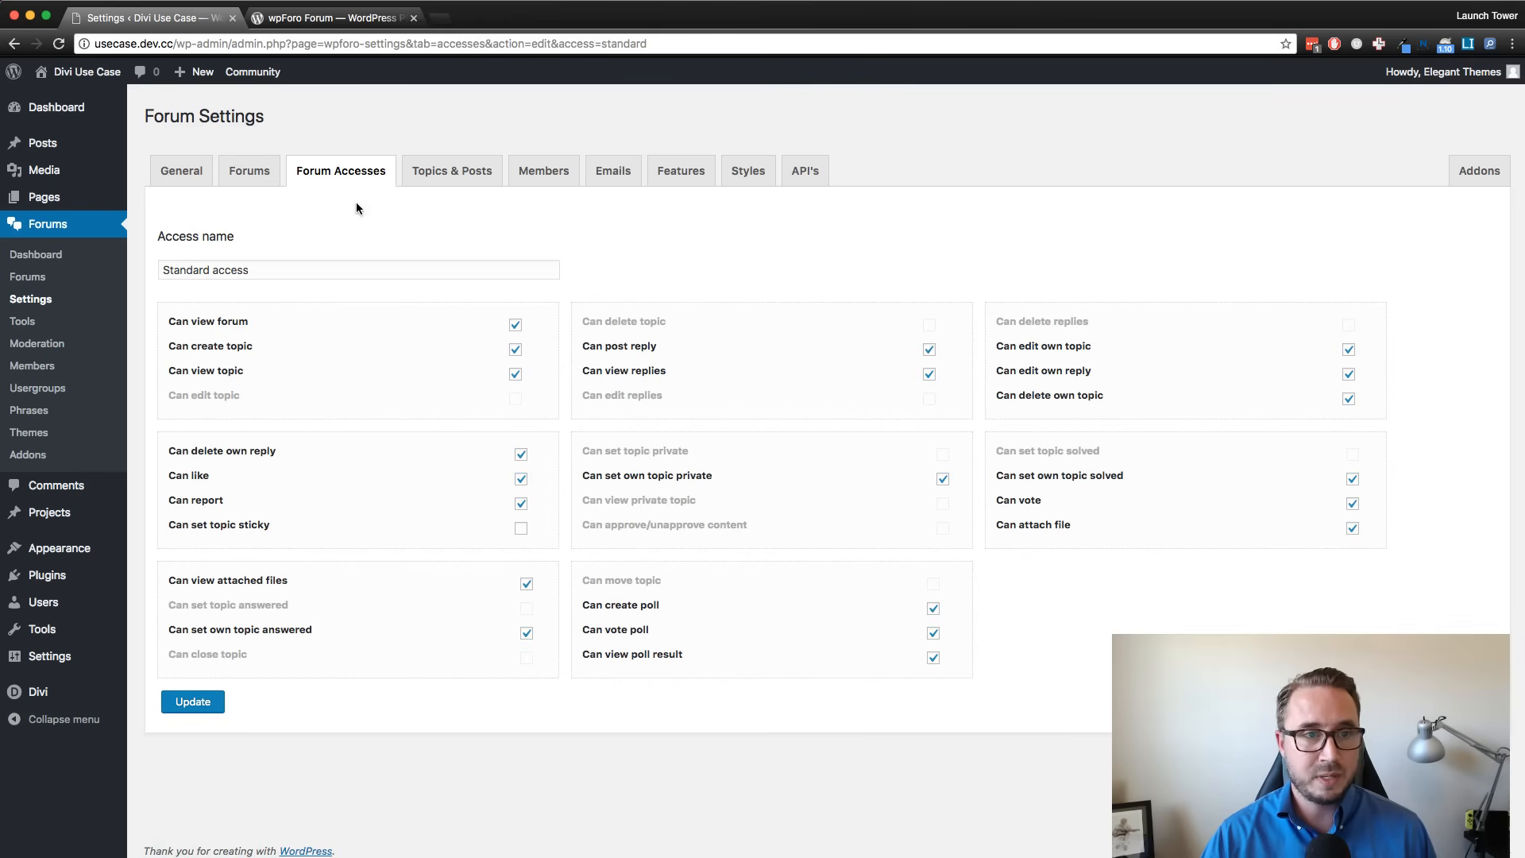
Review the Topics & Posts settings, including the number of topics per page and the edit, delete and upload limits.
left_click(425, 188)
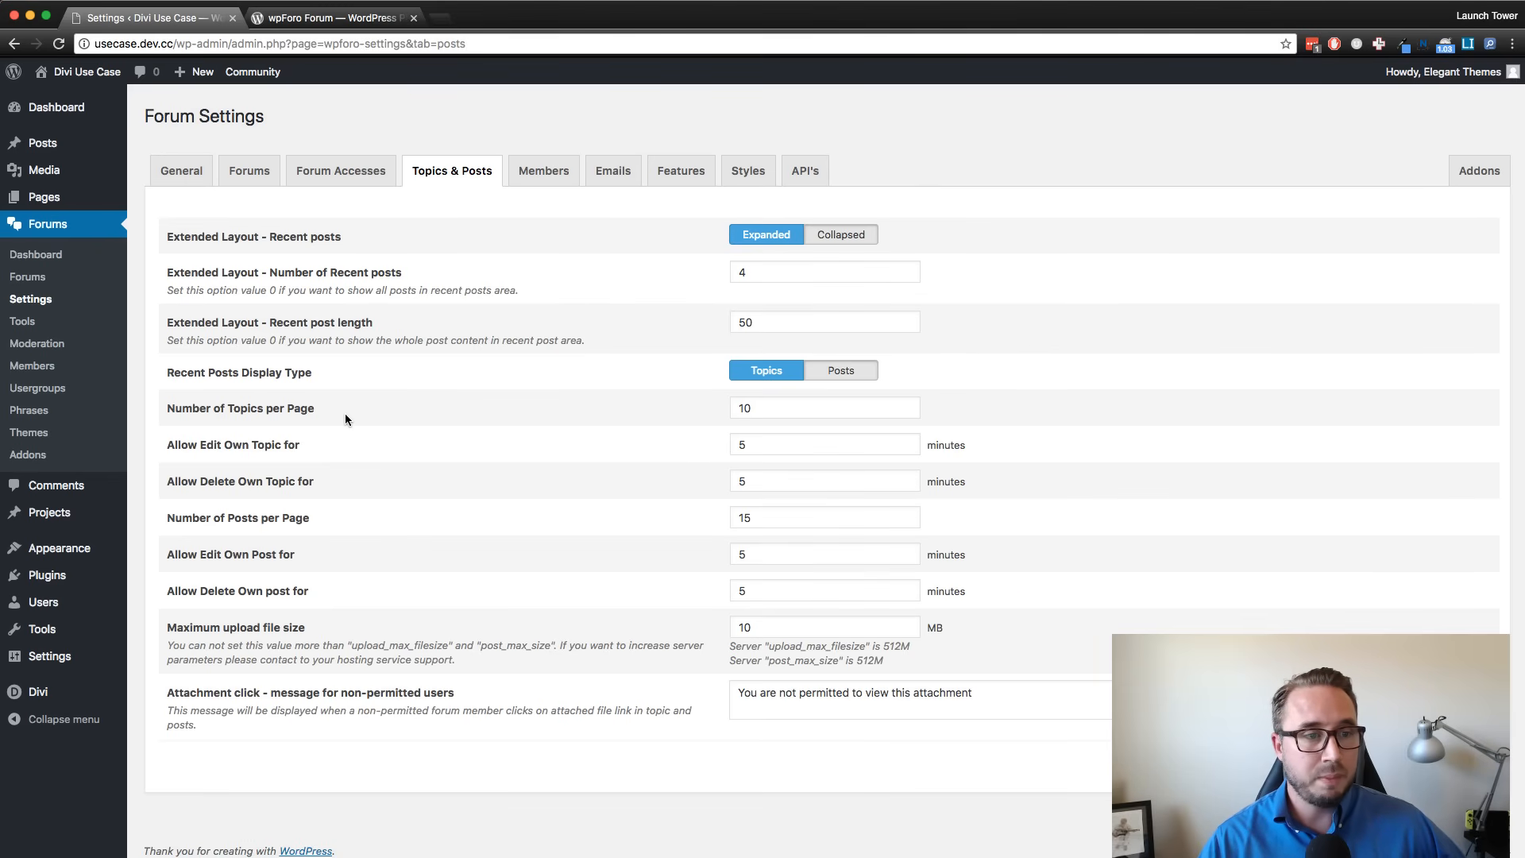
left_click_drag(345, 413, 172, 419)
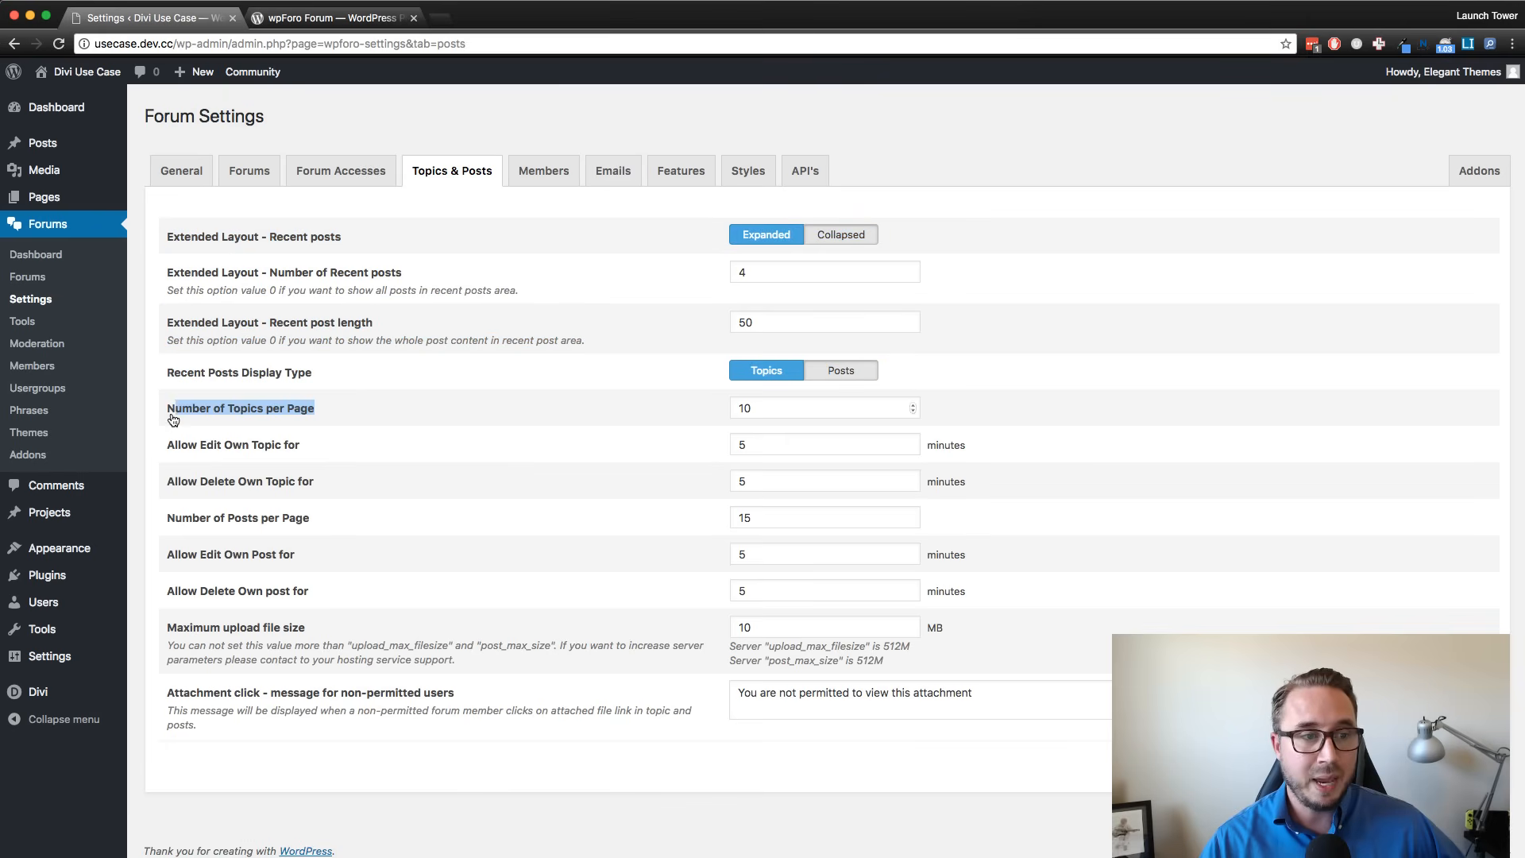
left_click(165, 413)
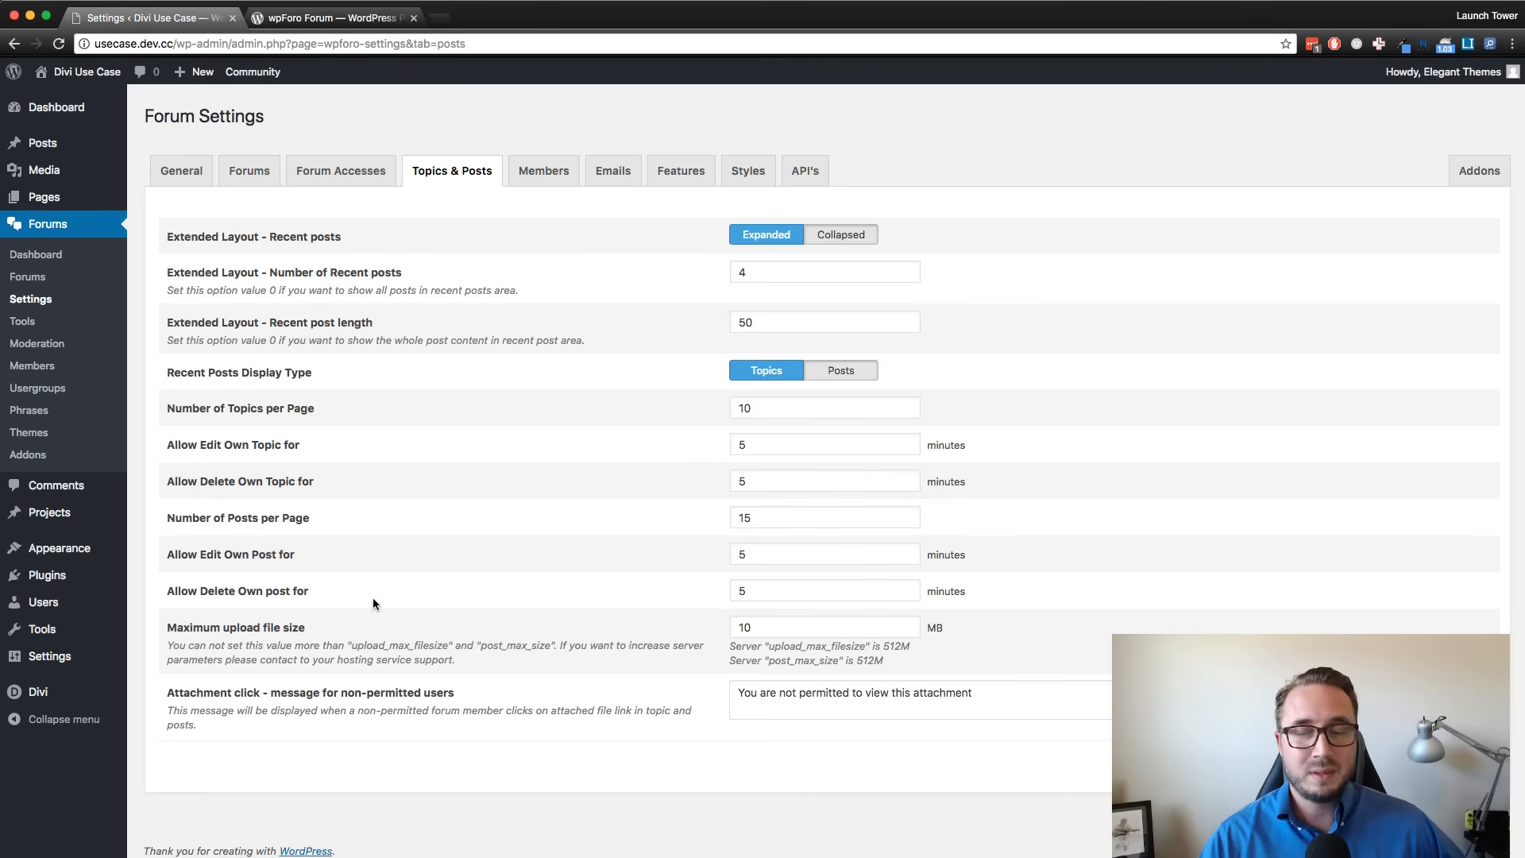
Examine the Members settings, including the profile URL structure and the custom login, register and lost password URL fields.
left_click(560, 178)
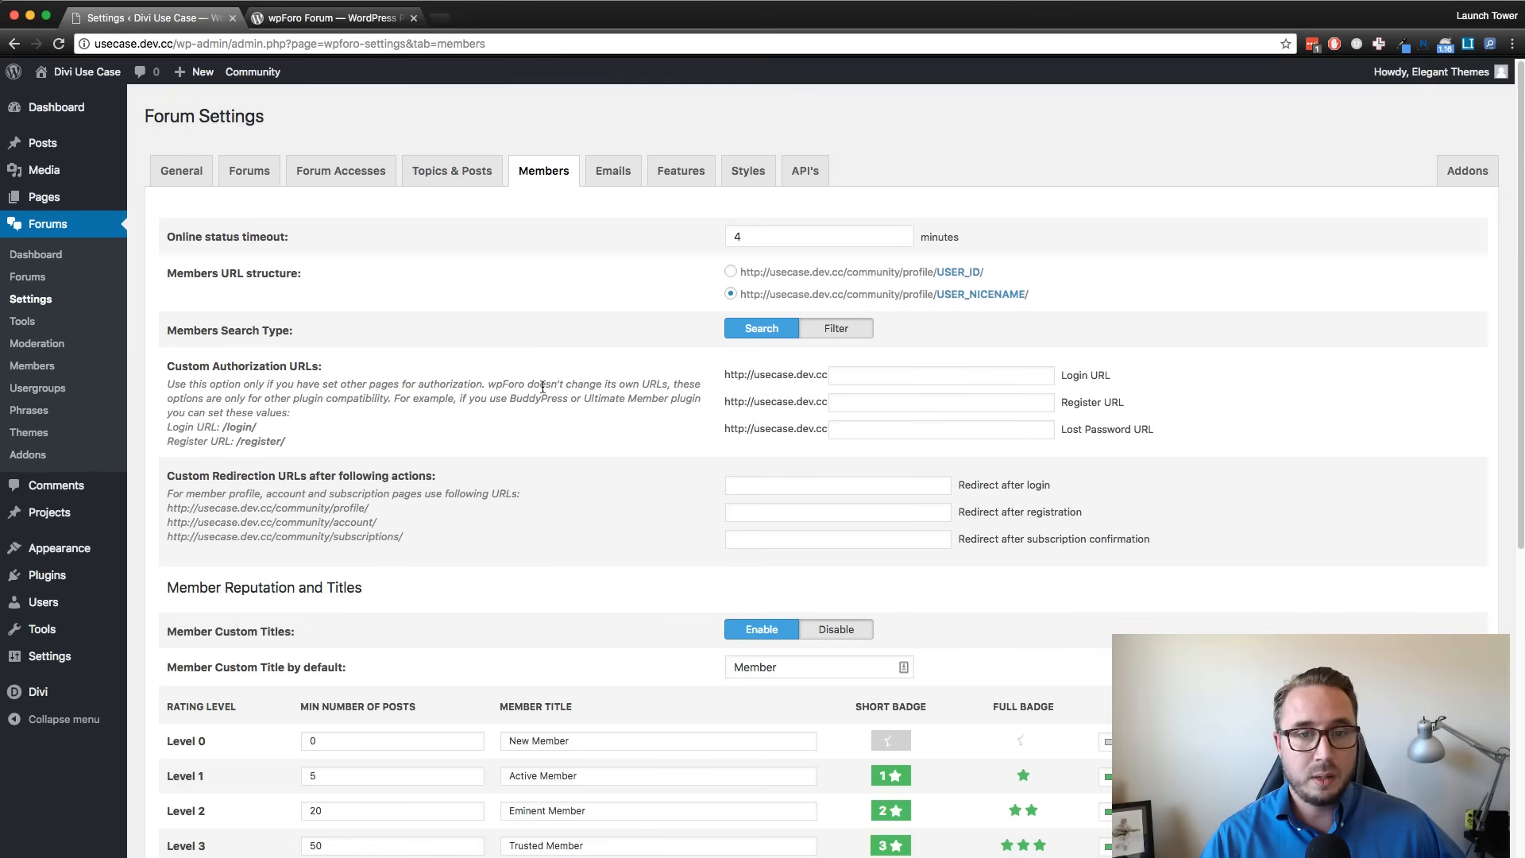
scroll(536, 394, "down", 1)
scroll(532, 392, "down", 3)
scroll(532, 392, "up", 3)
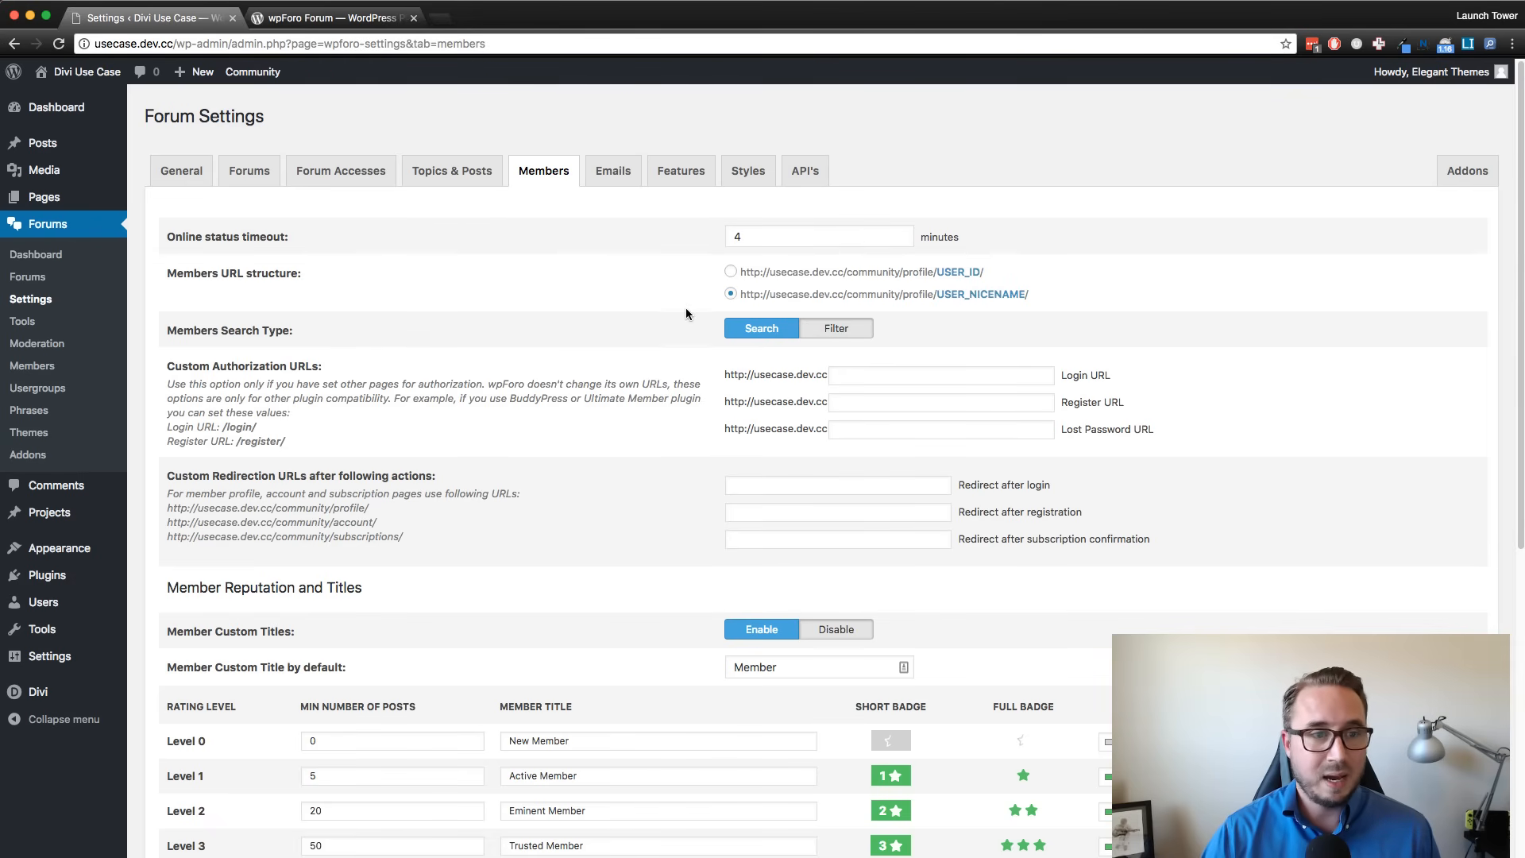
scroll(684, 307, "down", 1)
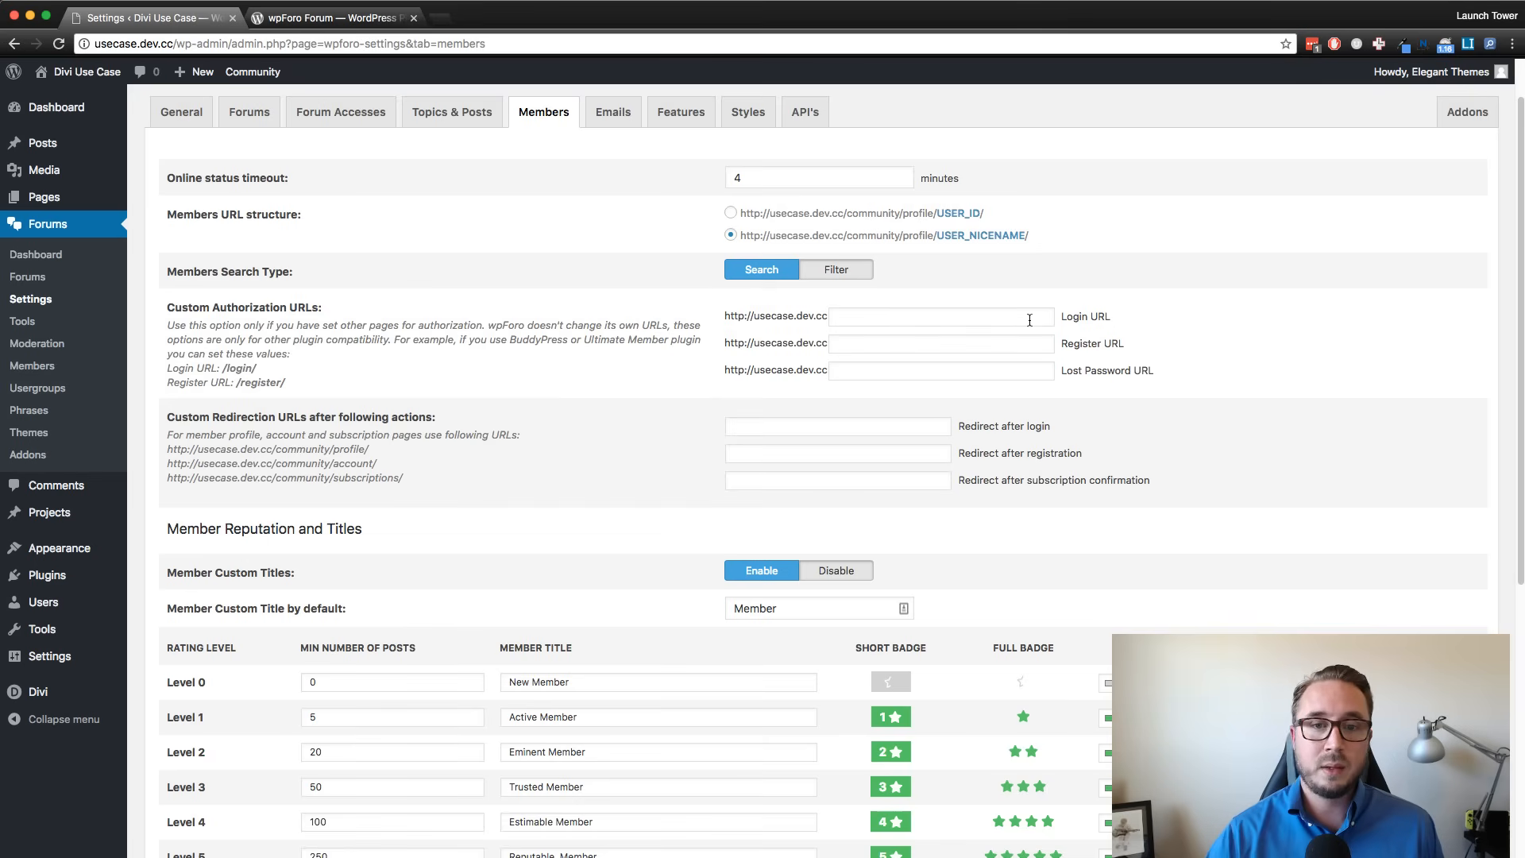
left_click(949, 317)
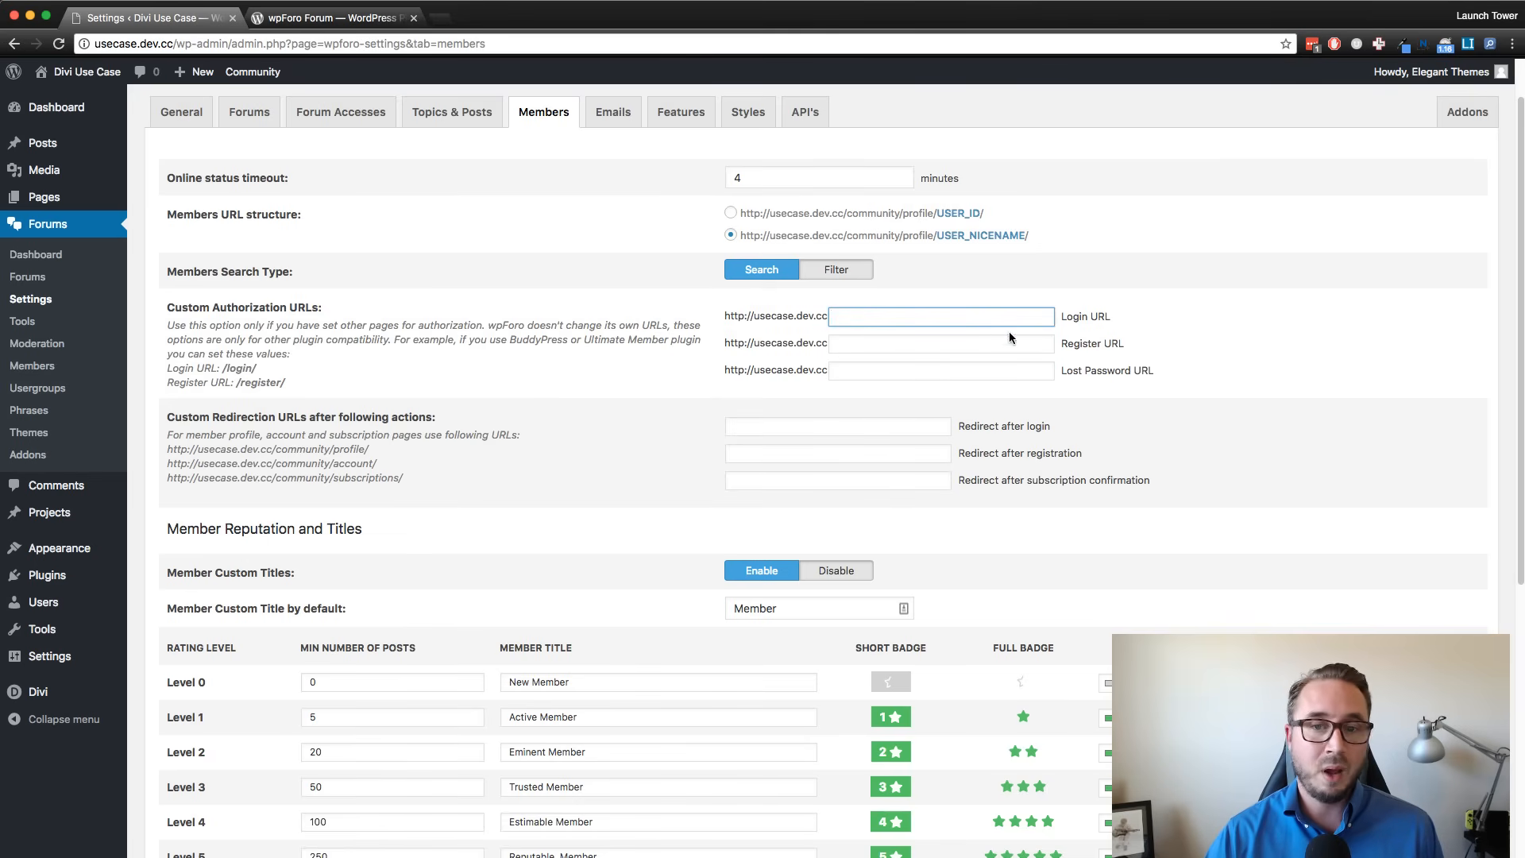
left_click(984, 343)
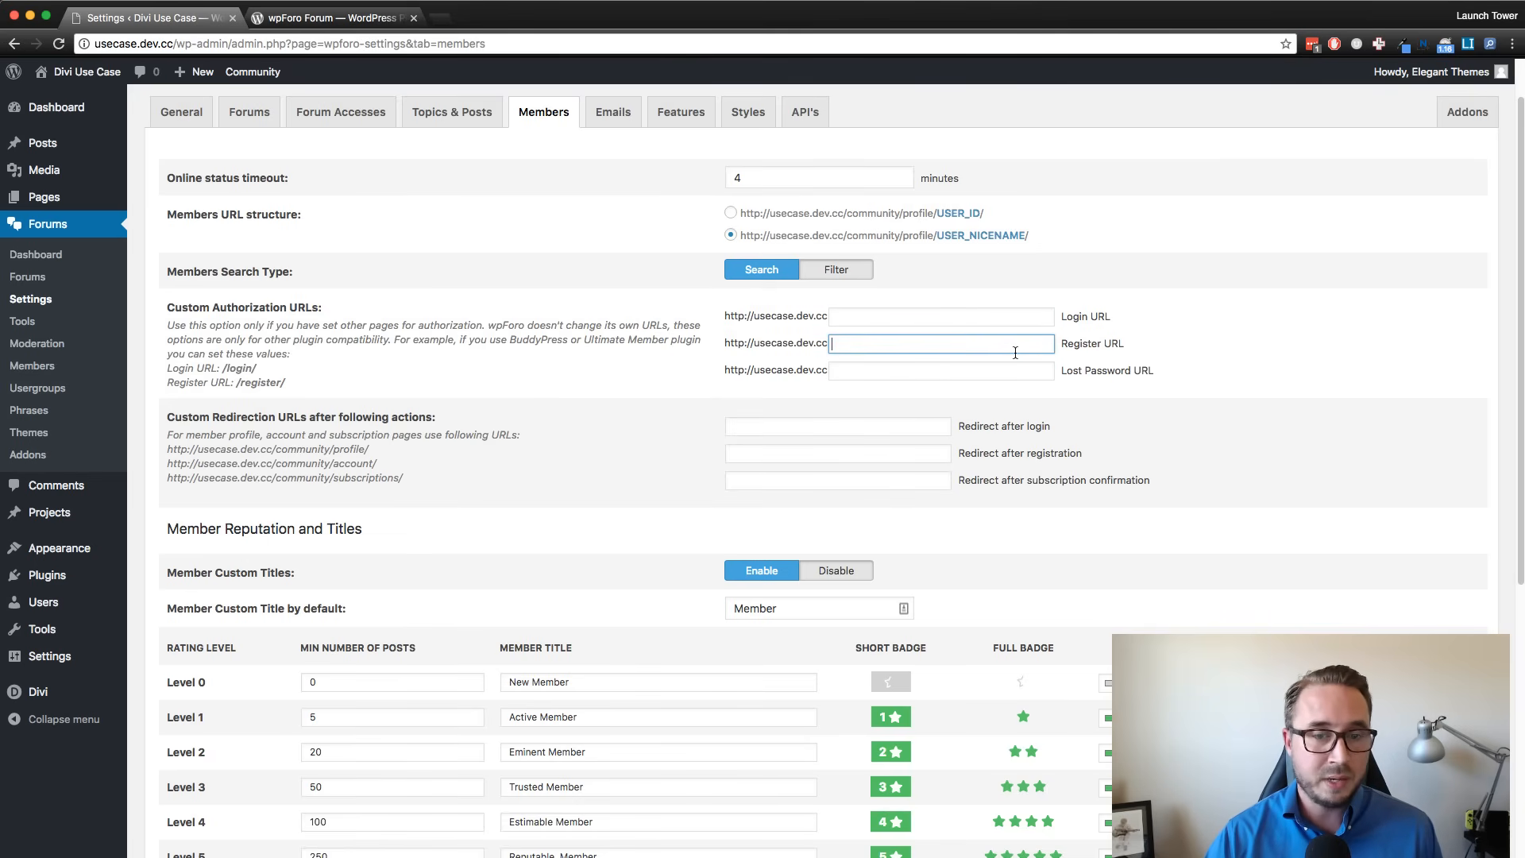
left_click(1183, 296)
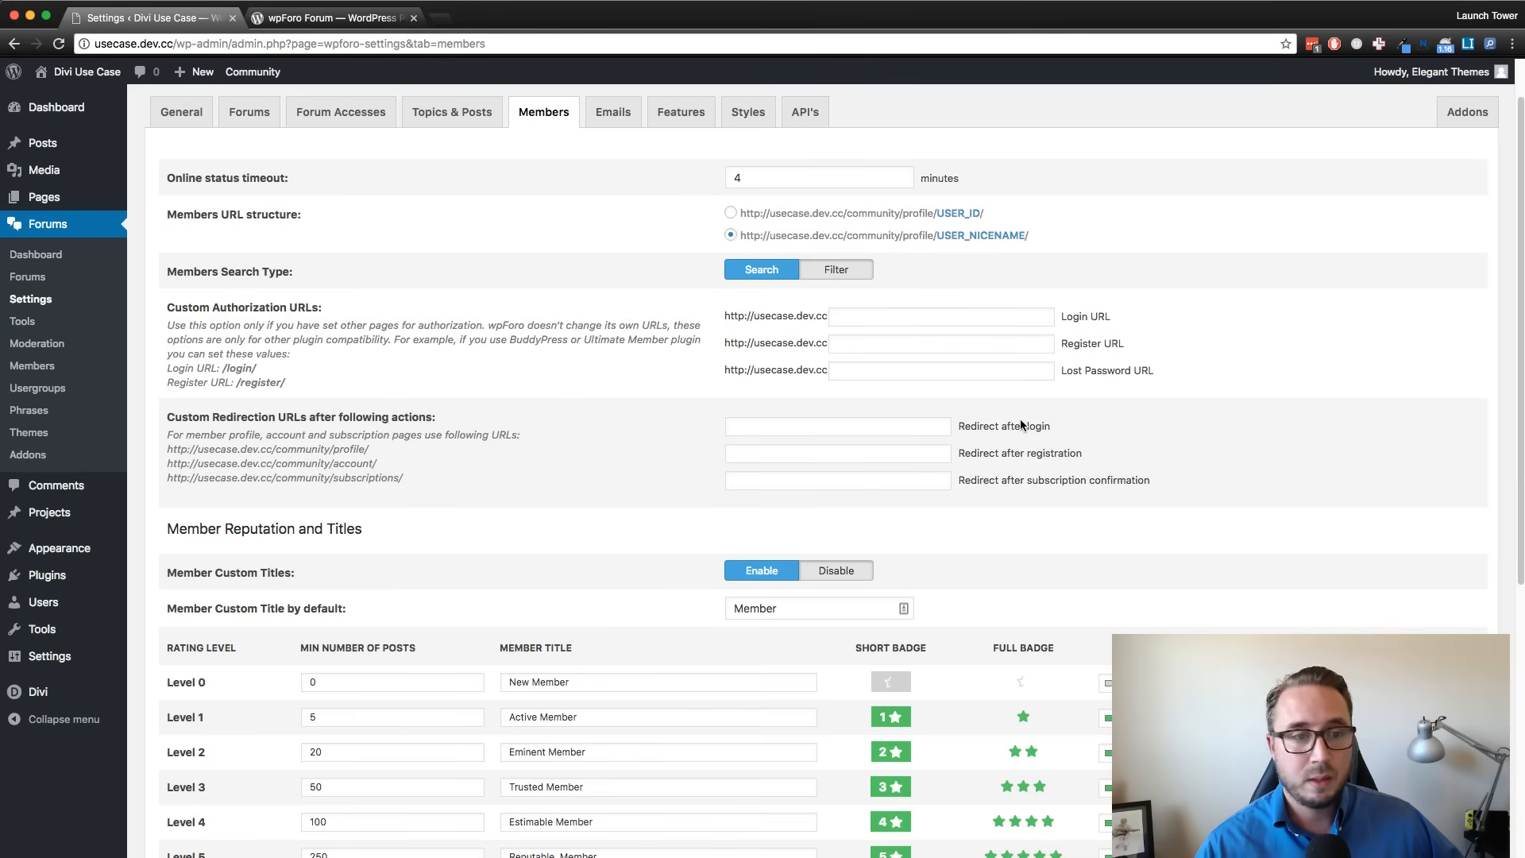
Inspect the custom redirection URL fields for login, registration and subscription confirmation in the Members settings.
scroll(476, 481, "down", 1)
scroll(445, 451, "down", 1)
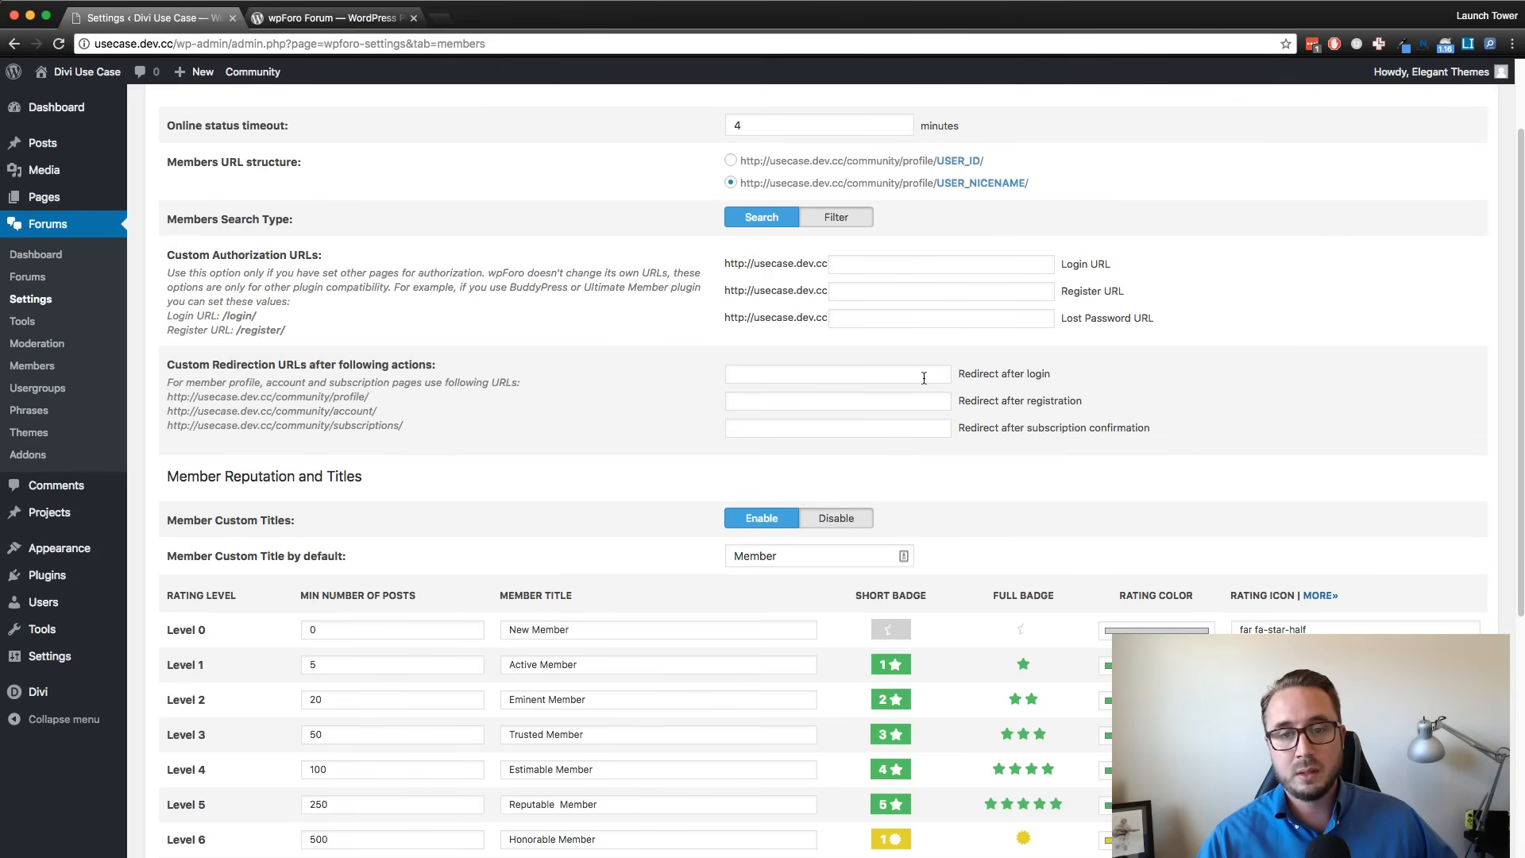
left_click(826, 380)
left_click(856, 401)
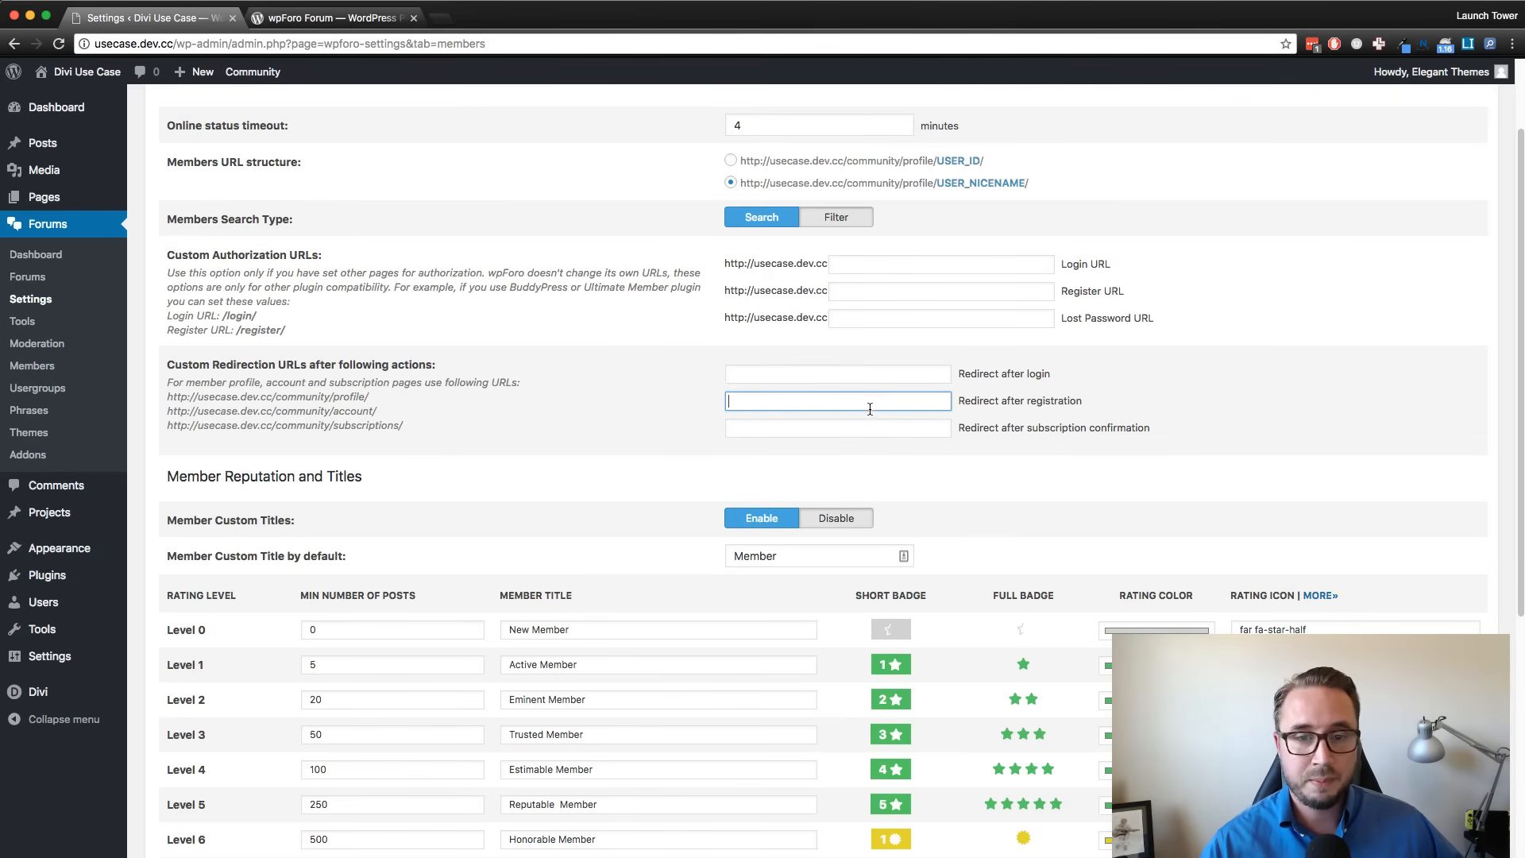
left_click(868, 430)
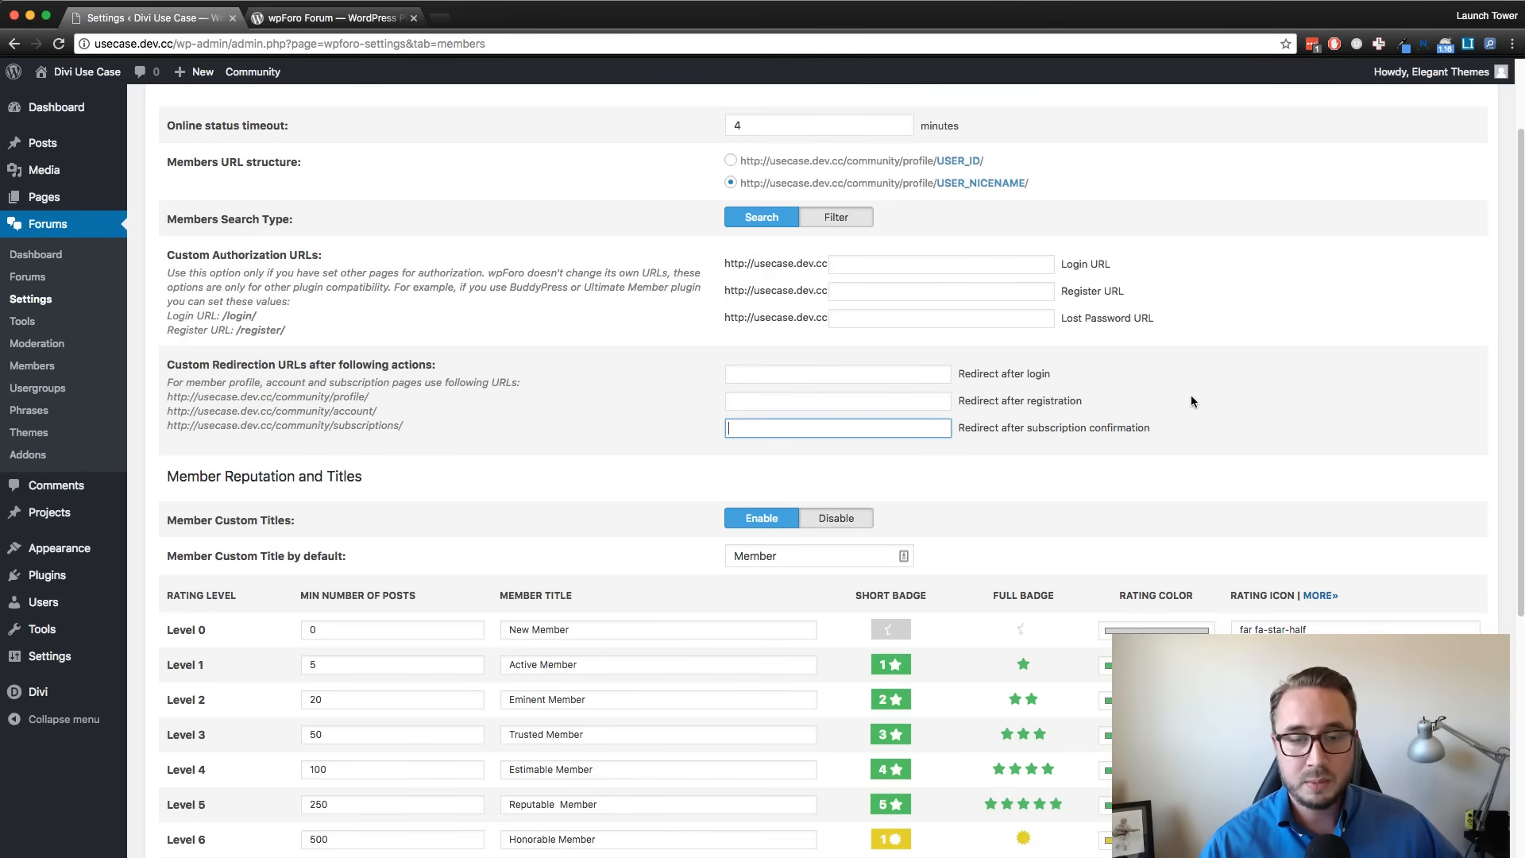
left_click(1051, 410)
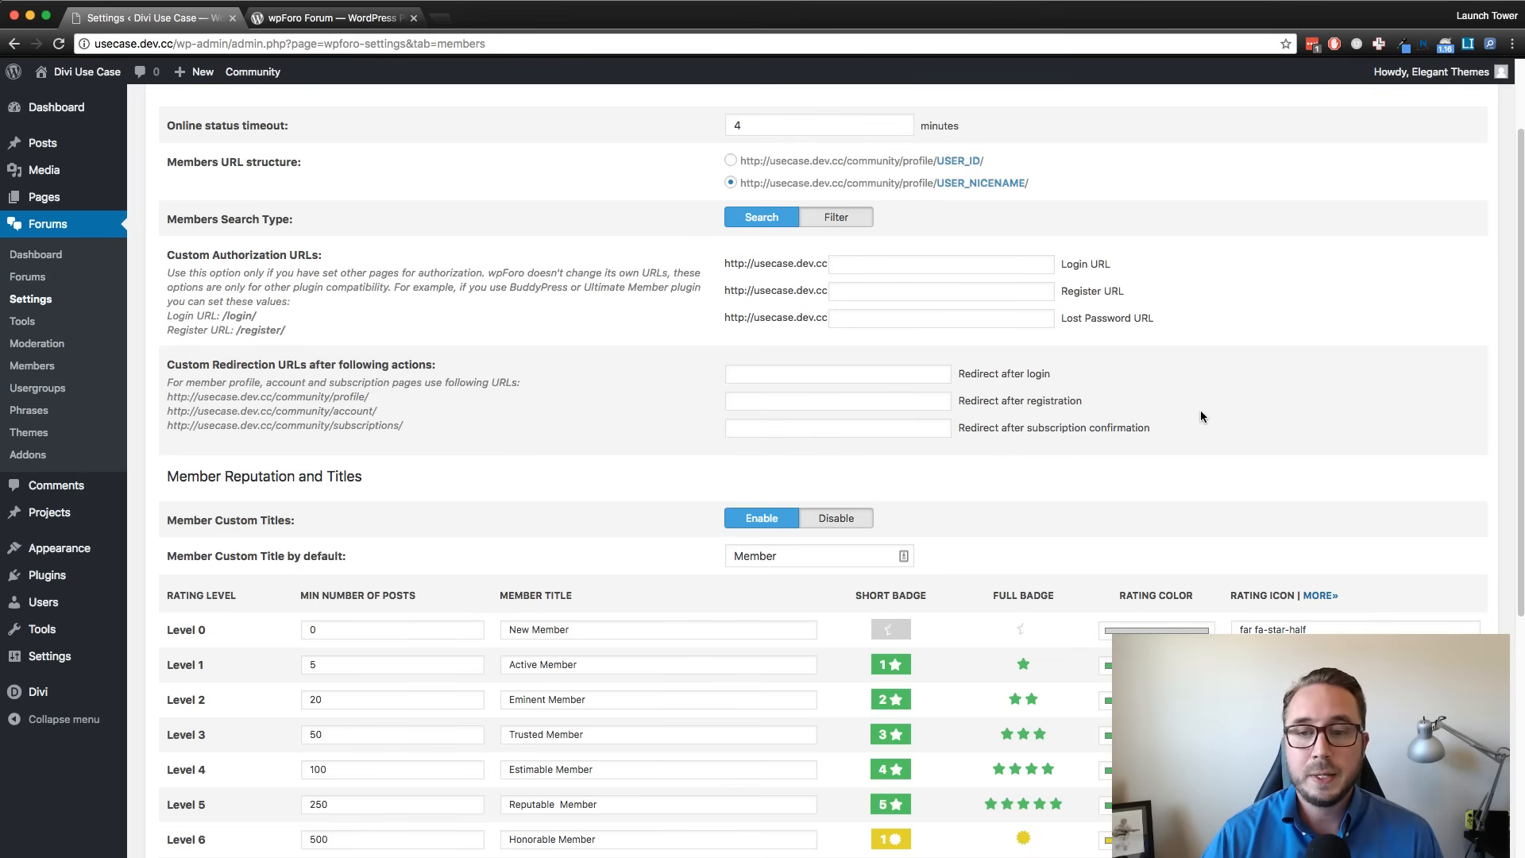
Review the Member Reputation and Titles table with its rating levels, badges and usergroup options.
scroll(504, 461, "down", 1)
scroll(503, 463, "down", 1)
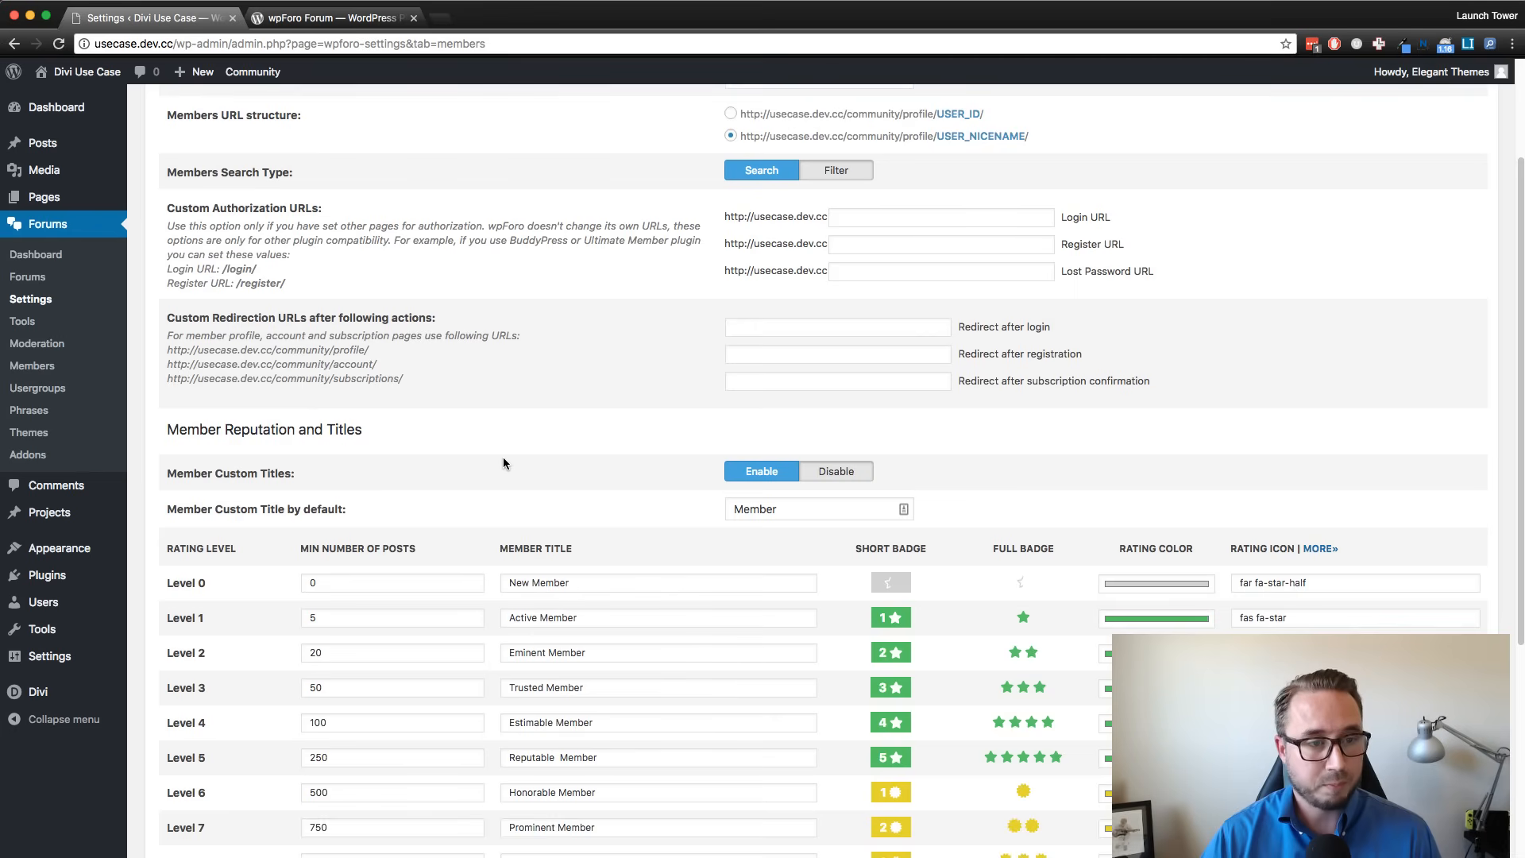
scroll(503, 463, "down", 1)
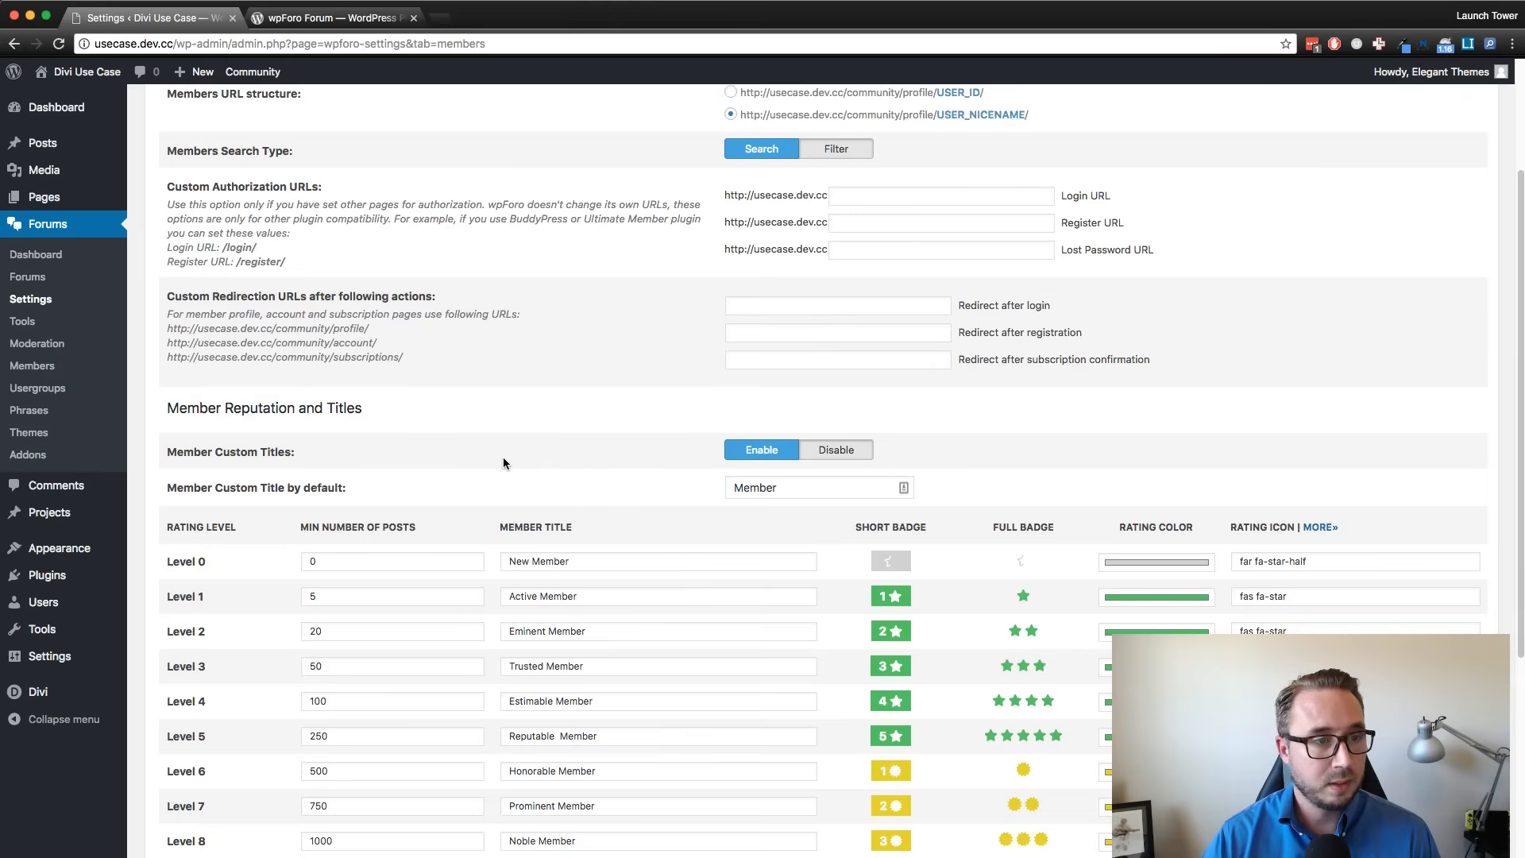
scroll(503, 460, "down", 5)
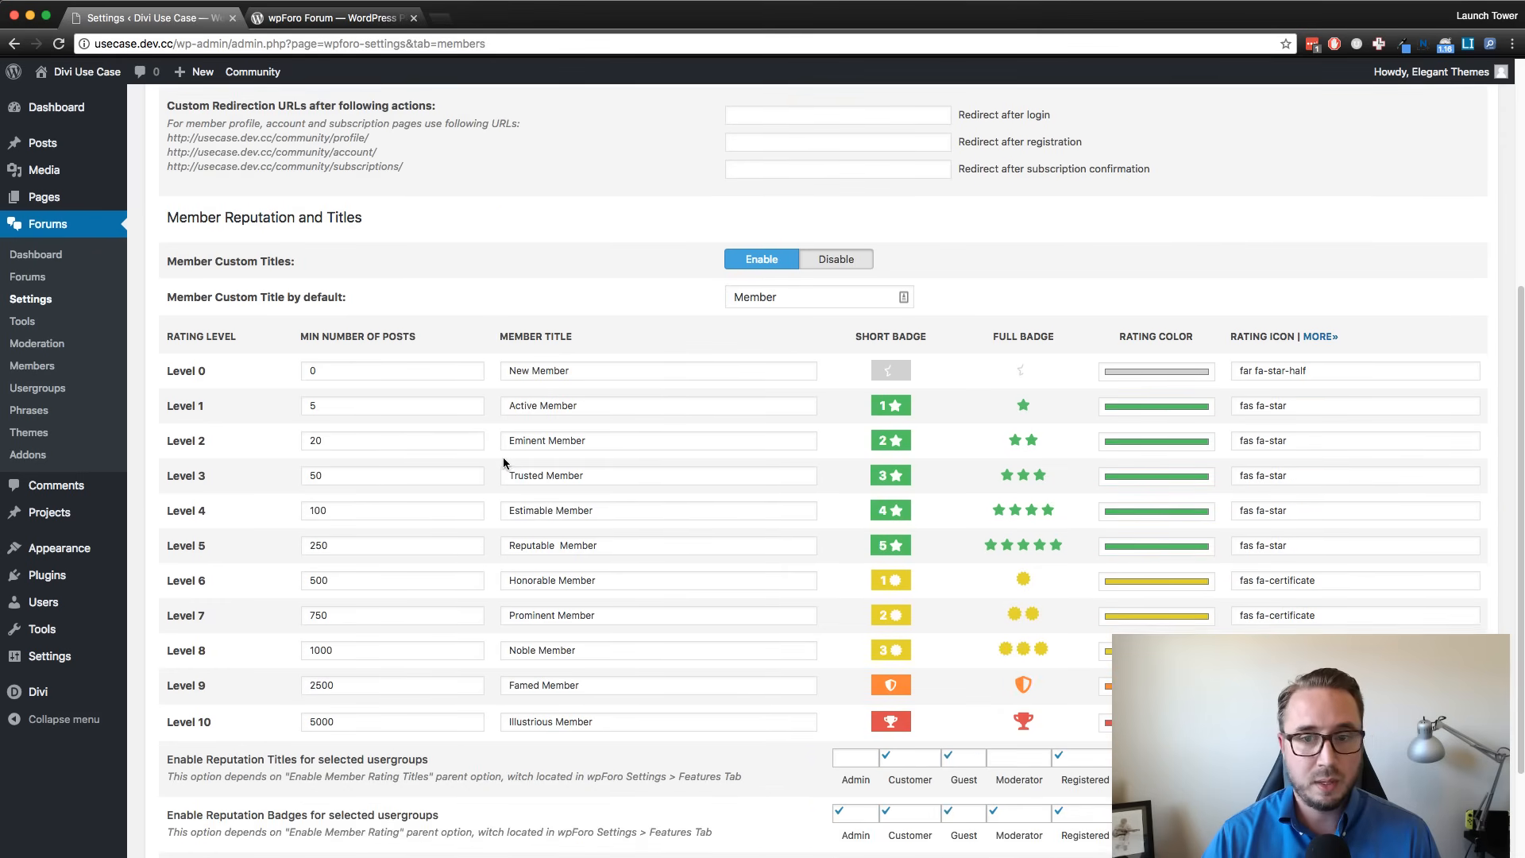
scroll(502, 463, "down", 2)
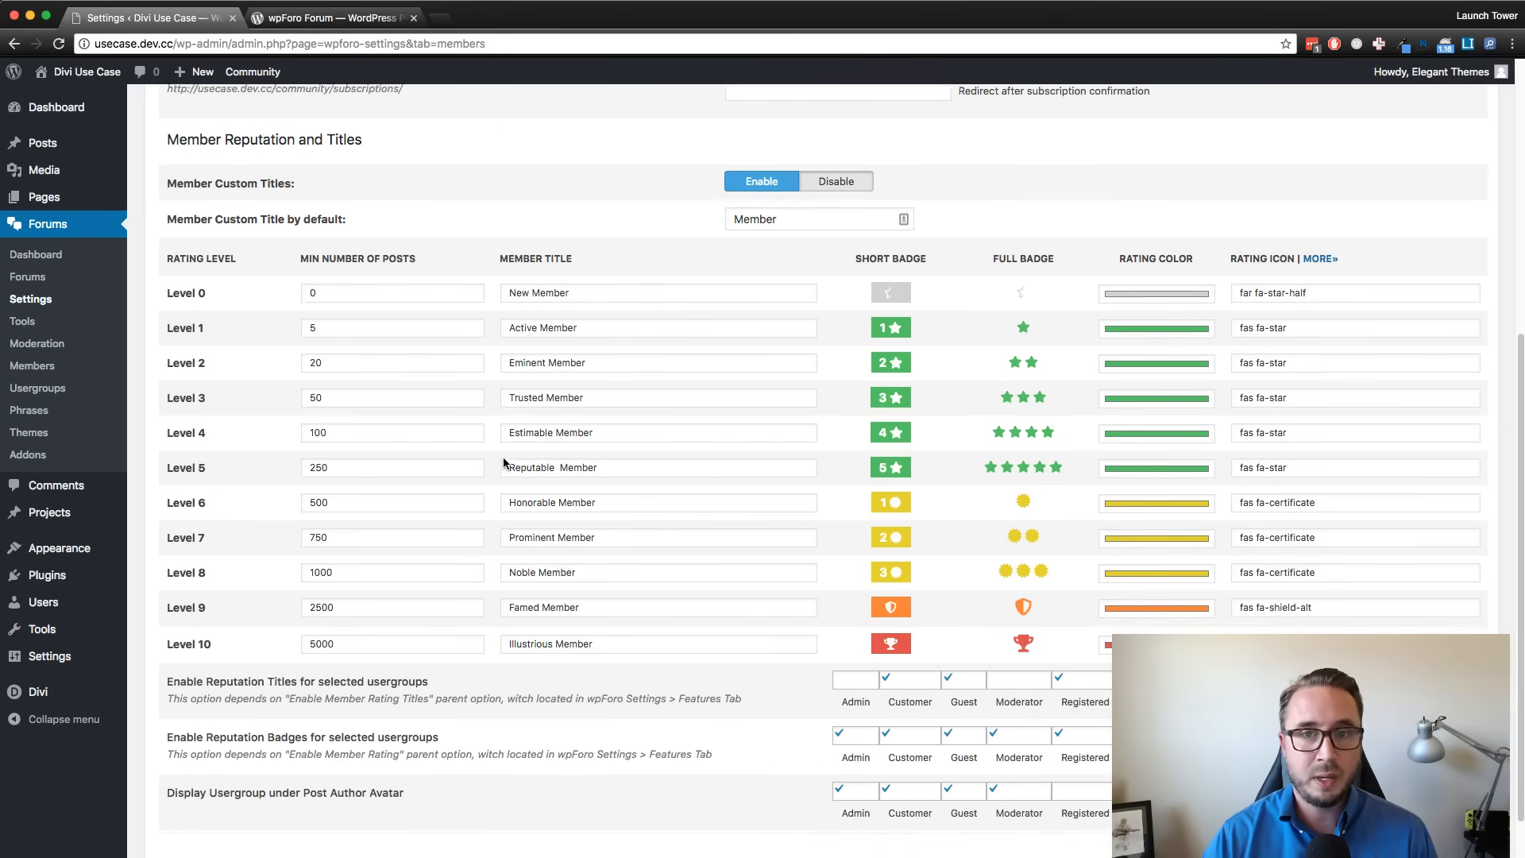
Open the site's front end in a new browser tab and go to the Forum page listed under Blog.
scroll(503, 463, "down", 1)
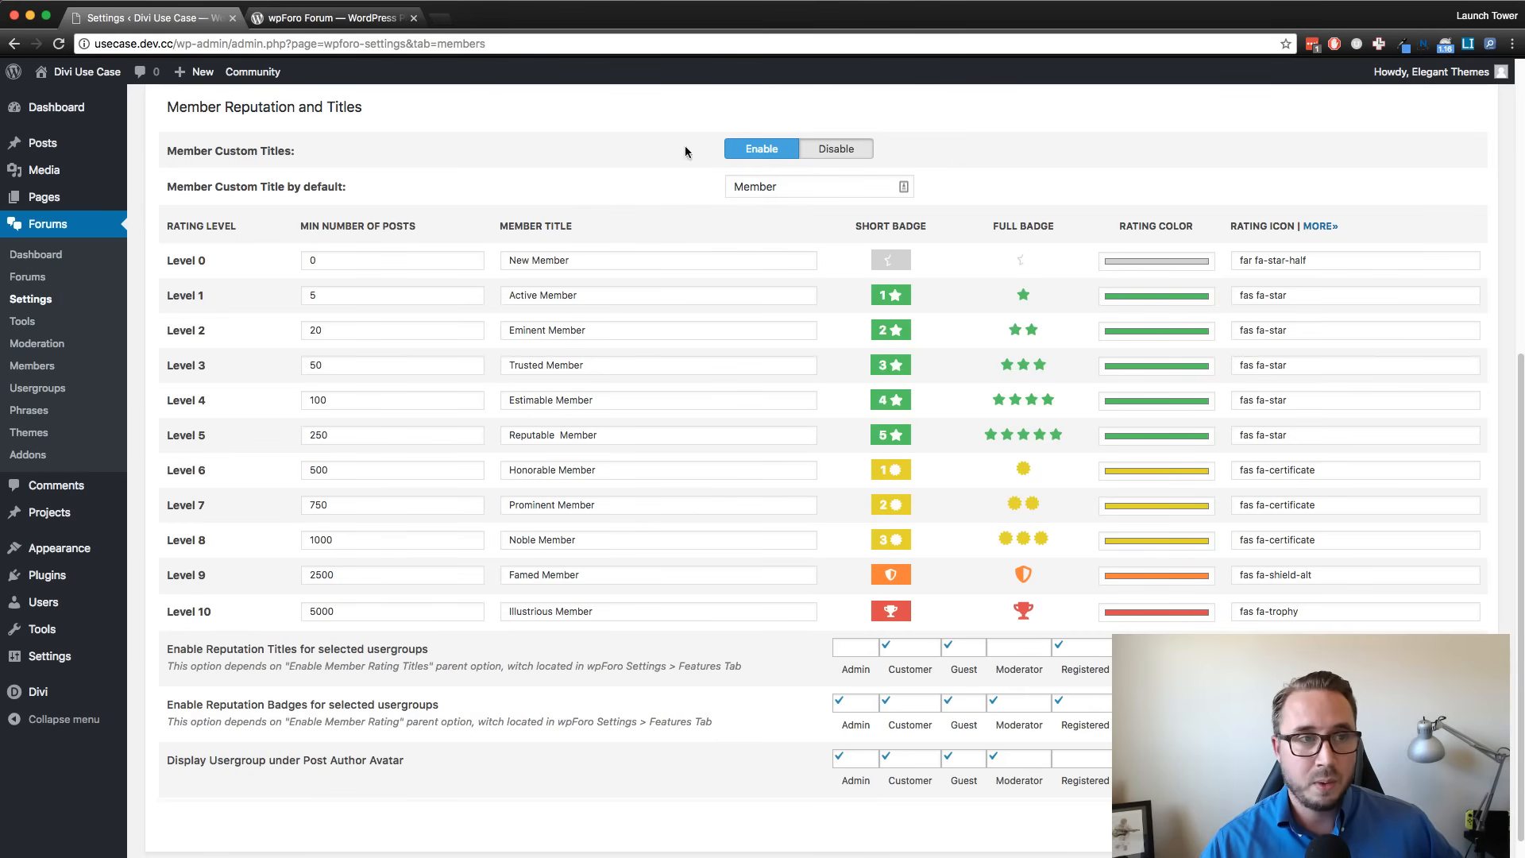
mouse_move(117, 74)
right_click(80, 99)
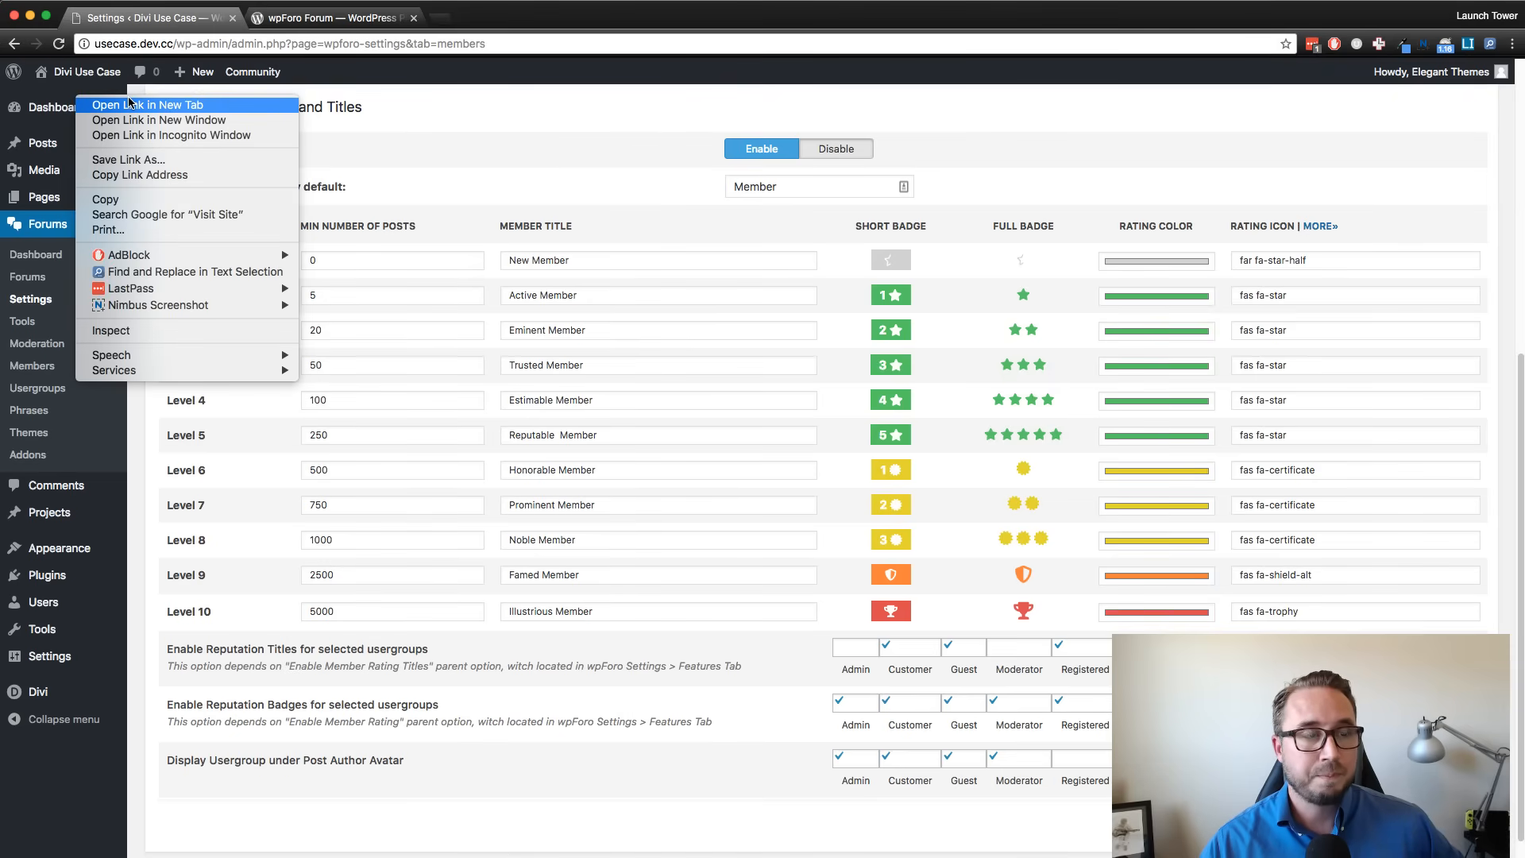
left_click(135, 104)
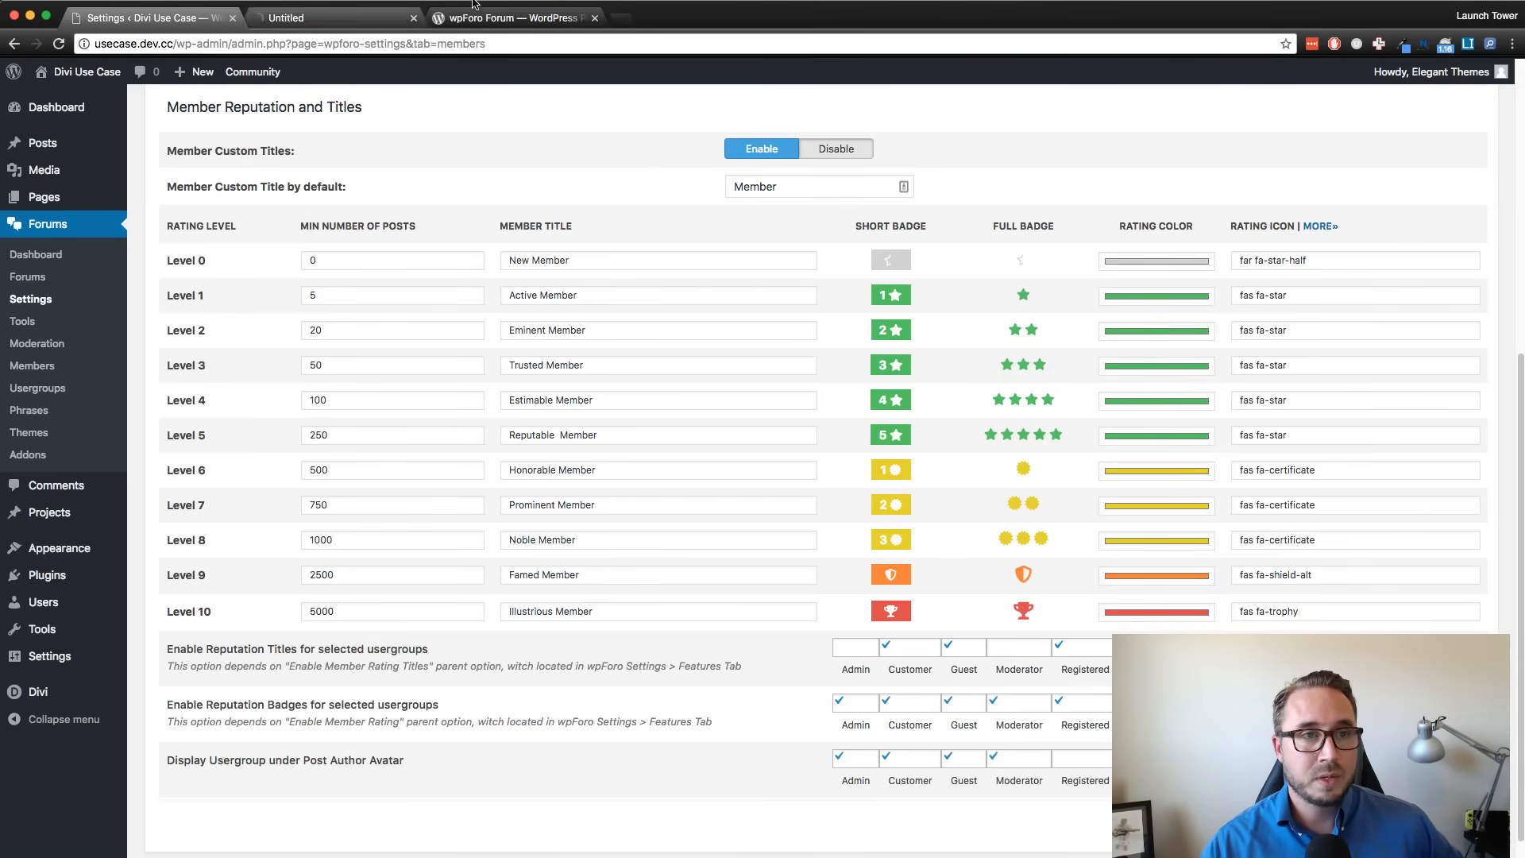
left_click(332, 27)
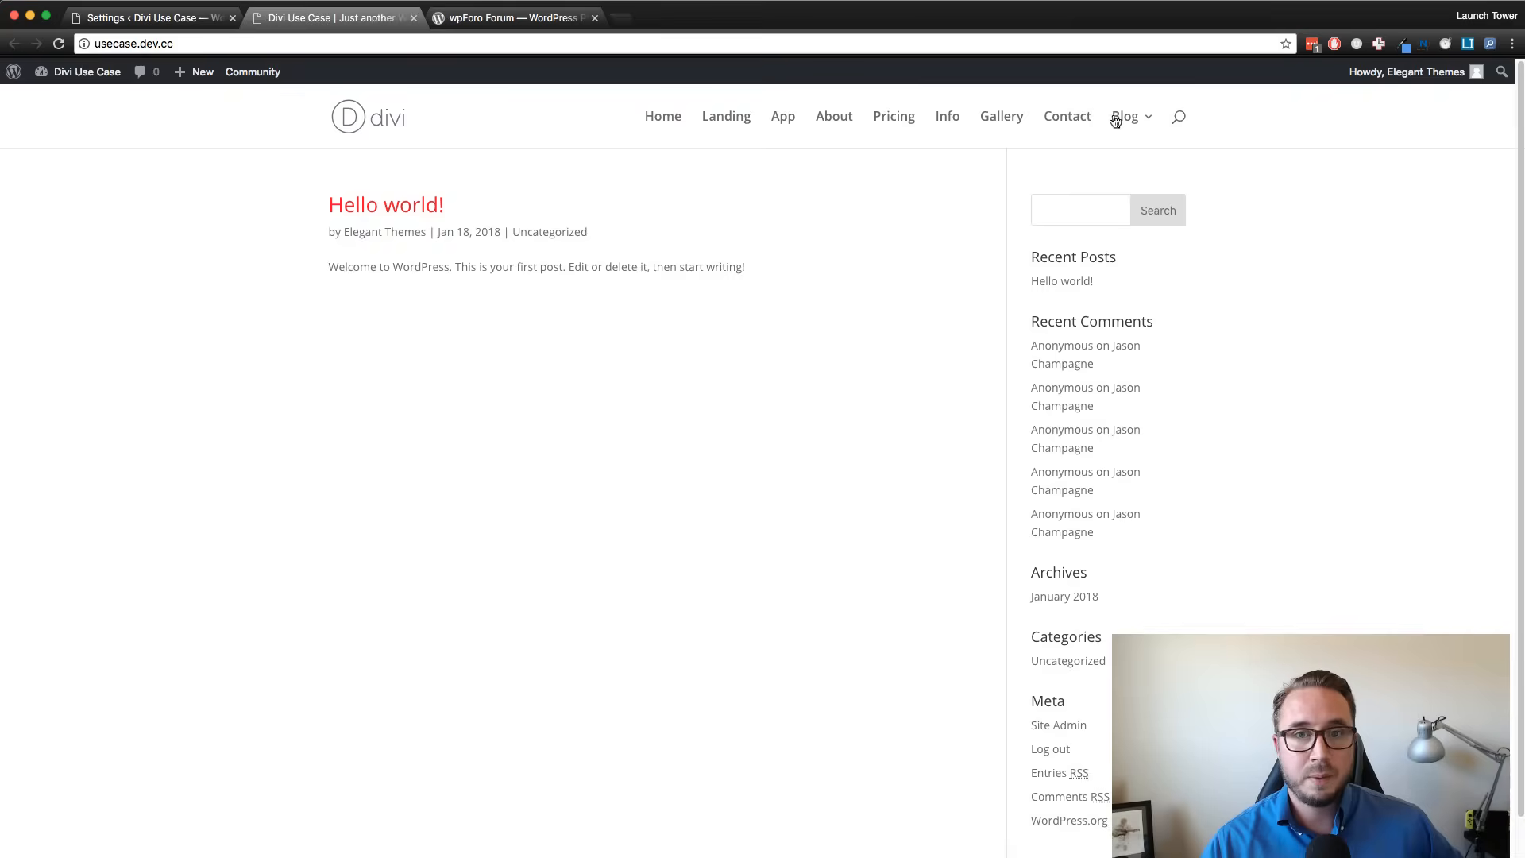
mouse_move(1133, 144)
left_click(1162, 181)
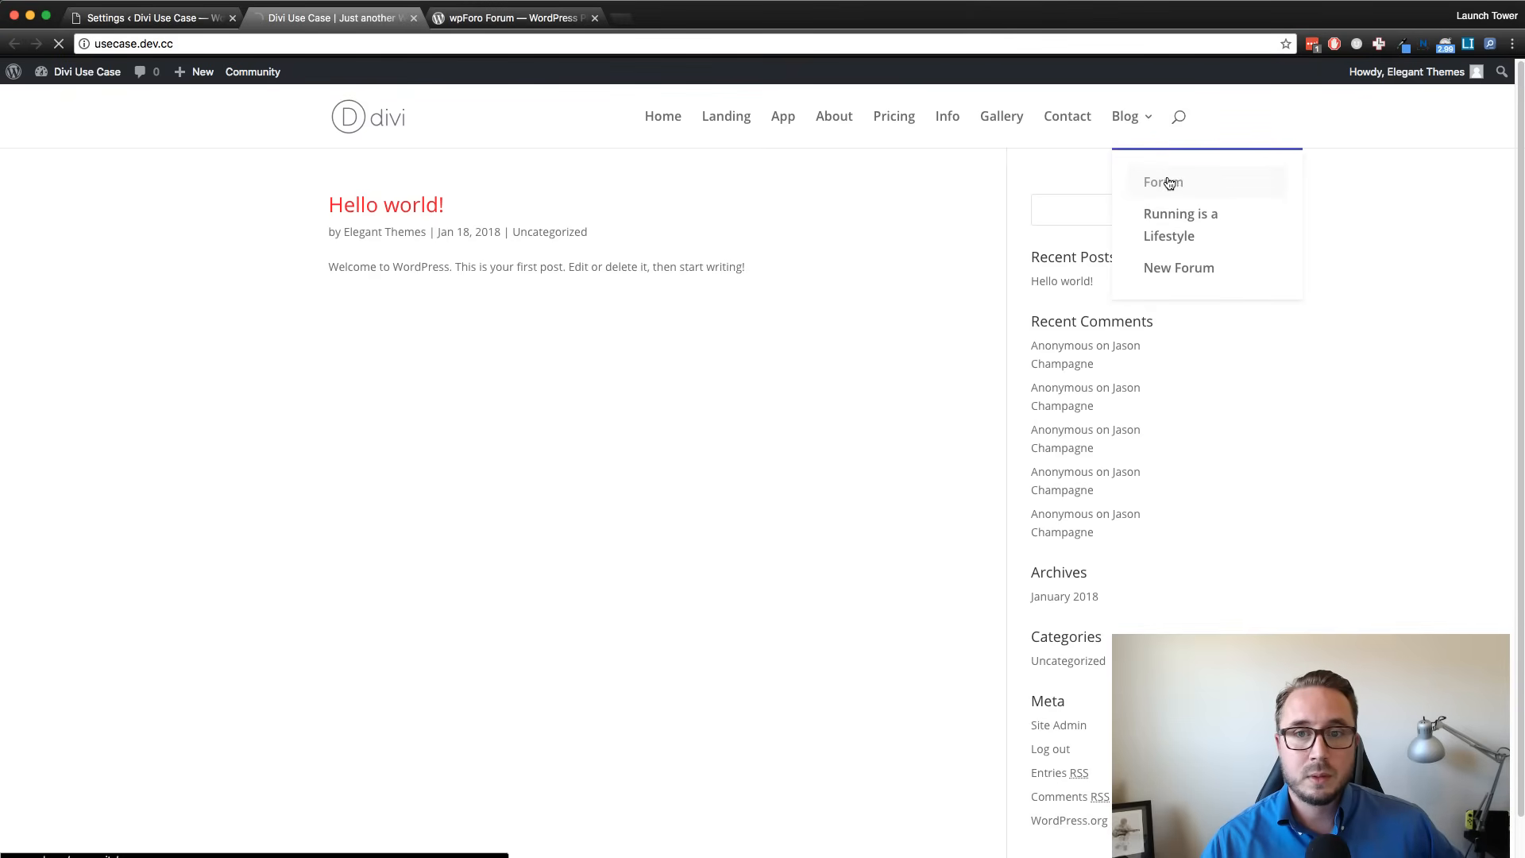
left_click(129, 19)
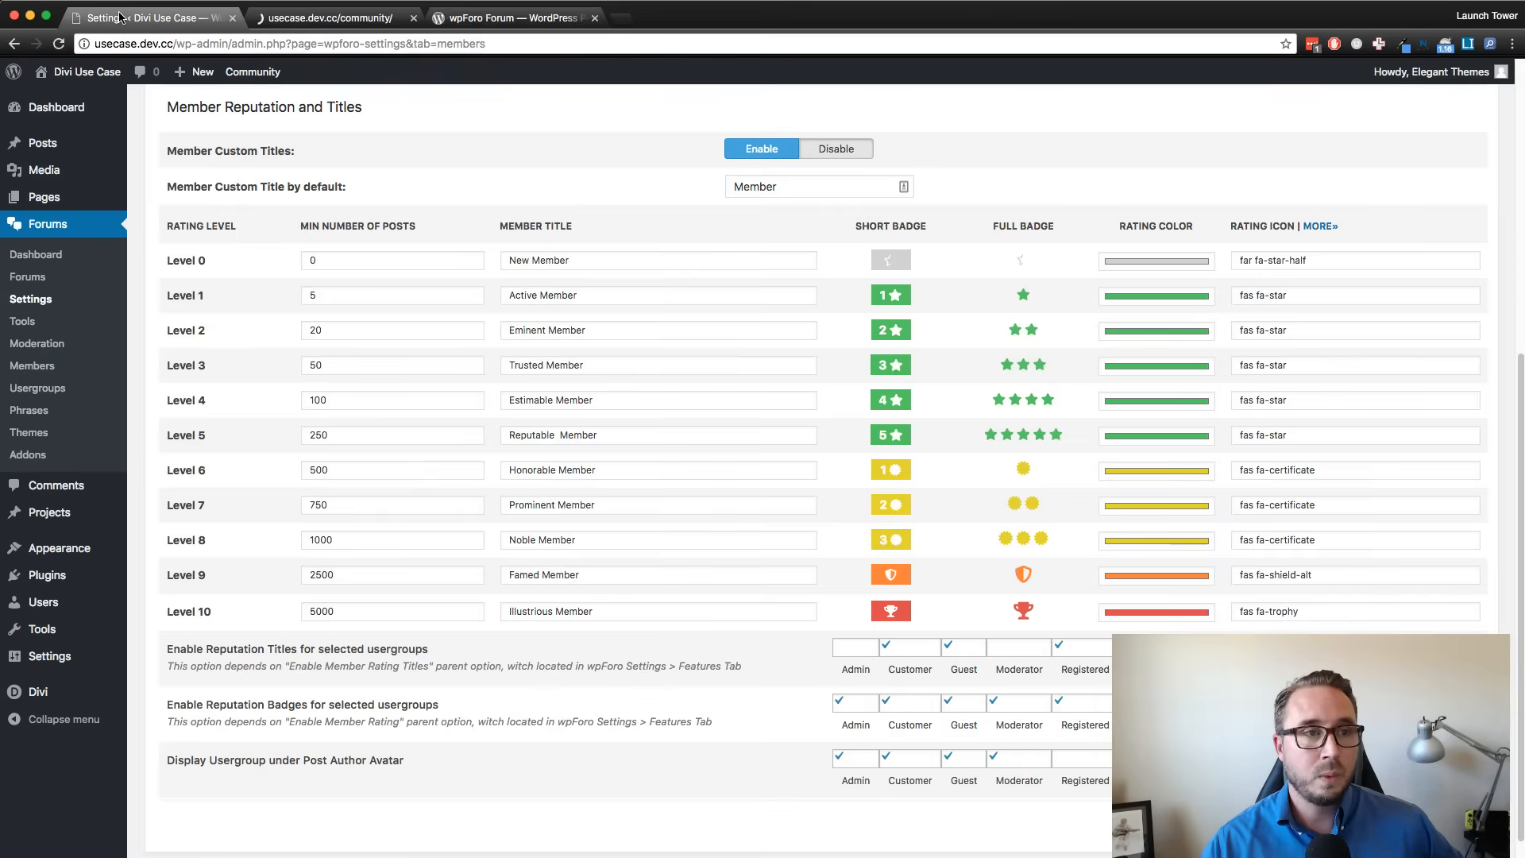
left_click(313, 18)
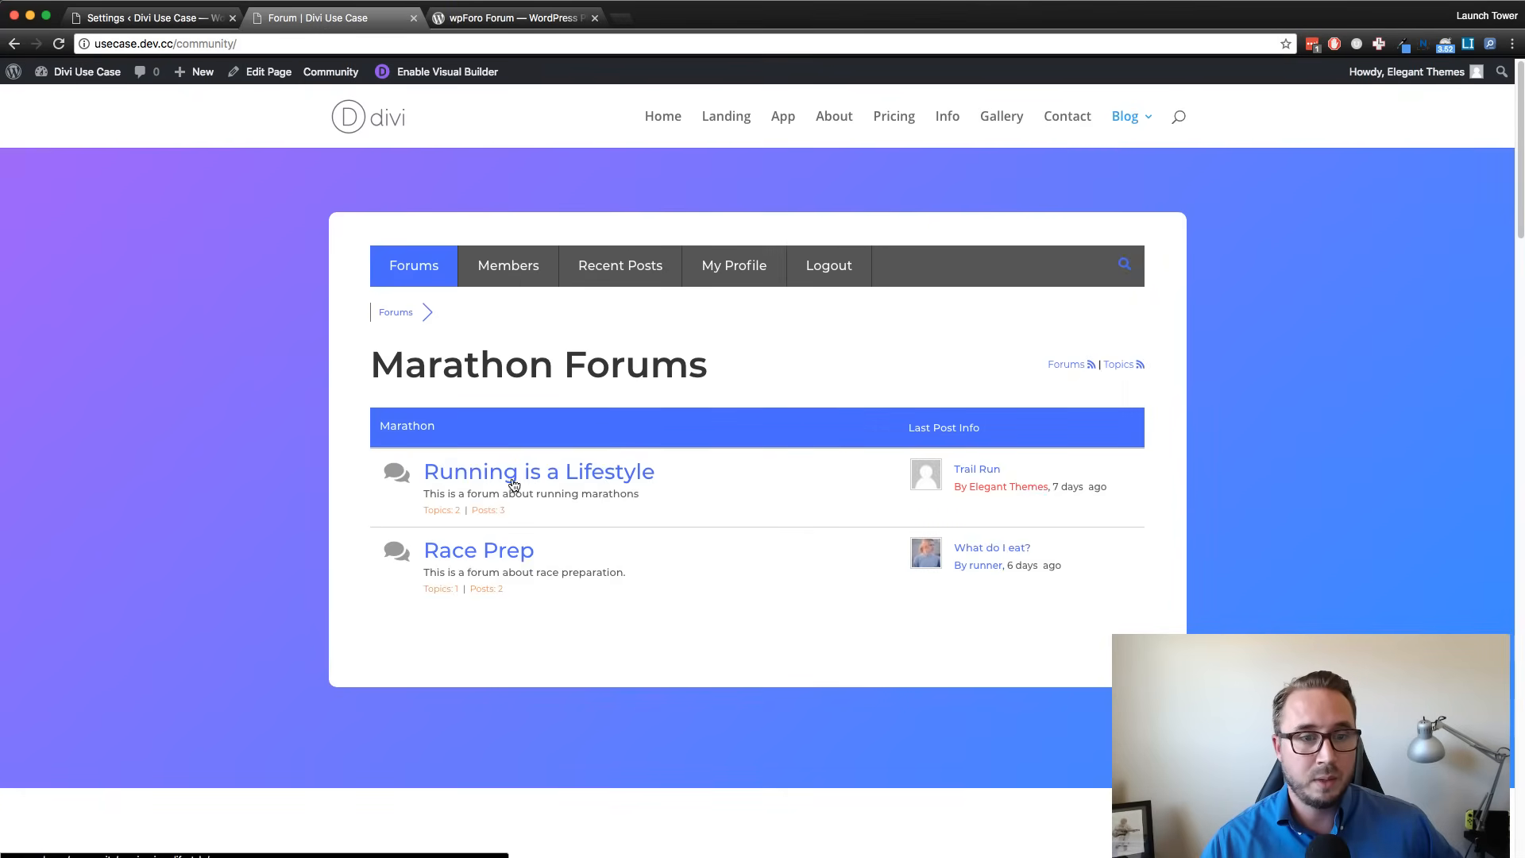
Open the profile of the last poster in the Race Prep forum and examine the member title and rating badges.
left_click(926, 552)
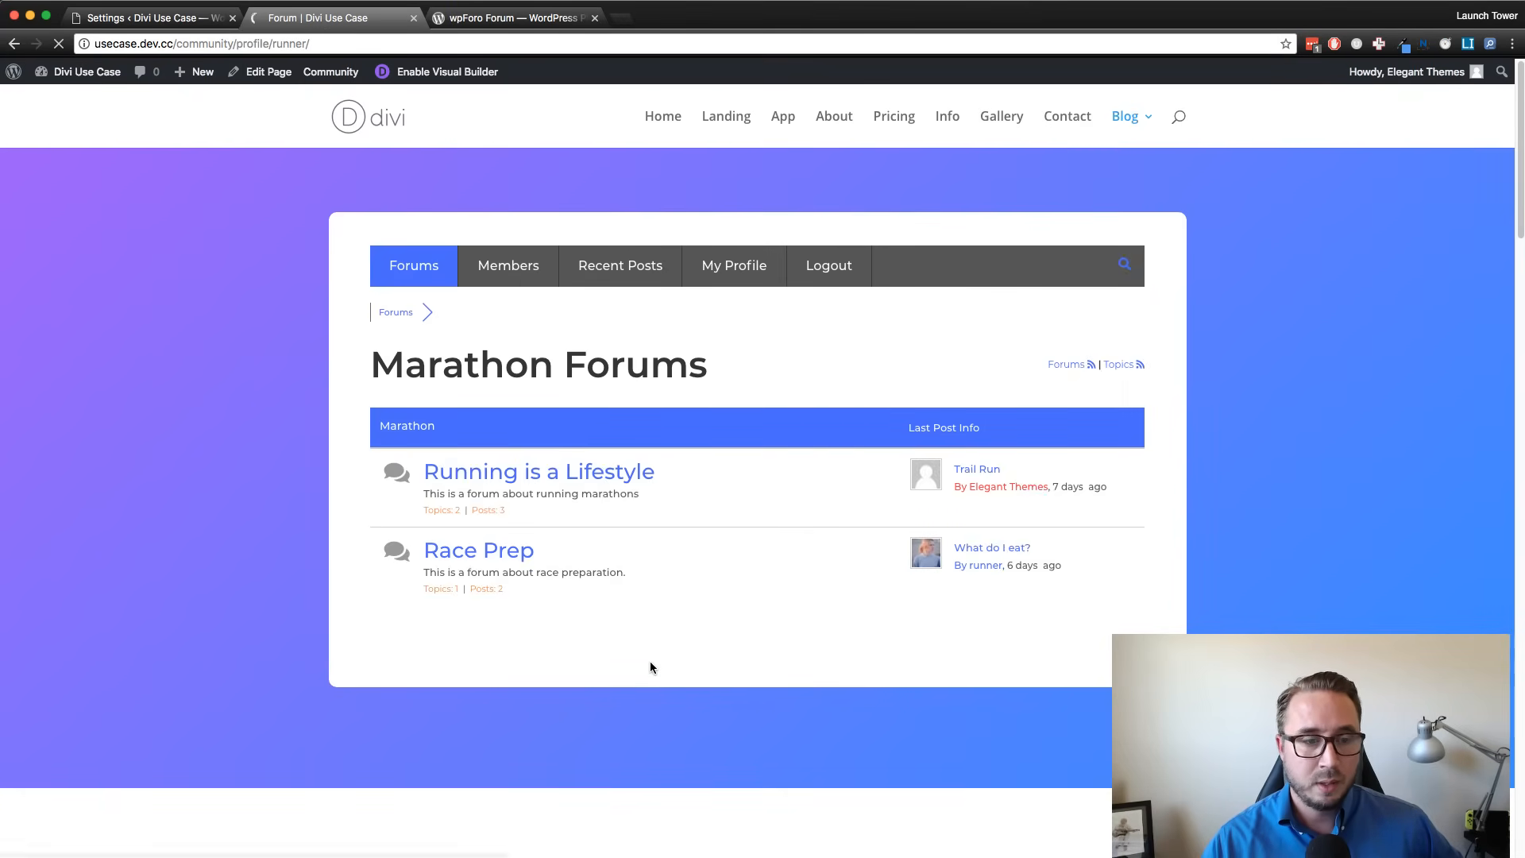
scroll(699, 635, "down", 3)
scroll(766, 473, "up", 2)
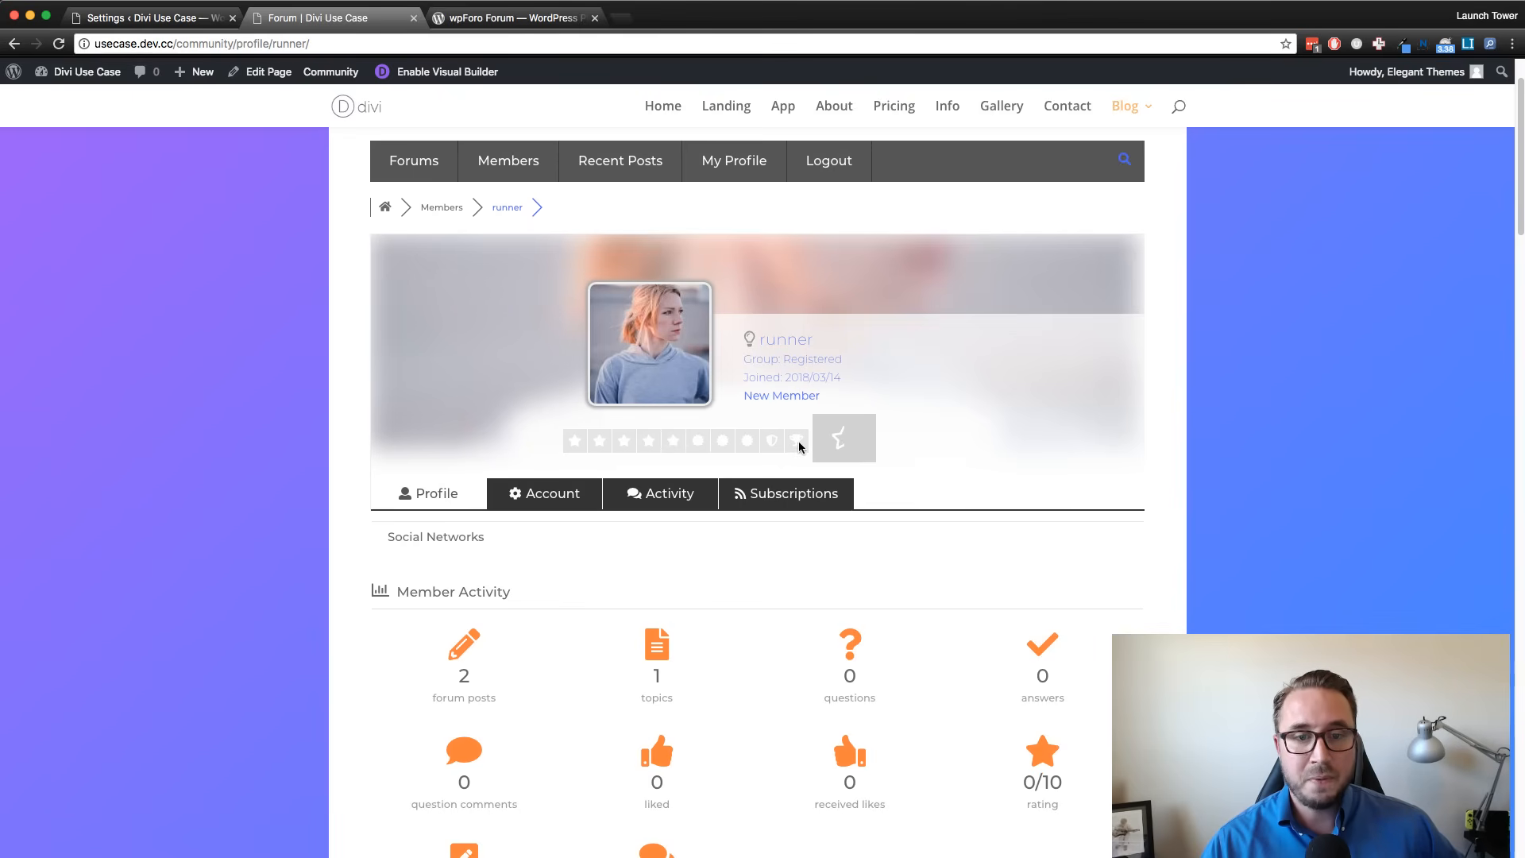
Return to the Members settings and inspect the Level 10 minimum number of posts and the Level 0 rating icon.
left_click(181, 24)
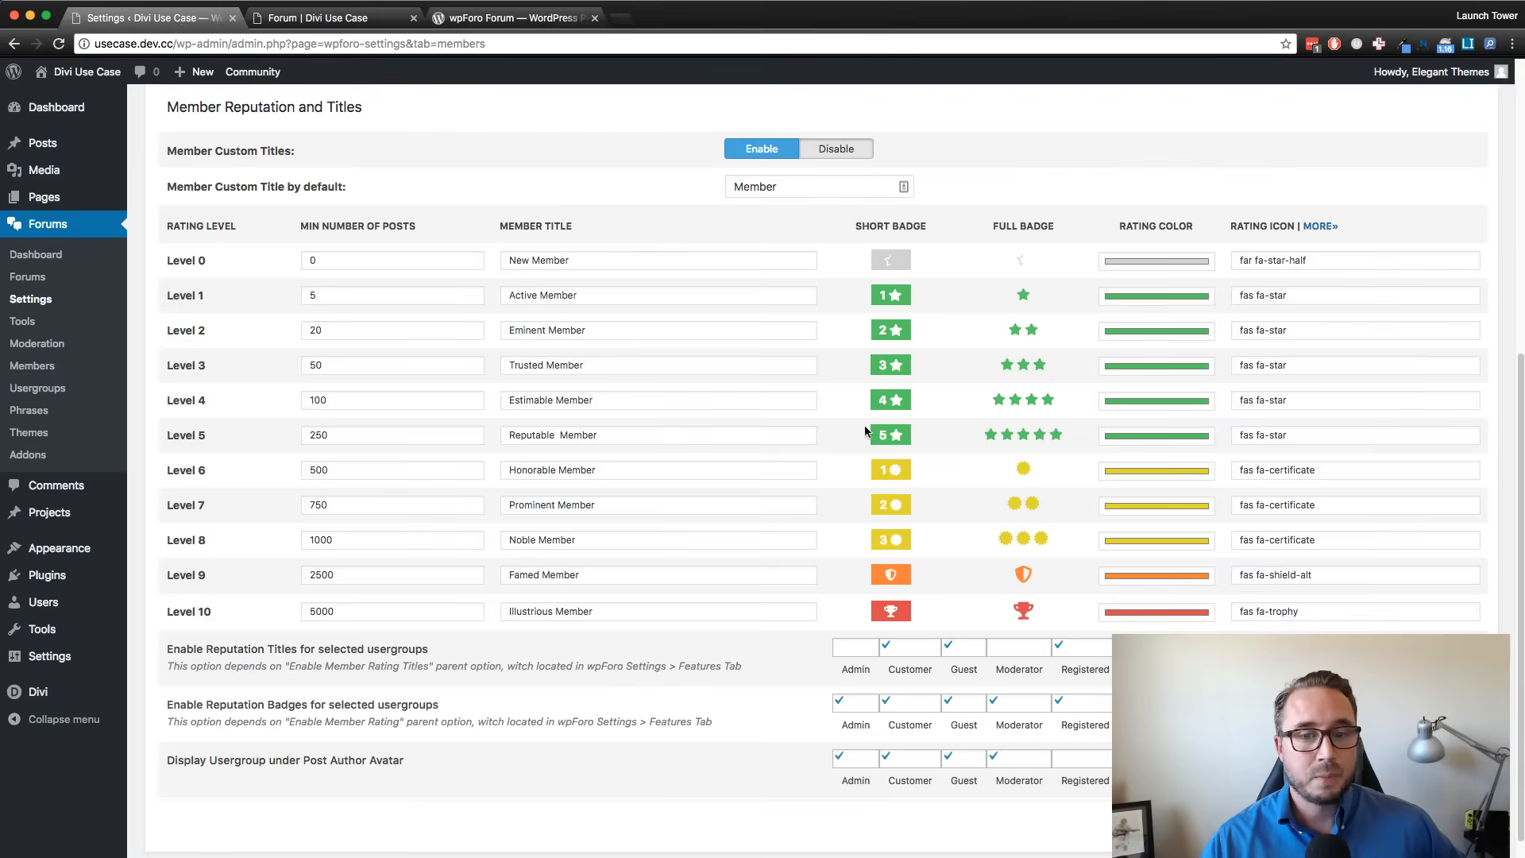
double_click(321, 612)
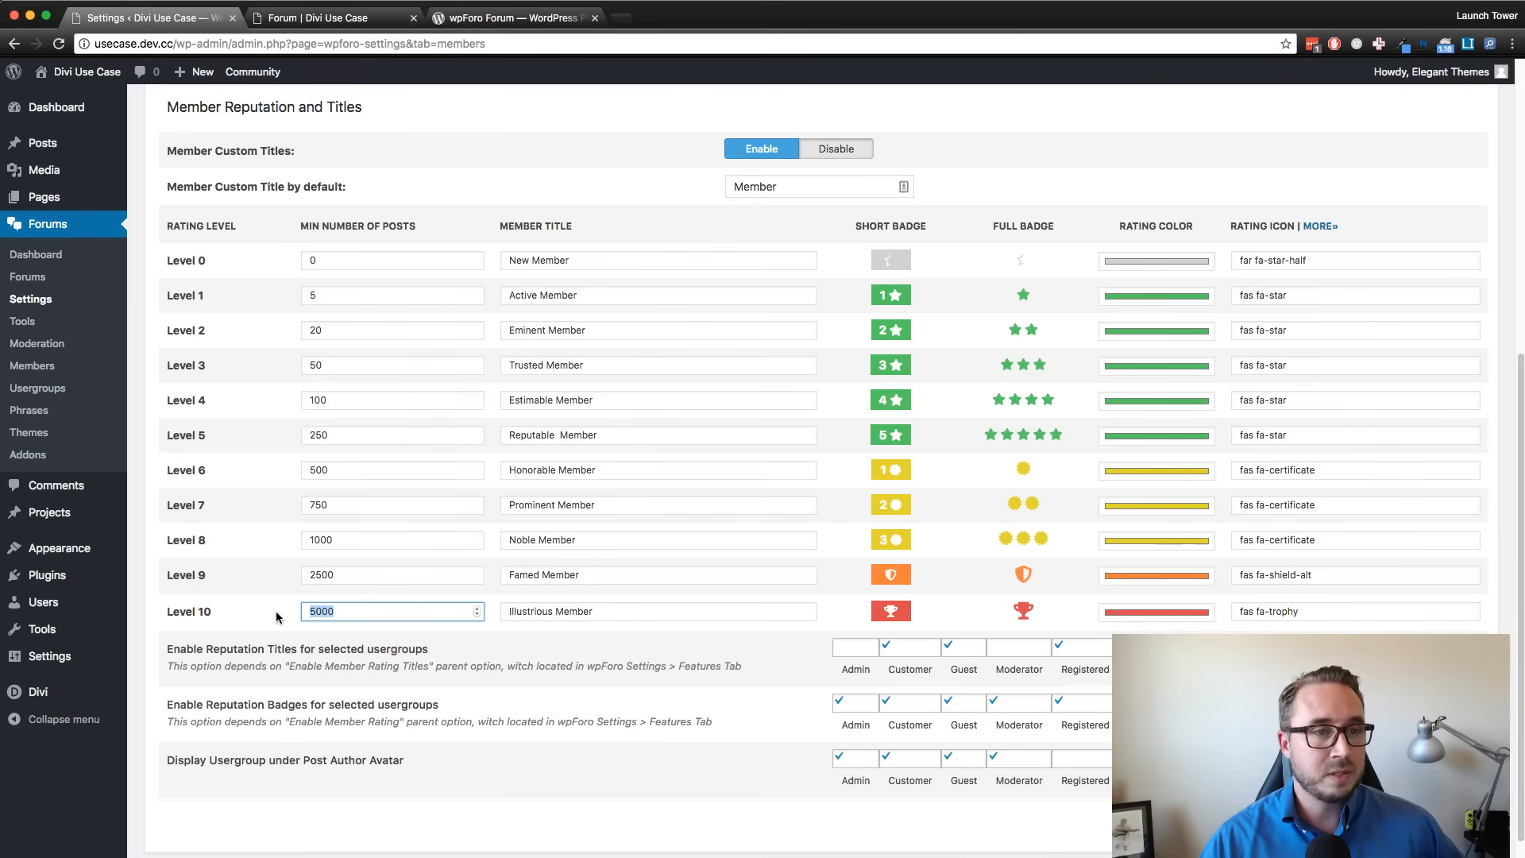
left_click(964, 628)
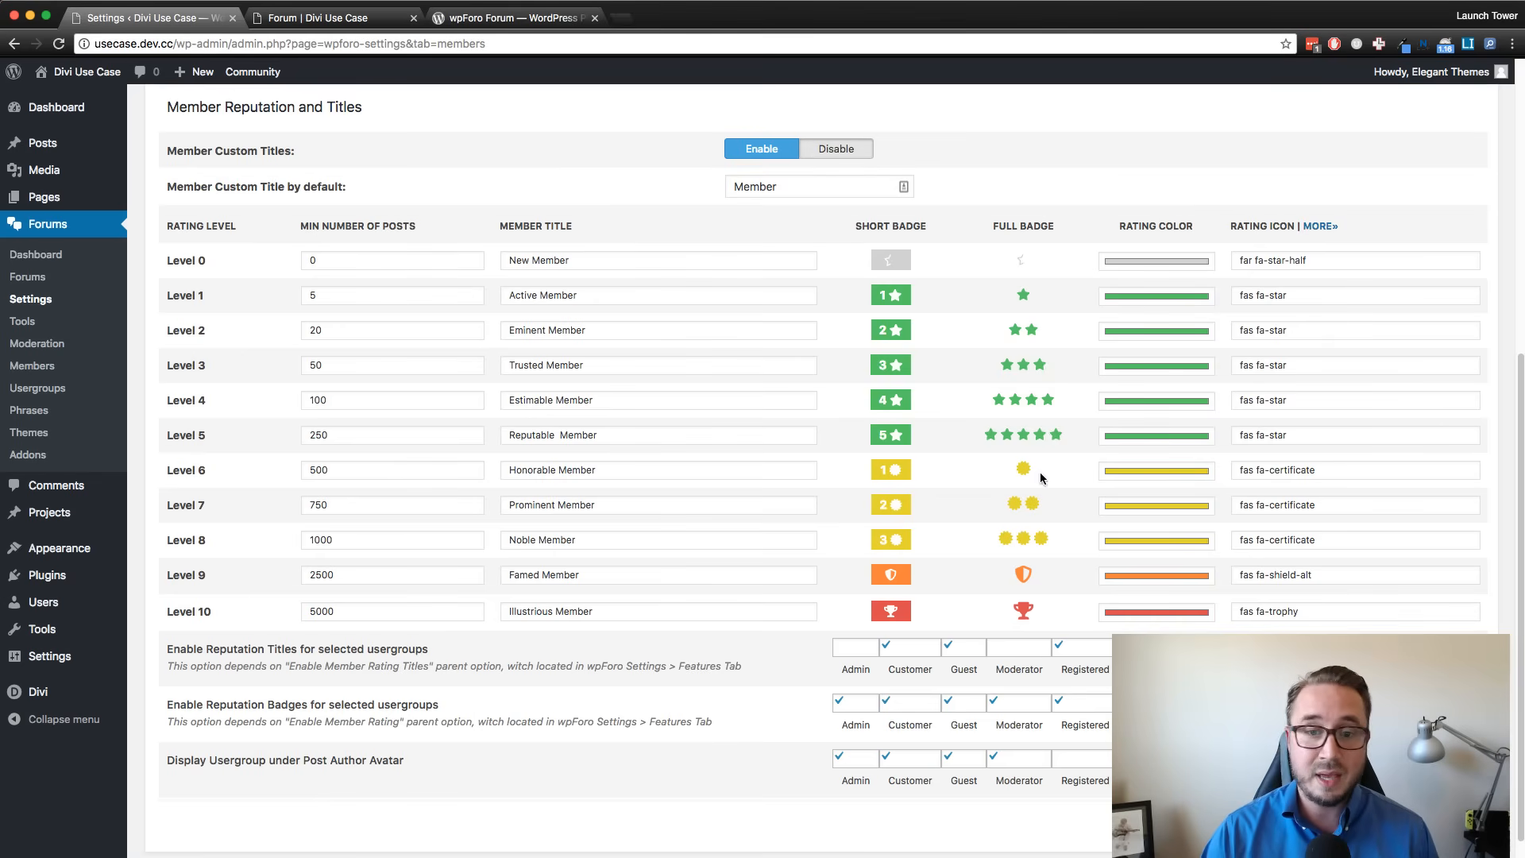
left_click_drag(1315, 260, 1240, 258)
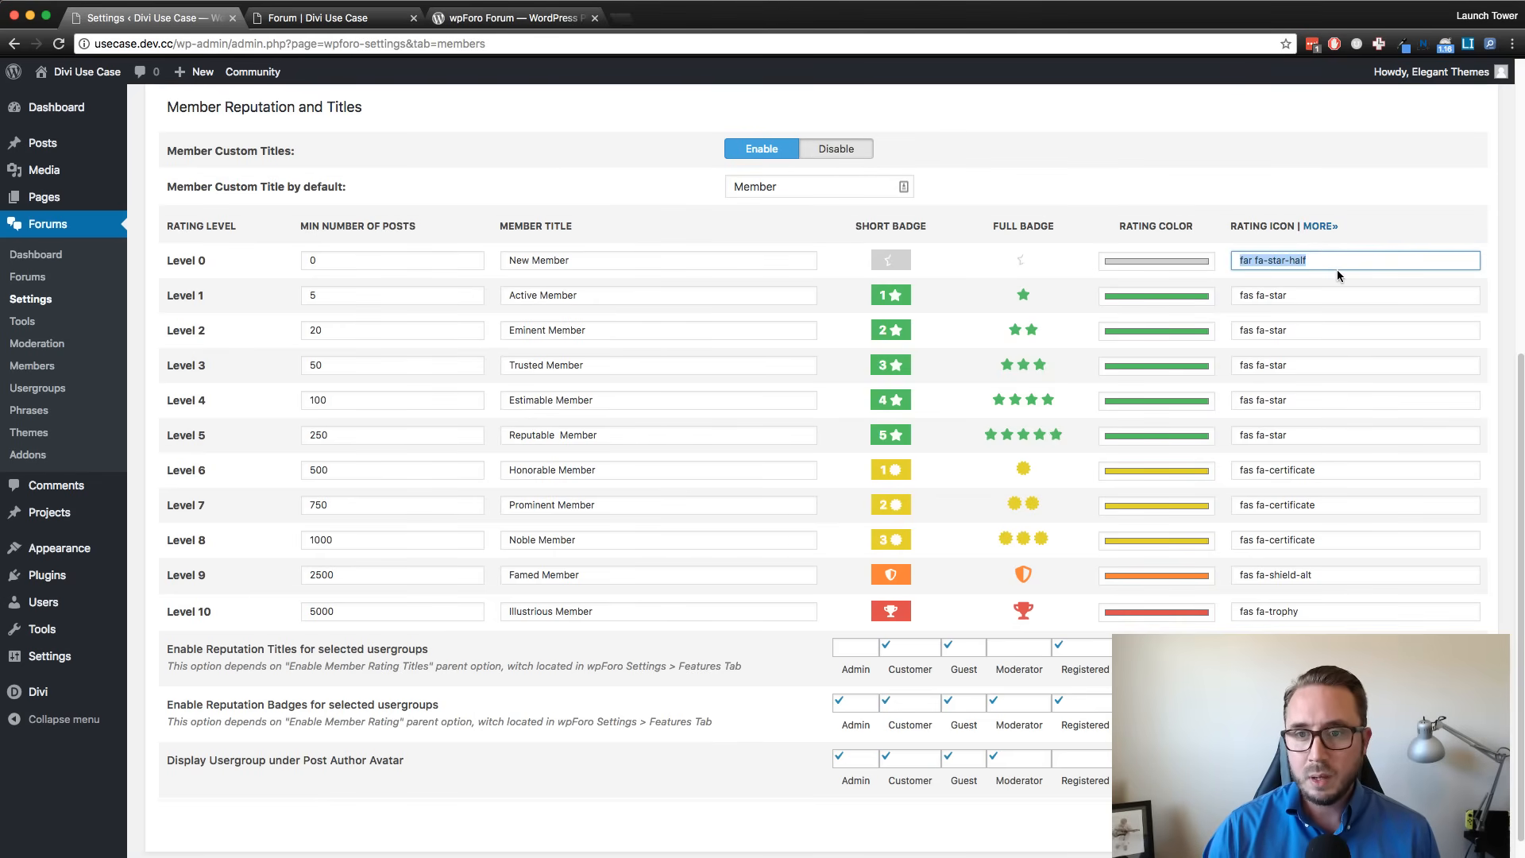
left_click(1378, 260)
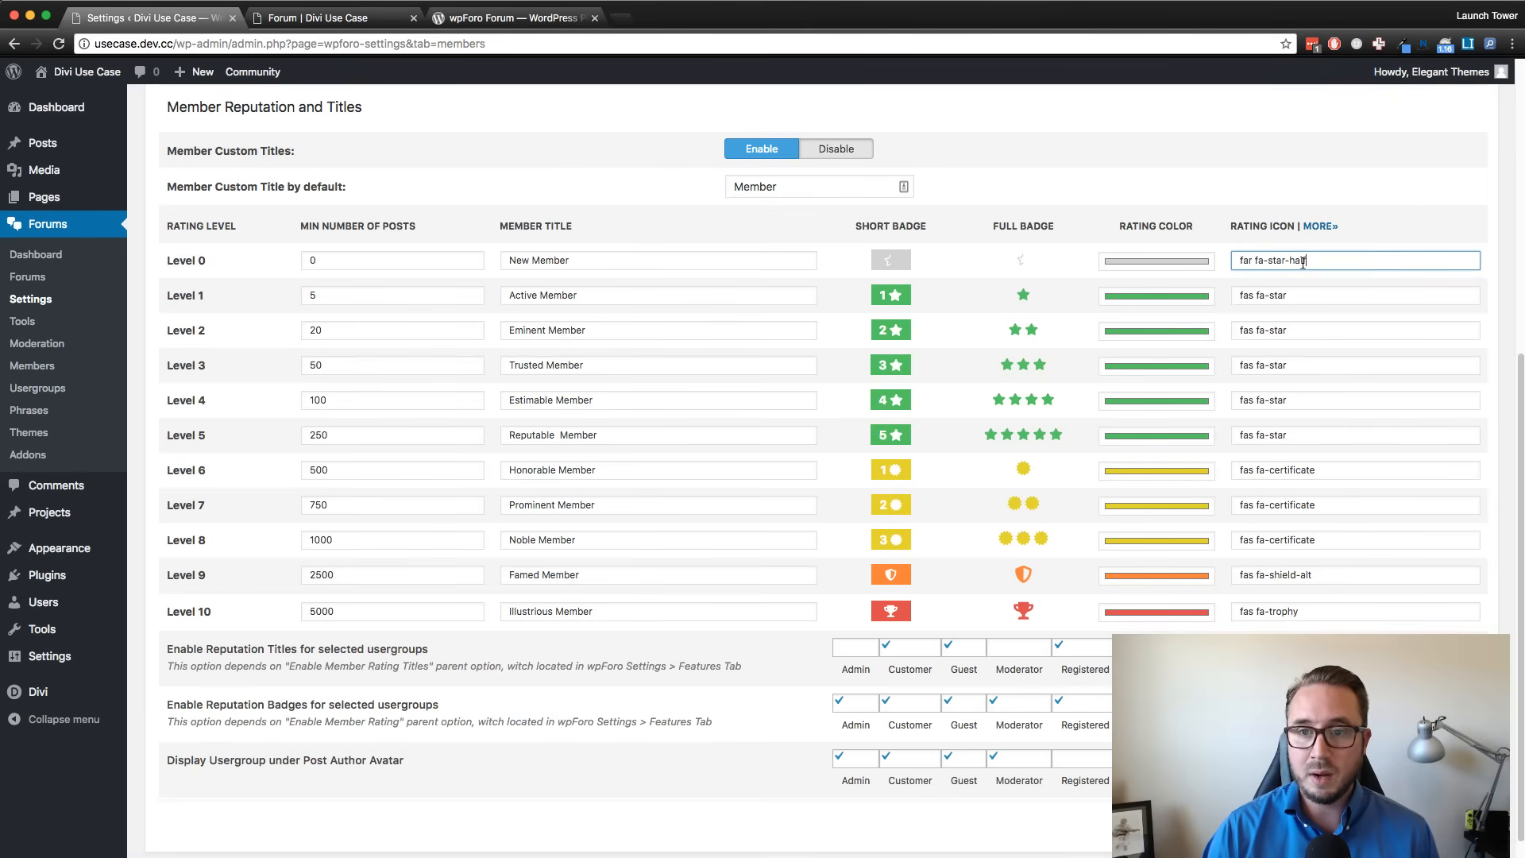
left_click_drag(1303, 263, 1228, 265)
left_click(1367, 387)
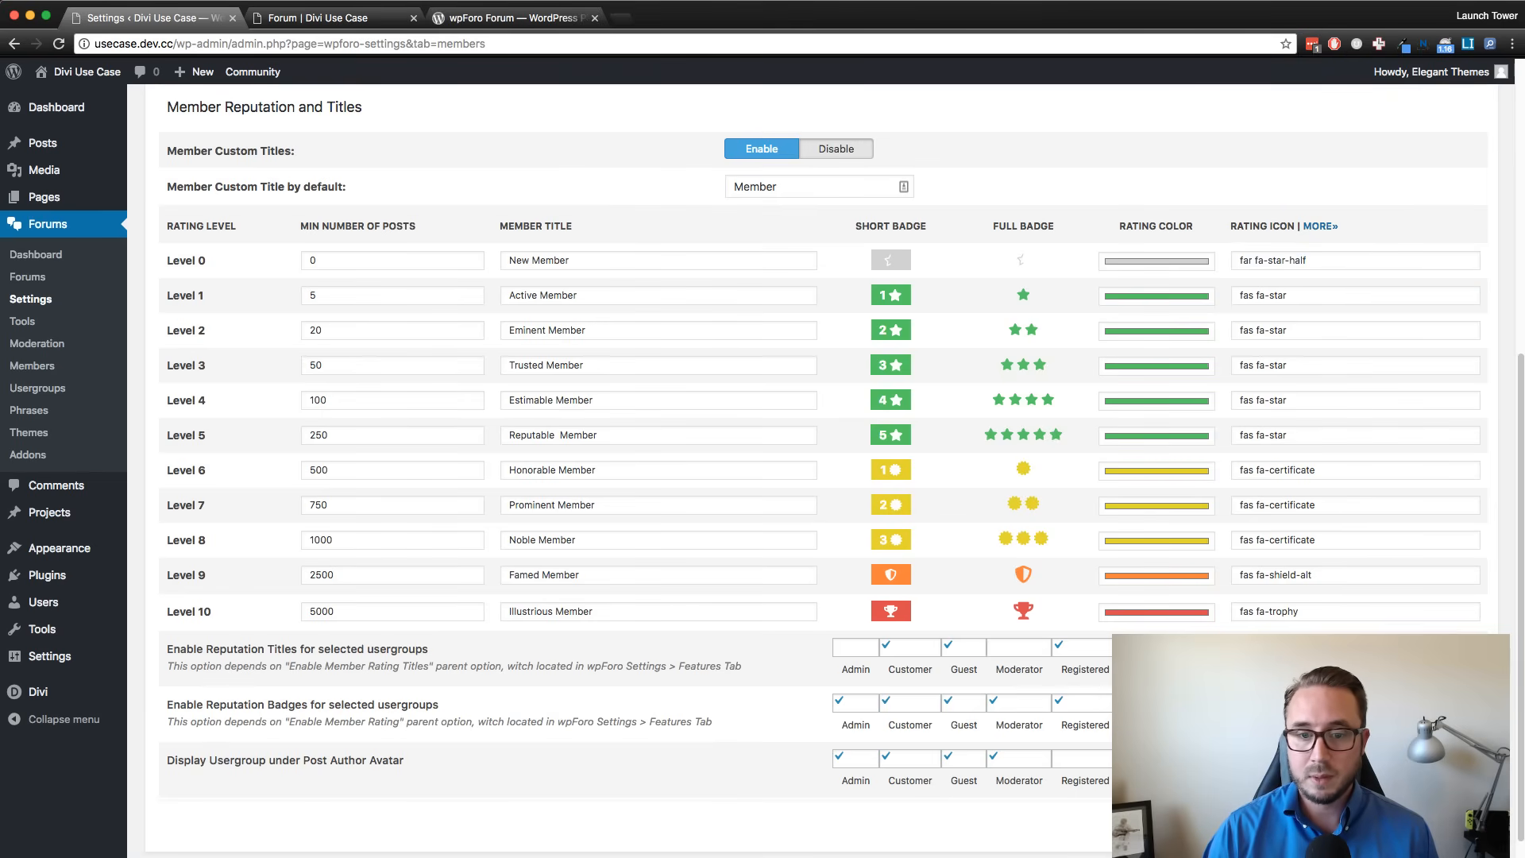
Examine the Level 8 rating row and the usergroup options for reputation titles, badges and avatar display.
left_click_drag(164, 540, 1188, 546)
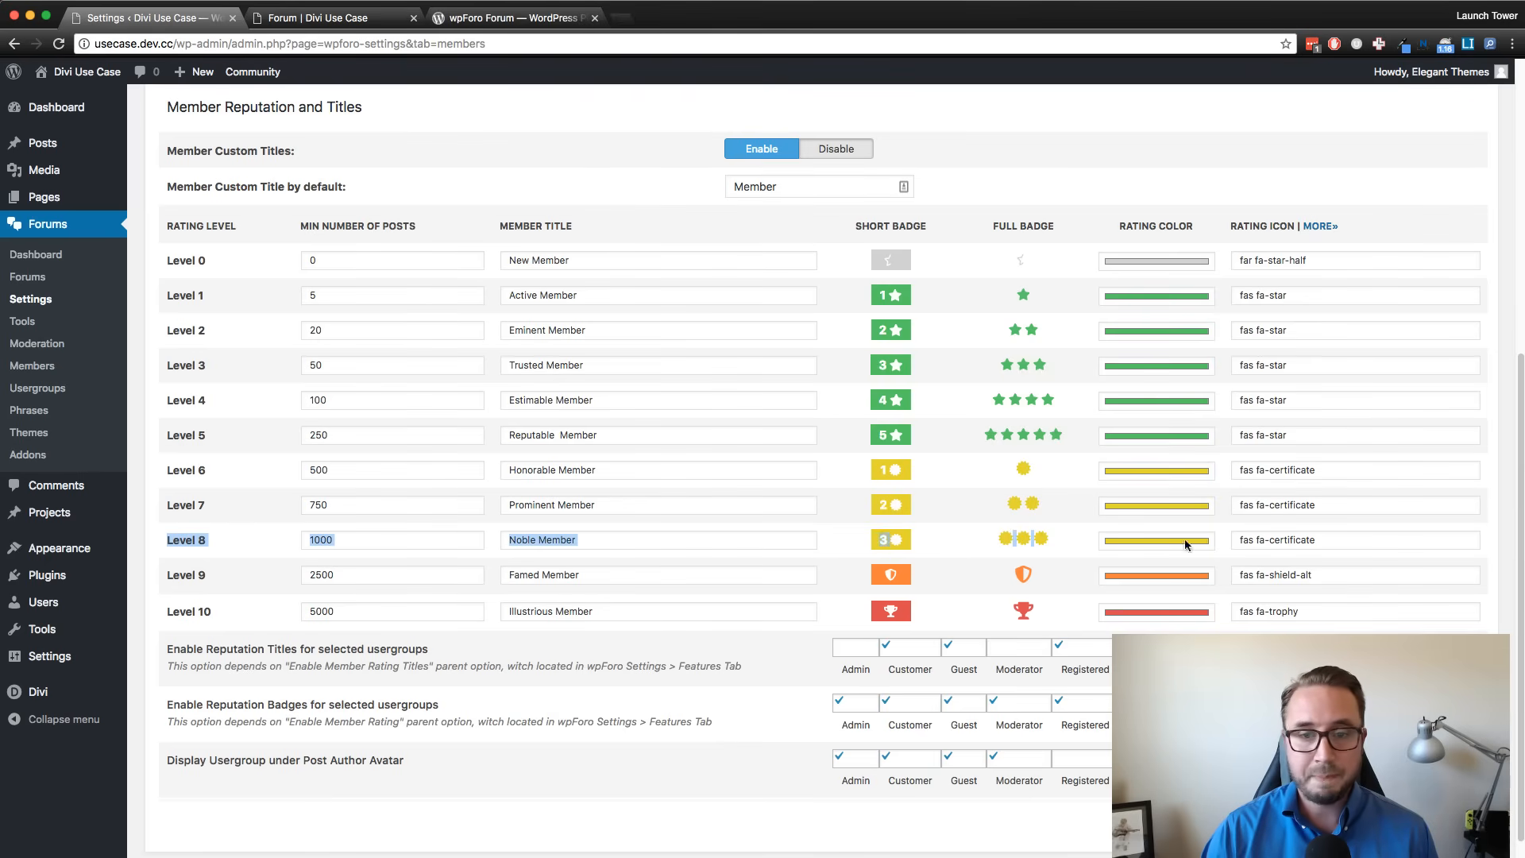
left_click(536, 705)
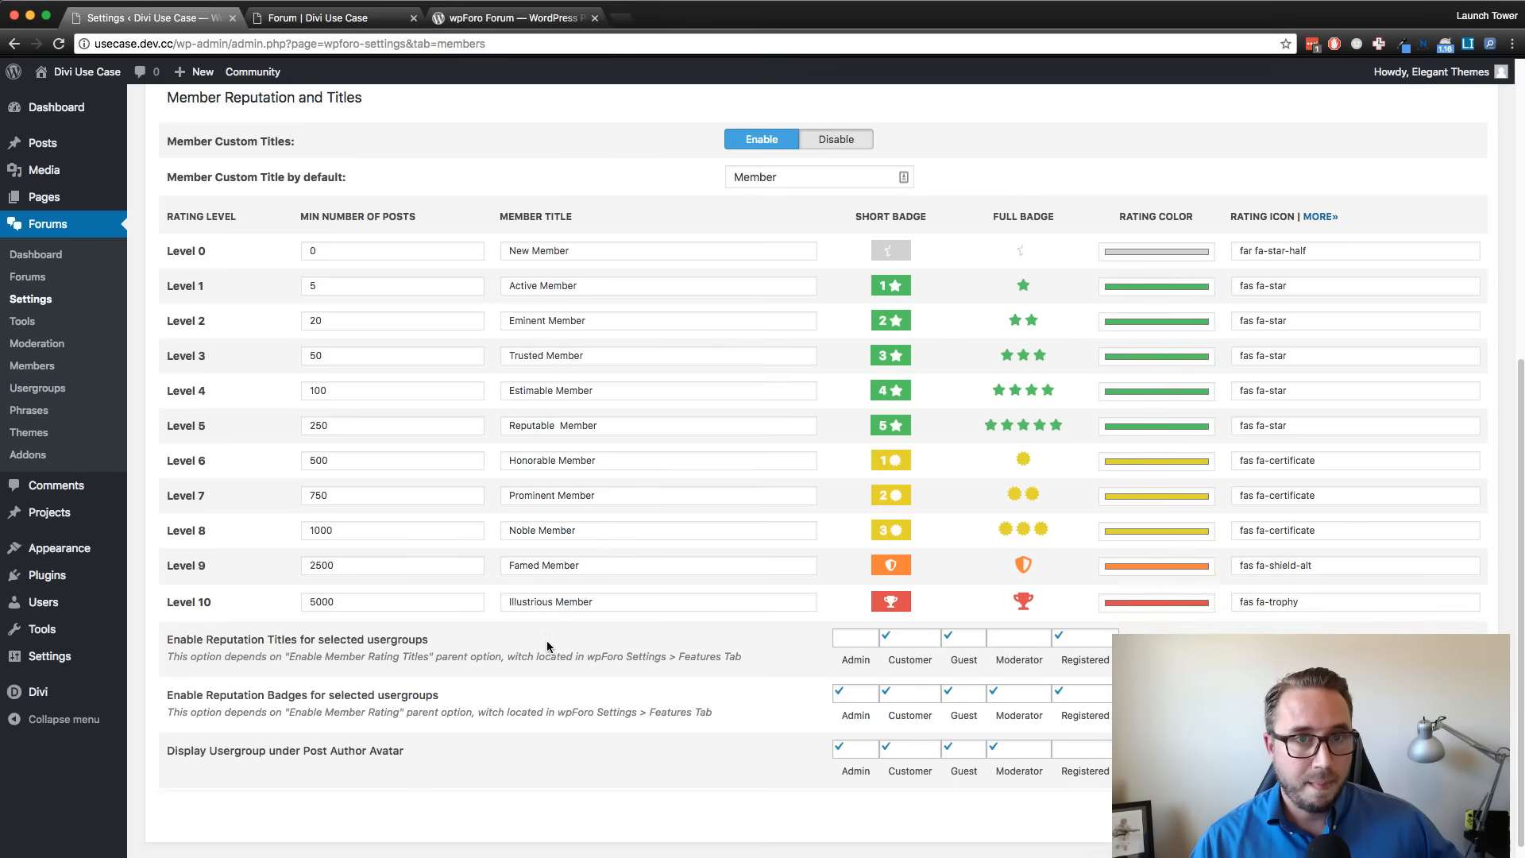
scroll(888, 86, "up", 1)
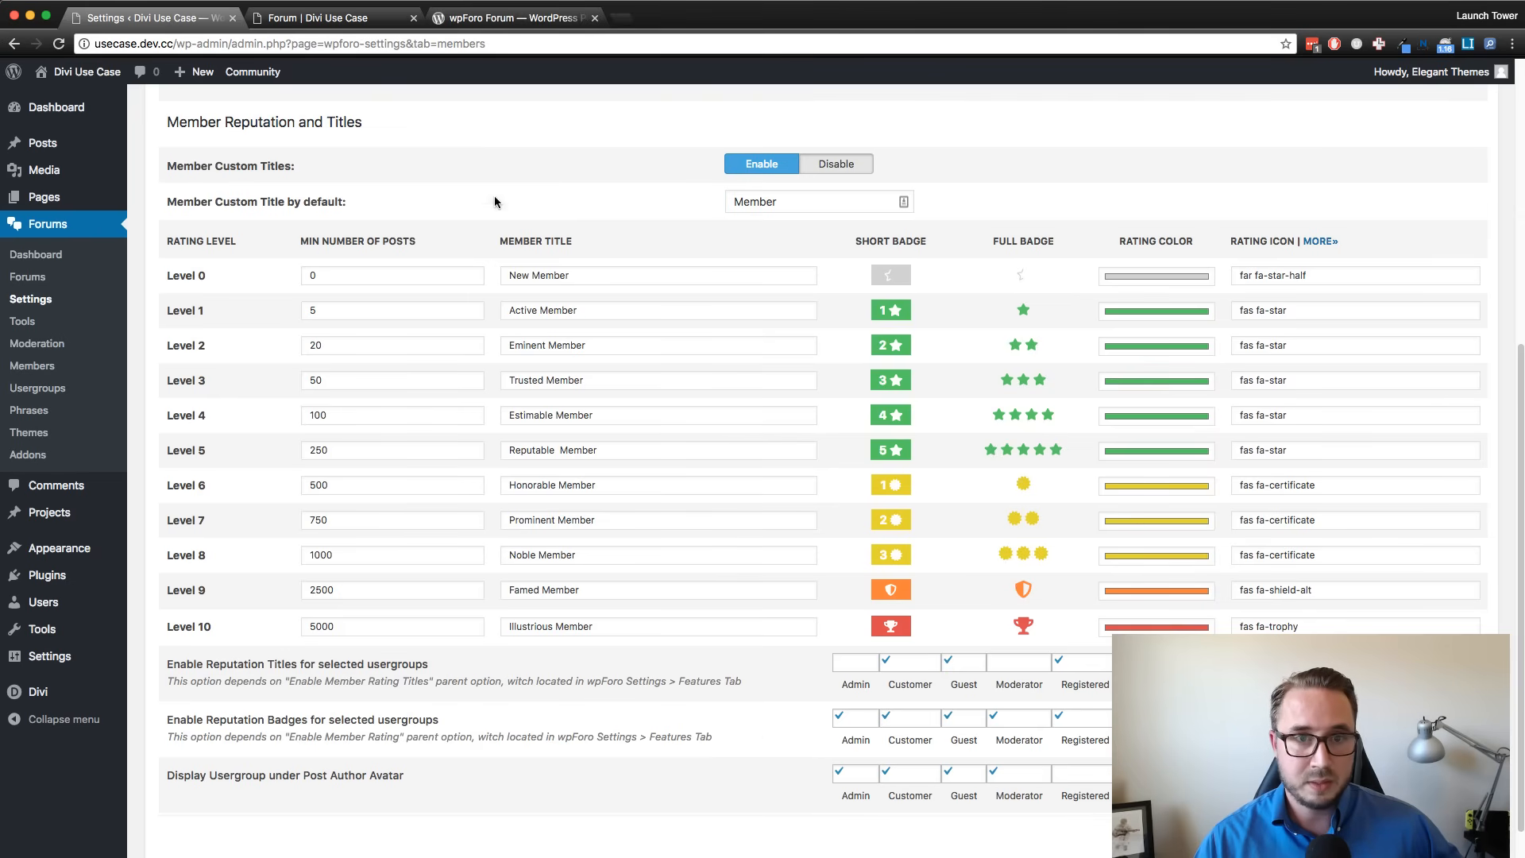
scroll(570, 417, "down", 3)
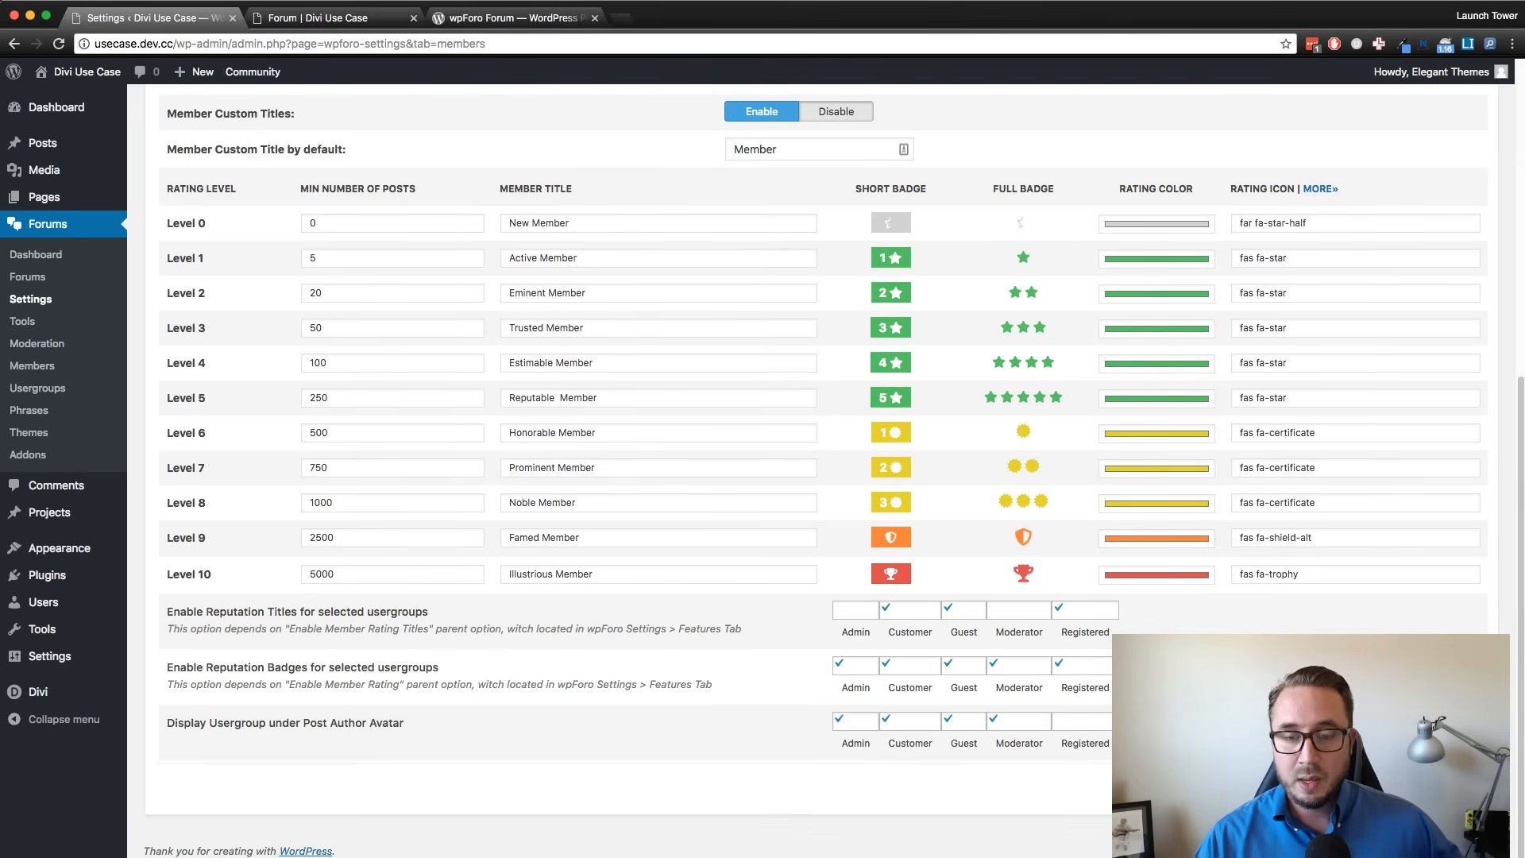
scroll(960, 688, "up", 10)
scroll(924, 630, "up", 3)
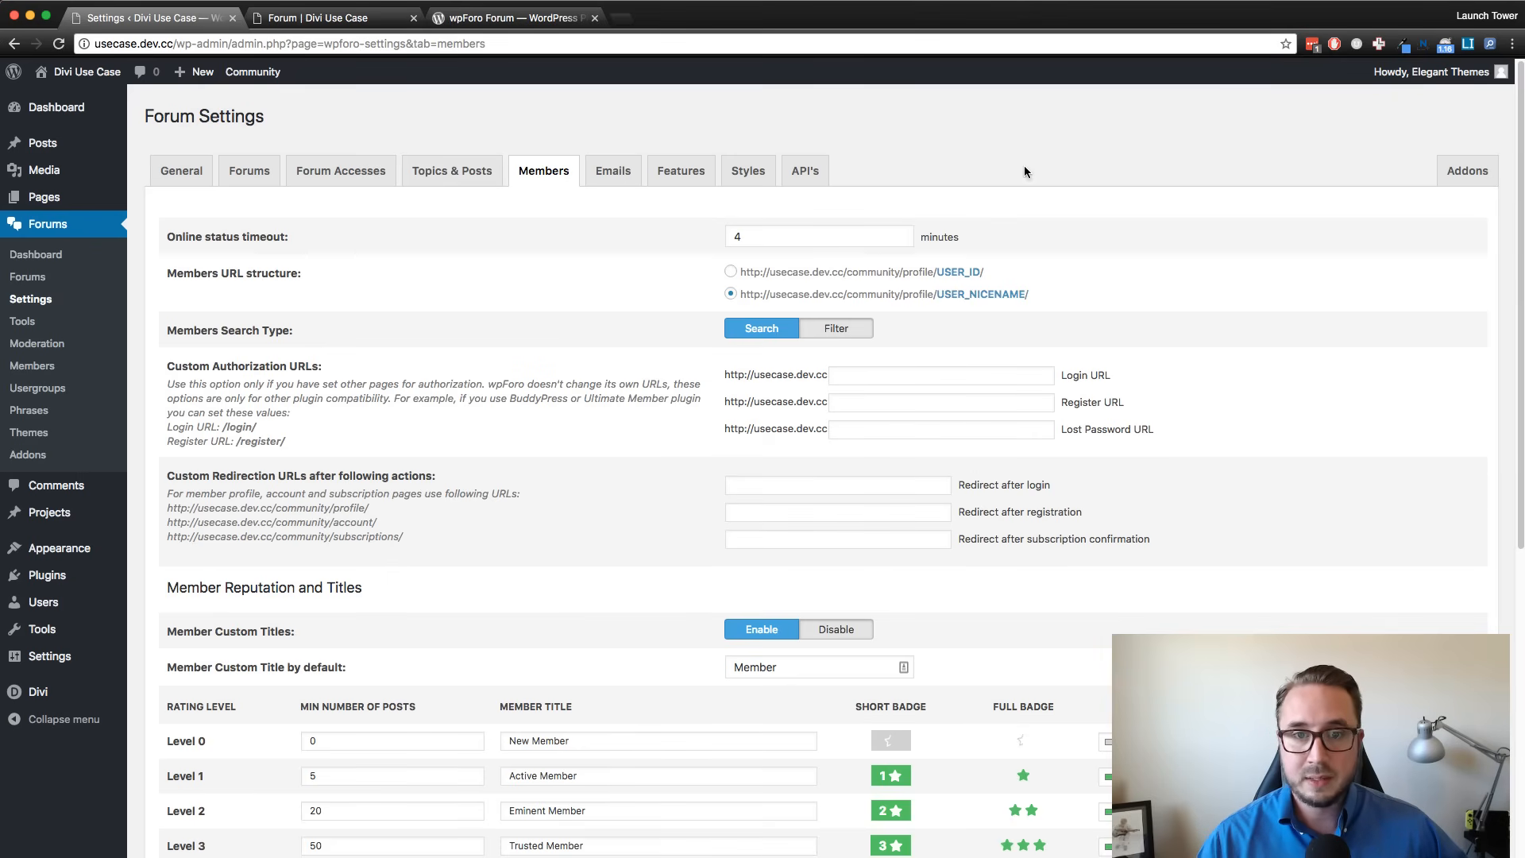
Review the Emails settings, including the sender and admin notification options and the subscription, post reporting and reset password messages.
left_click(606, 173)
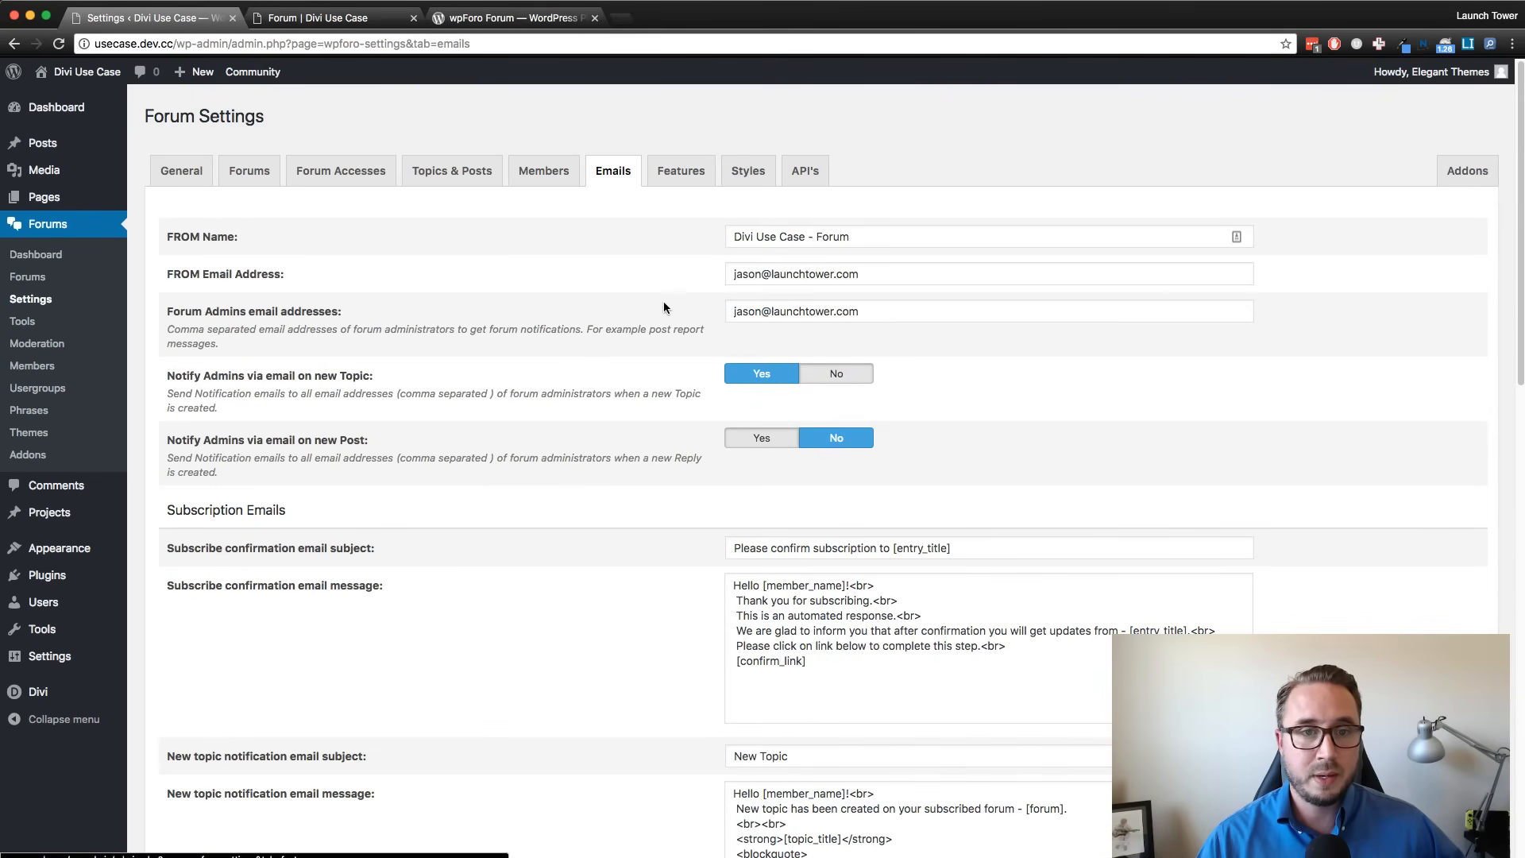
scroll(662, 302, "down", 3)
scroll(660, 308, "down", 15)
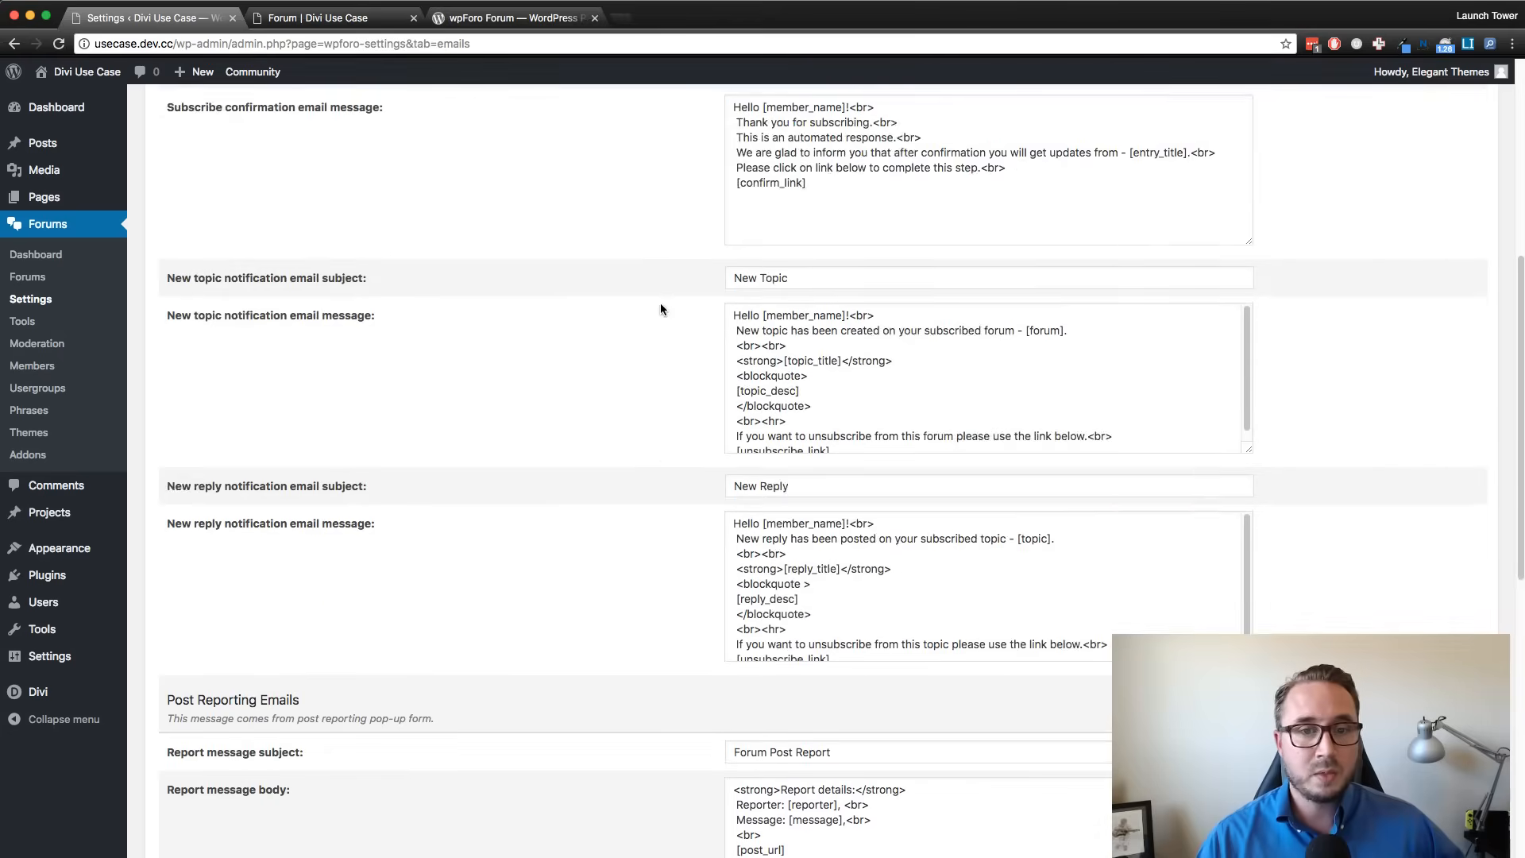
scroll(659, 309, "down", 8)
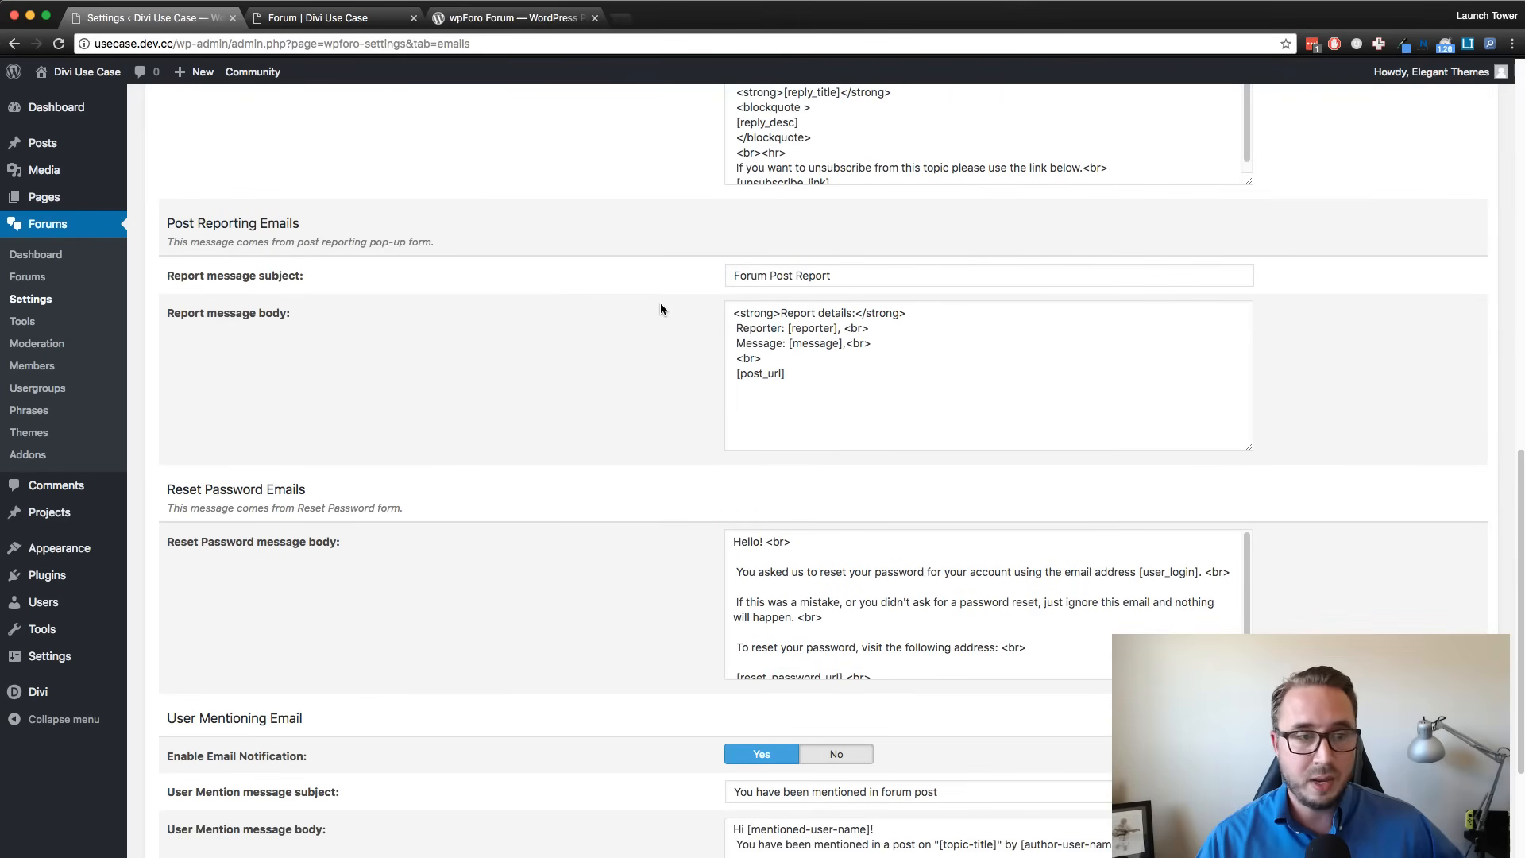
scroll(659, 310, "up", 10)
scroll(657, 311, "down", 13)
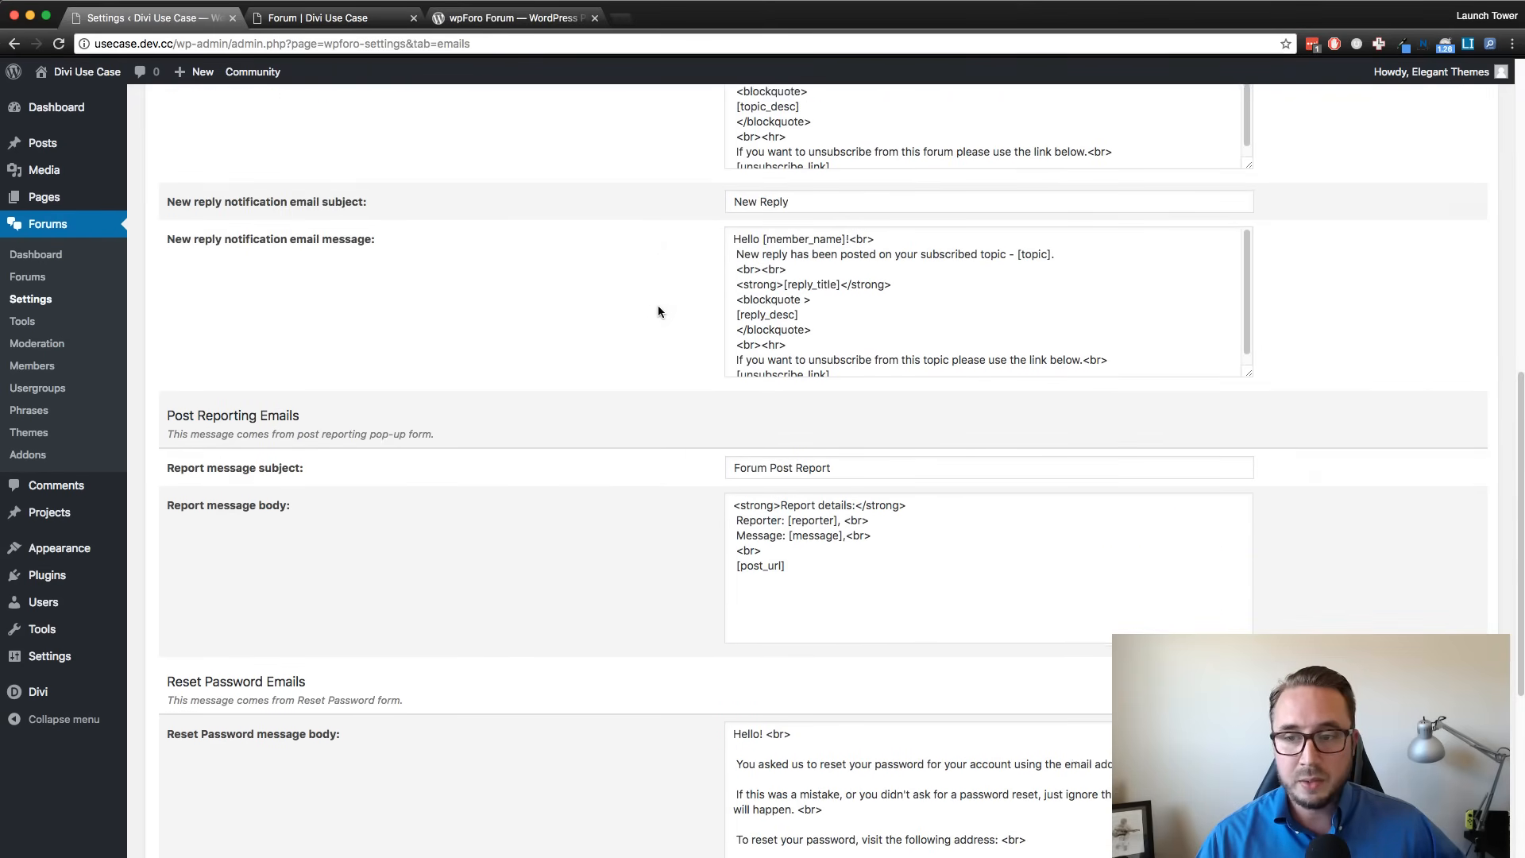
scroll(657, 312, "up", 15)
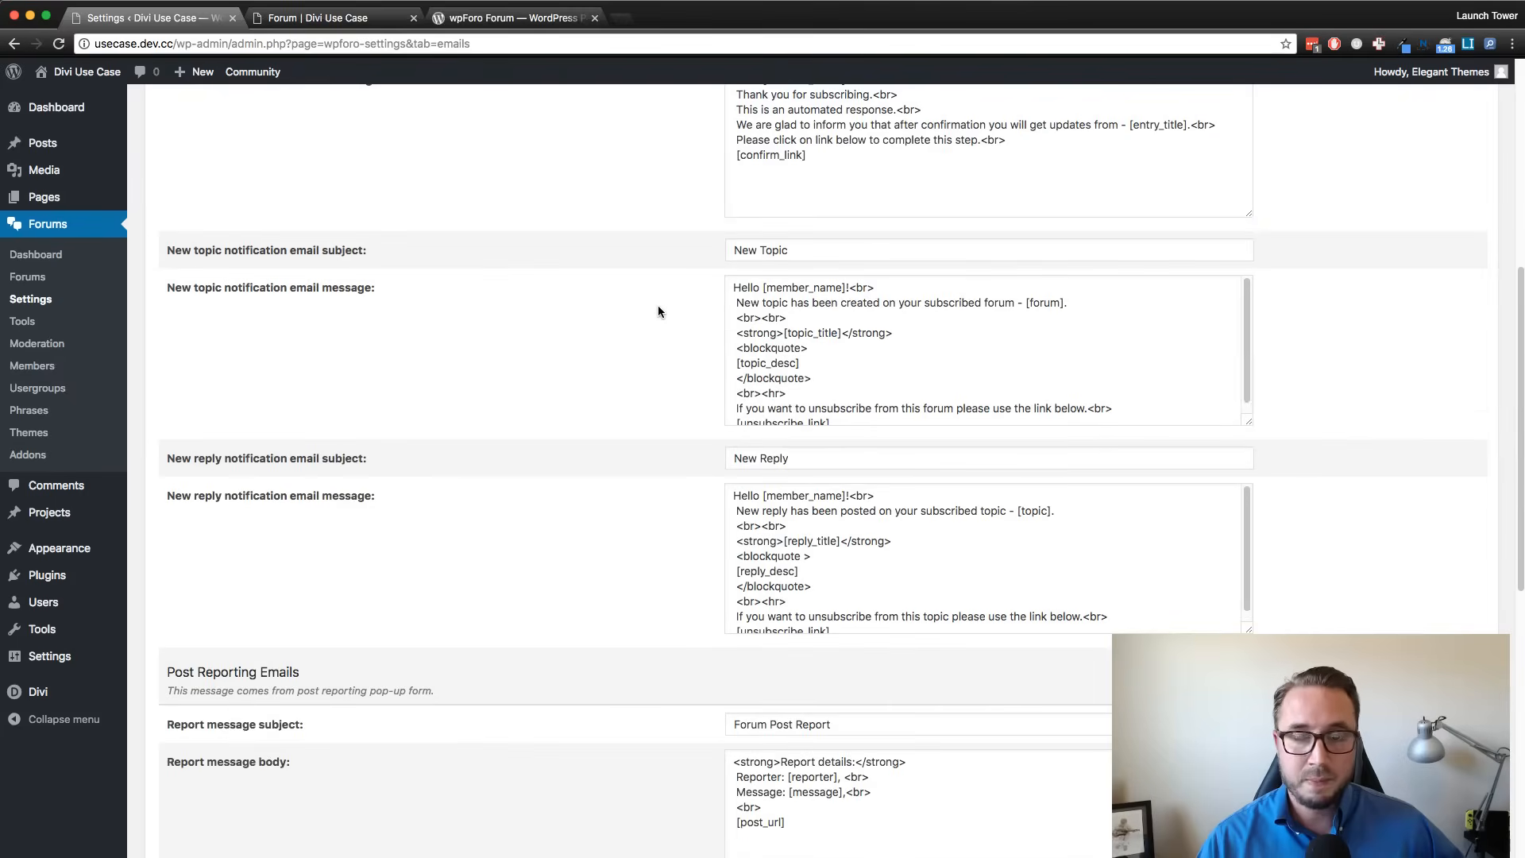
scroll(657, 311, "up", 3)
scroll(658, 310, "up", 8)
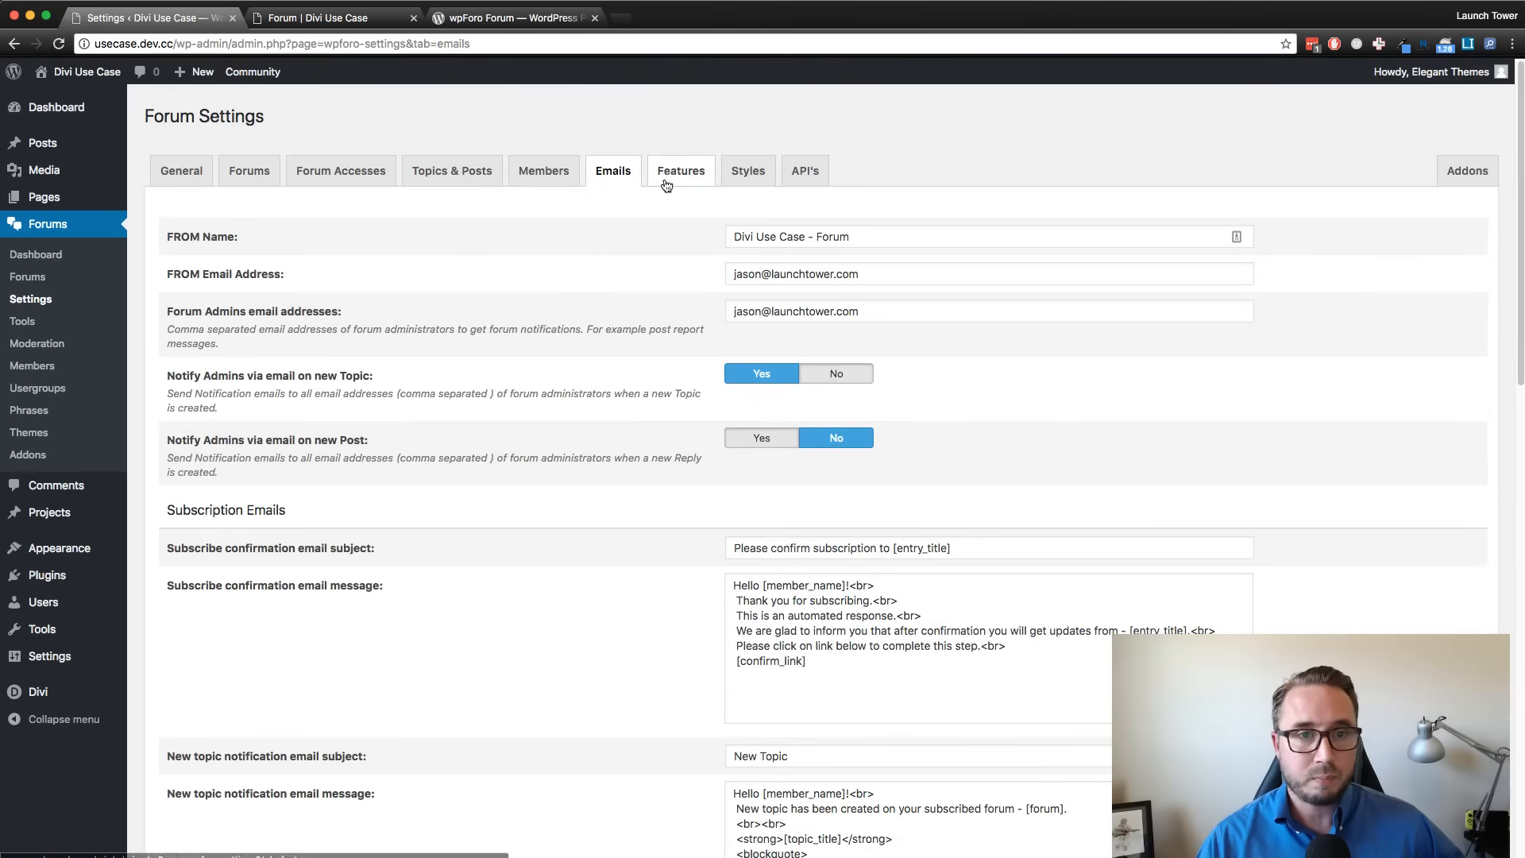
Review the Features settings, from the display and user registration options to the cache, SEO, subscription and debug switches.
left_click(666, 177)
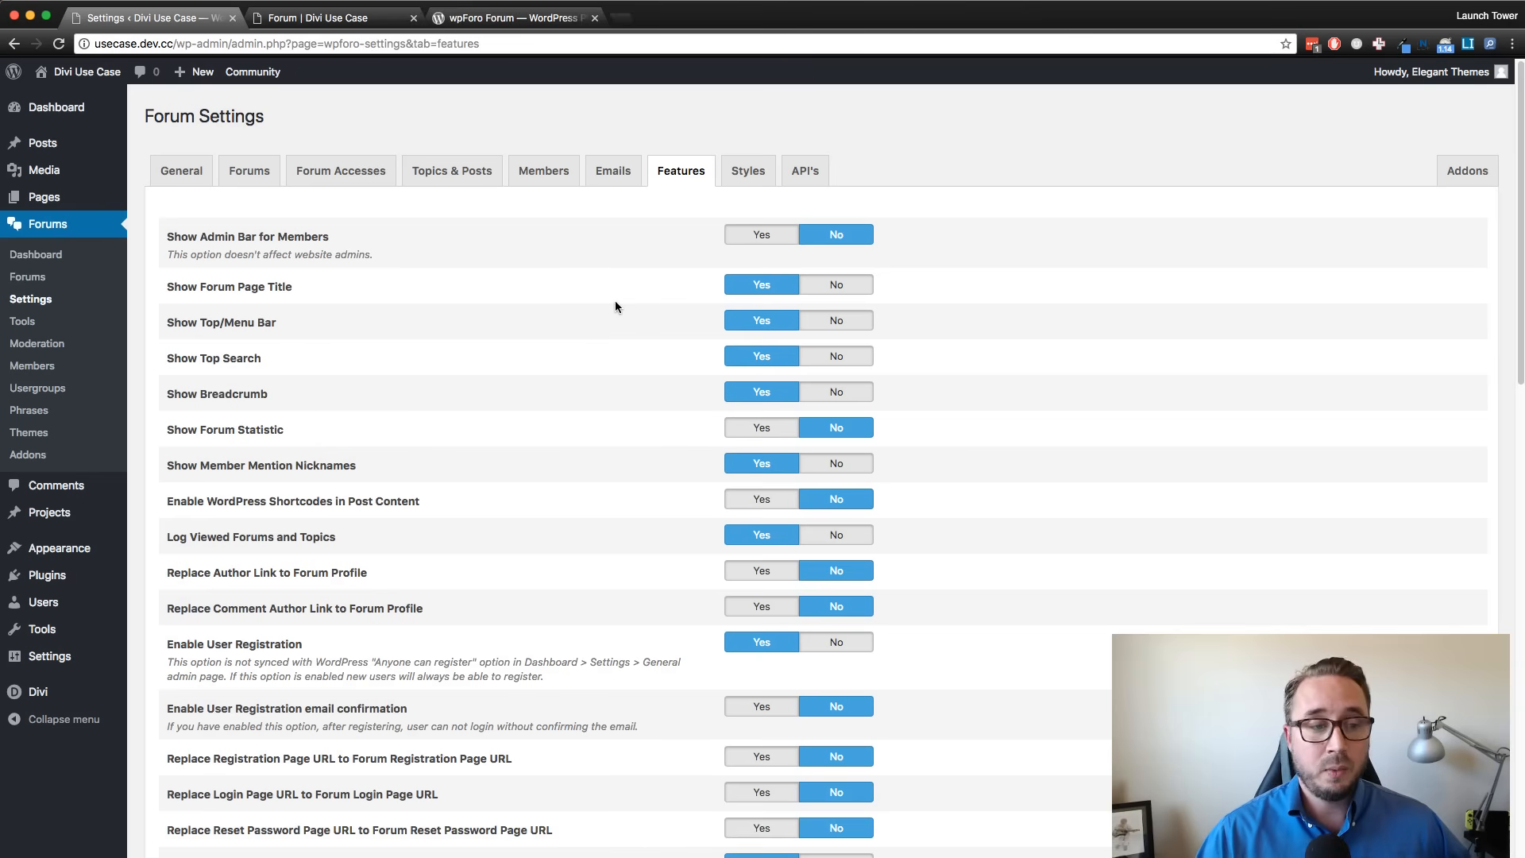
scroll(594, 314, "down", 2)
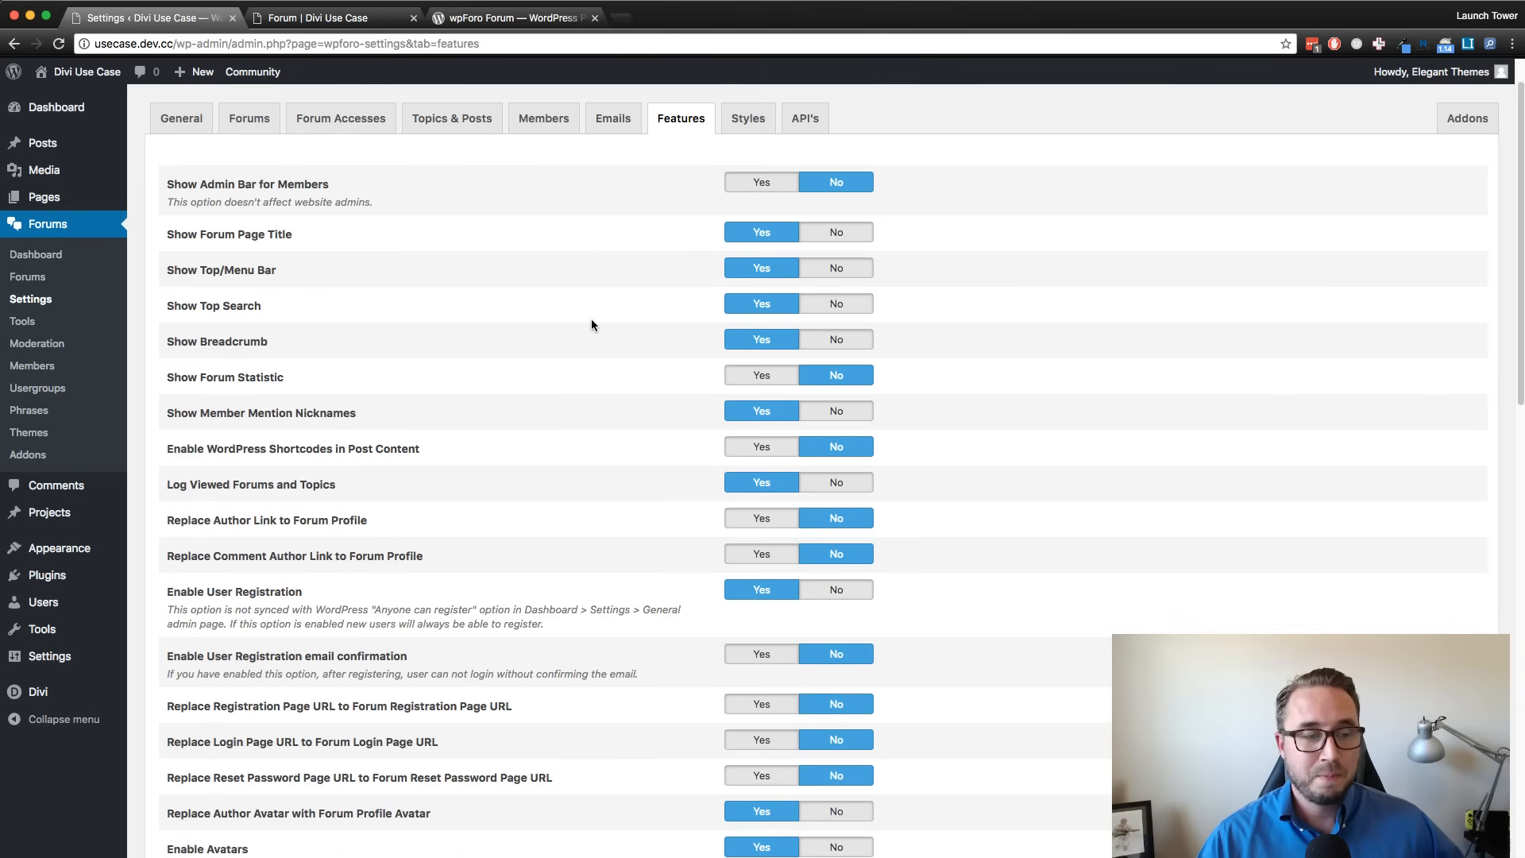
scroll(591, 324, "down", 5)
scroll(591, 324, "down", 7)
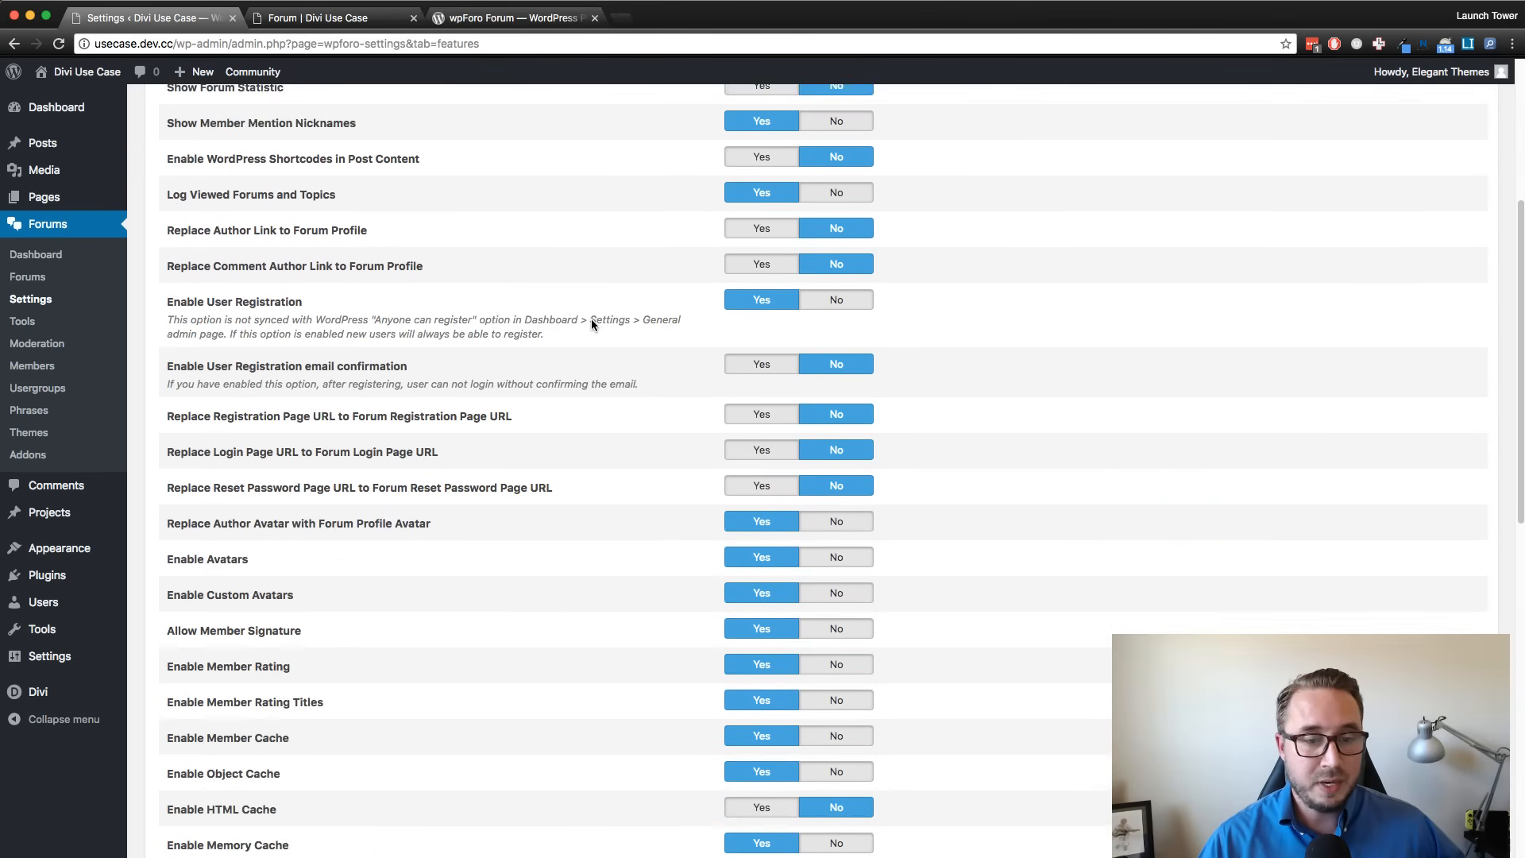
scroll(591, 324, "up", 5)
scroll(590, 324, "down", 8)
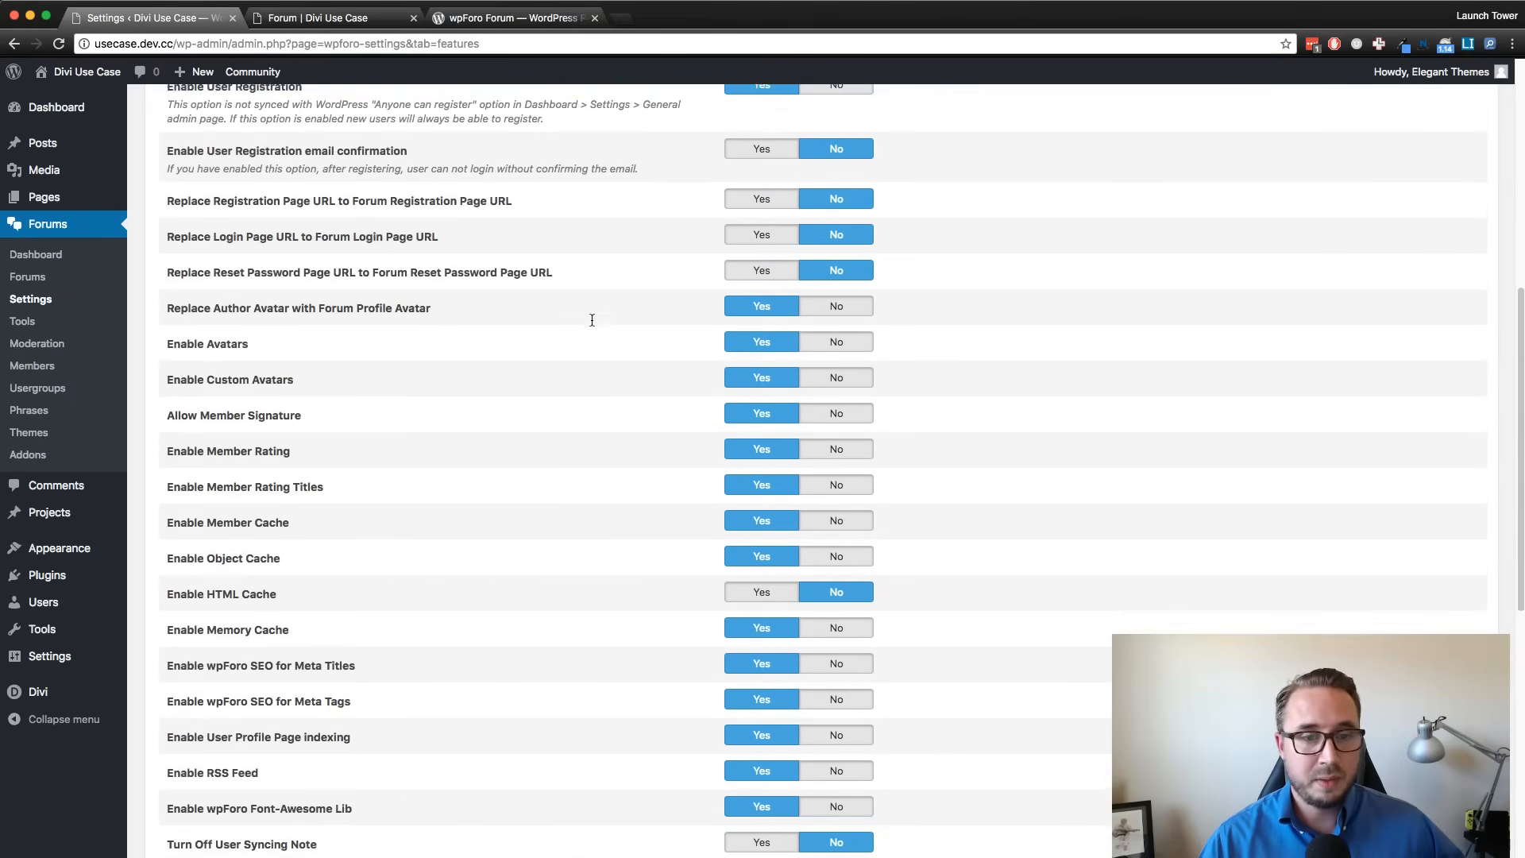
scroll(591, 325, "down", 10)
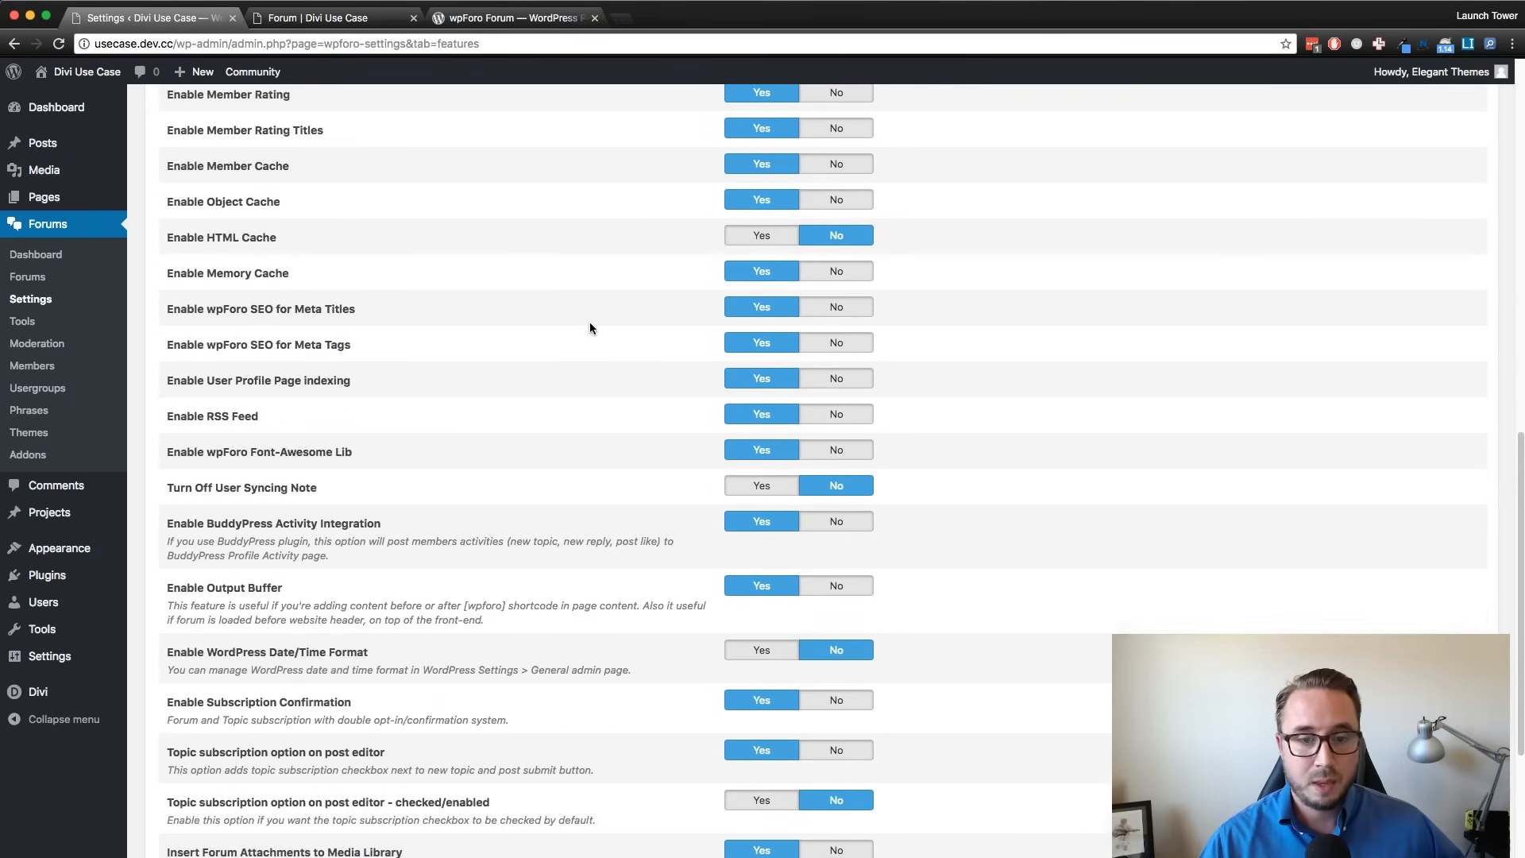
scroll(589, 328, "down", 4)
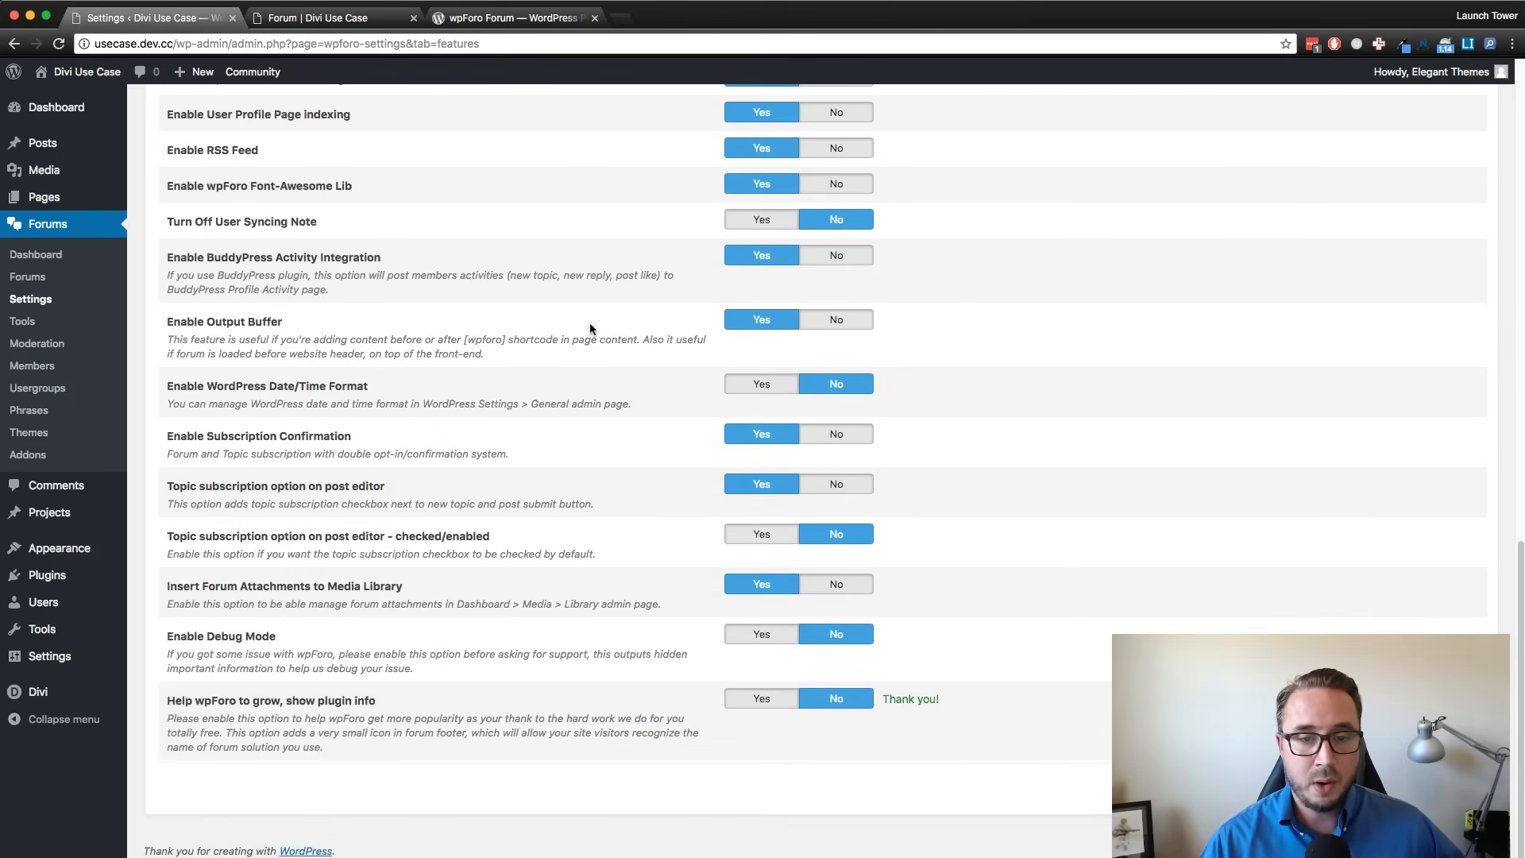
Highlight the Features display options from Show Admin Bar for Members through Show Forum Statistic.
scroll(590, 328, "up", 20)
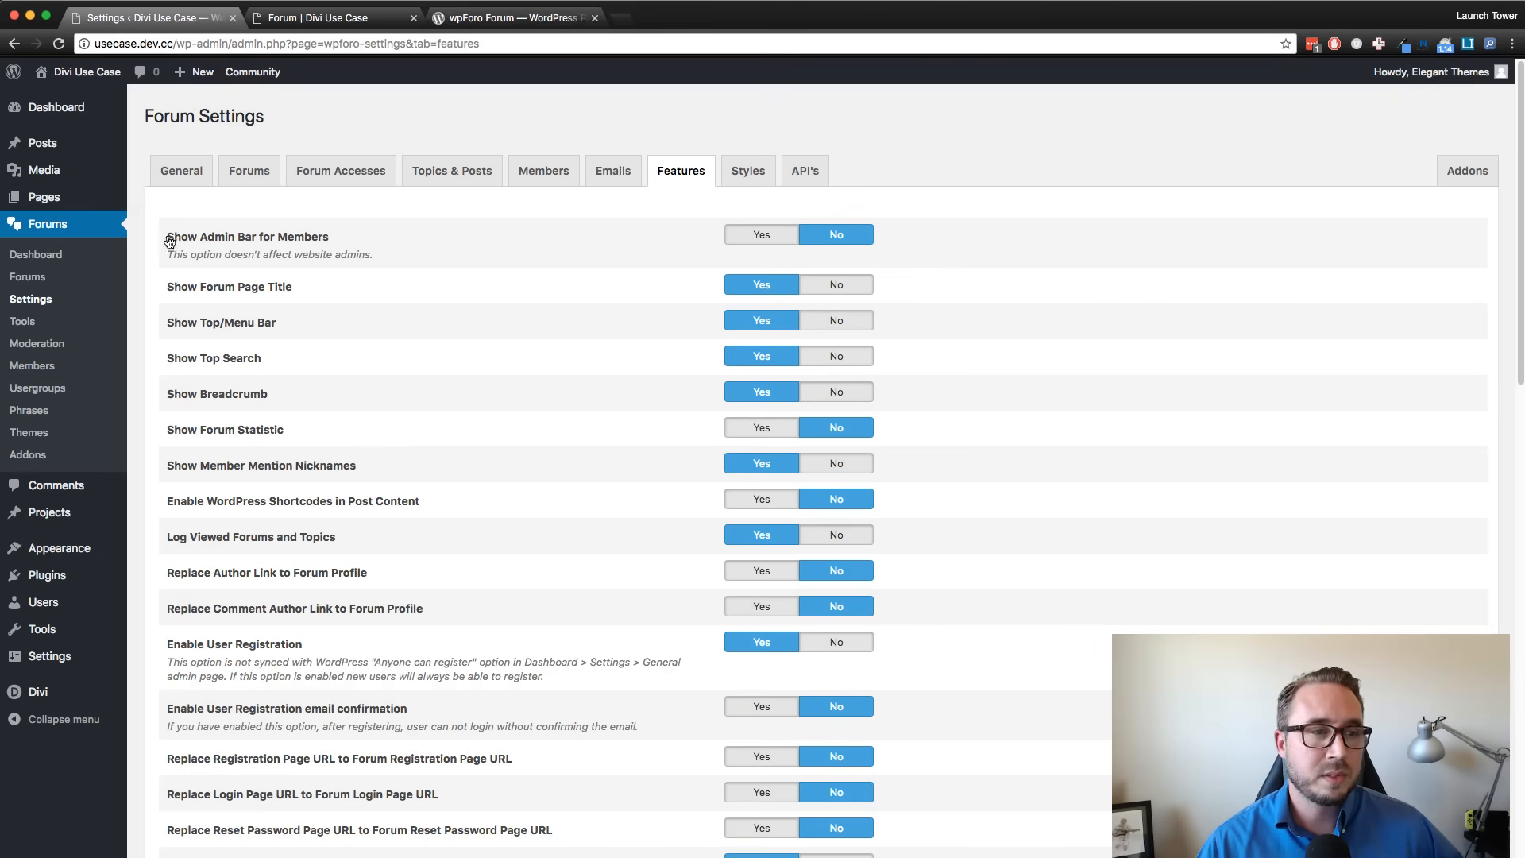
left_click_drag(169, 238, 327, 447)
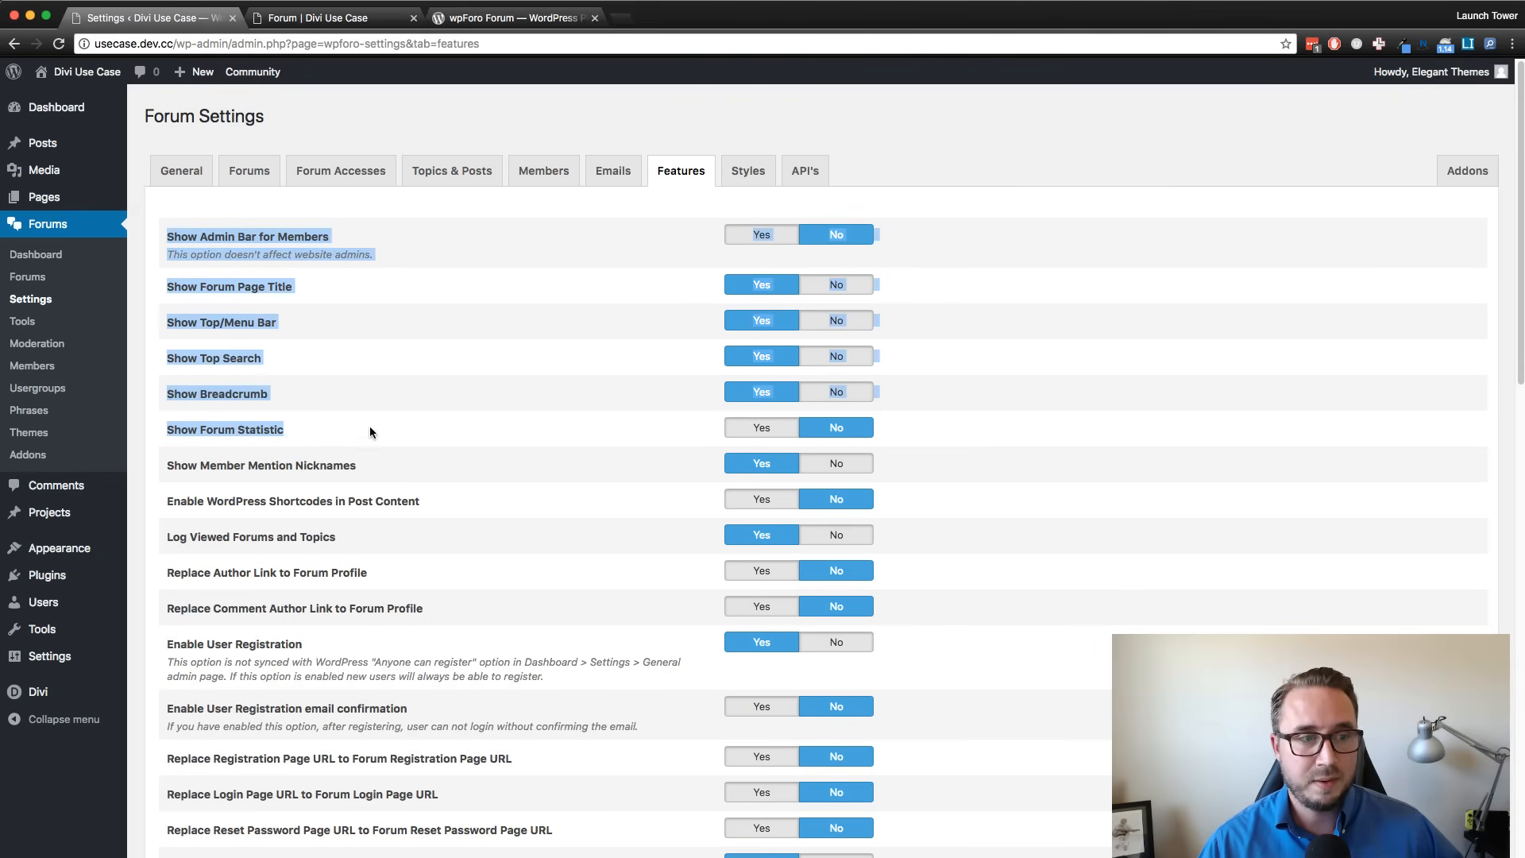
left_click_drag(131, 403, 930, 432)
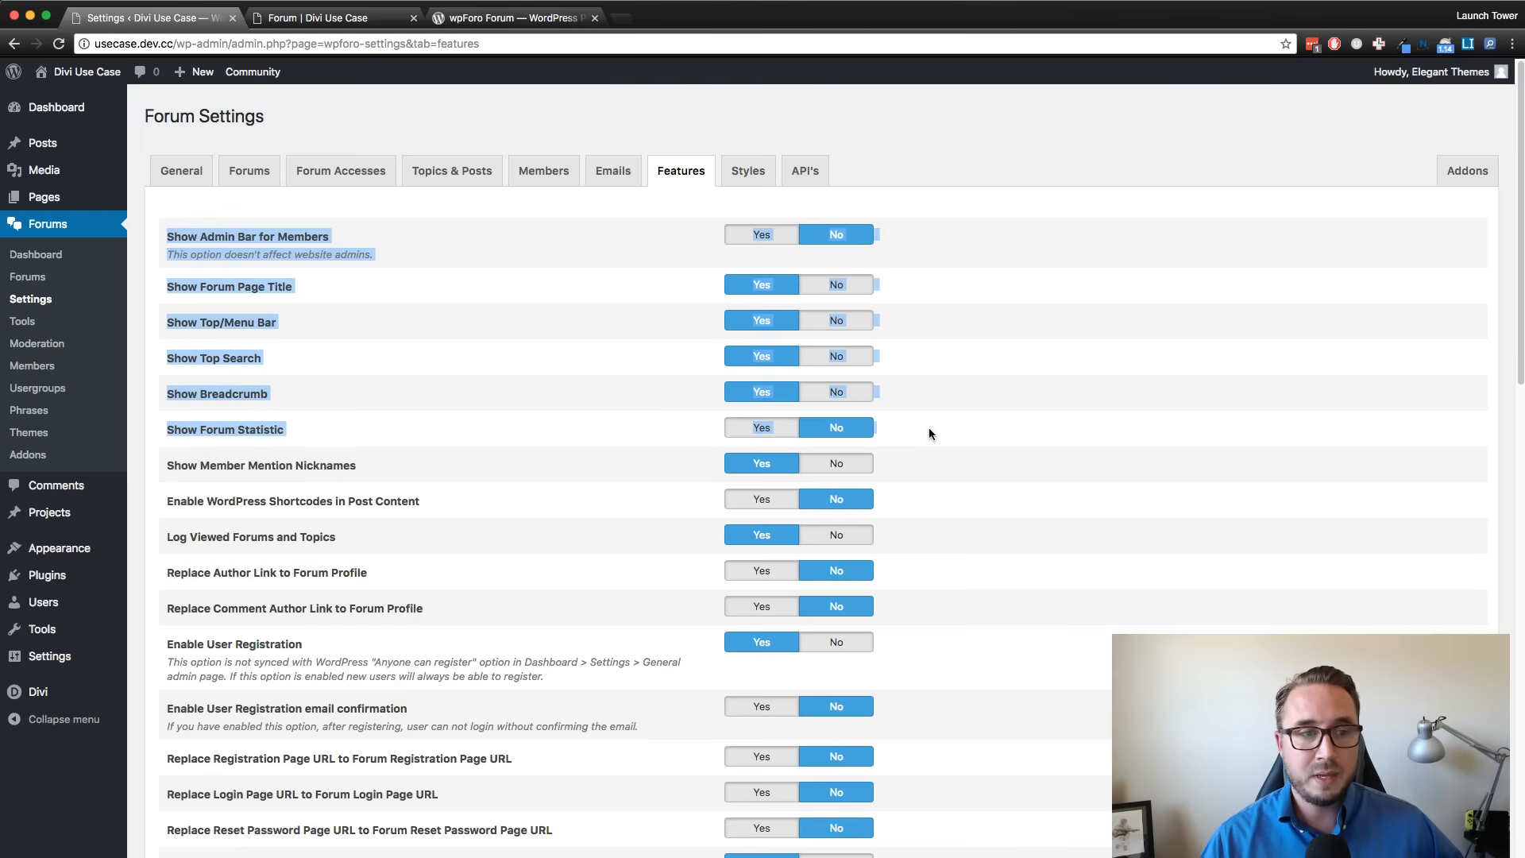
Turn on Show Forum Statistic in the Features settings and save the options.
left_click(964, 222)
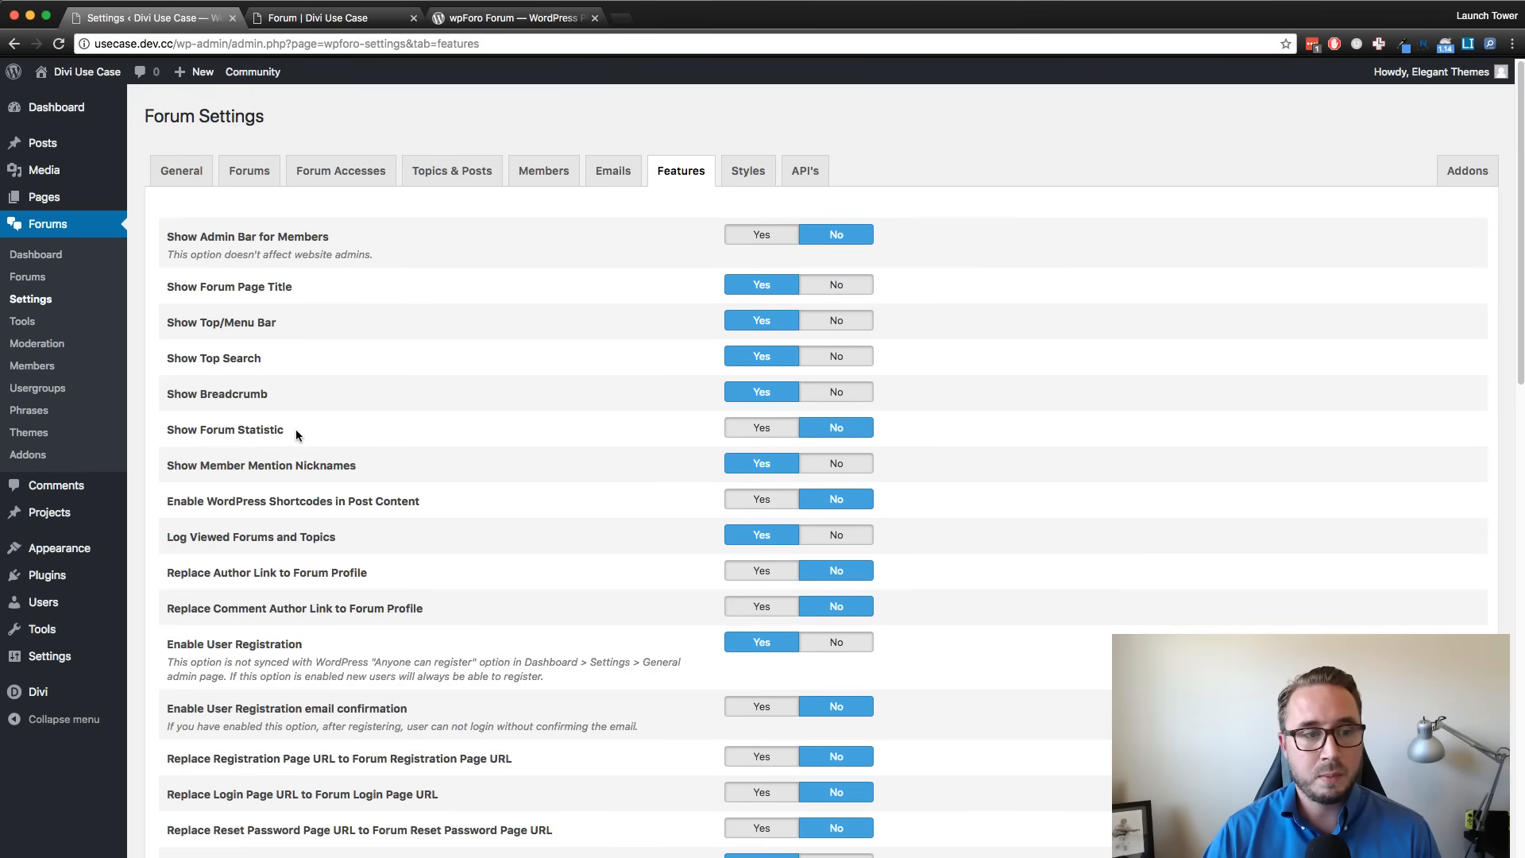
left_click_drag(286, 429, 161, 427)
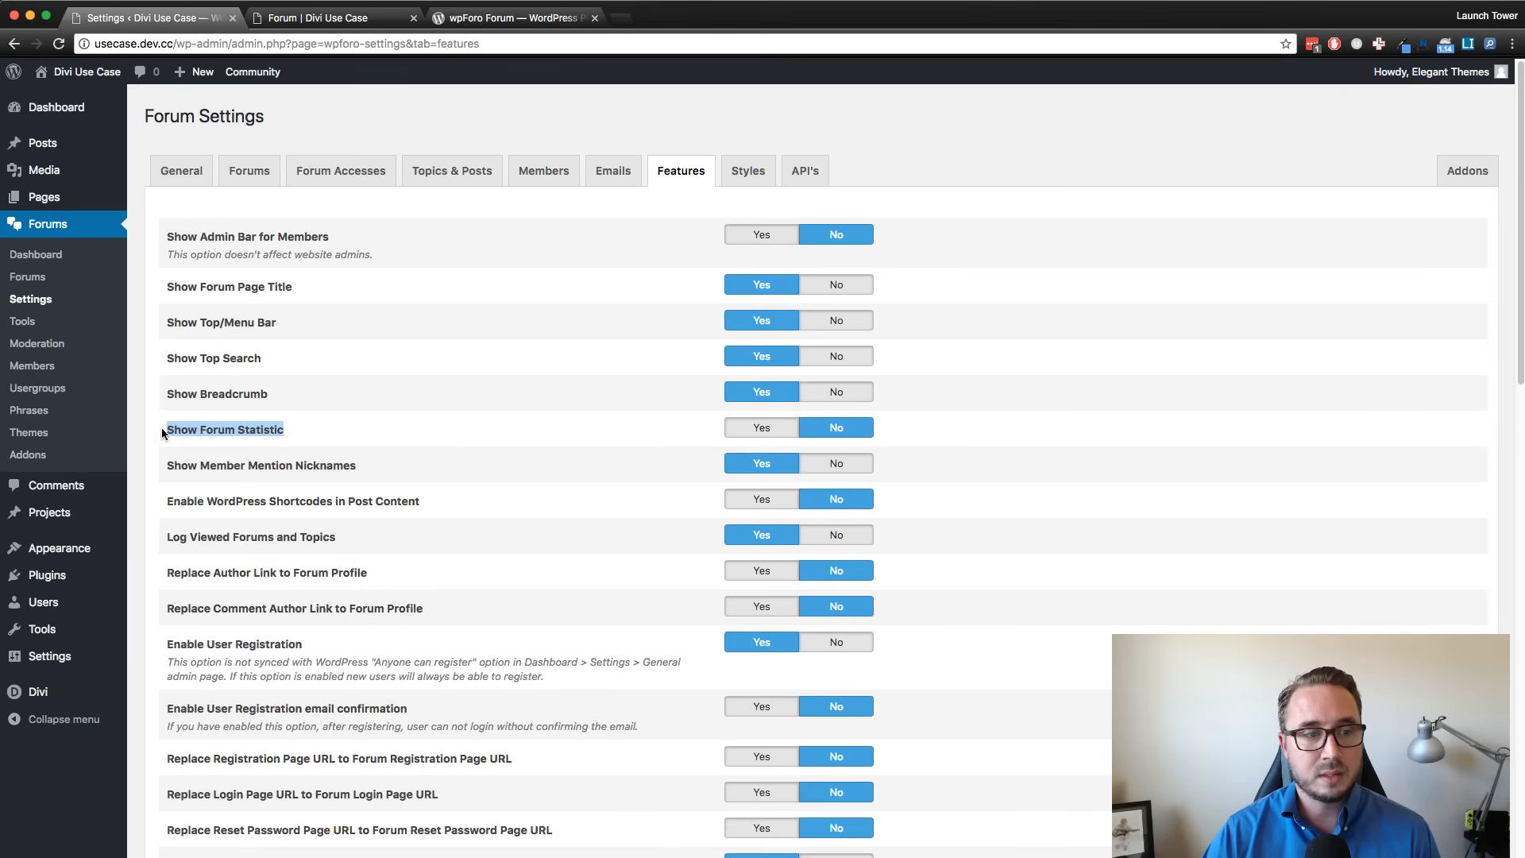
left_click(296, 433)
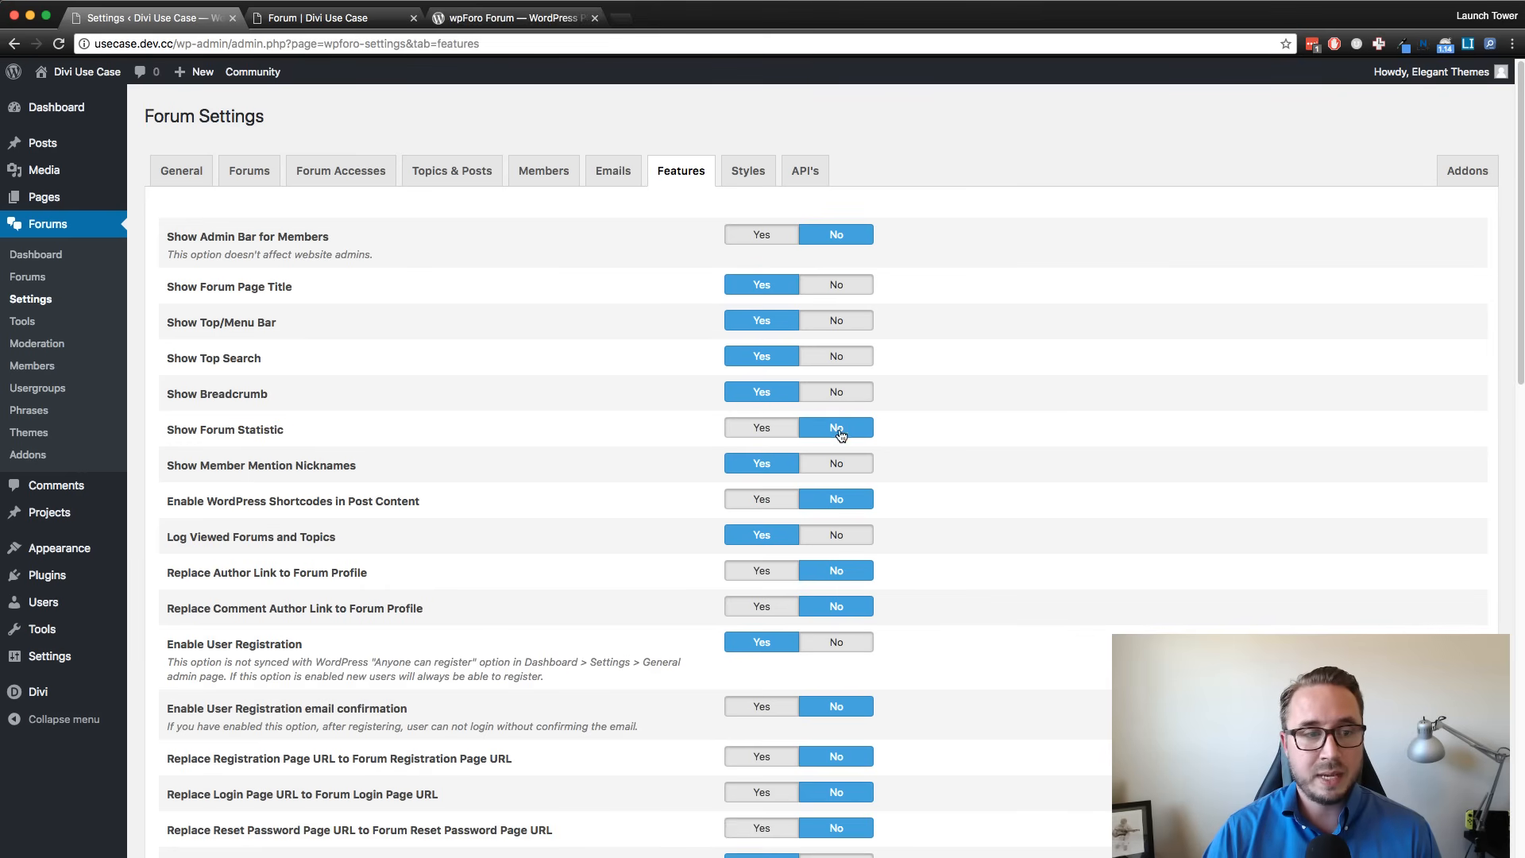
left_click(763, 433)
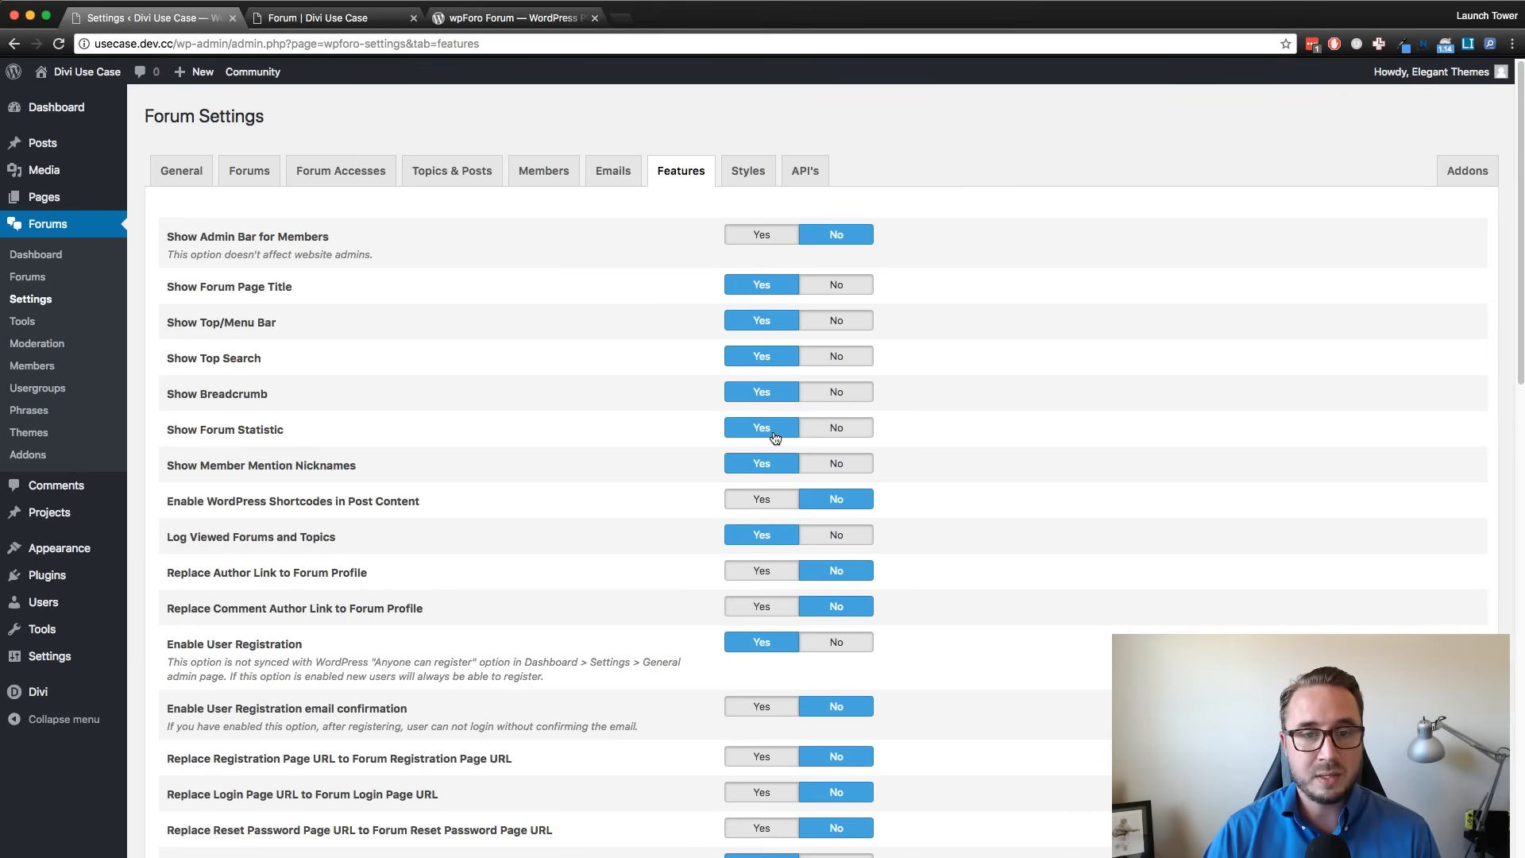
scroll(998, 415, "down", 7)
scroll(998, 412, "down", 8)
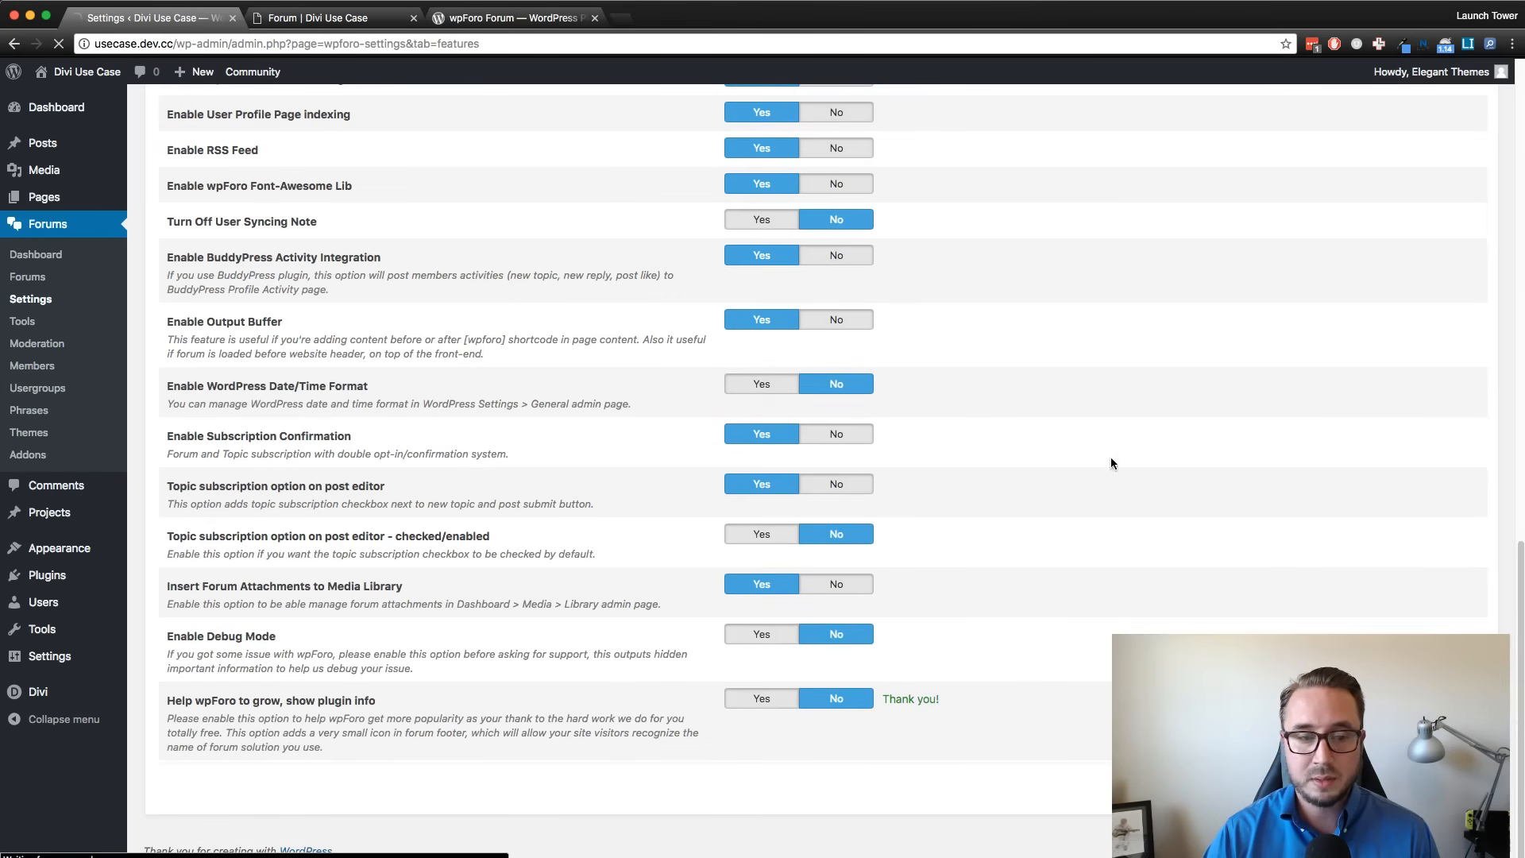
Open the Forums page on the community front end and highlight the Forum Statistics heading.
left_click(345, 18)
scroll(865, 187, "up", 3)
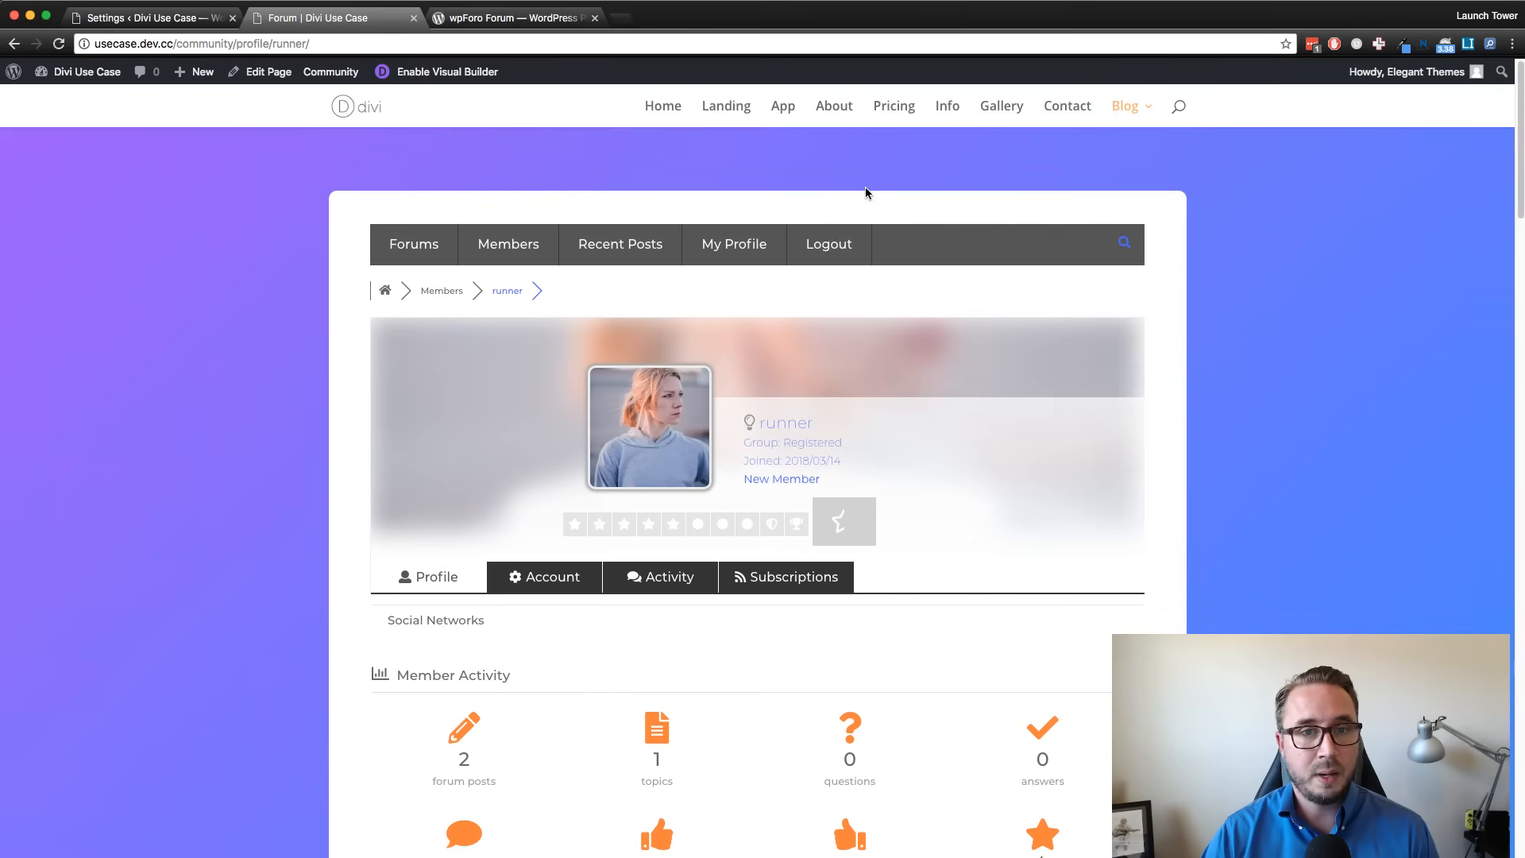
left_click(425, 270)
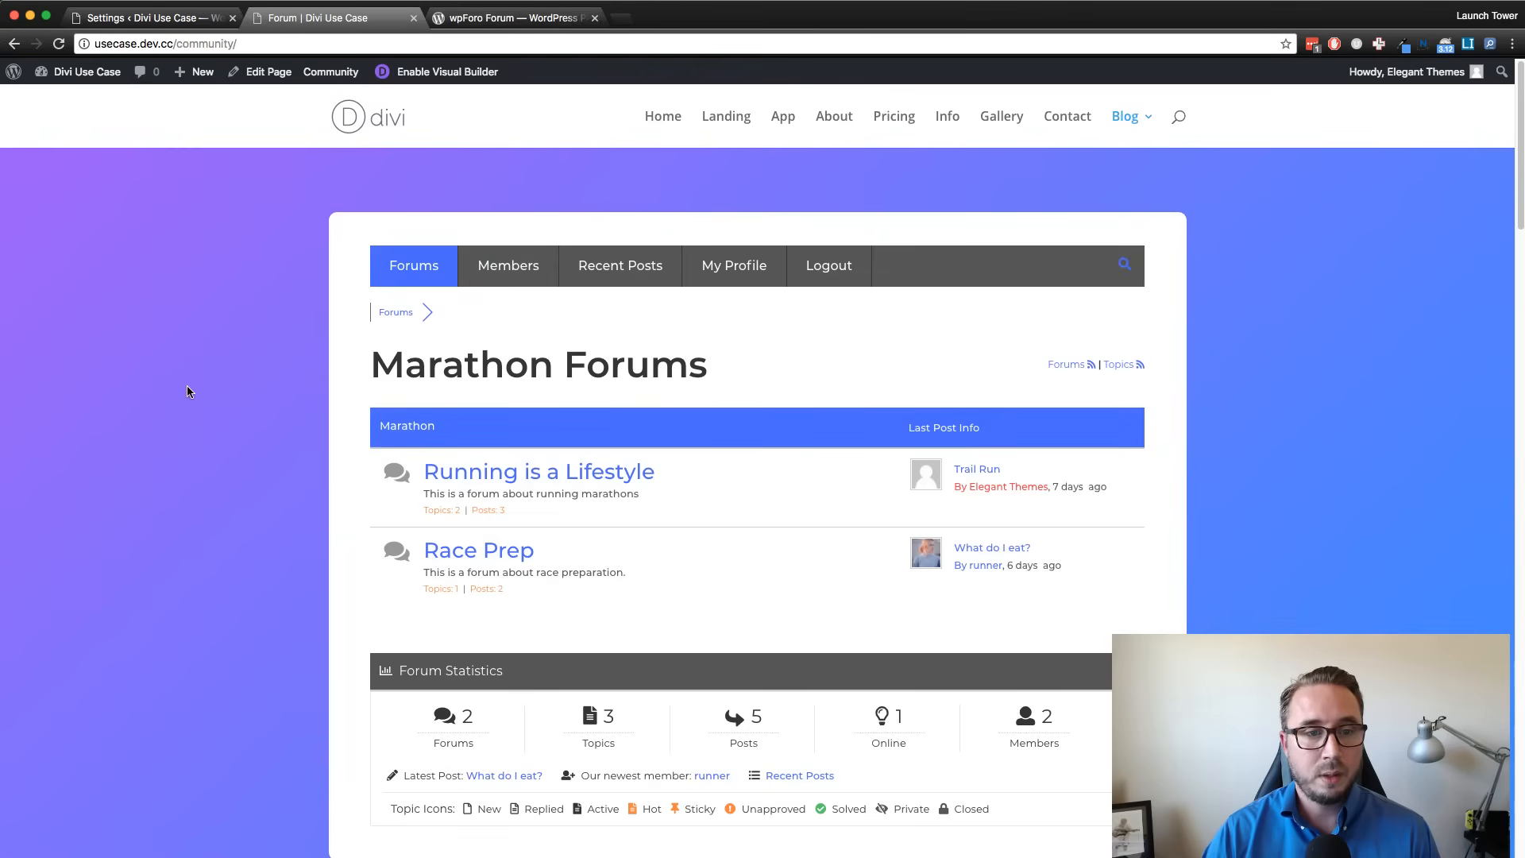
scroll(192, 384, "down", 1)
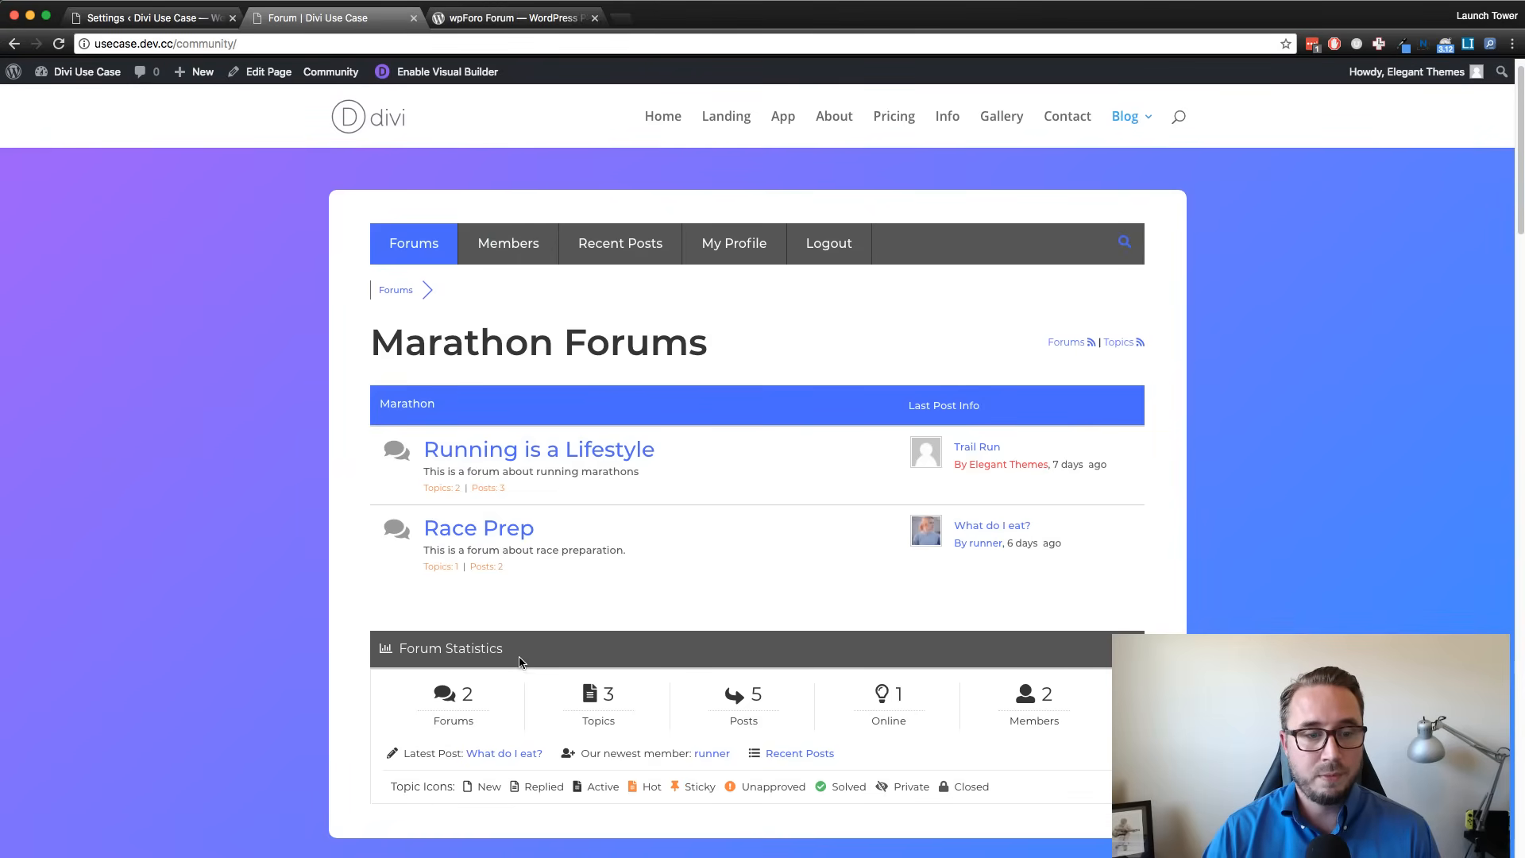
left_click_drag(532, 651, 373, 650)
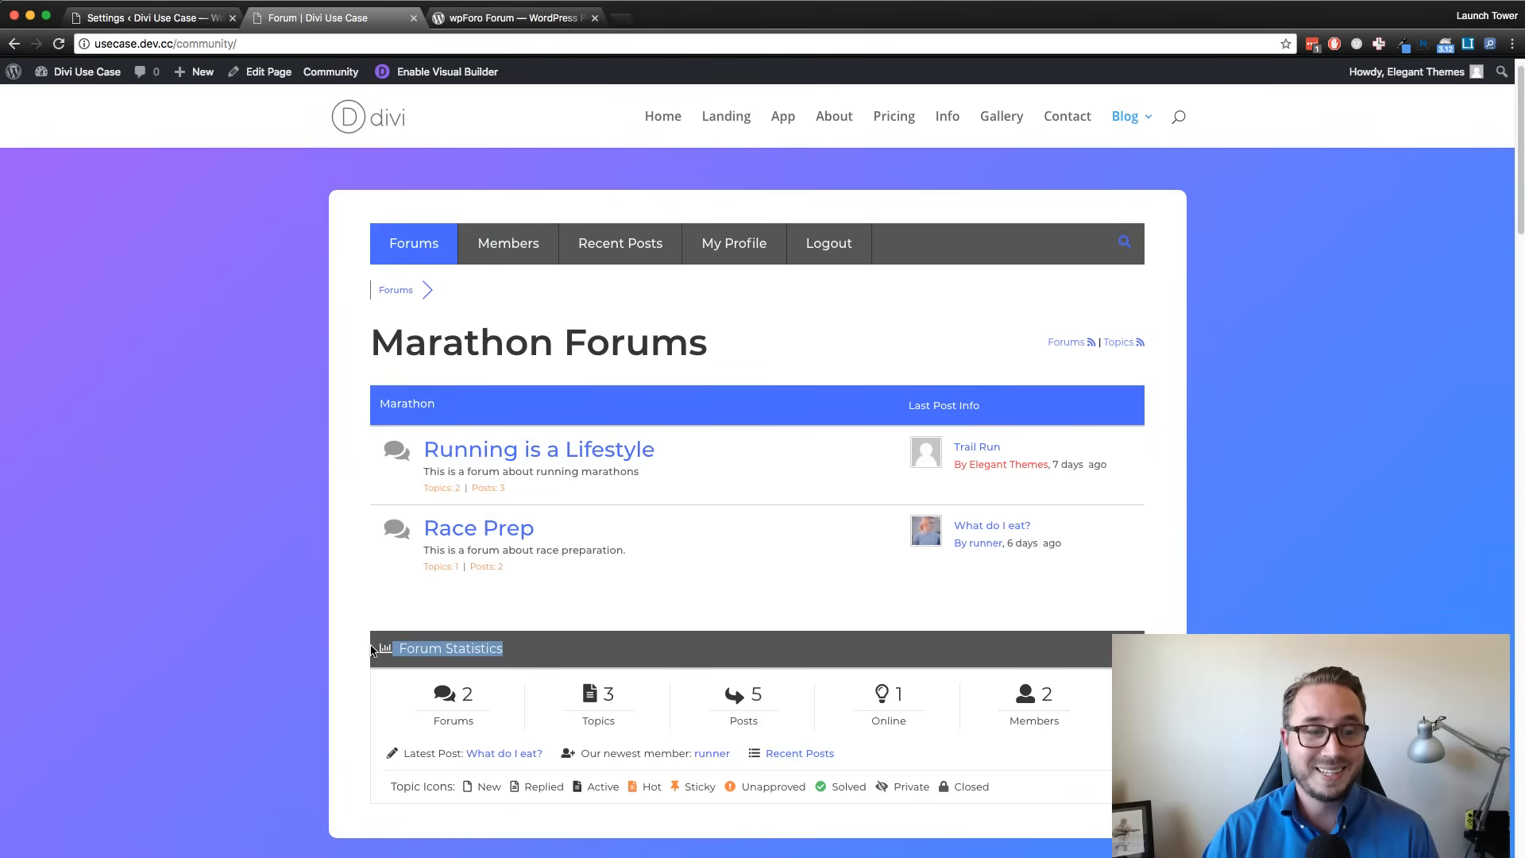
left_click(564, 621)
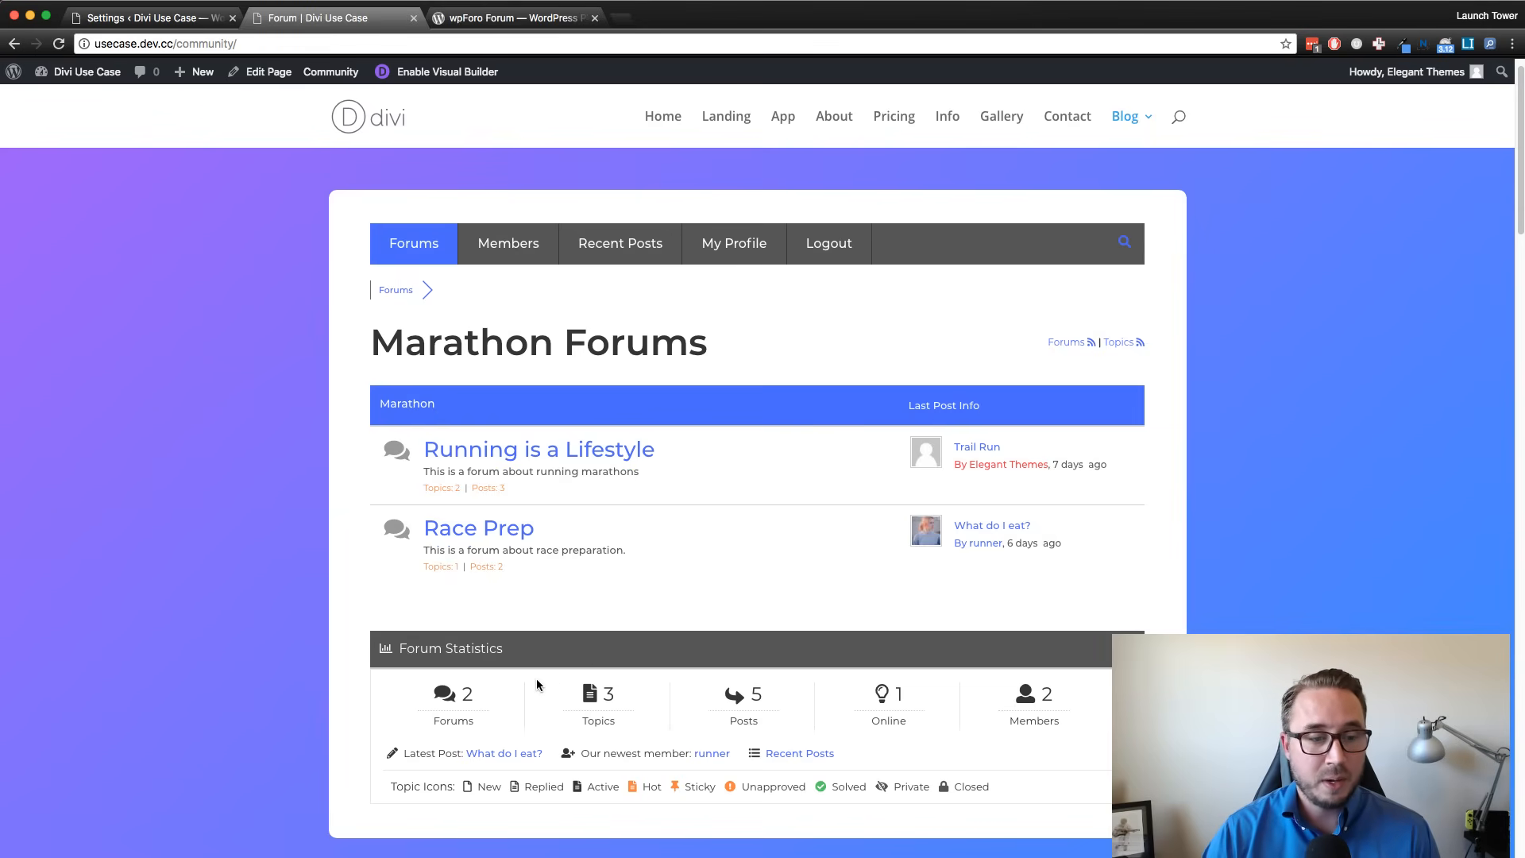
Examine the Topic Icons legend beneath the forum statistics, highlighting the whole row.
scroll(538, 684, "down", 2)
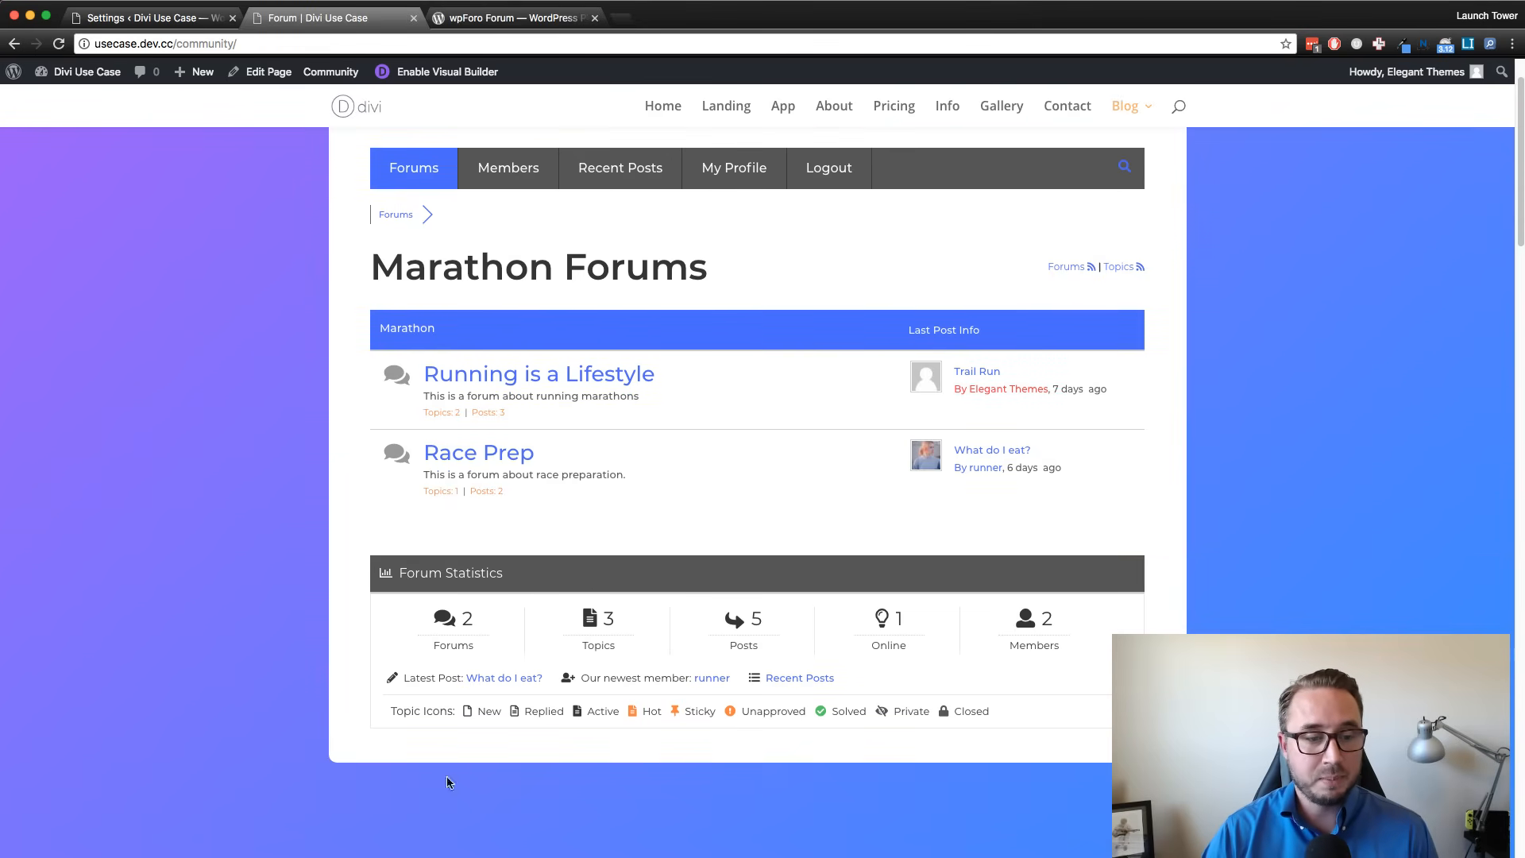
triple_click(1029, 705)
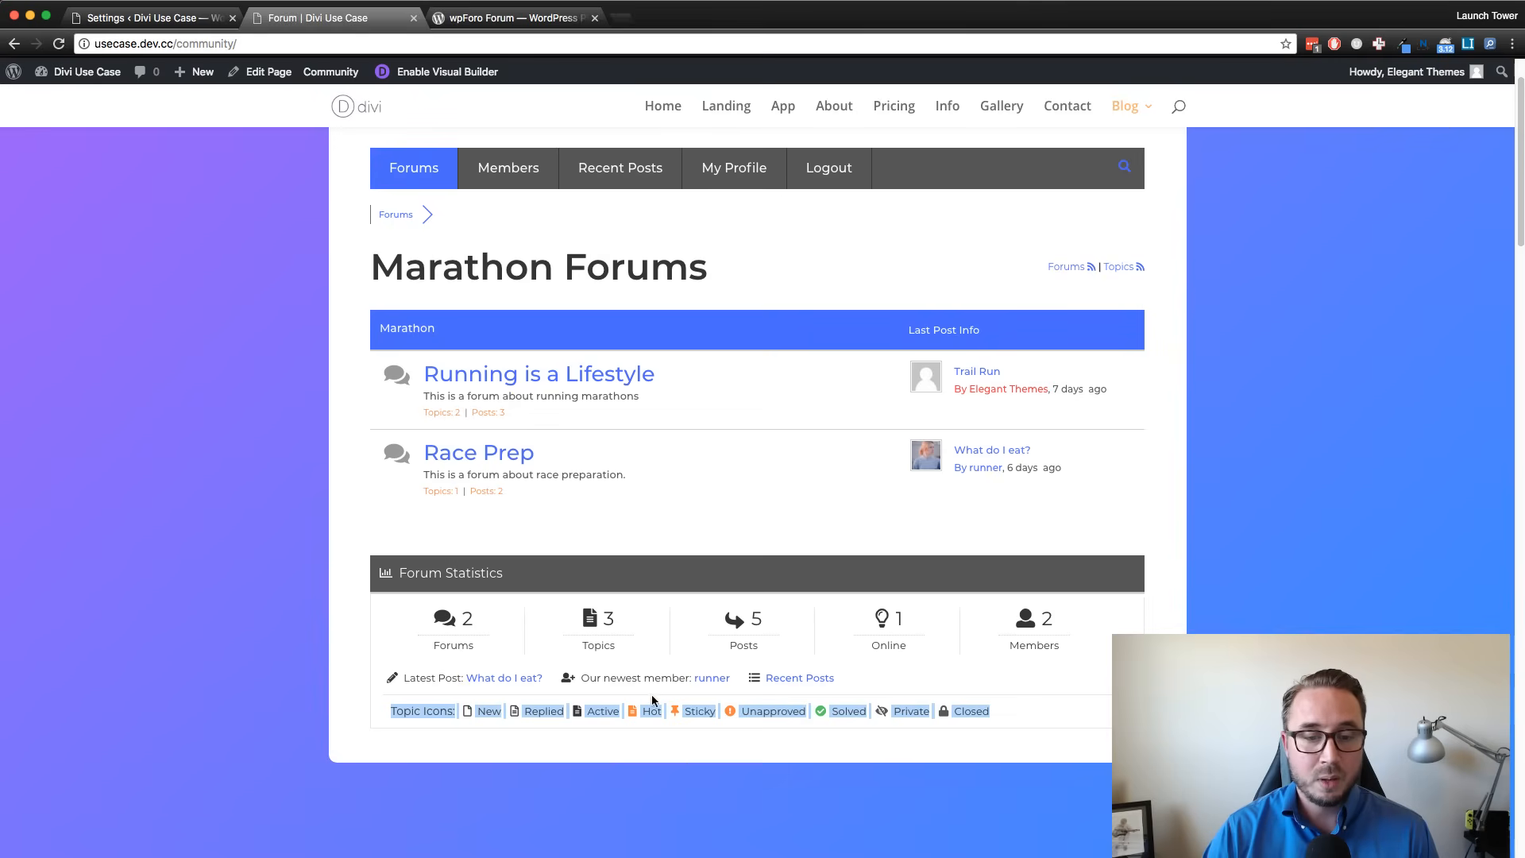
left_click(1036, 701)
scroll(643, 600, "up", 1)
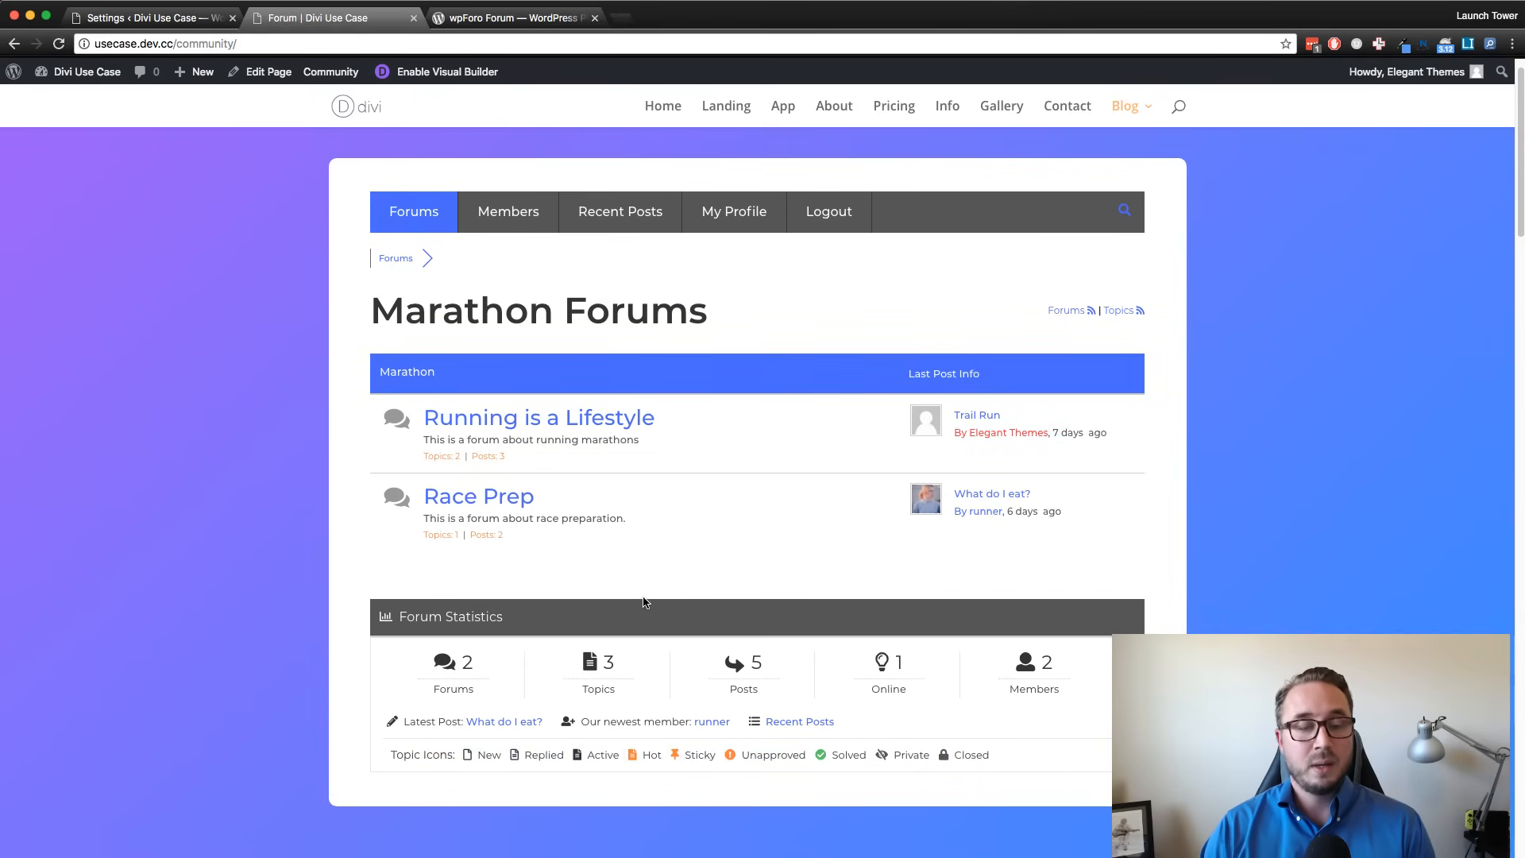
Compare the Features display options in the admin settings with the front-end Marathon Forums page.
left_click(178, 24)
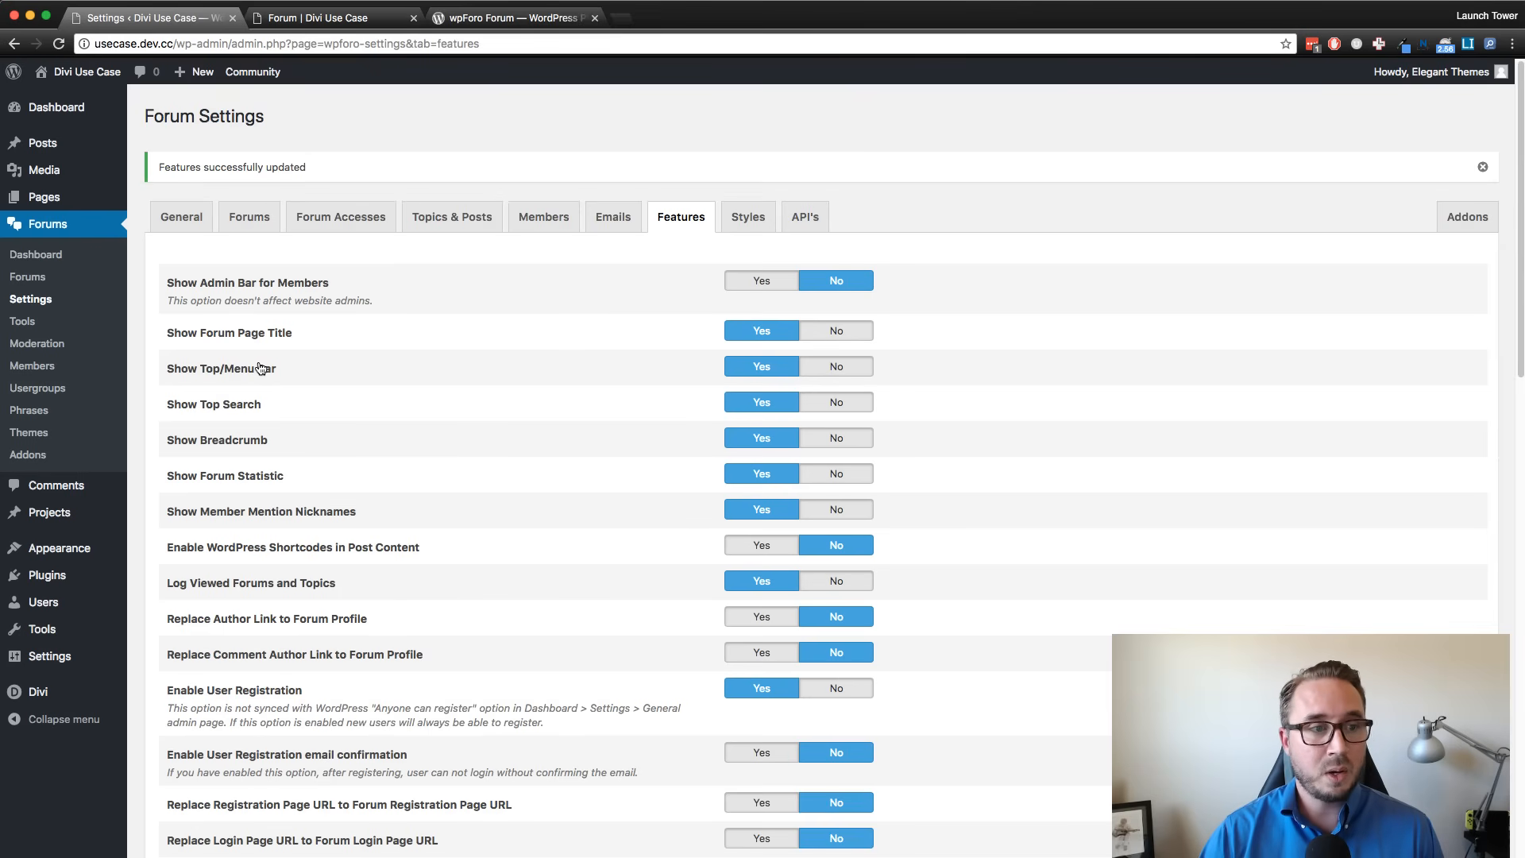
left_click(321, 17)
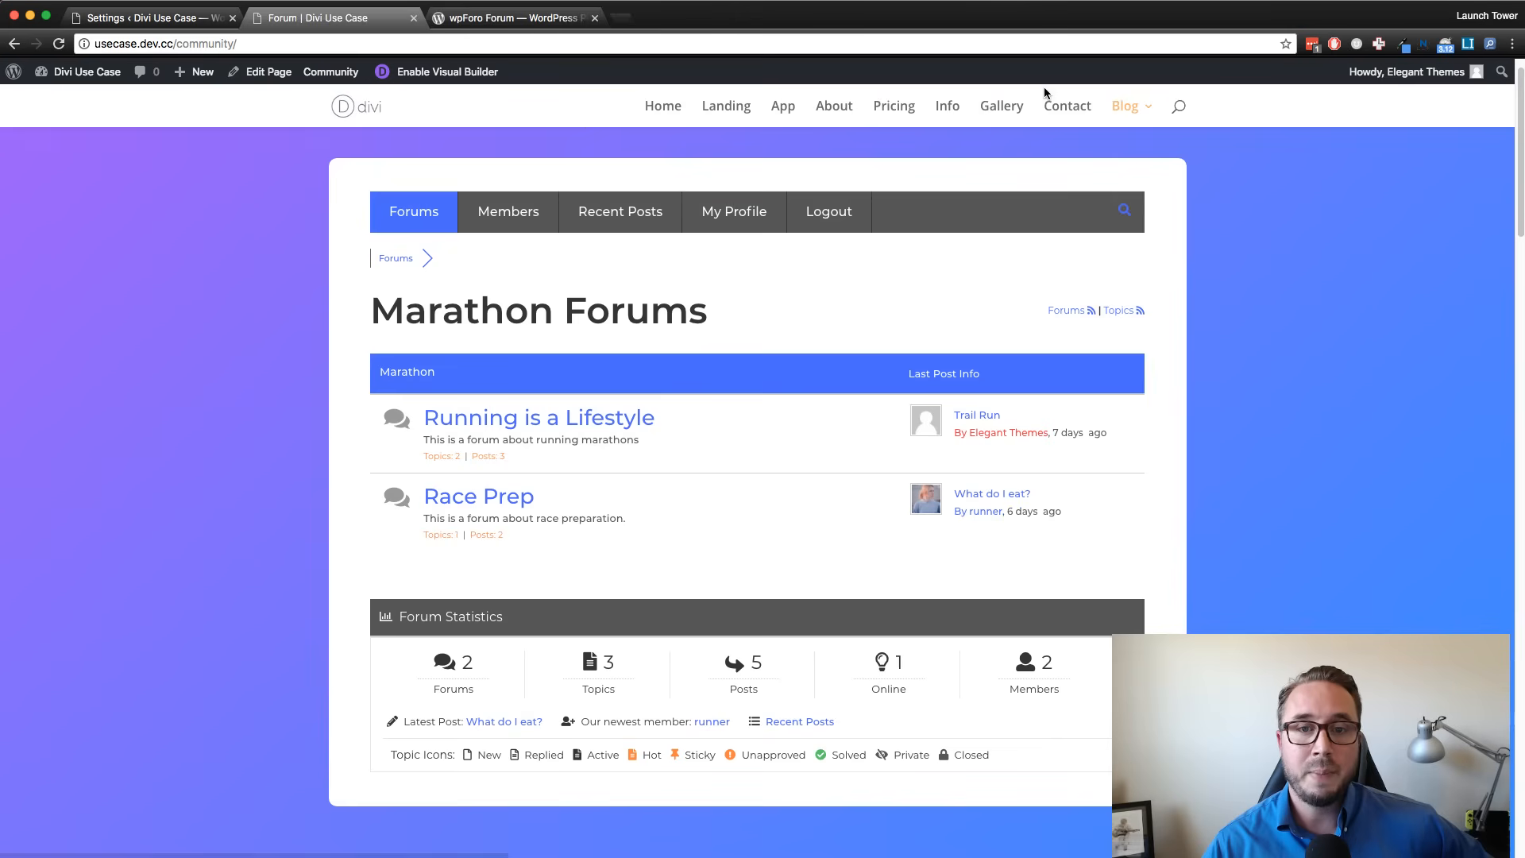
mouse_move(1139, 115)
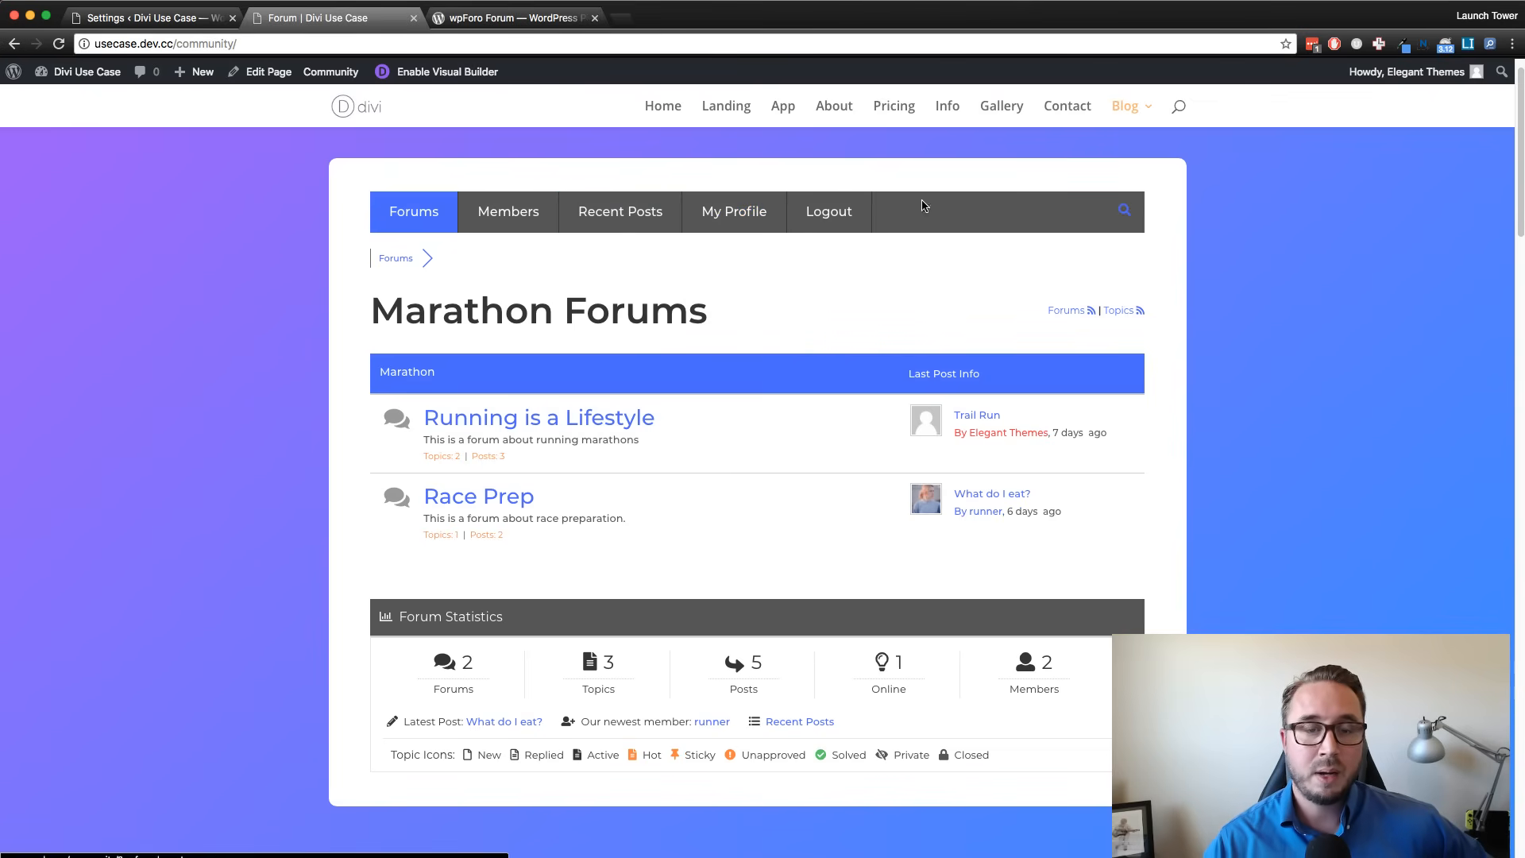
scroll(892, 231, "up", 2)
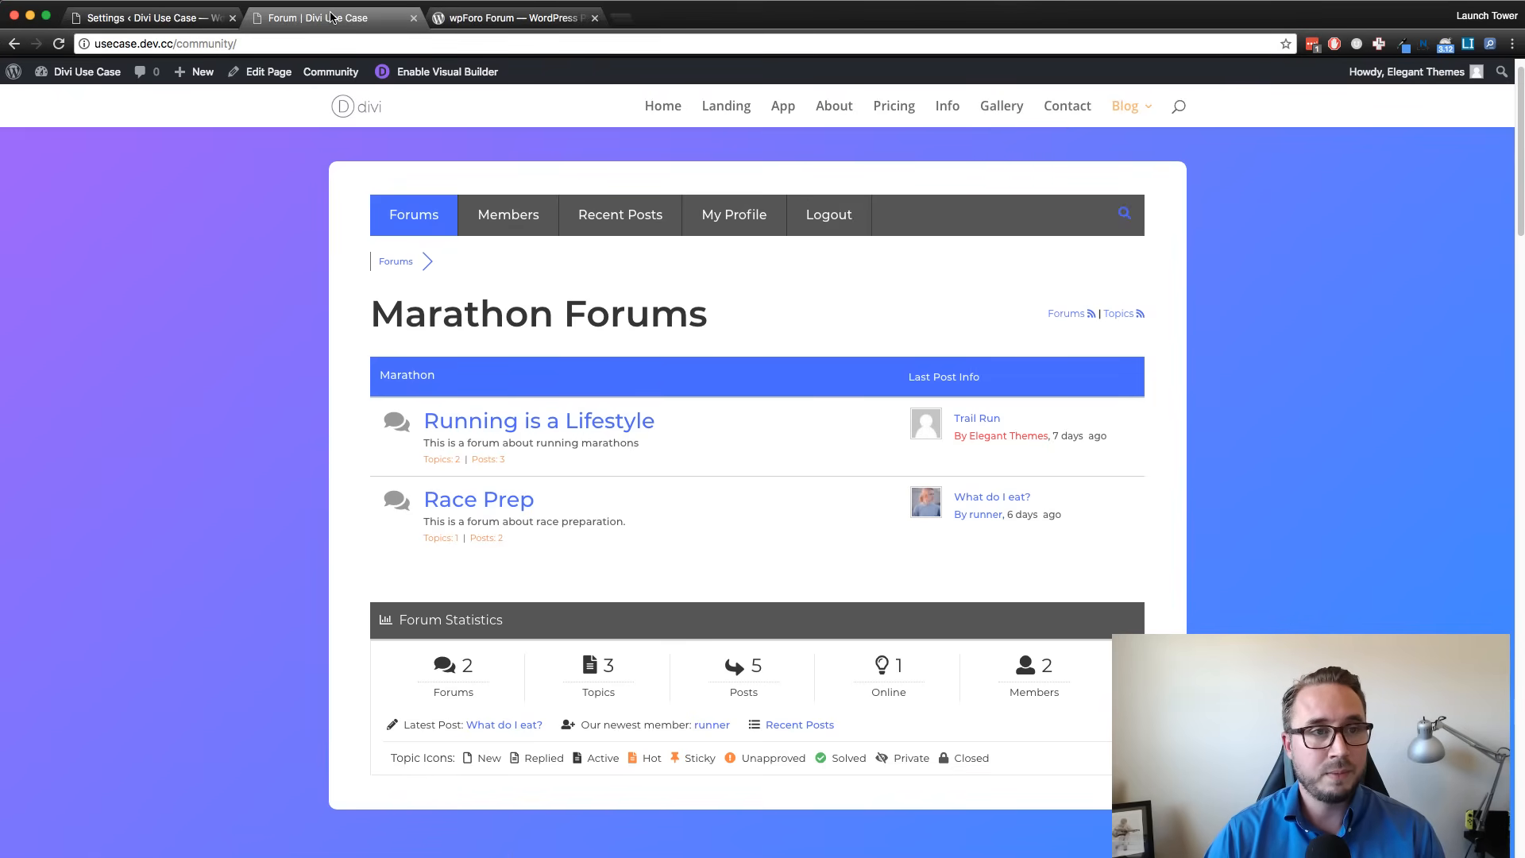
mouse_move(359, 64)
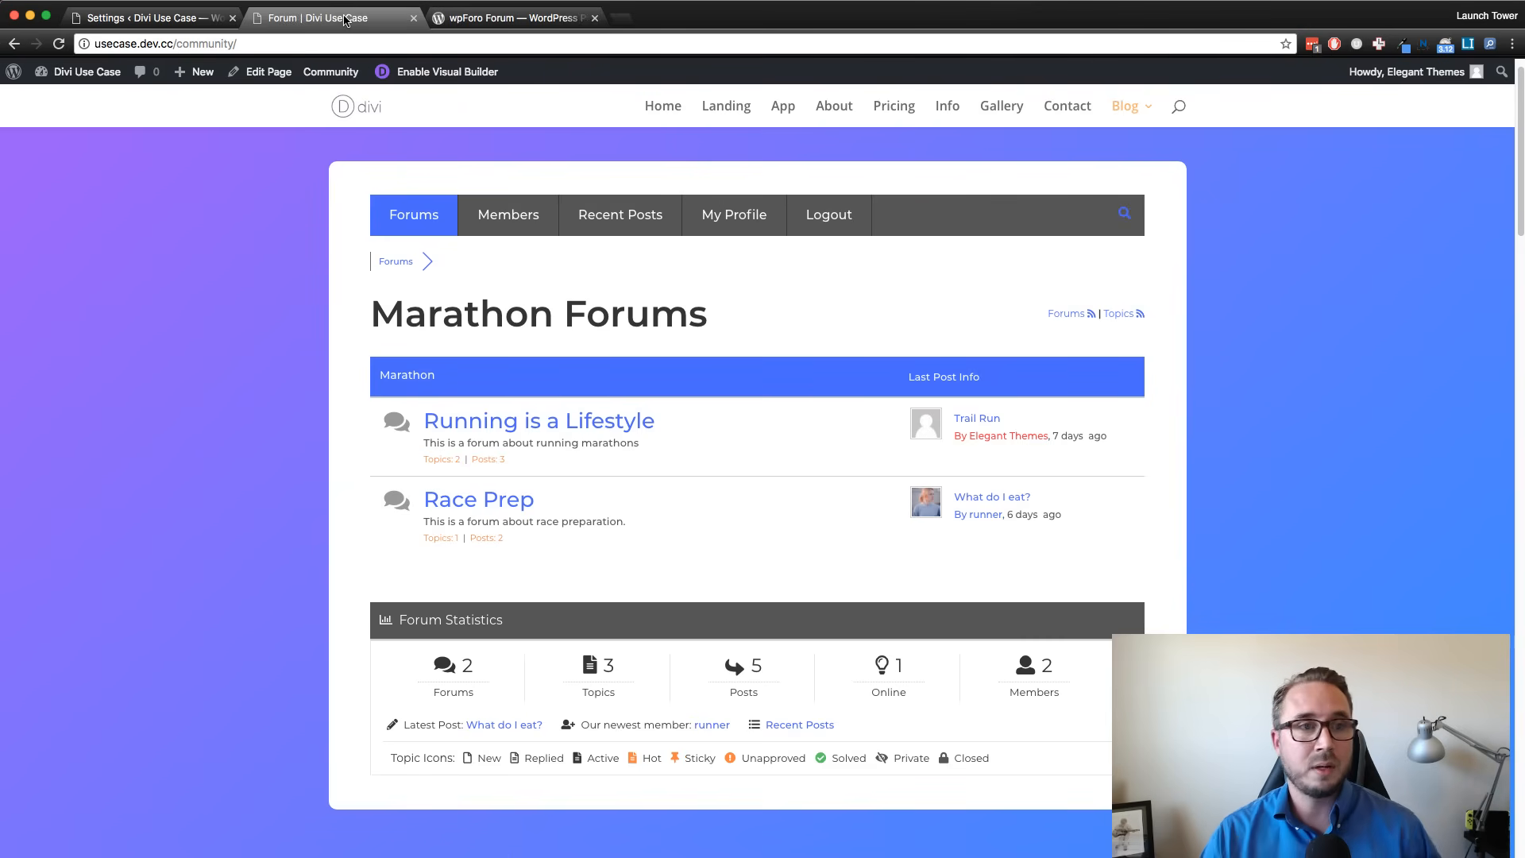
Open the Styles settings and look over the font sizes, custom CSS code and forum color styles.
left_click(182, 24)
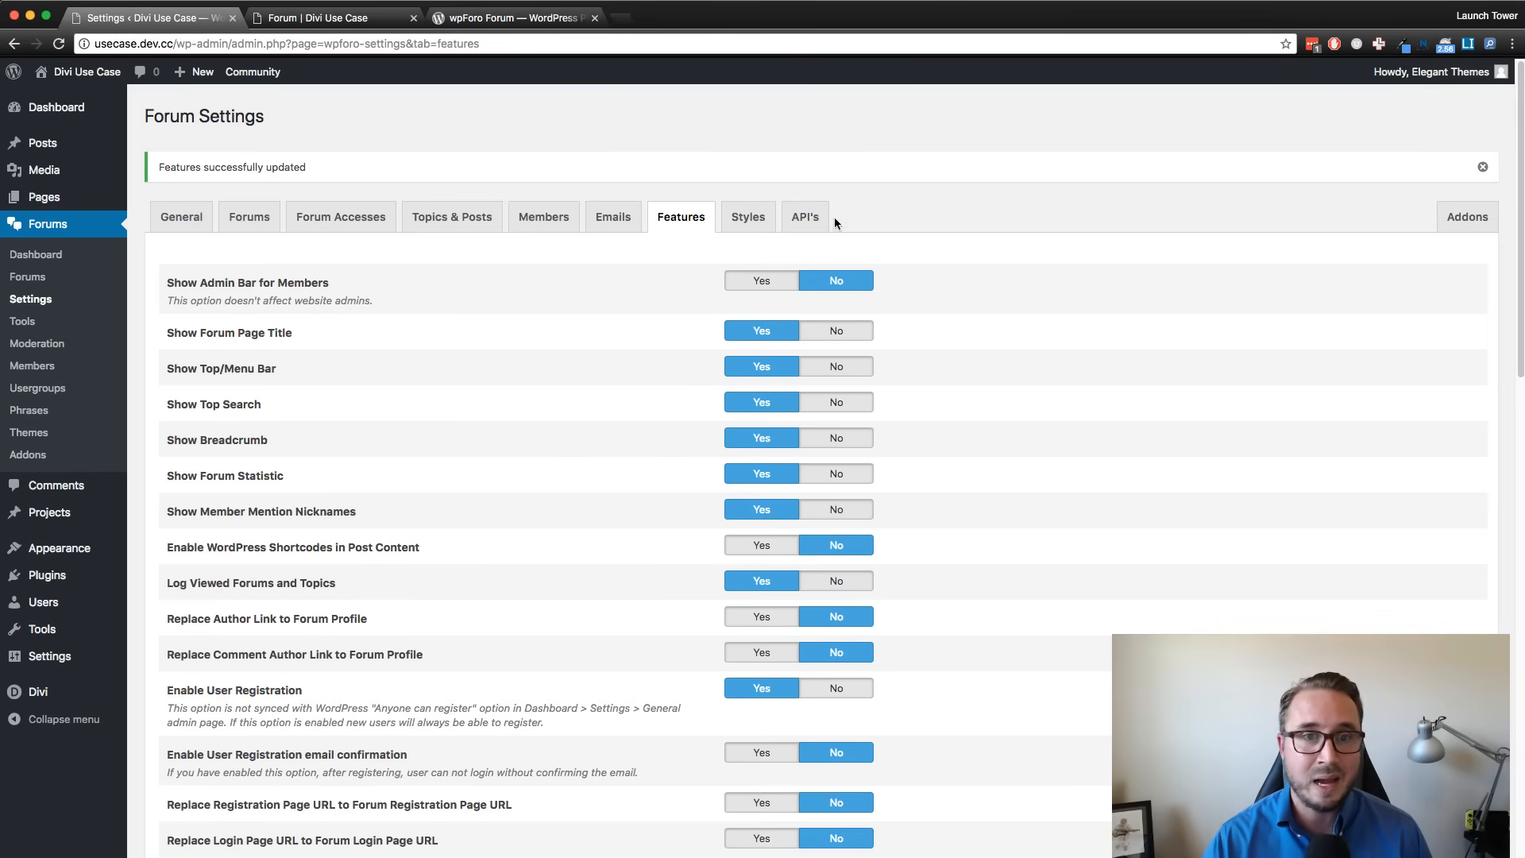
left_click(735, 220)
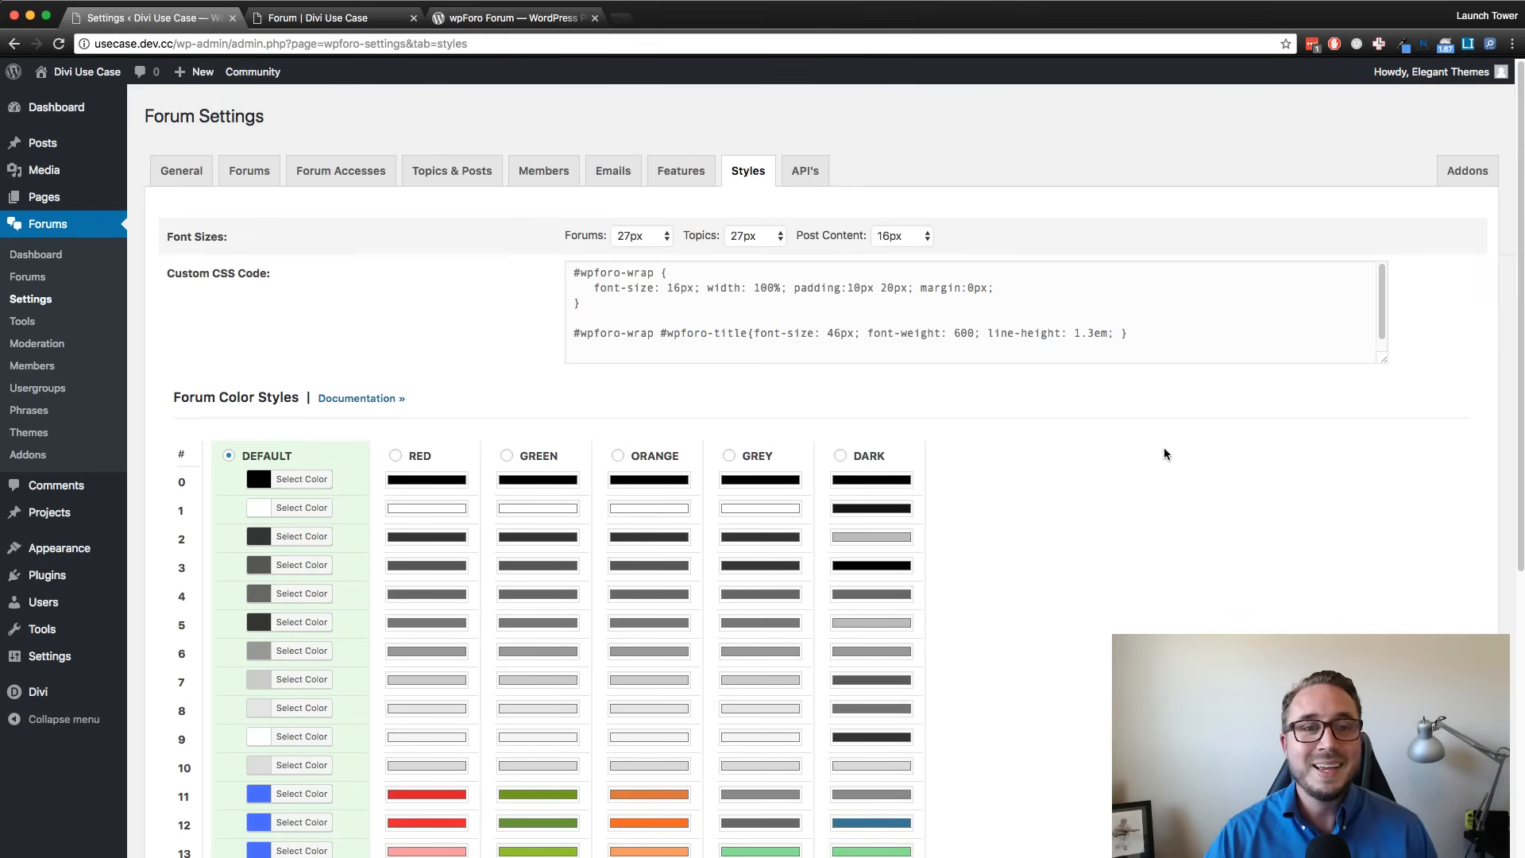
scroll(1156, 446, "down", 3)
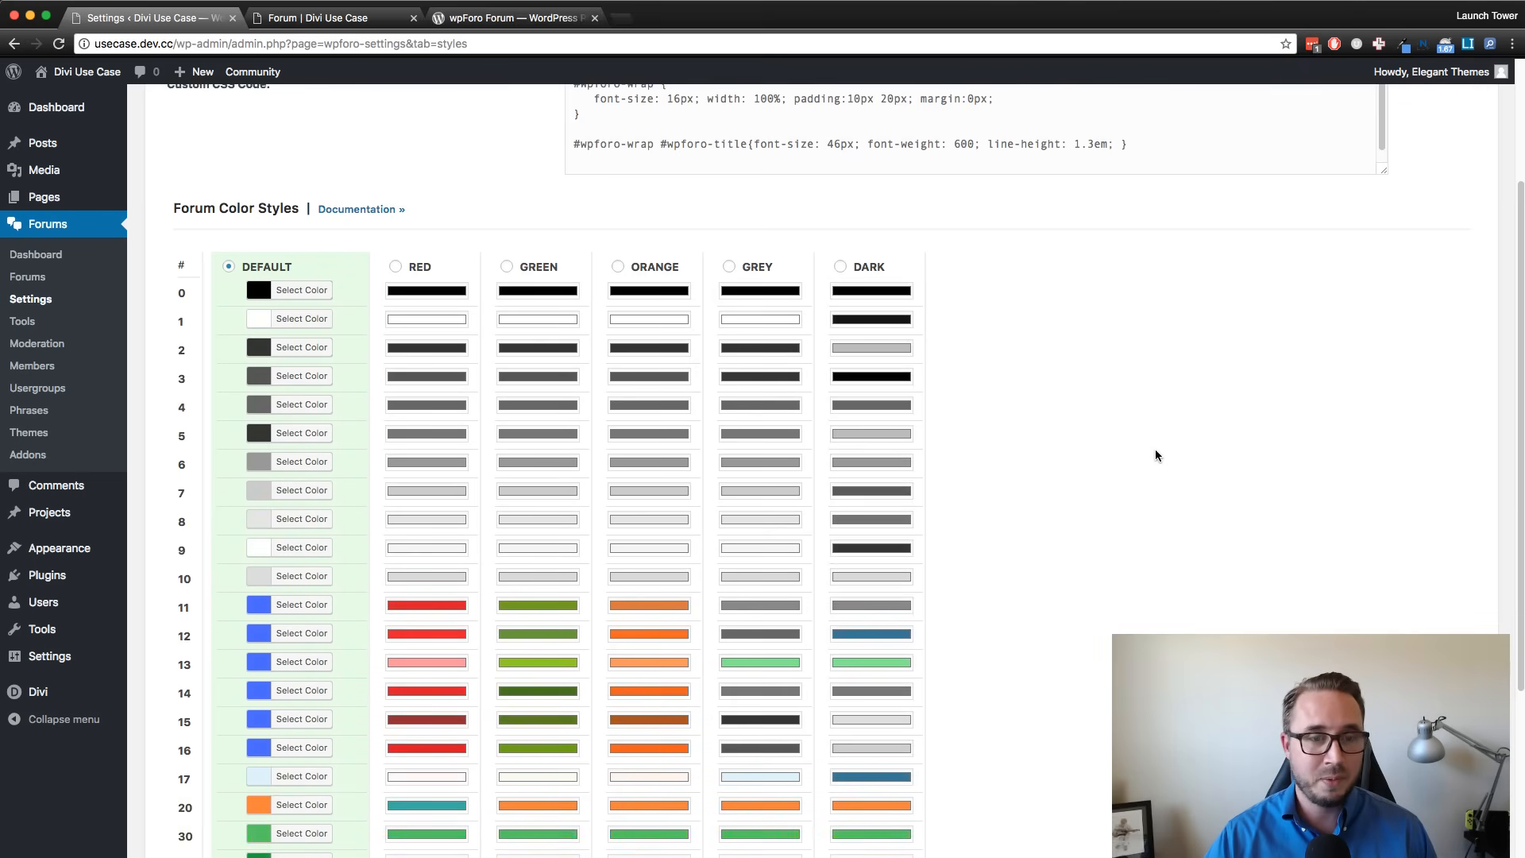
scroll(1157, 449, "down", 2)
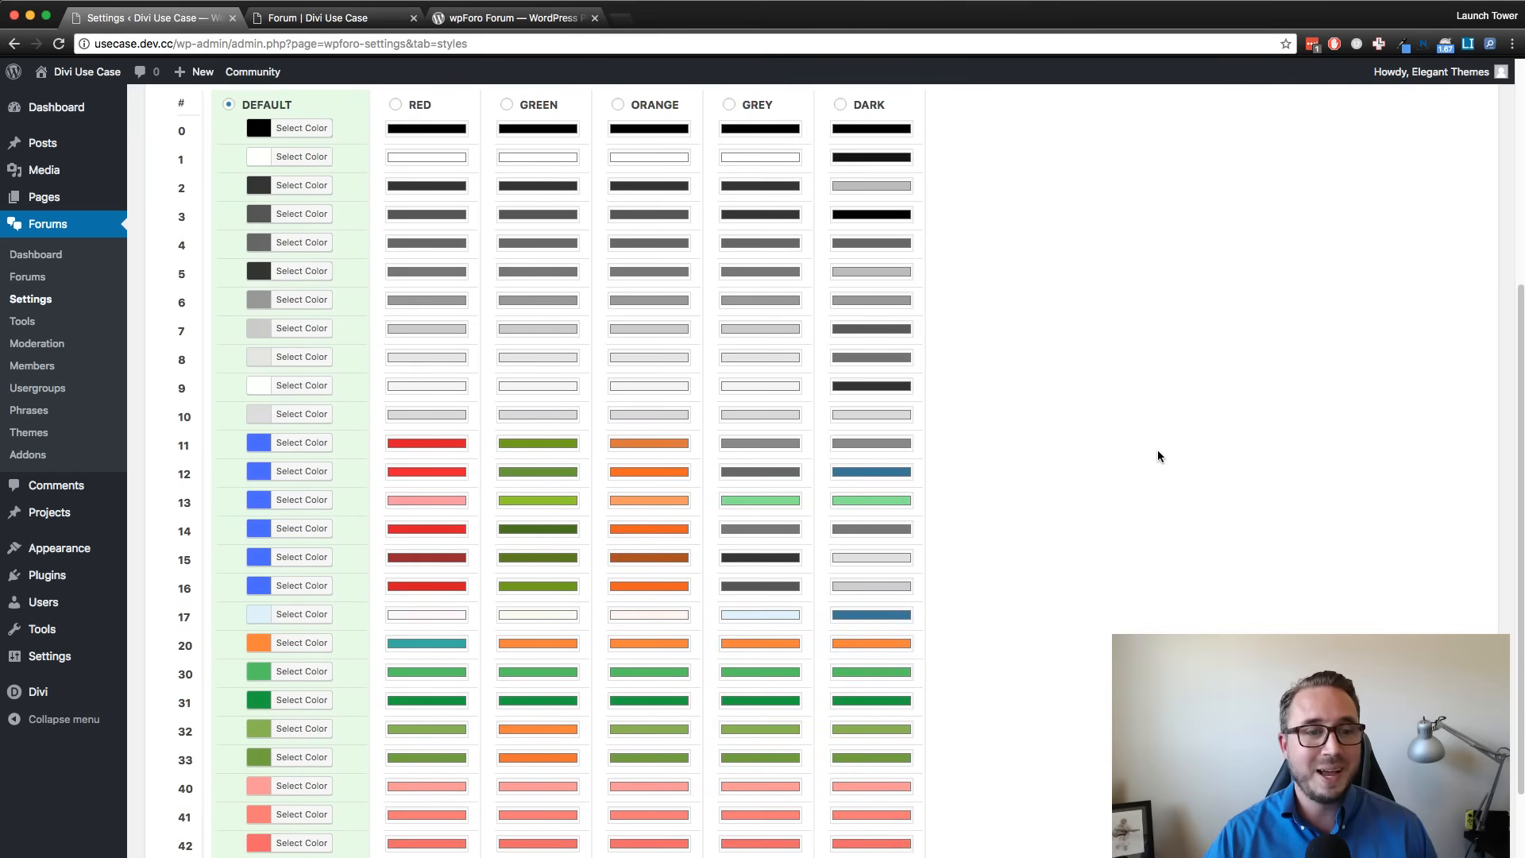
scroll(1156, 450, "down", 1)
scroll(1156, 450, "up", 2)
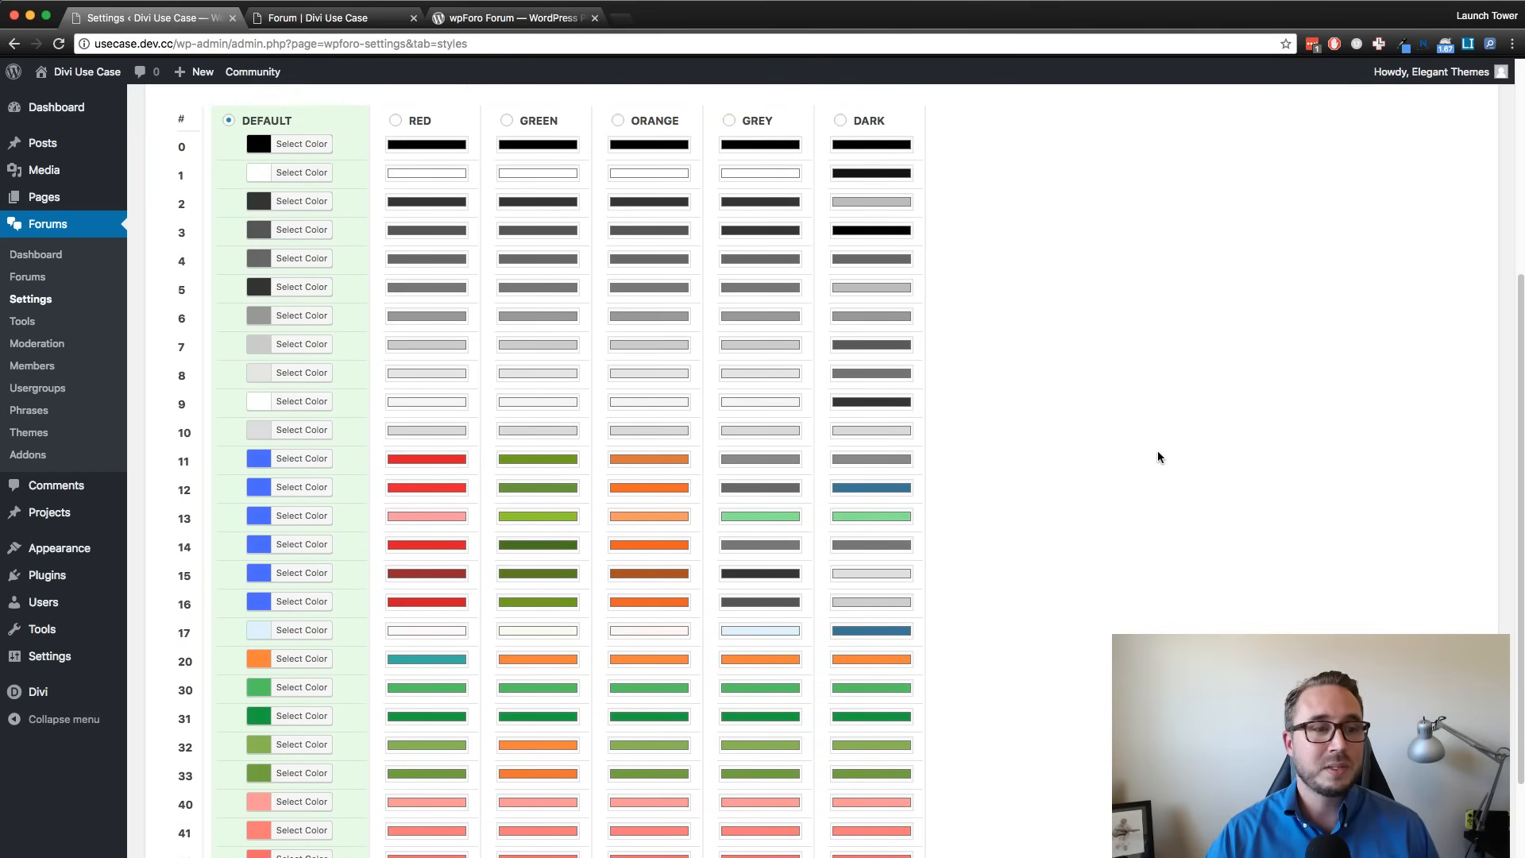
scroll(1156, 450, "down", 1)
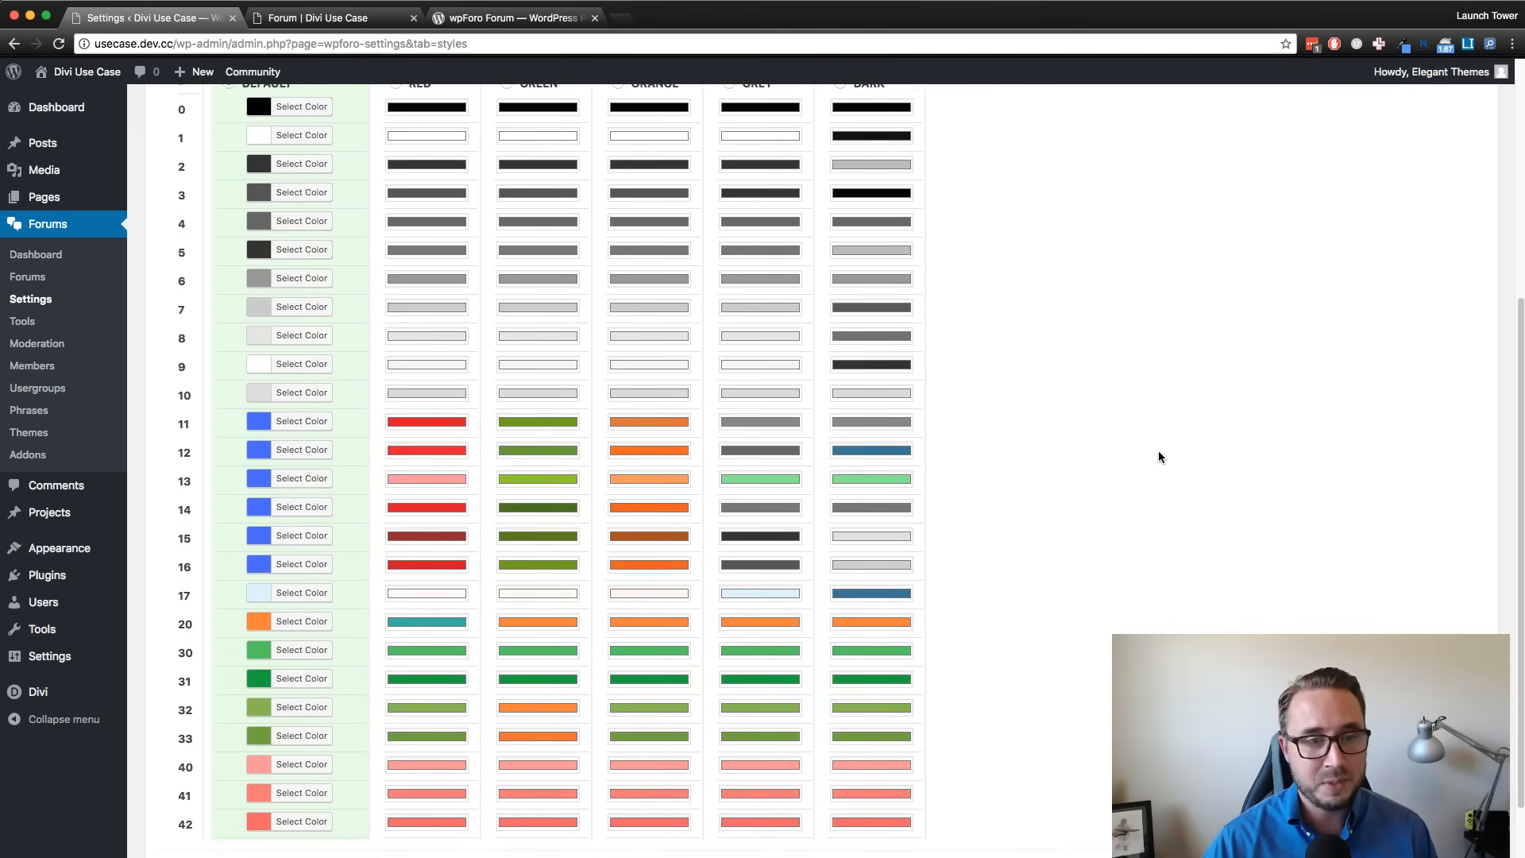
scroll(1160, 447, "up", 2)
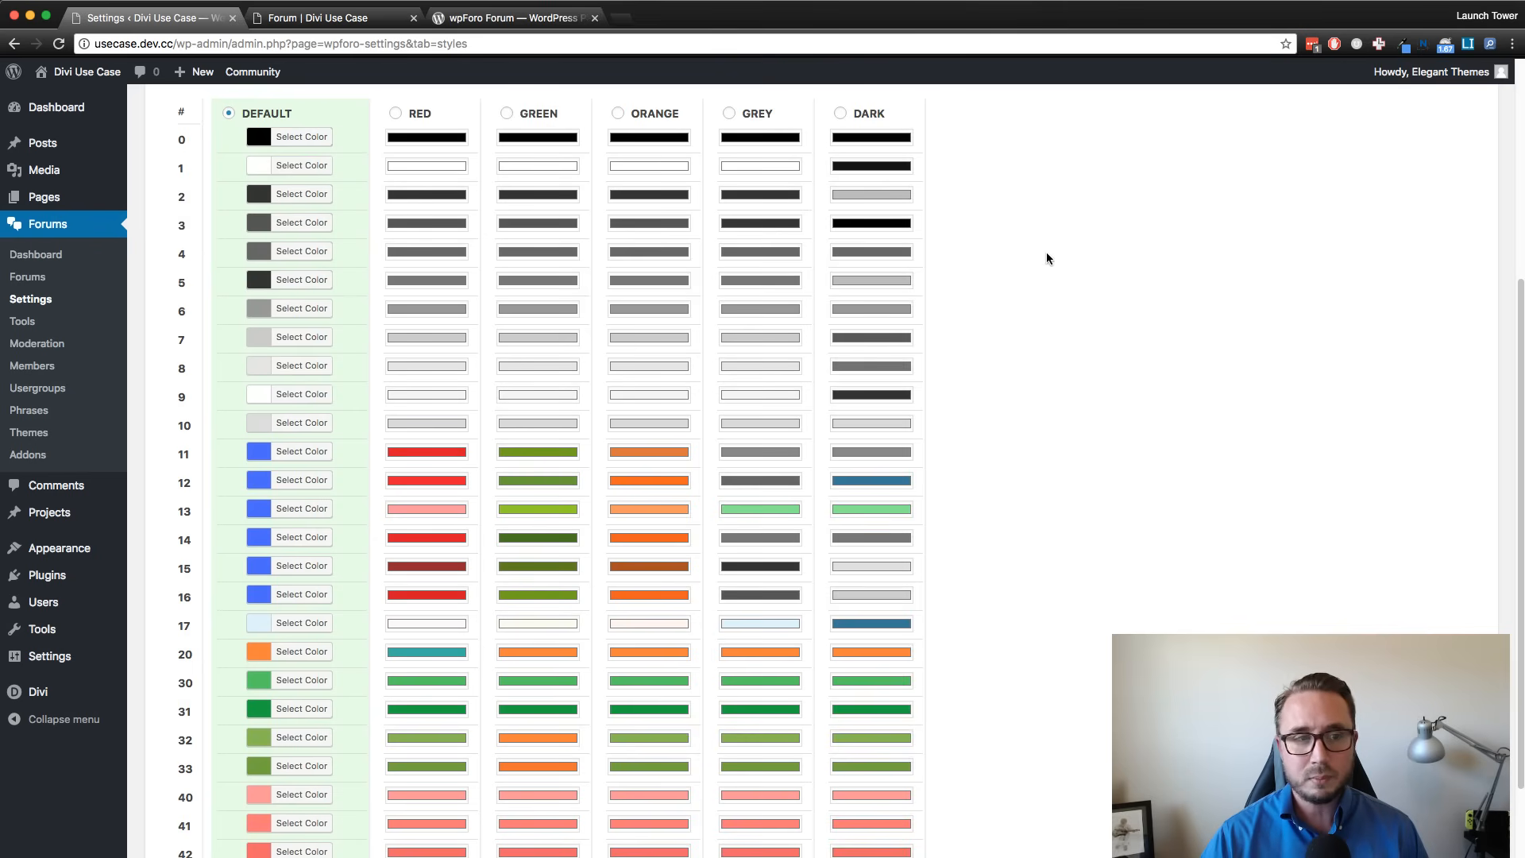
Compare the color rows of the Default, Red, Green, Orange, Grey and Dark forum styles.
scroll(1045, 253, "up", 2)
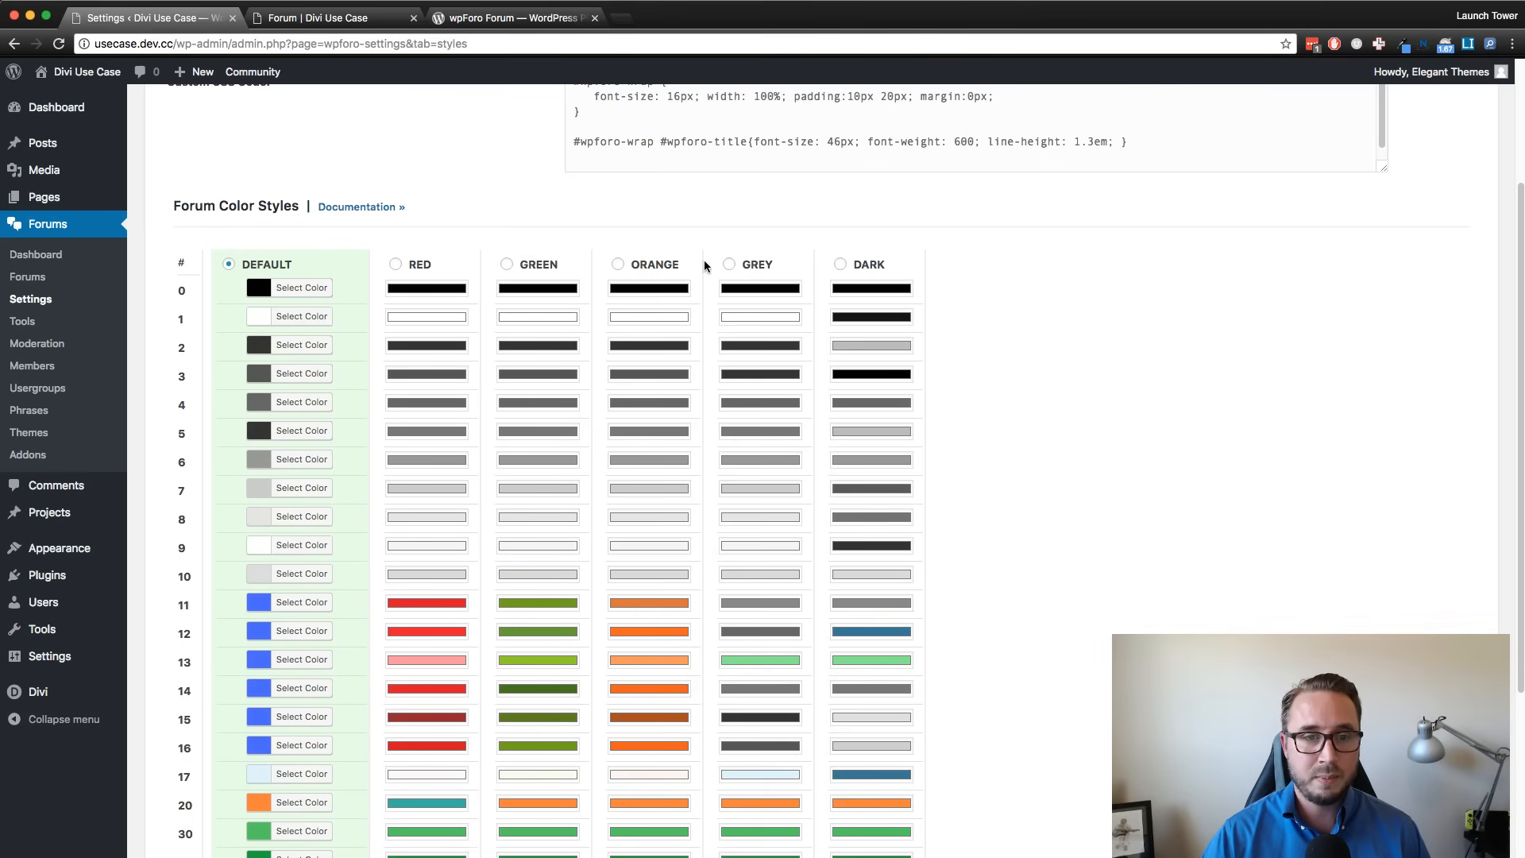
scroll(712, 389, "down", 1)
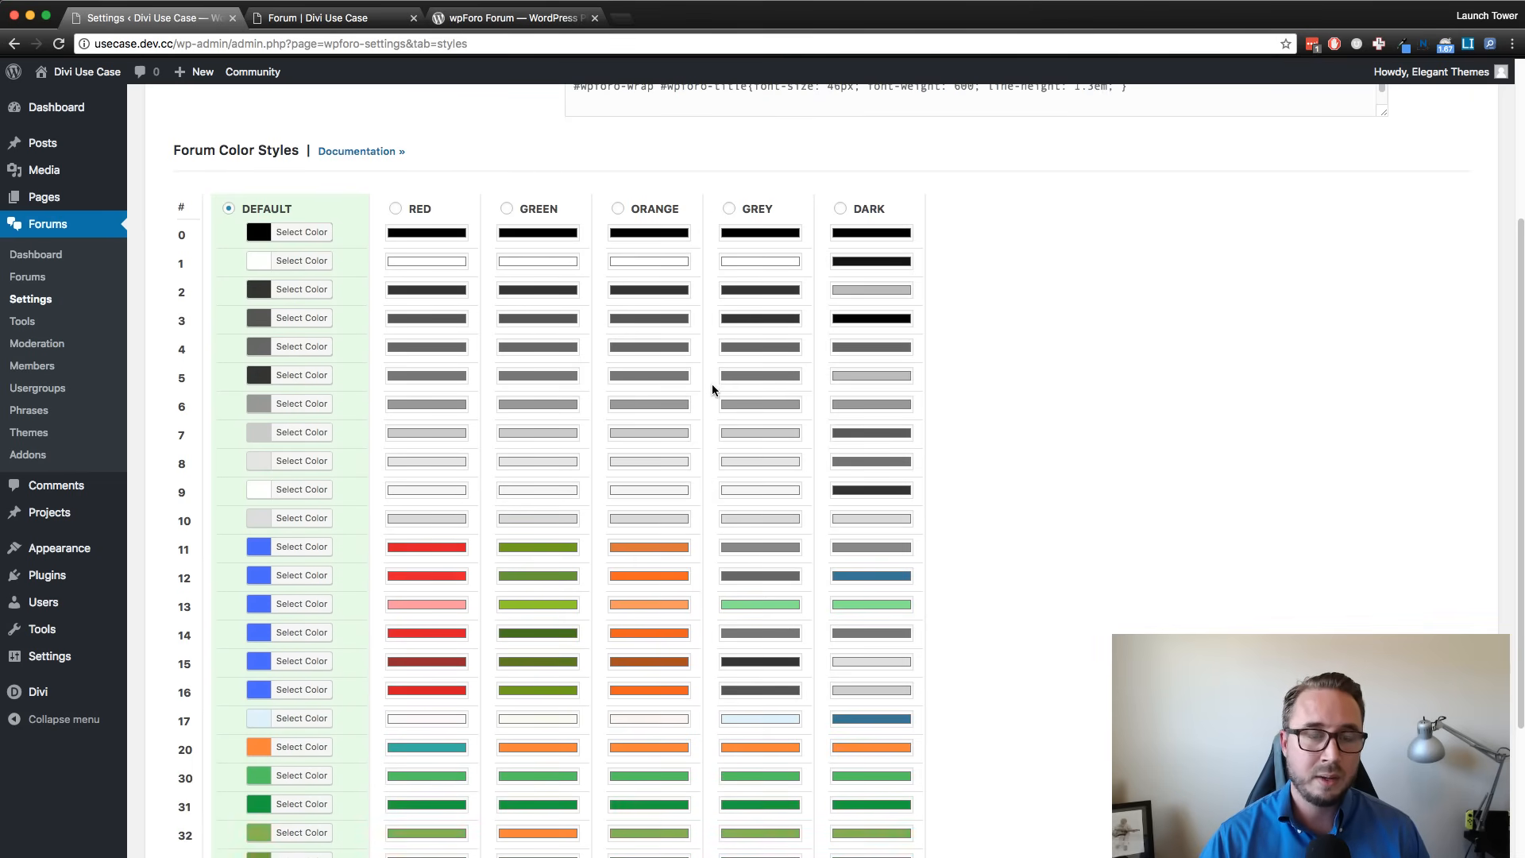
scroll(712, 390, "up", 1)
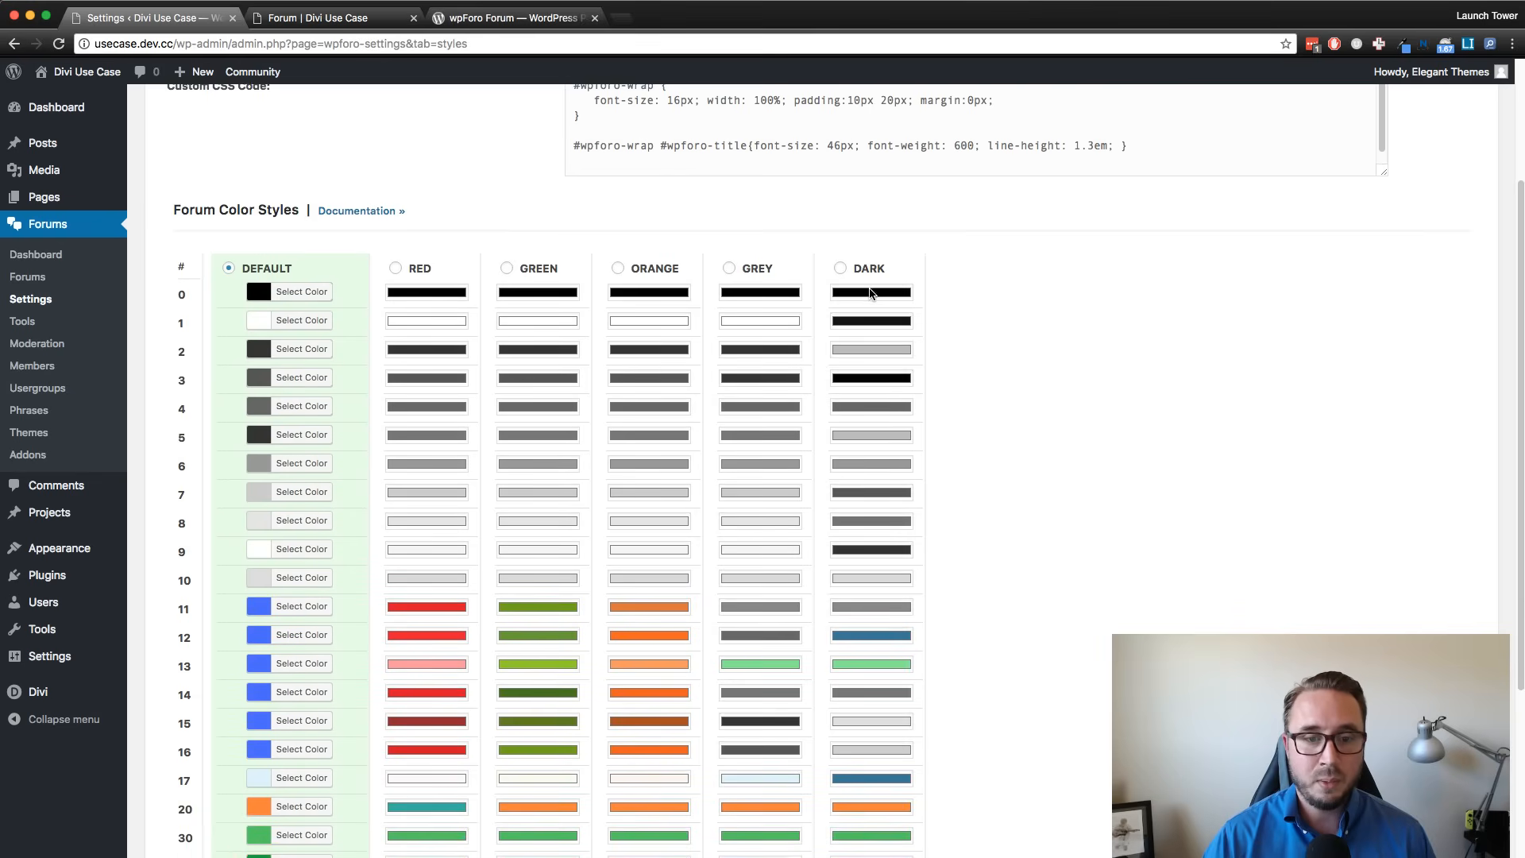
scroll(871, 294, "down", 3)
scroll(870, 293, "up", 2)
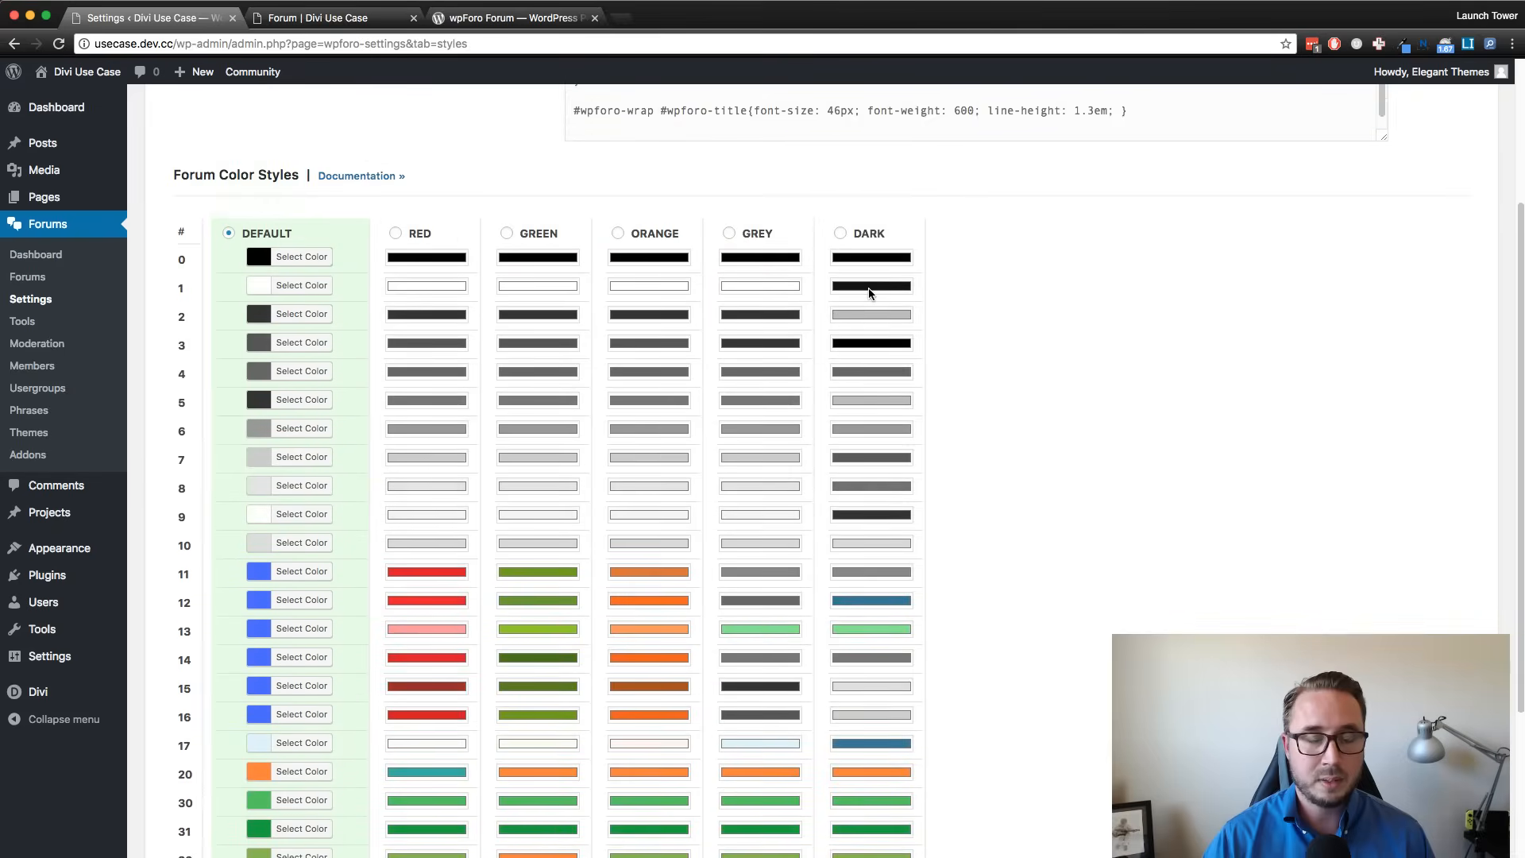
scroll(869, 292, "down", 3)
scroll(869, 292, "up", 4)
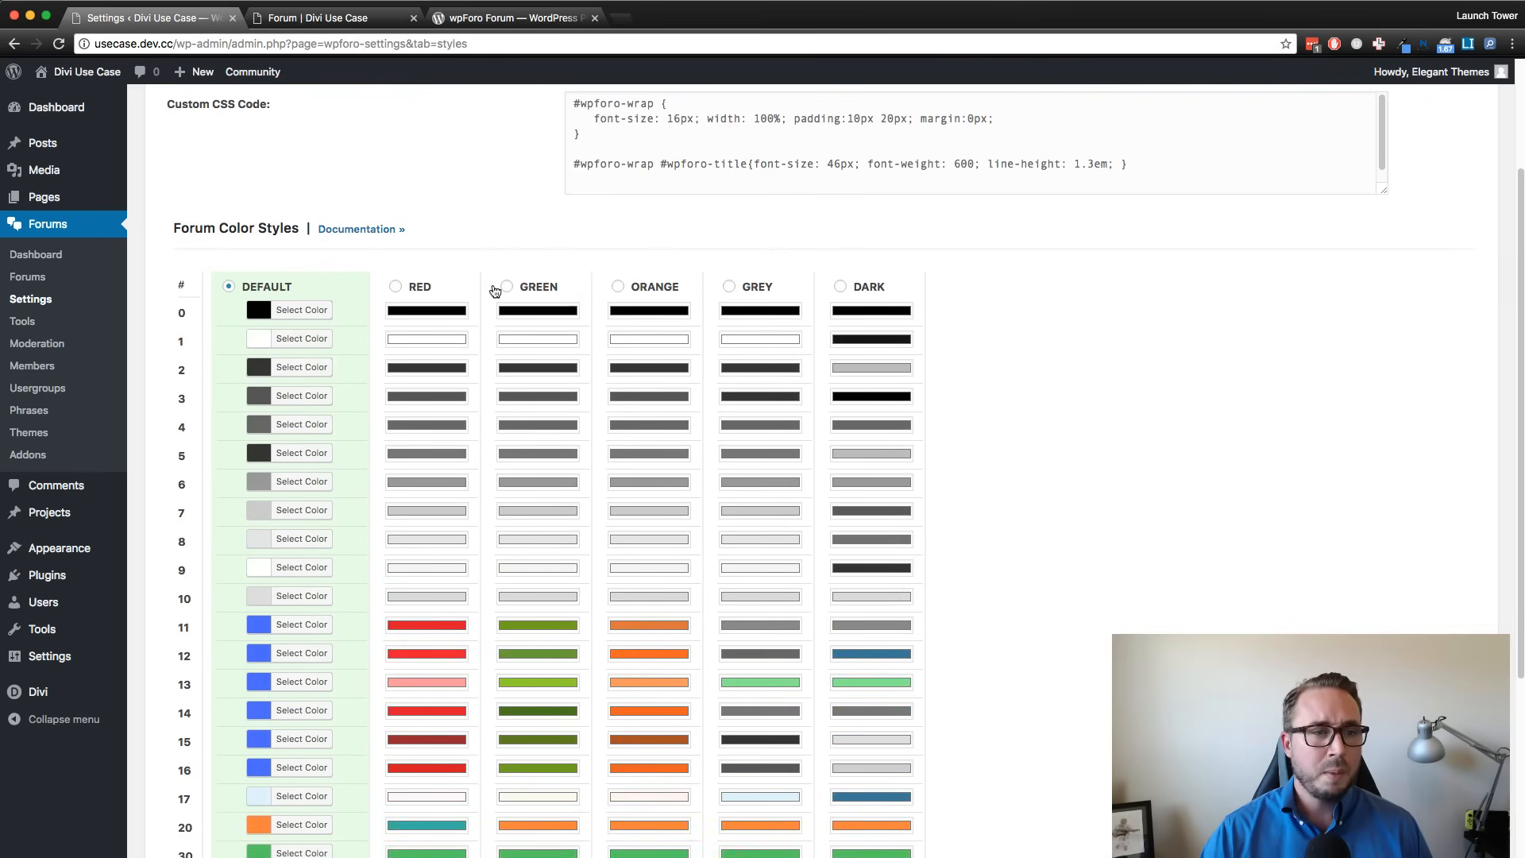
scroll(493, 290, "down", 3)
scroll(303, 269, "up", 1)
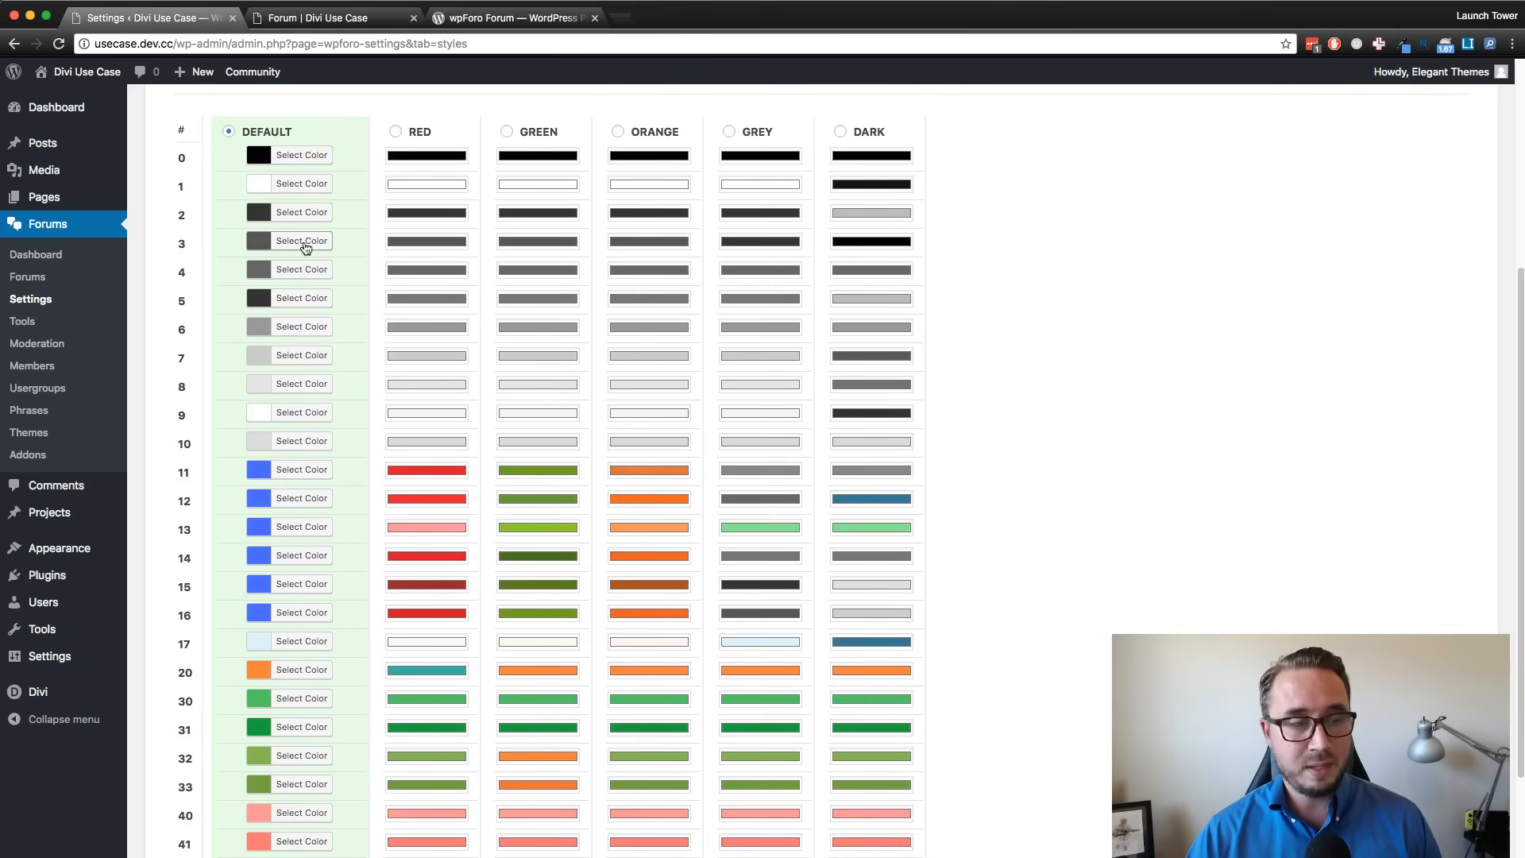
scroll(306, 248, "down", 1)
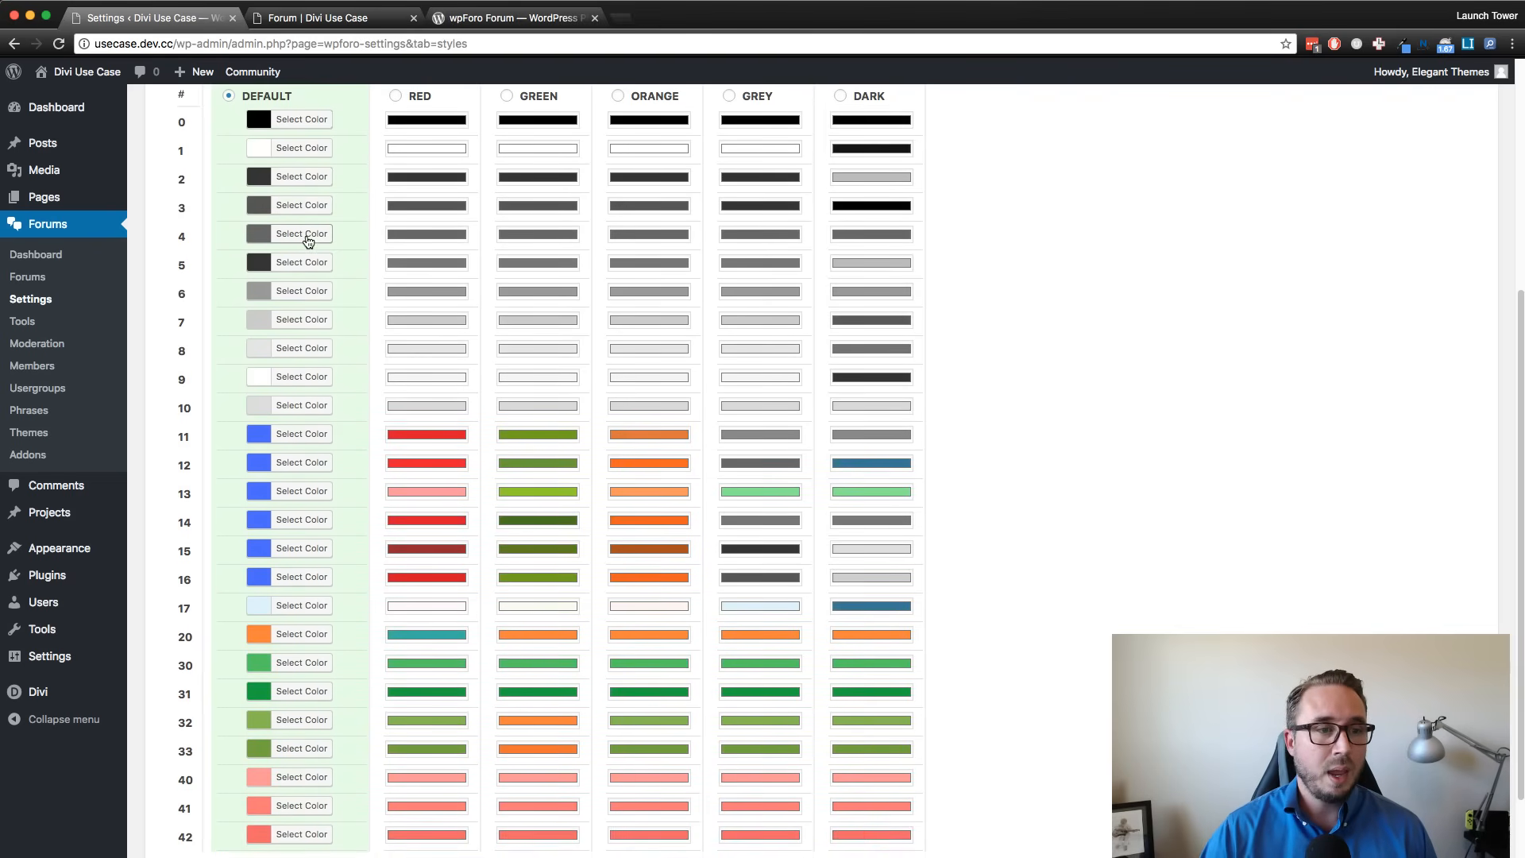
Open the Forum Color Styles documentation in a new browser tab.
scroll(308, 241, "up", 4)
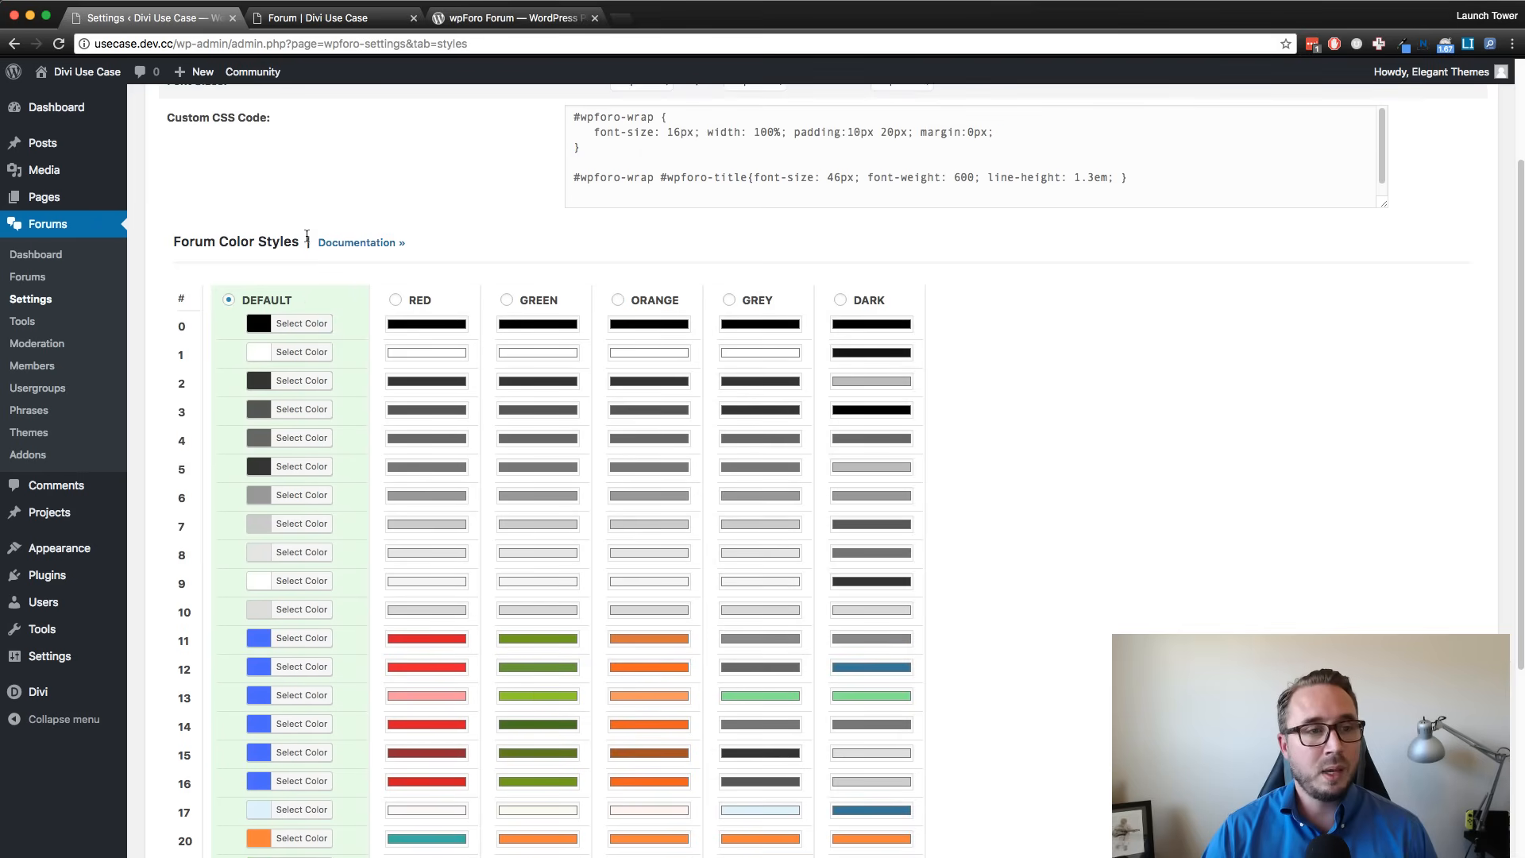
scroll(429, 238, "up", 1)
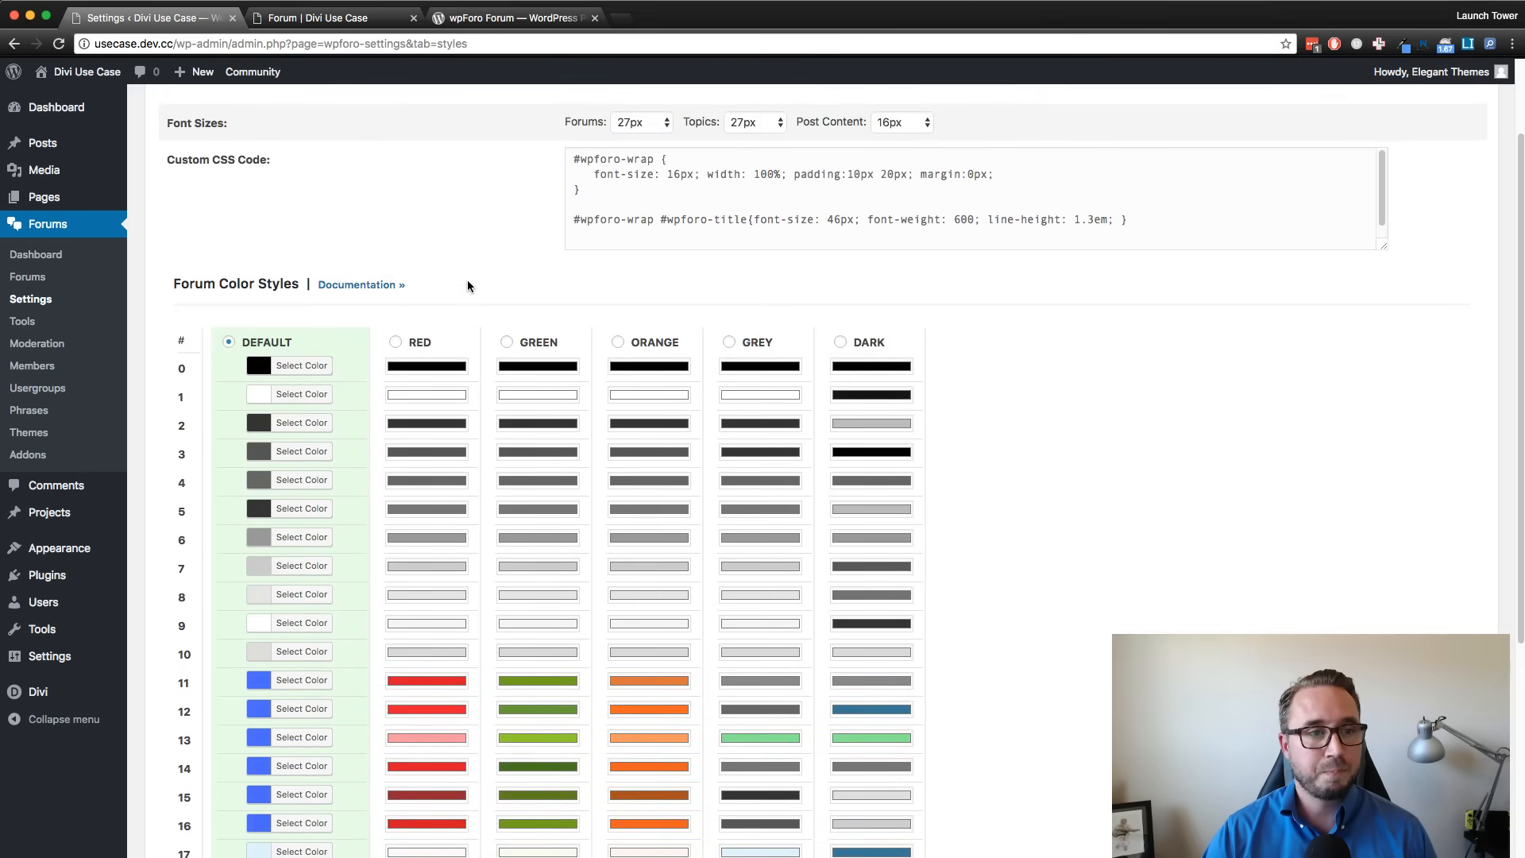
right_click(359, 292)
left_click(375, 294)
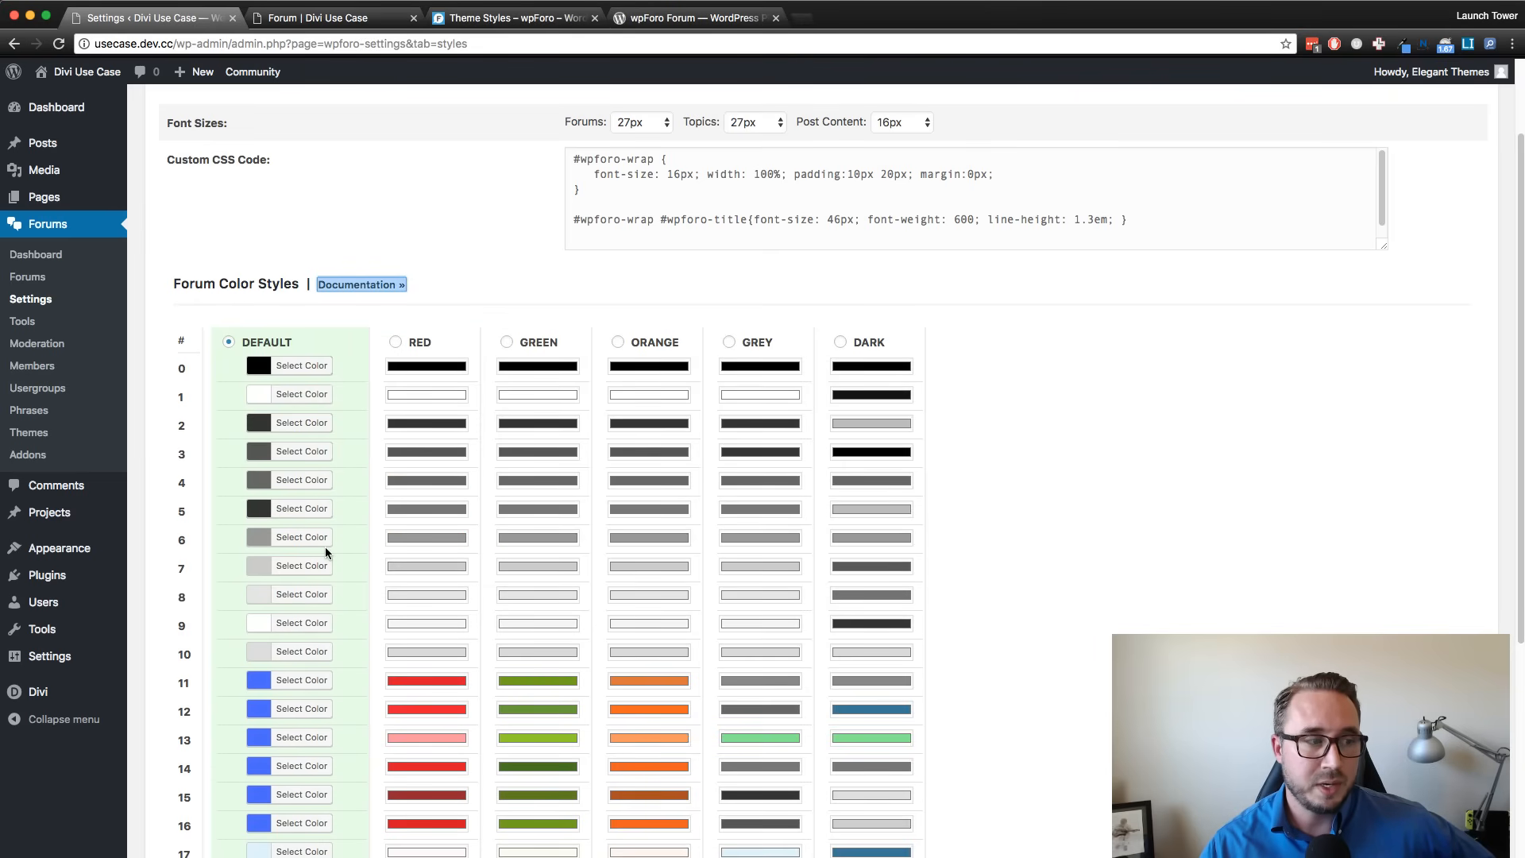
Read the Theme Styles documentation's Style Colors list, checking the Marathon Forums page and the Color #2 main font color selector.
left_click(508, 17)
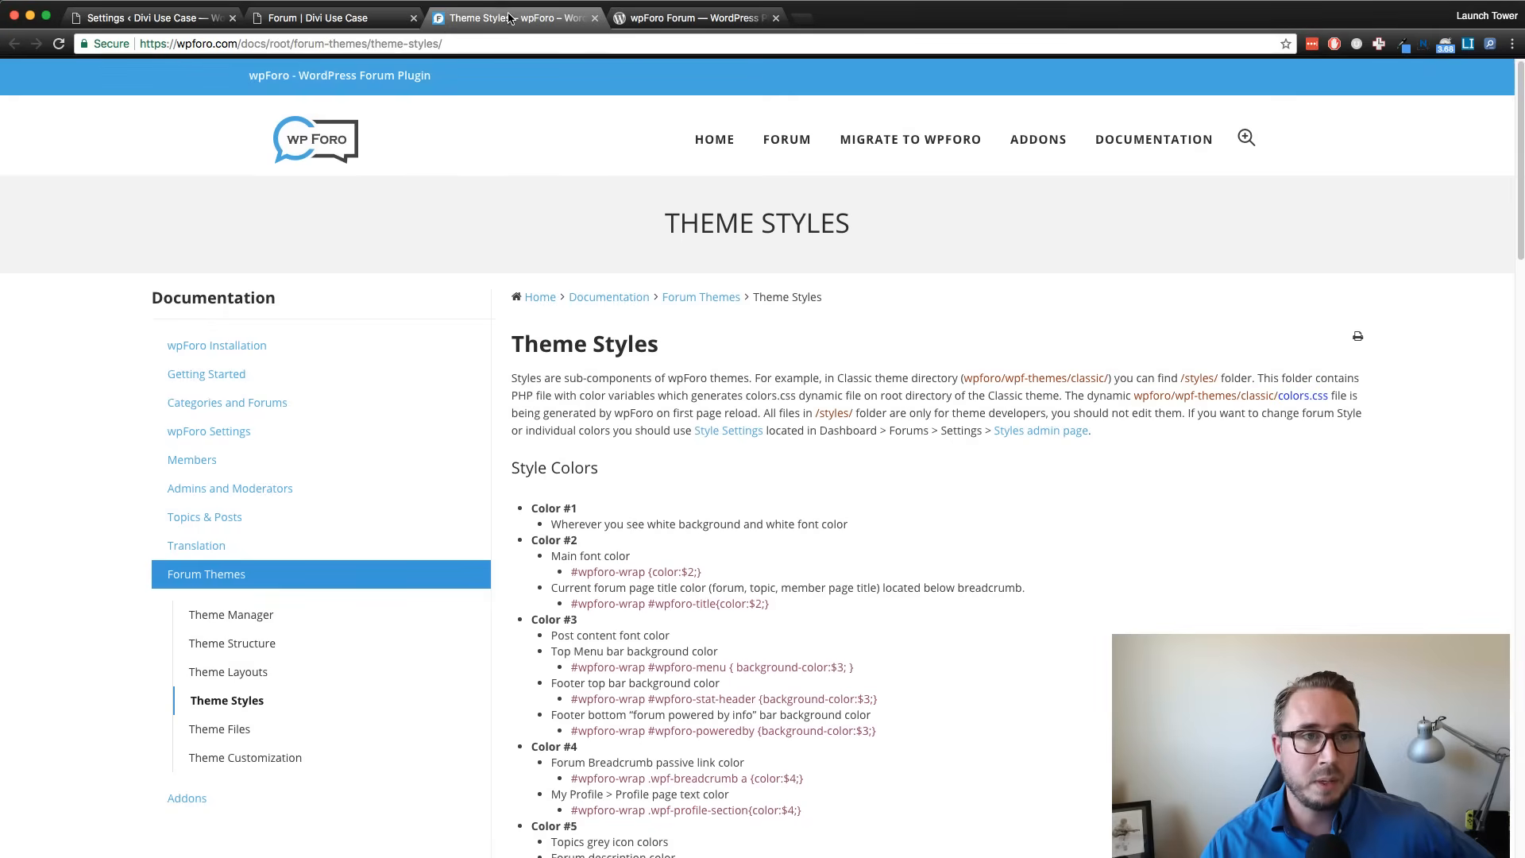
scroll(644, 404, "down", 2)
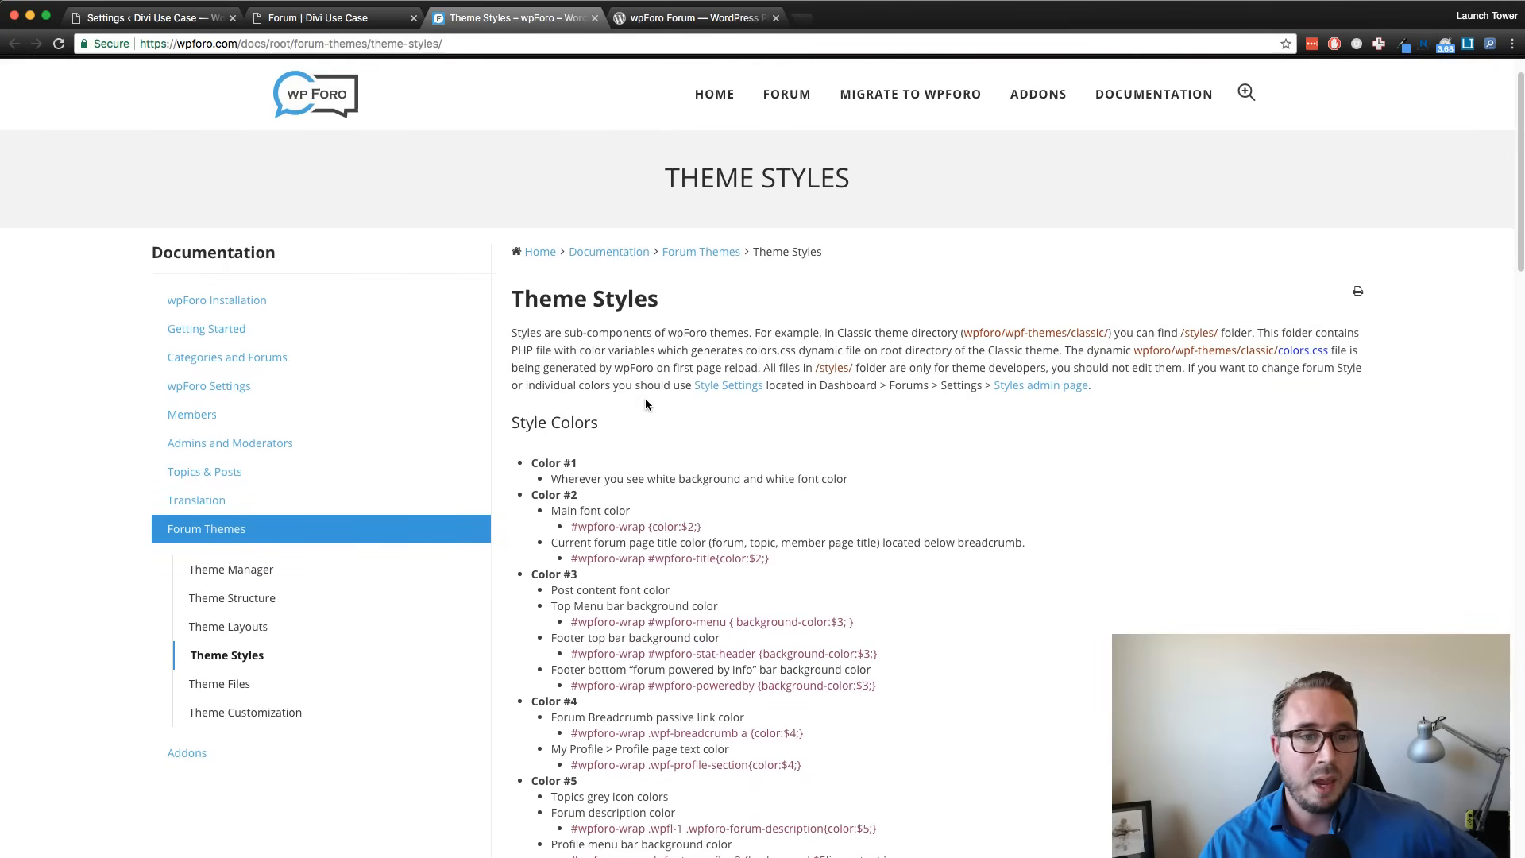
scroll(645, 404, "down", 8)
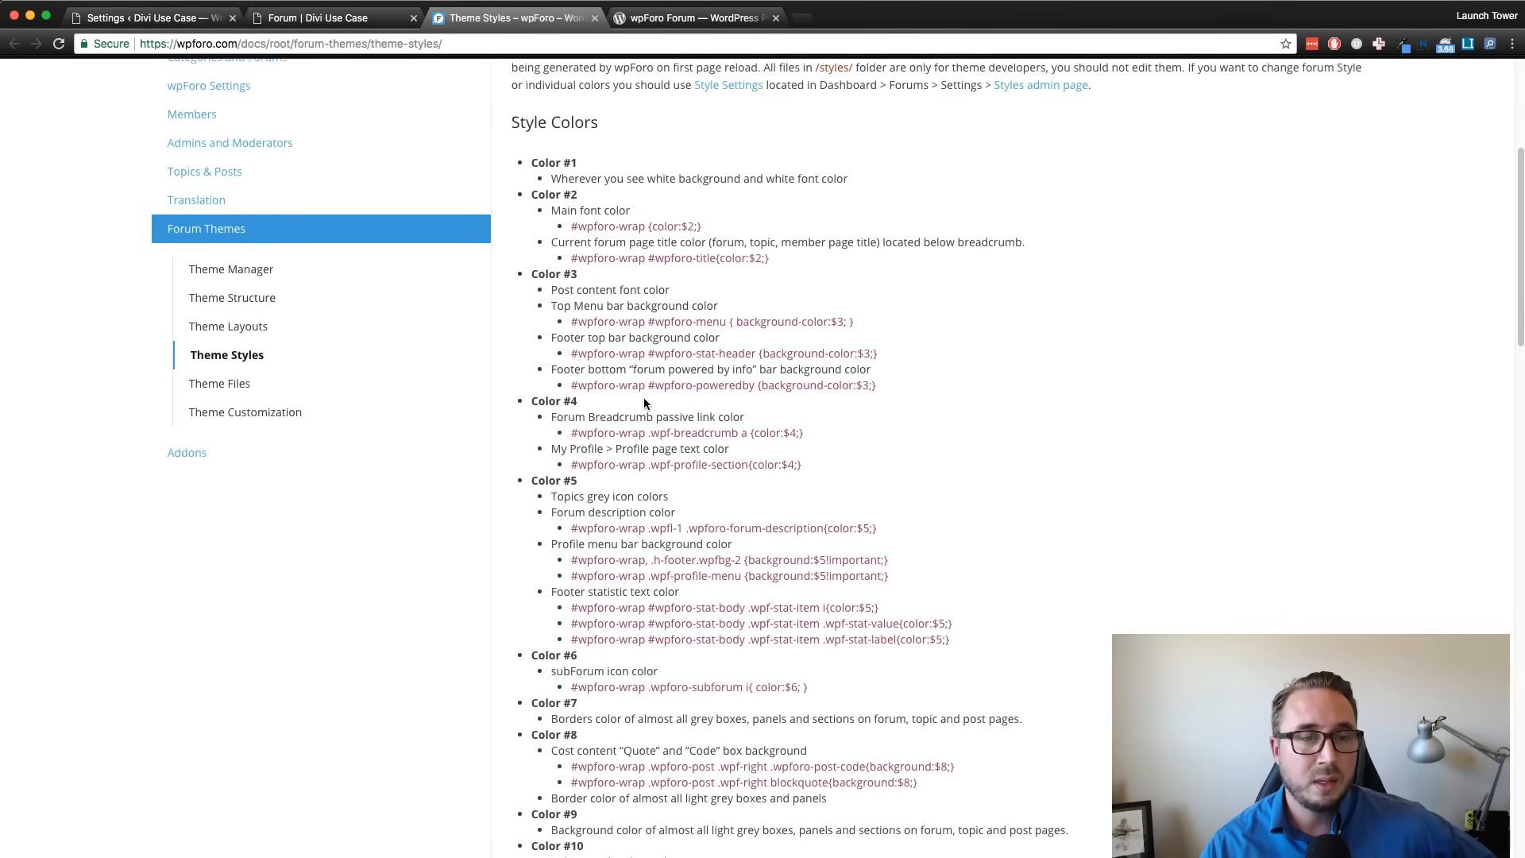
scroll(644, 403, "down", 2)
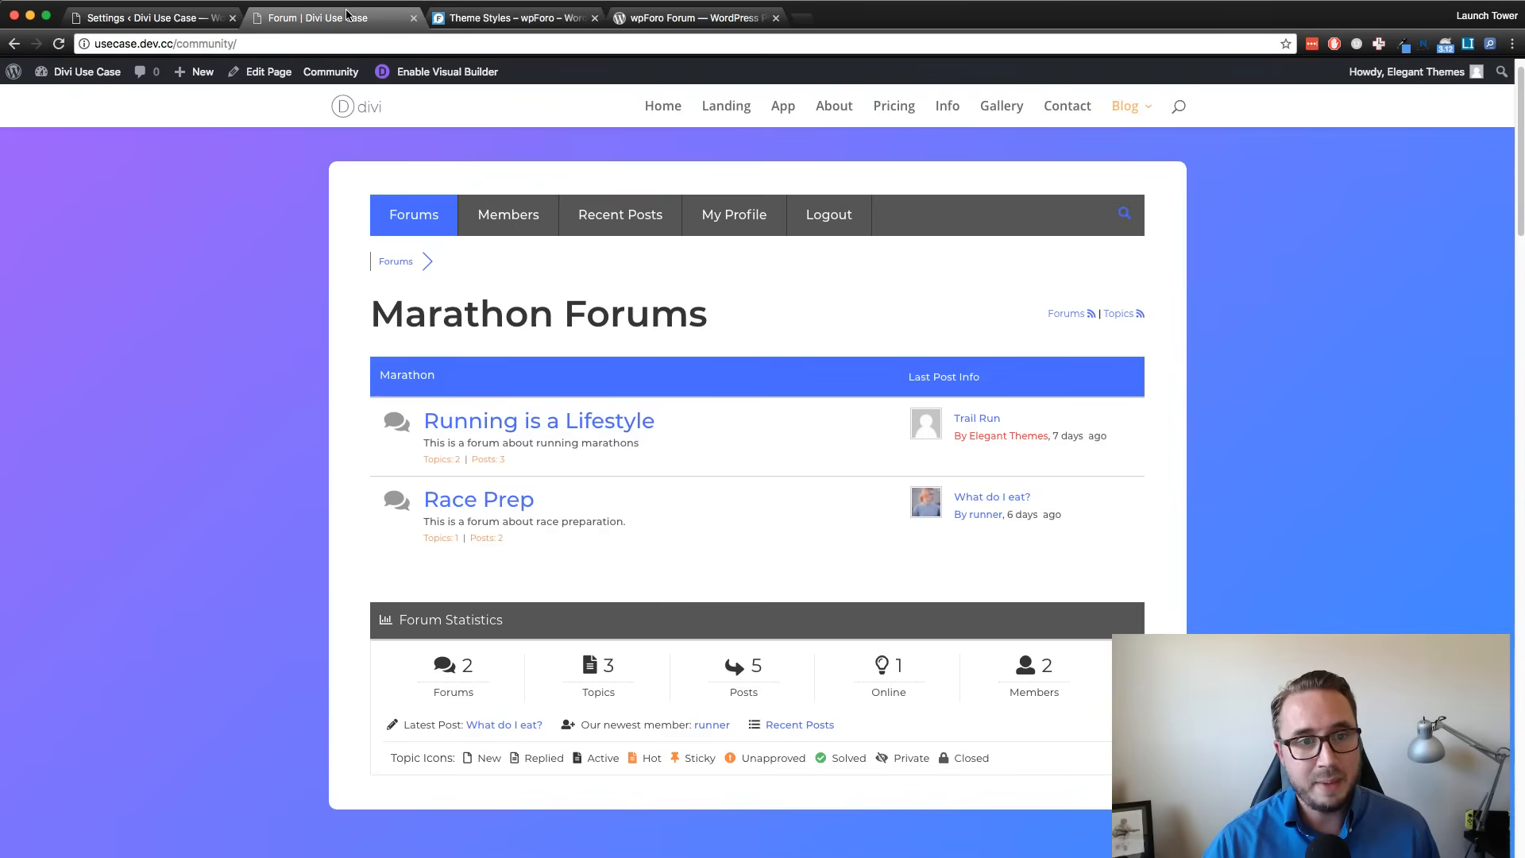
left_click(350, 17)
left_click(469, 17)
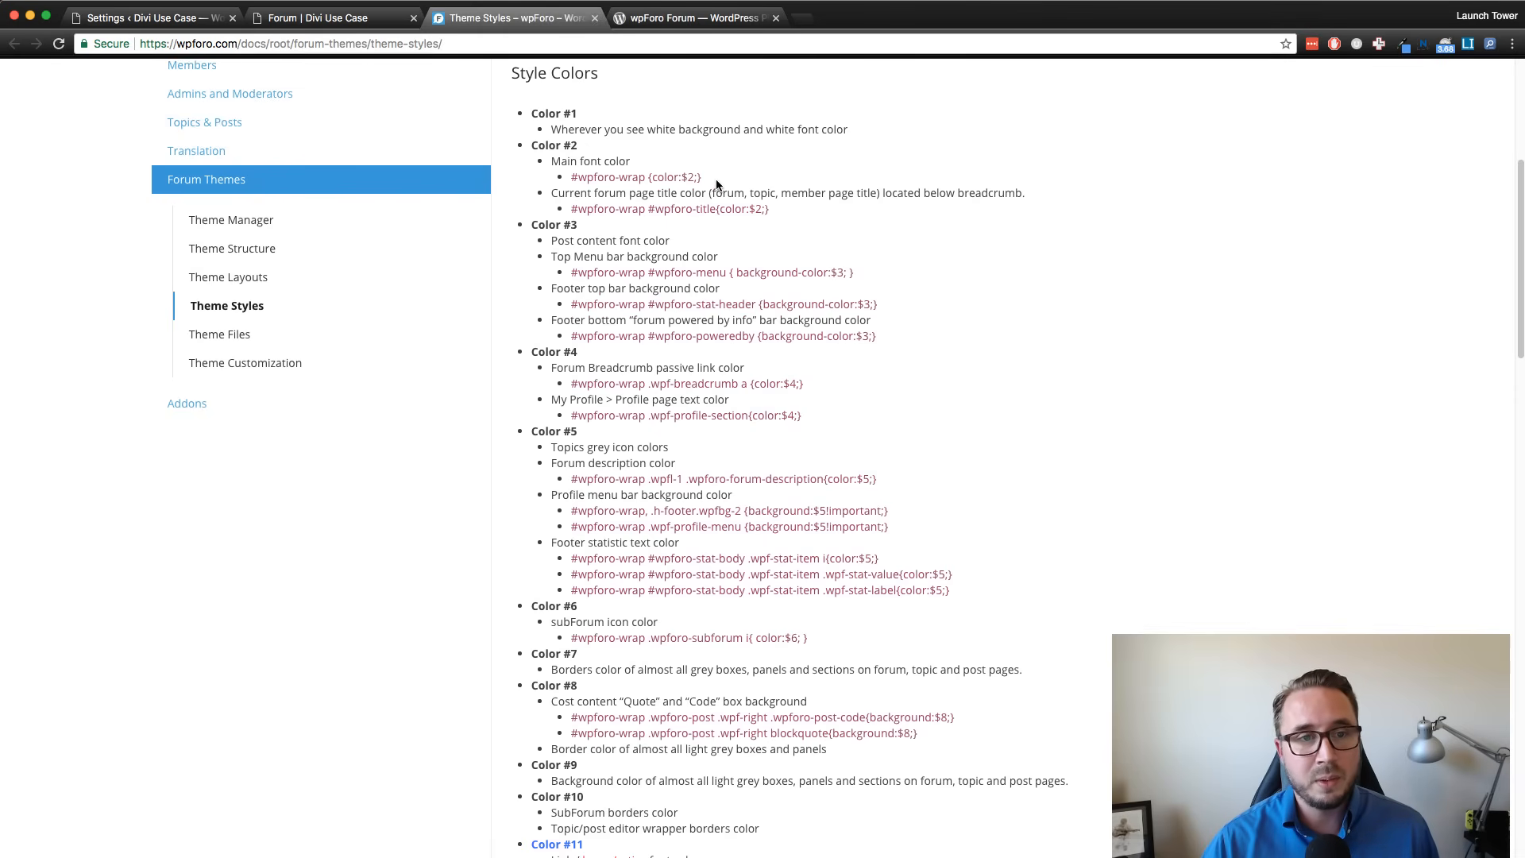
left_click_drag(702, 176, 571, 181)
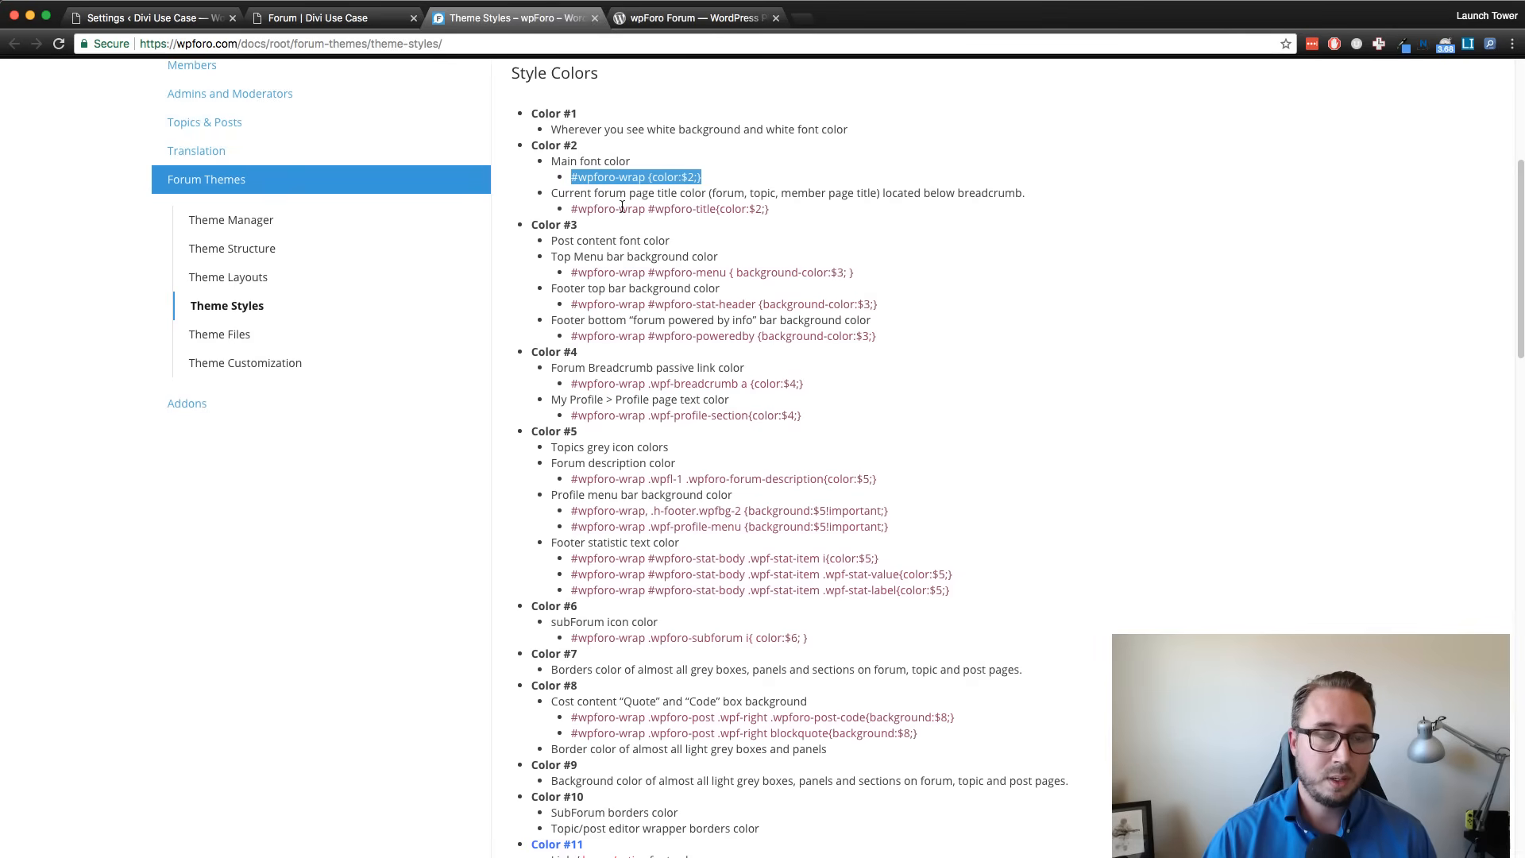
left_click(788, 211)
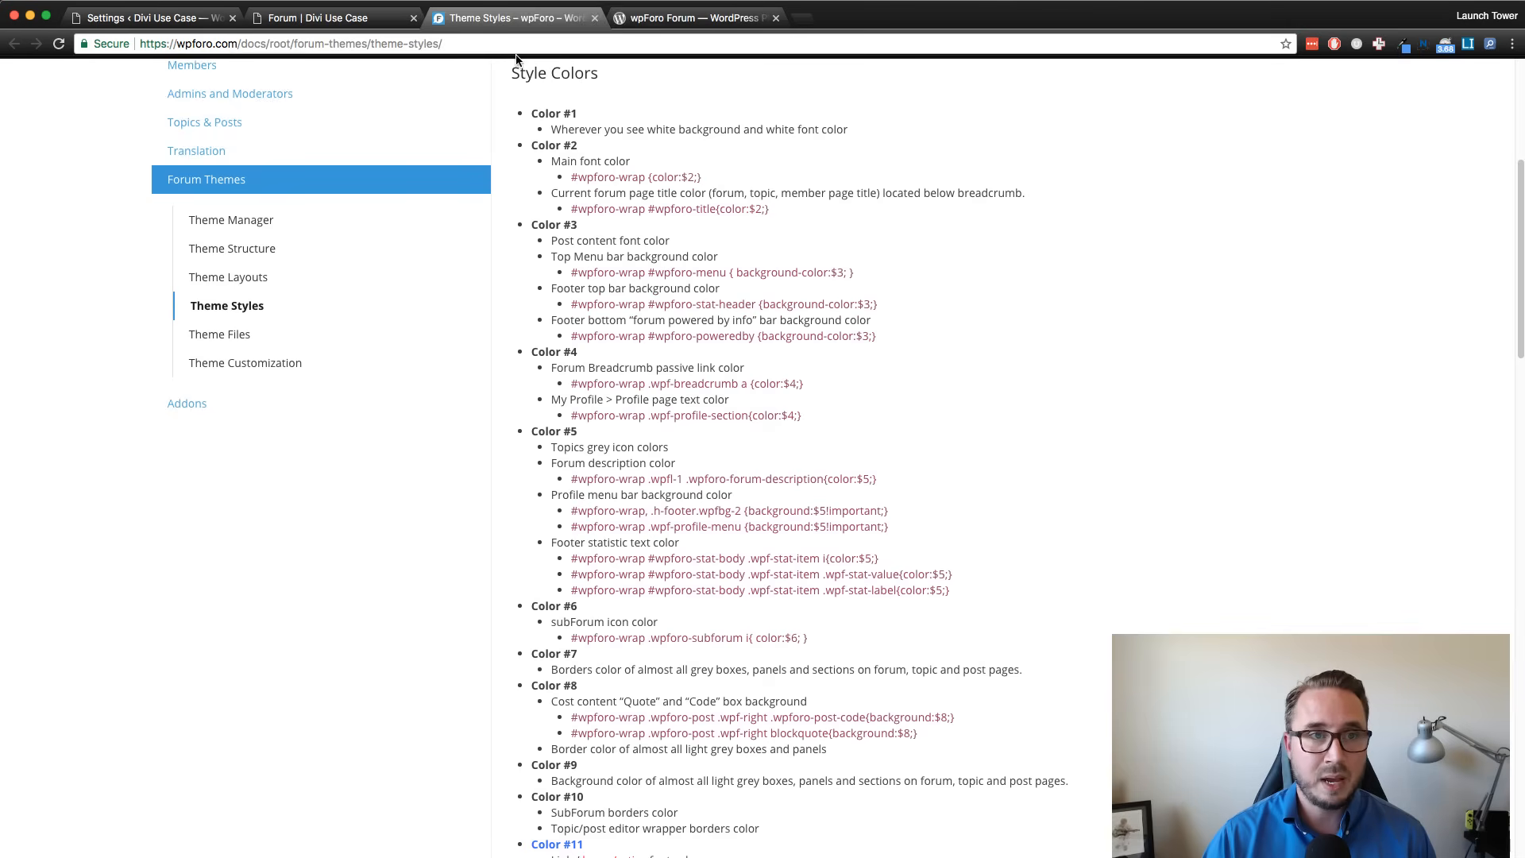
Review the Custom CSS Code in the forum's Styles settings after checking the Marathon Forums page.
left_click(339, 16)
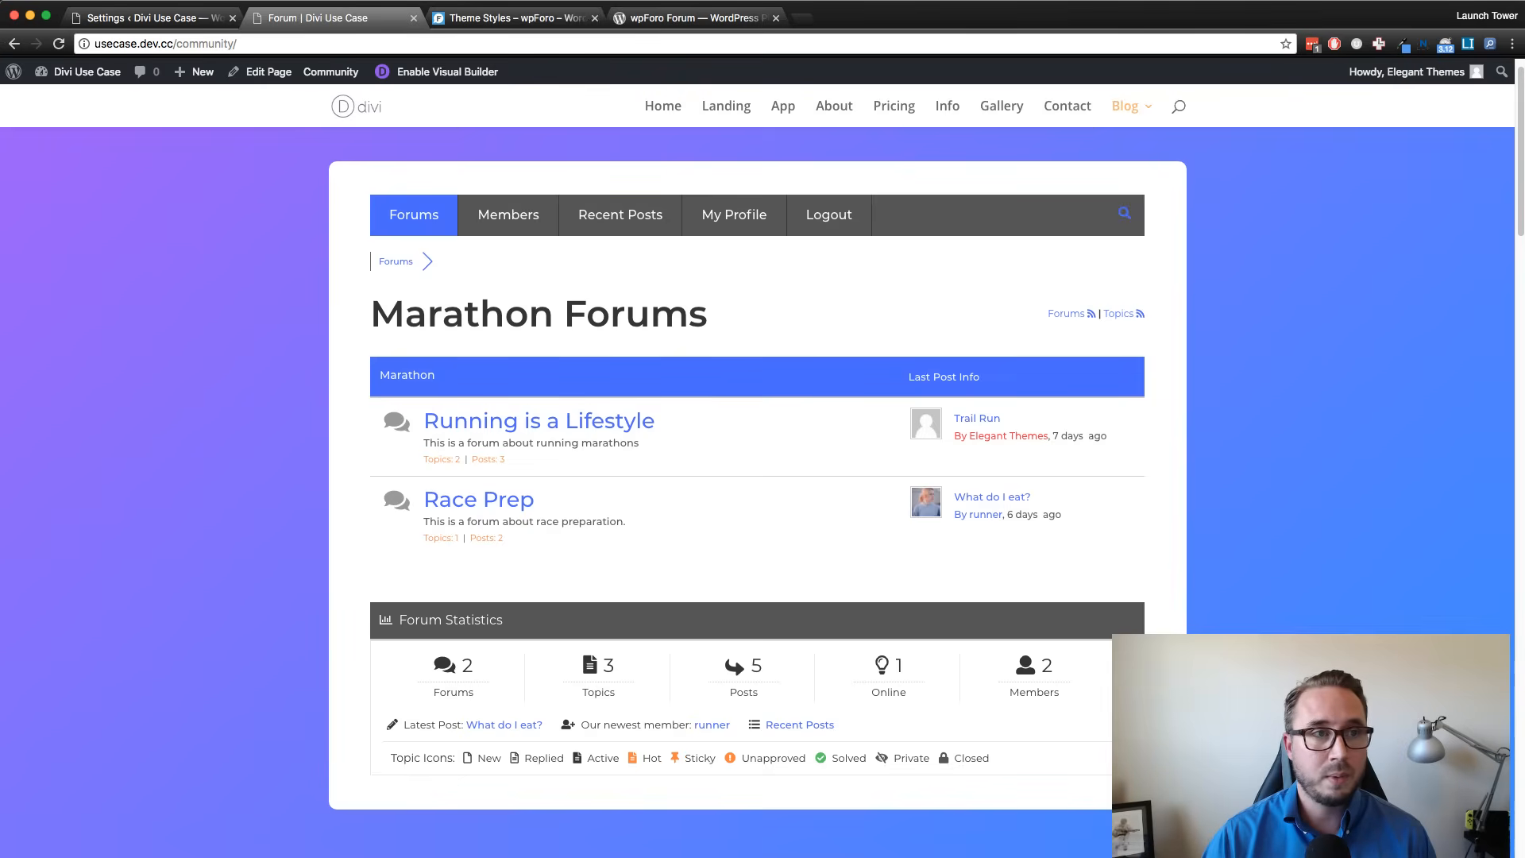
left_click(150, 17)
left_click(1080, 332)
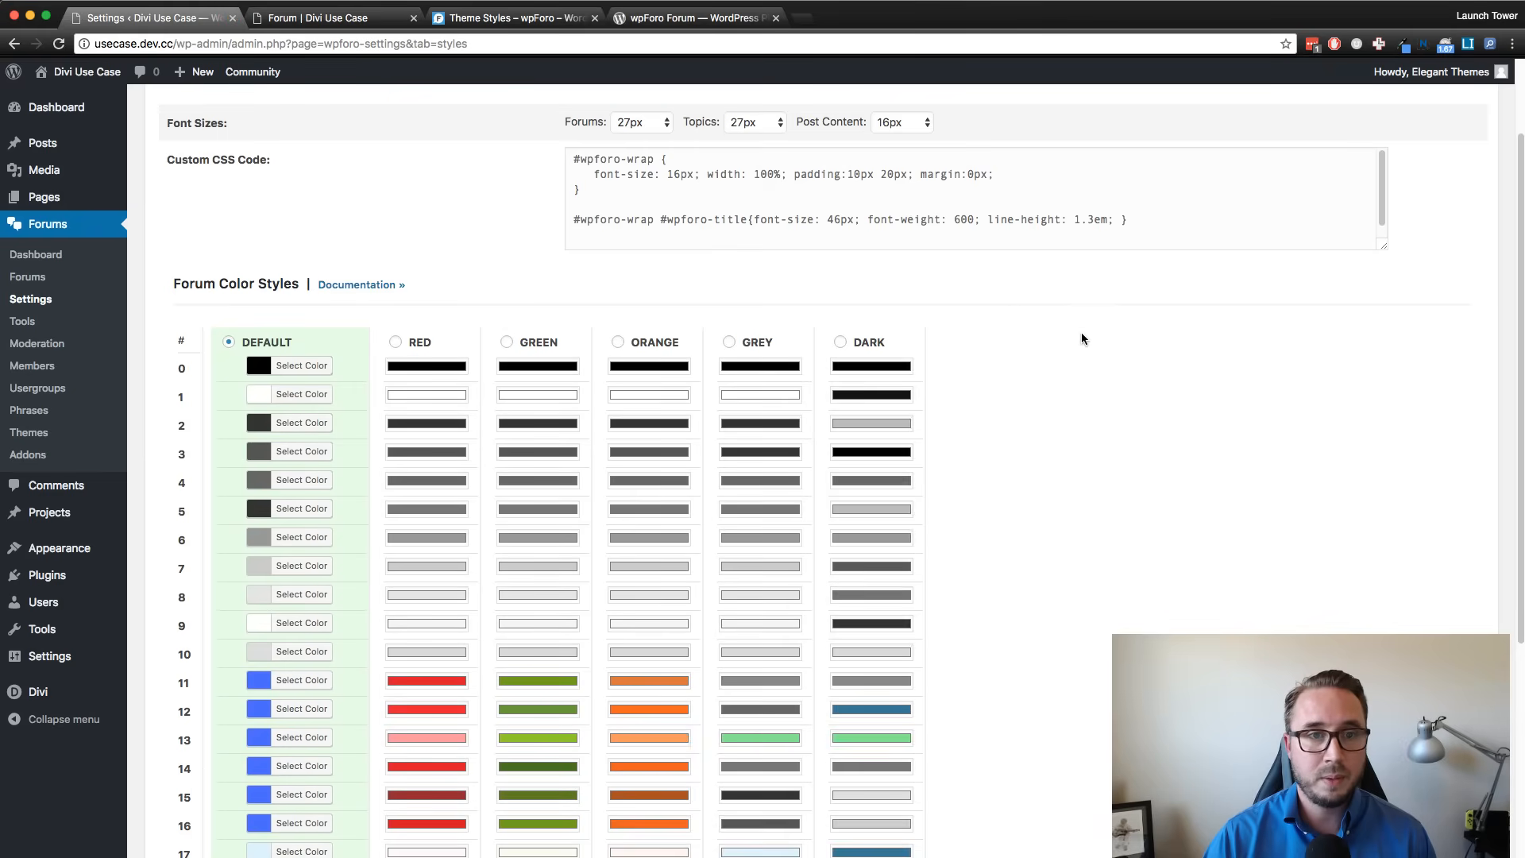
scroll(1032, 310, "up", 1)
left_click_drag(1244, 262, 566, 189)
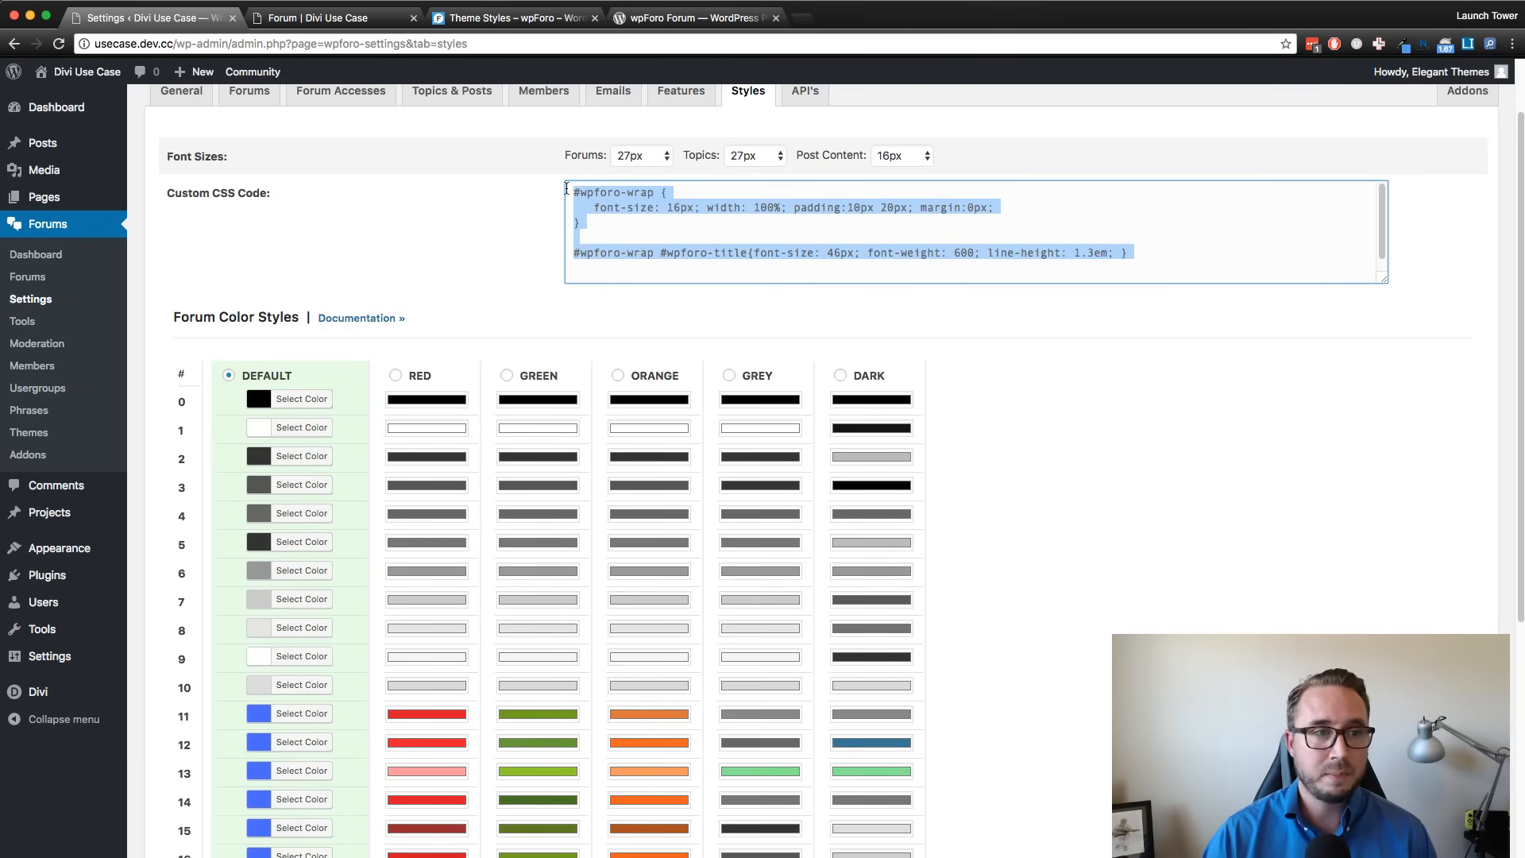
left_click(1014, 329)
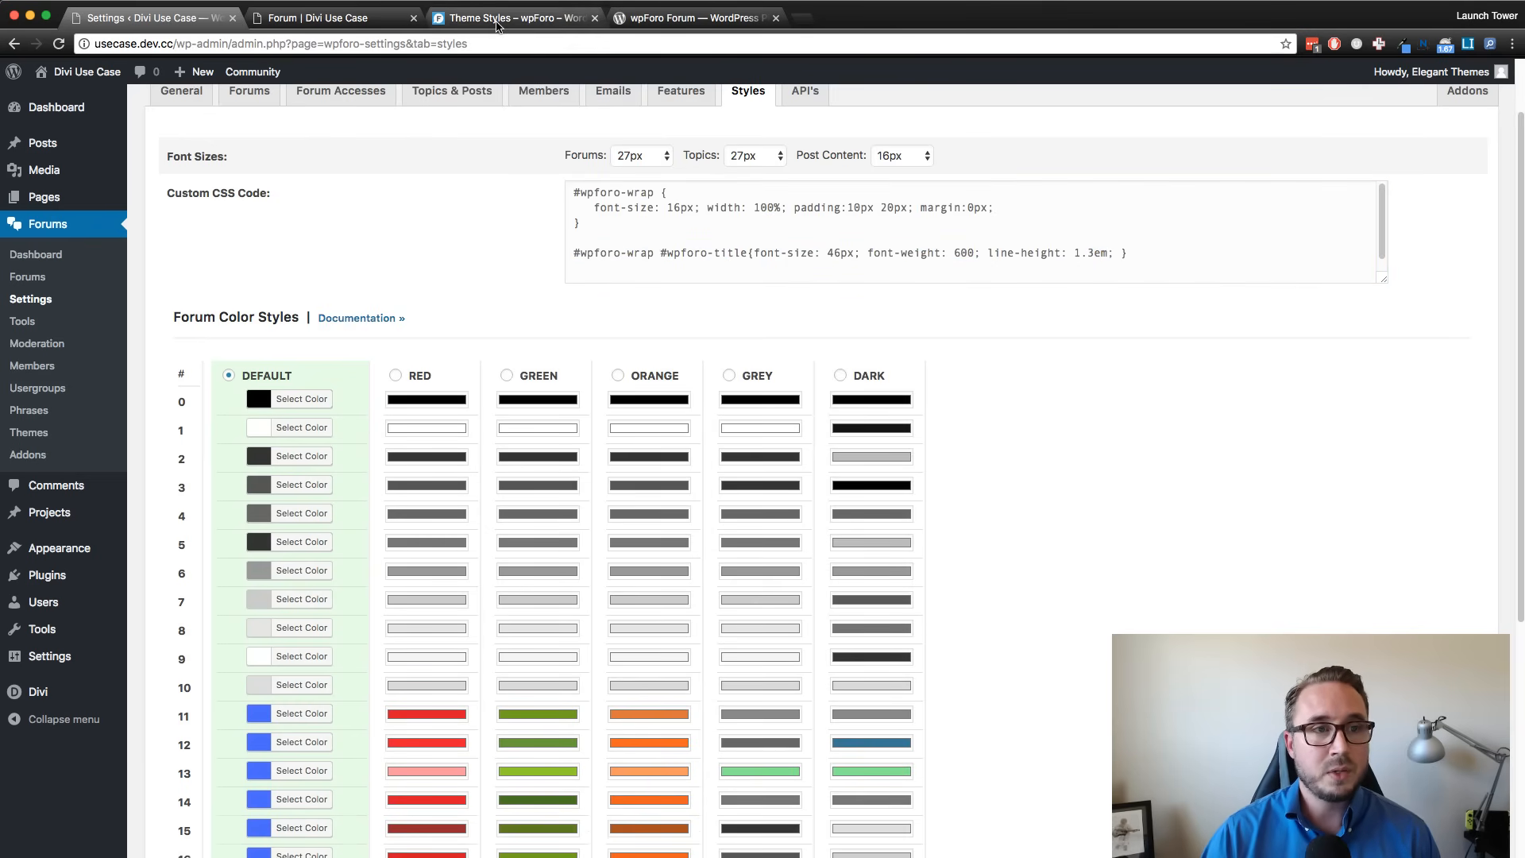
Examine the main font color and page title selectors under Color #2 in the Theme Styles documentation.
left_click(496, 19)
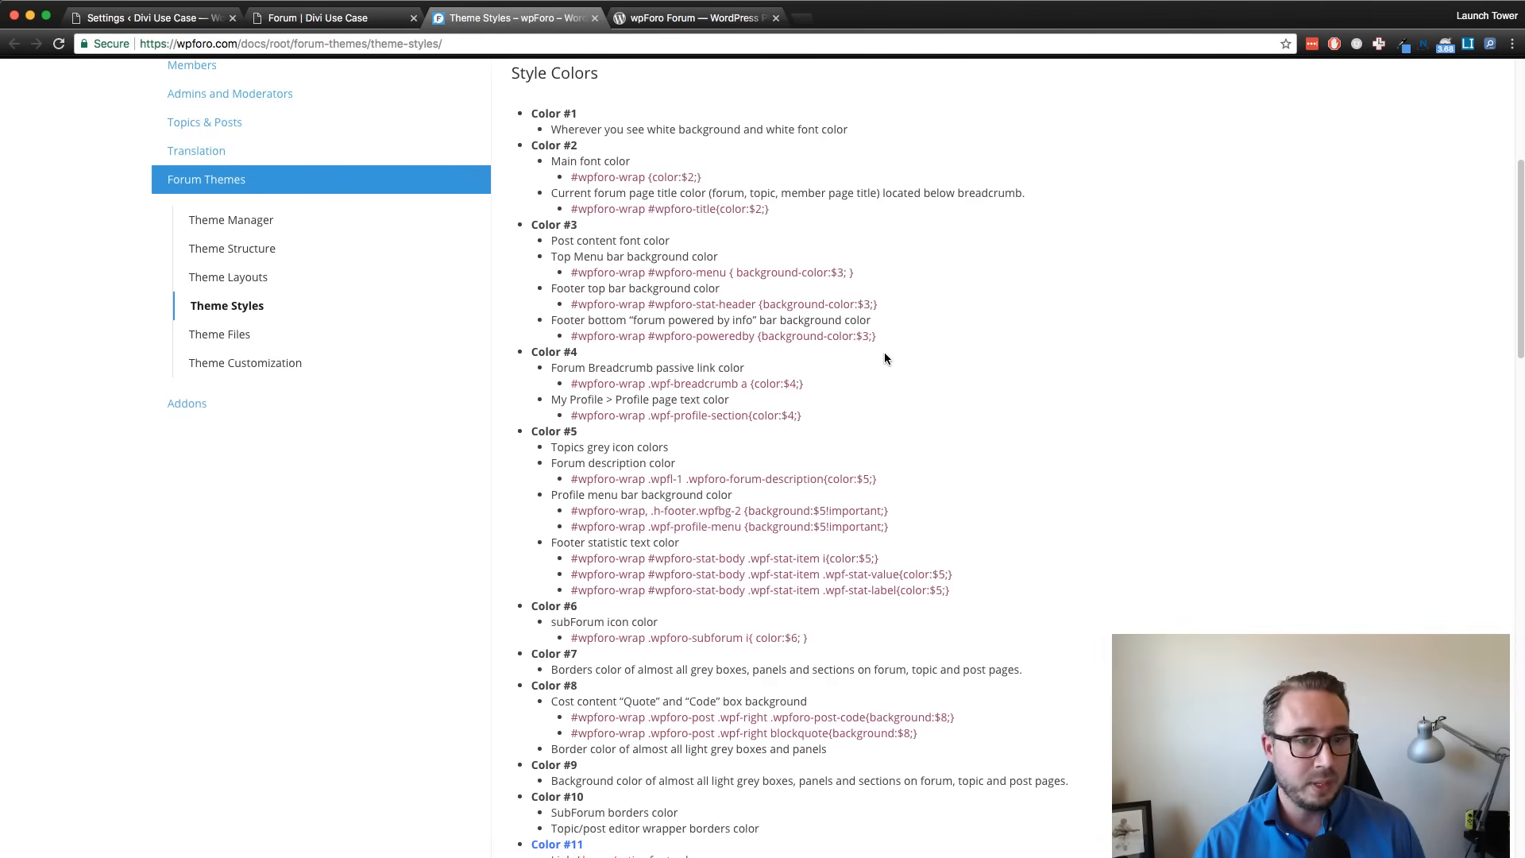
left_click_drag(770, 208, 648, 208)
left_click(624, 159)
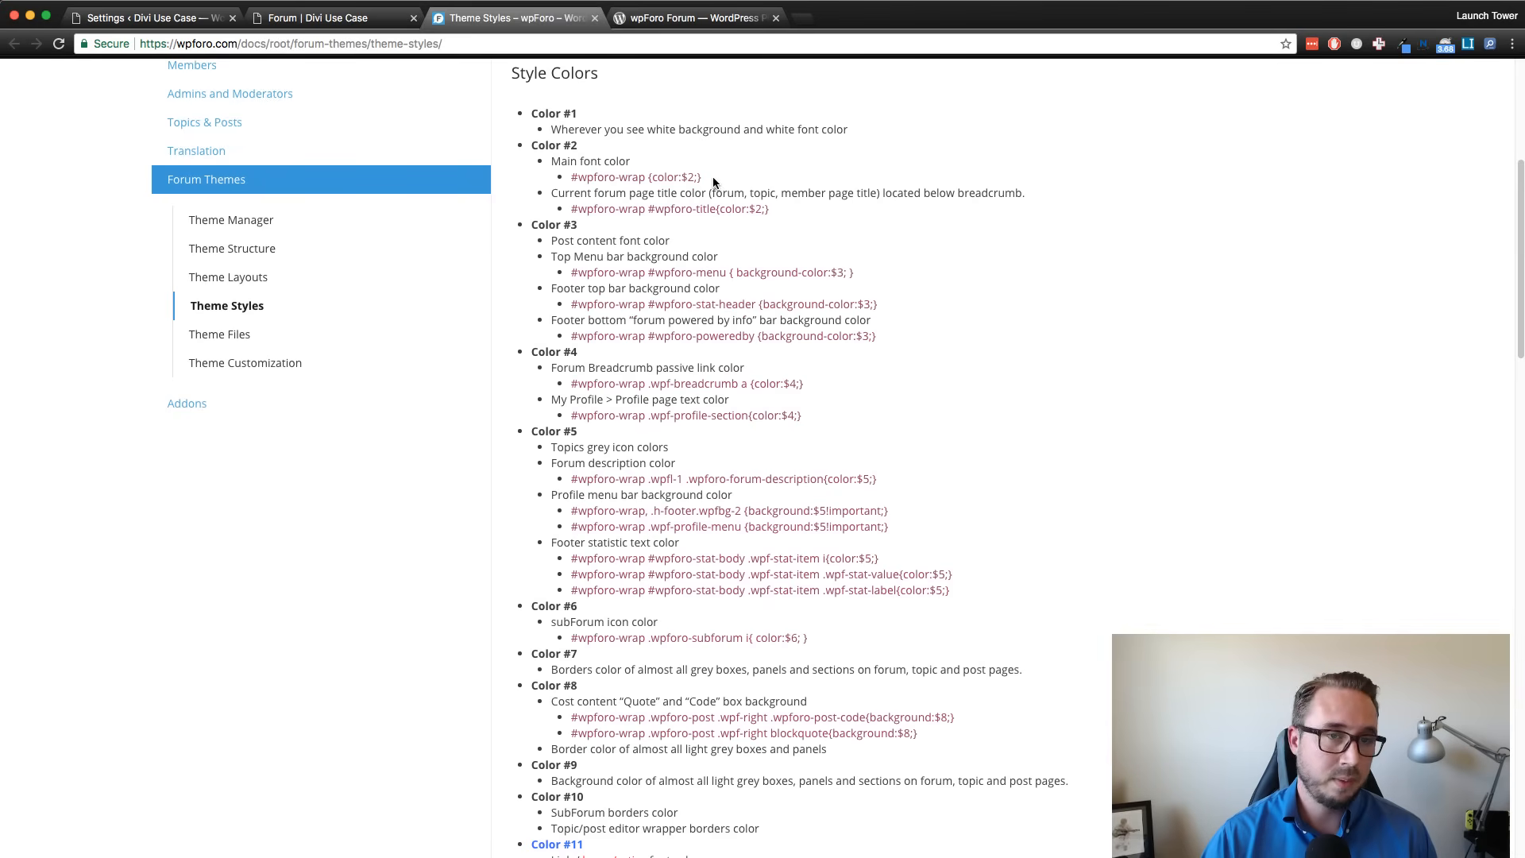
left_click_drag(706, 178, 572, 182)
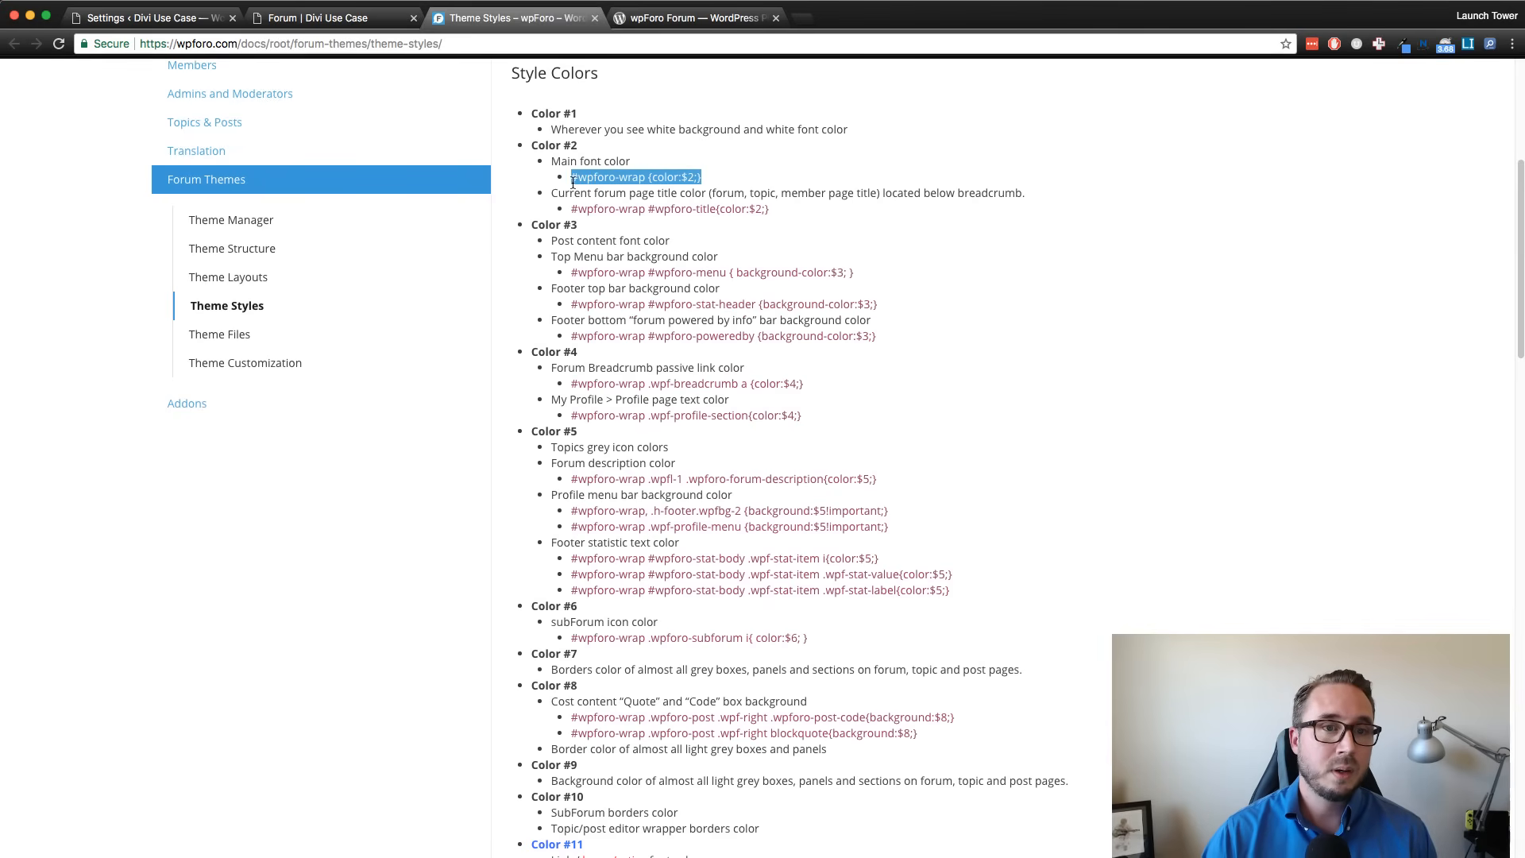
left_click(721, 178)
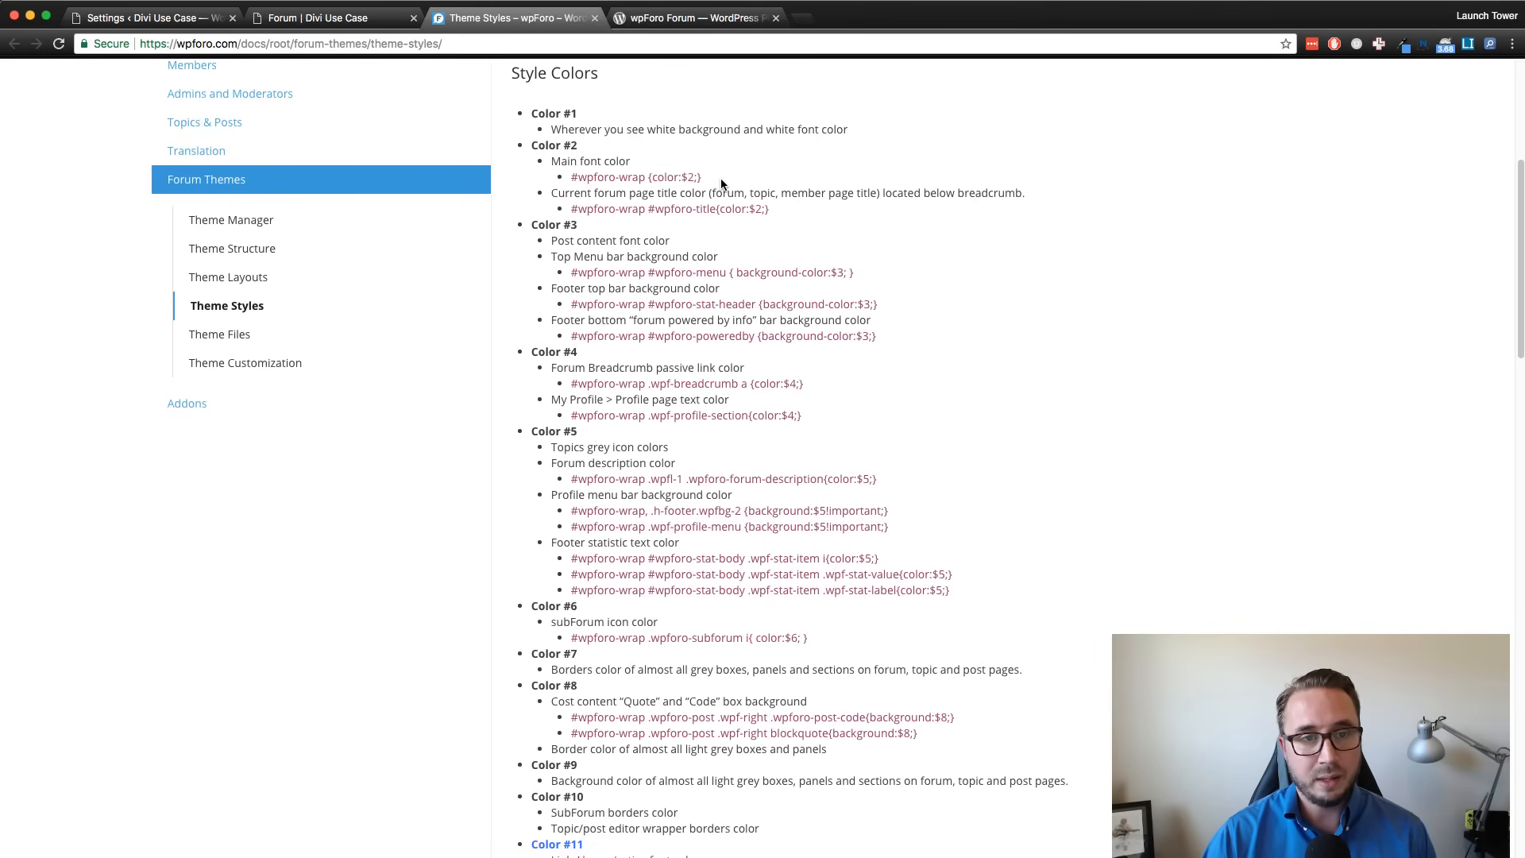
Check the Styles settings and the front-end forum, and read the documentation entries for Color #3 through Color #15.
left_click(150, 18)
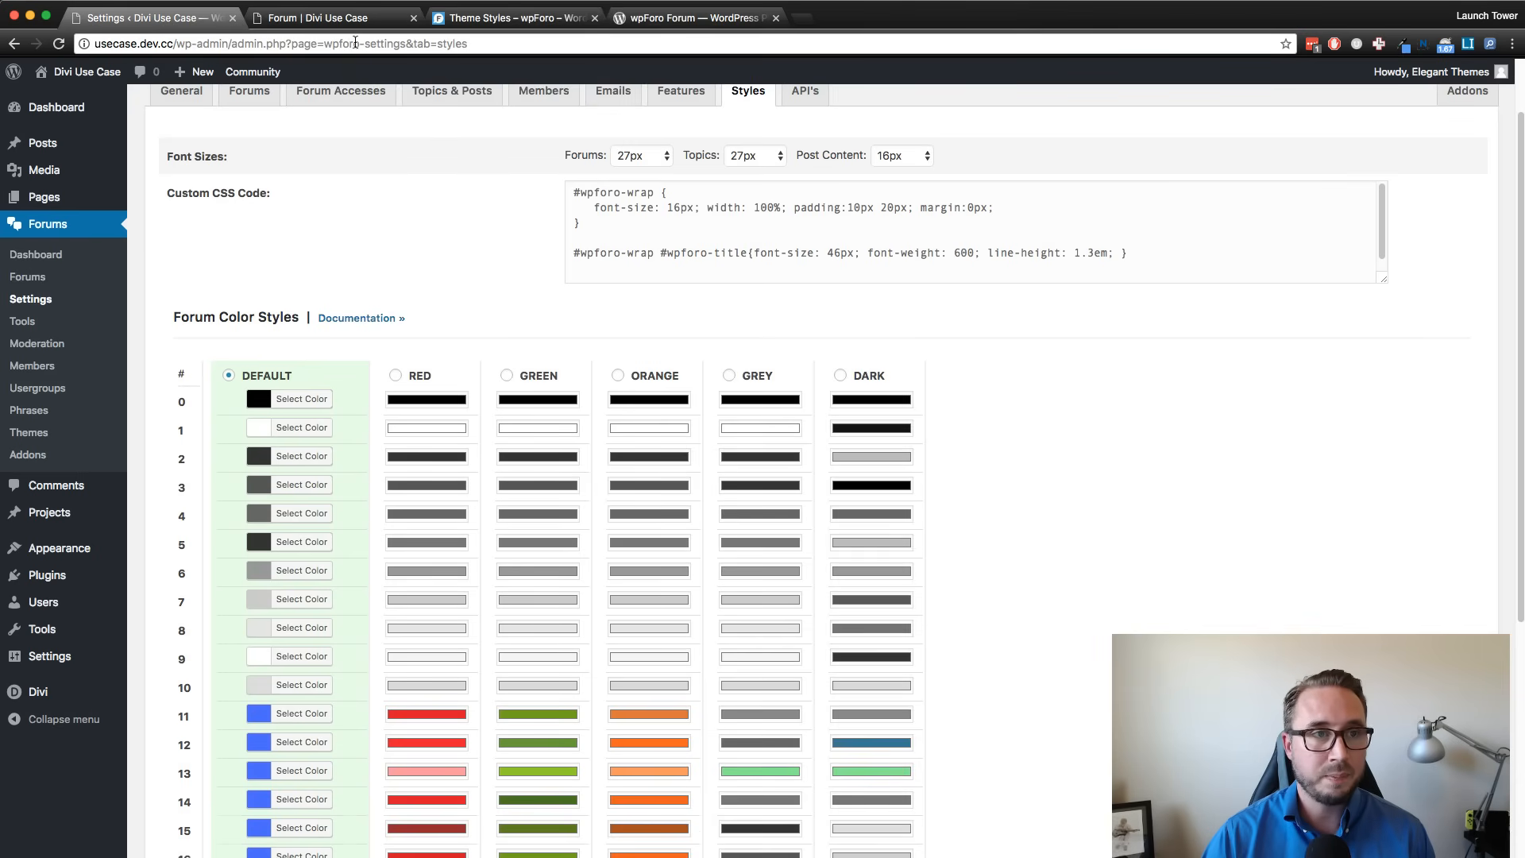
left_click(353, 24)
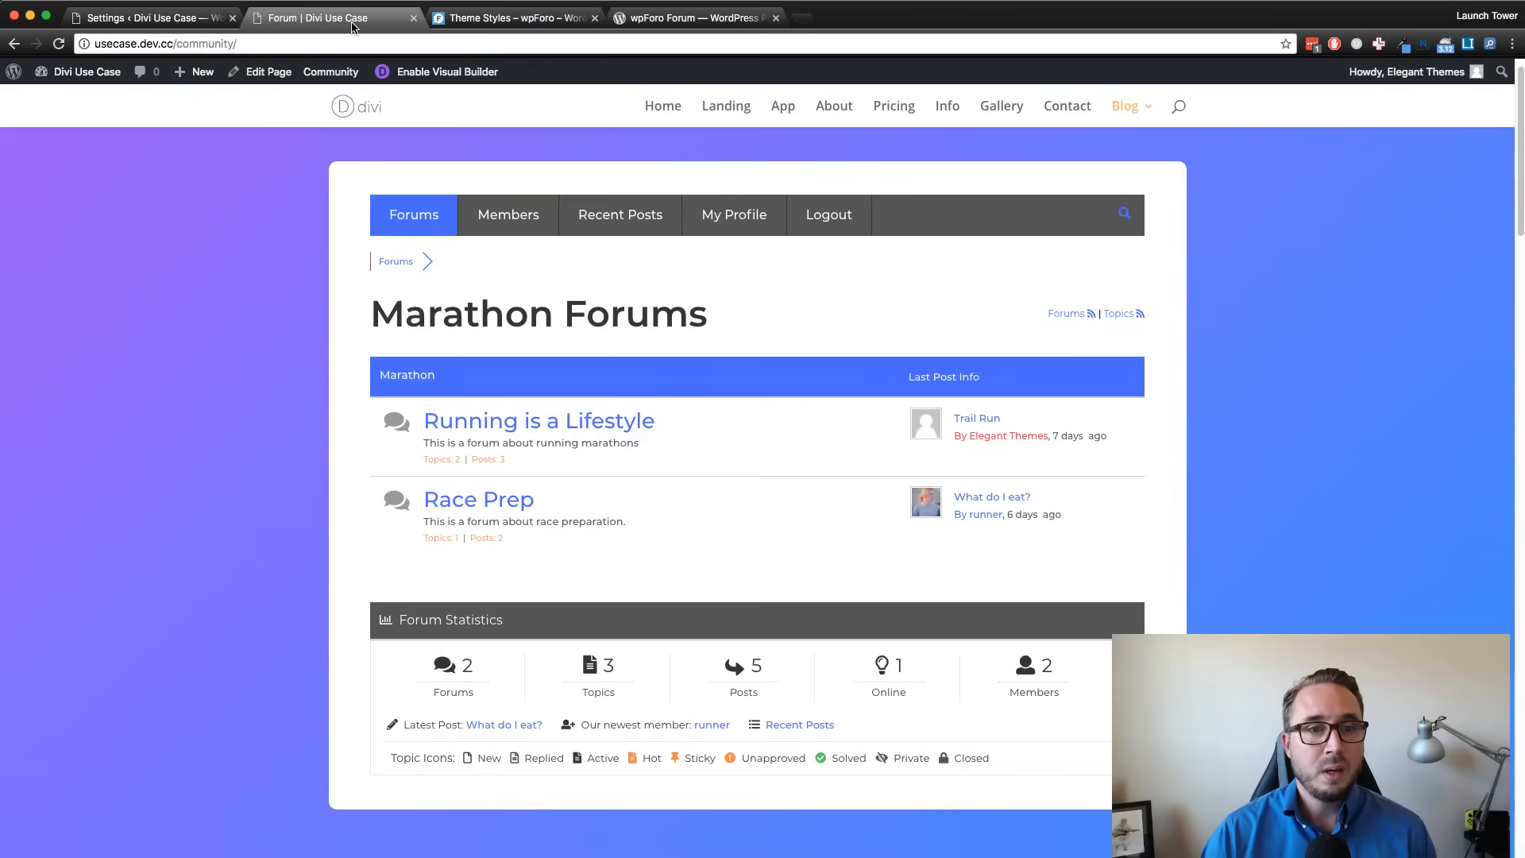
left_click(513, 22)
scroll(650, 389, "down", 3)
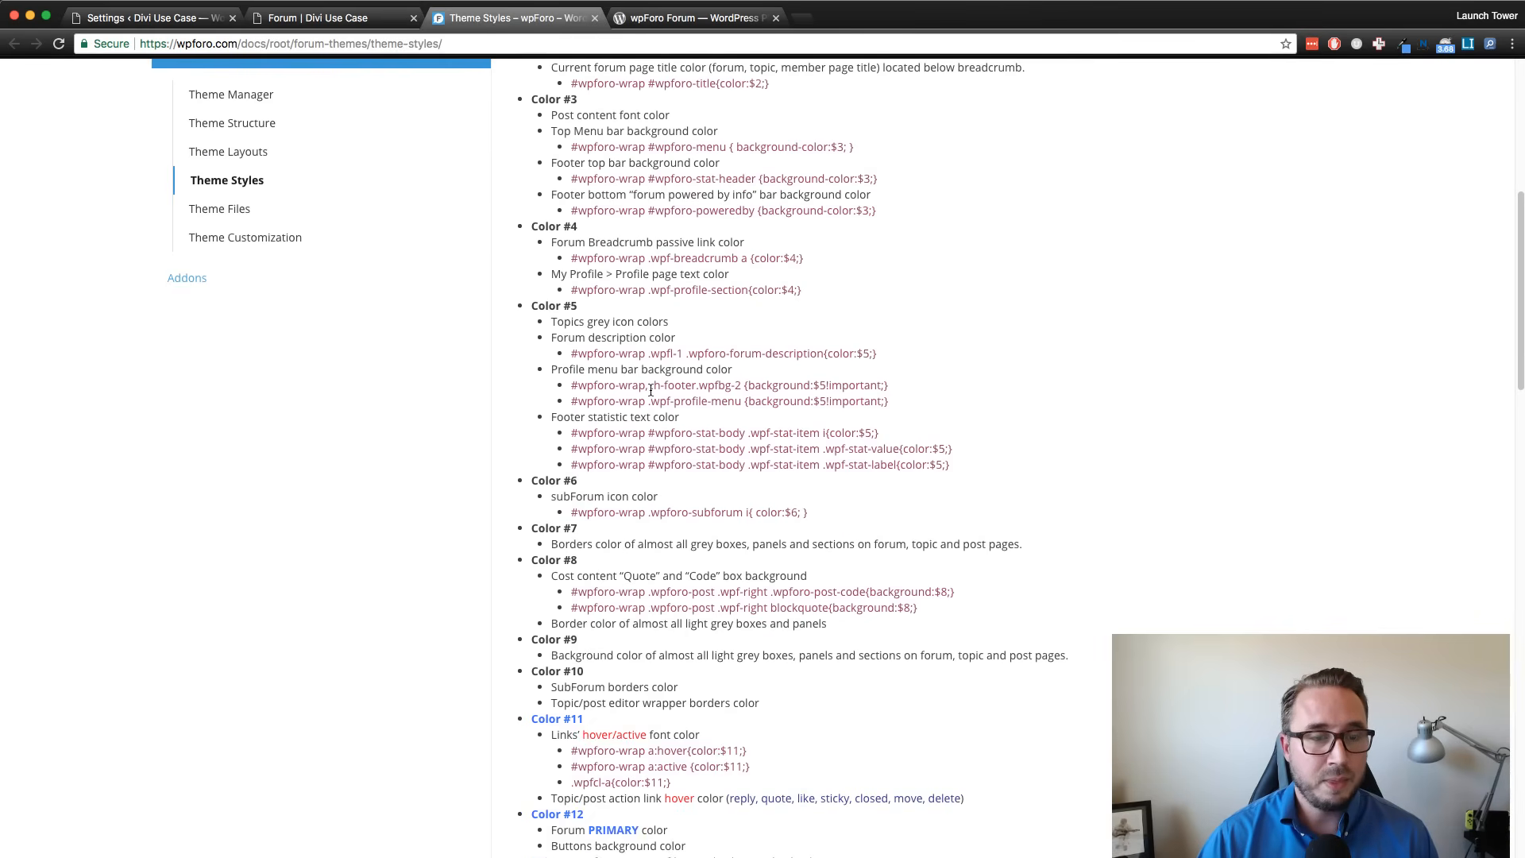
scroll(650, 390, "down", 9)
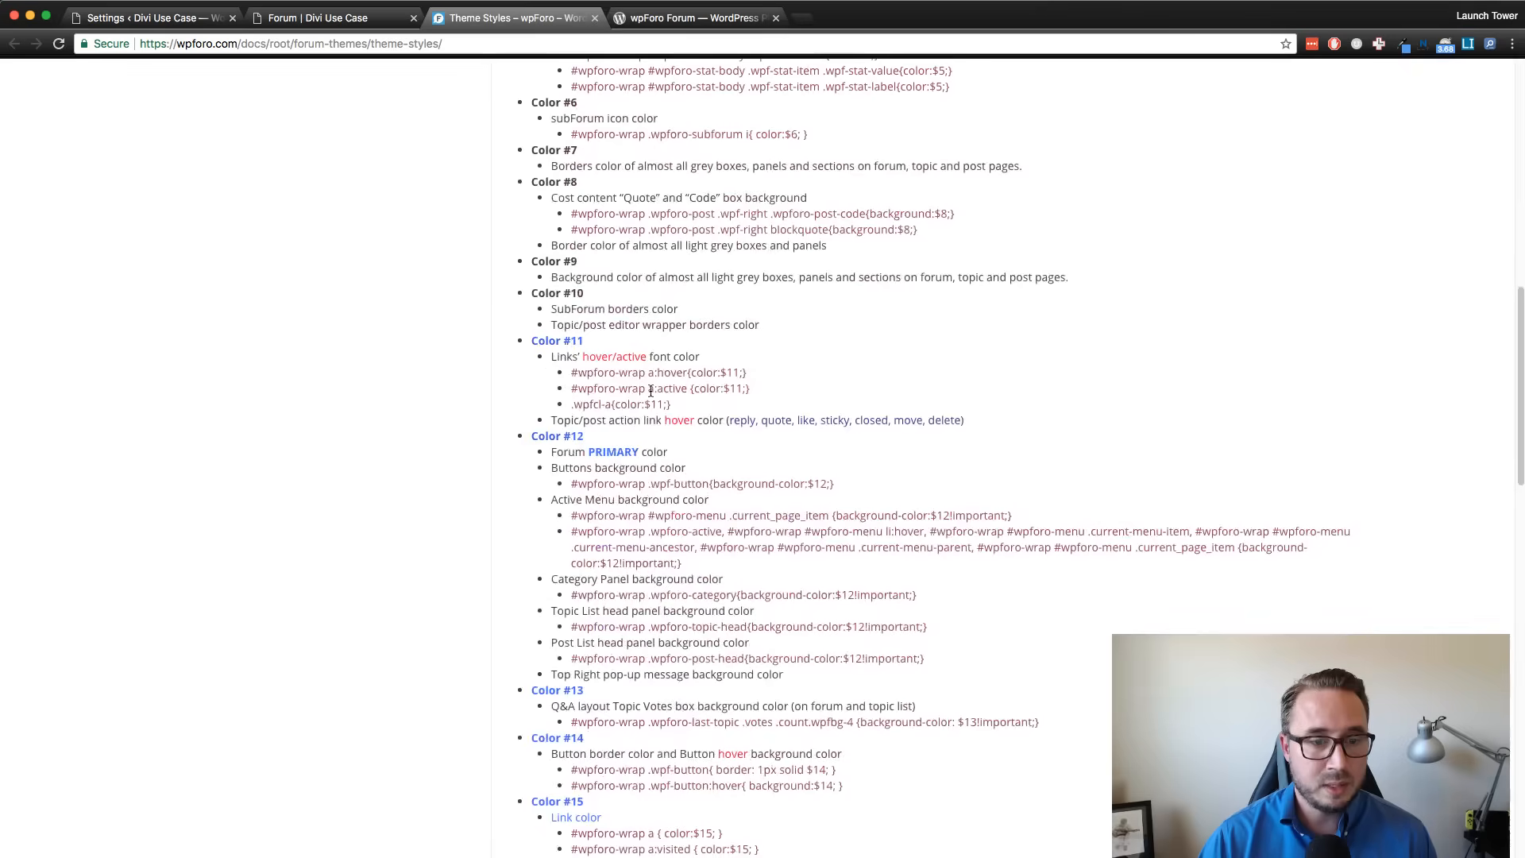
scroll(650, 389, "up", 5)
scroll(650, 390, "up", 4)
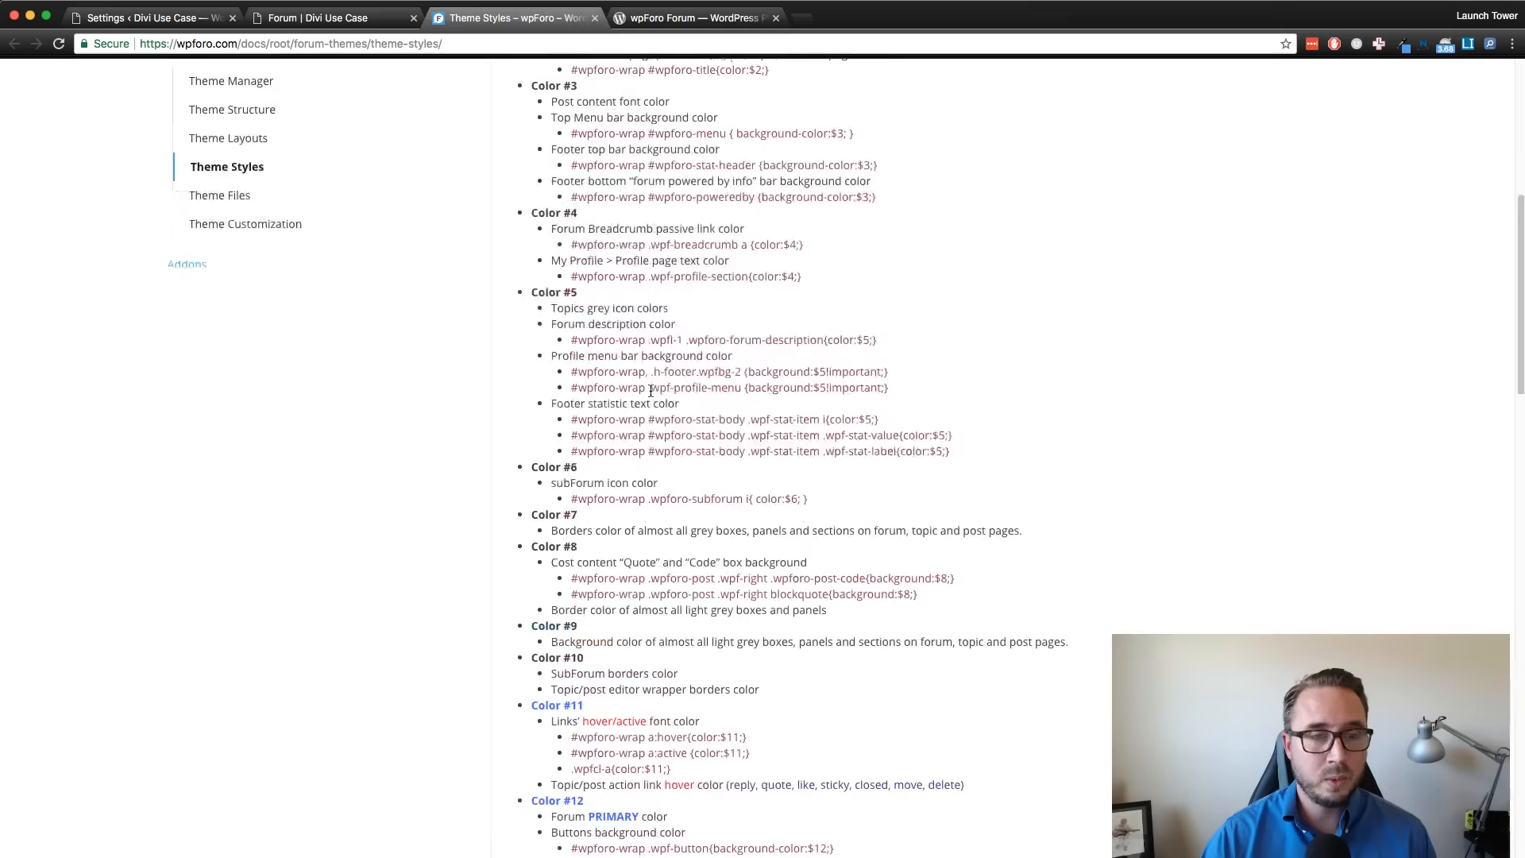
scroll(650, 390, "up", 4)
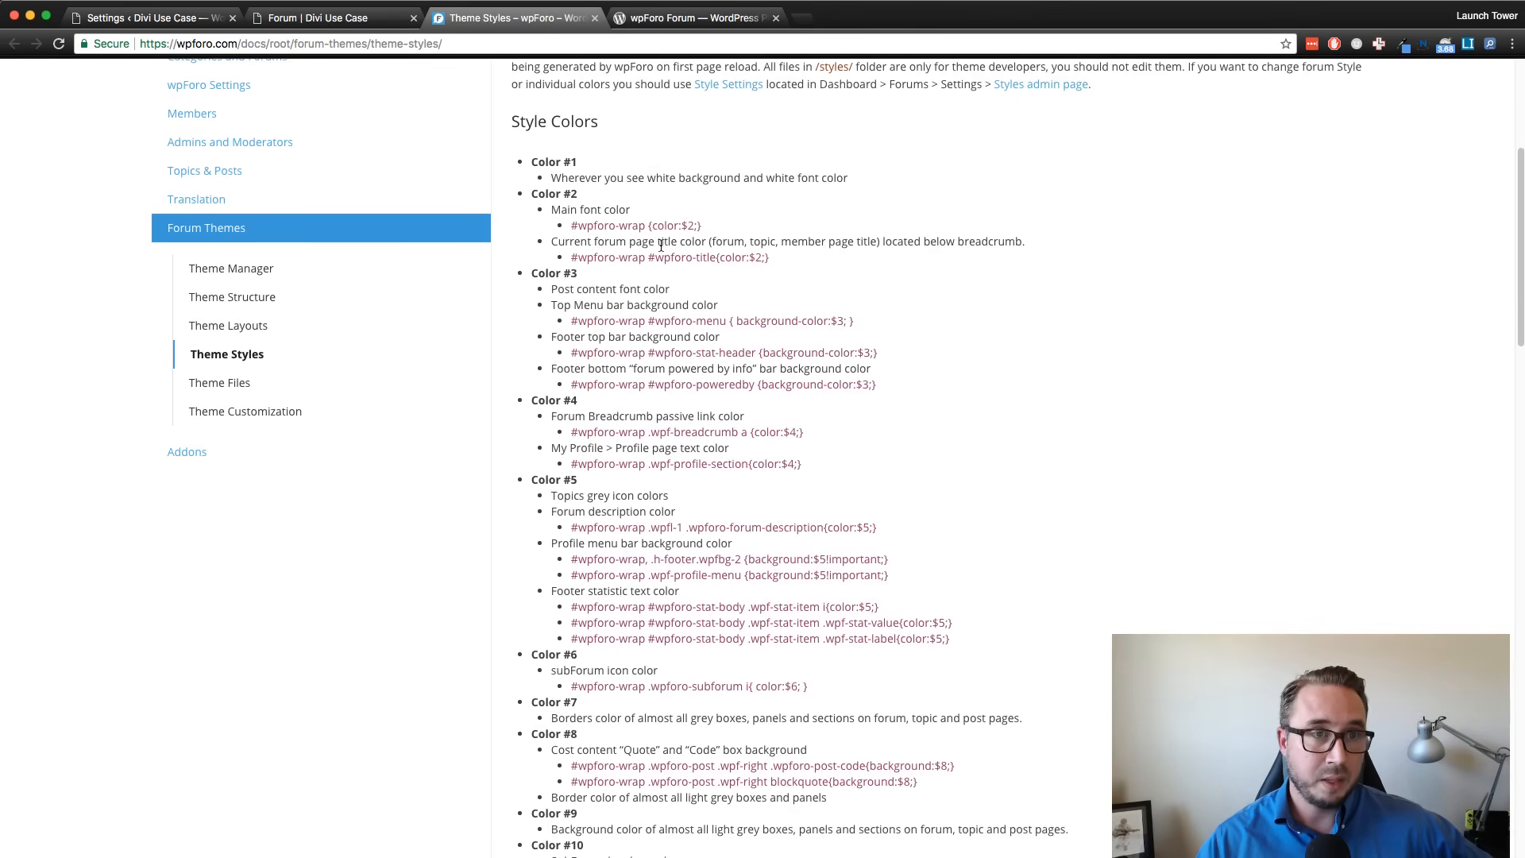
Check the forum page, view the color 0 picker of the Default style, and look over its remaining color rows.
left_click(329, 19)
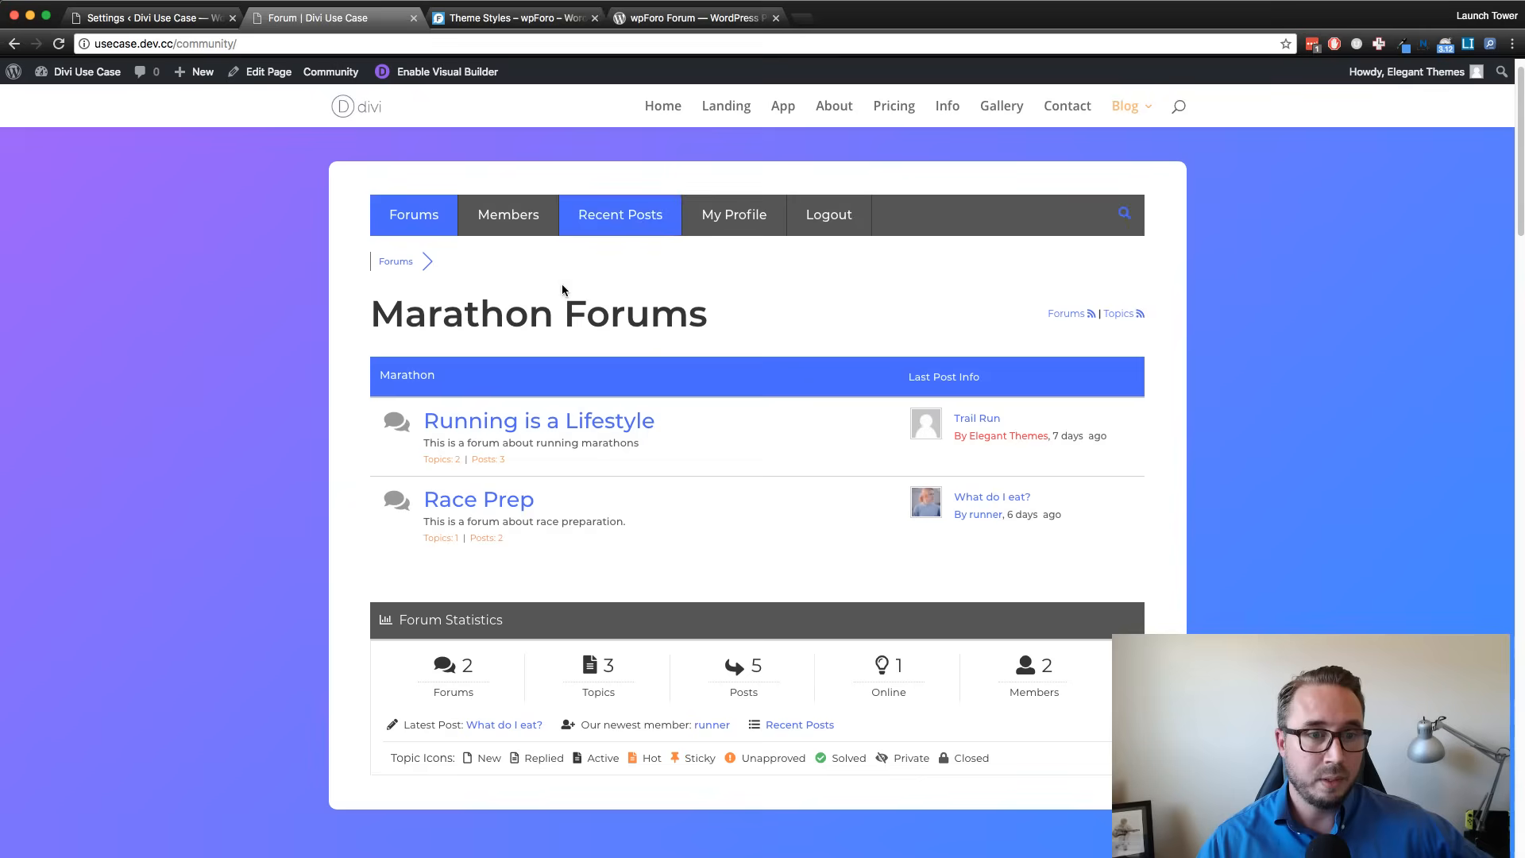
left_click(148, 21)
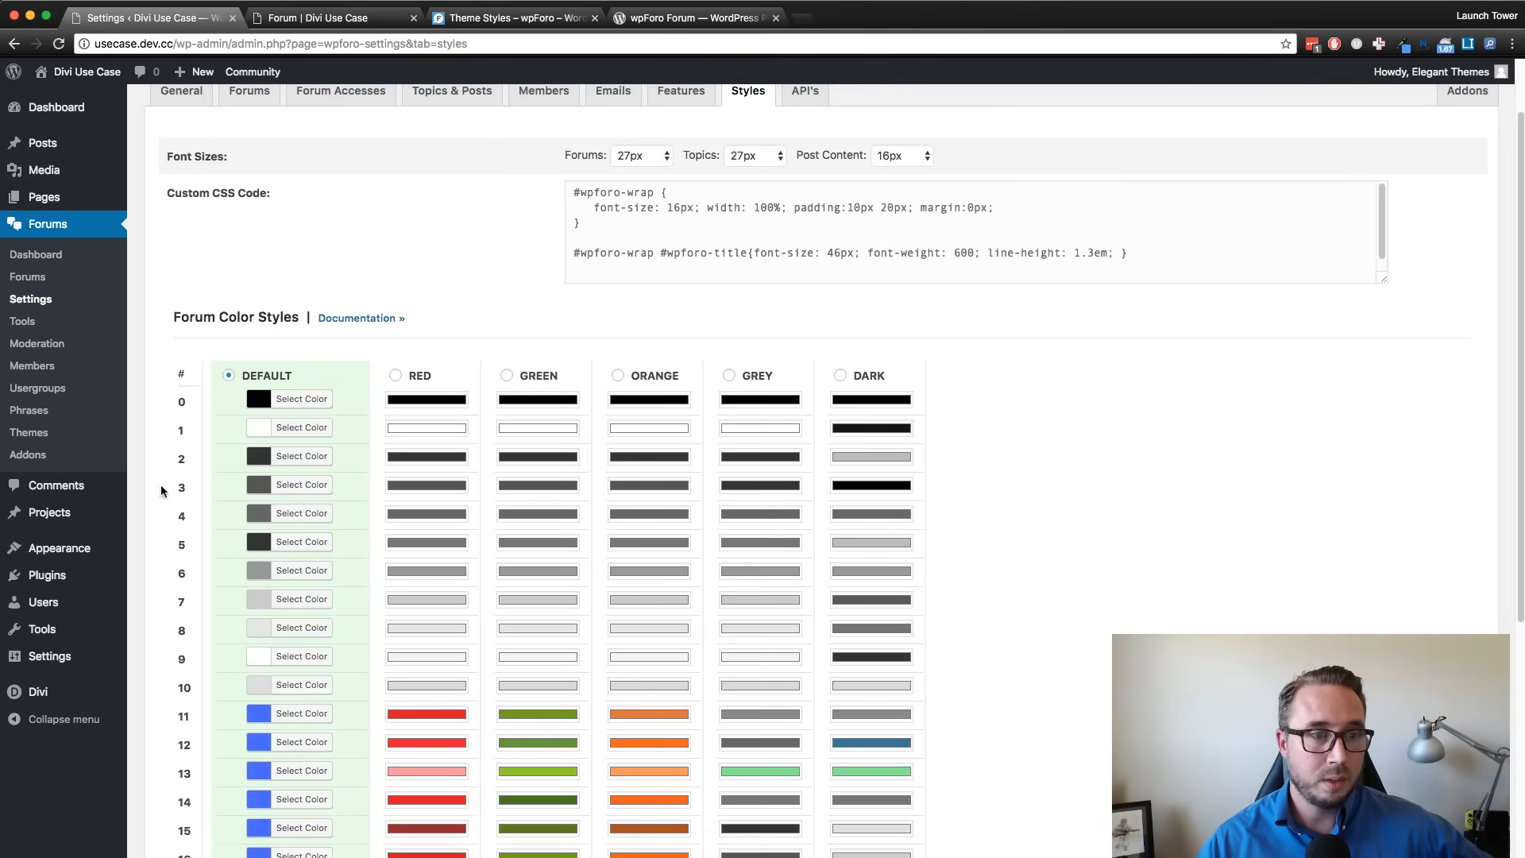
left_click(288, 403)
left_click(317, 403)
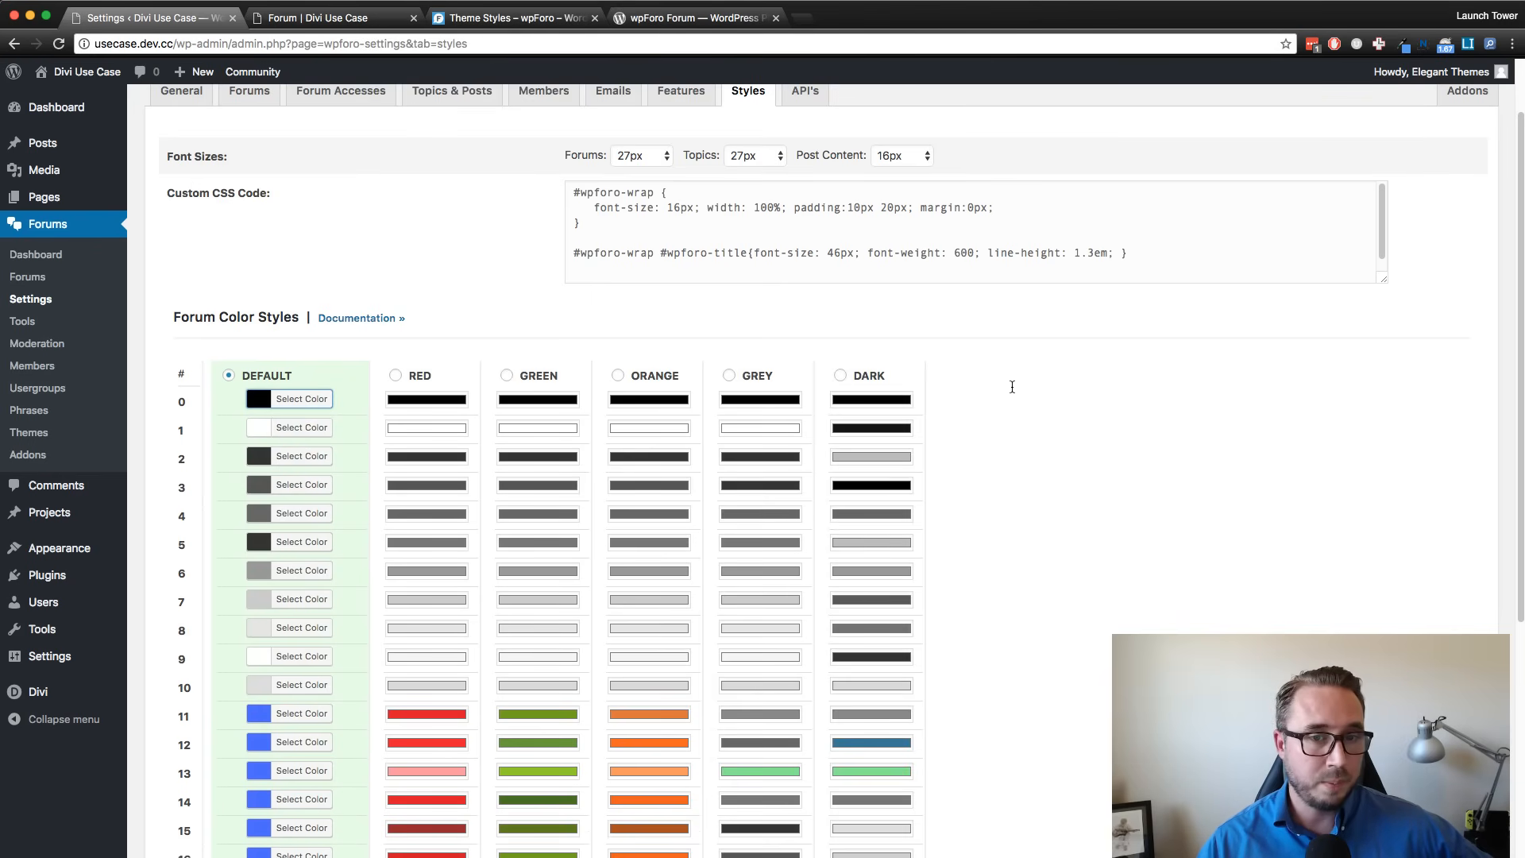
scroll(1012, 386, "down", 3)
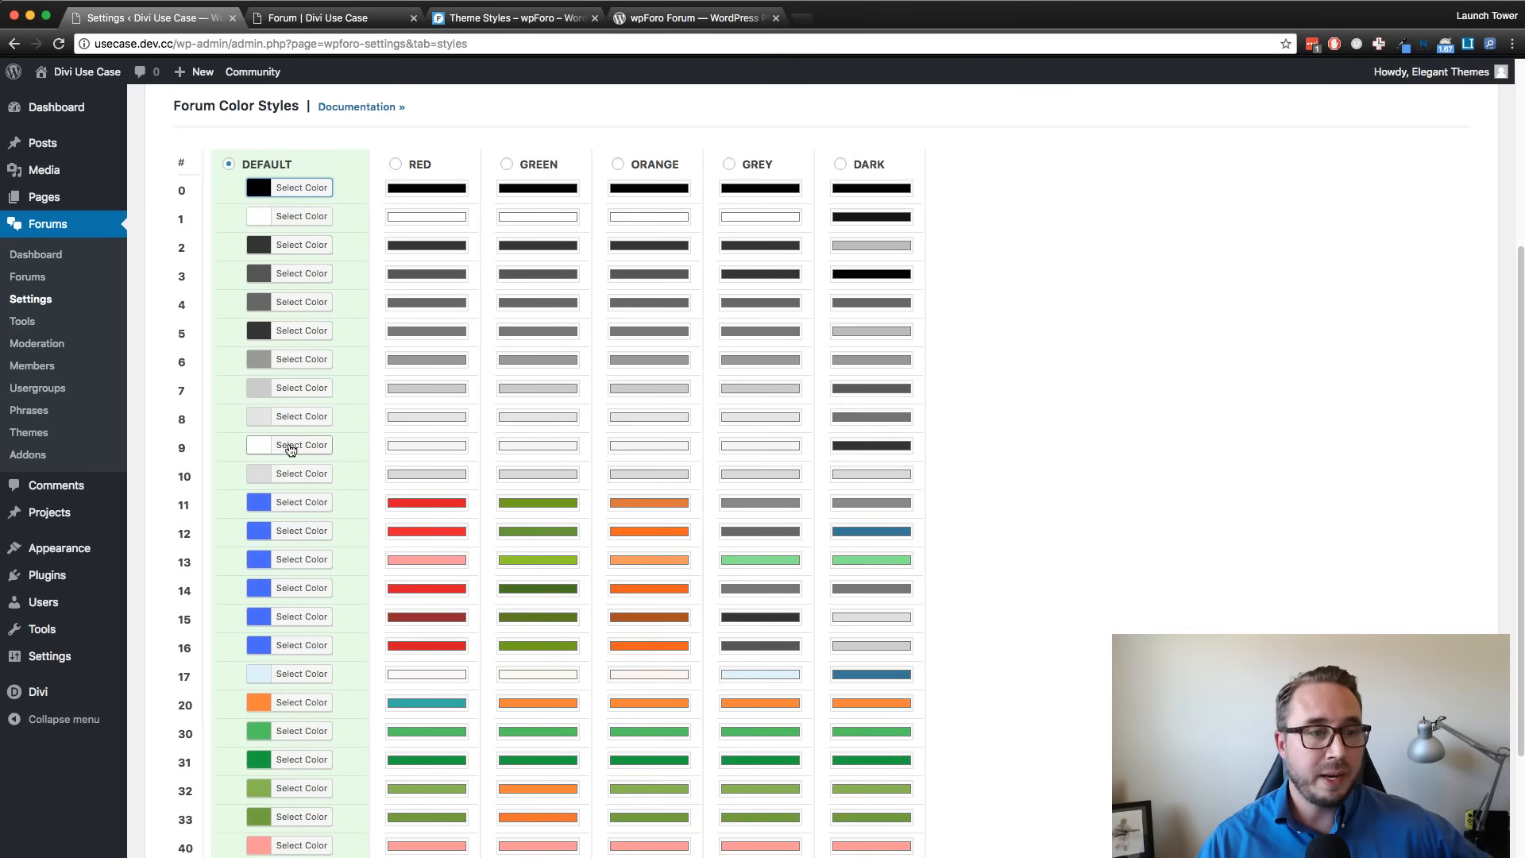
Look up the Color #9 description in the Theme Styles documentation.
left_click(516, 17)
scroll(632, 400, "down", 5)
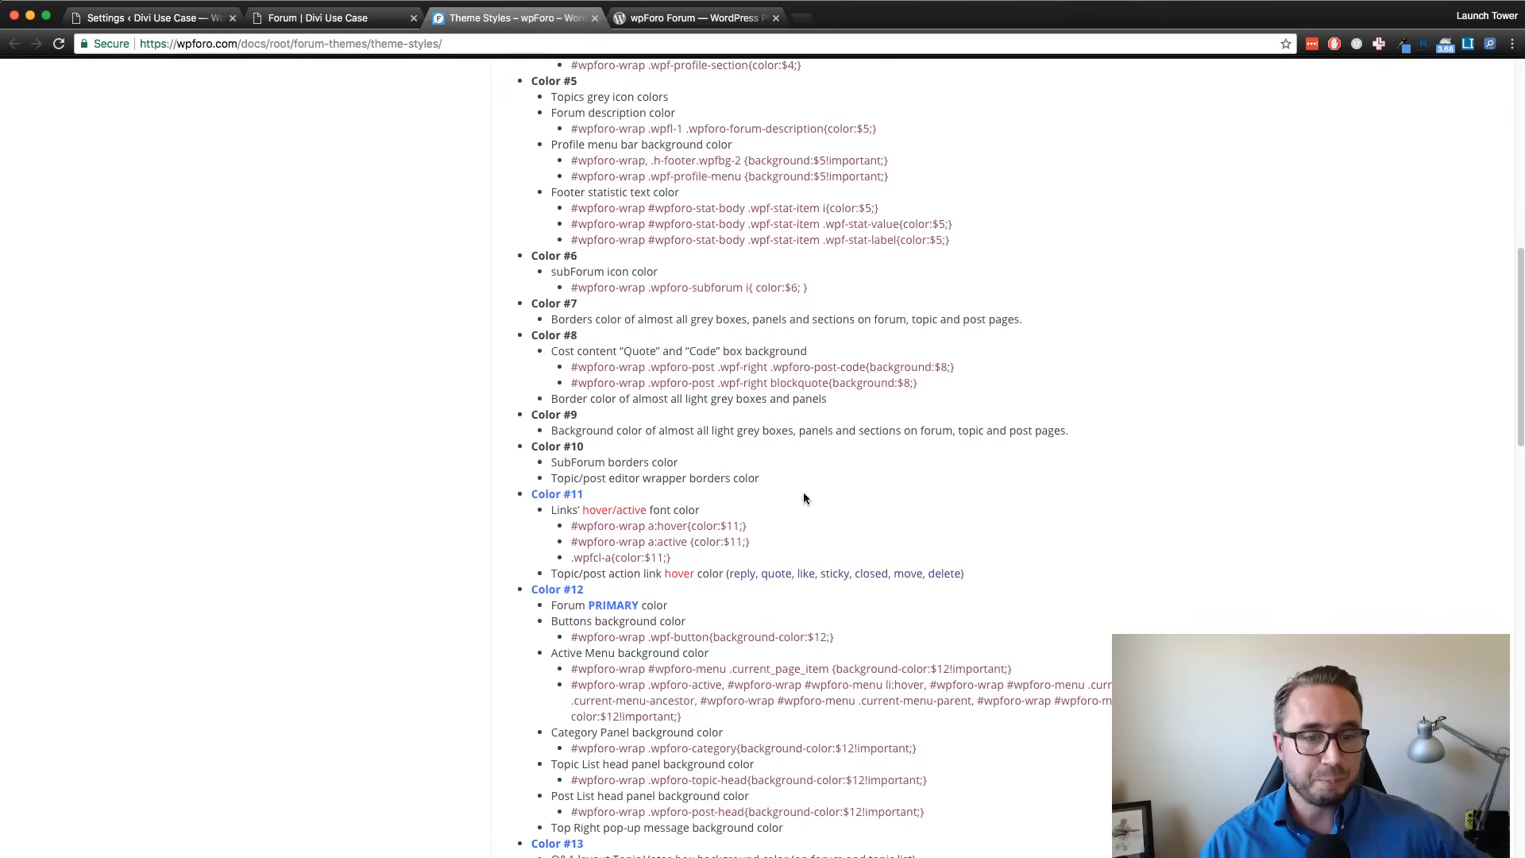
left_click_drag(554, 435, 918, 435)
left_click(994, 426)
triple_click(994, 427)
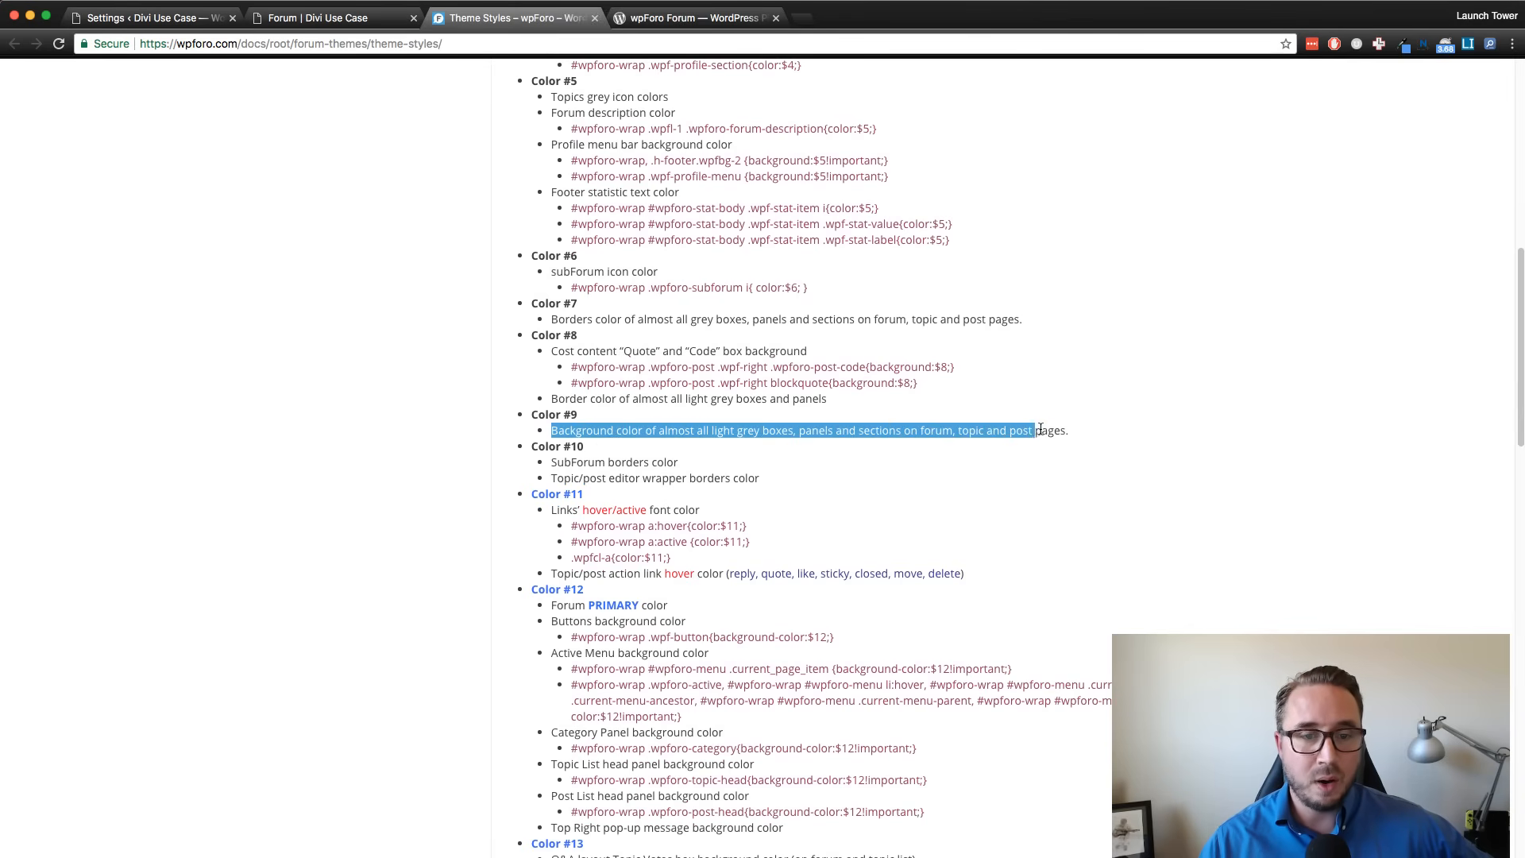
left_click(1090, 434)
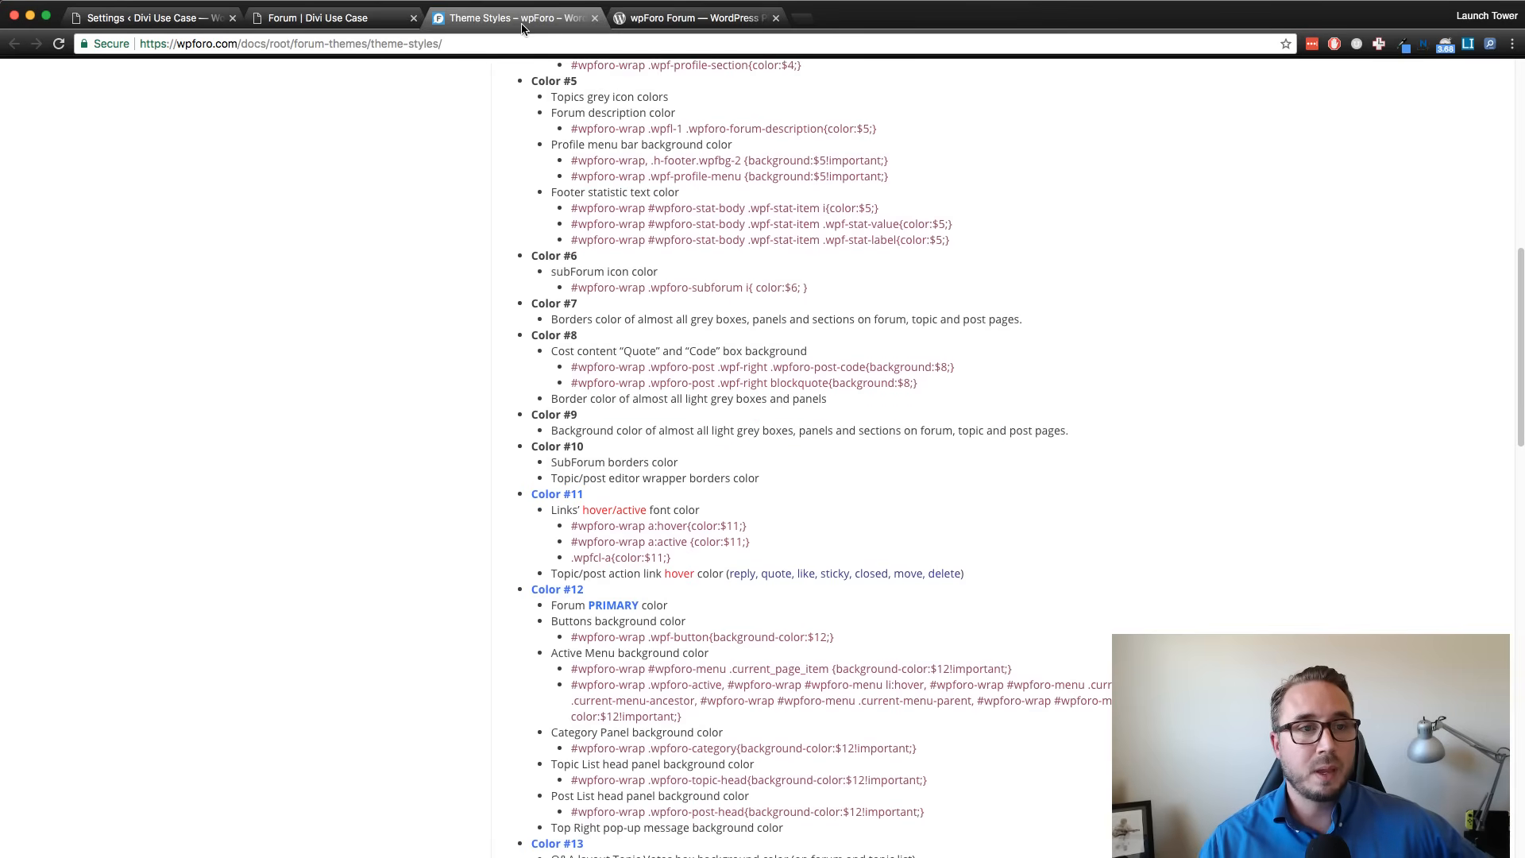
Revisit the front-end forum and open the color 11 picker of the Default style in the Styles settings.
left_click(373, 19)
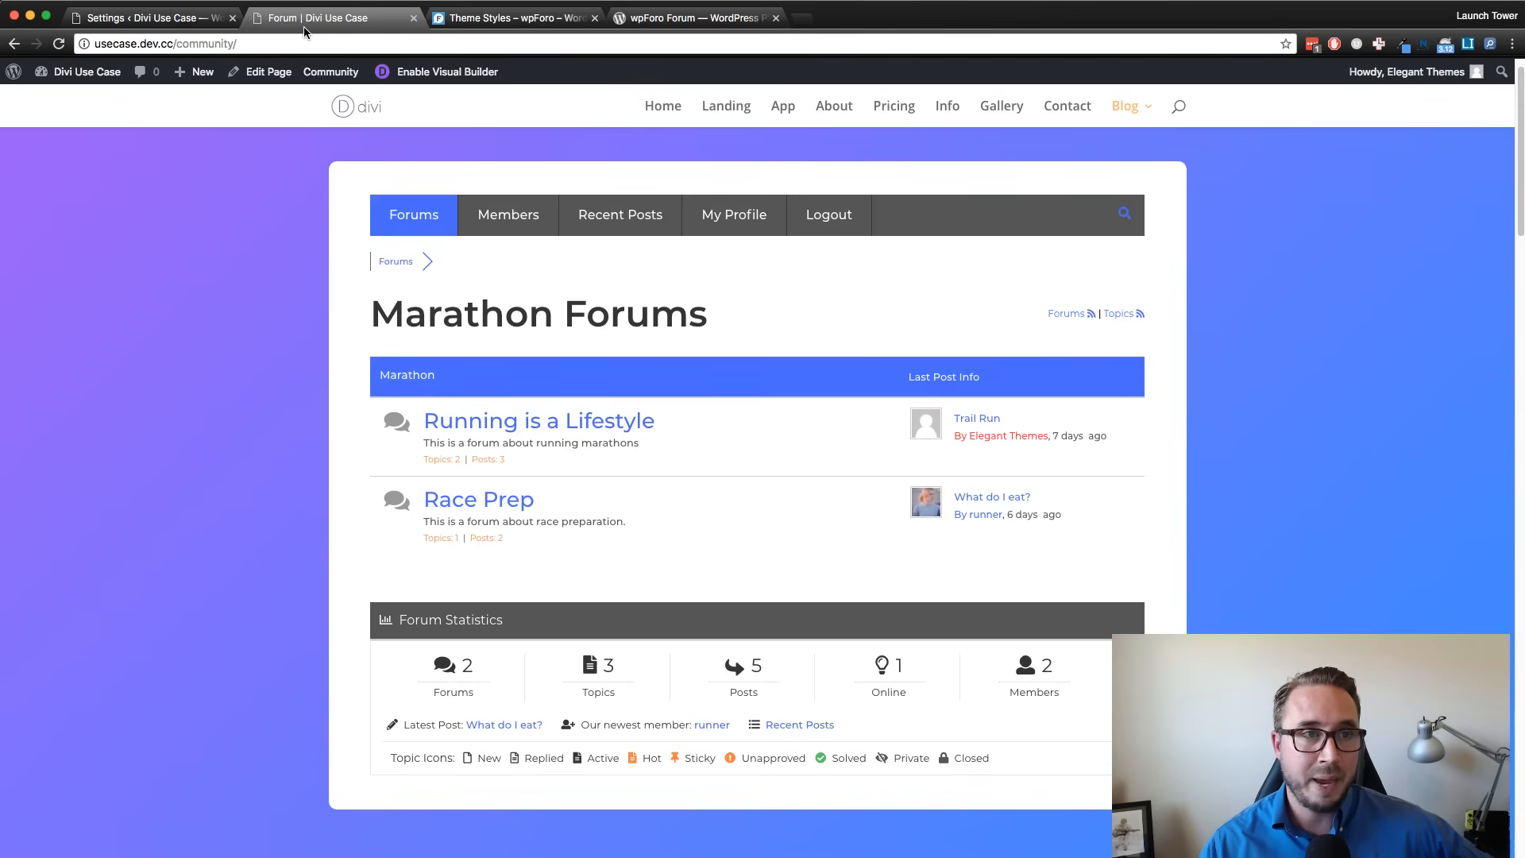
left_click(161, 20)
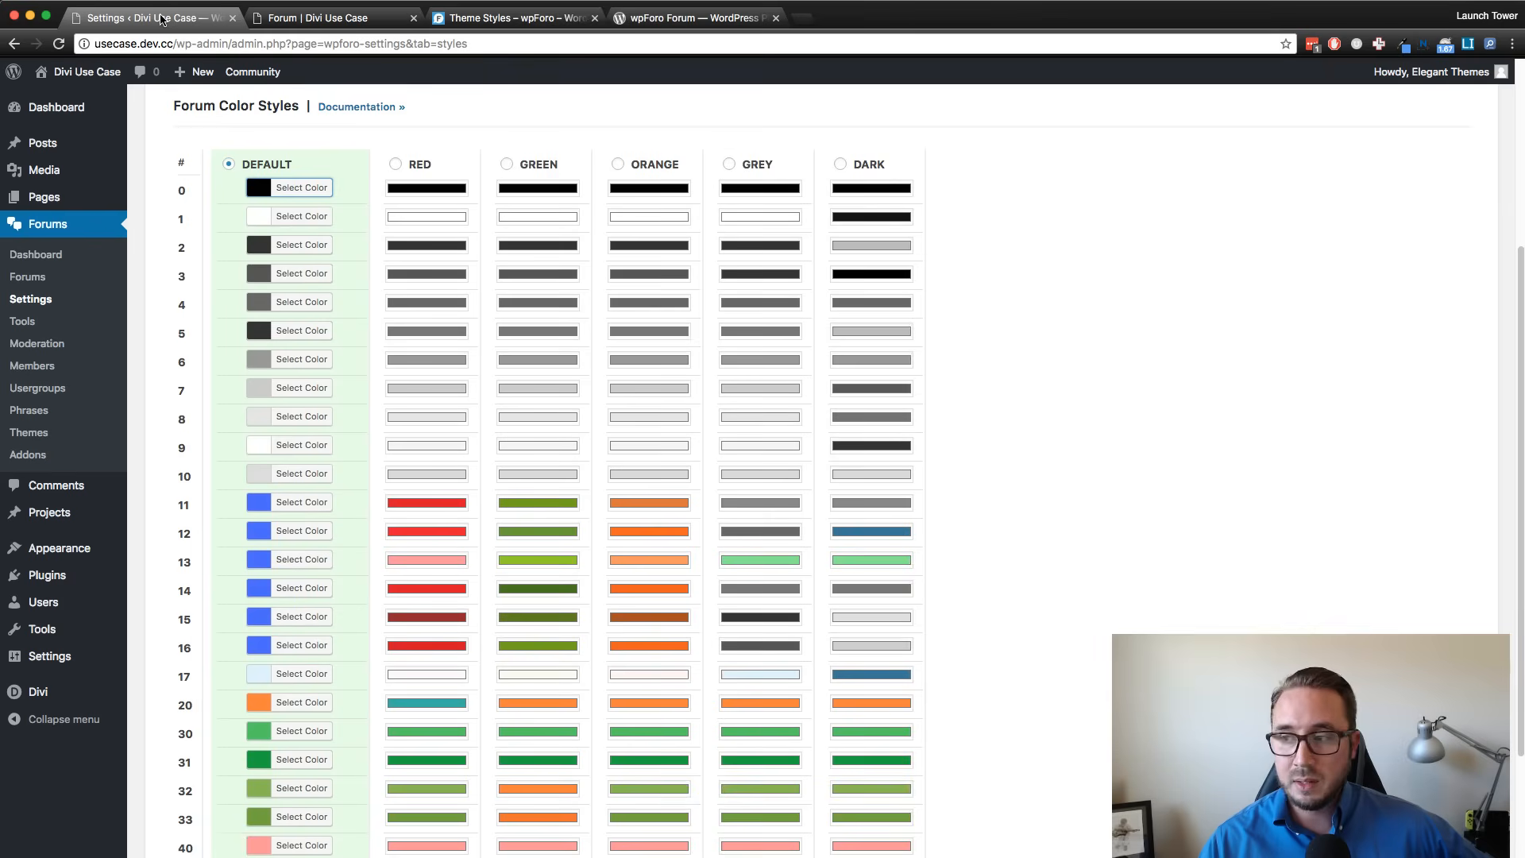
left_click(302, 507)
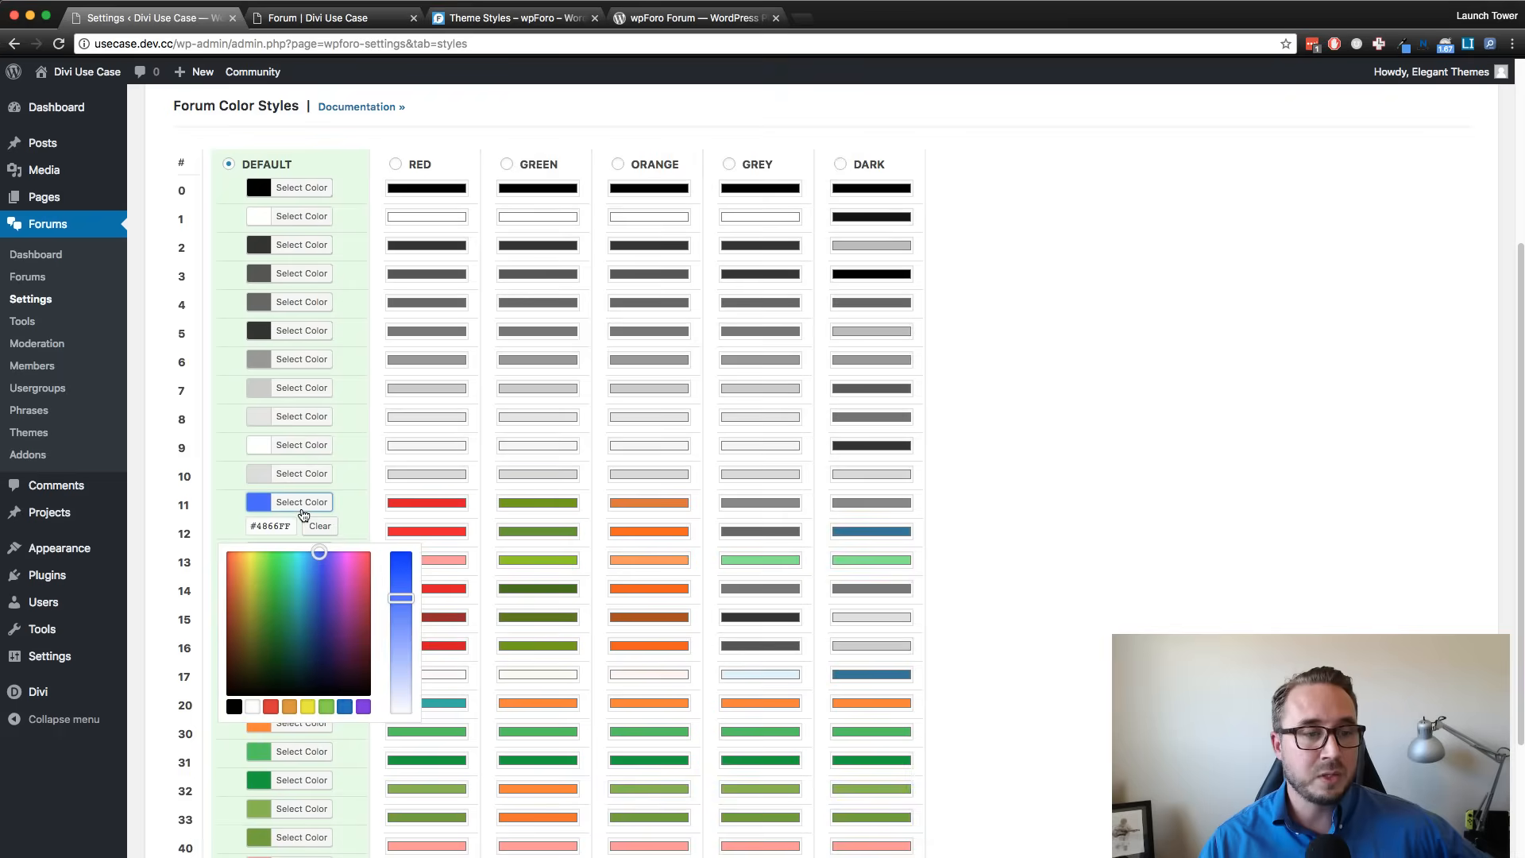
Examine the blue race-distance headings, feature icons, gradient countdown and Marathon Forums section on the front-end community page.
left_click(321, 19)
scroll(233, 494, "down", 10)
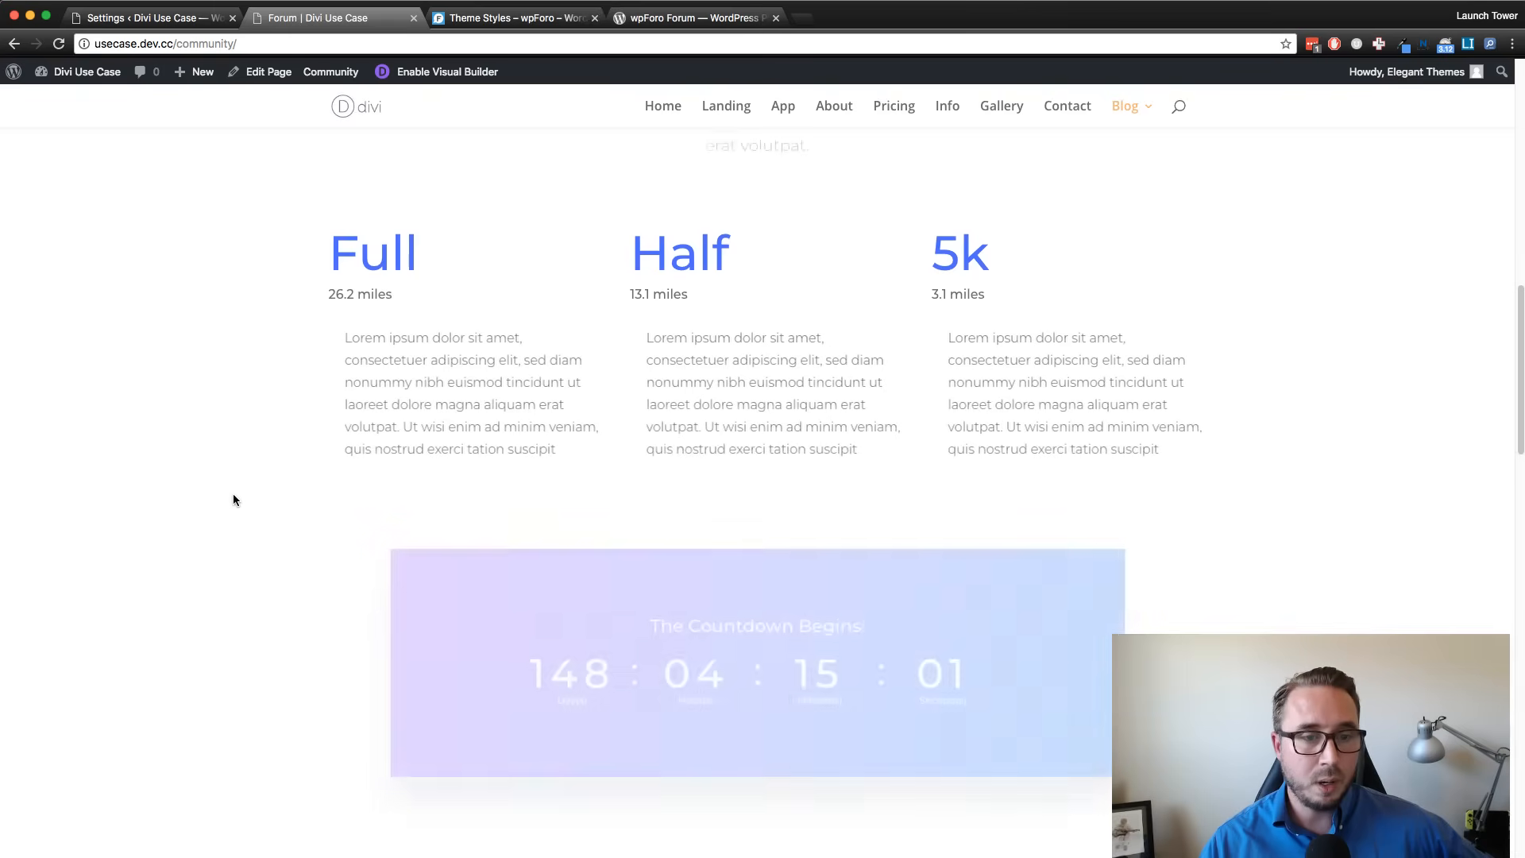
scroll(231, 494, "up", 1)
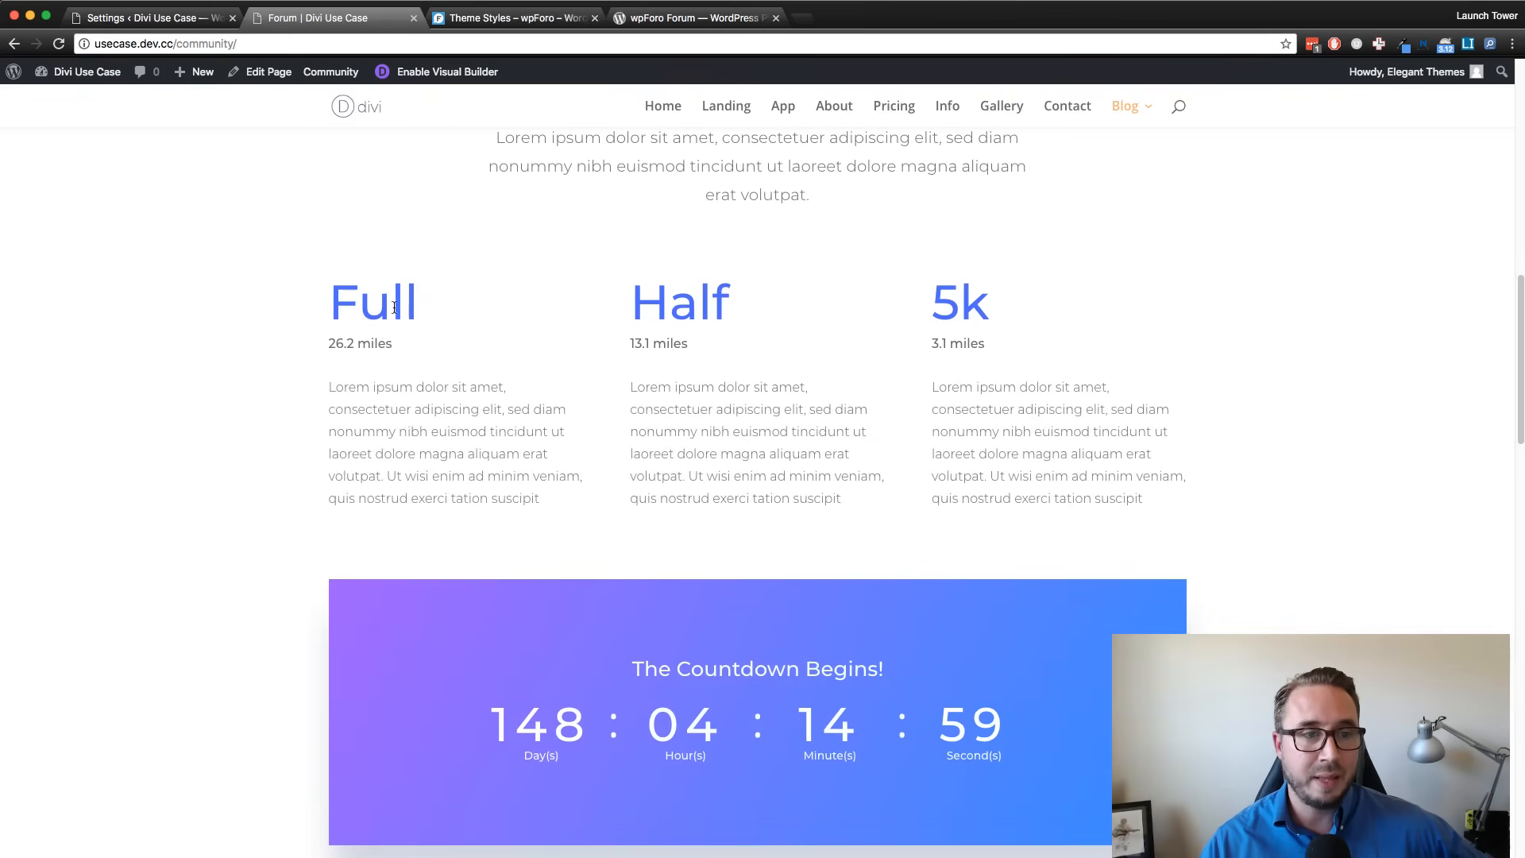
left_click_drag(407, 305, 312, 312)
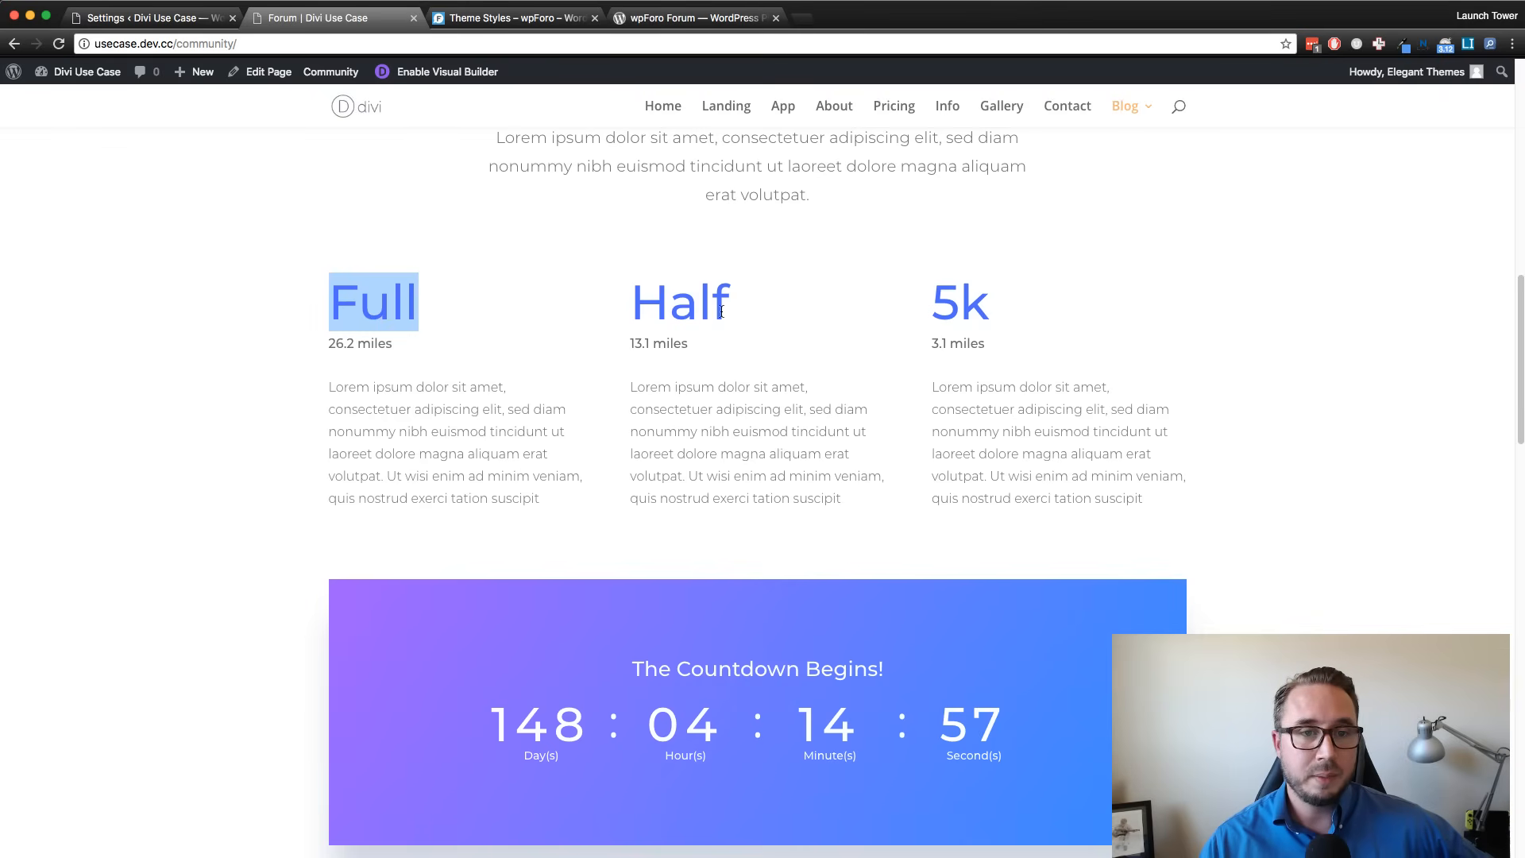
left_click_drag(730, 308, 629, 312)
scroll(578, 333, "down", 6)
scroll(578, 332, "down", 13)
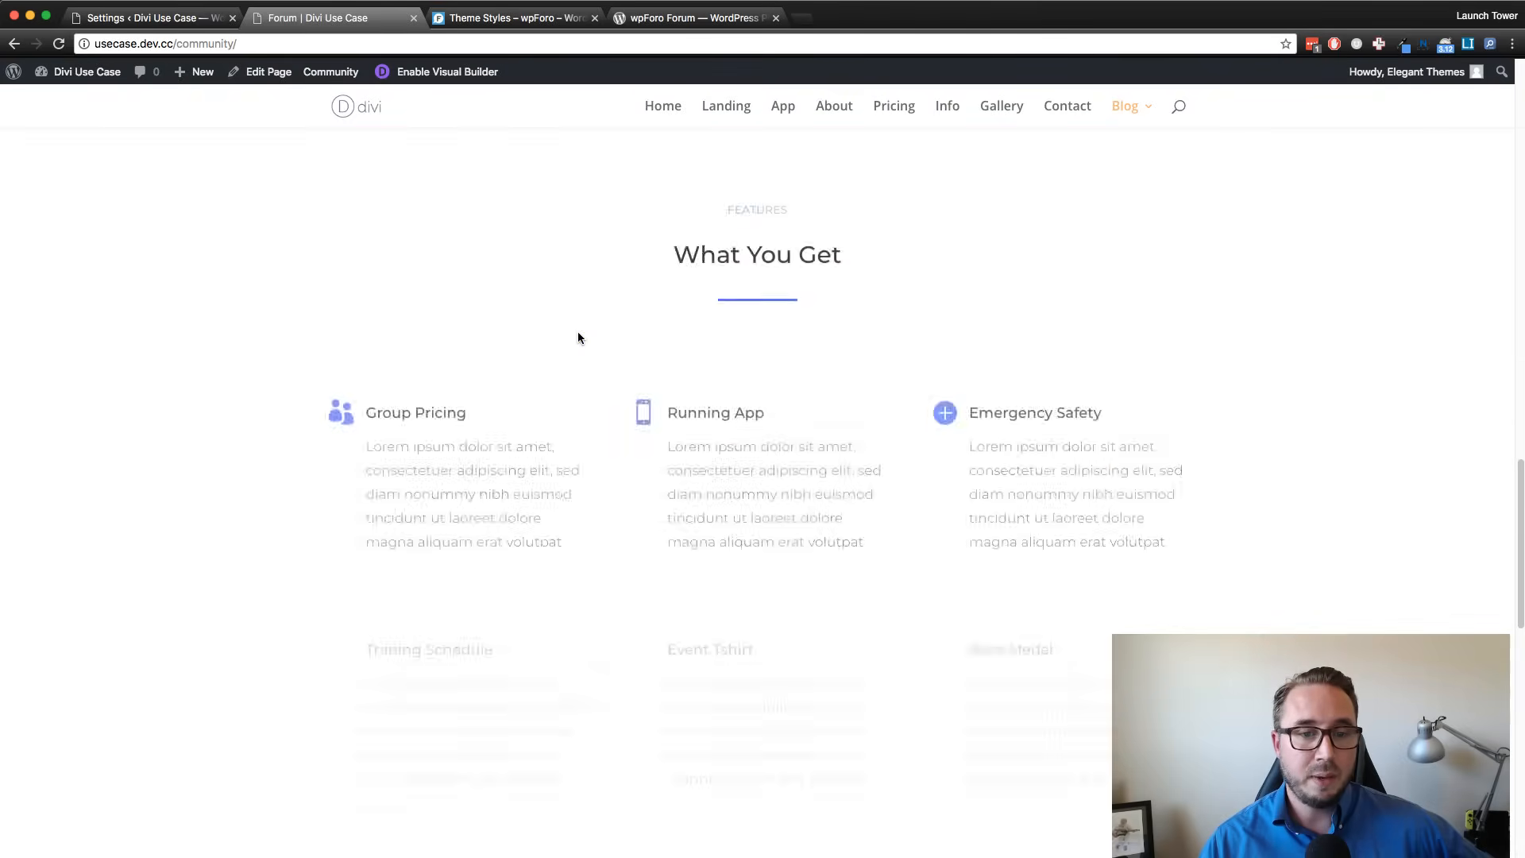
scroll(581, 326, "up", 5)
scroll(583, 320, "up", 3)
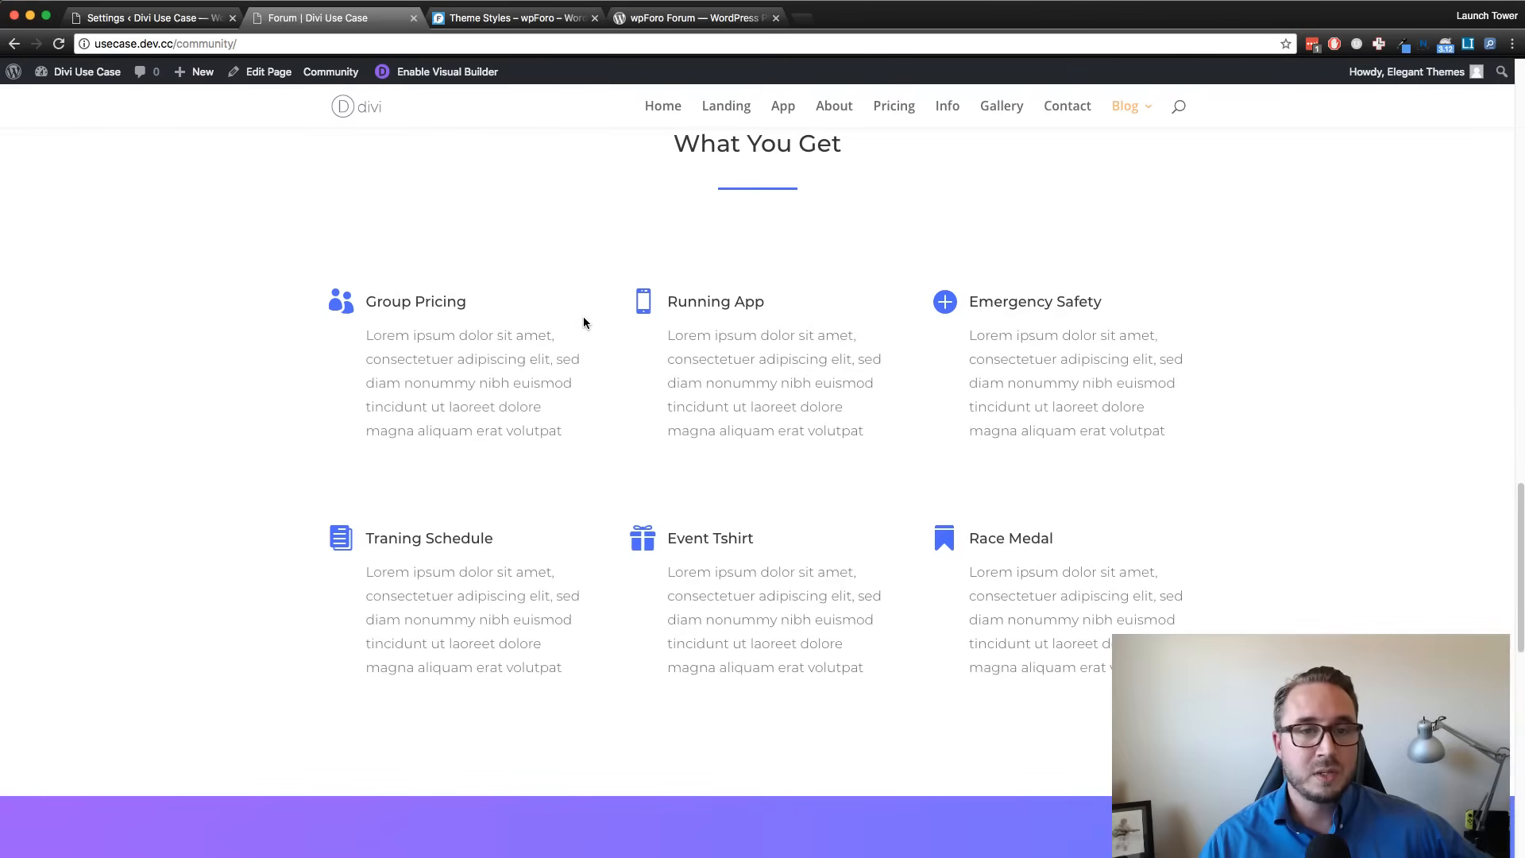
scroll(580, 320, "up", 7)
scroll(673, 340, "up", 15)
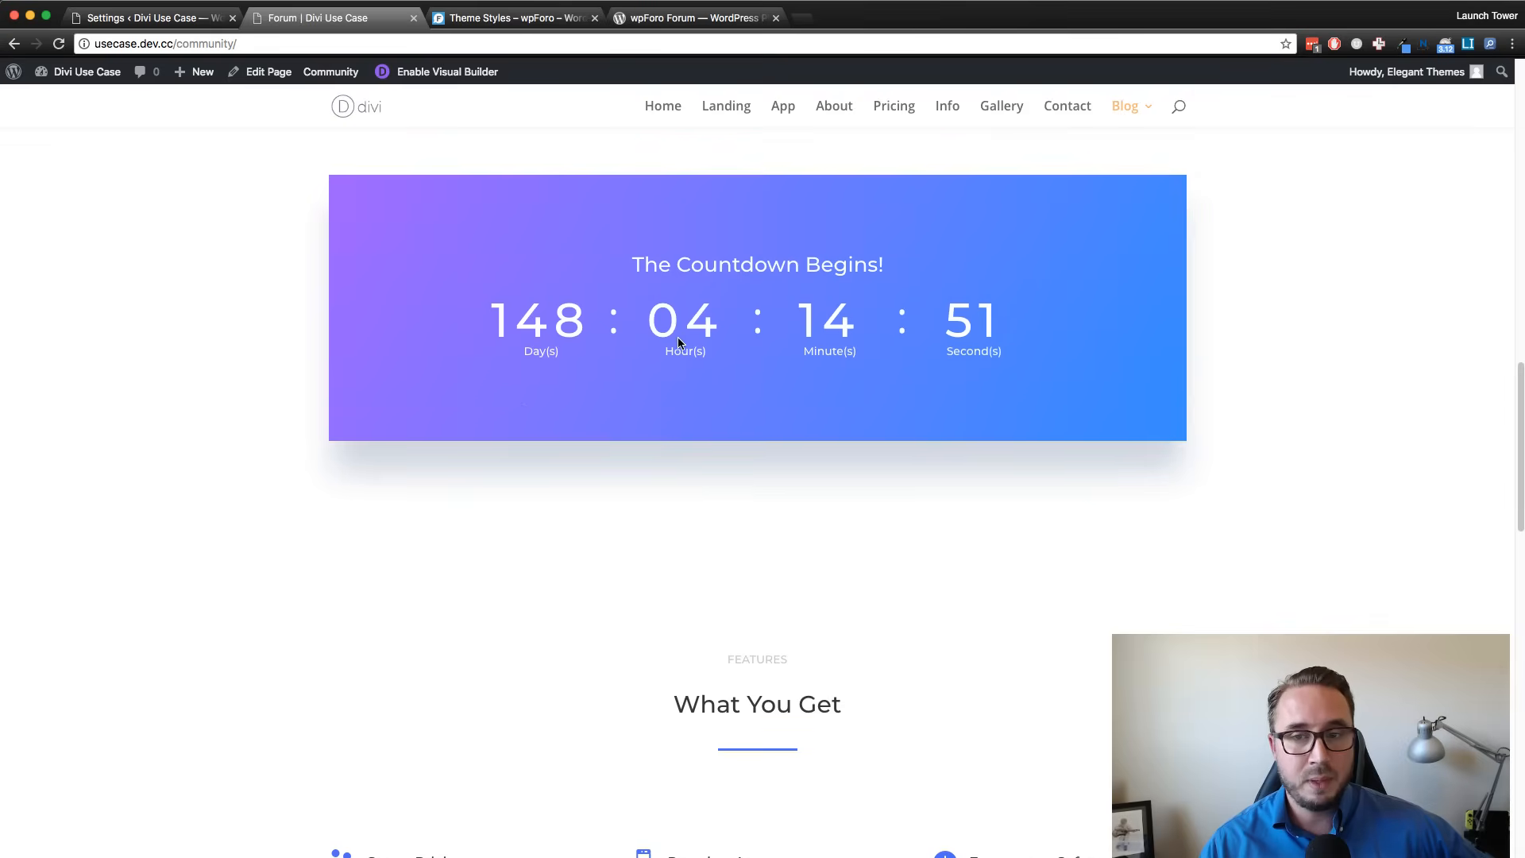
scroll(668, 340, "up", 1)
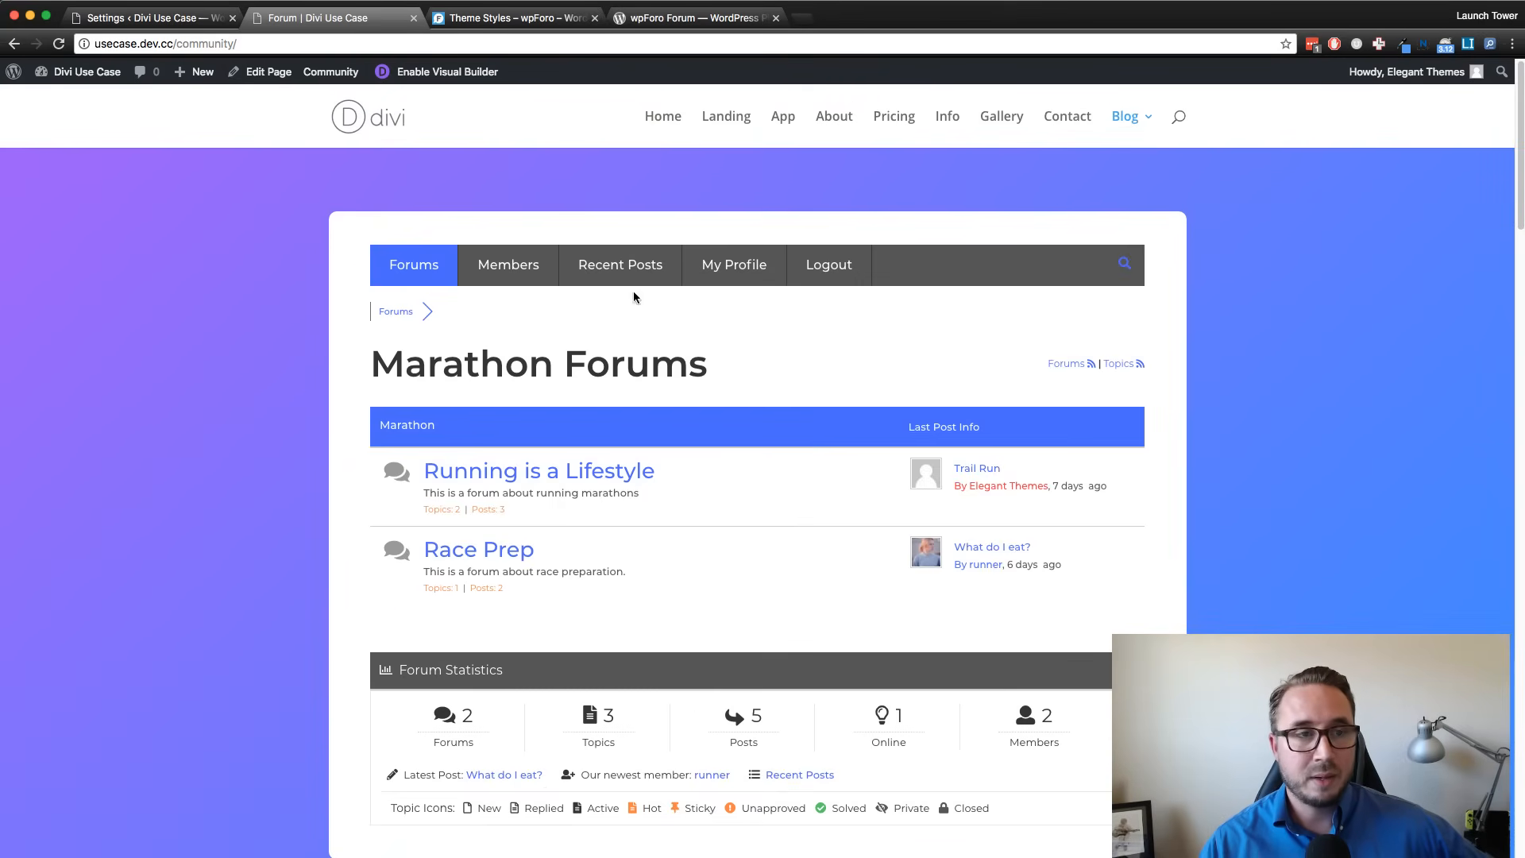
Close the color 11 picker in the Styles settings and read the Color #12 entry in the Theme Styles documentation.
left_click(157, 22)
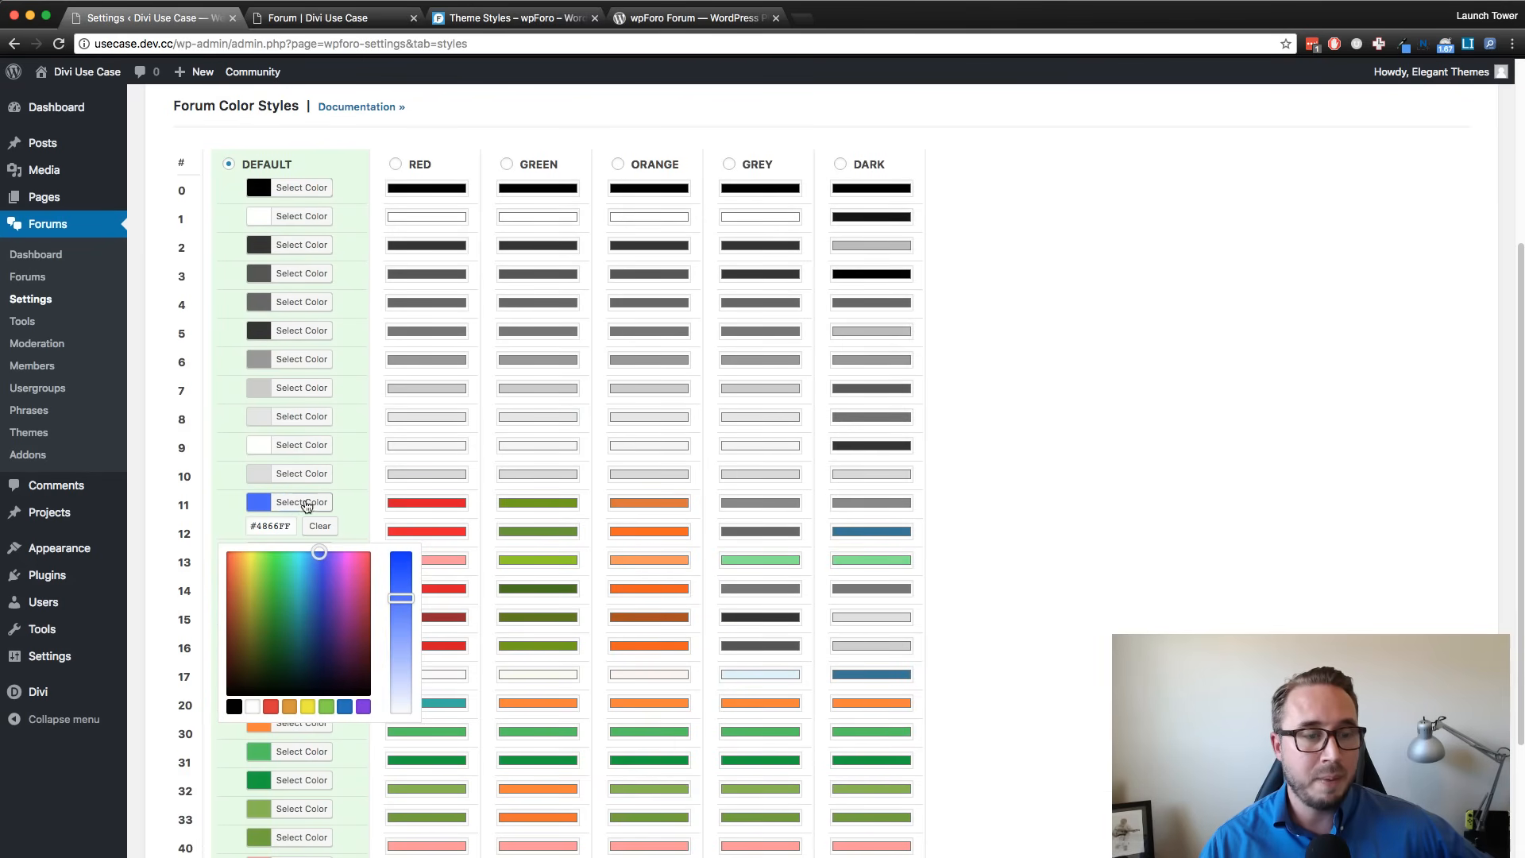
left_click(376, 502)
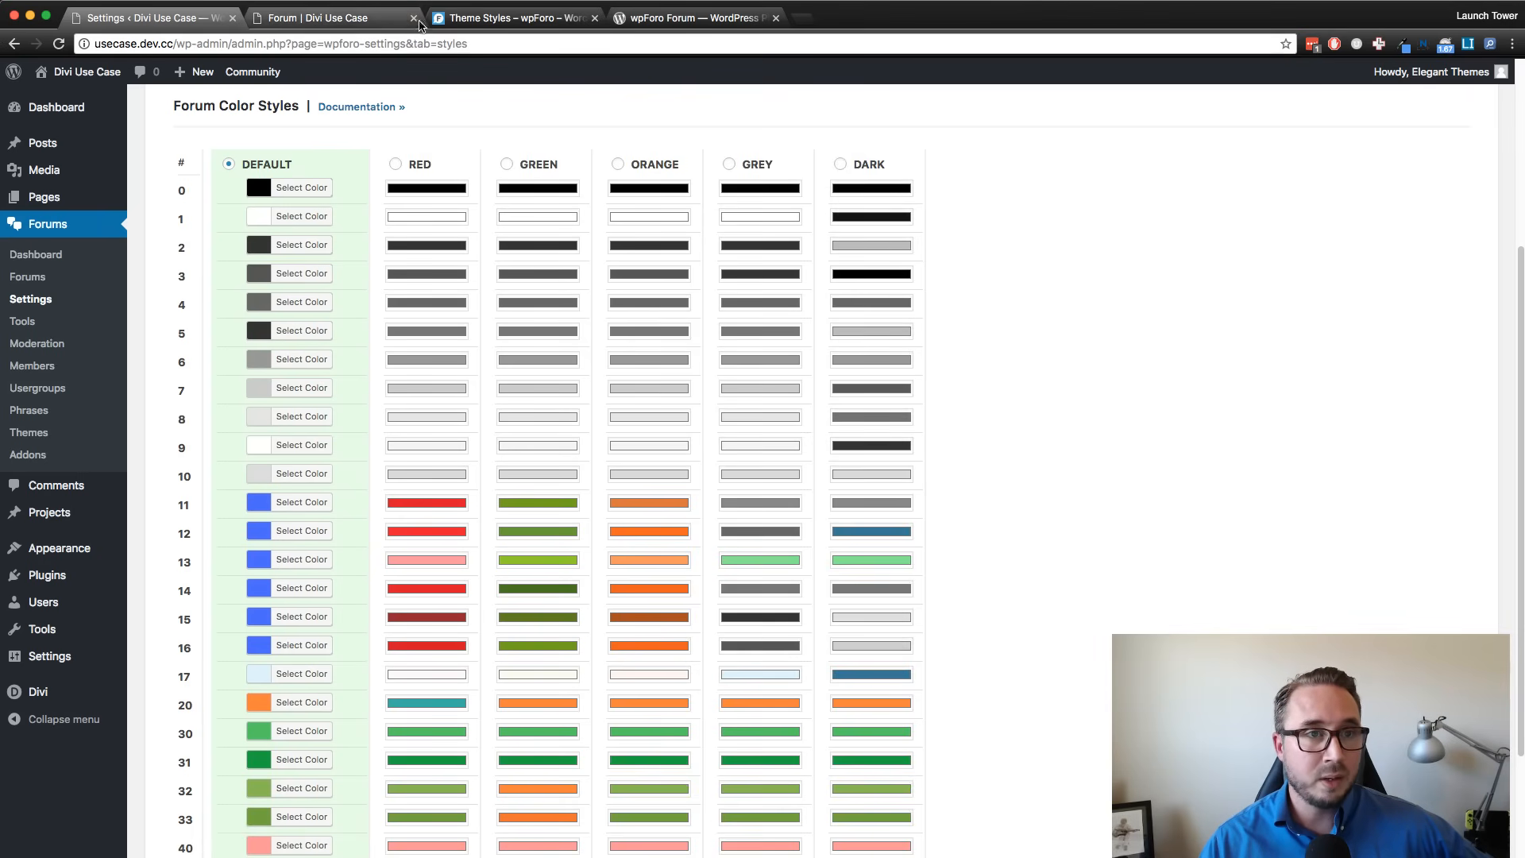
left_click(516, 18)
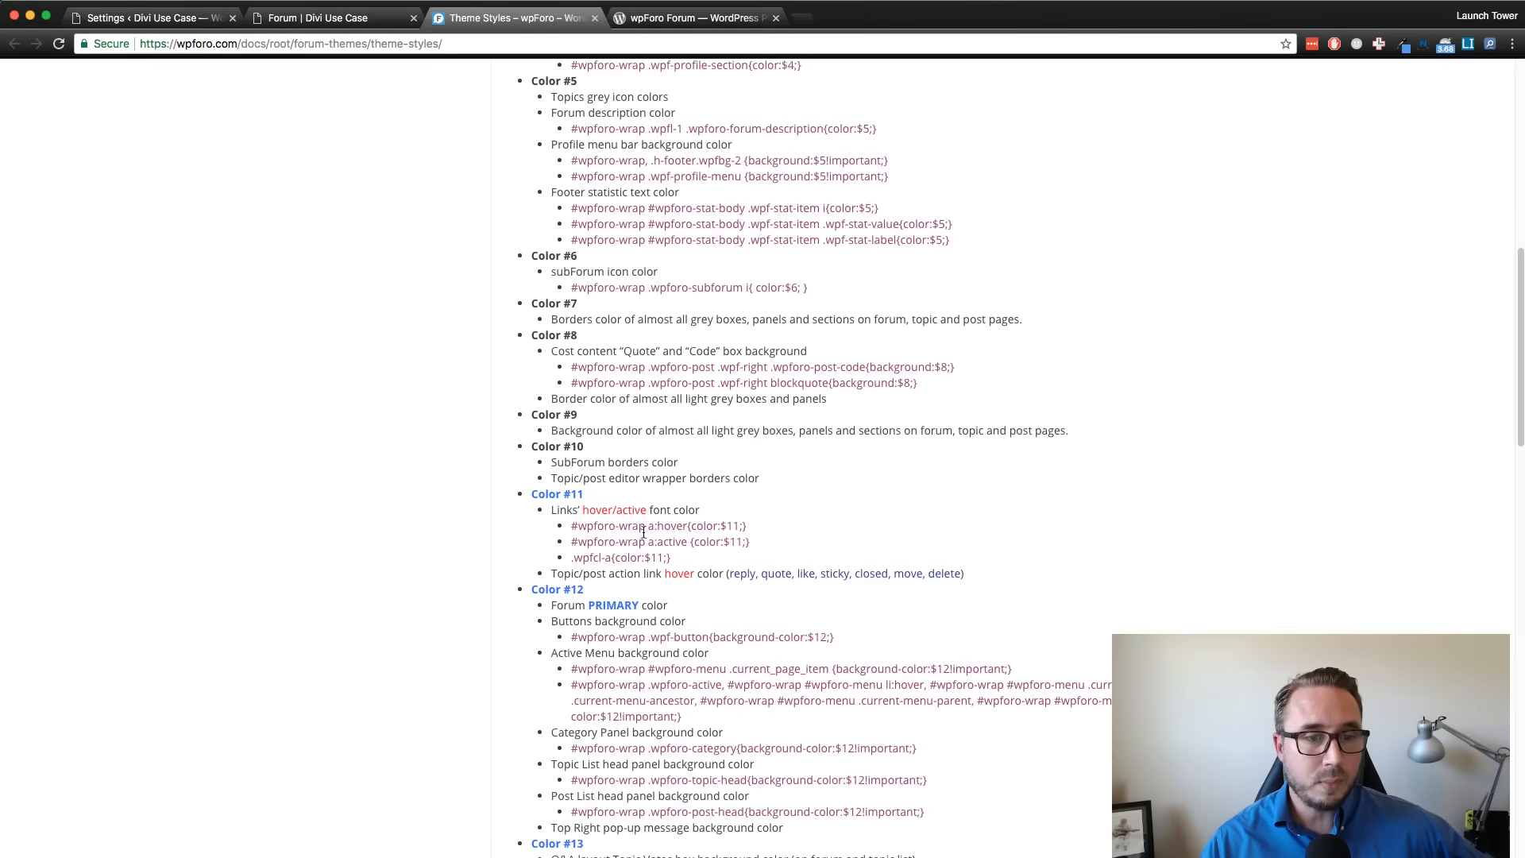
scroll(682, 611, "down", 1)
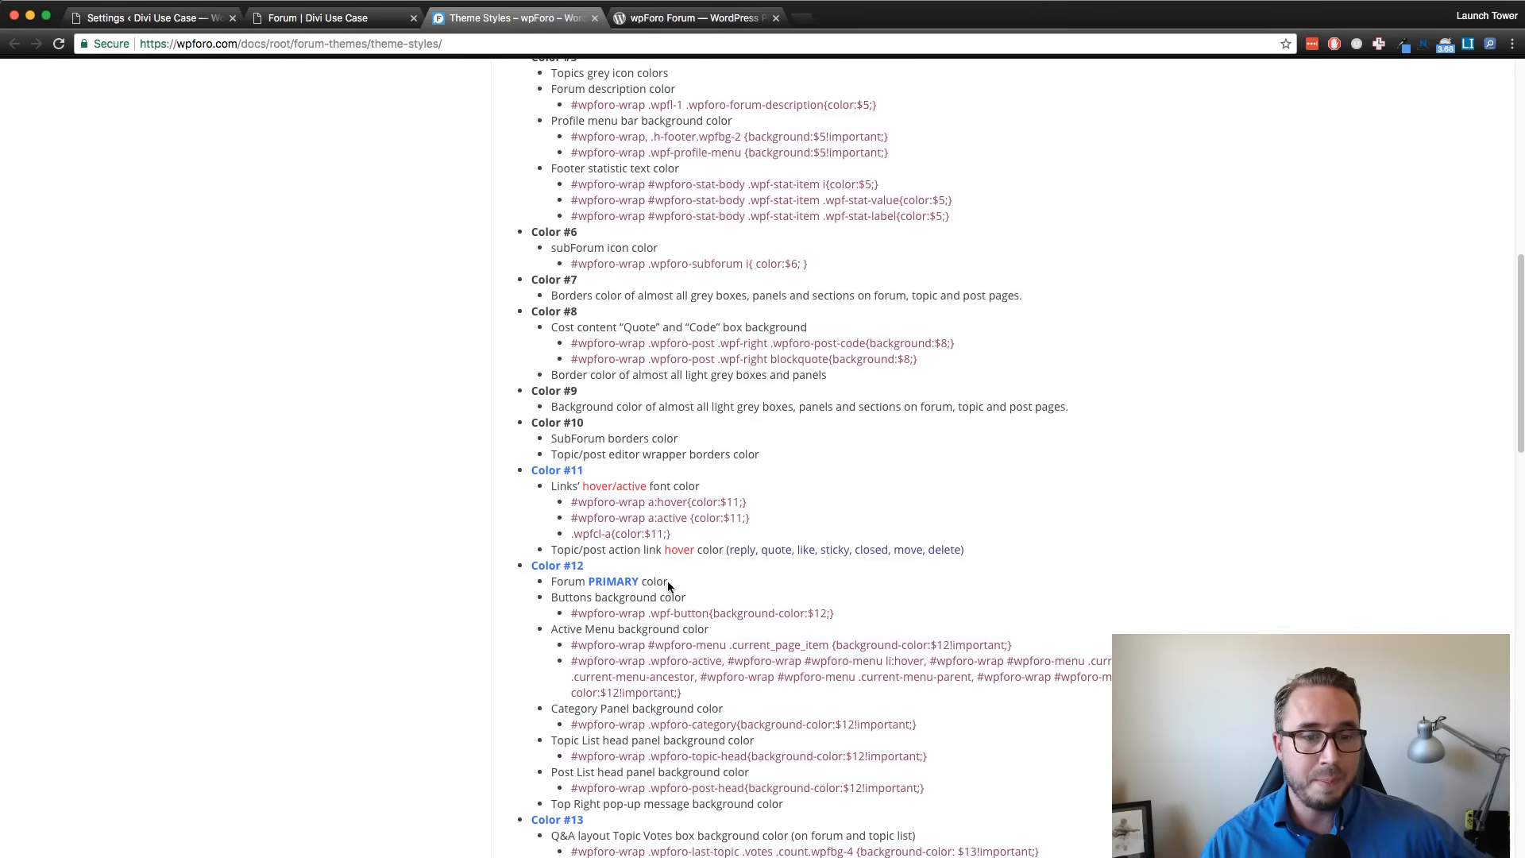
left_click_drag(667, 583, 557, 582)
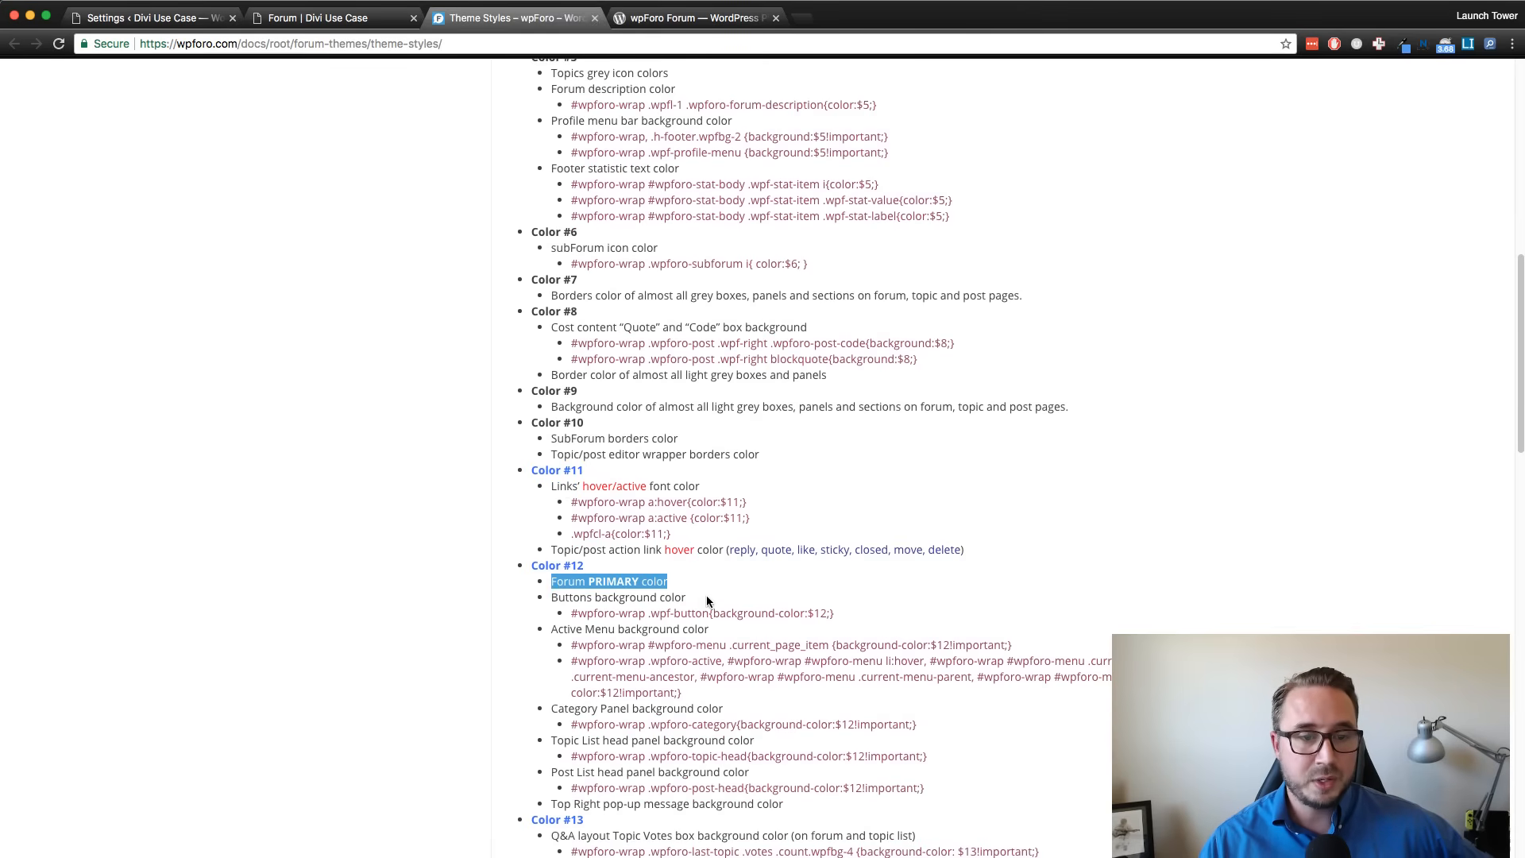
left_click_drag(686, 597, 543, 598)
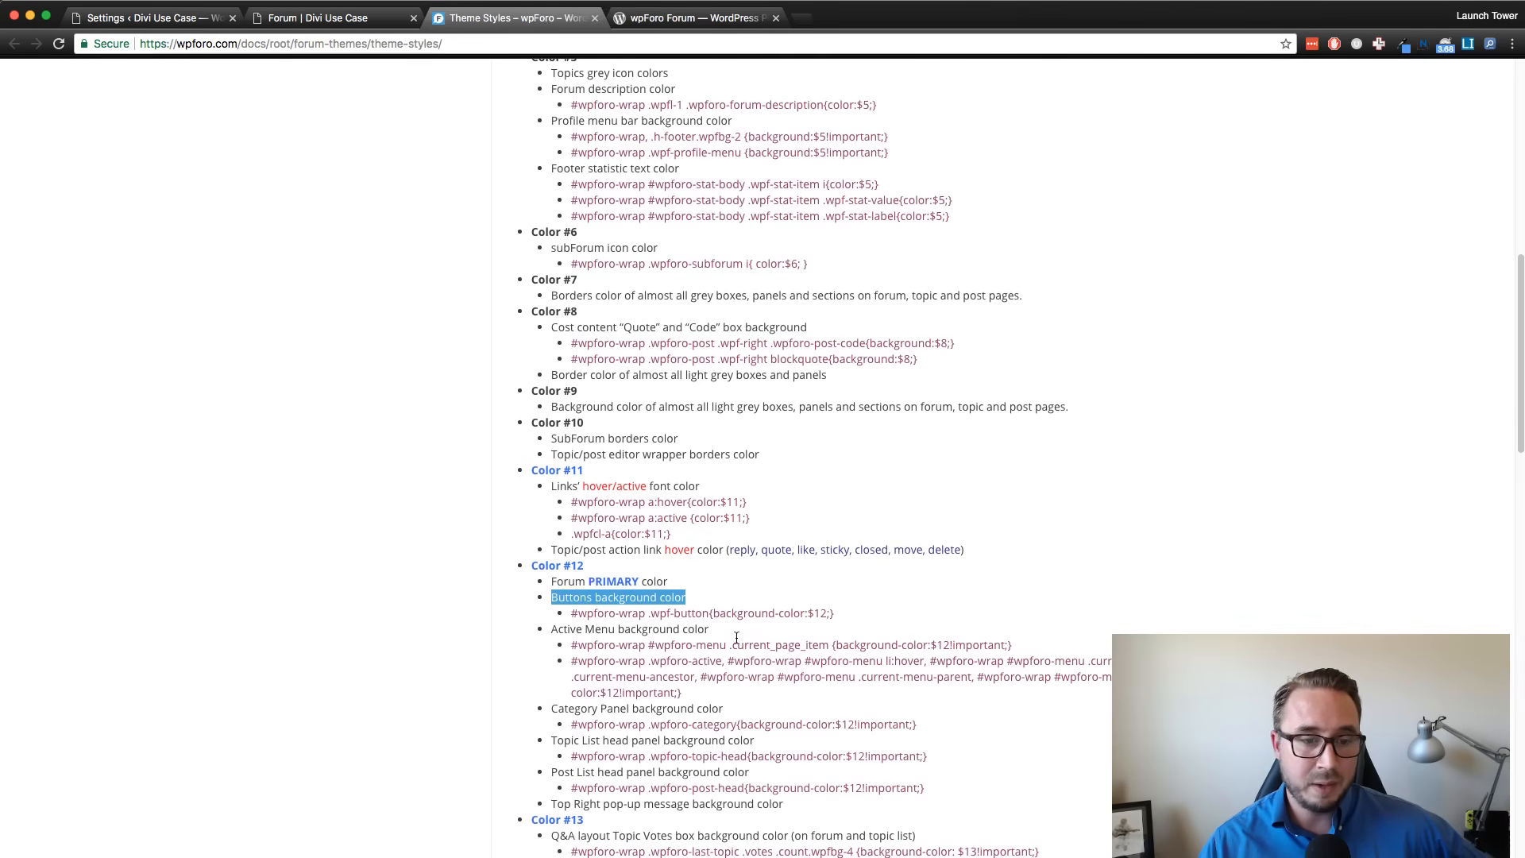
left_click_drag(712, 629, 548, 630)
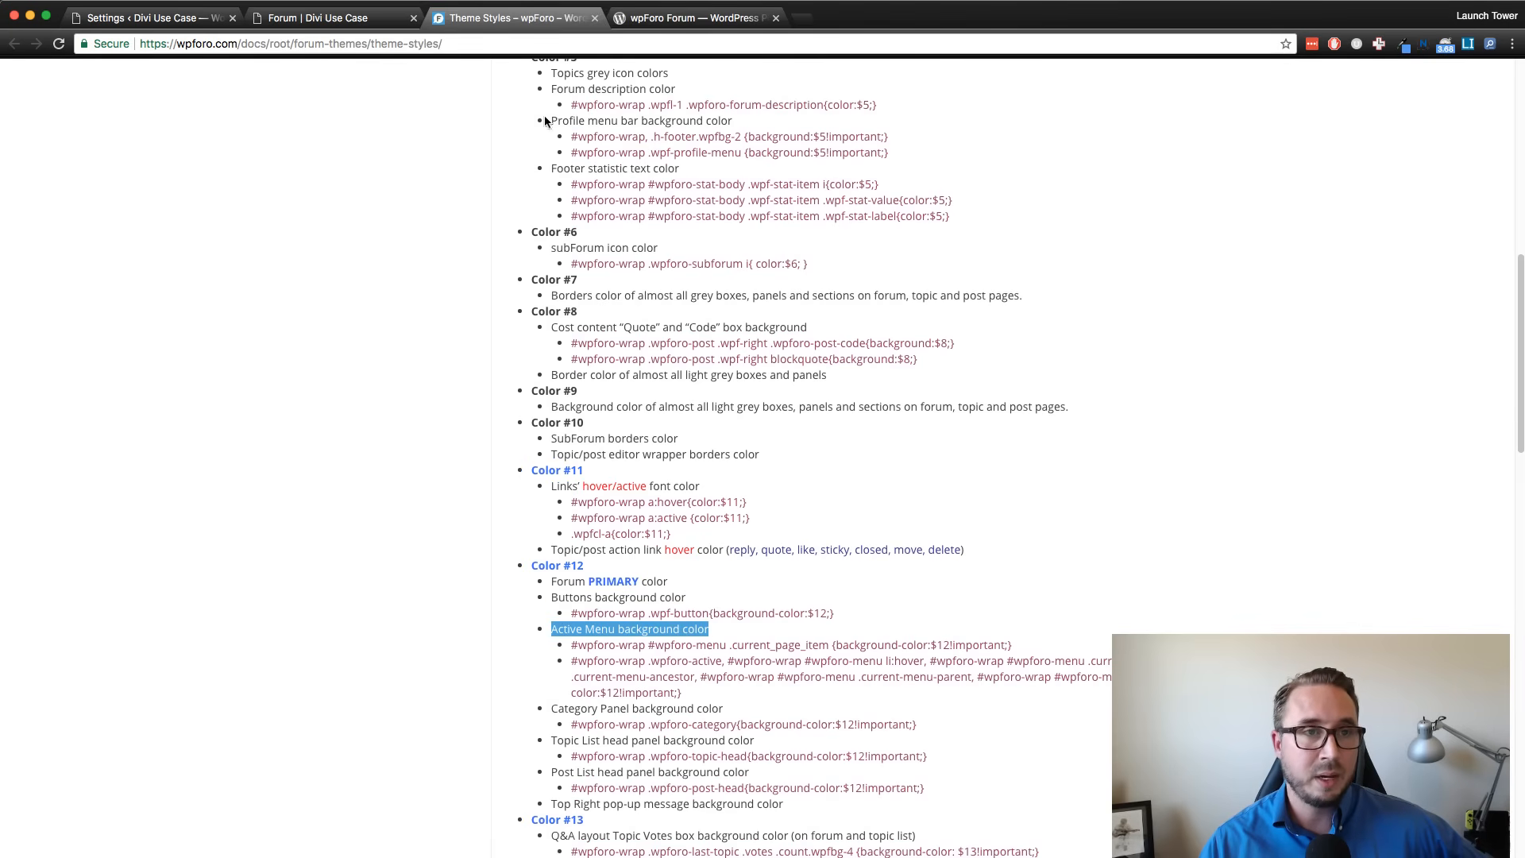
Check the front-end forum's primary color areas and look over the remaining Default color rows in the Styles settings.
left_click(334, 19)
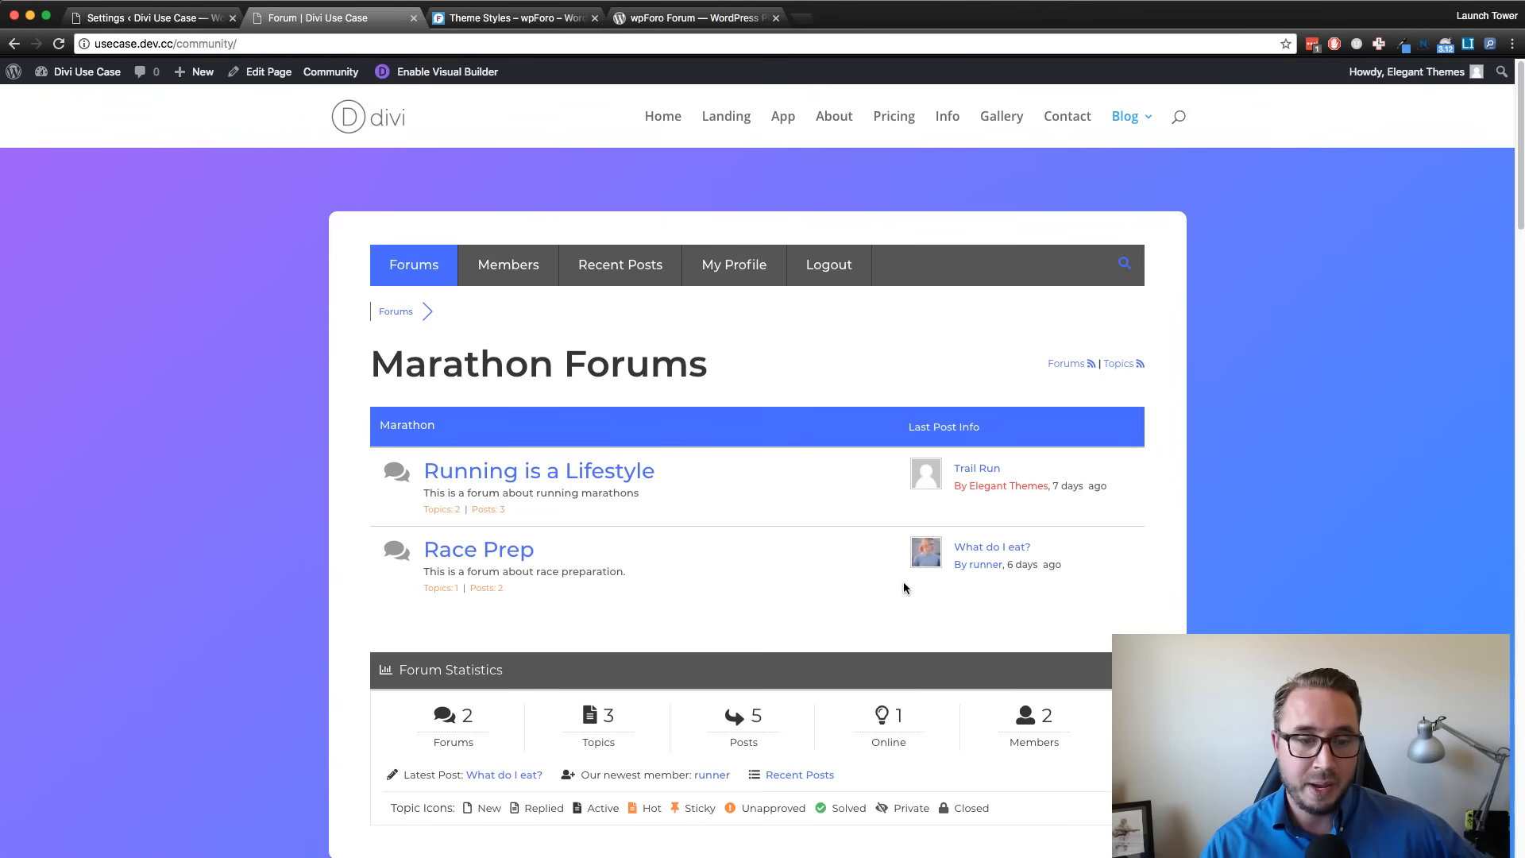
scroll(903, 588, "down", 1)
scroll(903, 588, "up", 1)
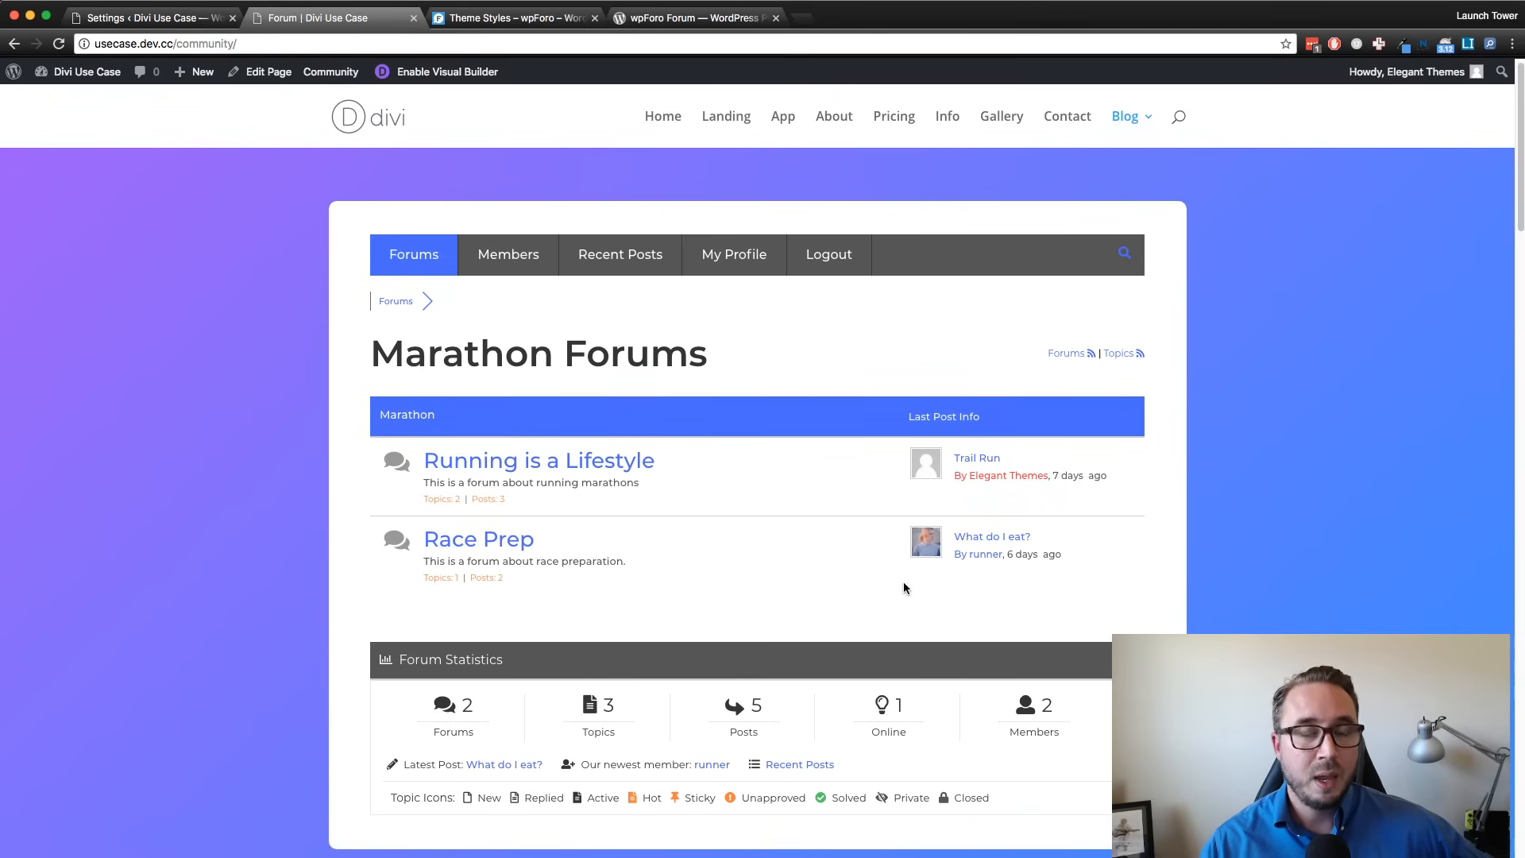
left_click(136, 20)
scroll(463, 429, "down", 2)
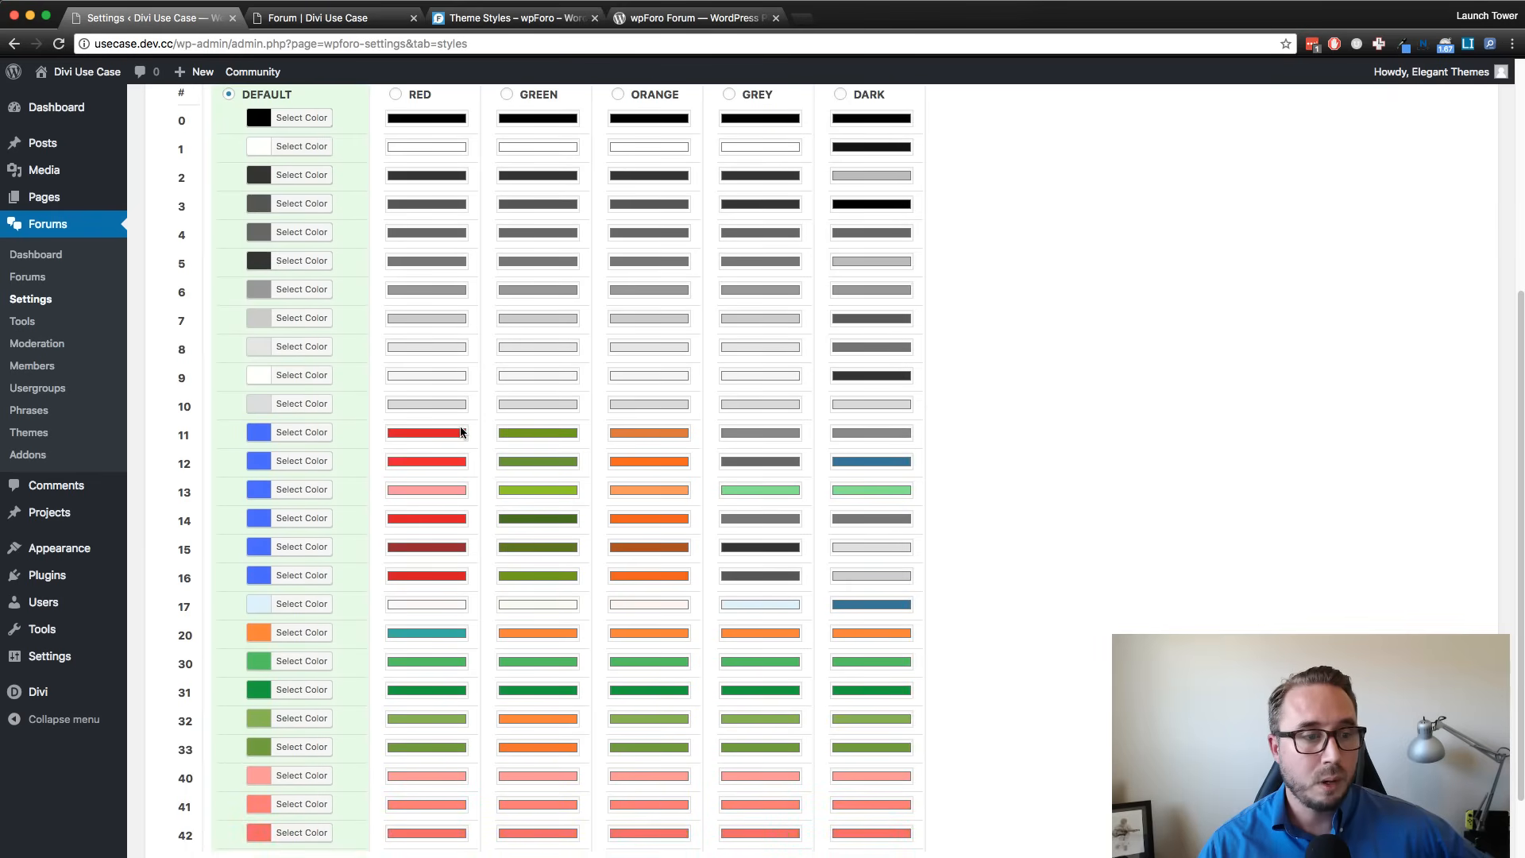
scroll(430, 467, "down", 1)
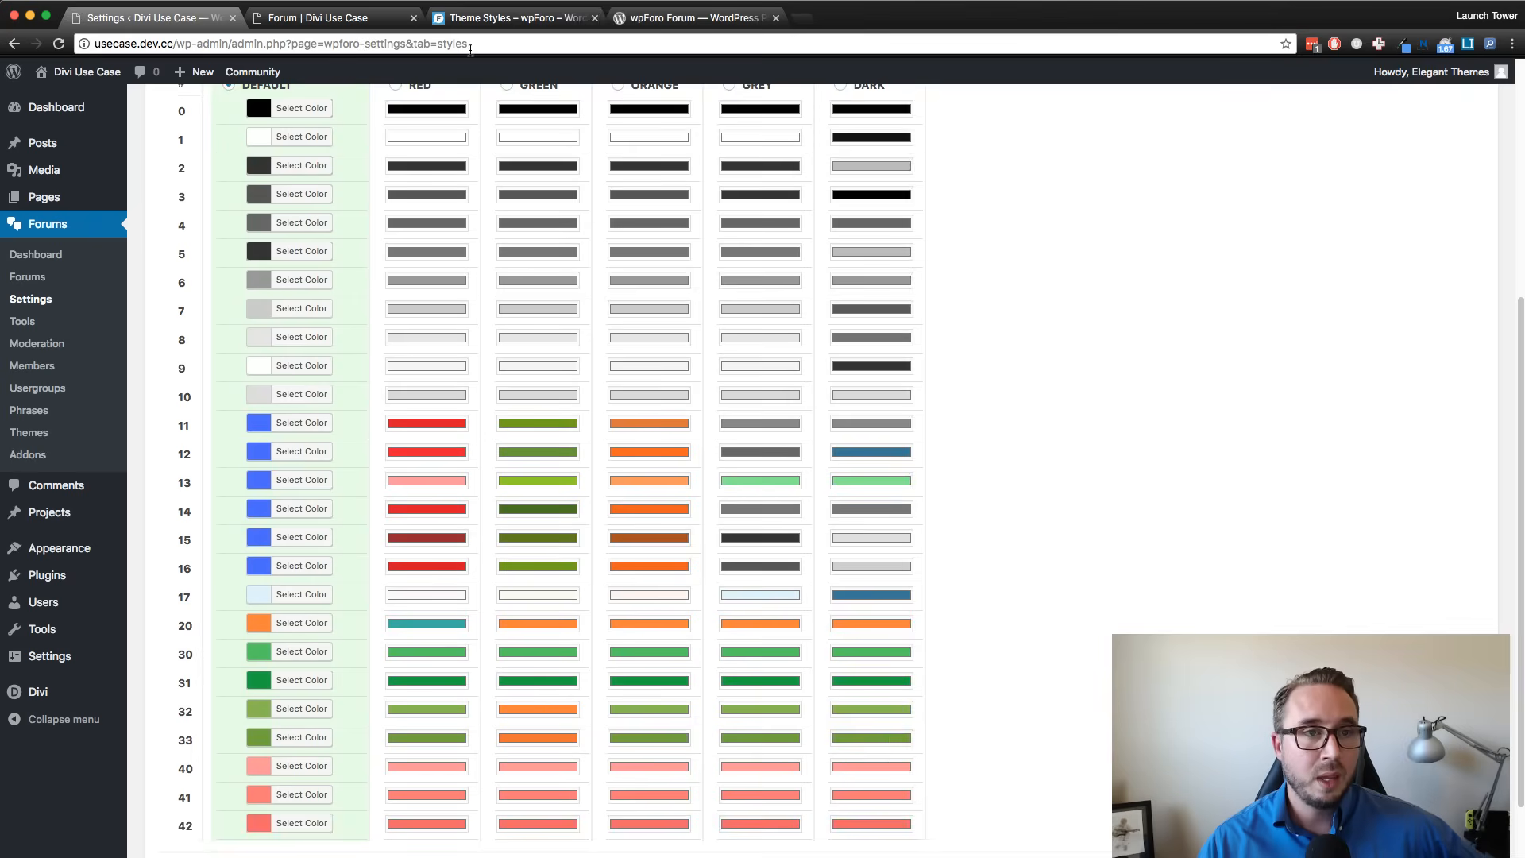
Read the Color #15 and Color #16 documentation entries and check the breadcrumb on the front-end forum.
left_click(517, 18)
scroll(614, 289, "down", 5)
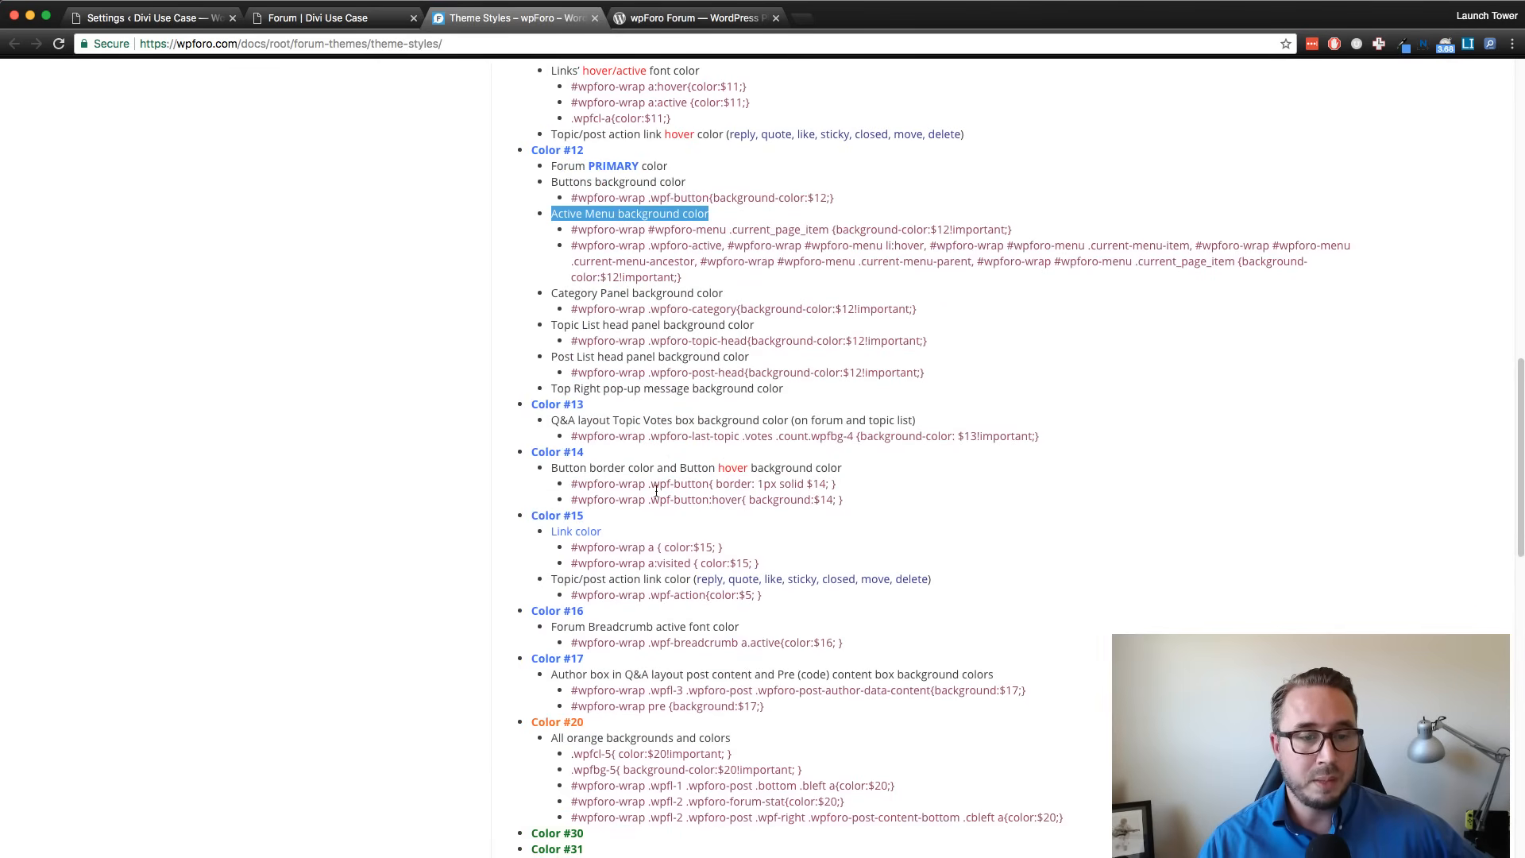
left_click_drag(611, 534, 550, 536)
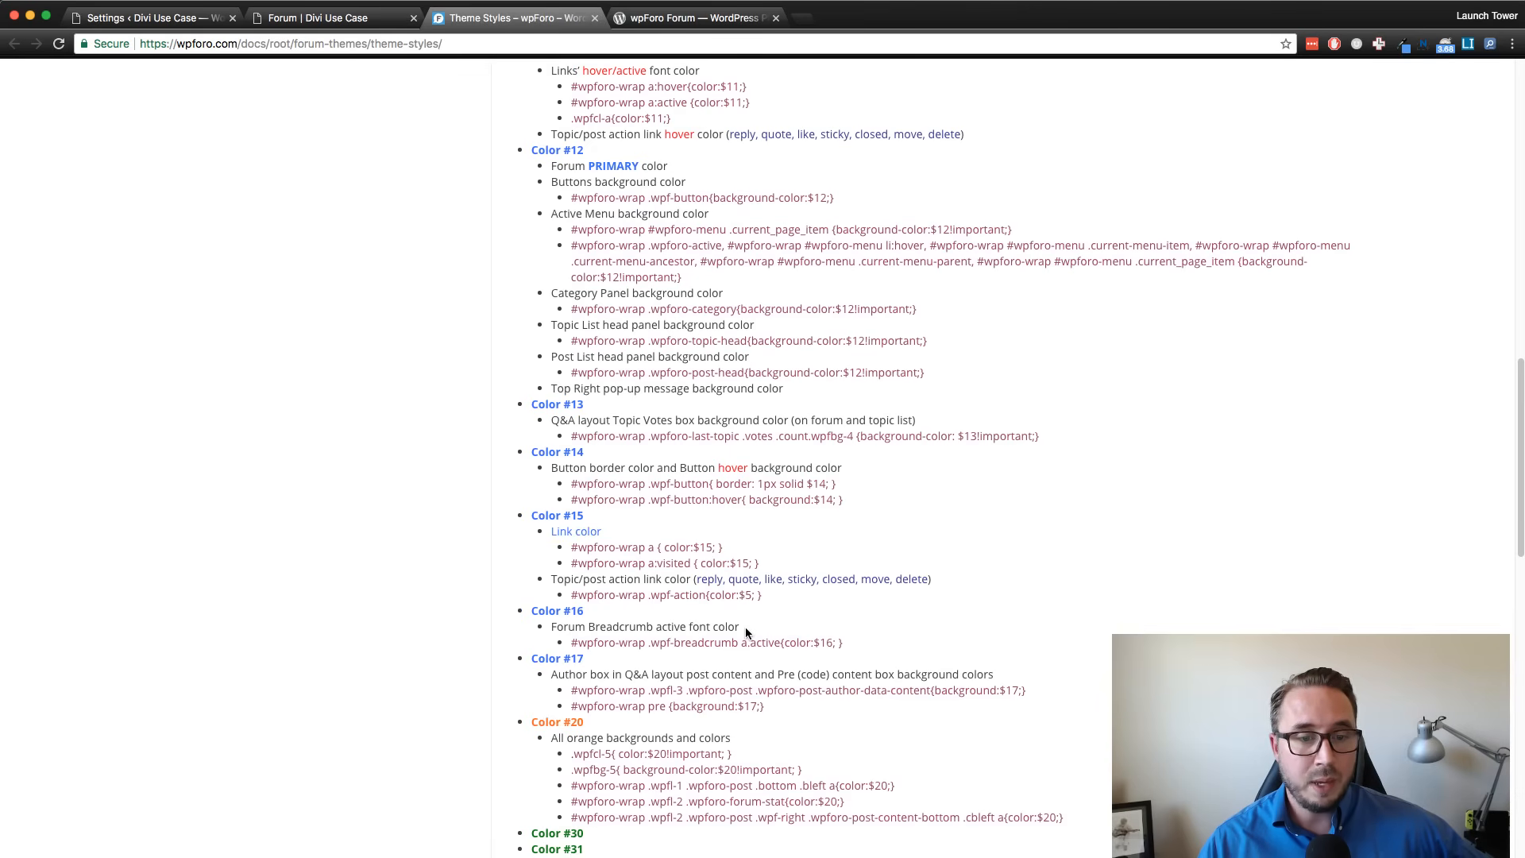
left_click_drag(745, 626, 551, 626)
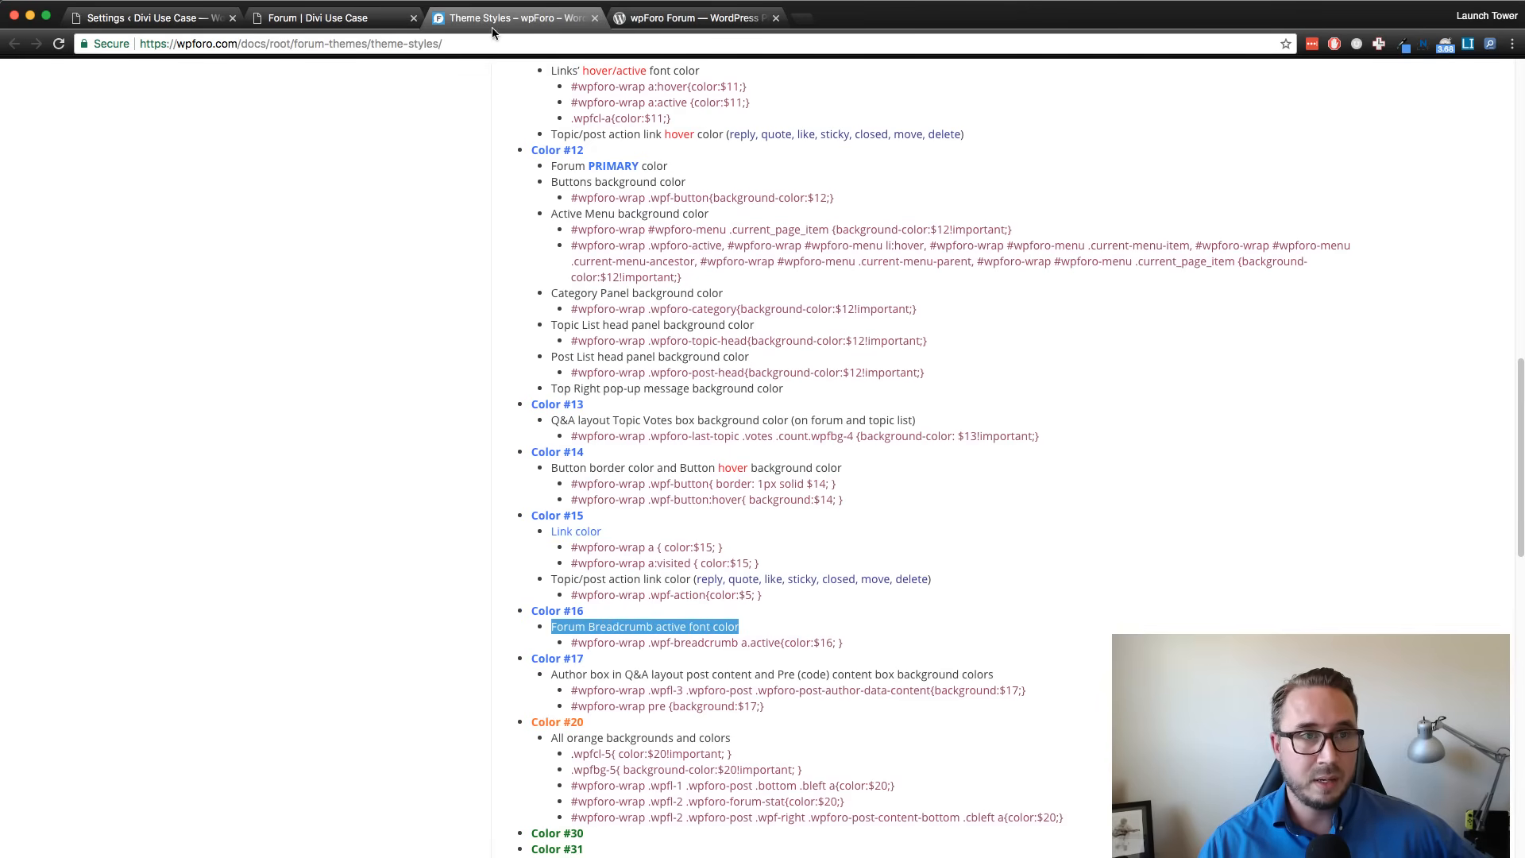
left_click(342, 20)
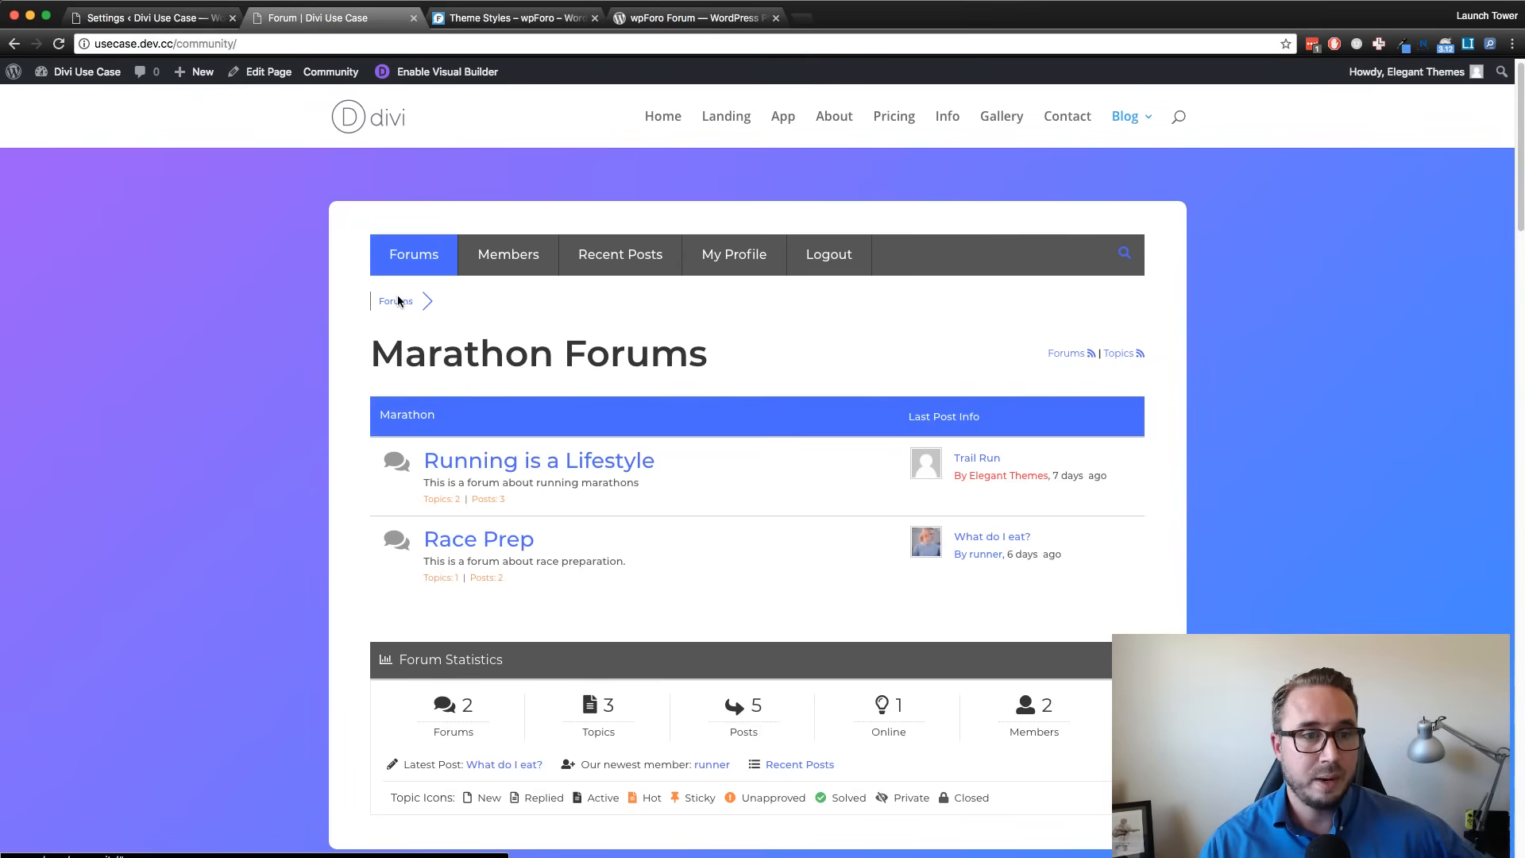
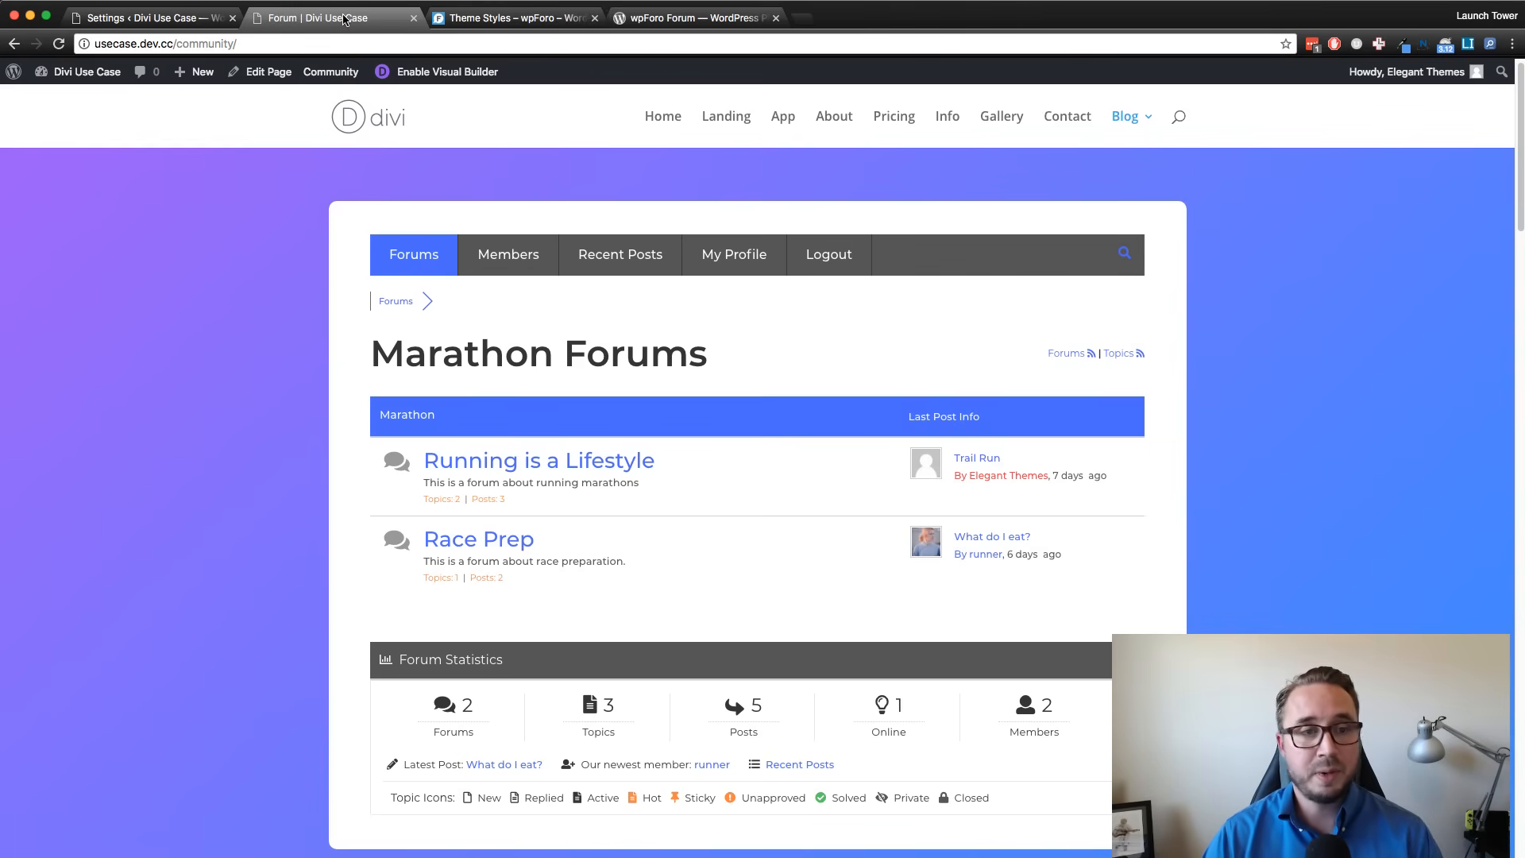
Highlight the #wpforo-title rule in the custom CSS code of the Styles settings.
left_click(151, 21)
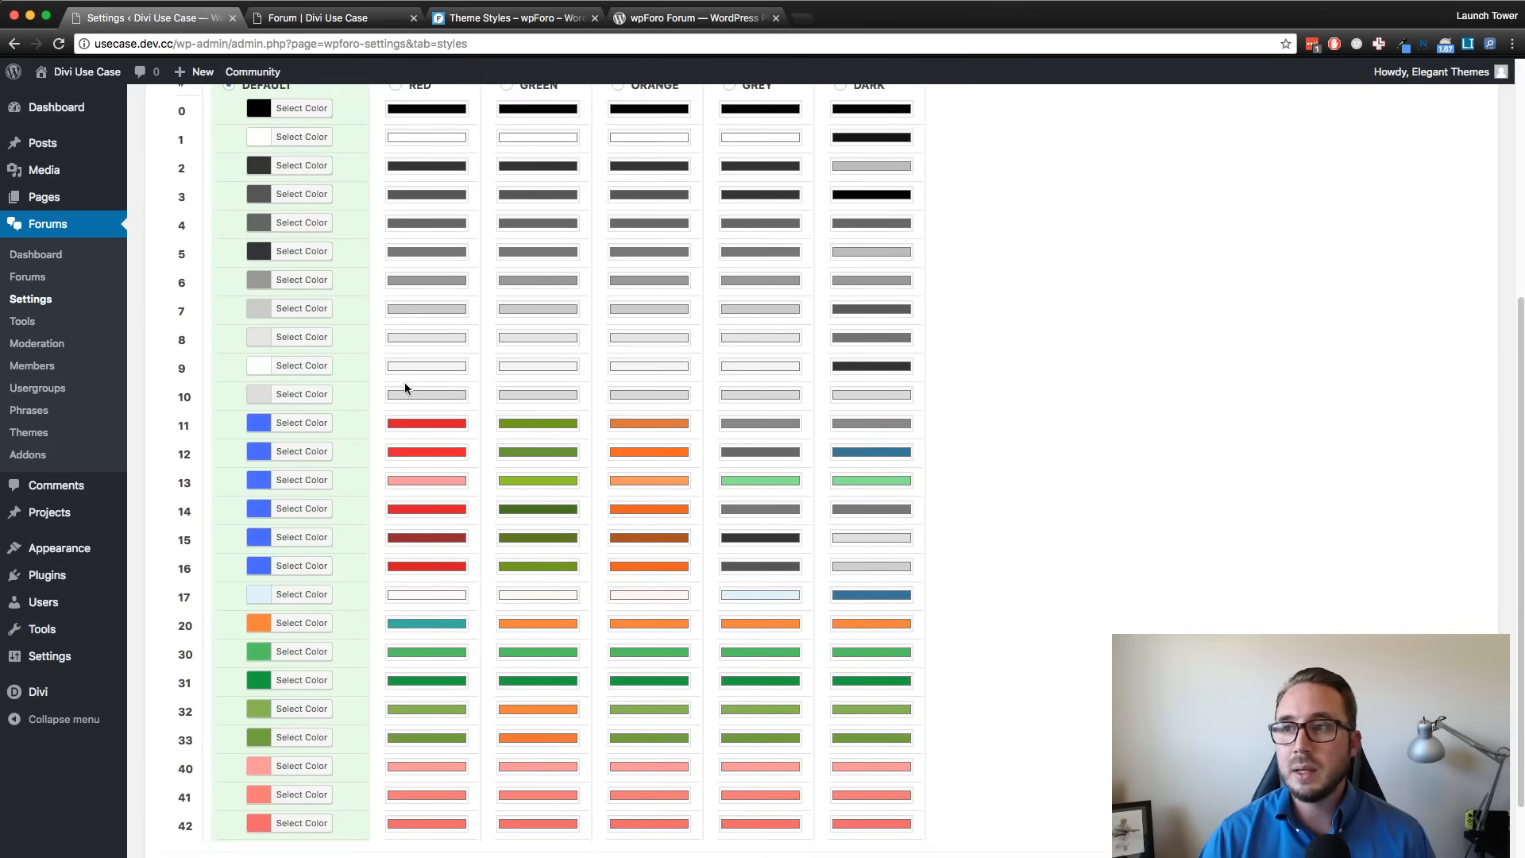
scroll(467, 414, "up", 5)
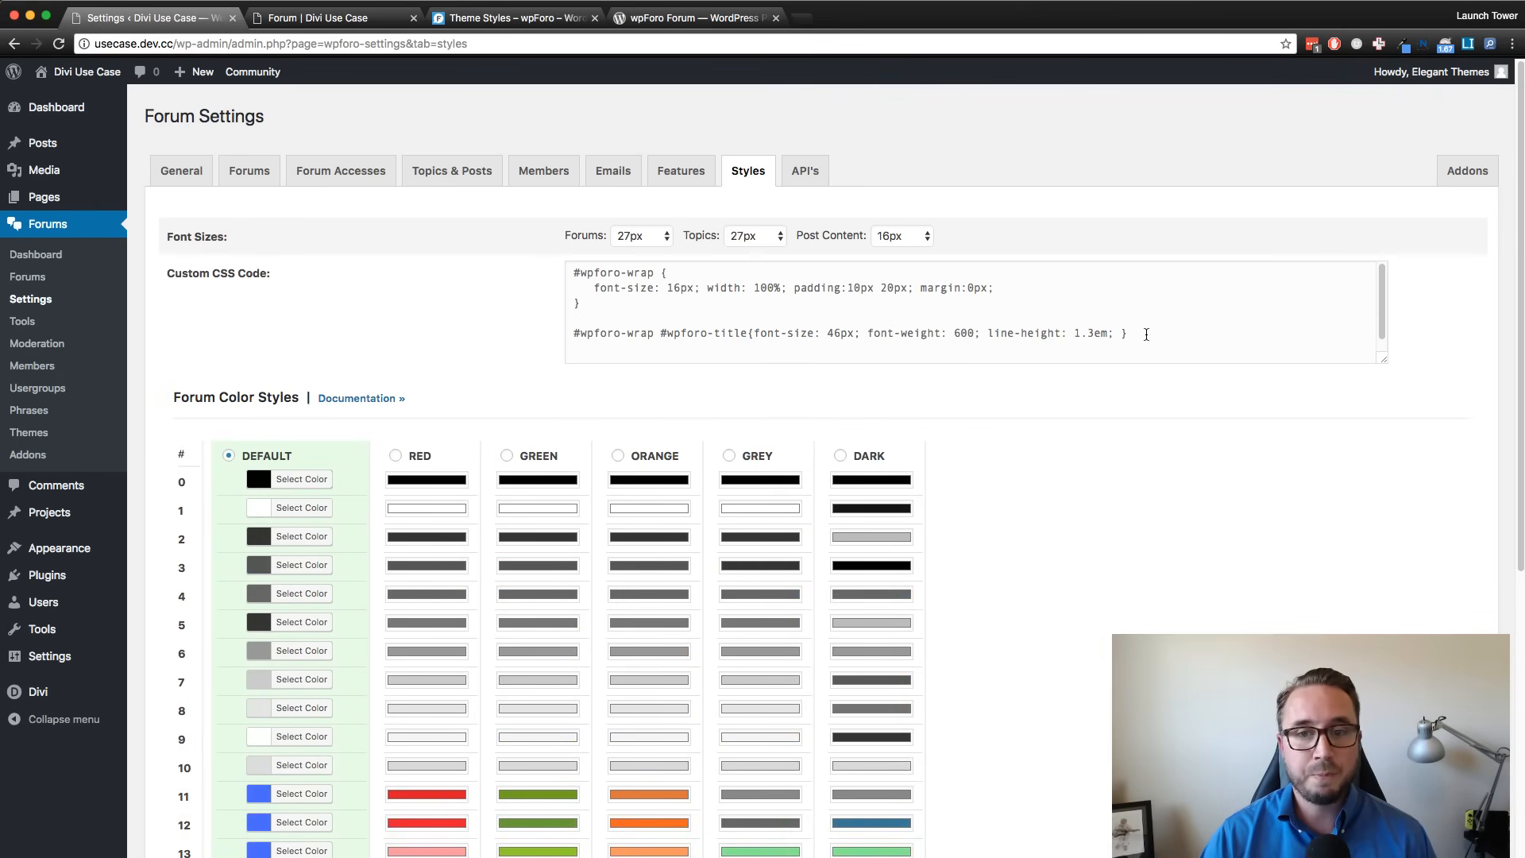
left_click(1143, 334)
left_click_drag(963, 340, 584, 338)
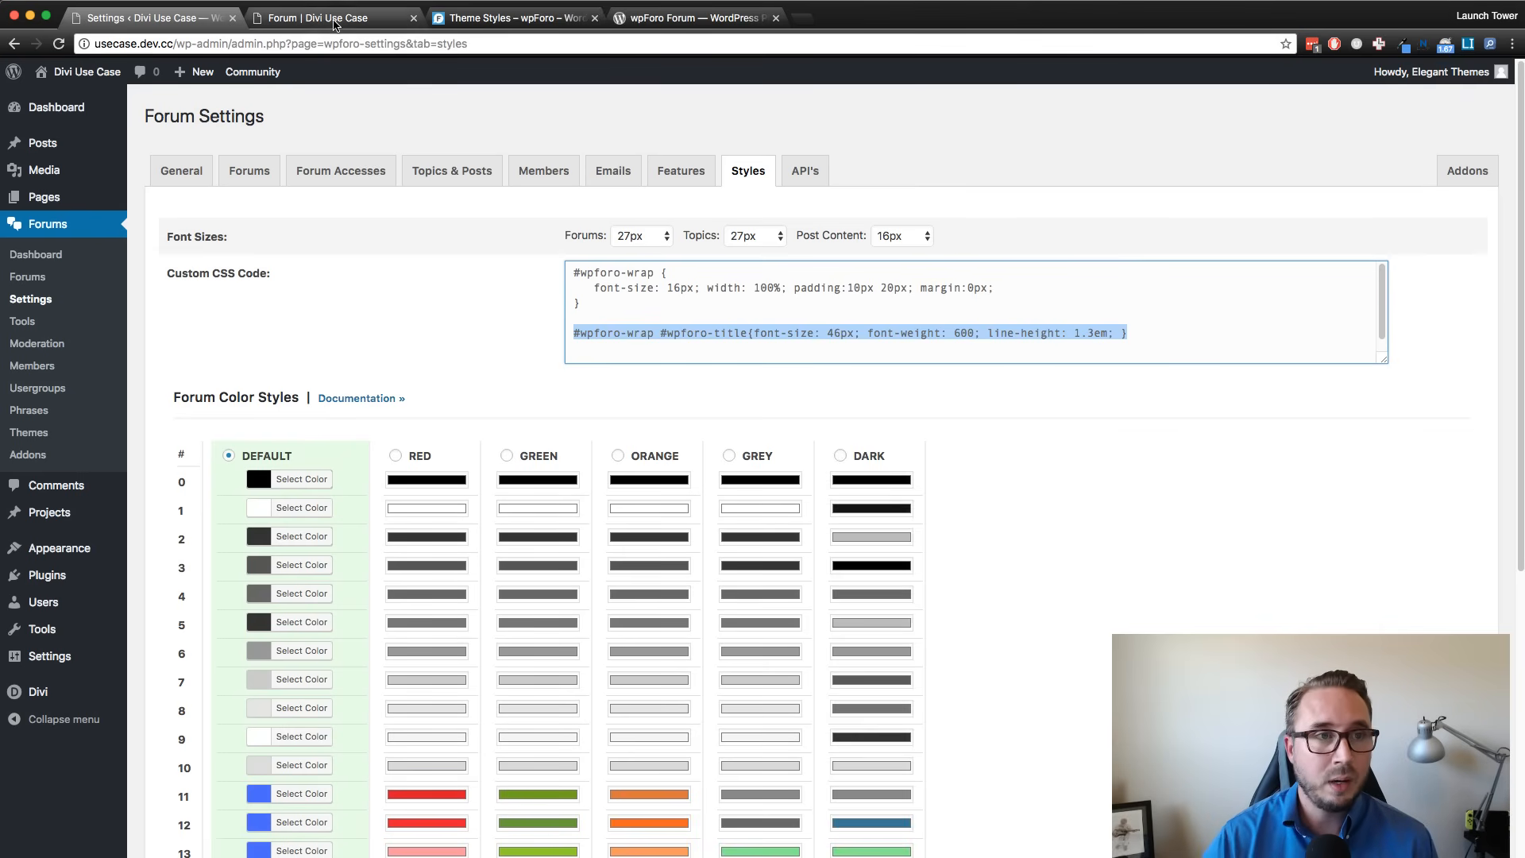
Highlight the Marathon Forums title on the front-end forum to see which element the title rule styles.
left_click(318, 17)
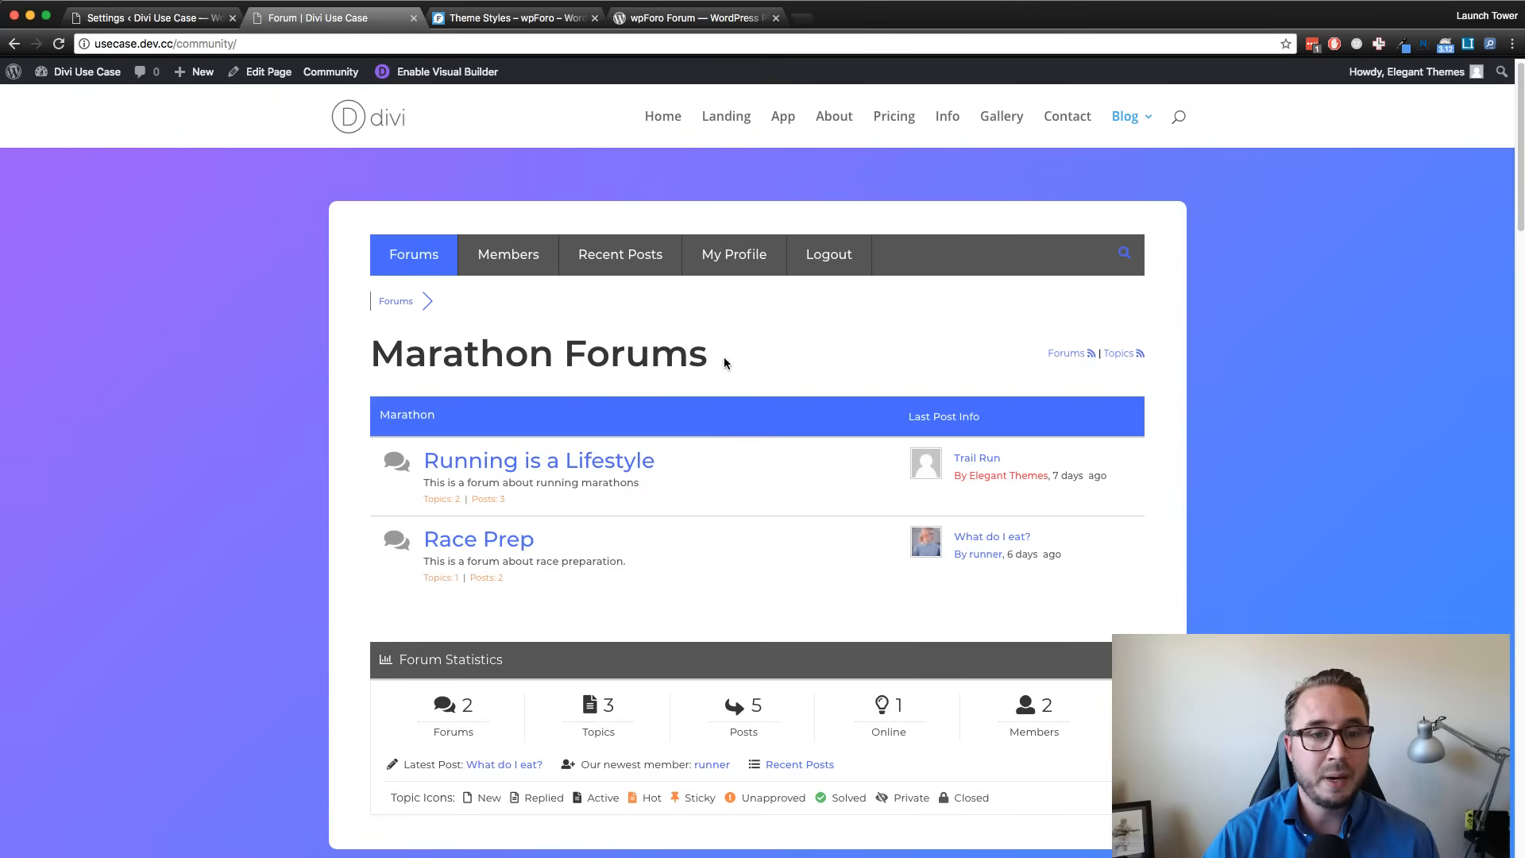
left_click_drag(722, 362, 374, 335)
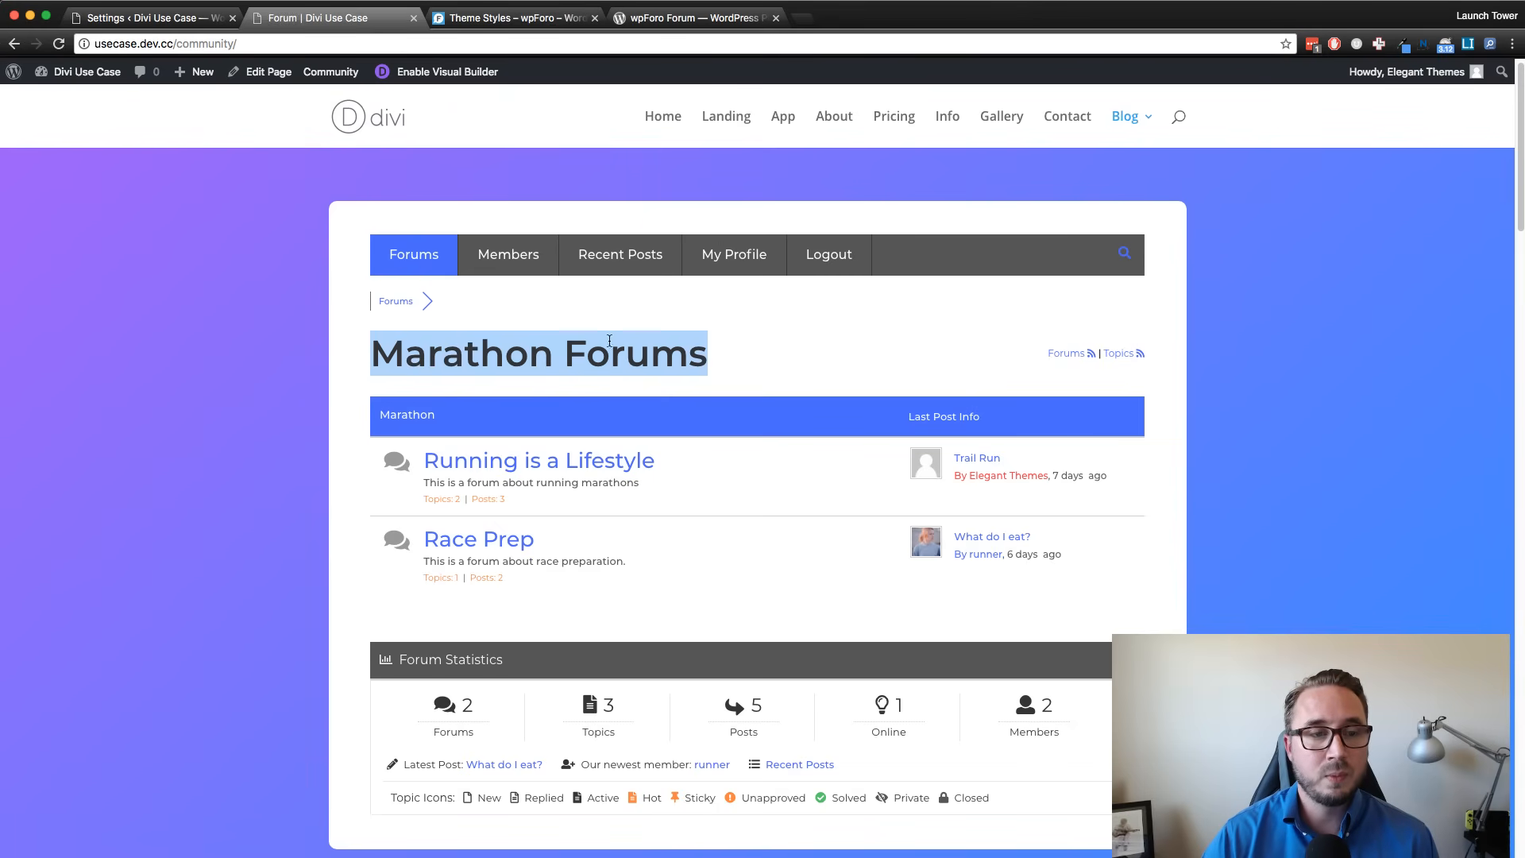
left_click(724, 355)
left_click_drag(724, 355, 340, 354)
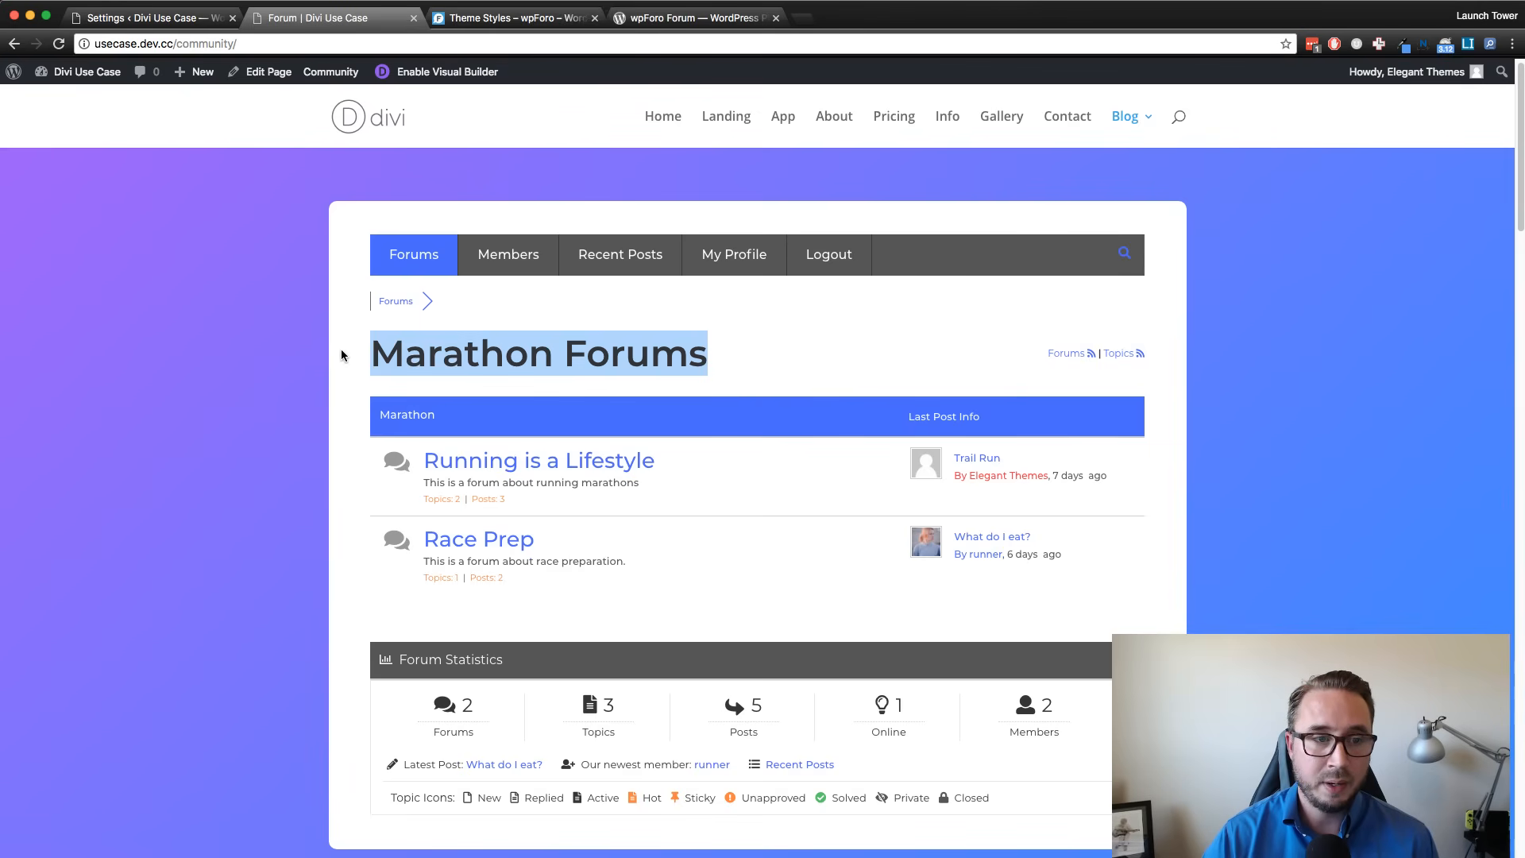
Examine the #wpforo-wrap #wpforo-title selector and its font-size, font-weight and line-height declarations in the custom CSS.
left_click(182, 22)
left_click(670, 356)
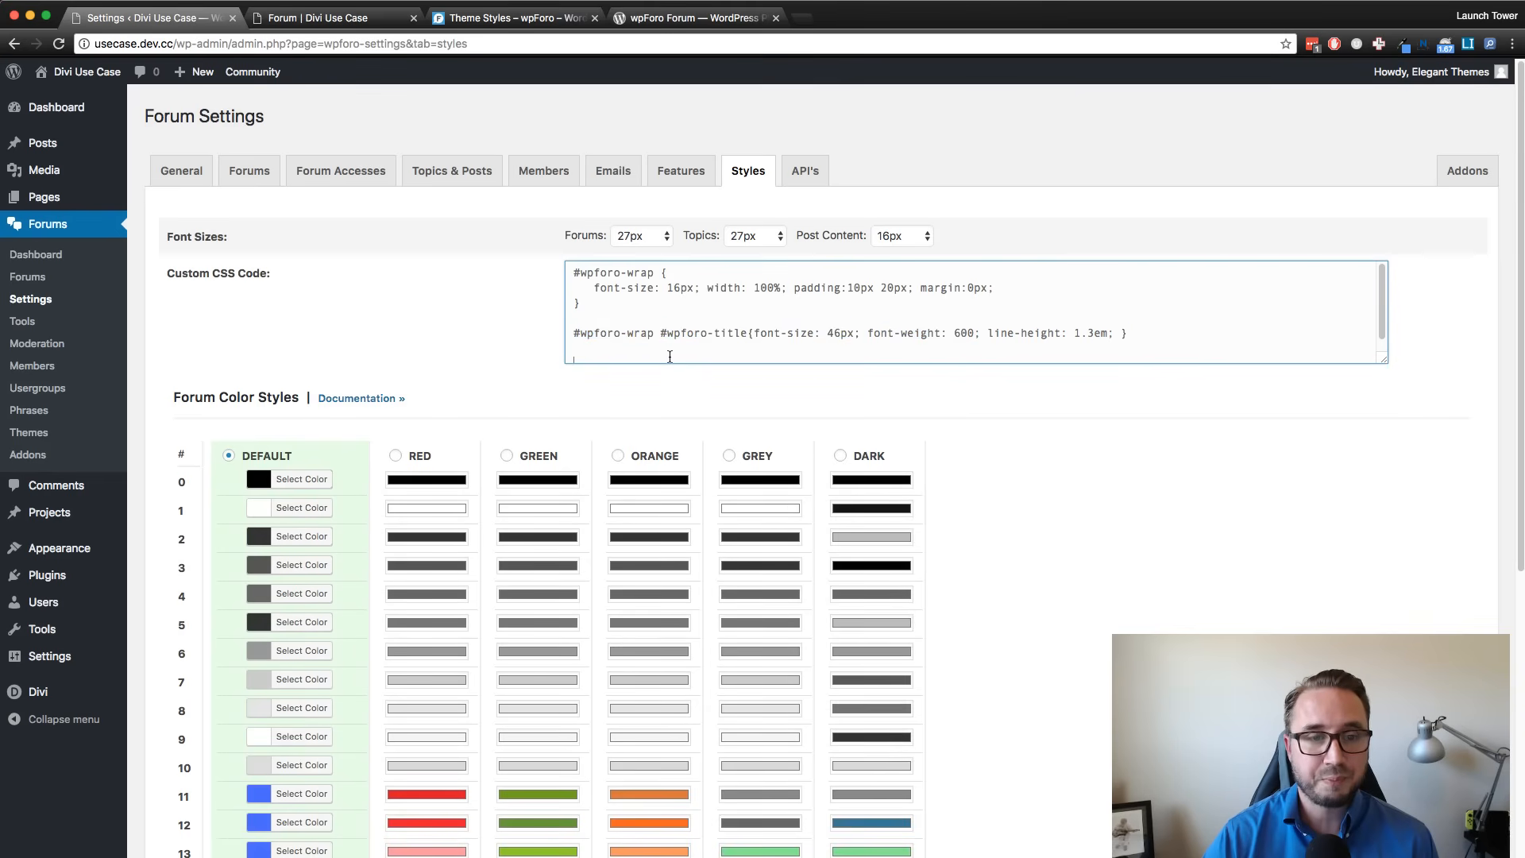
left_click_drag(748, 334, 672, 332)
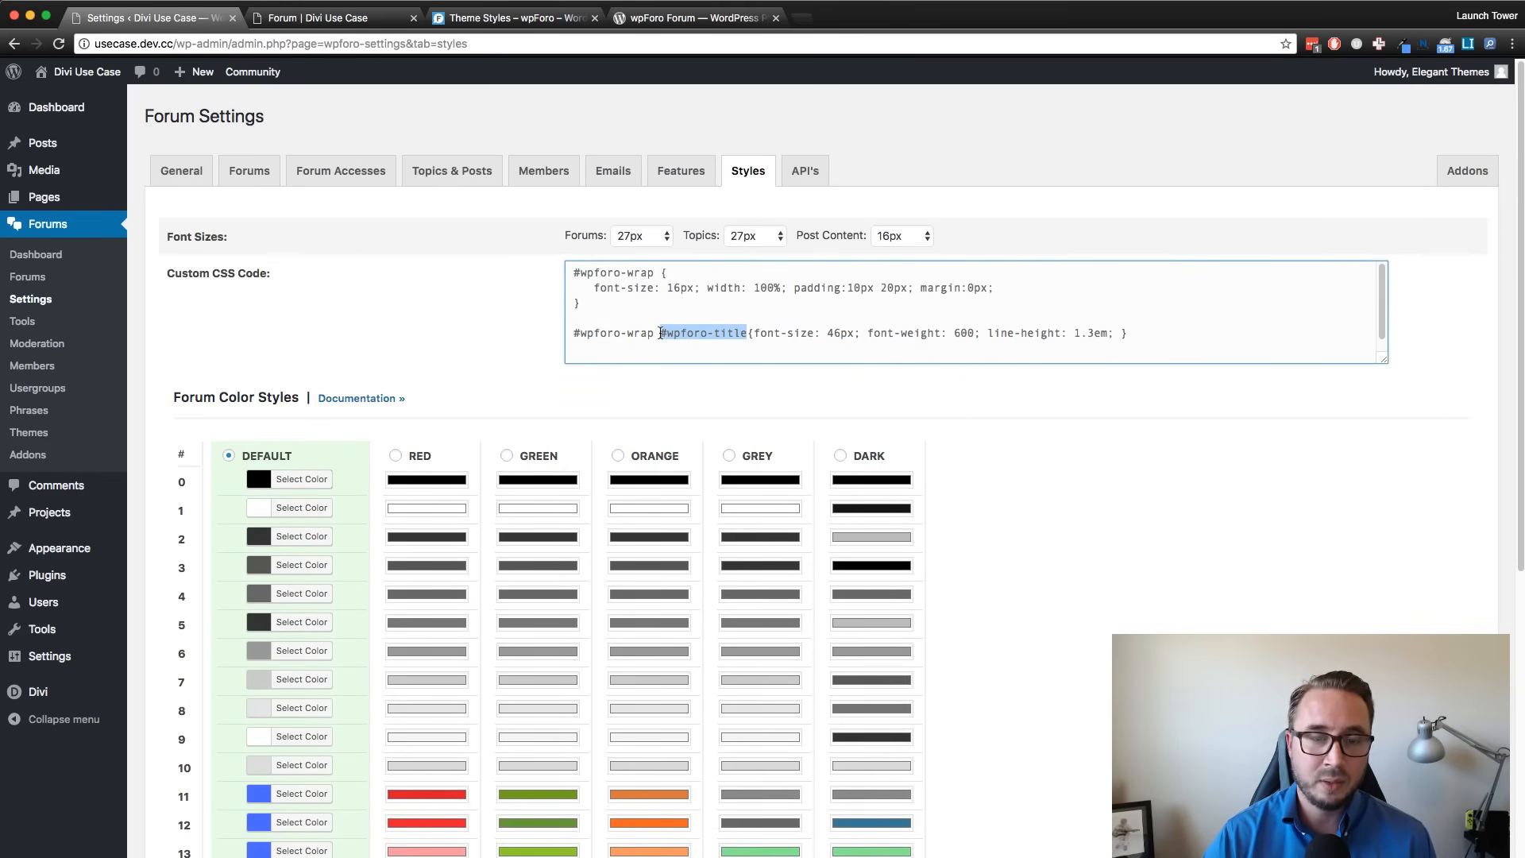
left_click_drag(660, 333, 572, 334)
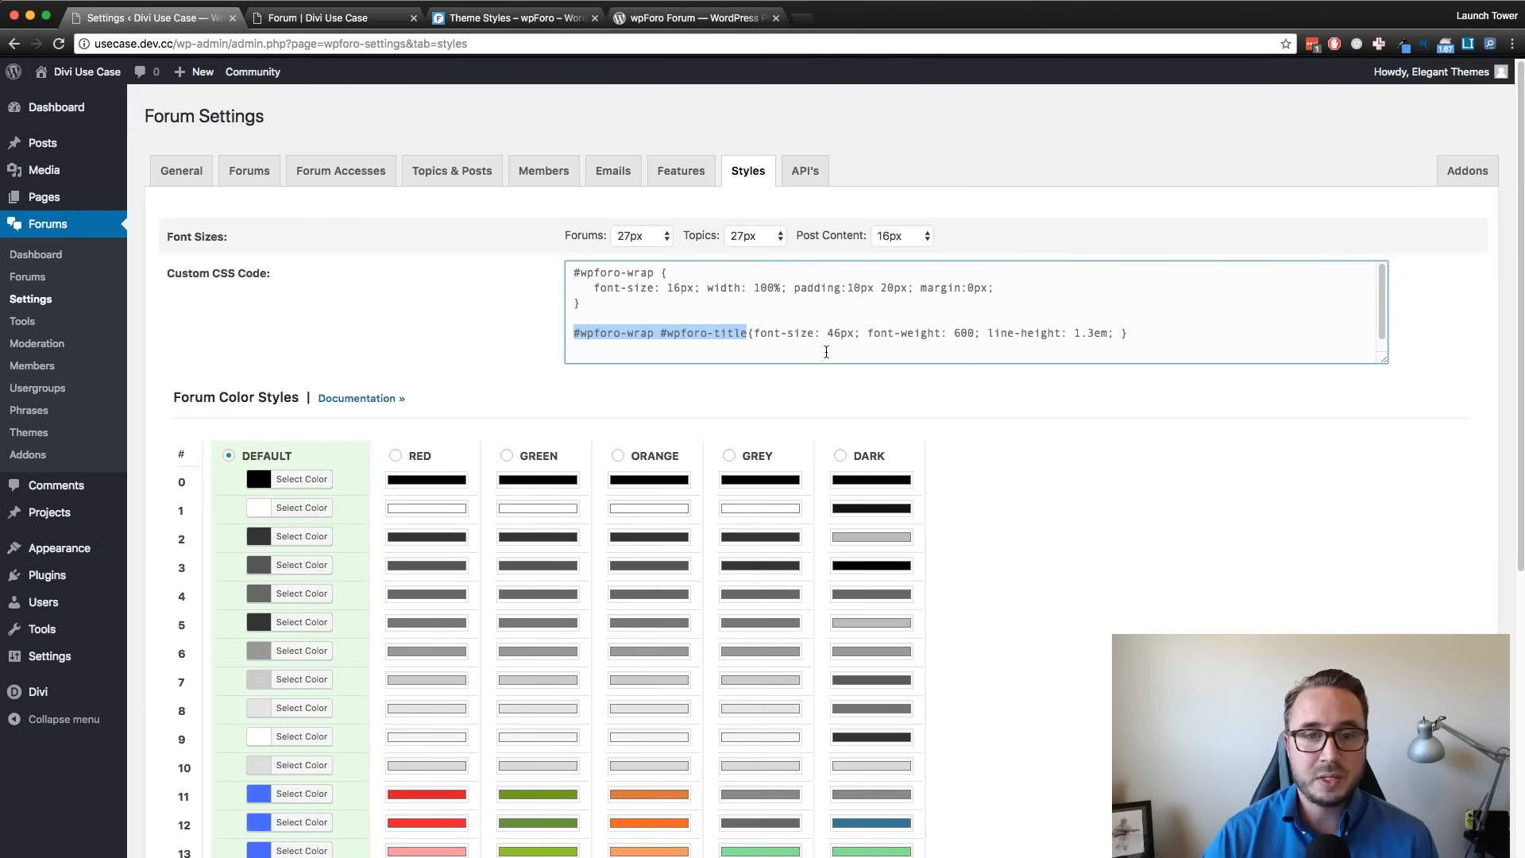
left_click(826, 352)
left_click_drag(755, 334, 1121, 338)
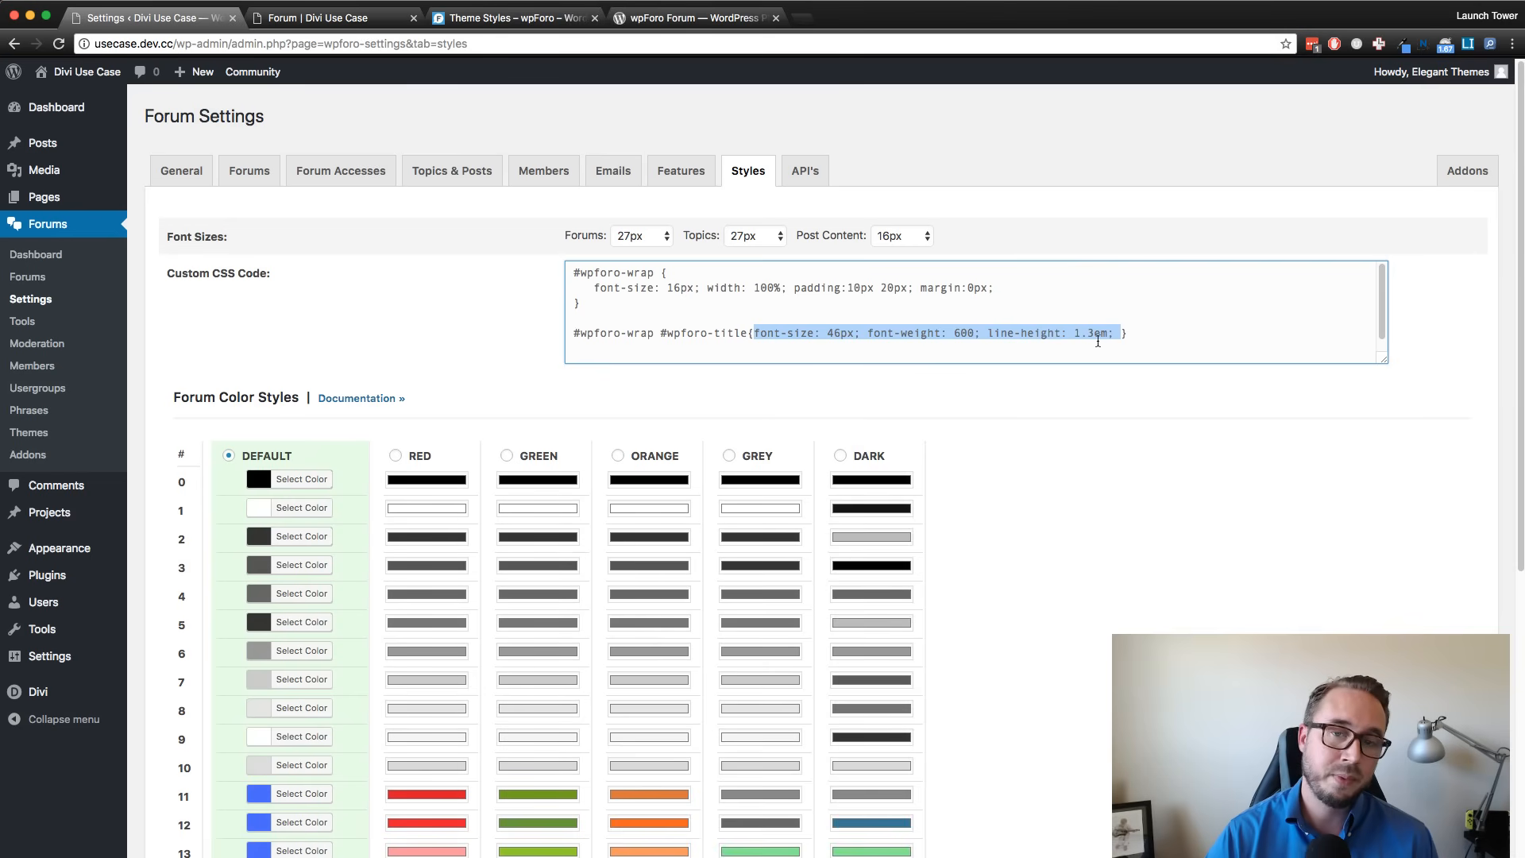
Highlight the complete #wpforo-wrap rule at the start of the custom CSS code.
left_click(1186, 339)
key("Return")
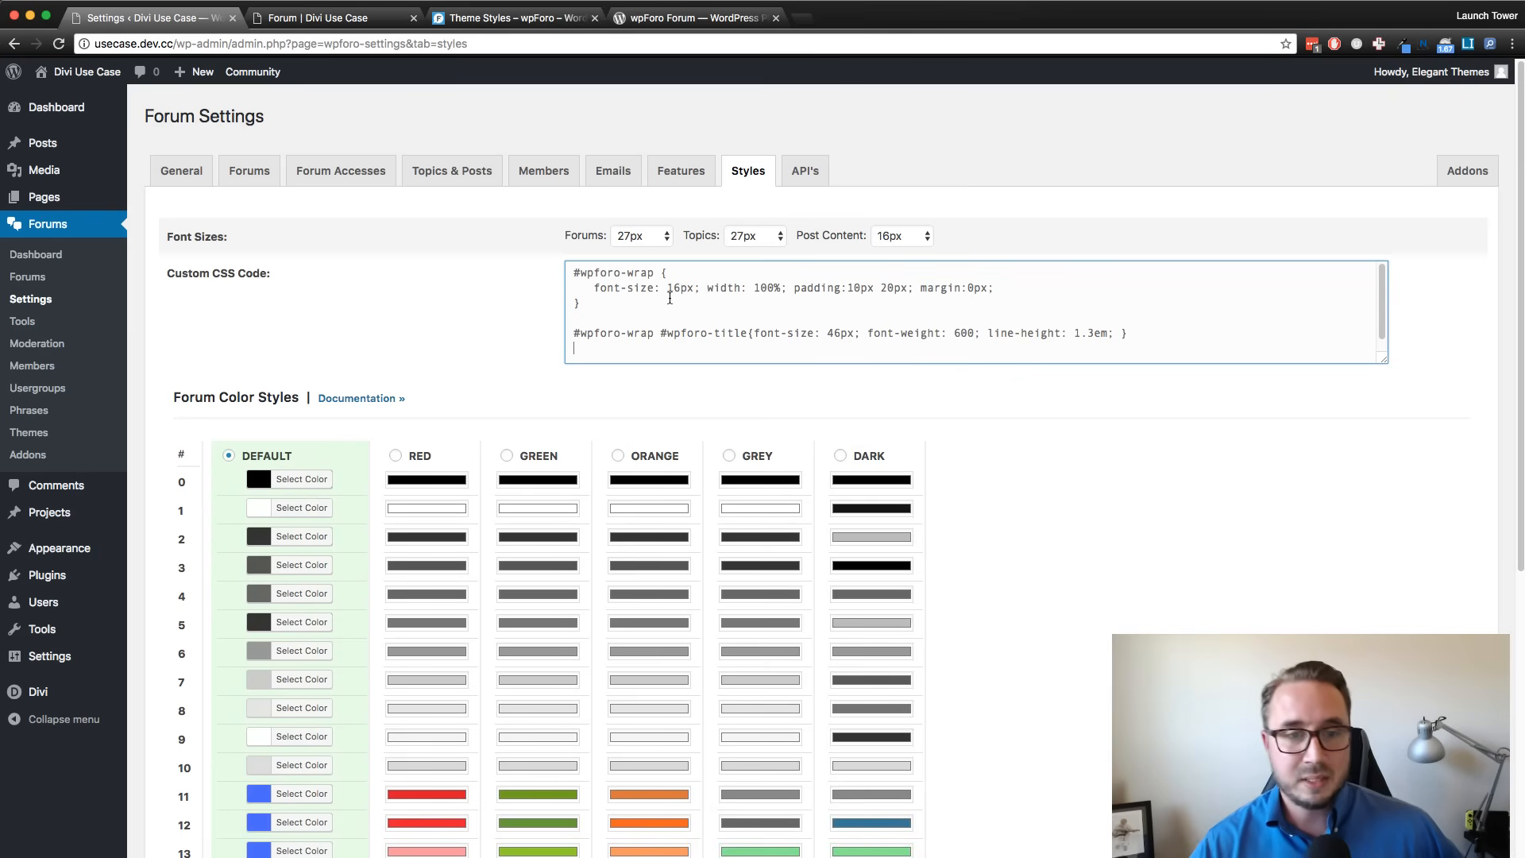
left_click_drag(582, 304, 556, 274)
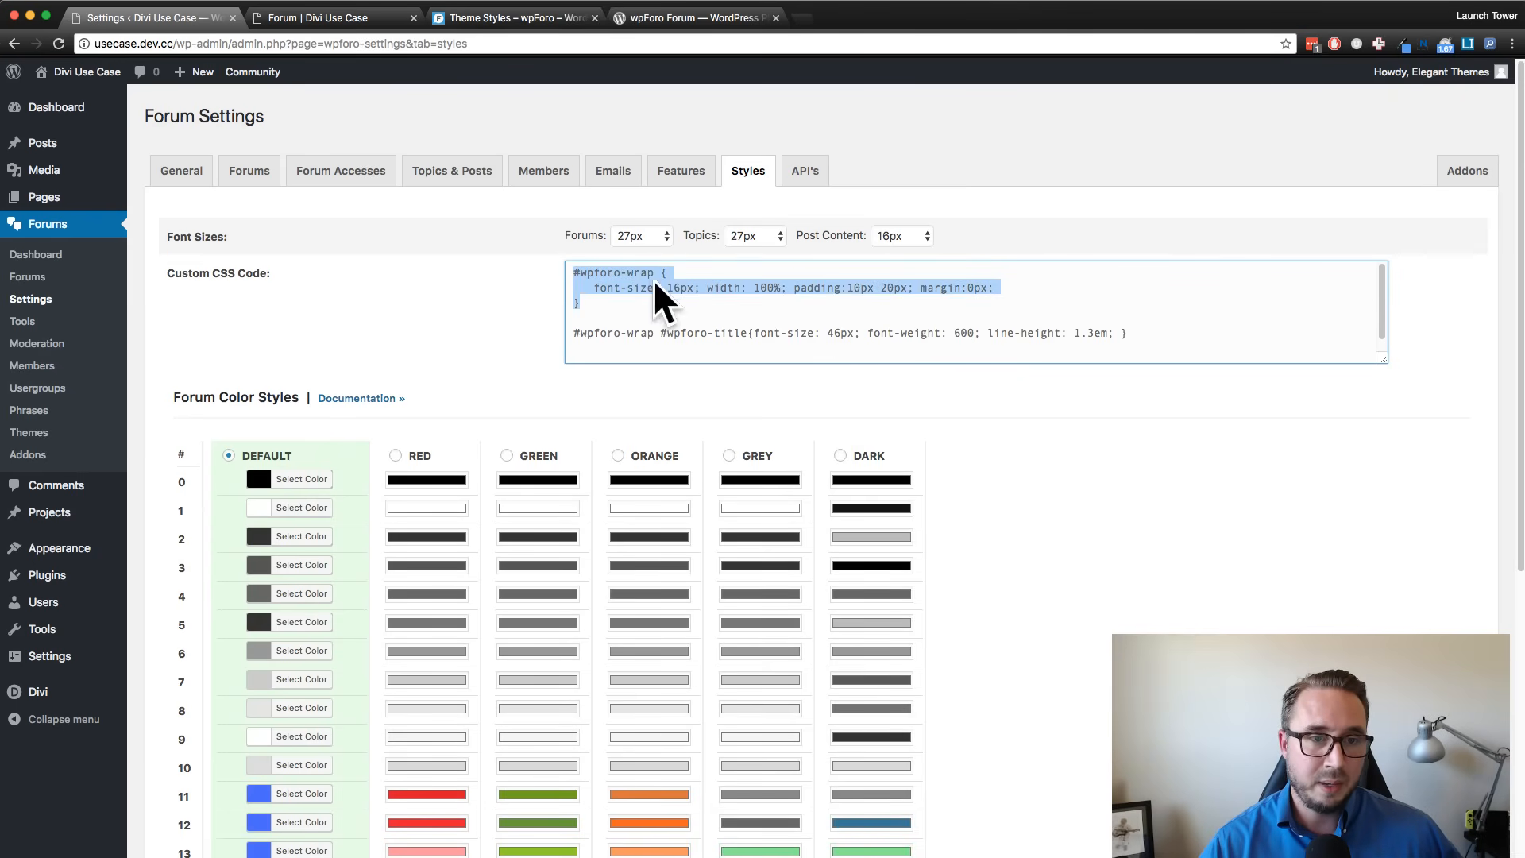
Examine the font size options for forums, topics and post content in the forum's Styles settings.
left_click(631, 304)
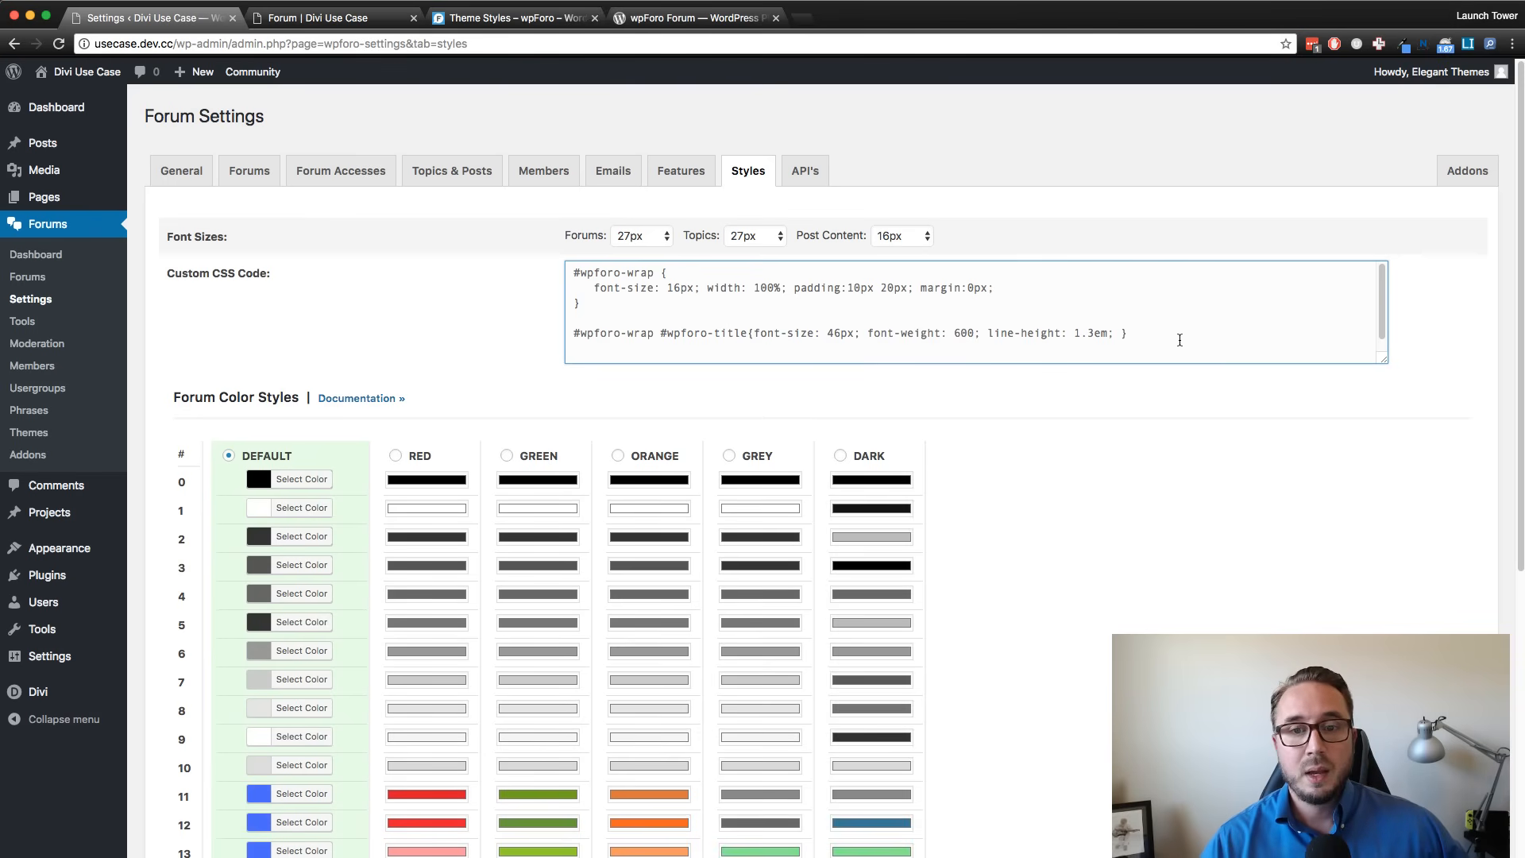
left_click(1180, 413)
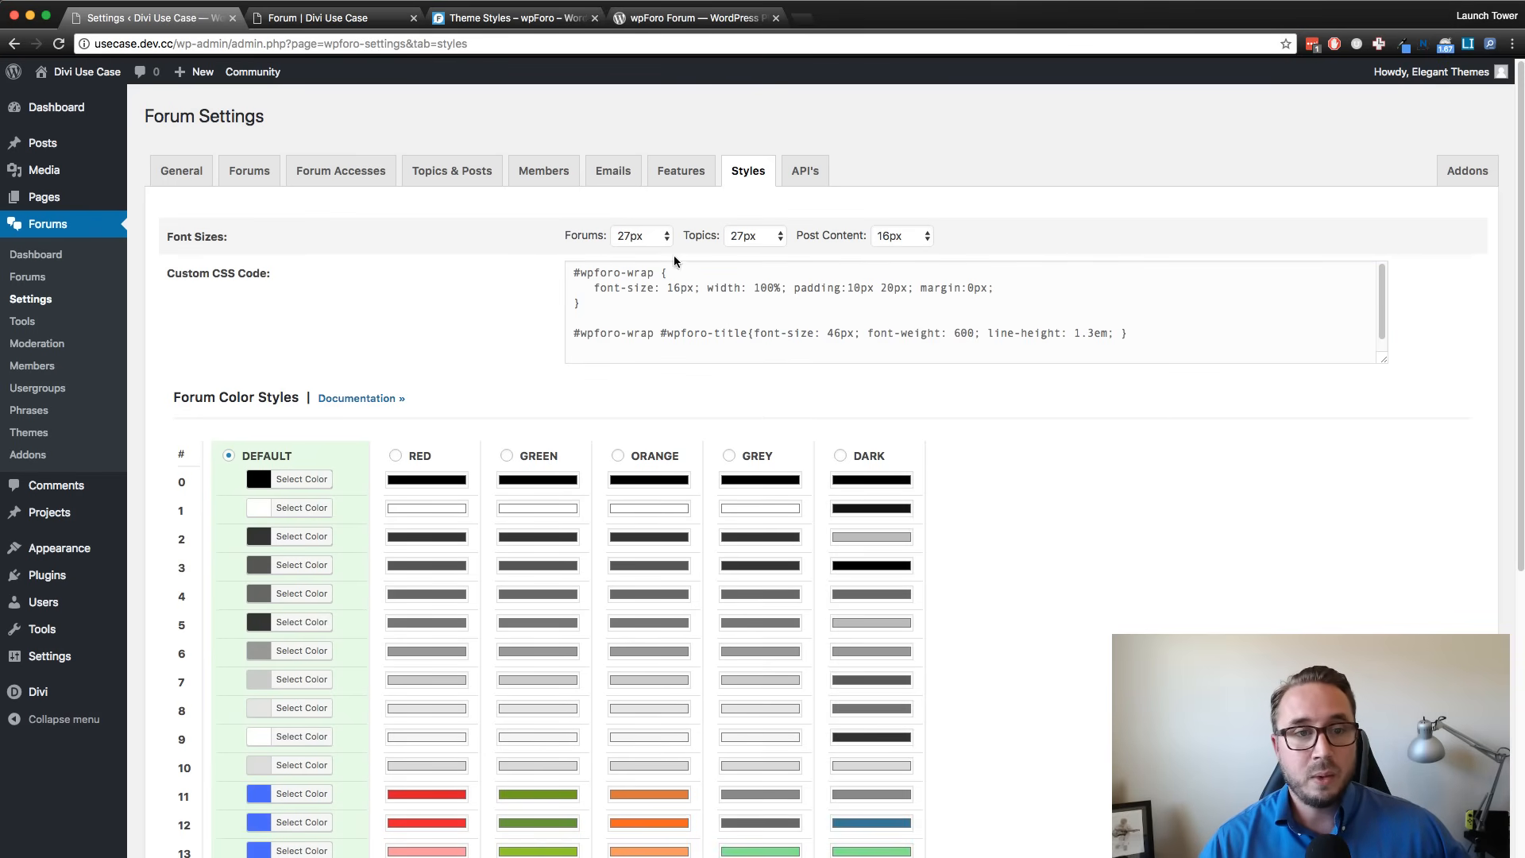
left_click_drag(224, 239, 162, 239)
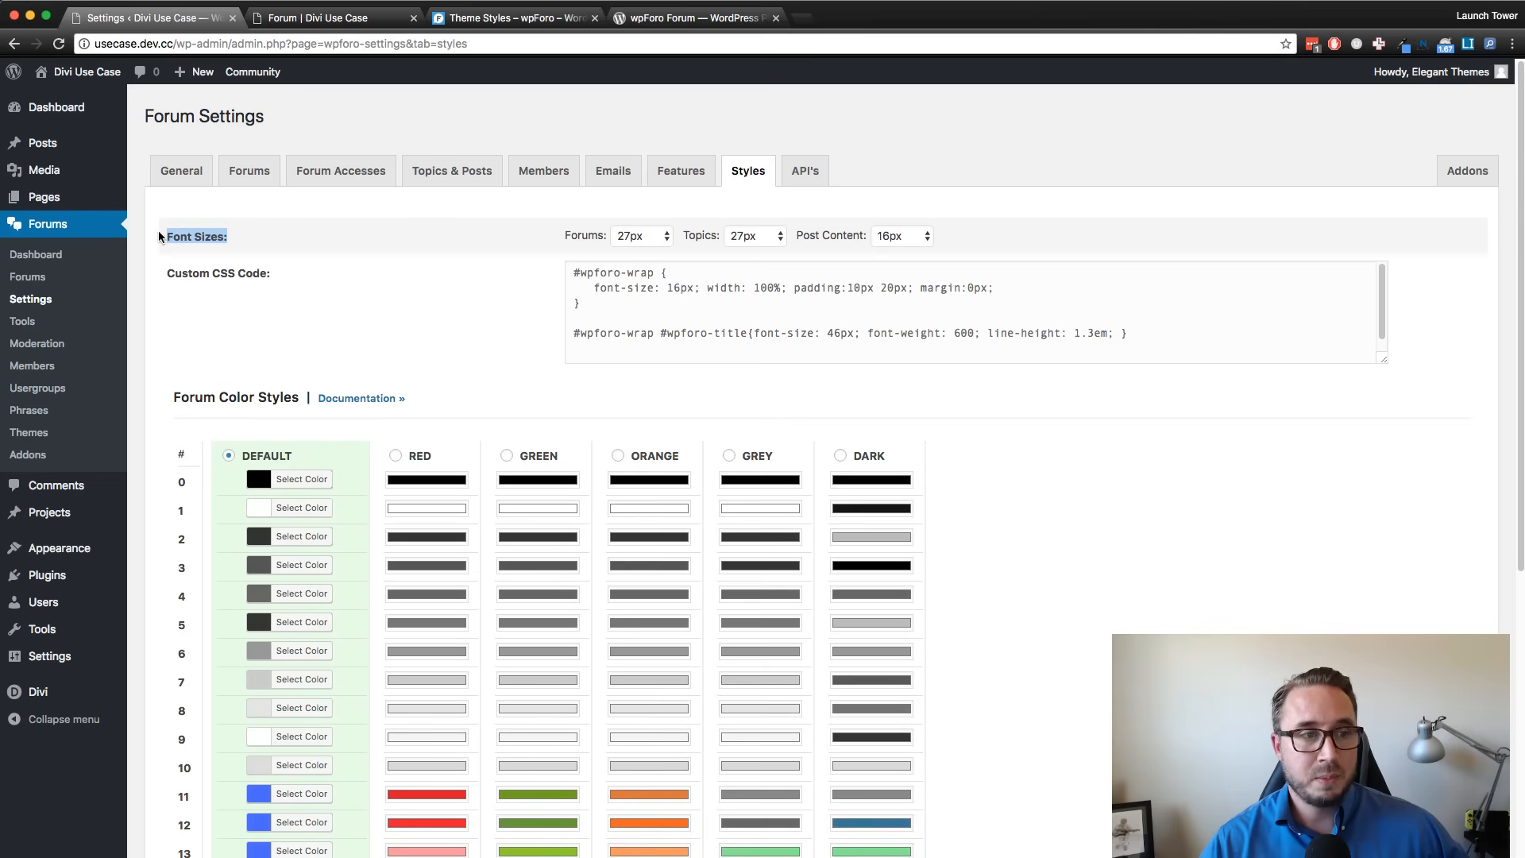
left_click(561, 243)
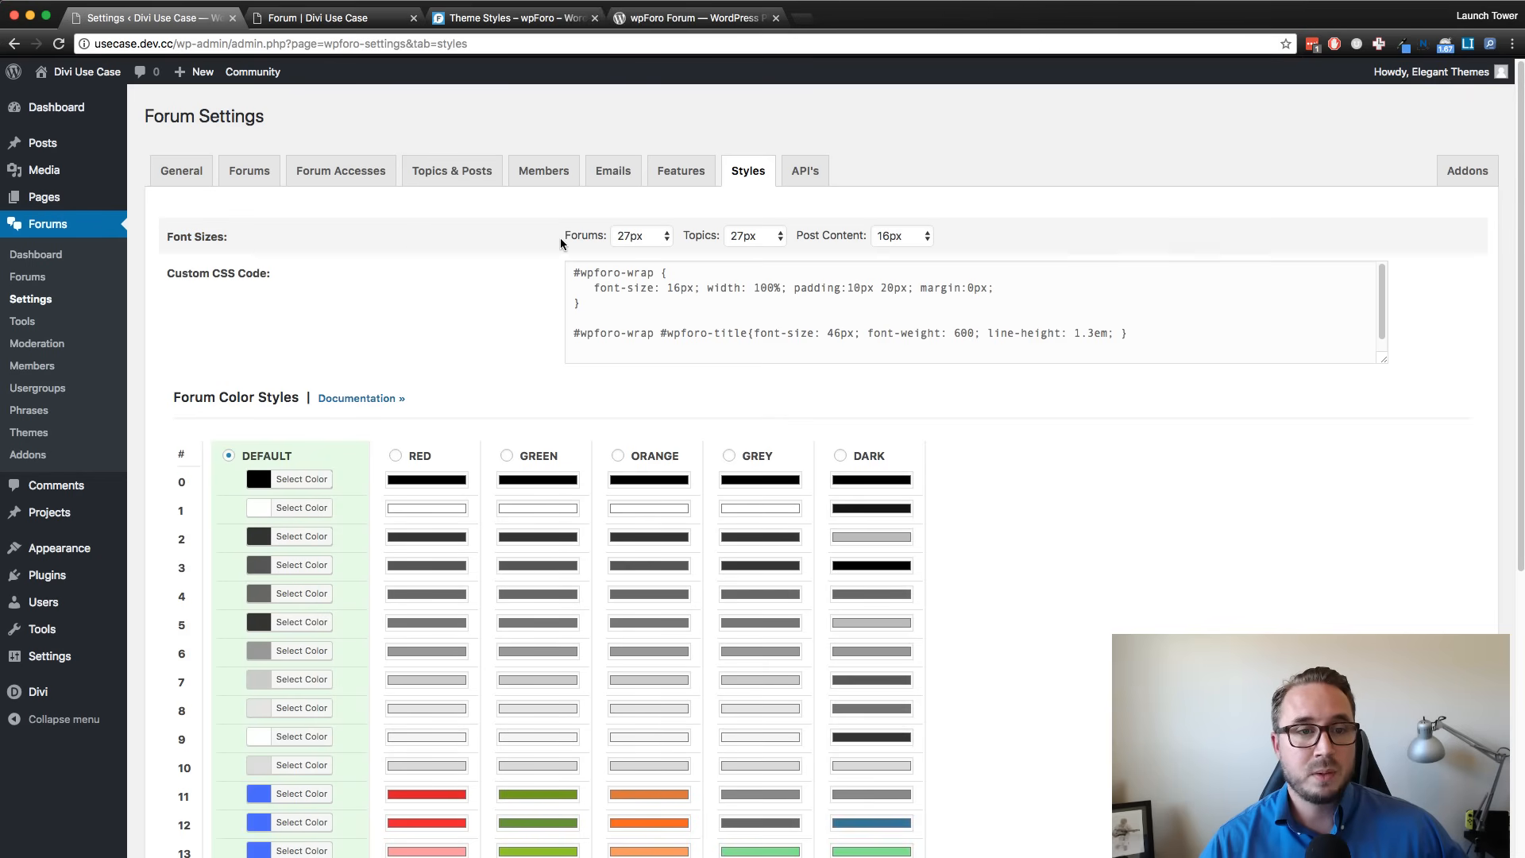
left_click(645, 243)
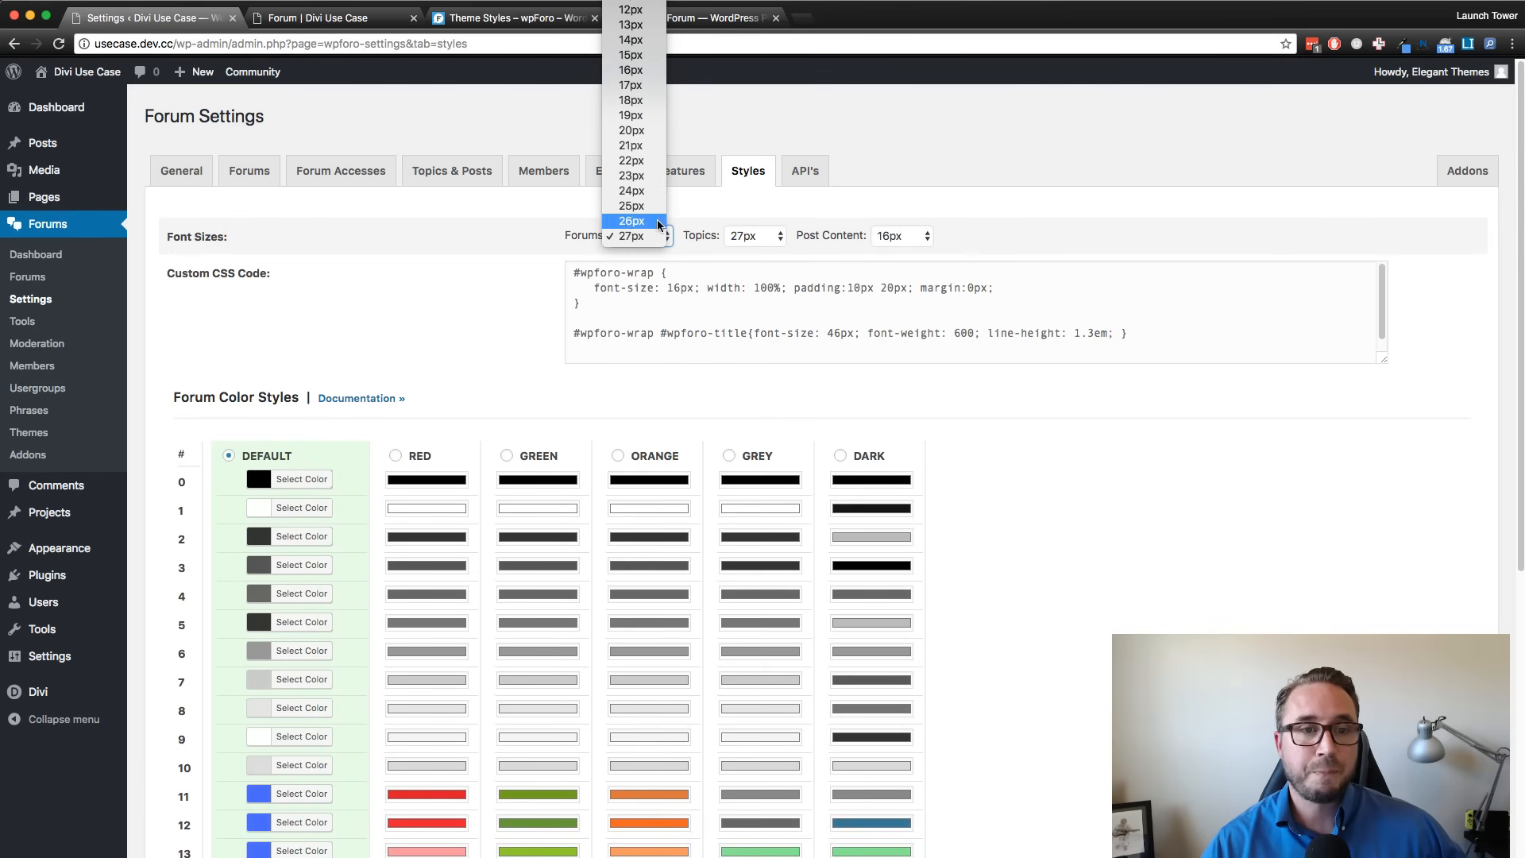
left_click(657, 241)
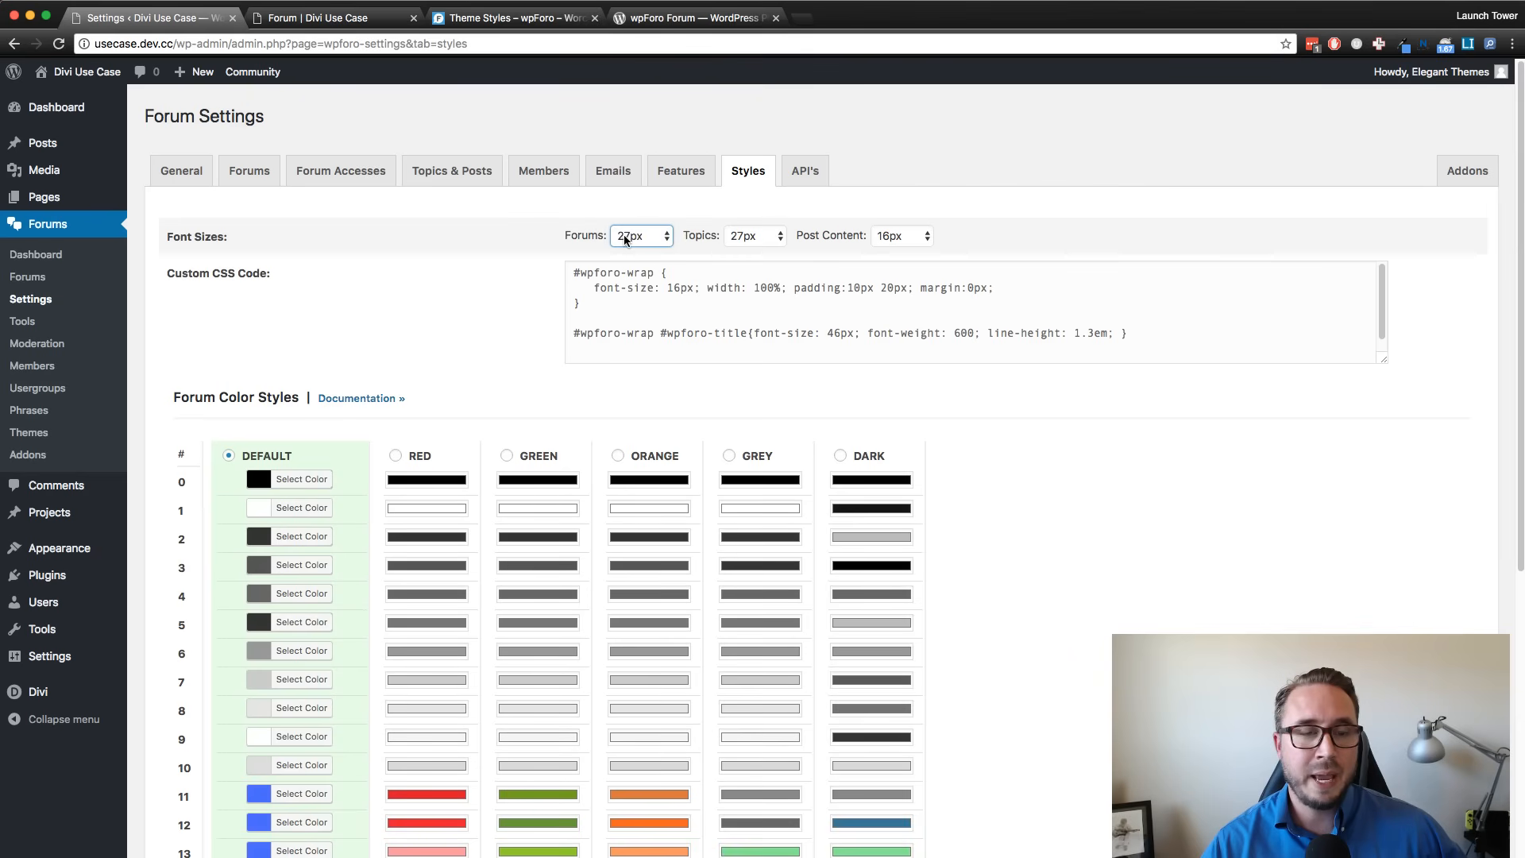
left_click(754, 236)
left_click(750, 236)
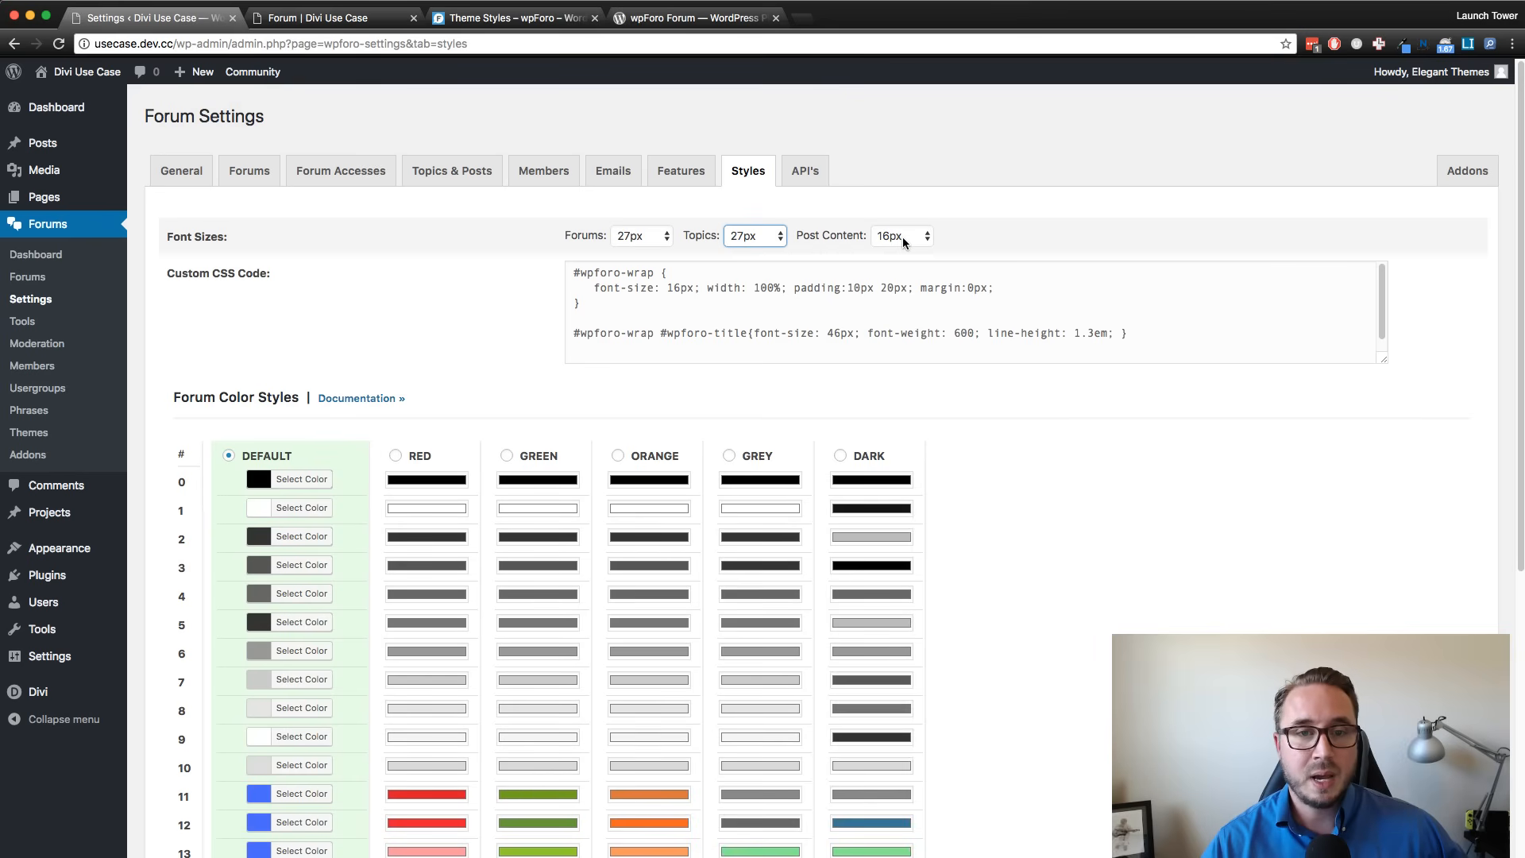
left_click(964, 238)
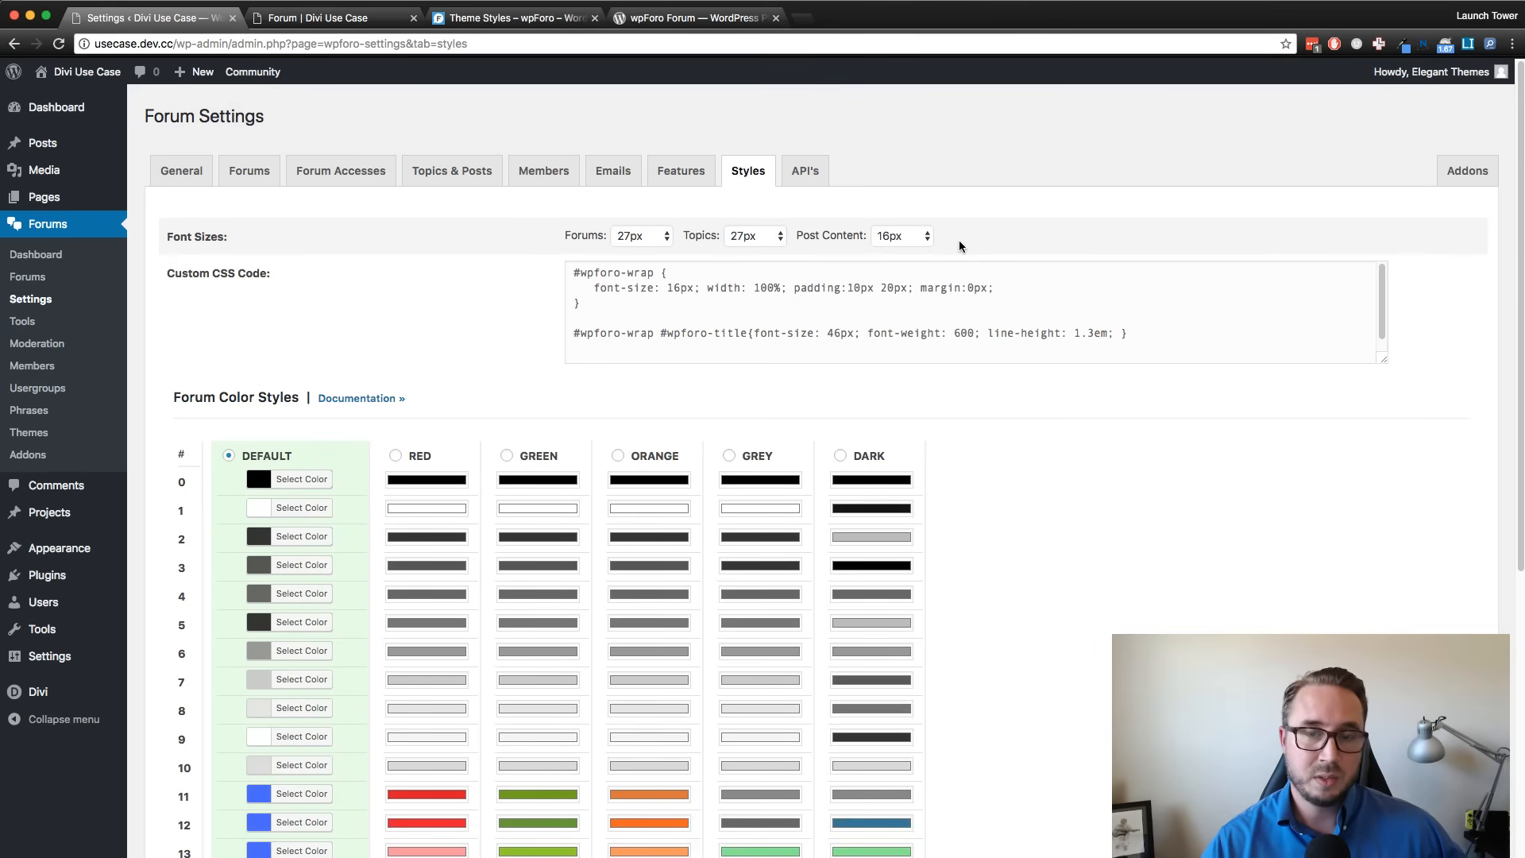
left_click(921, 238)
left_click(955, 244)
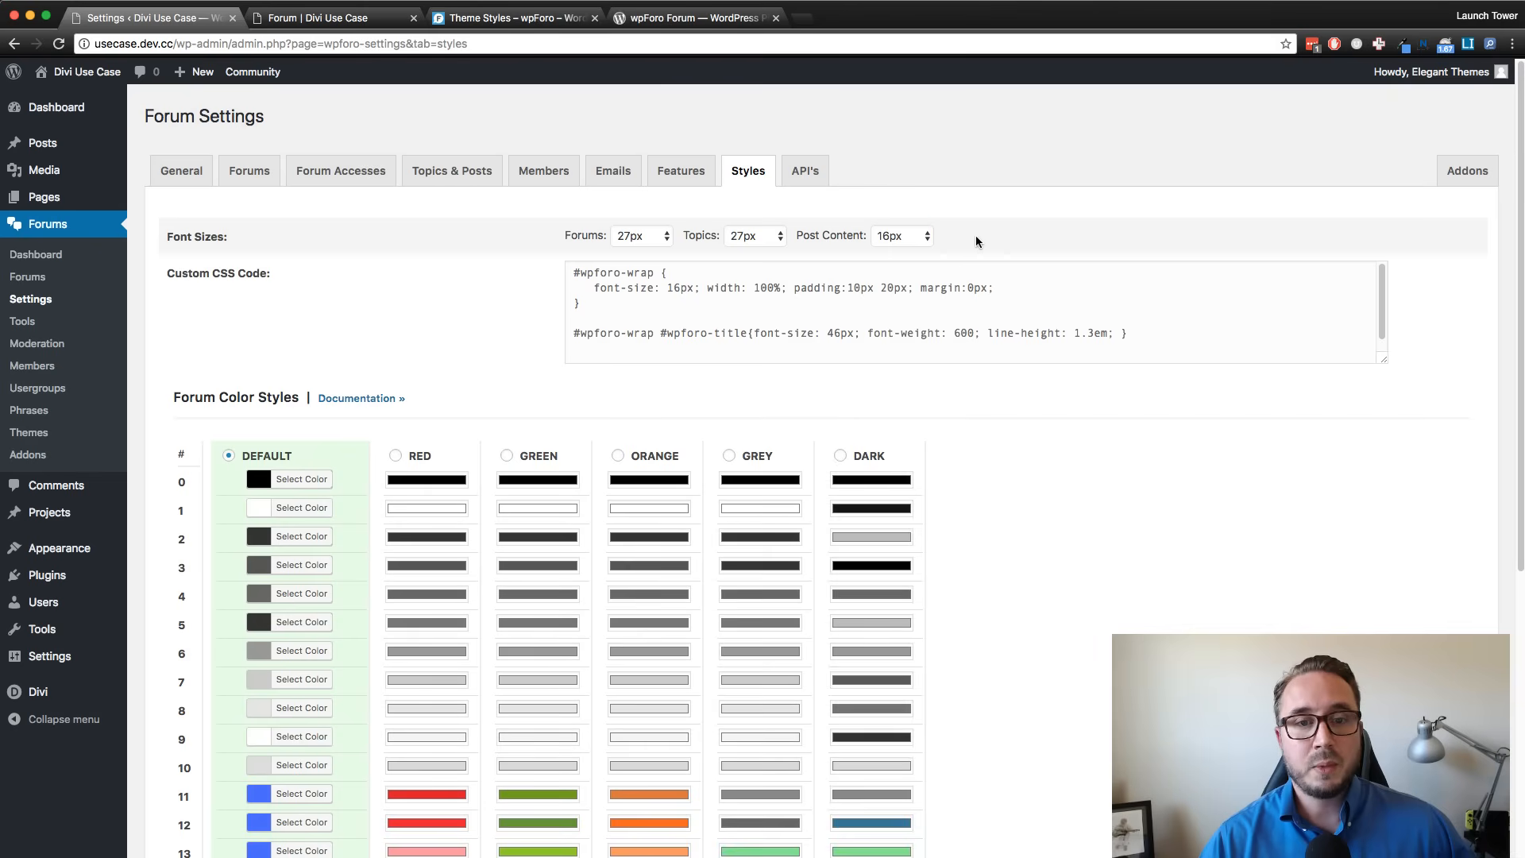
Save the forum style settings and view the Marathon Forums page on the front end.
scroll(1026, 621, "down", 5)
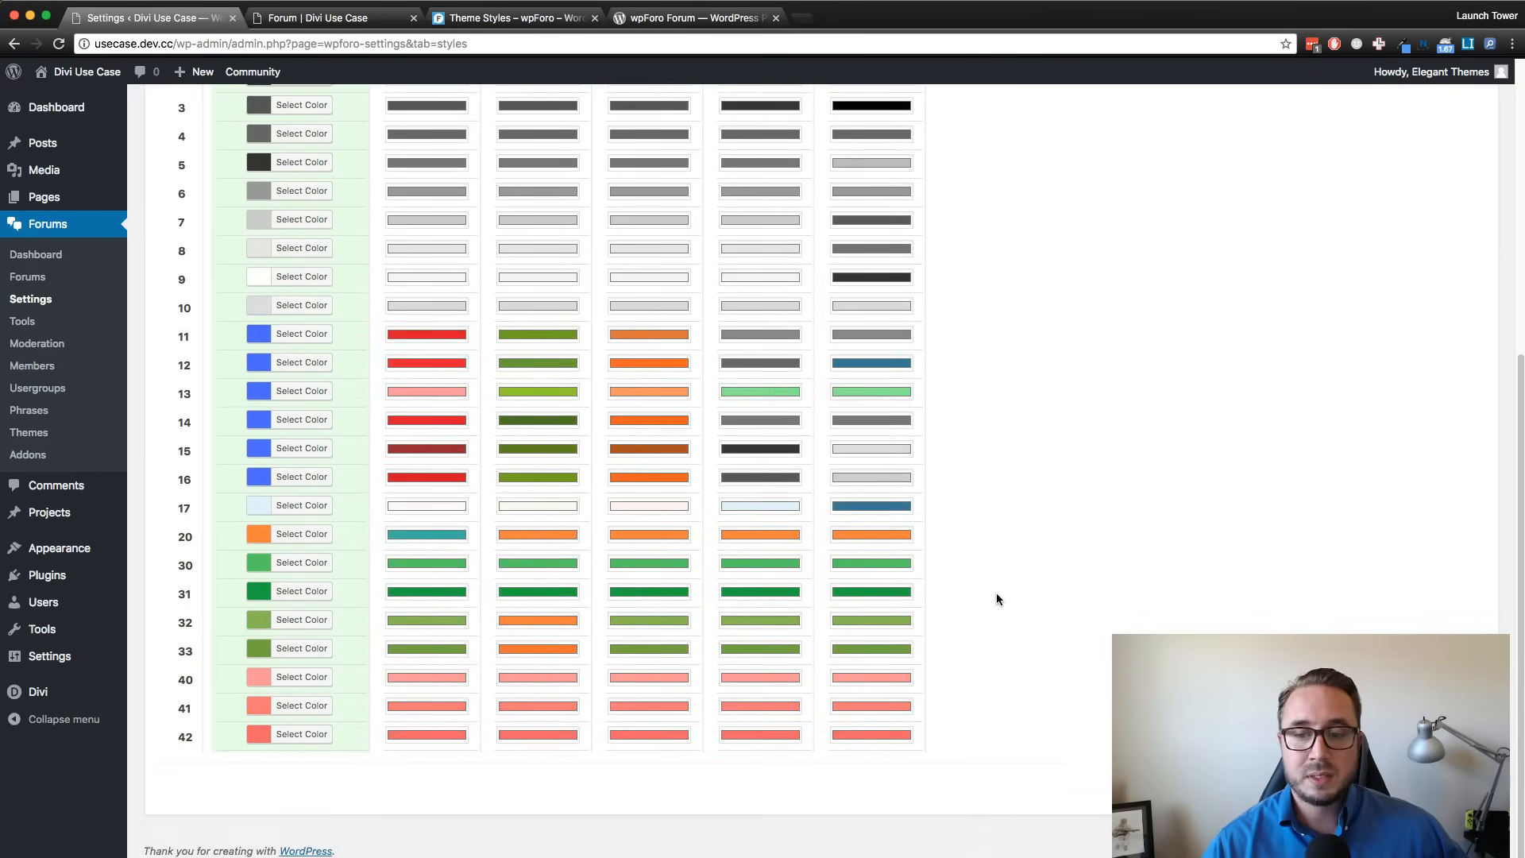
left_click(1438, 817)
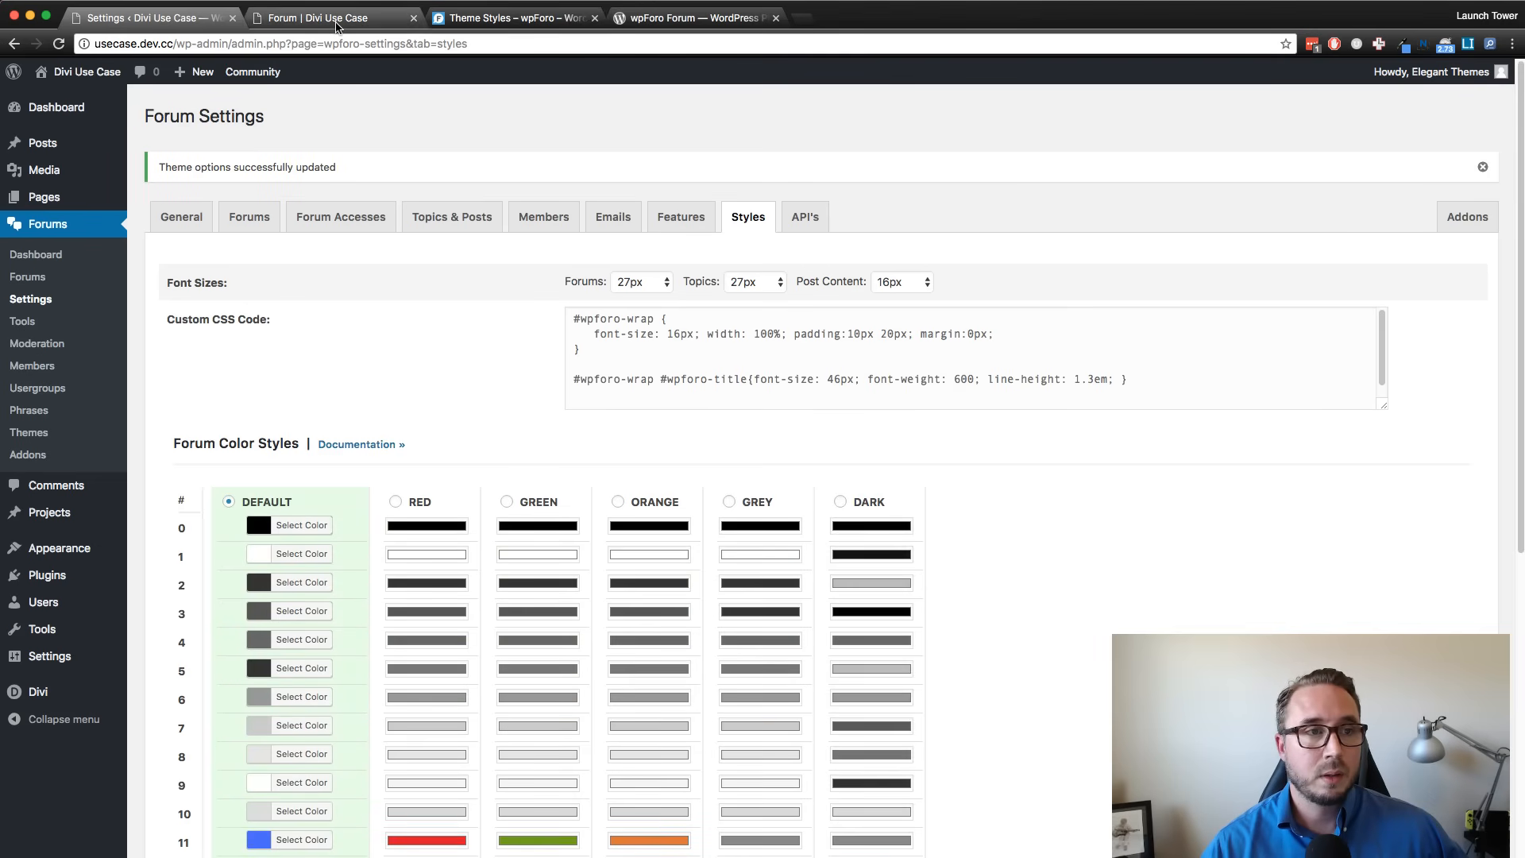
left_click(336, 26)
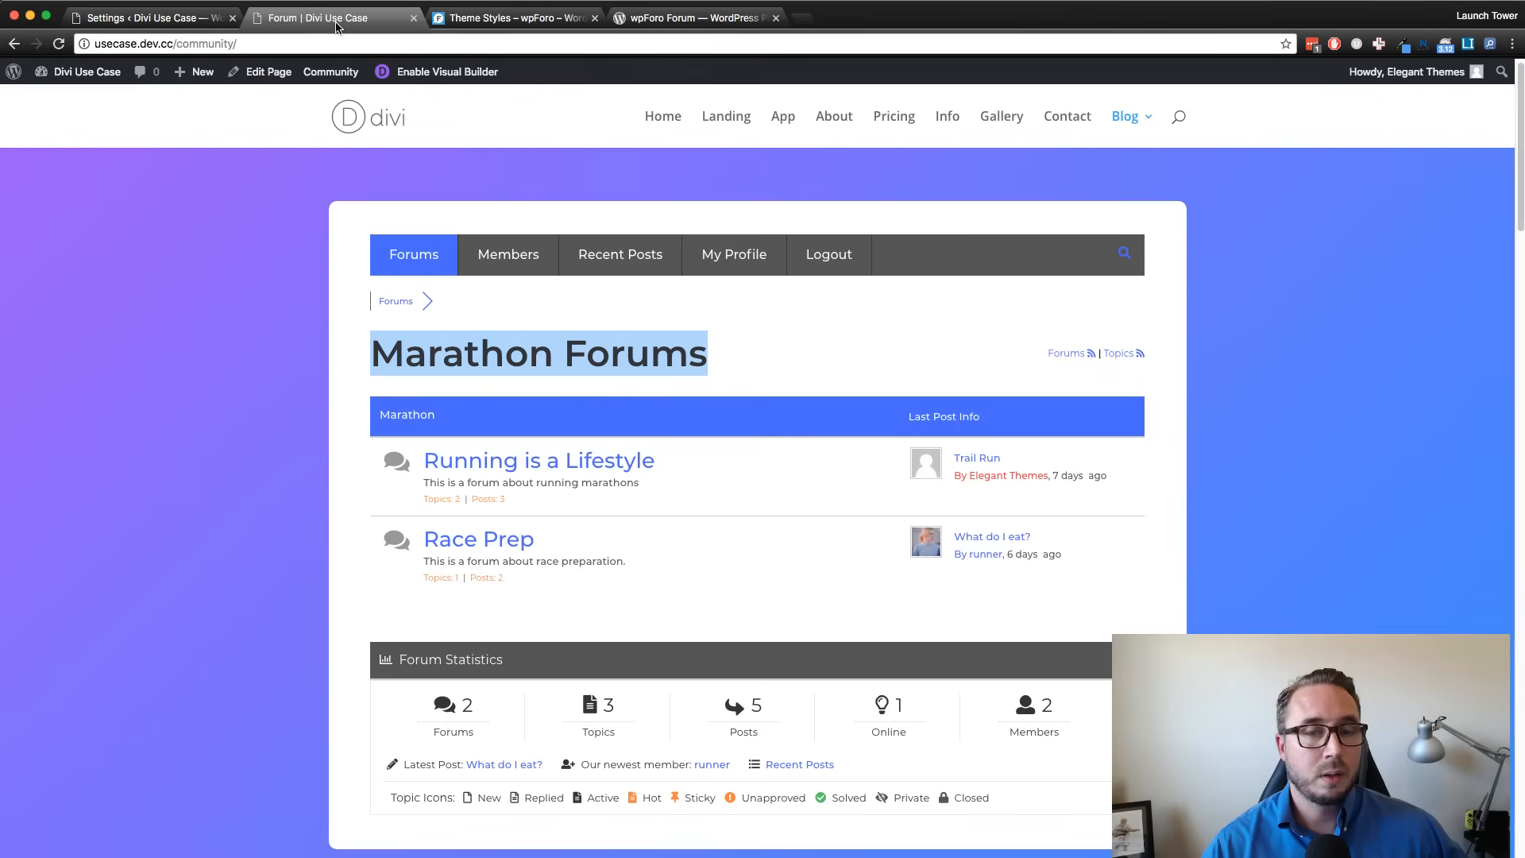
left_click(842, 350)
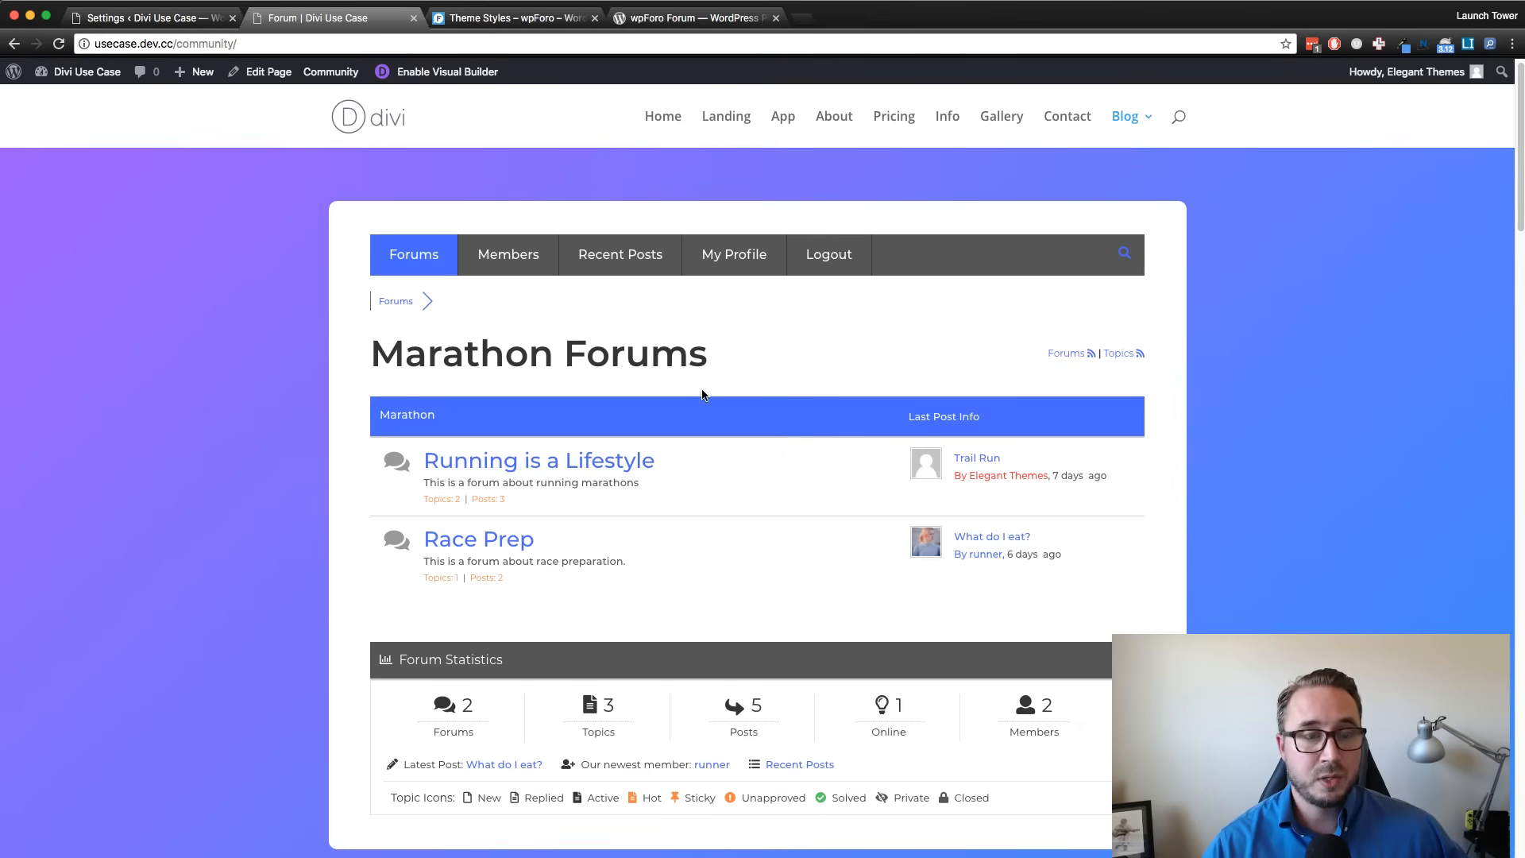
scroll(606, 503, "down", 2)
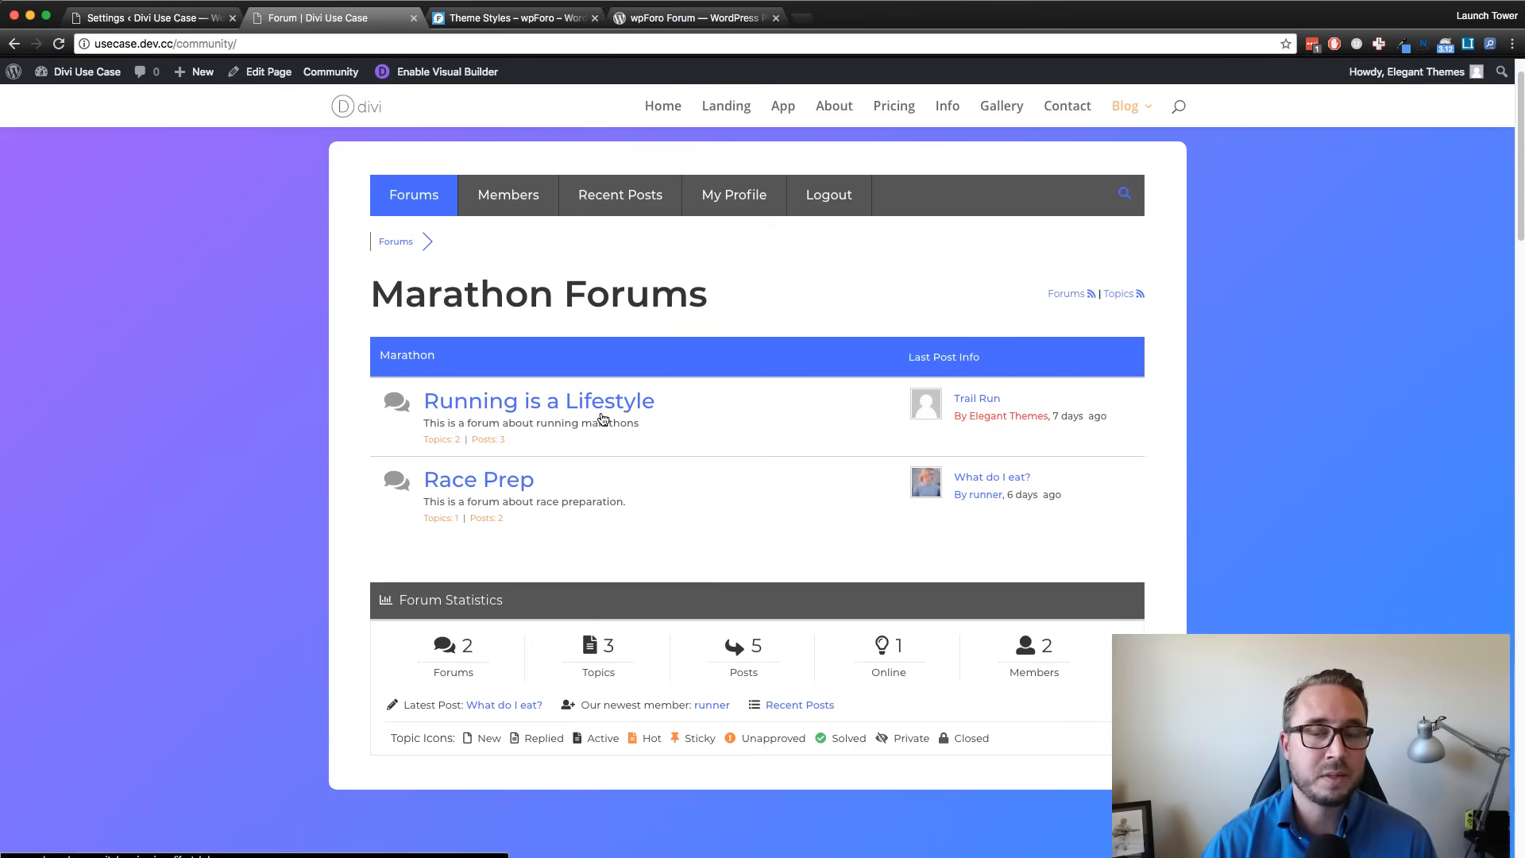
Open the New Forum page in the Visual Builder and load the premade About layout from the Marathon pack.
mouse_move(1140, 118)
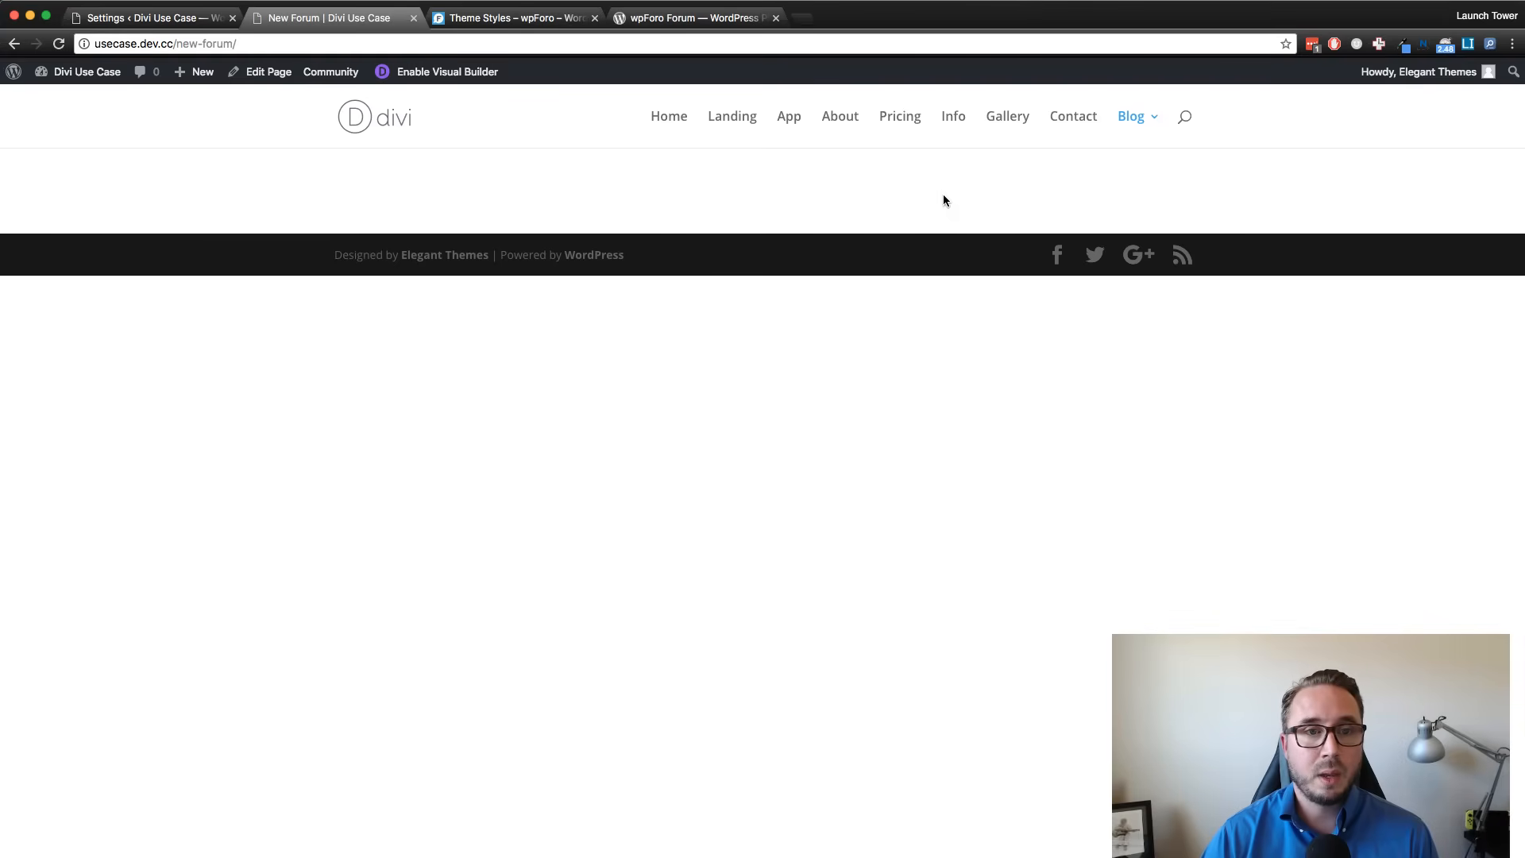
left_click(445, 71)
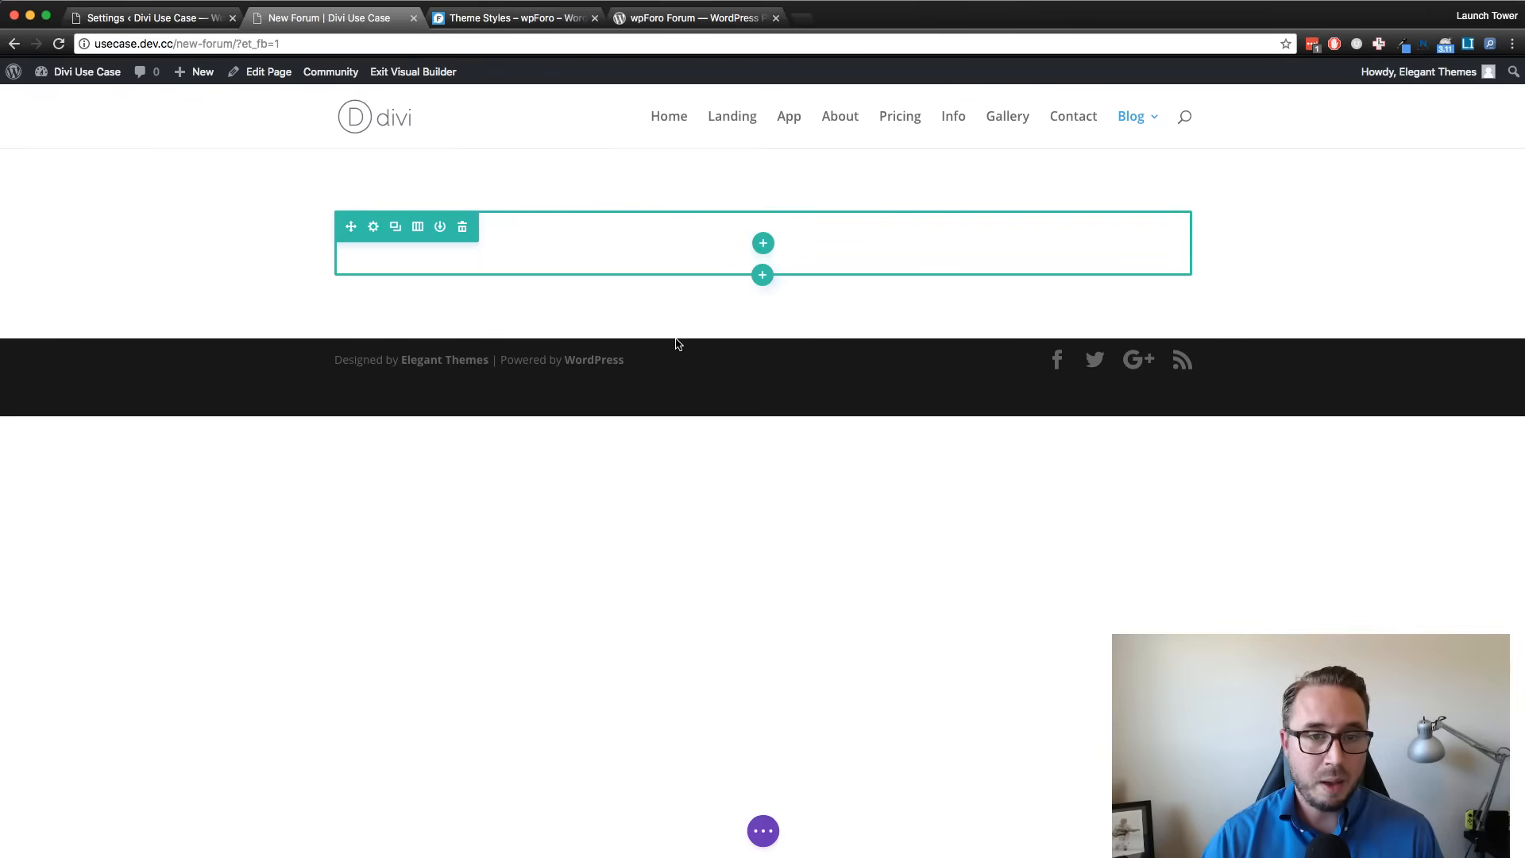
left_click(767, 842)
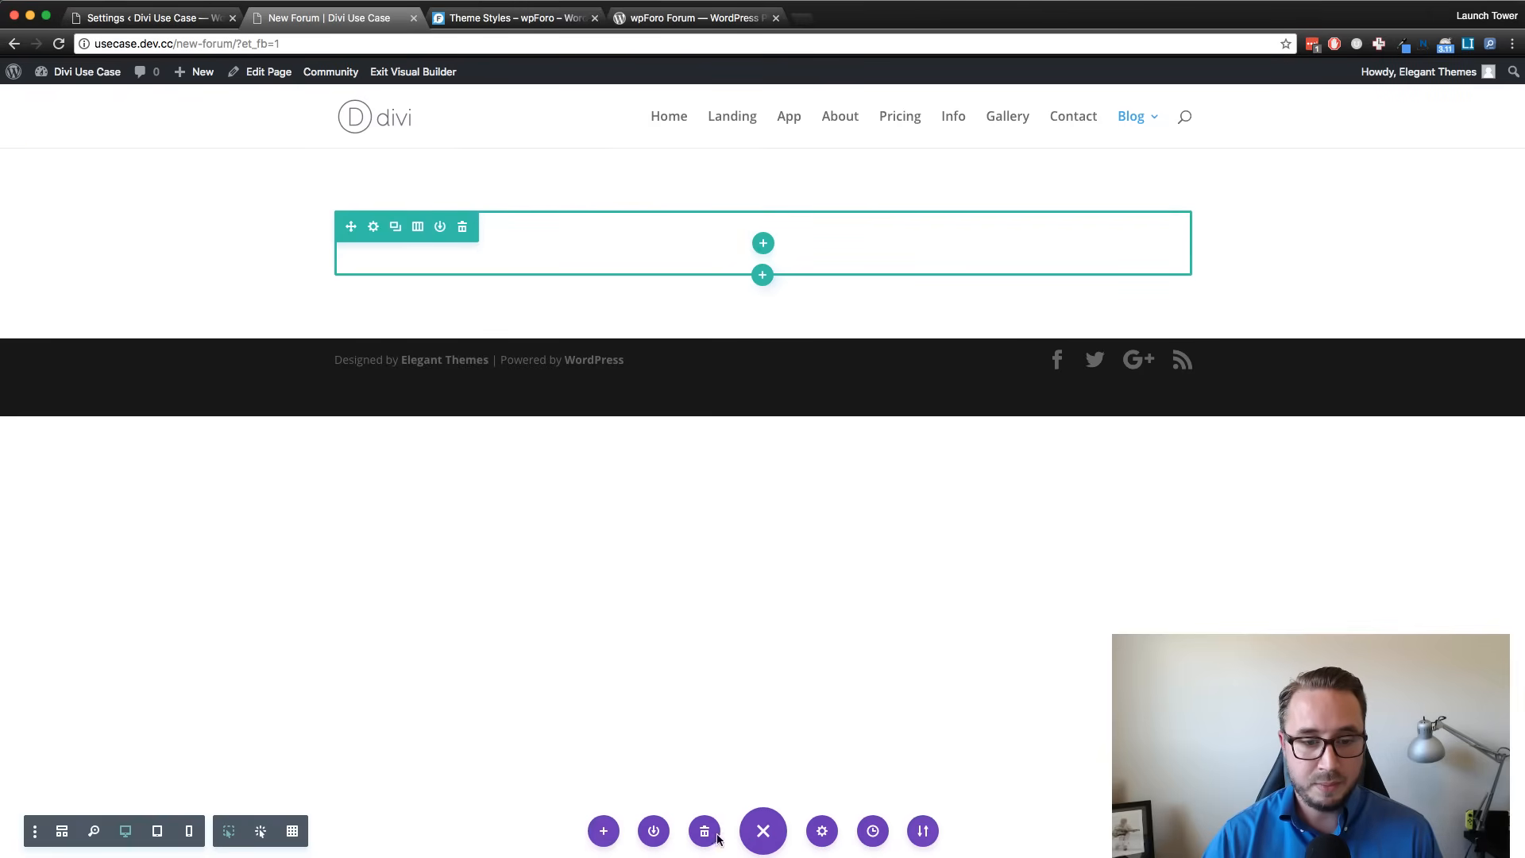
left_click(601, 831)
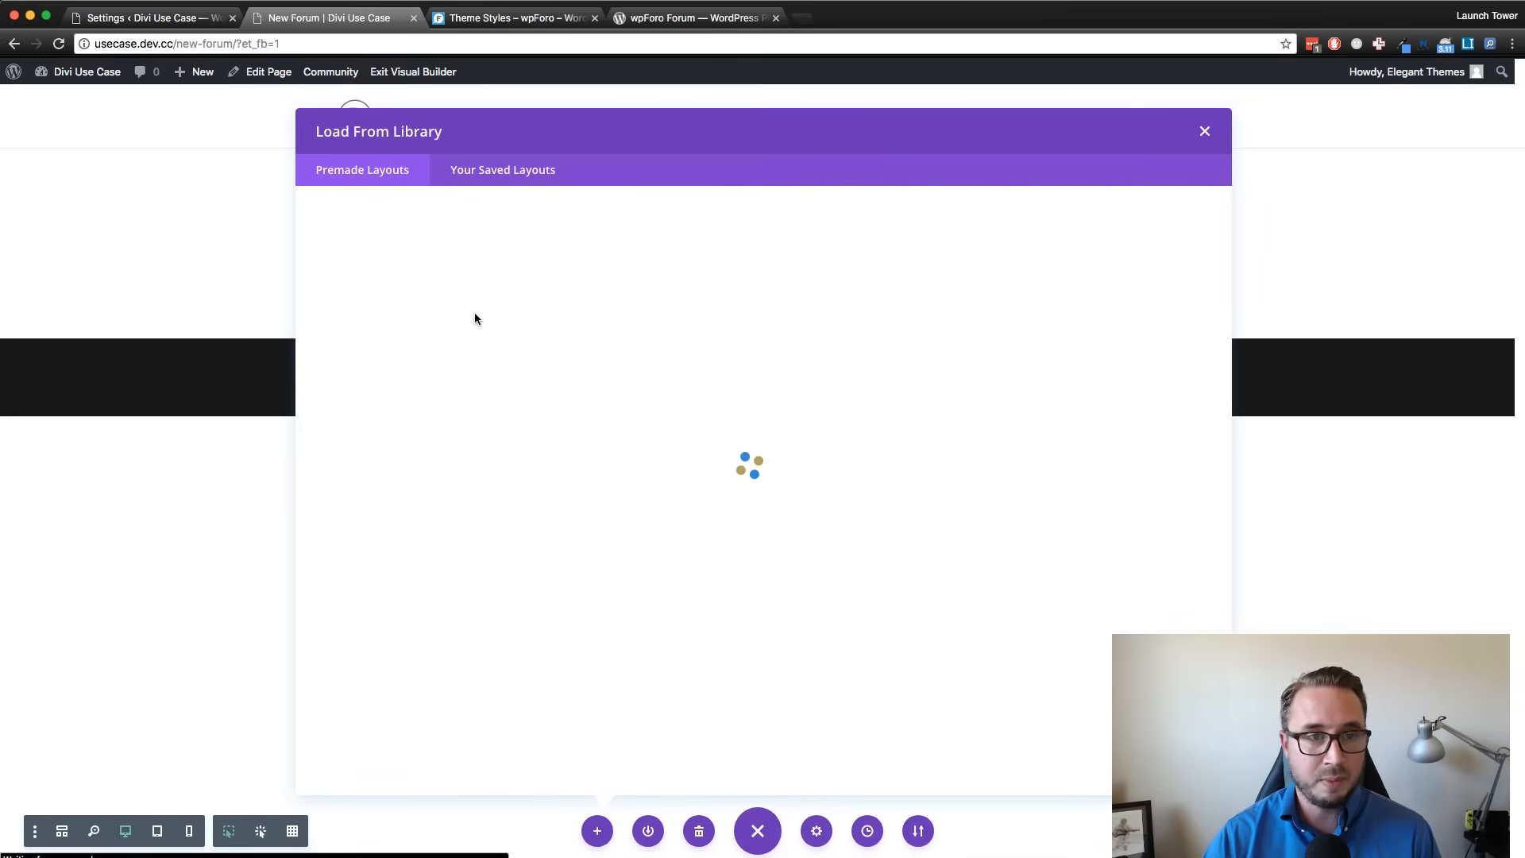
scroll(854, 477, "down", 20)
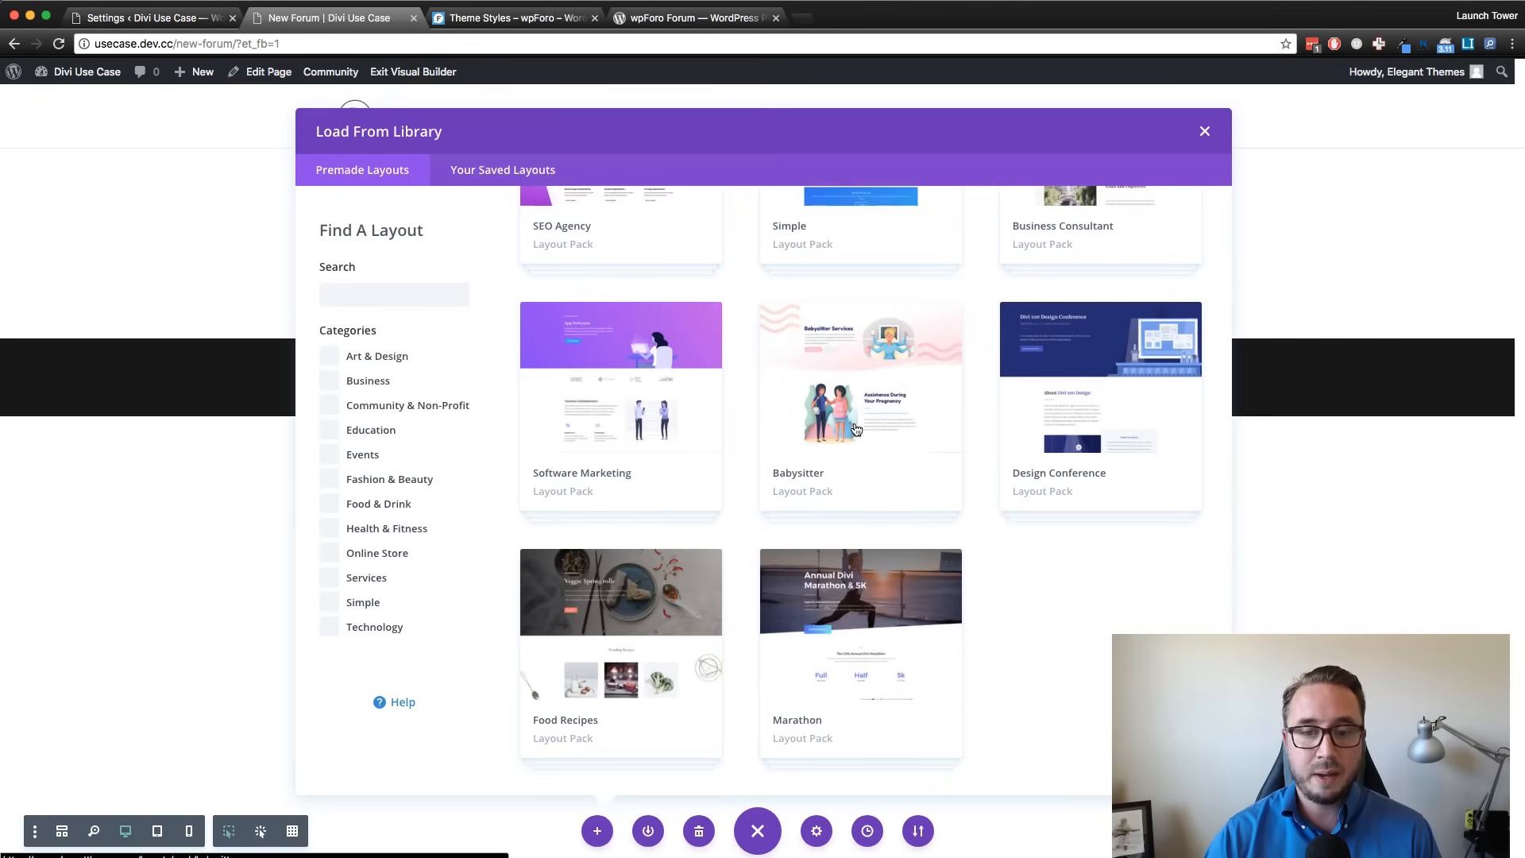
left_click(860, 635)
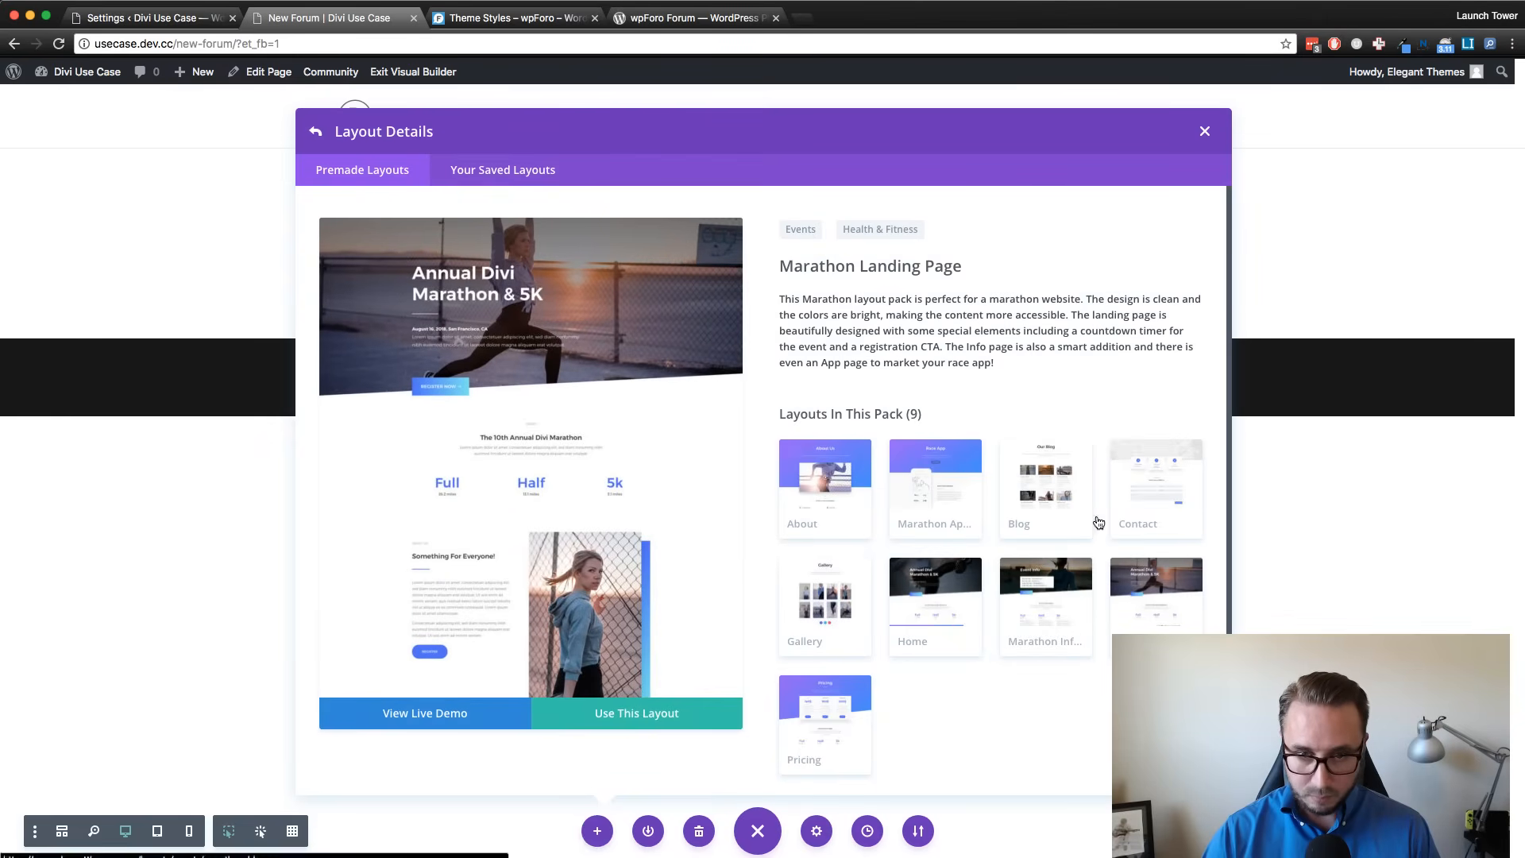
left_click(818, 522)
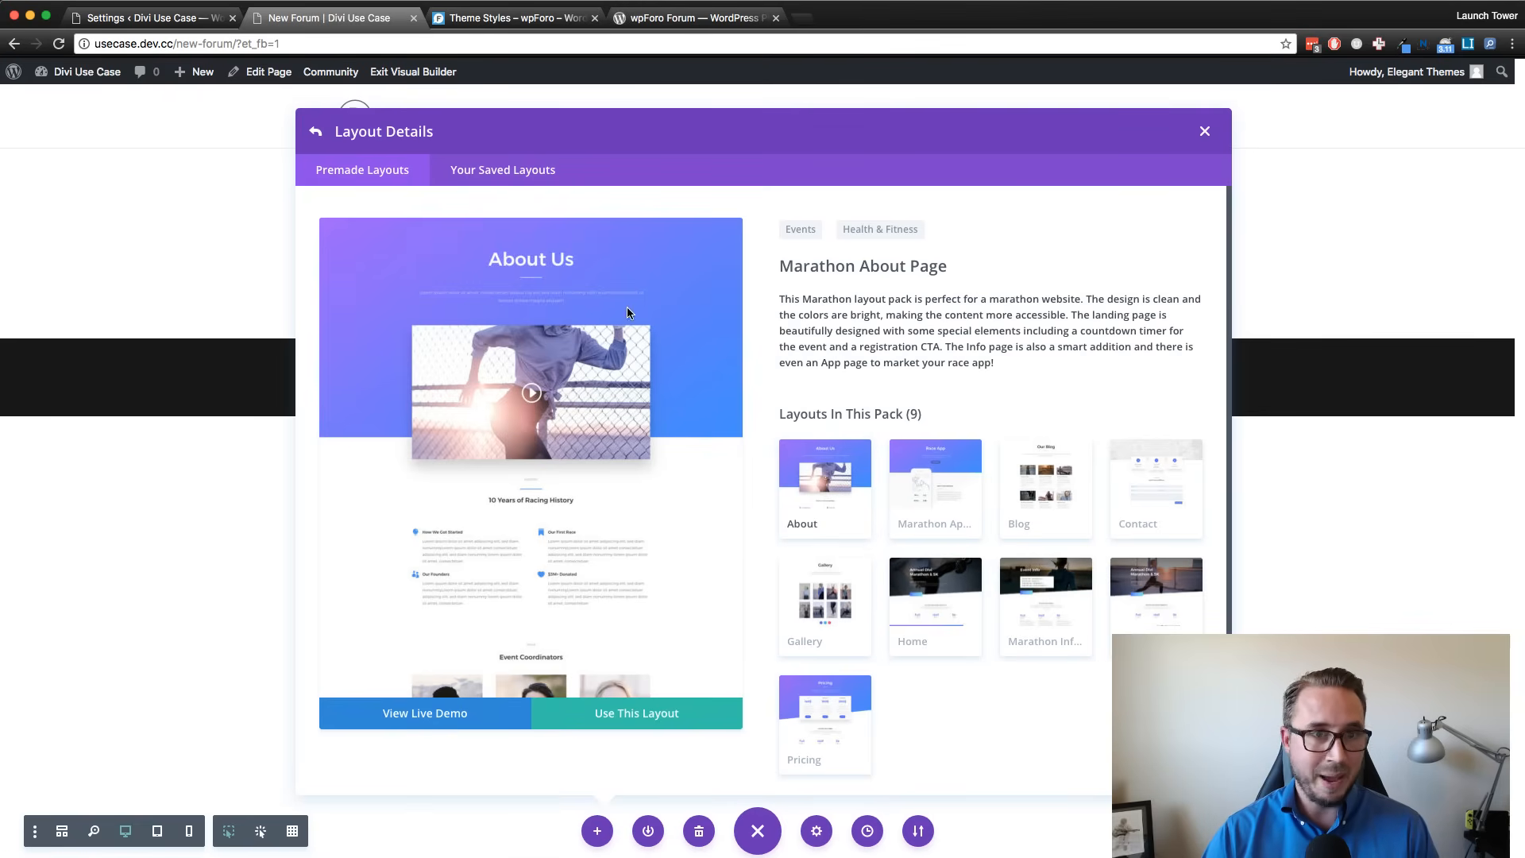
left_click(640, 715)
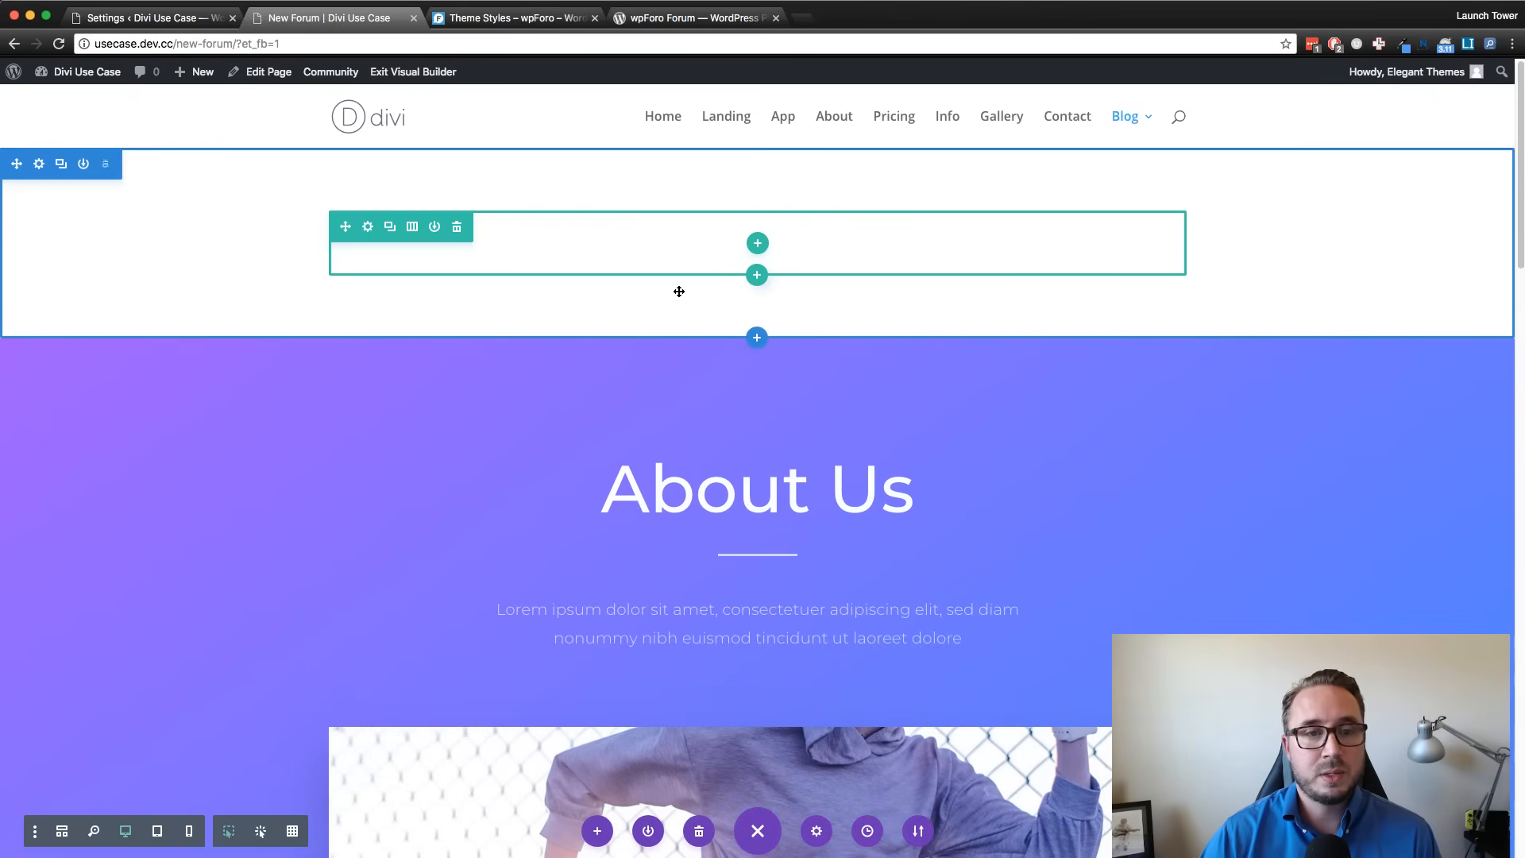
Delete the empty first section, the About Us heading row and the video module from the page.
left_click(106, 164)
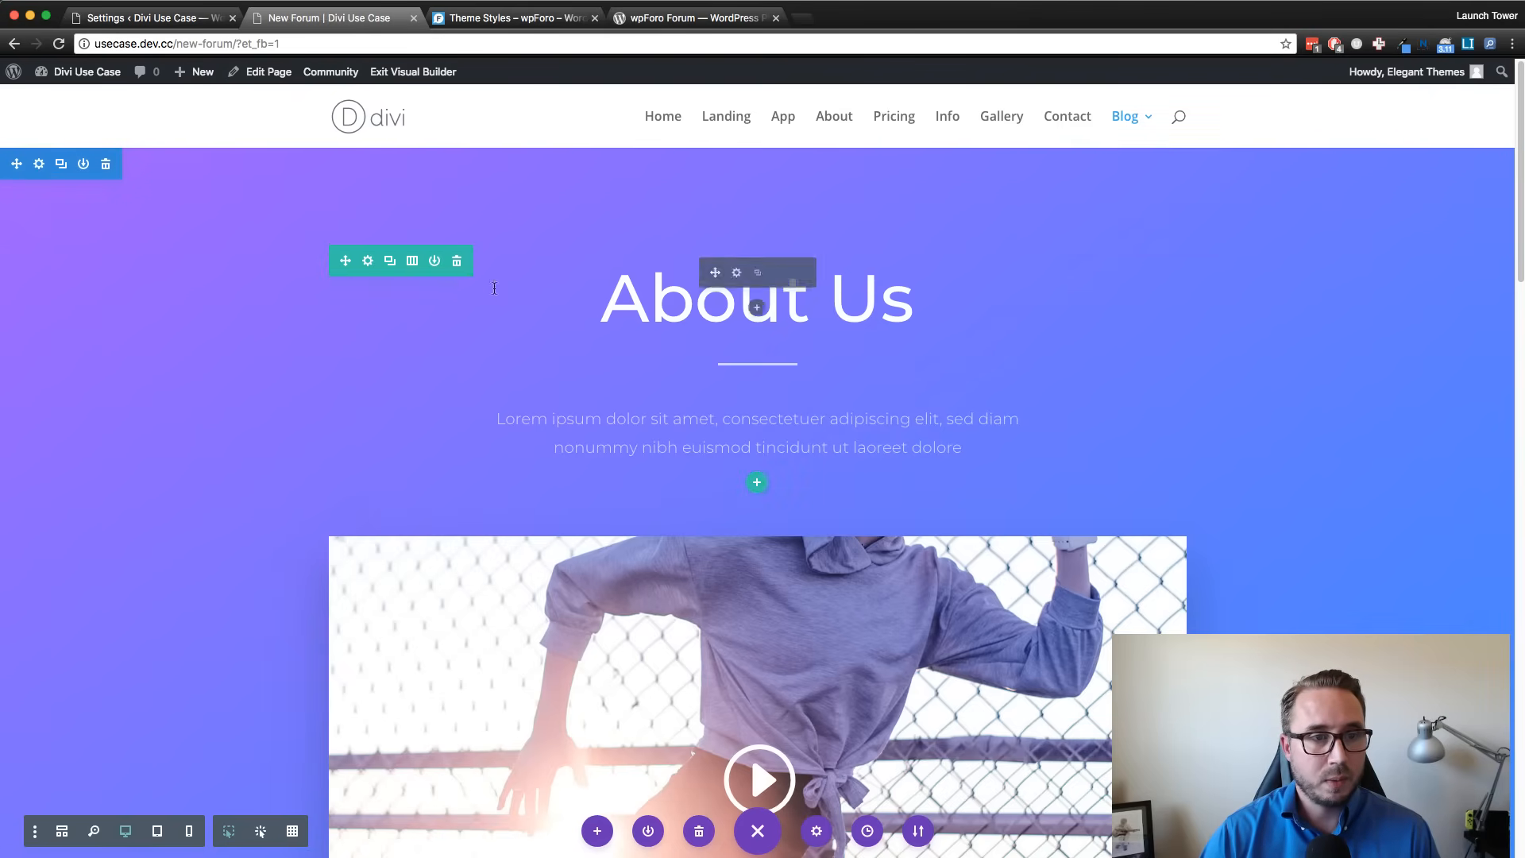
left_click(457, 265)
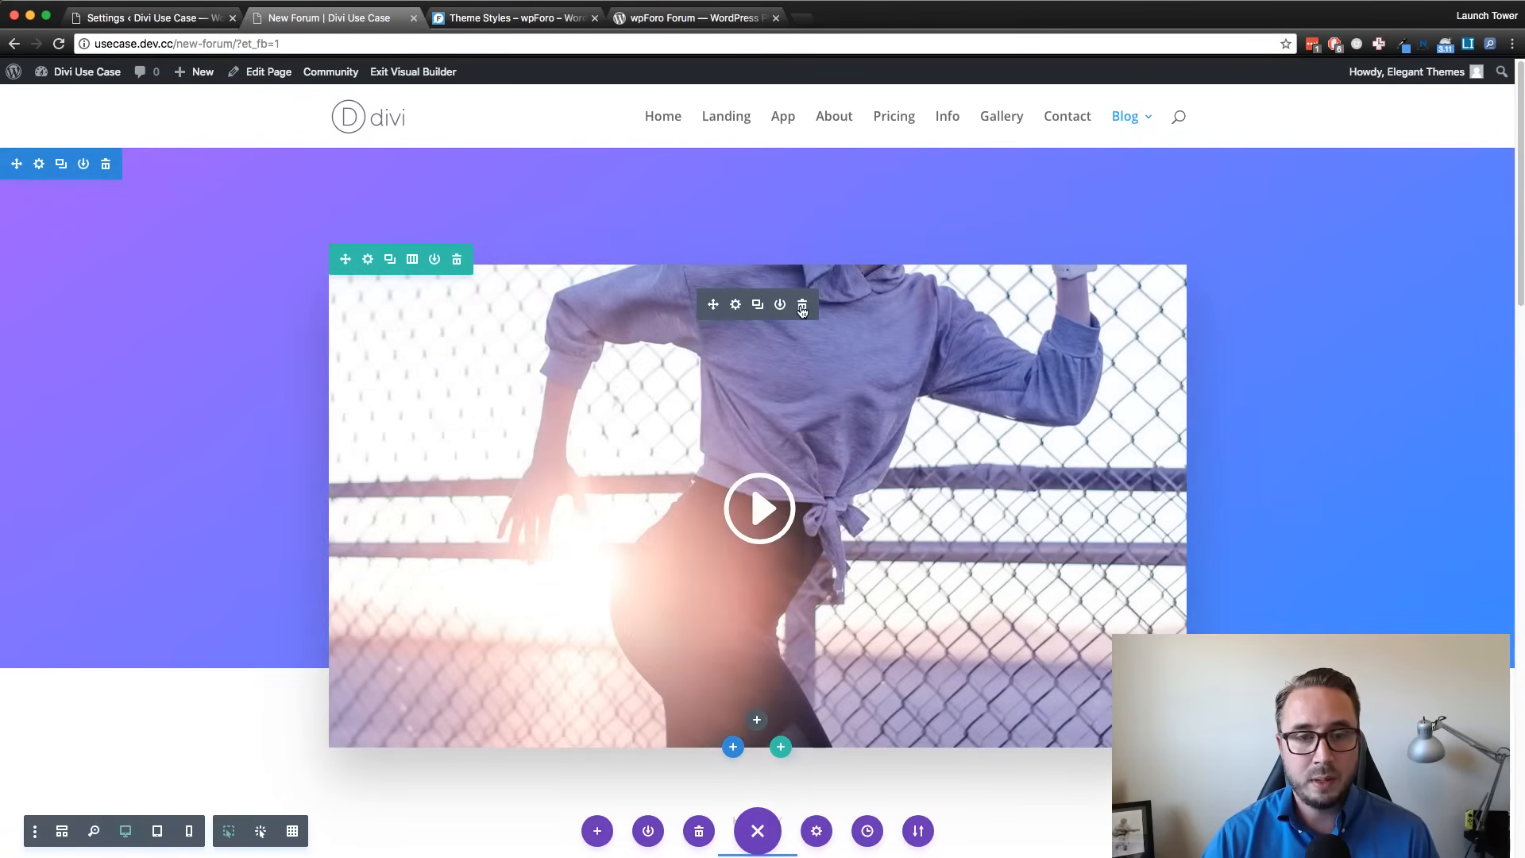
left_click(802, 307)
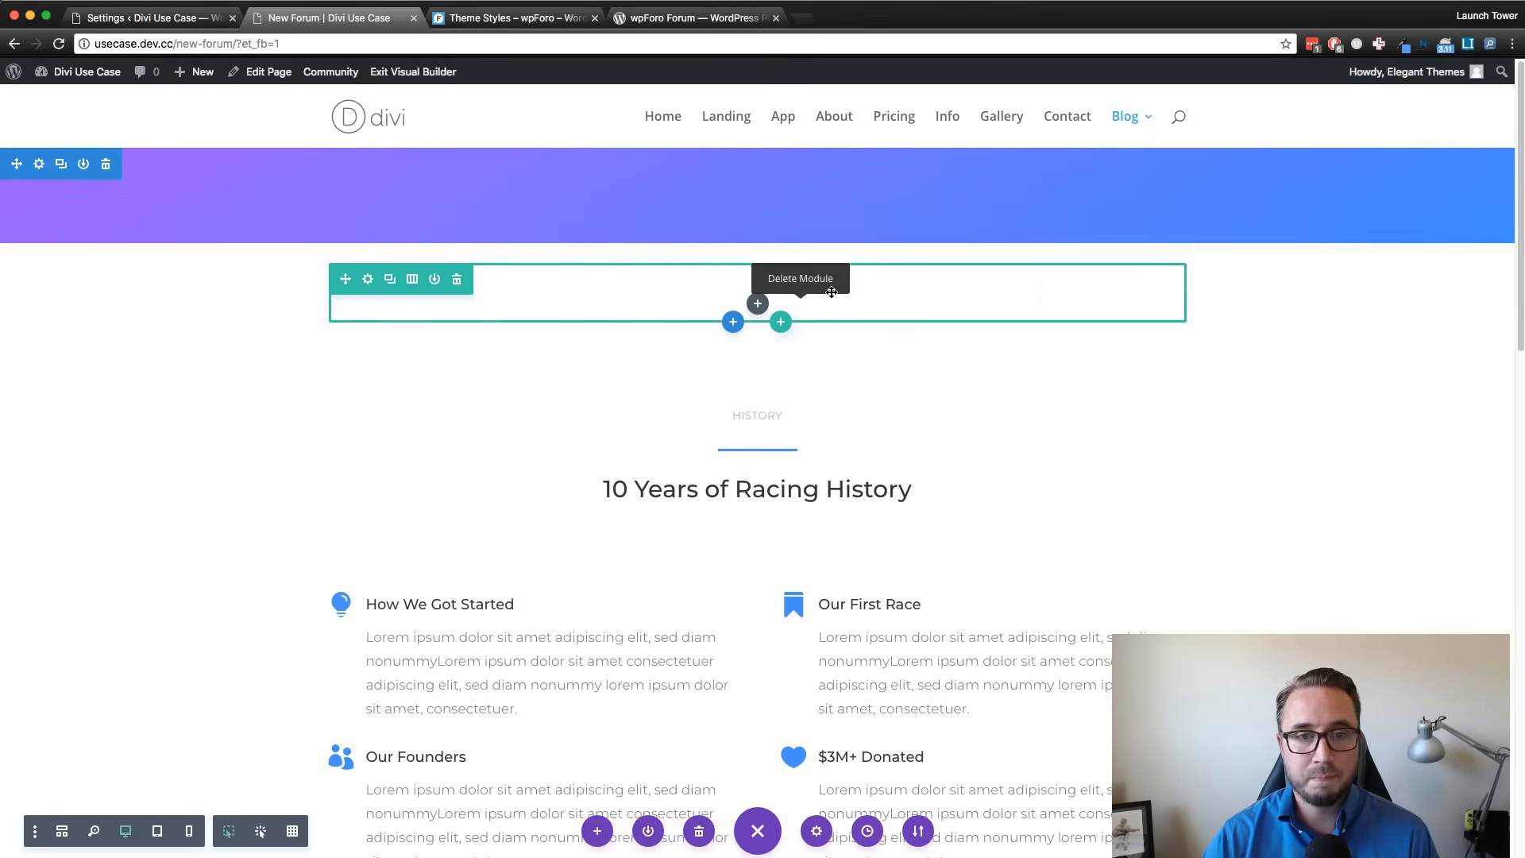
Insert a Text module in the emptied row with the shortcode [wpforo] as its content.
left_click(758, 305)
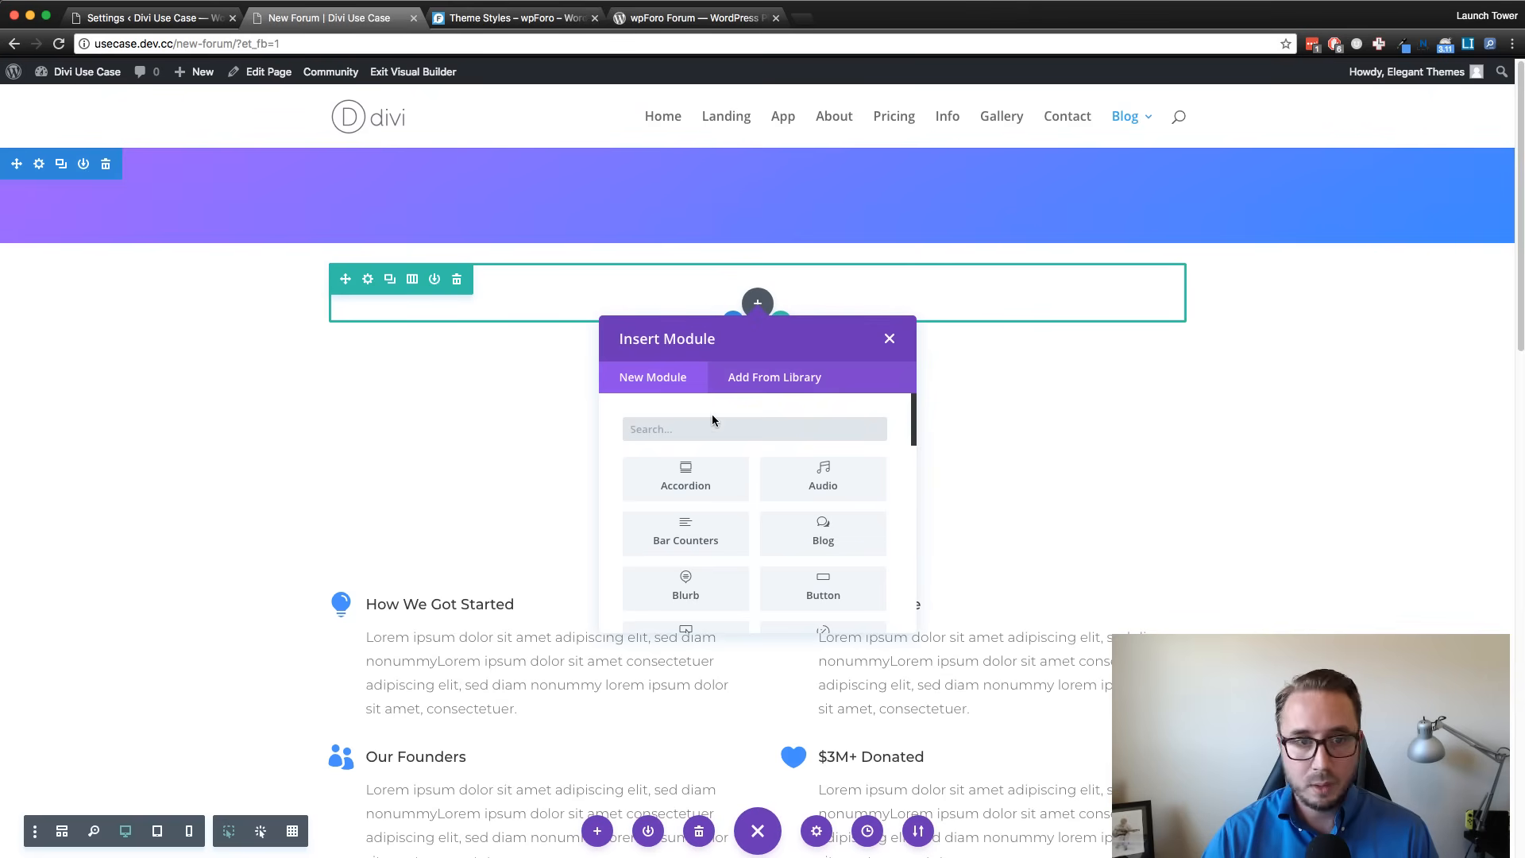
type("text")
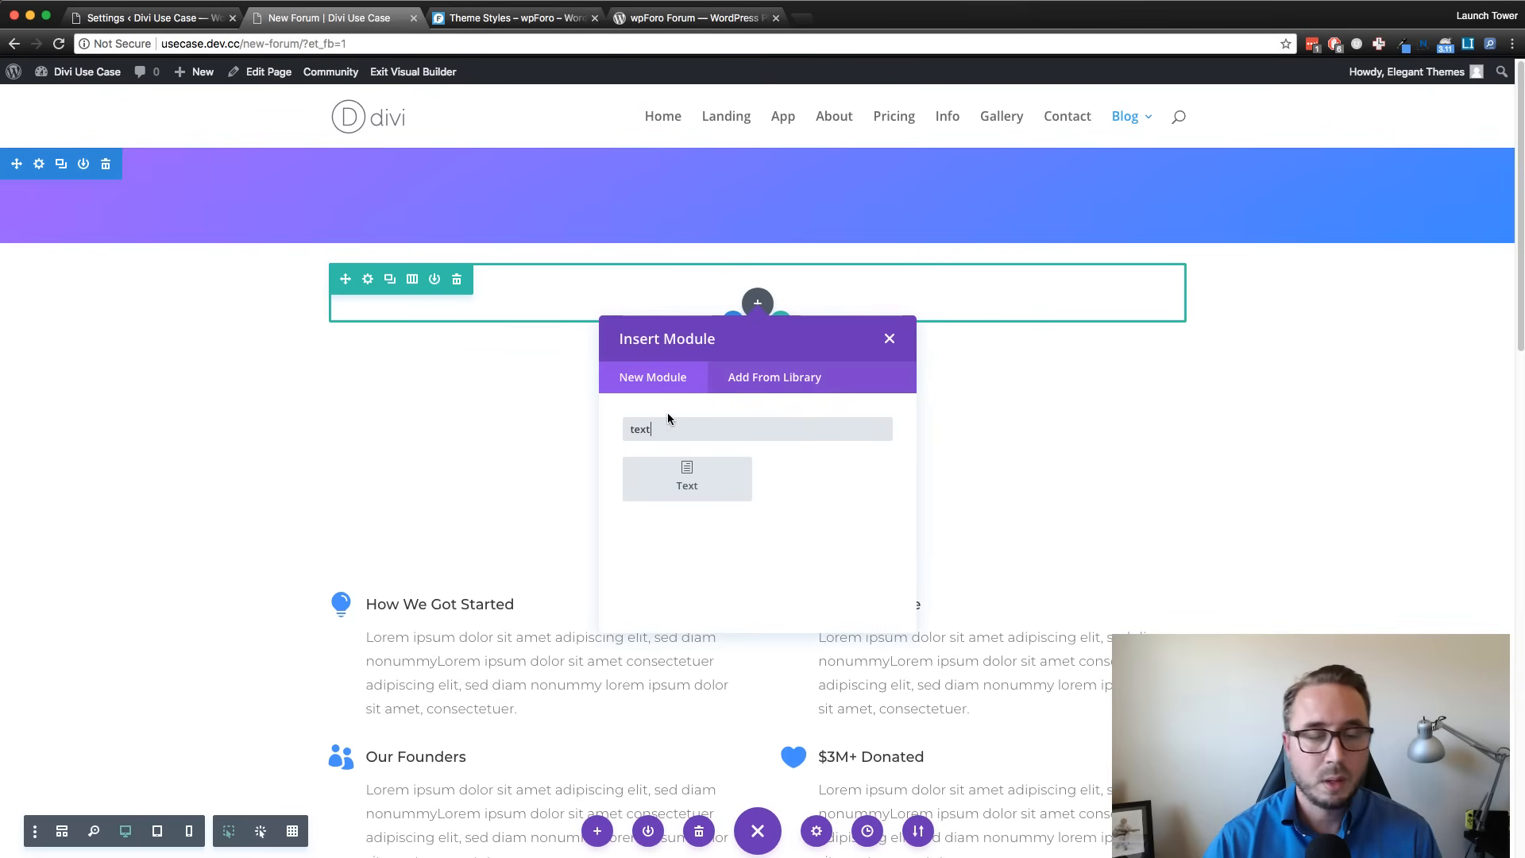
left_click(702, 474)
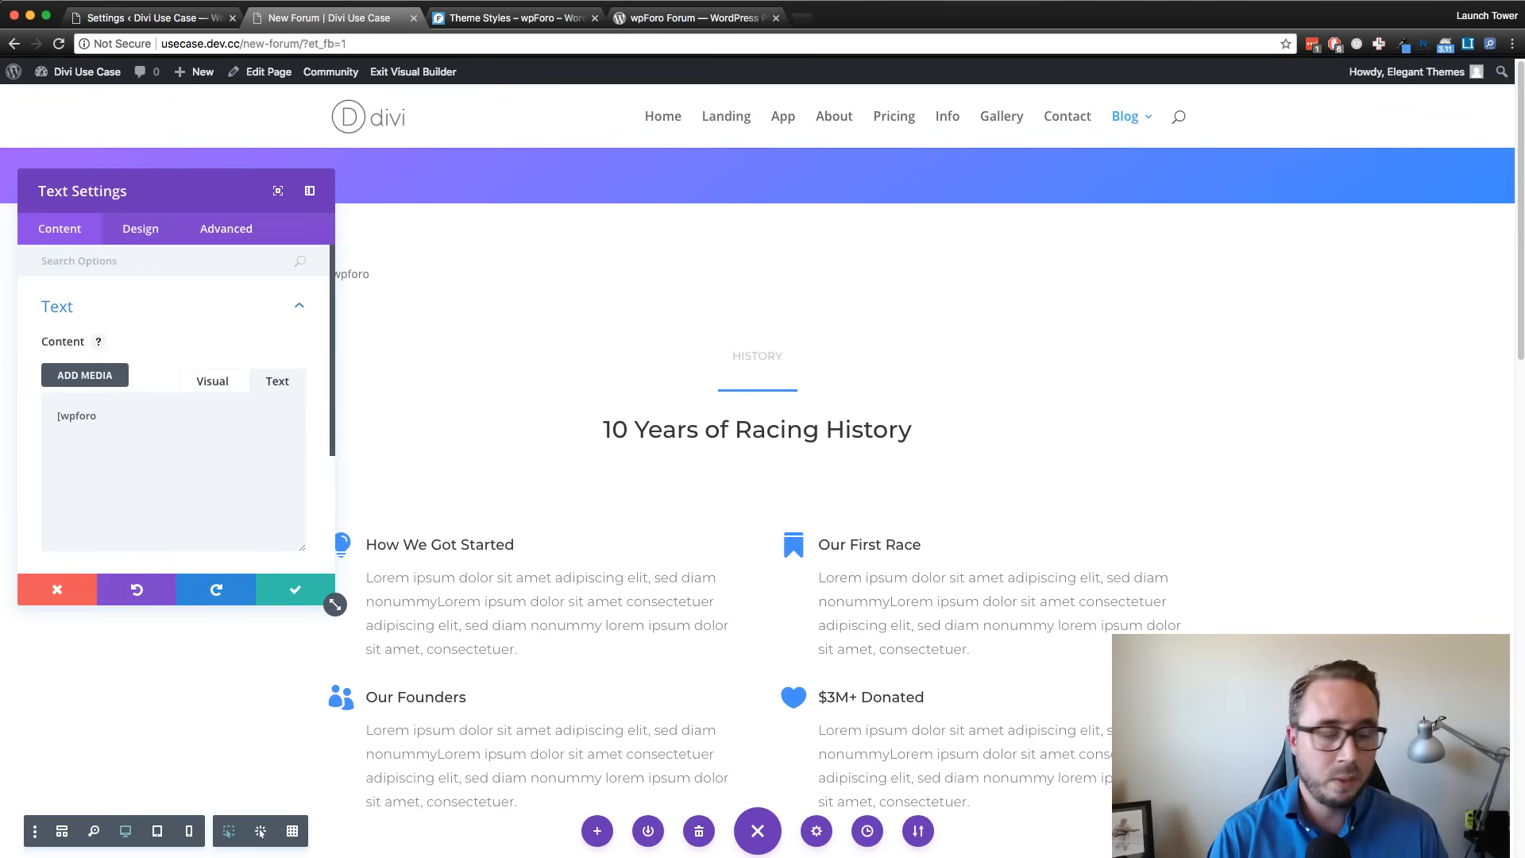
type("]")
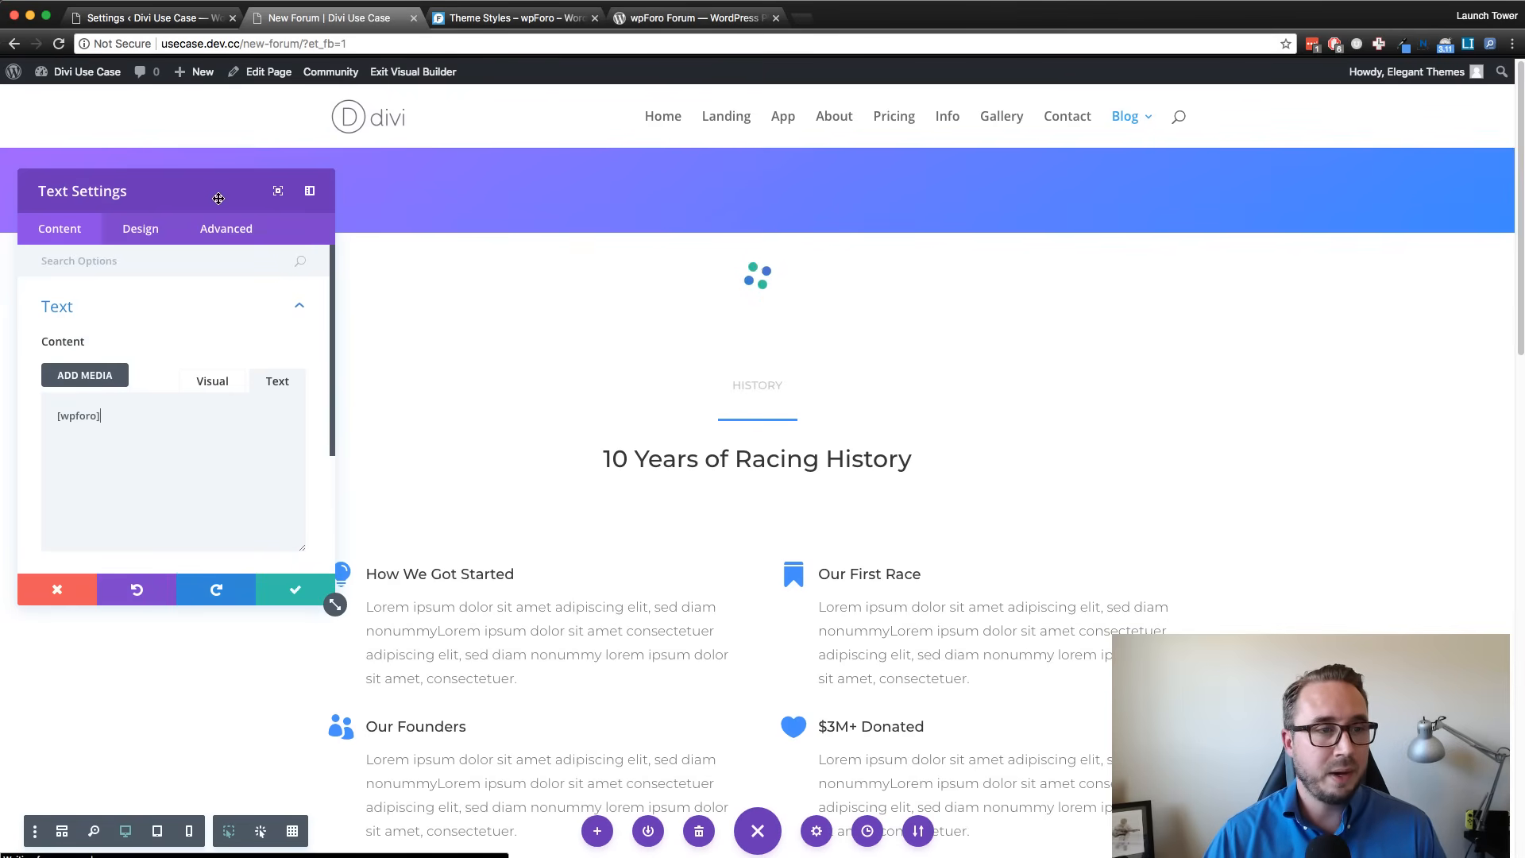
left_click_drag(224, 192, 302, 165)
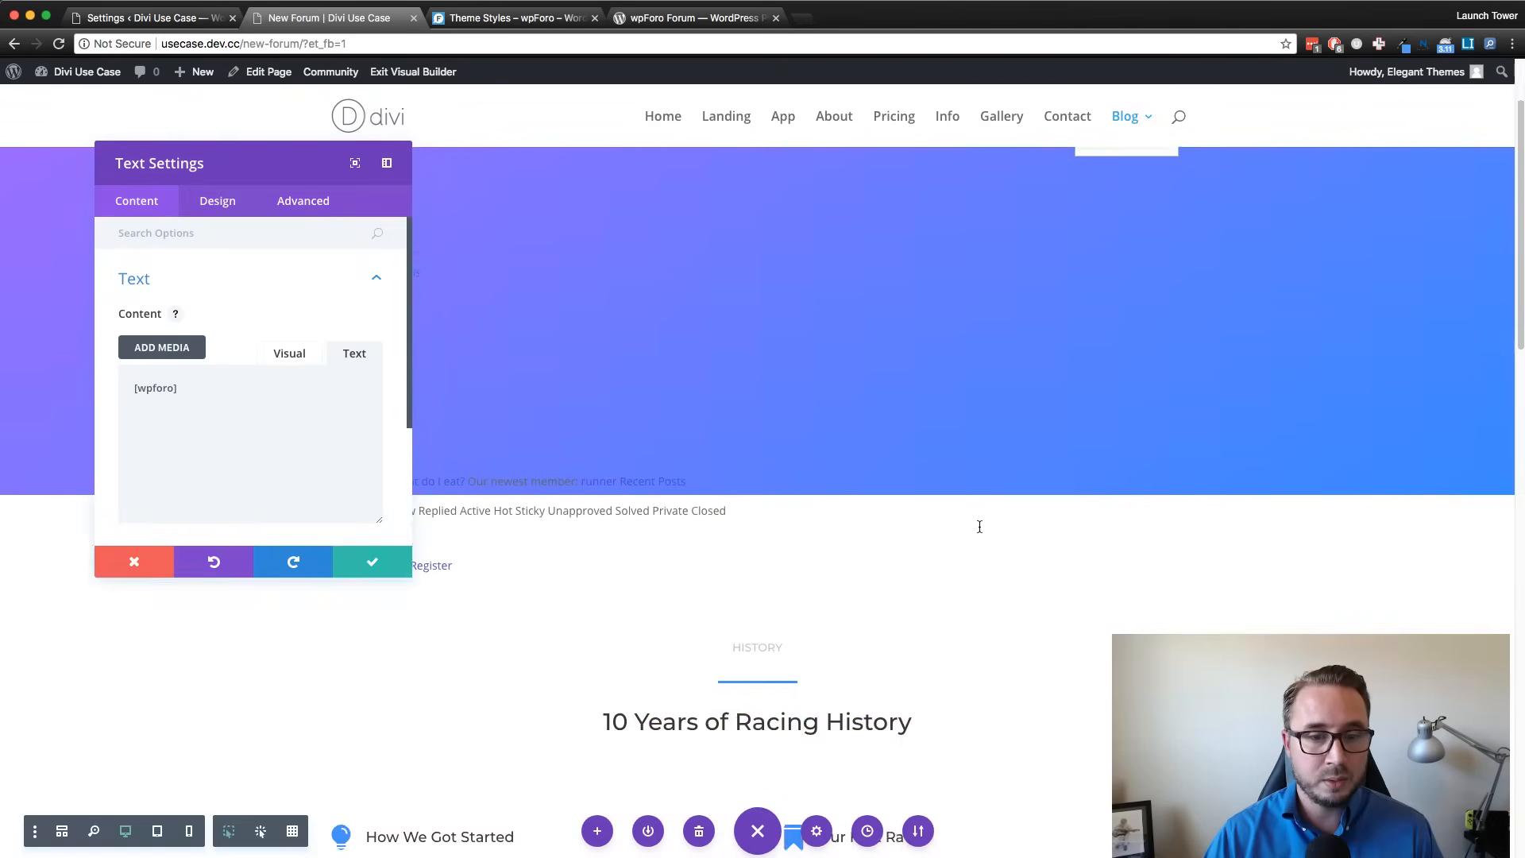
Set the forum Text module's body text font to Montserrat with Medium weight.
left_click(220, 201)
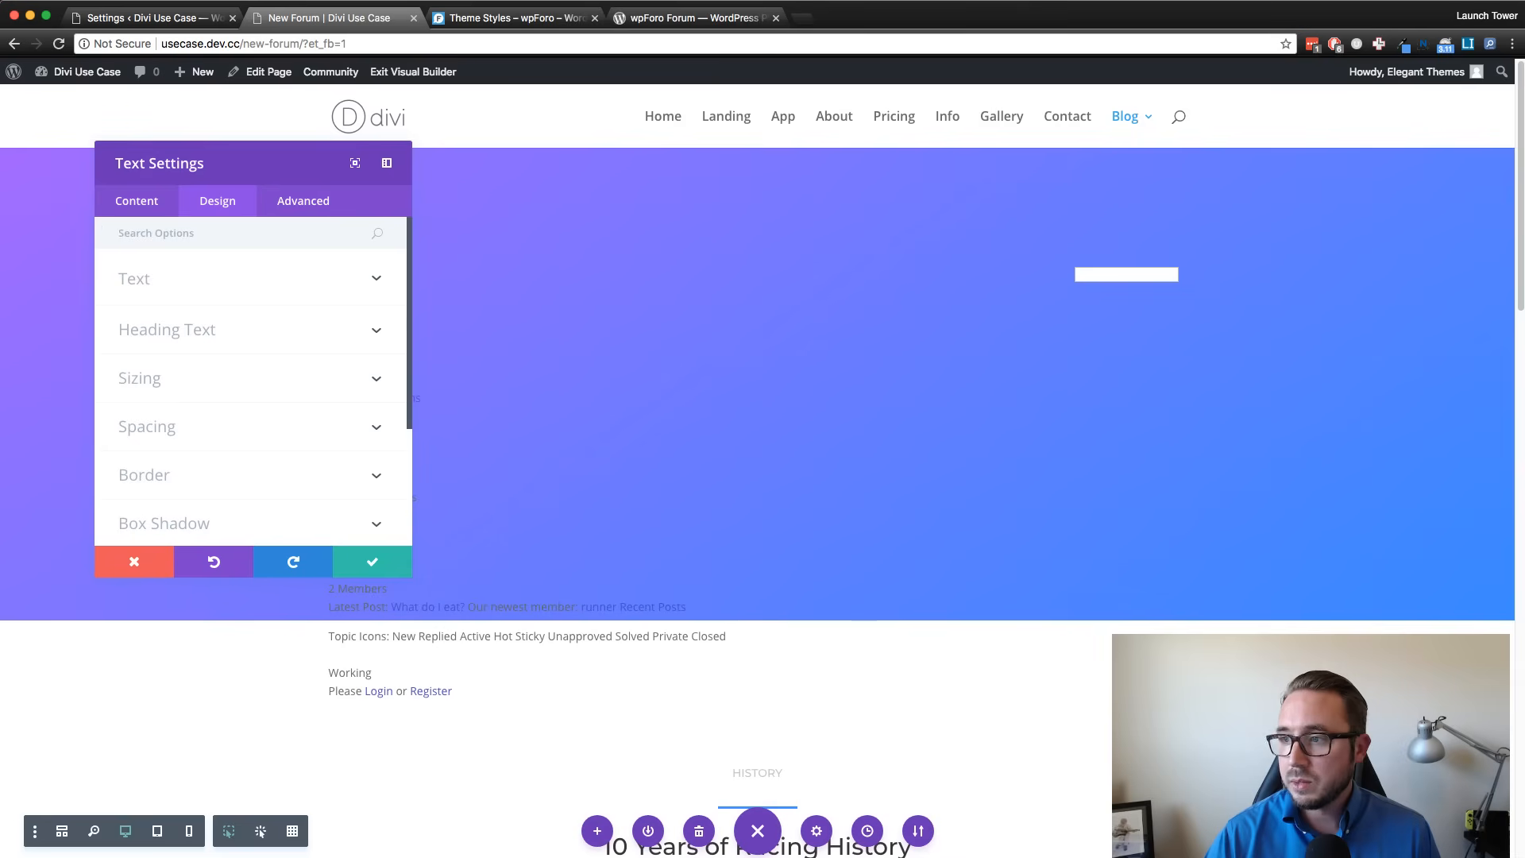
left_click(219, 297)
scroll(254, 357, "down", 2)
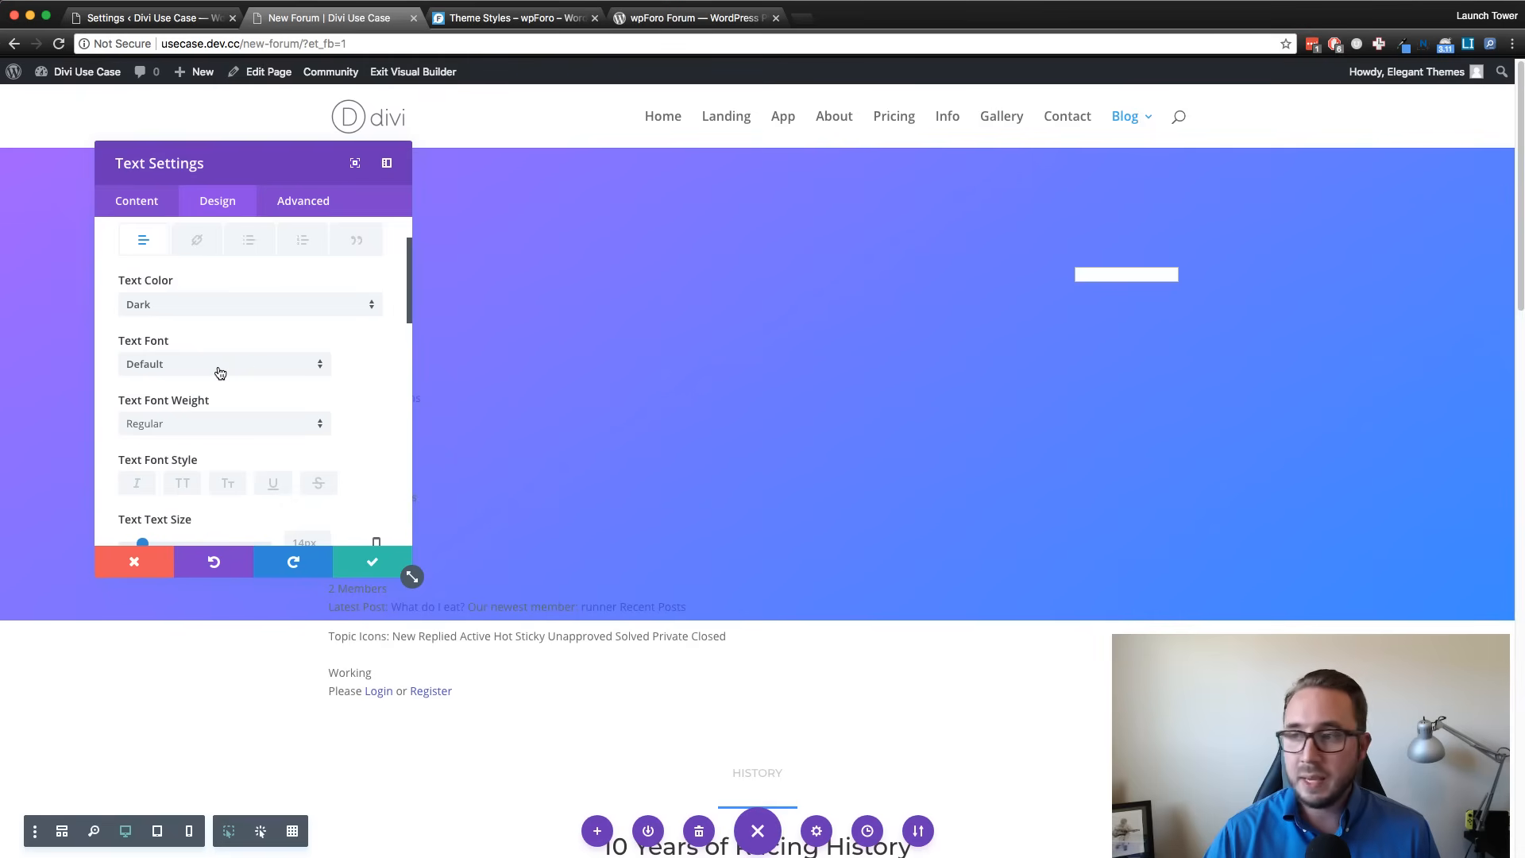
left_click(219, 371)
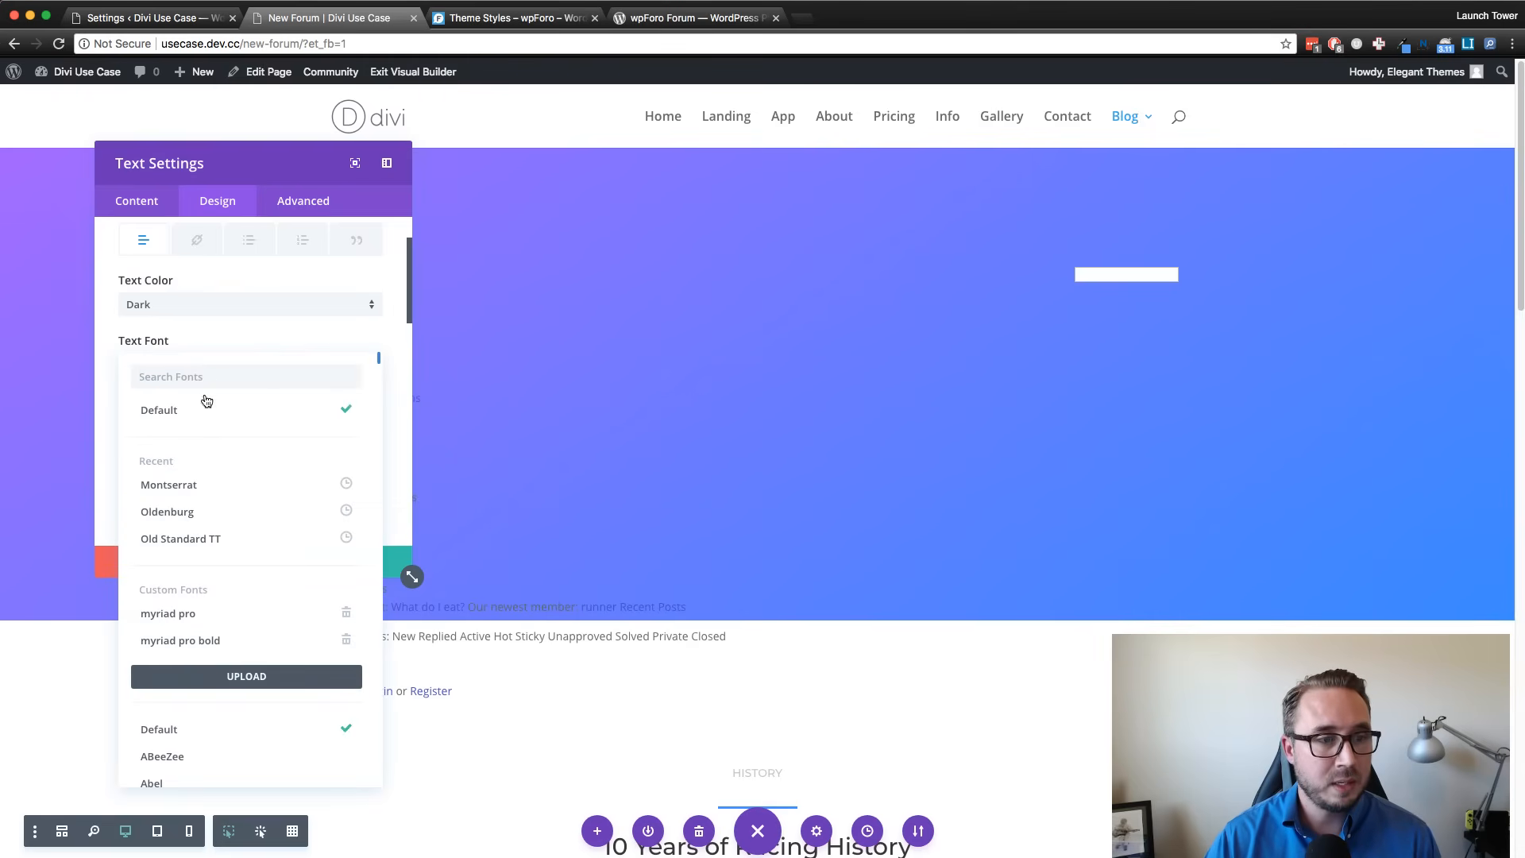
left_click(212, 486)
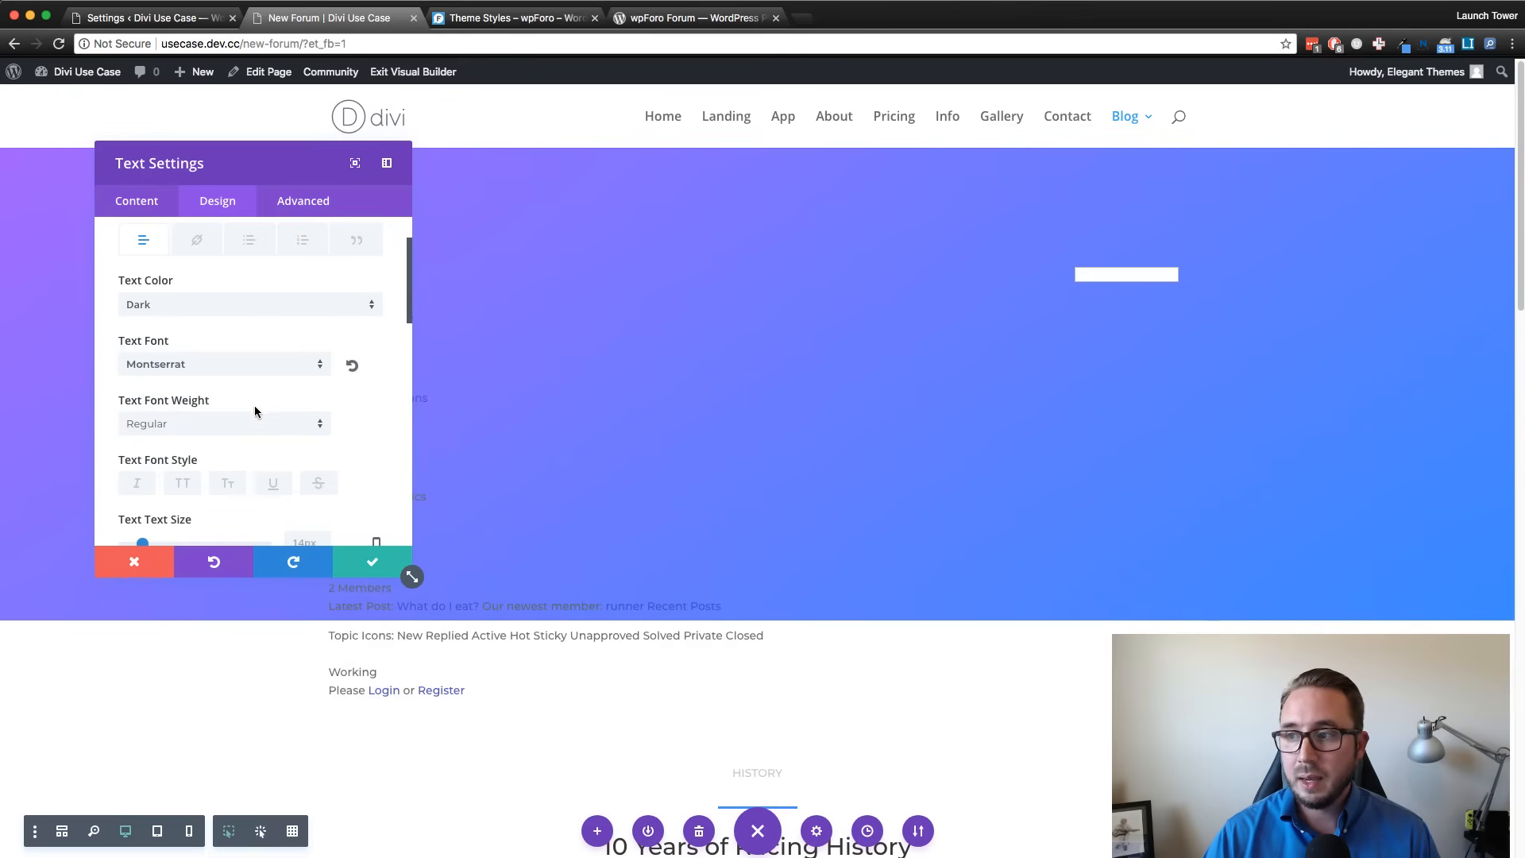
left_click(232, 431)
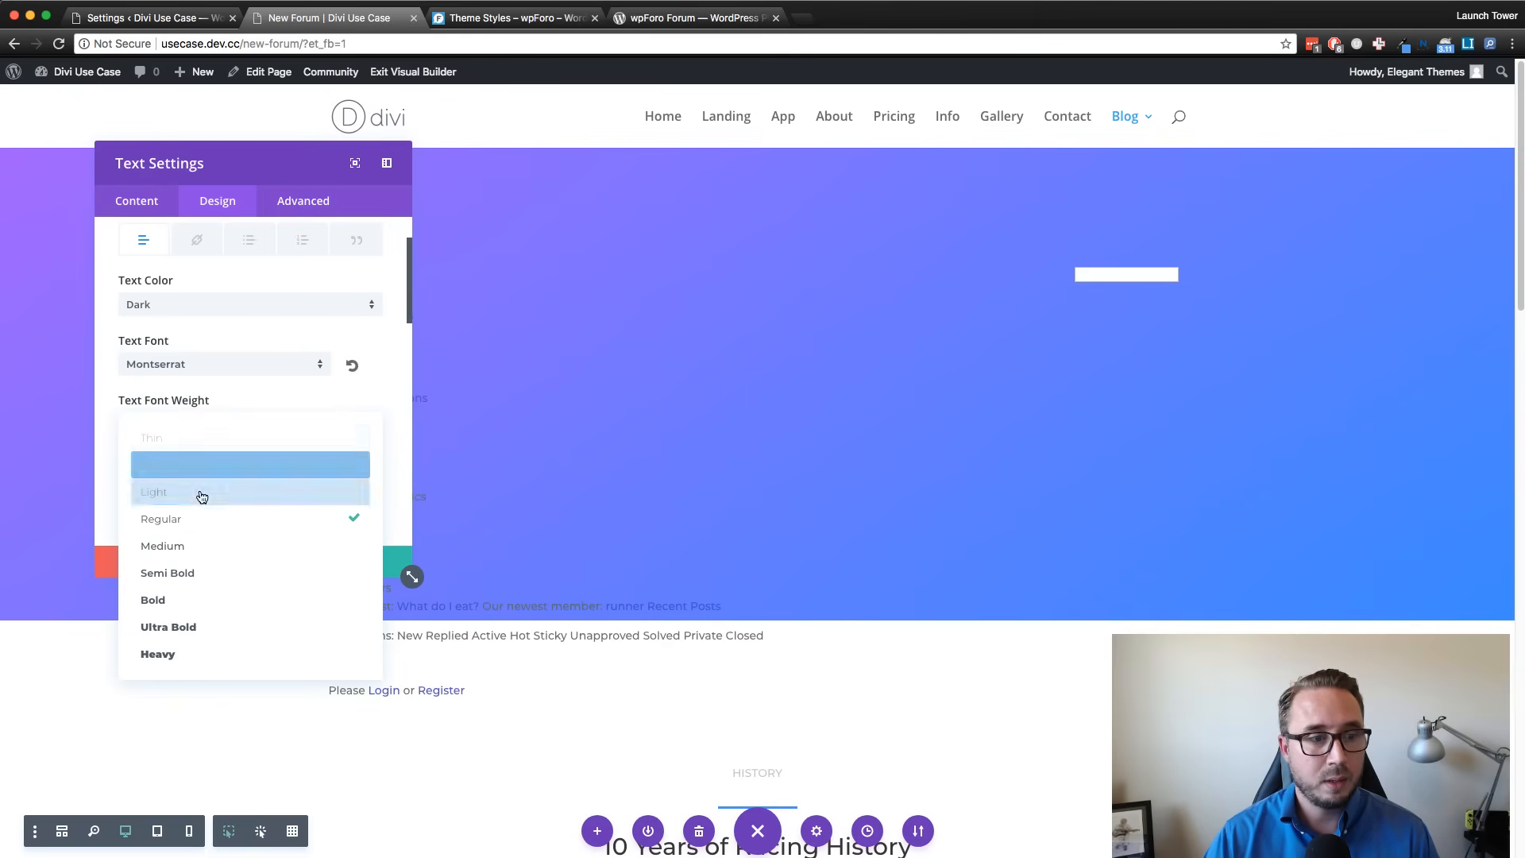
left_click(188, 541)
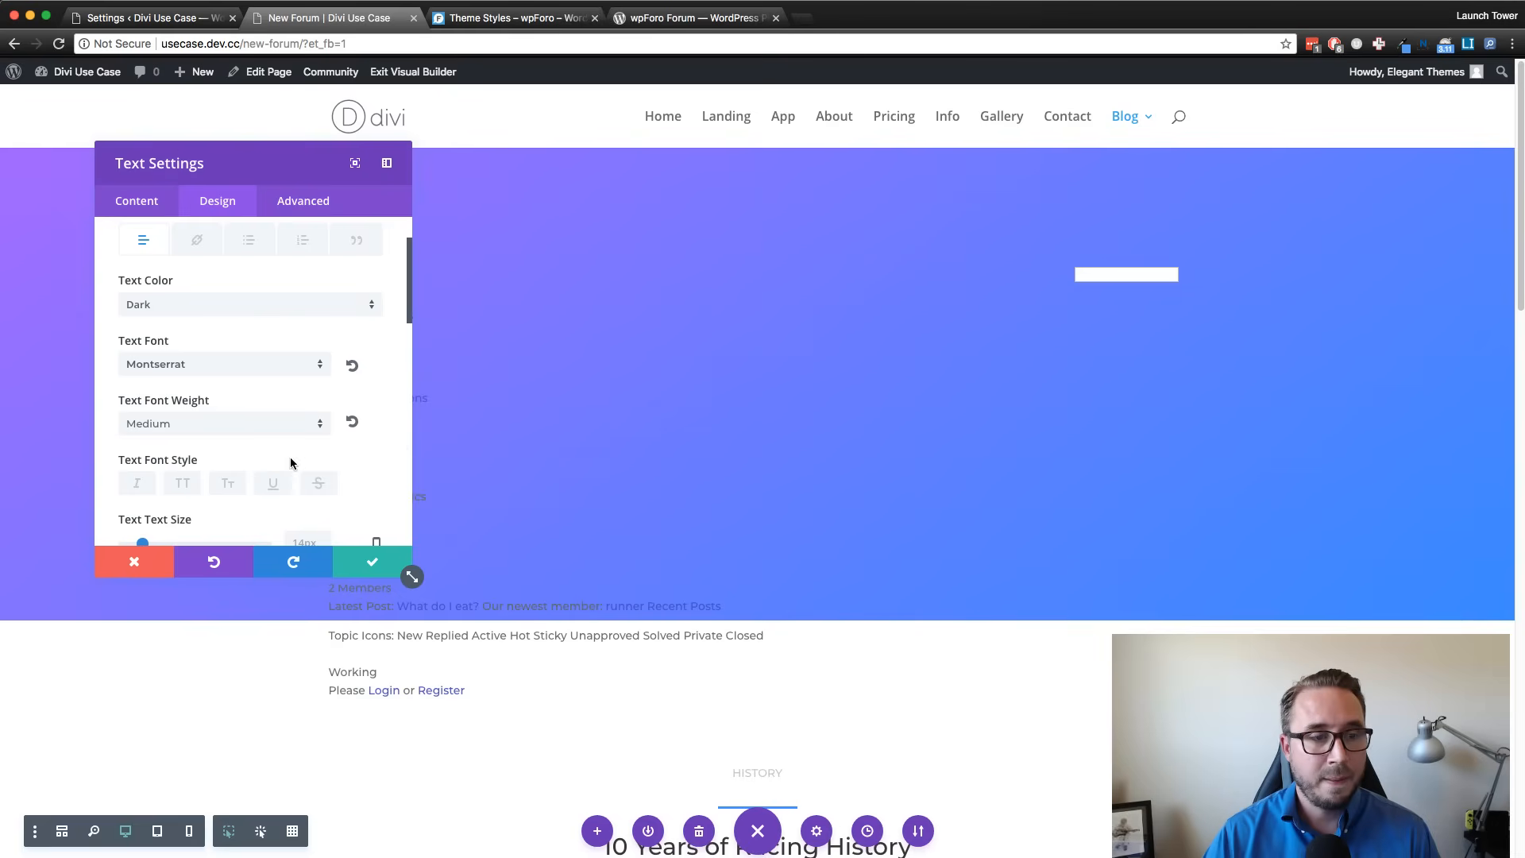
scroll(383, 444, "down", 1)
scroll(383, 445, "down", 1)
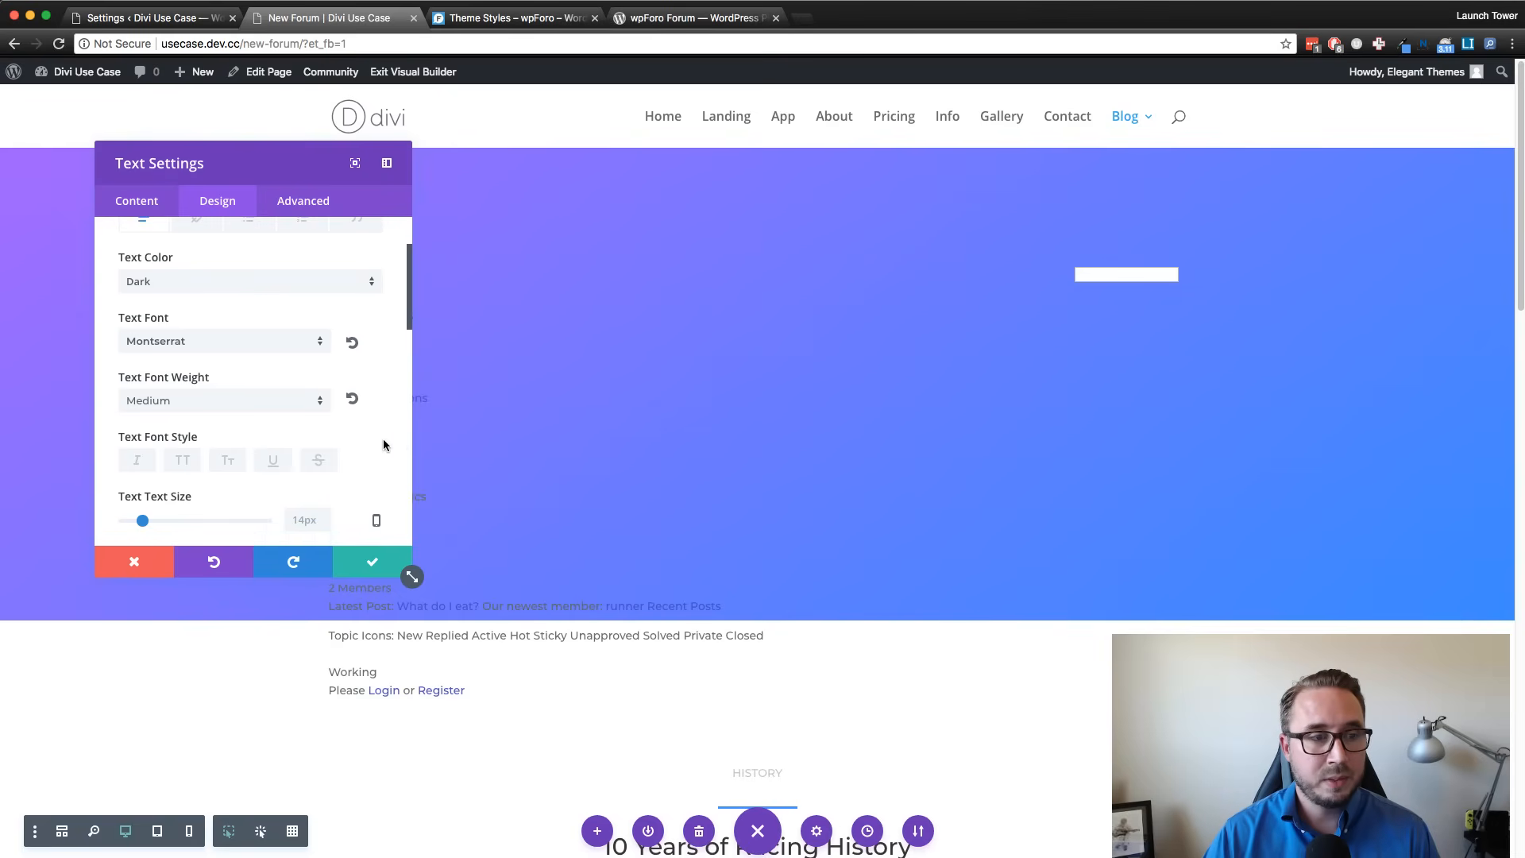
scroll(373, 423, "down", 2)
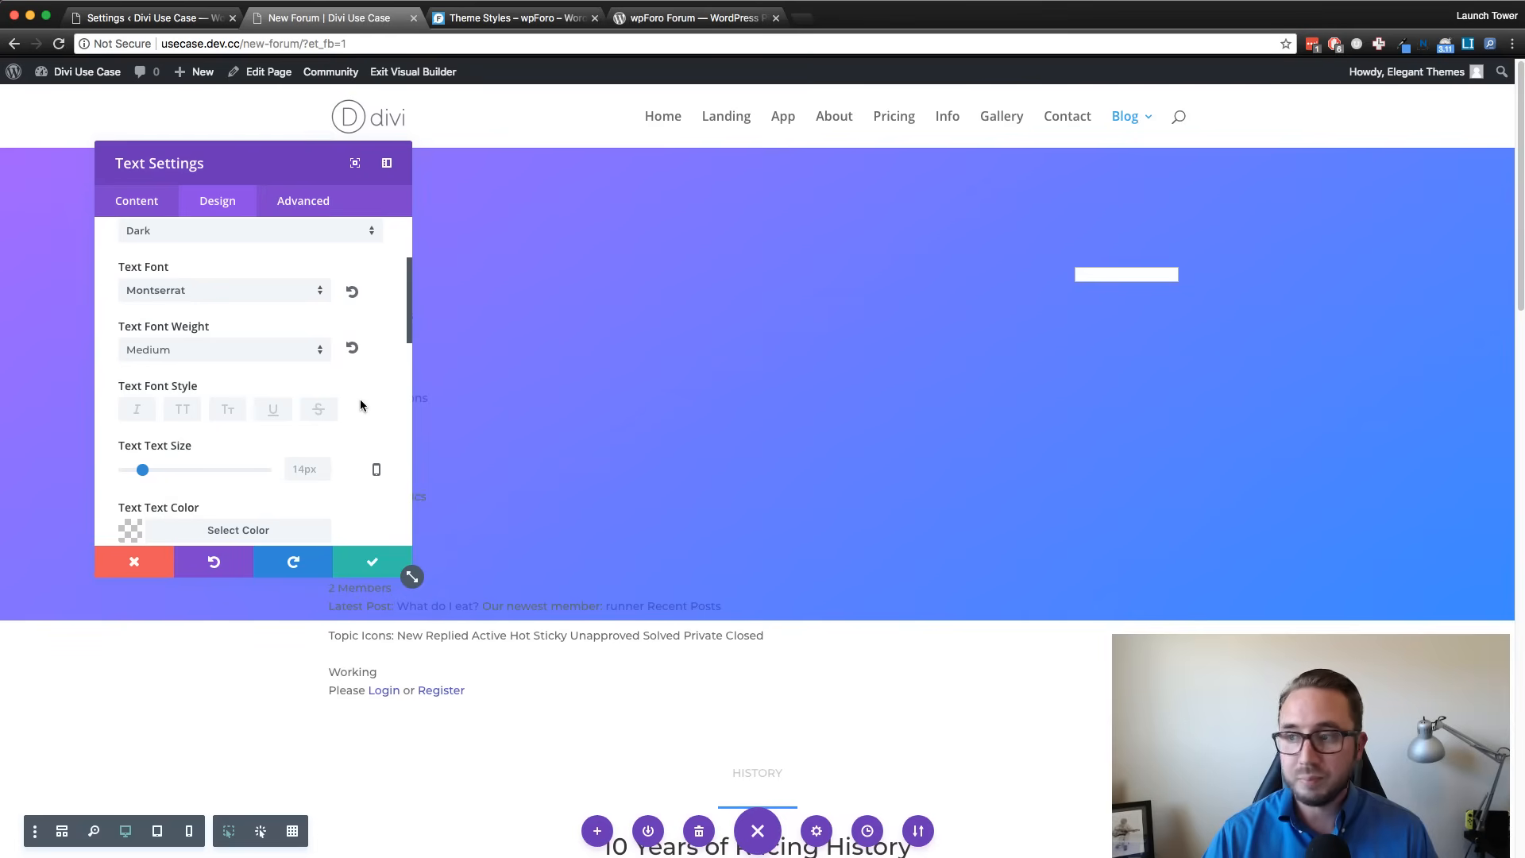
Set the module's link font to Montserrat with Medium weight.
scroll(359, 406, "up", 5)
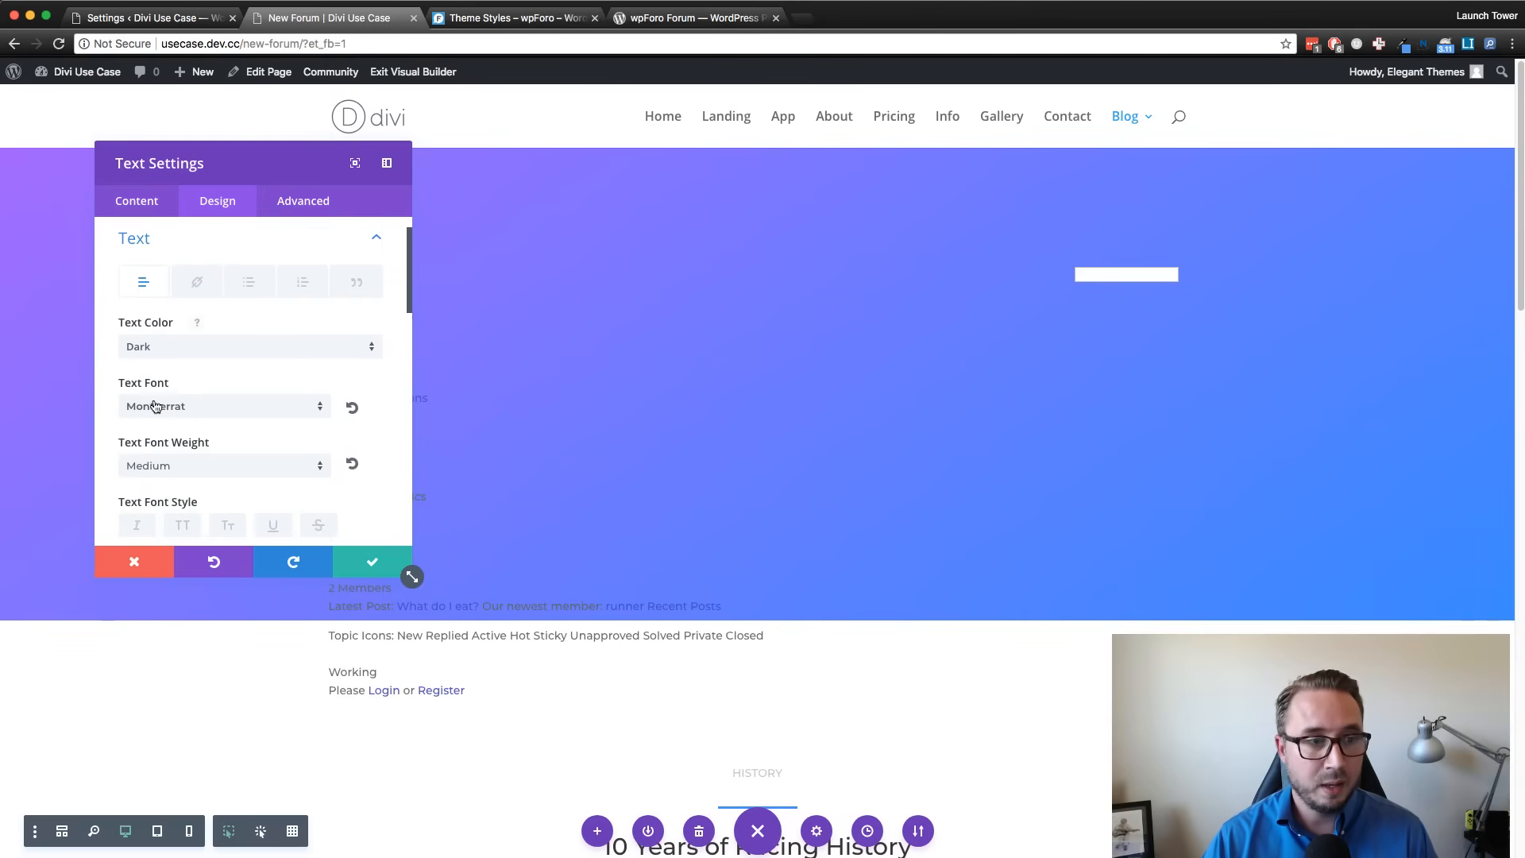
left_click(192, 283)
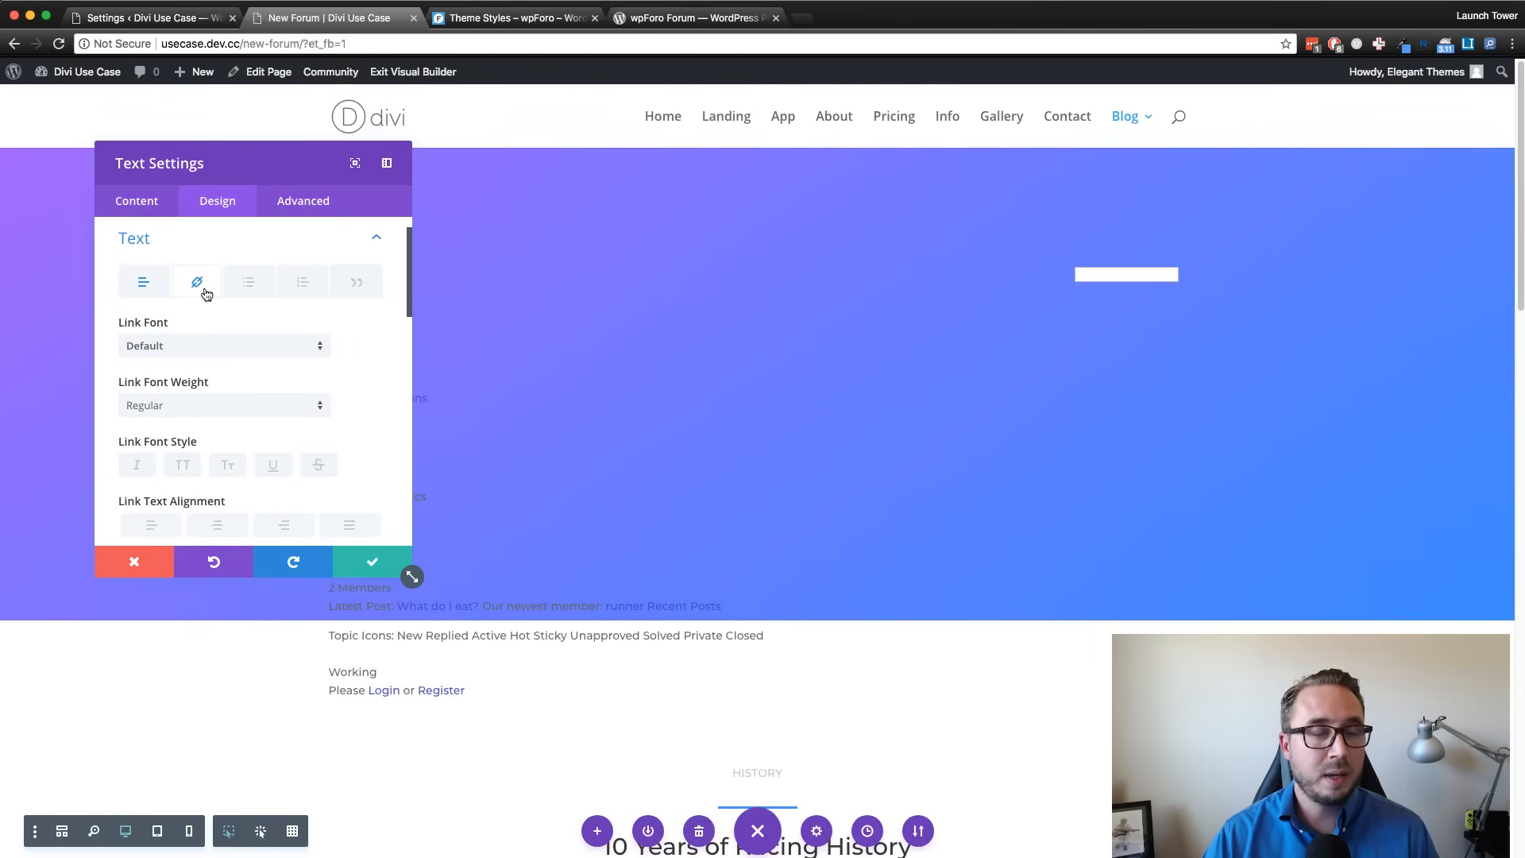
left_click(175, 345)
left_click(205, 477)
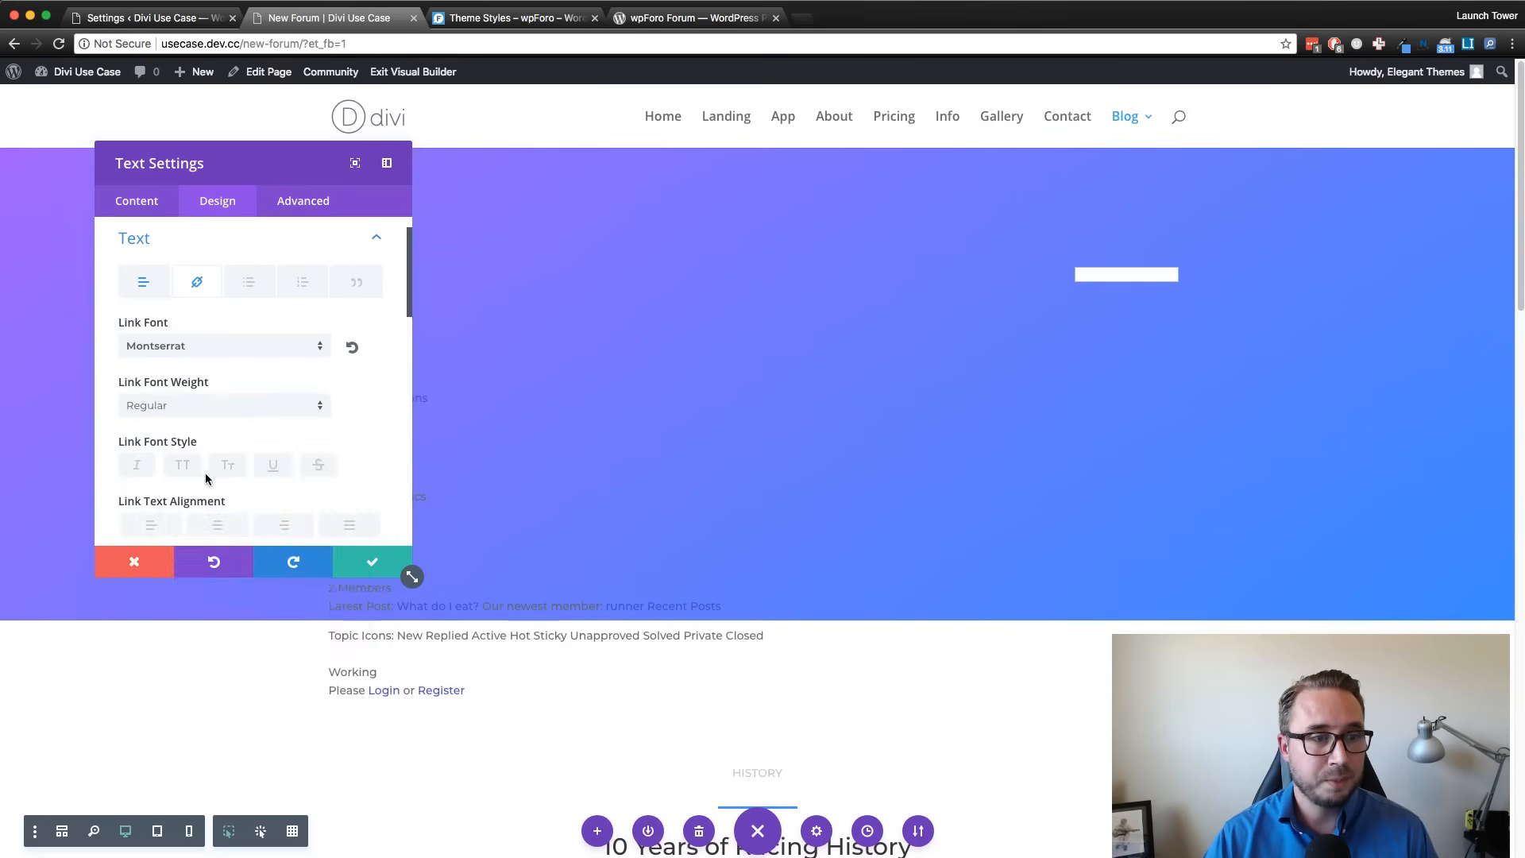
left_click(213, 407)
left_click(225, 530)
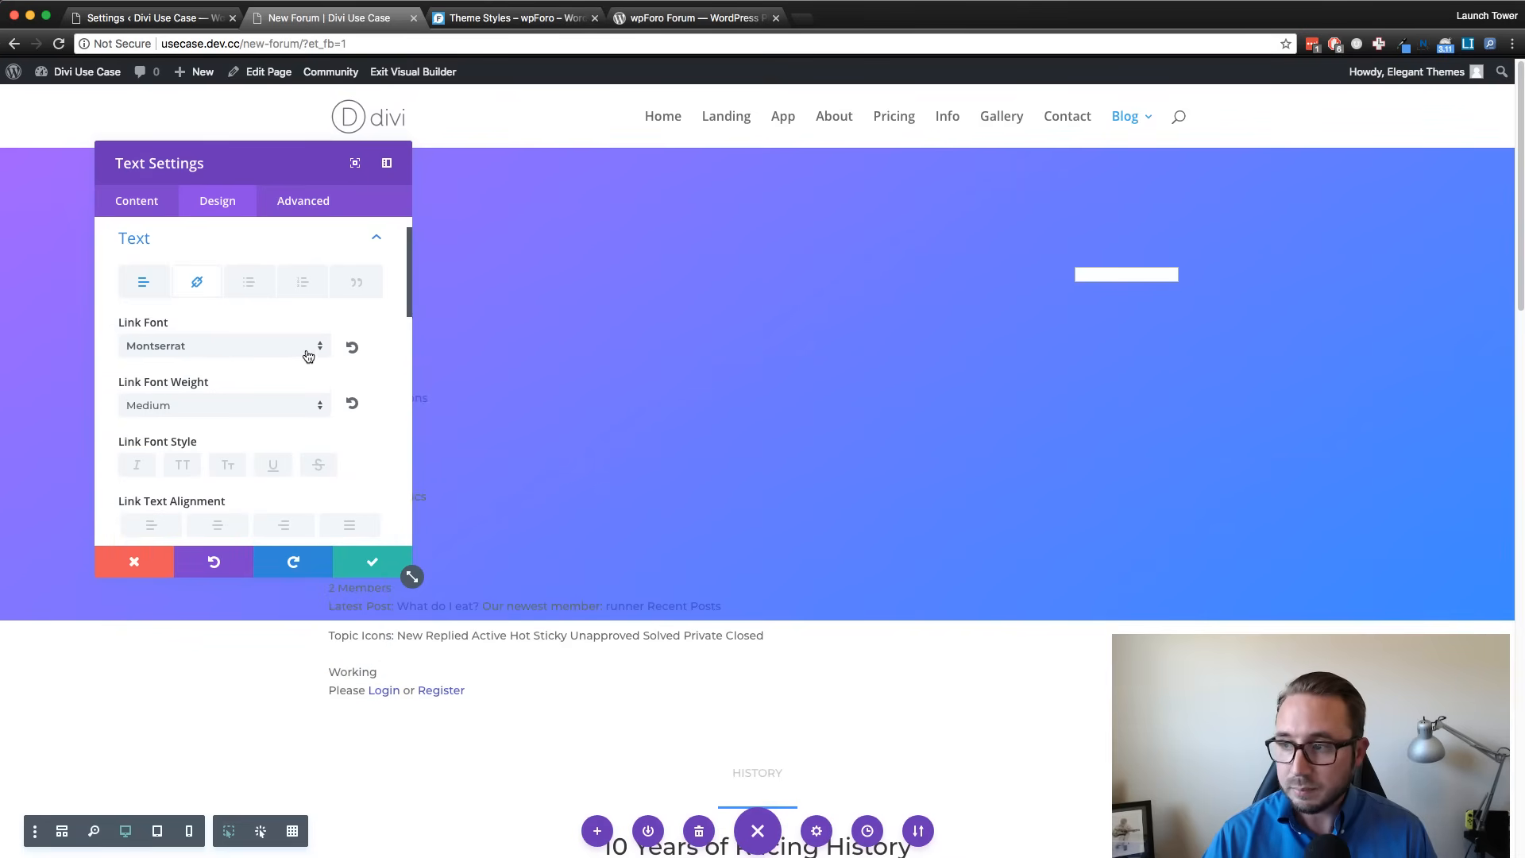
Set the module's H1 heading font to Montserrat.
scroll(281, 391, "down", 15)
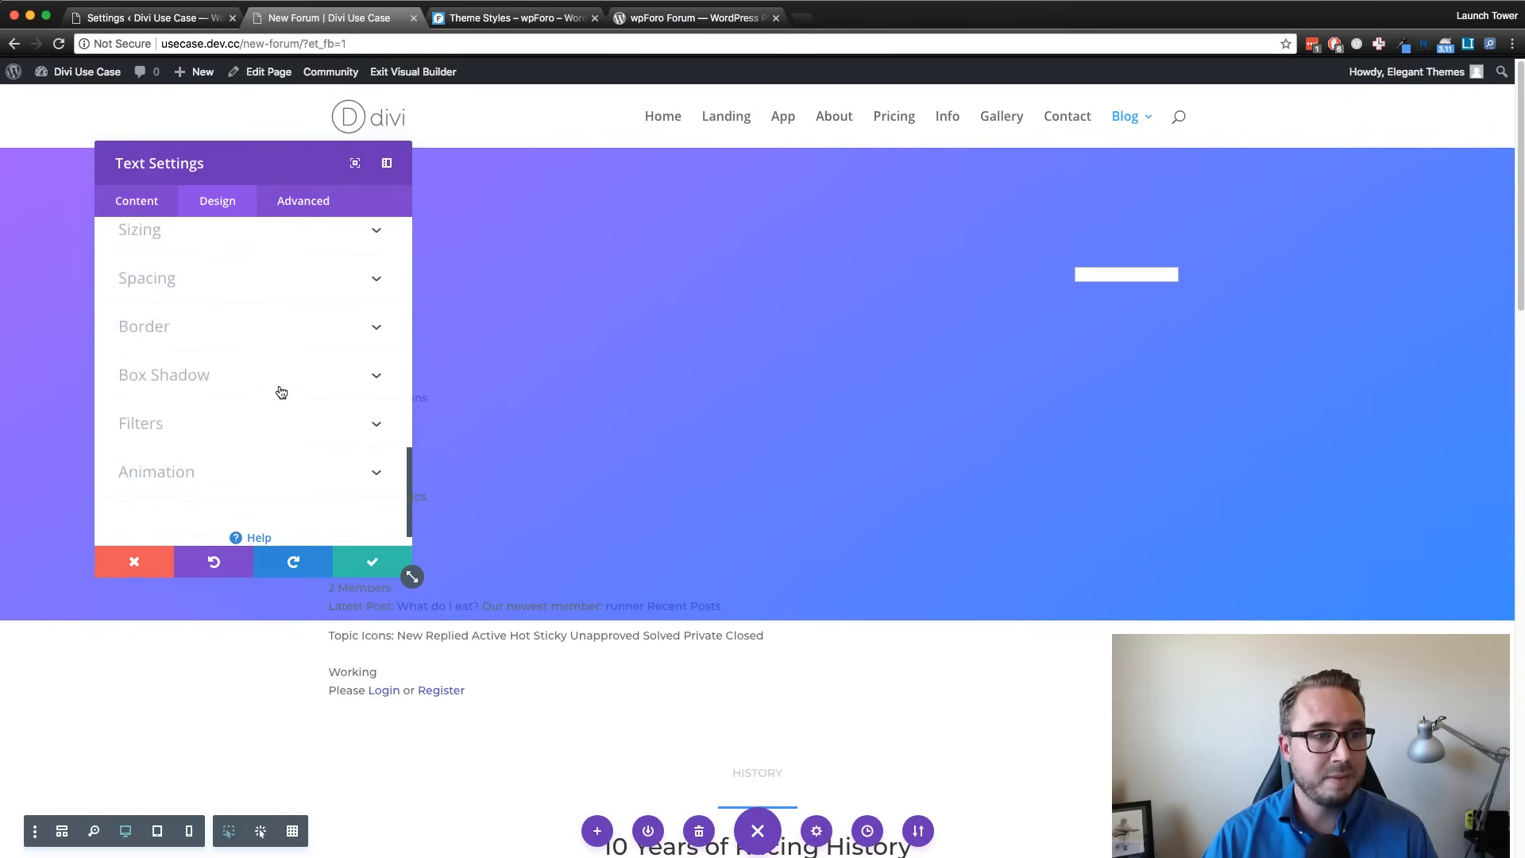
scroll(281, 391, "up", 4)
left_click(279, 367)
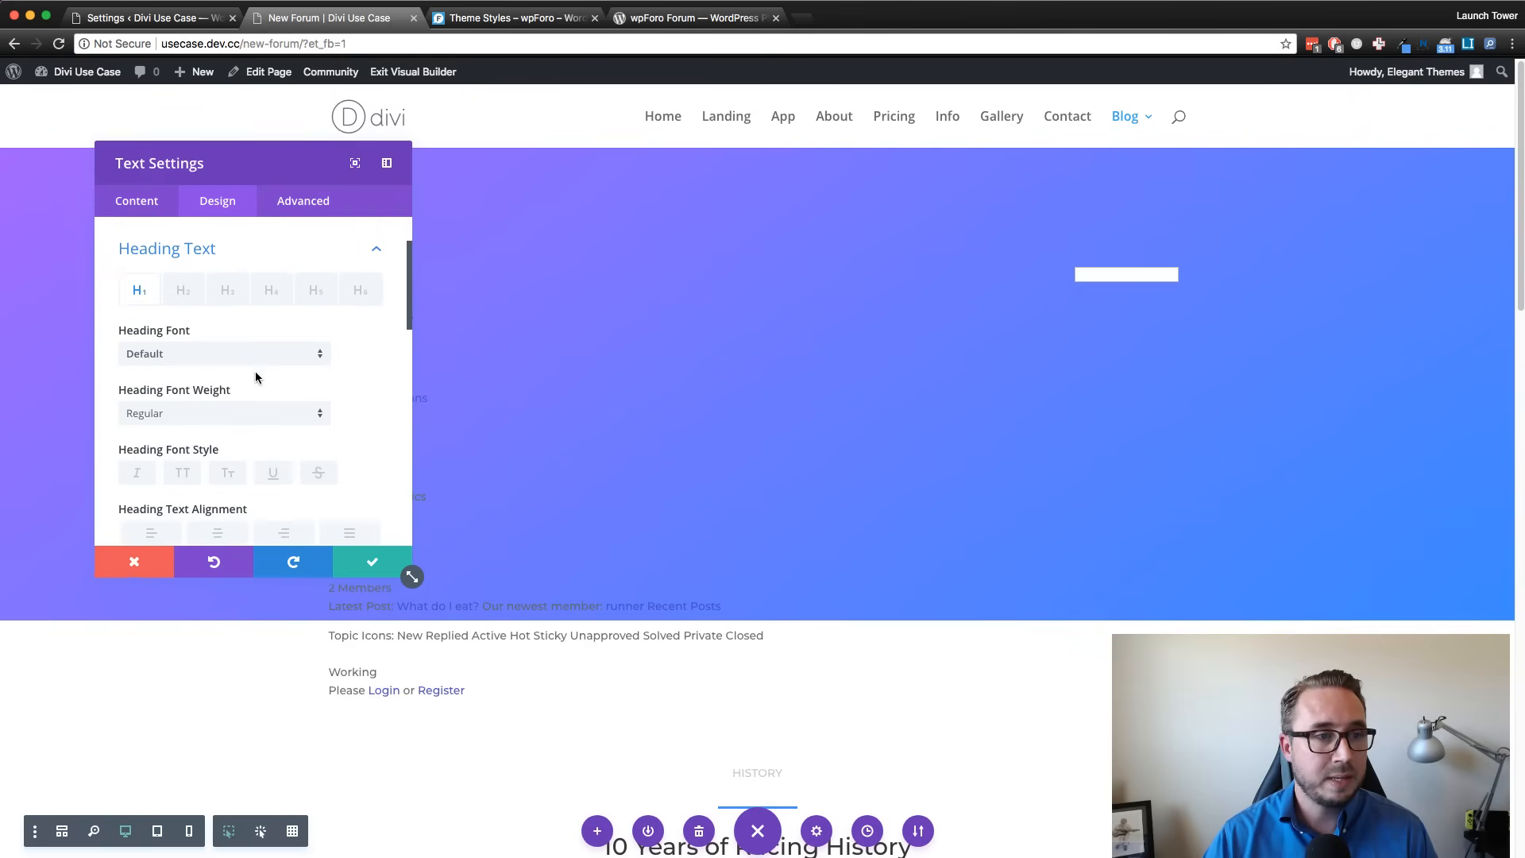
left_click(264, 354)
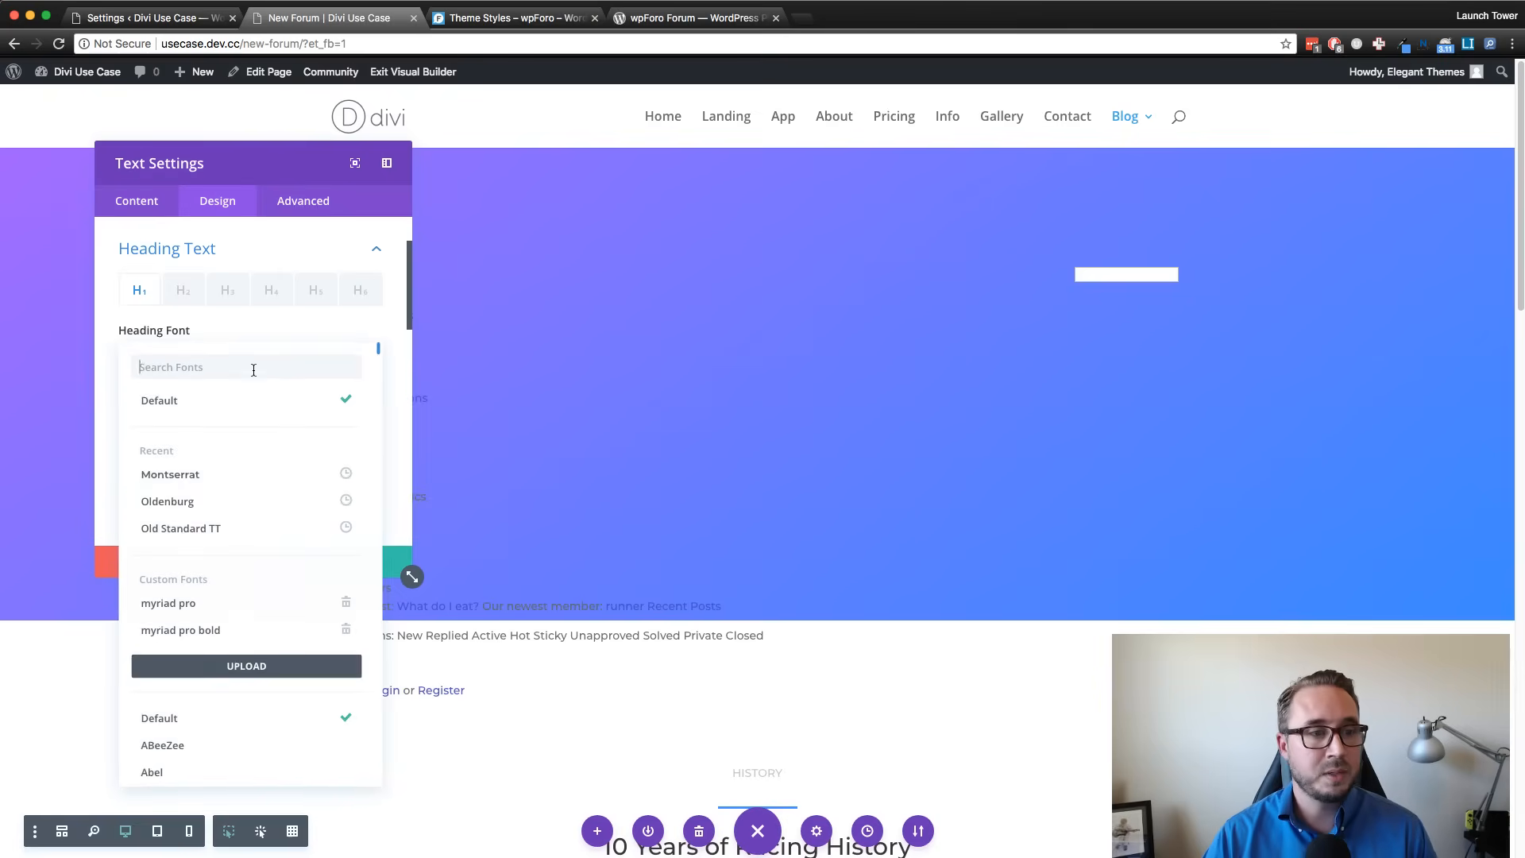
left_click(238, 474)
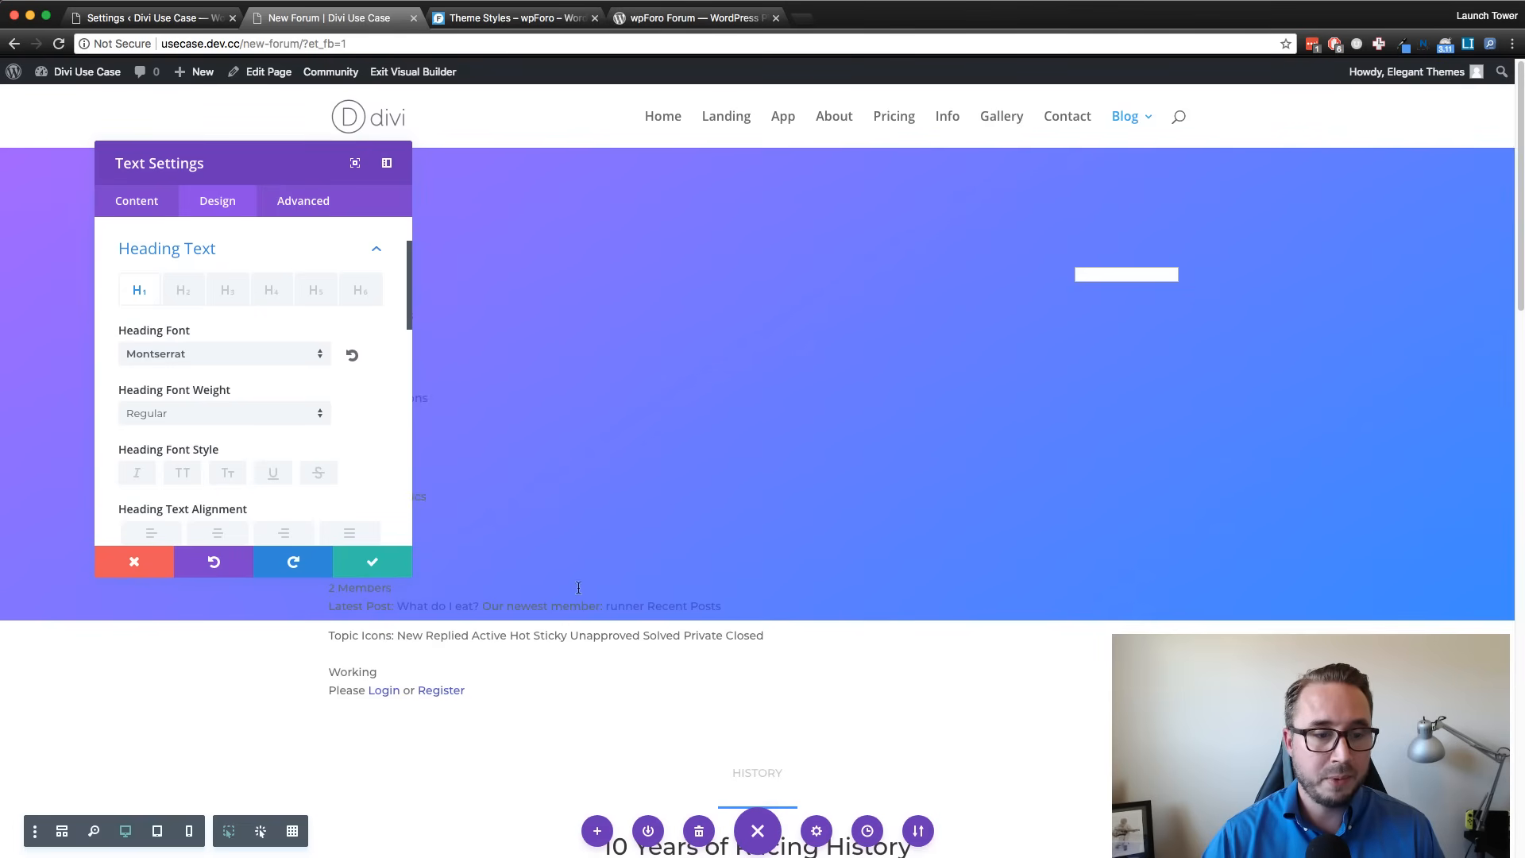
Set the Text module's custom padding to 3% on the top, right, bottom and left.
scroll(324, 370, "down", 3)
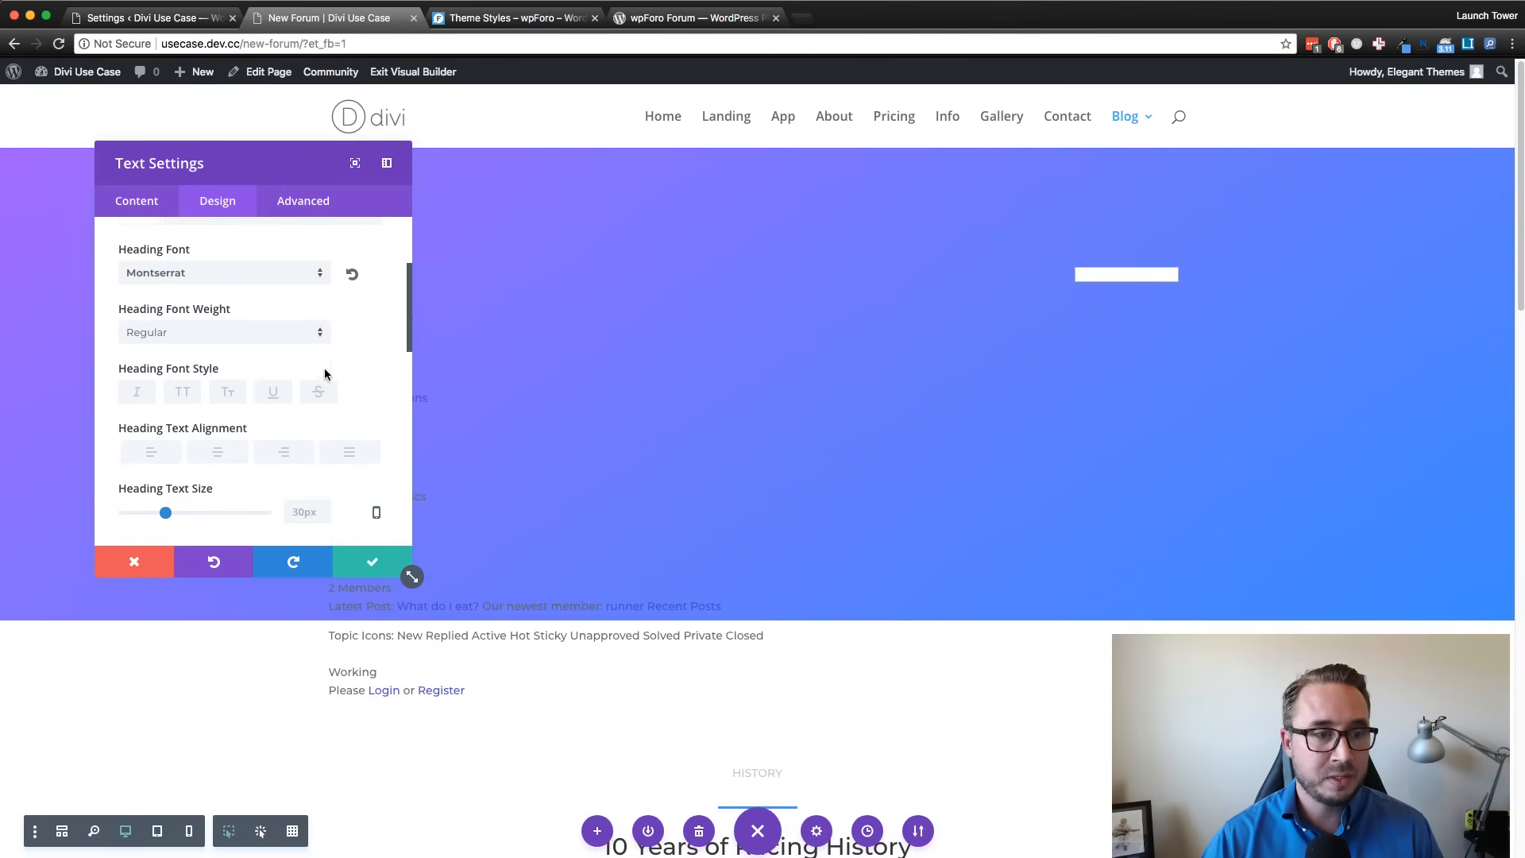
scroll(321, 377, "down", 10)
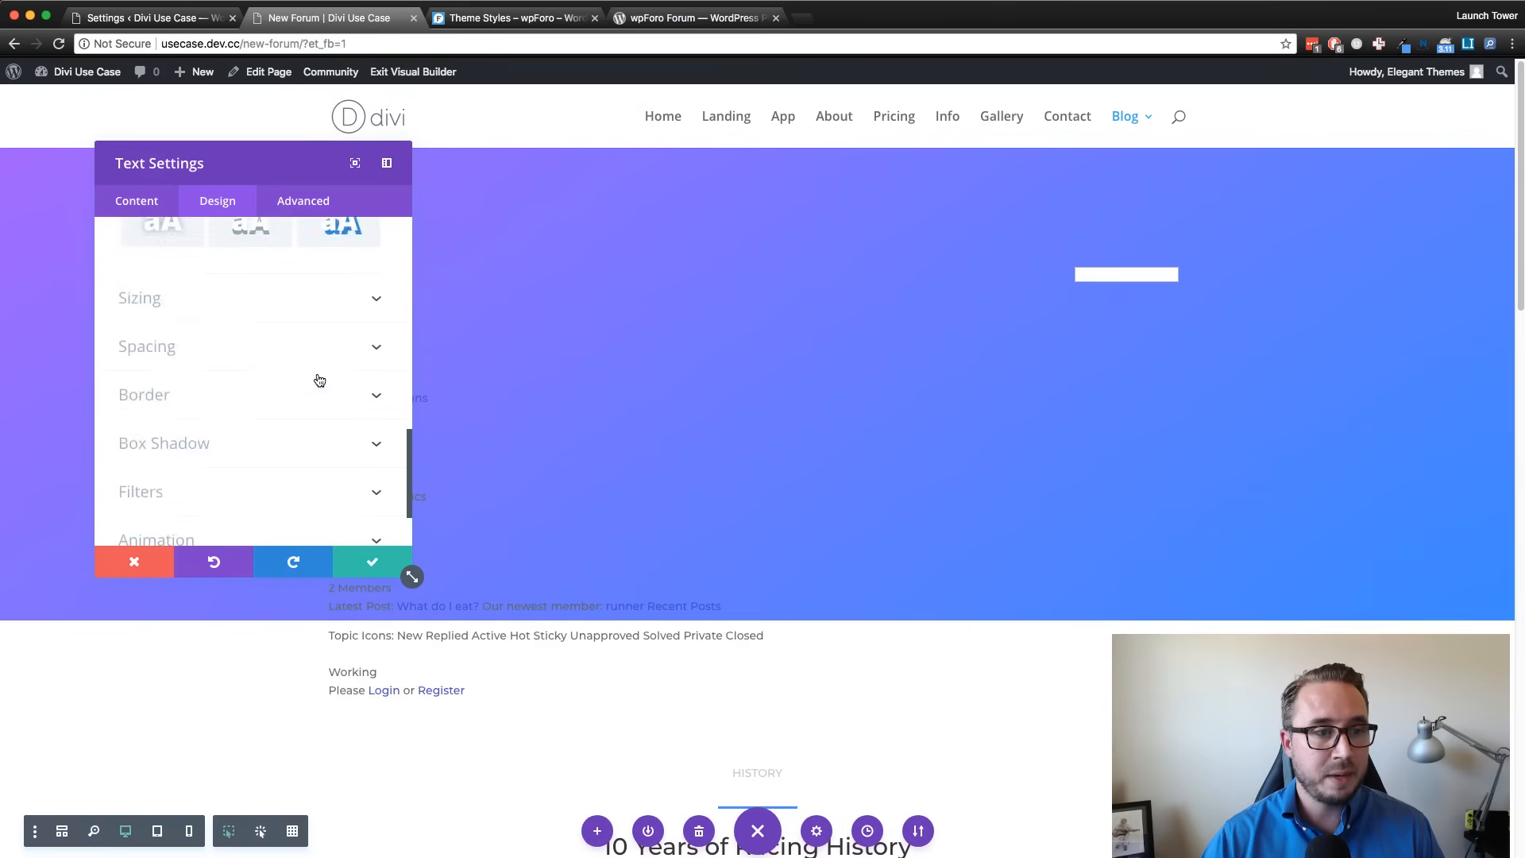
left_click(268, 350)
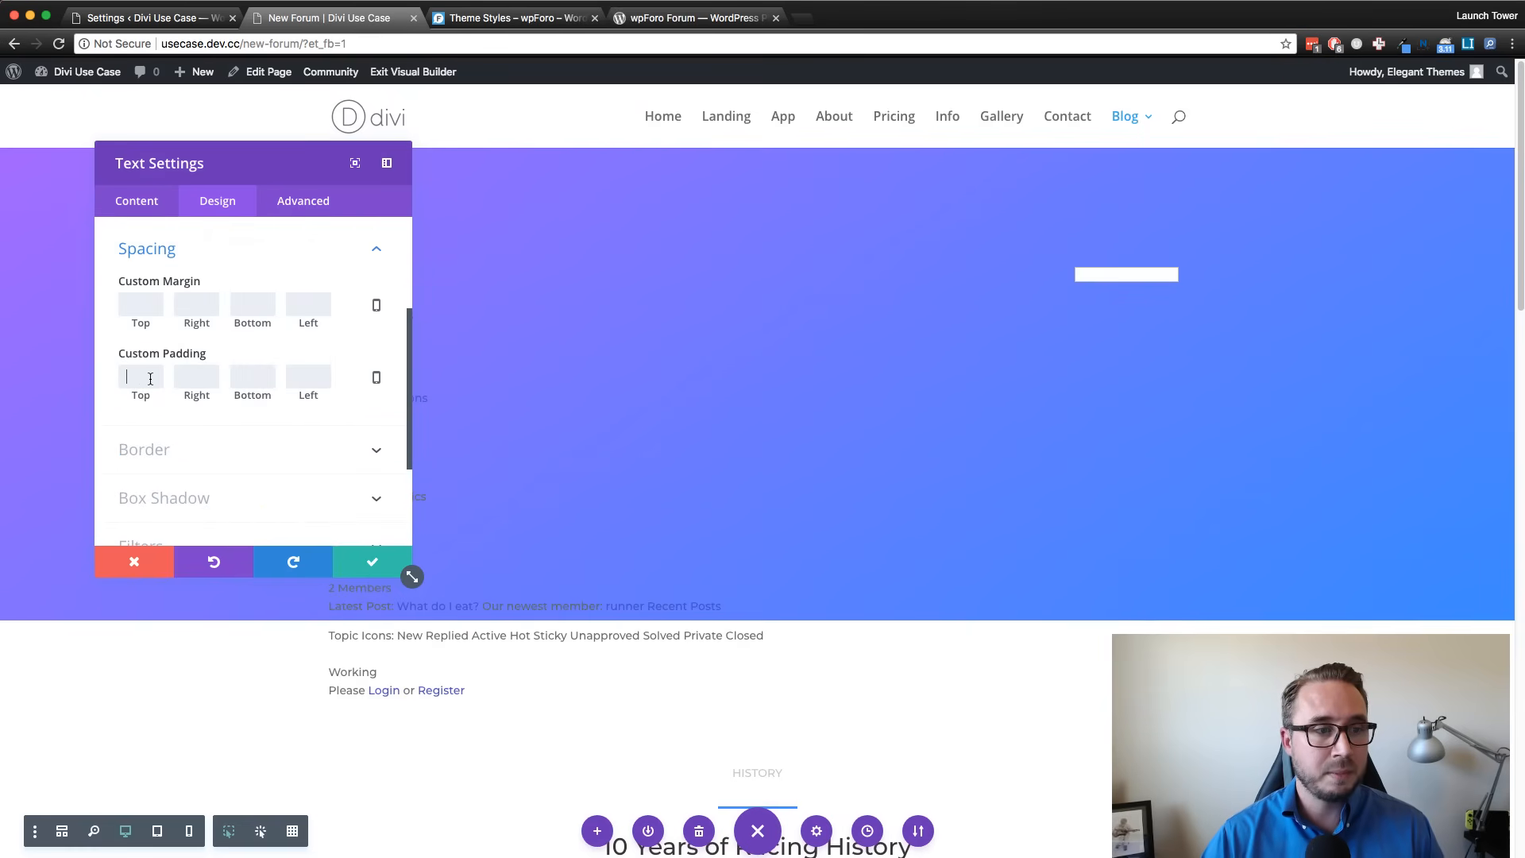
type("3%")
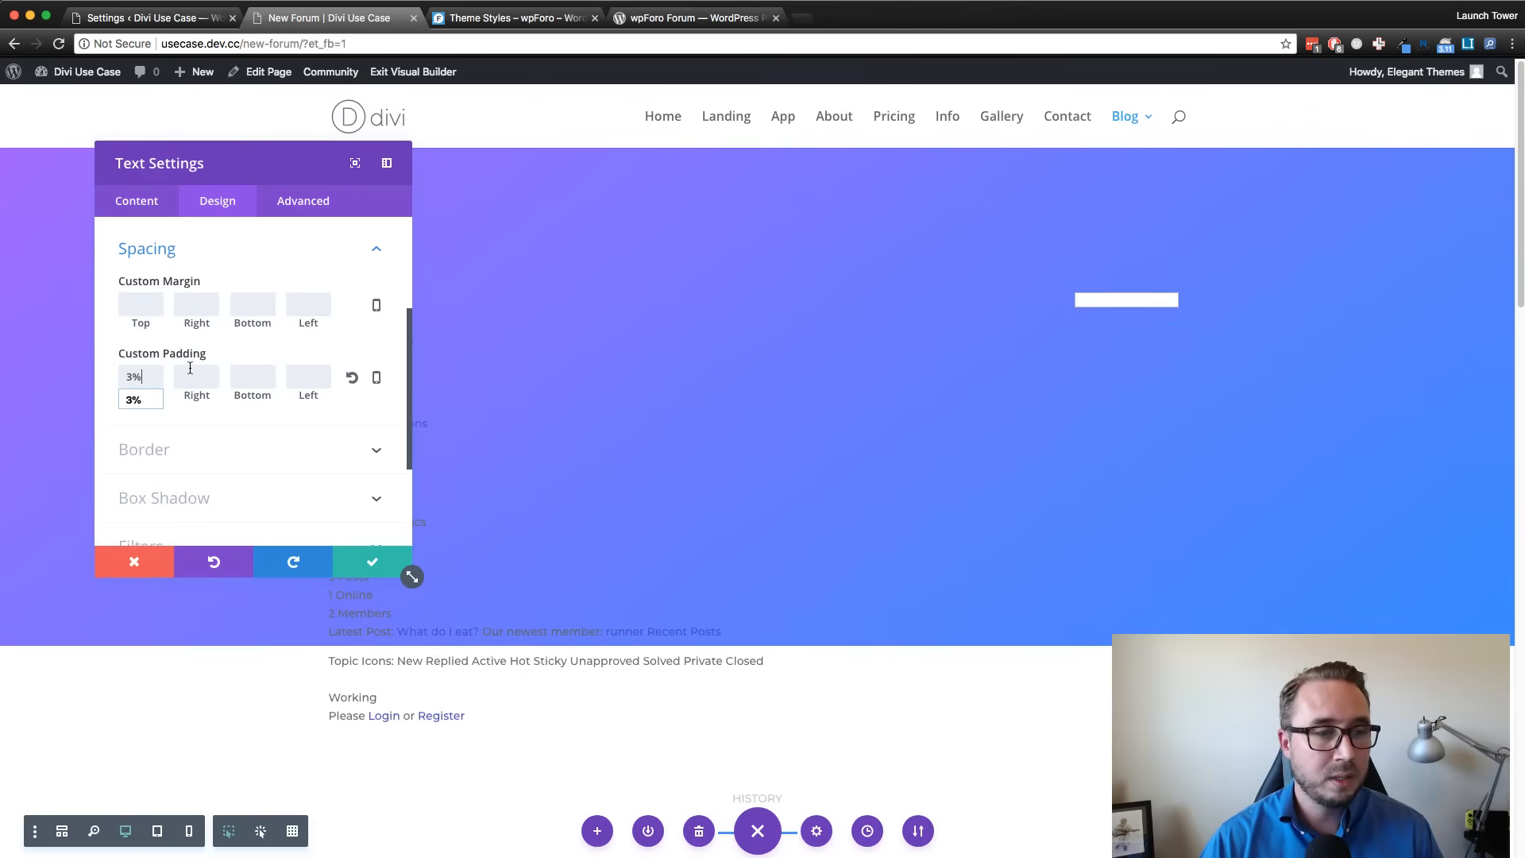
left_click_drag(144, 377, 115, 382)
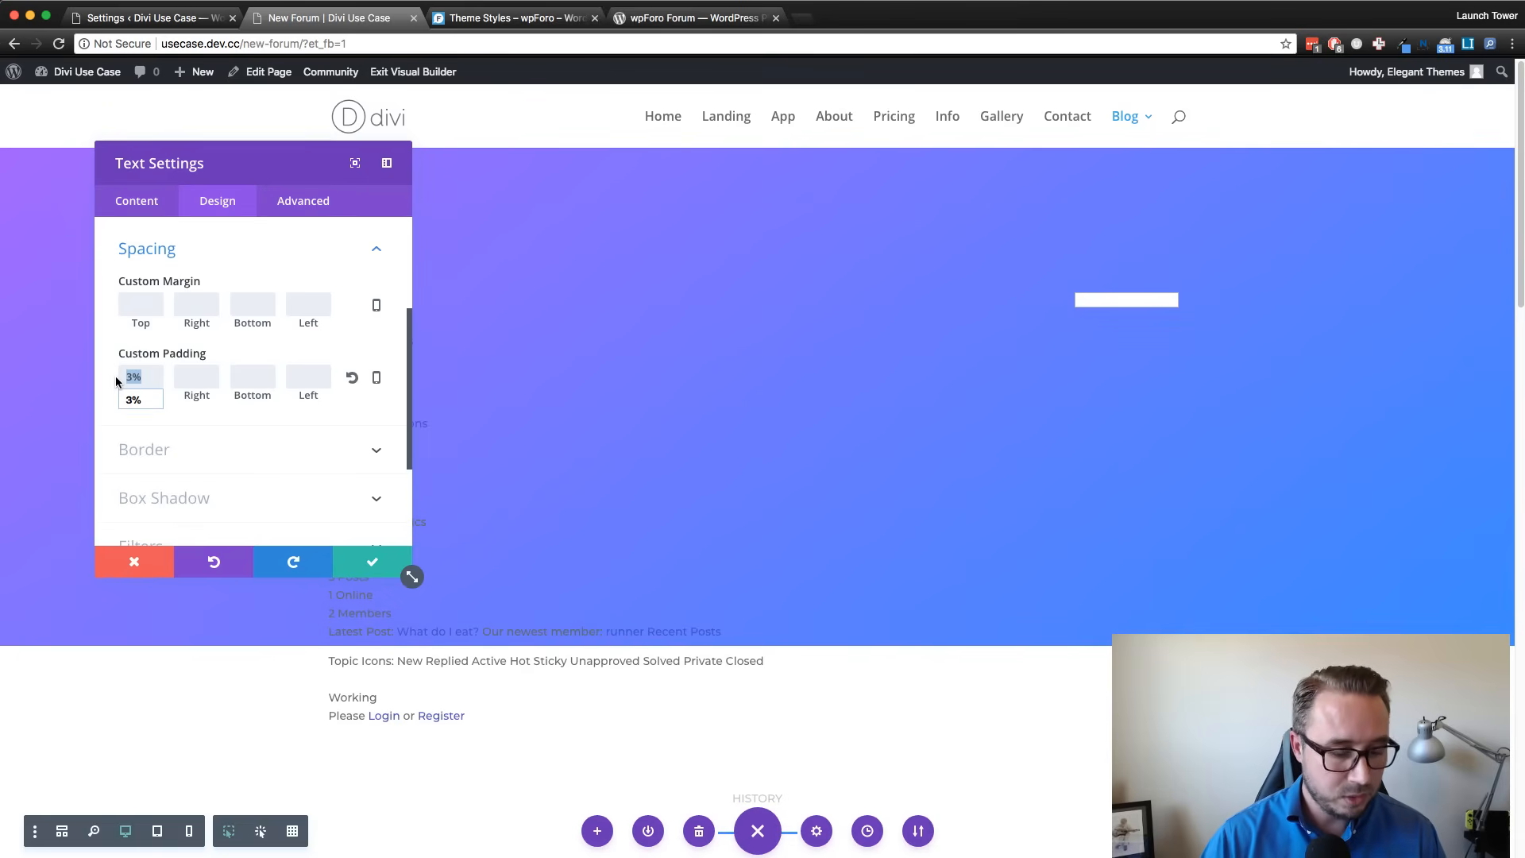
key("super+c")
left_click(191, 375)
key("super+v")
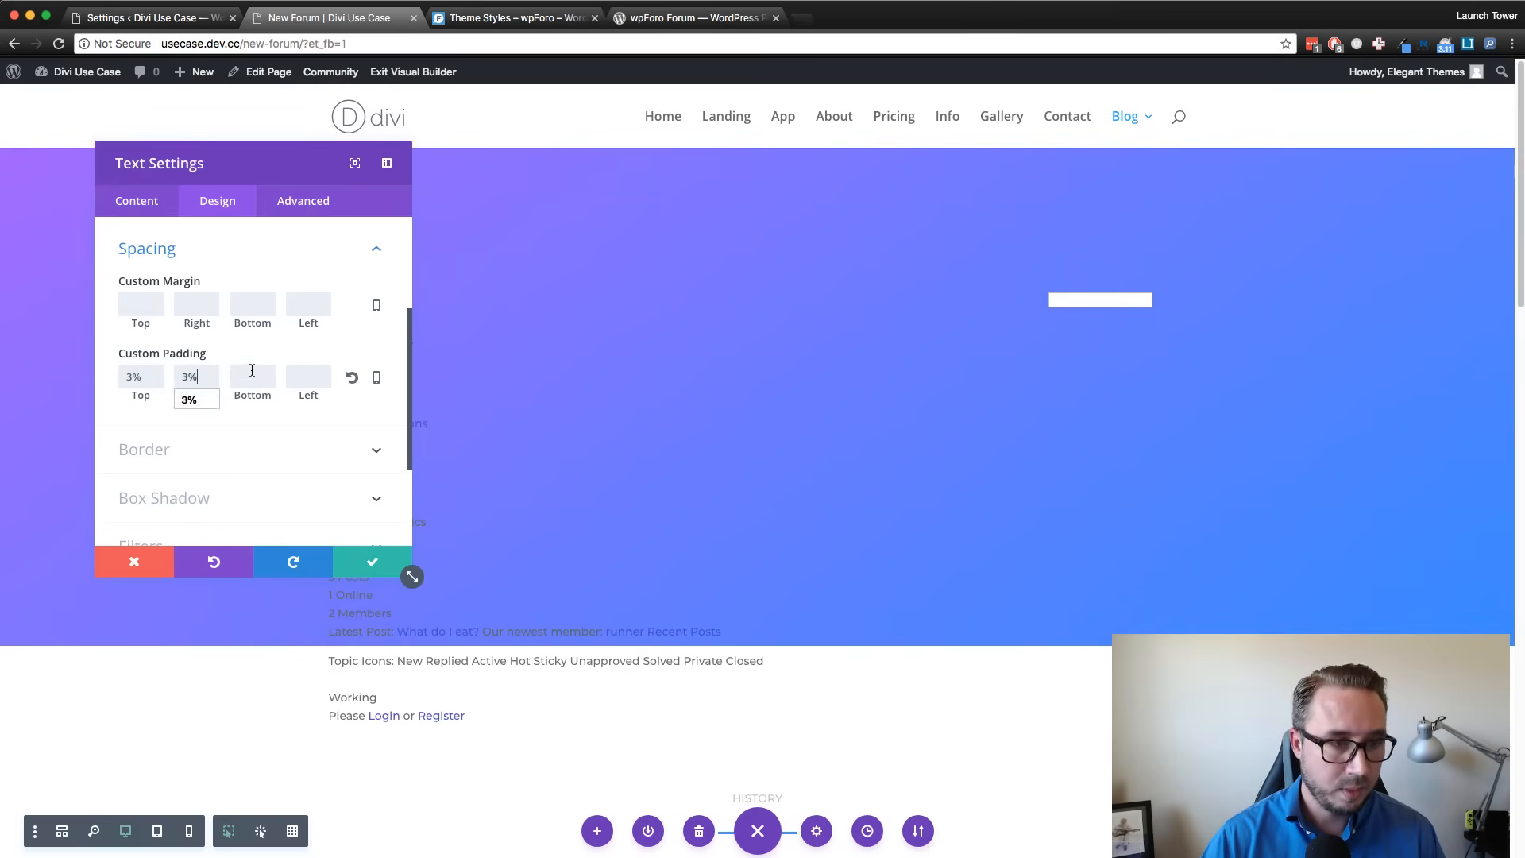
left_click(252, 373)
key("super+v")
left_click(316, 379)
key("super+v")
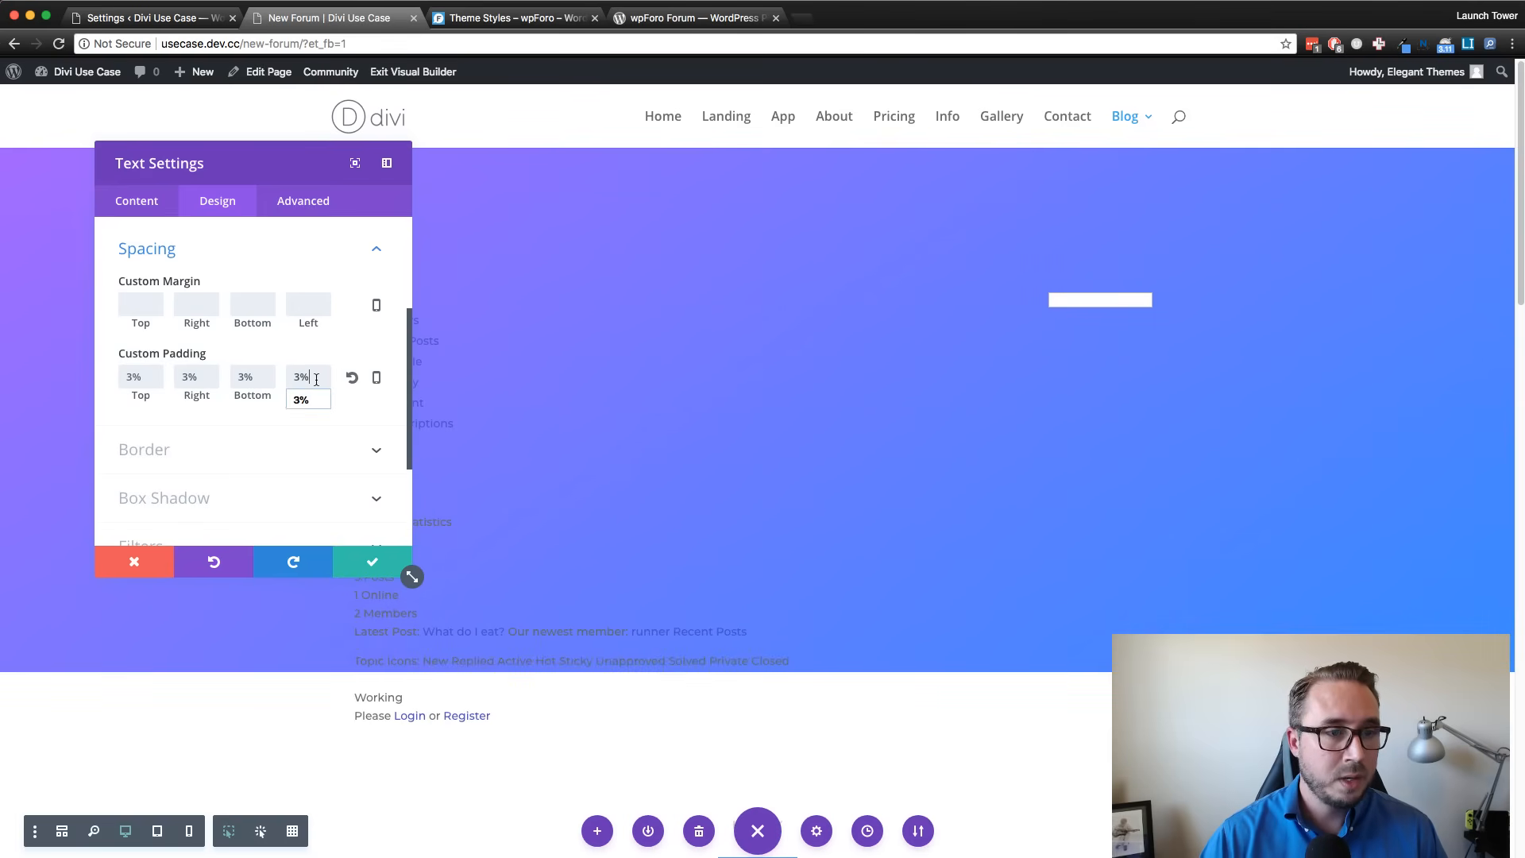
left_click(380, 420)
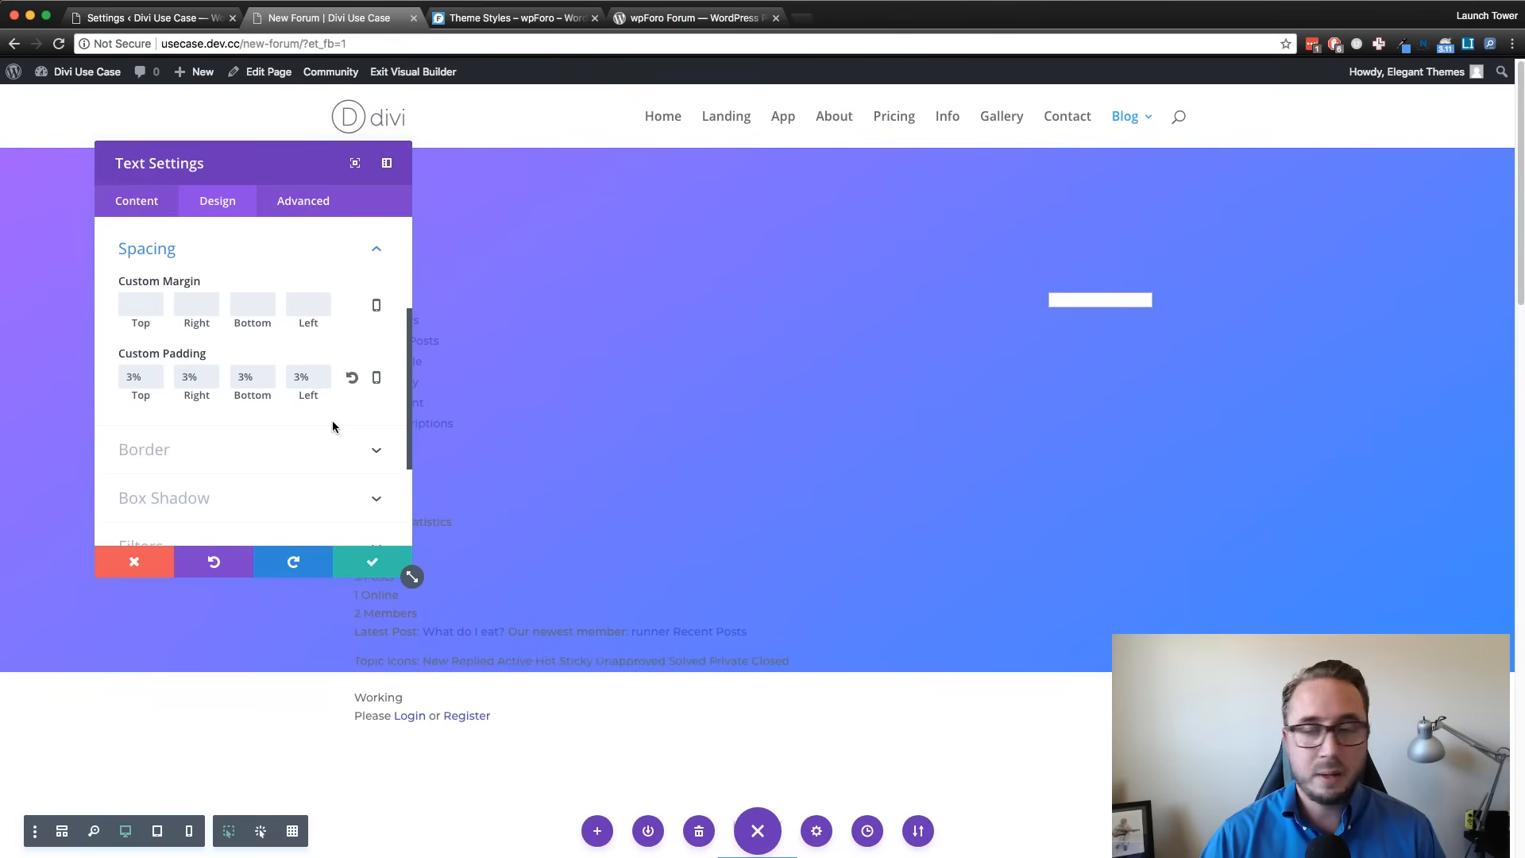
Apply the box shadow preset that casts a soft shadow below the Text module.
scroll(278, 406, "down", 3)
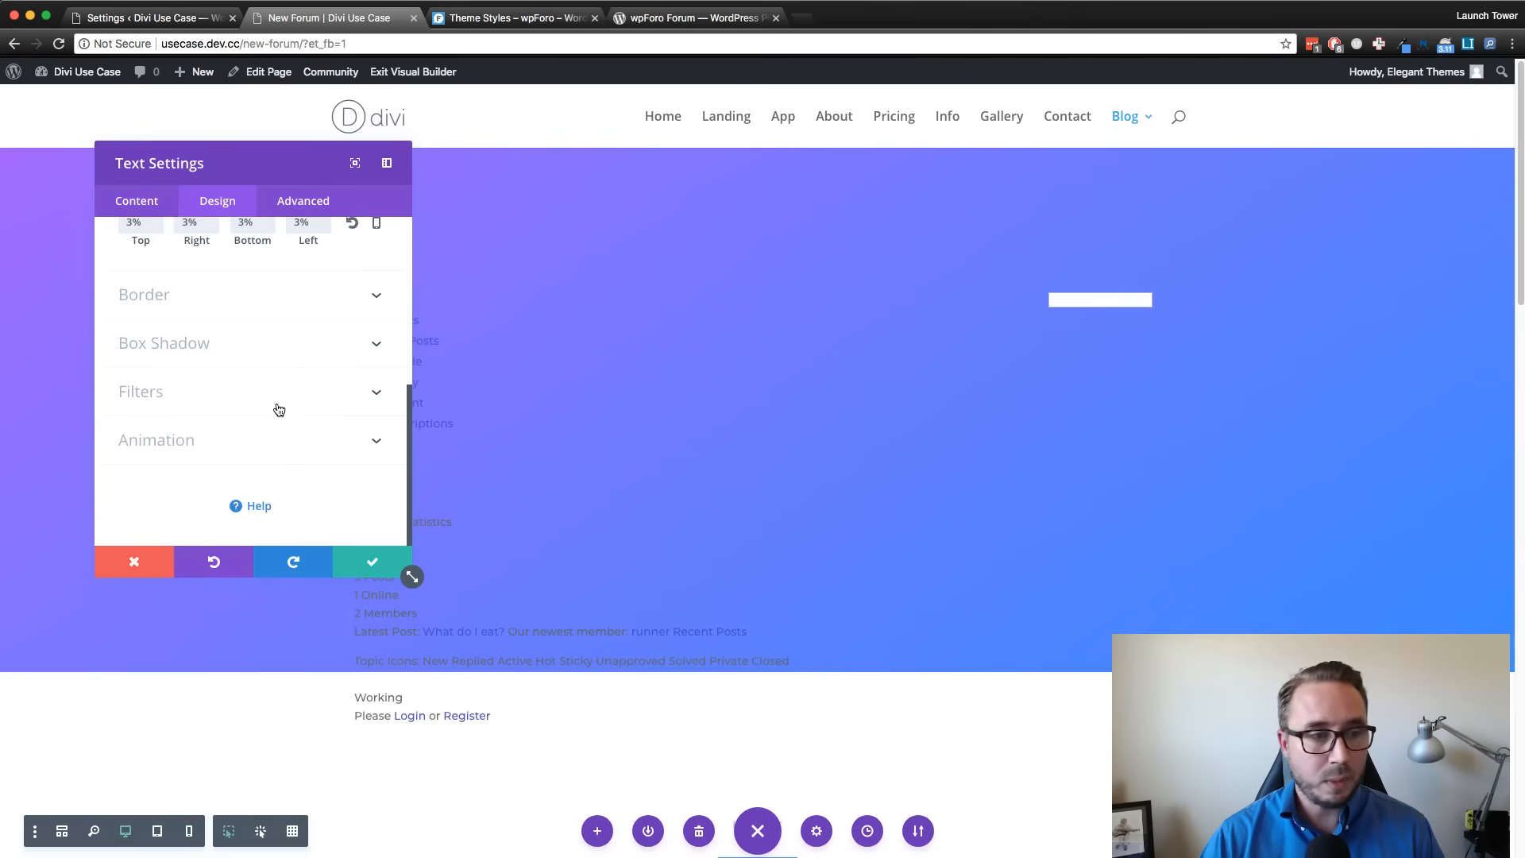
left_click(251, 392)
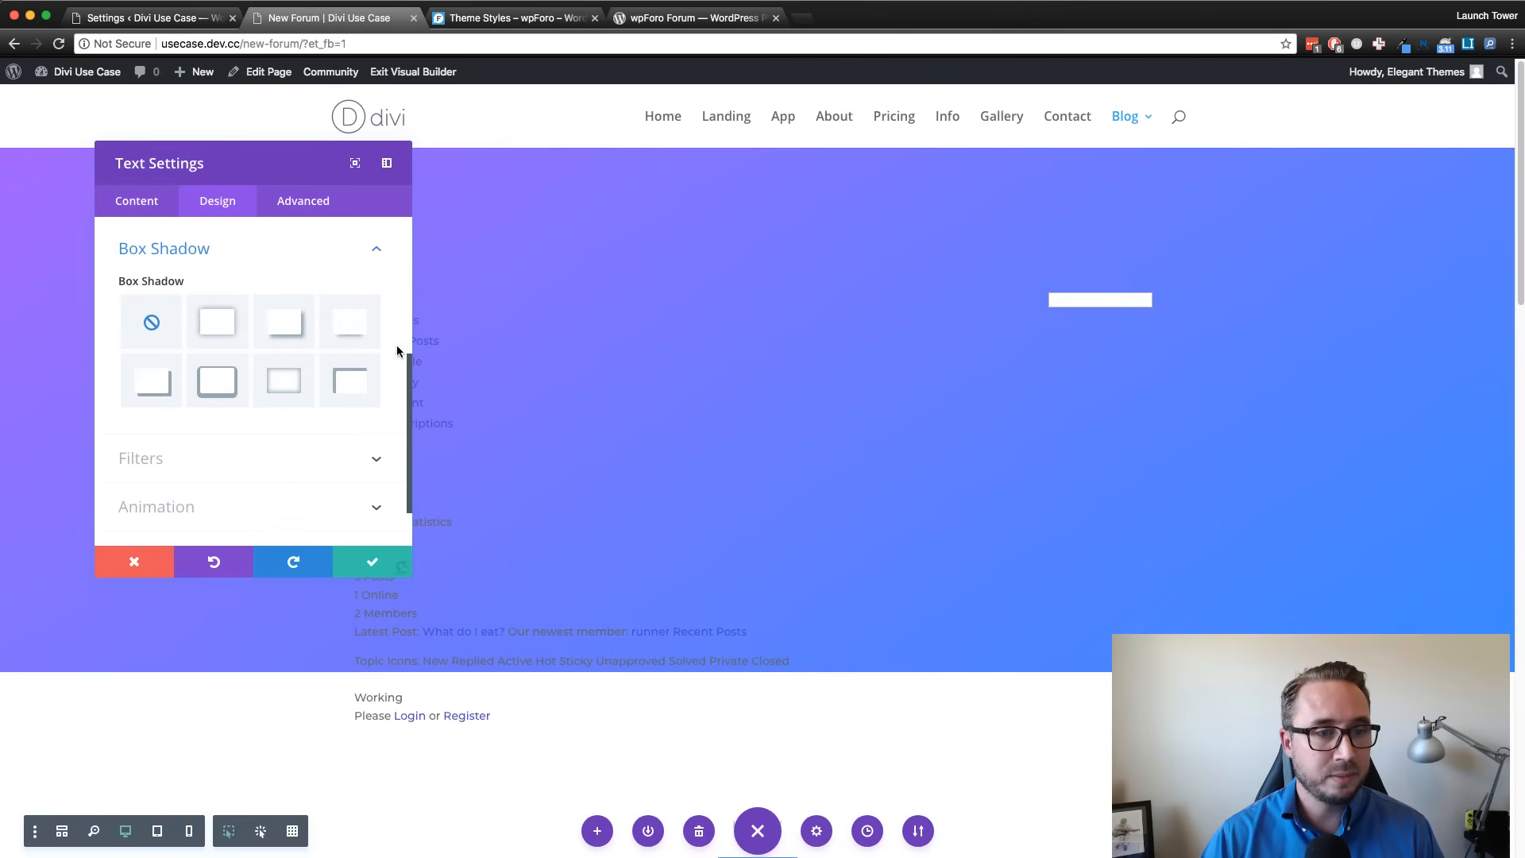
left_click(350, 329)
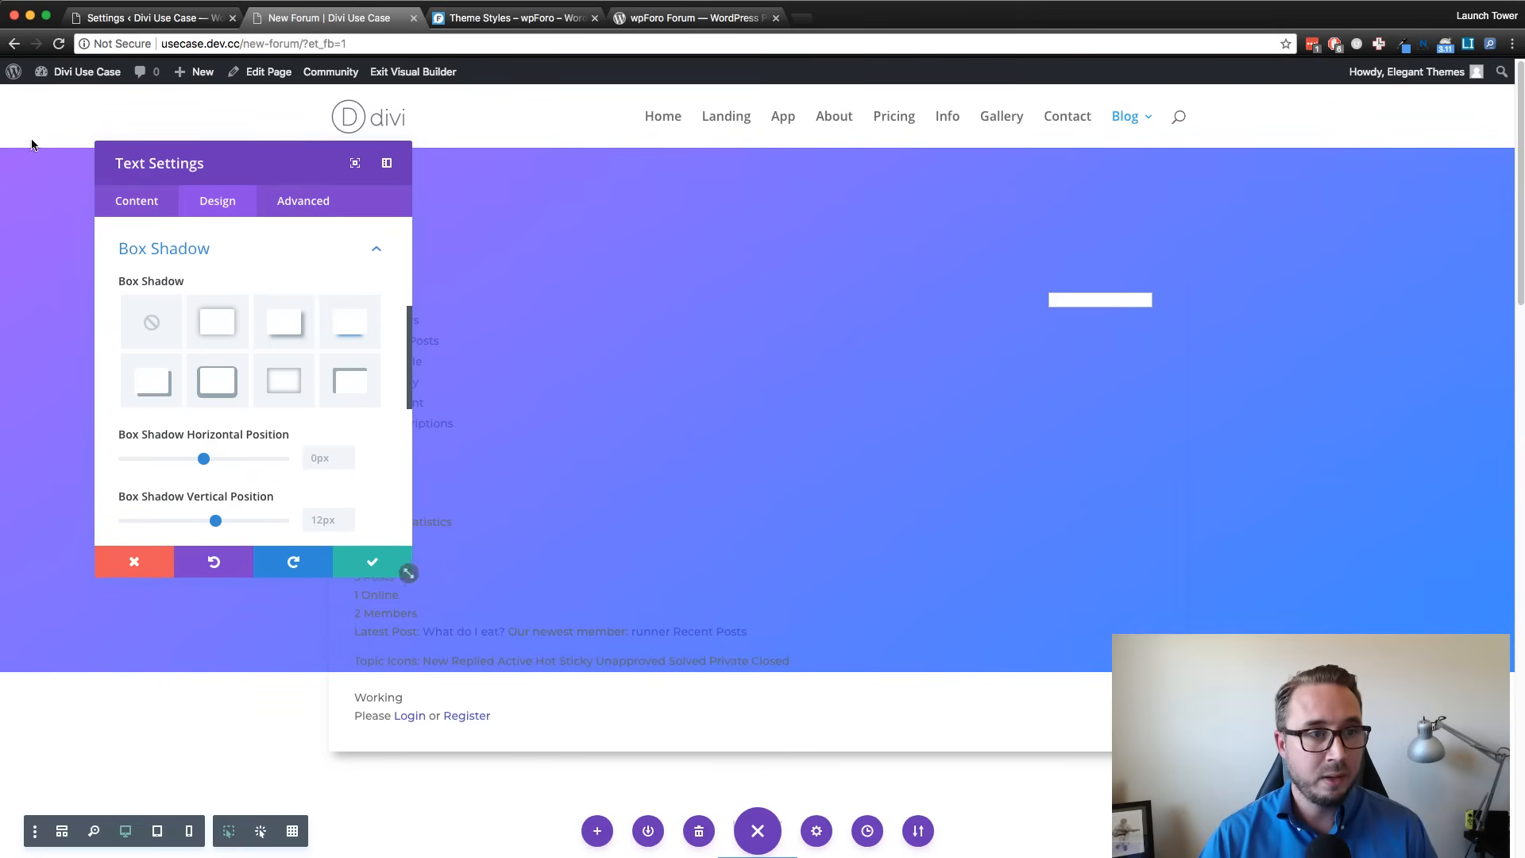
Give the Text module a white #ffffff background colour and save its settings.
left_click(128, 204)
left_click(174, 329)
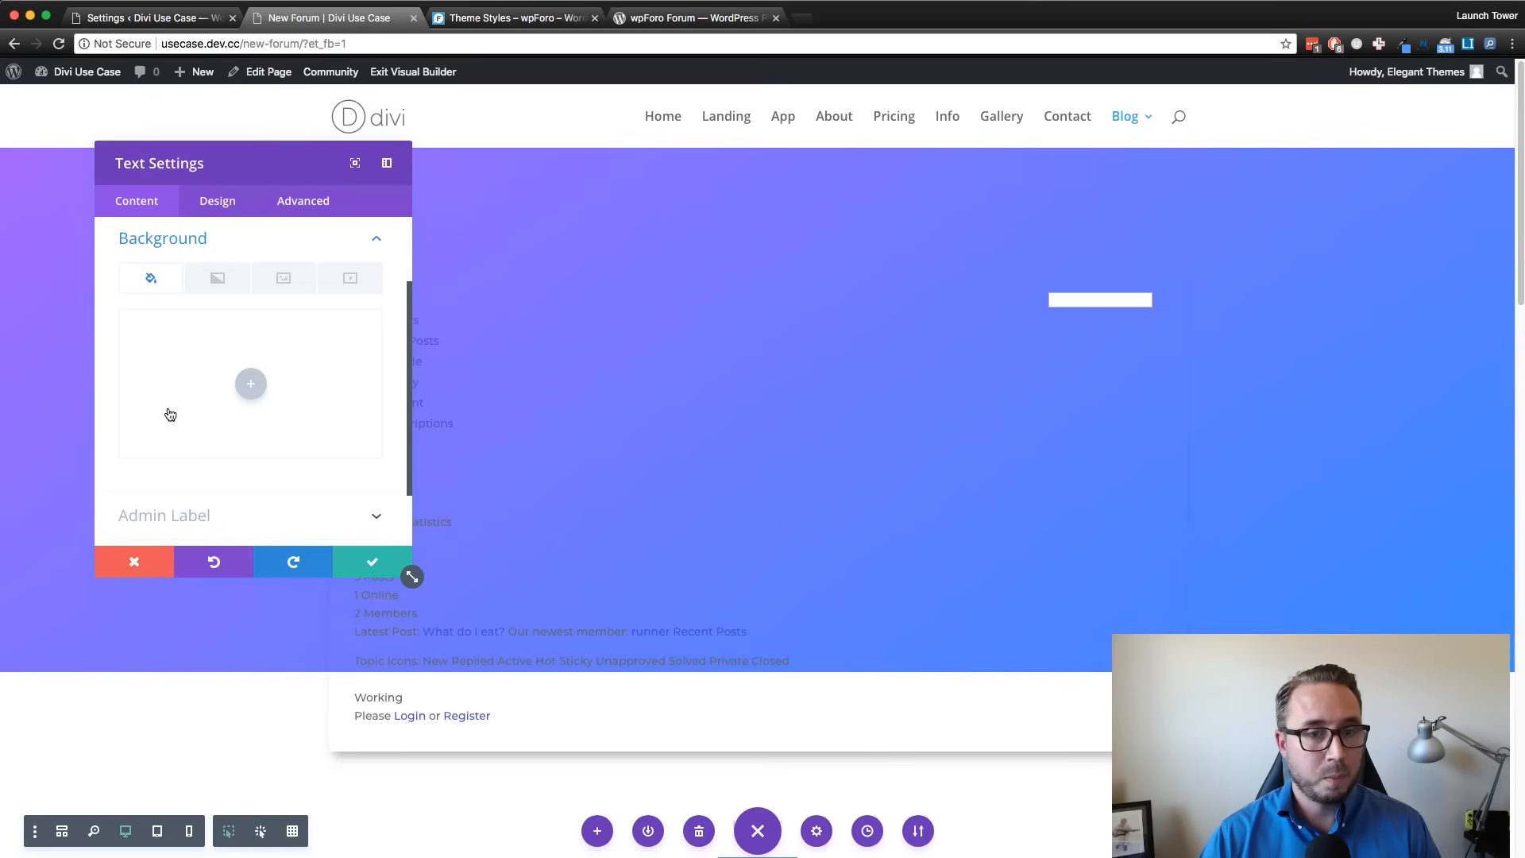
scroll(169, 413, "down", 1)
scroll(168, 413, "up", 2)
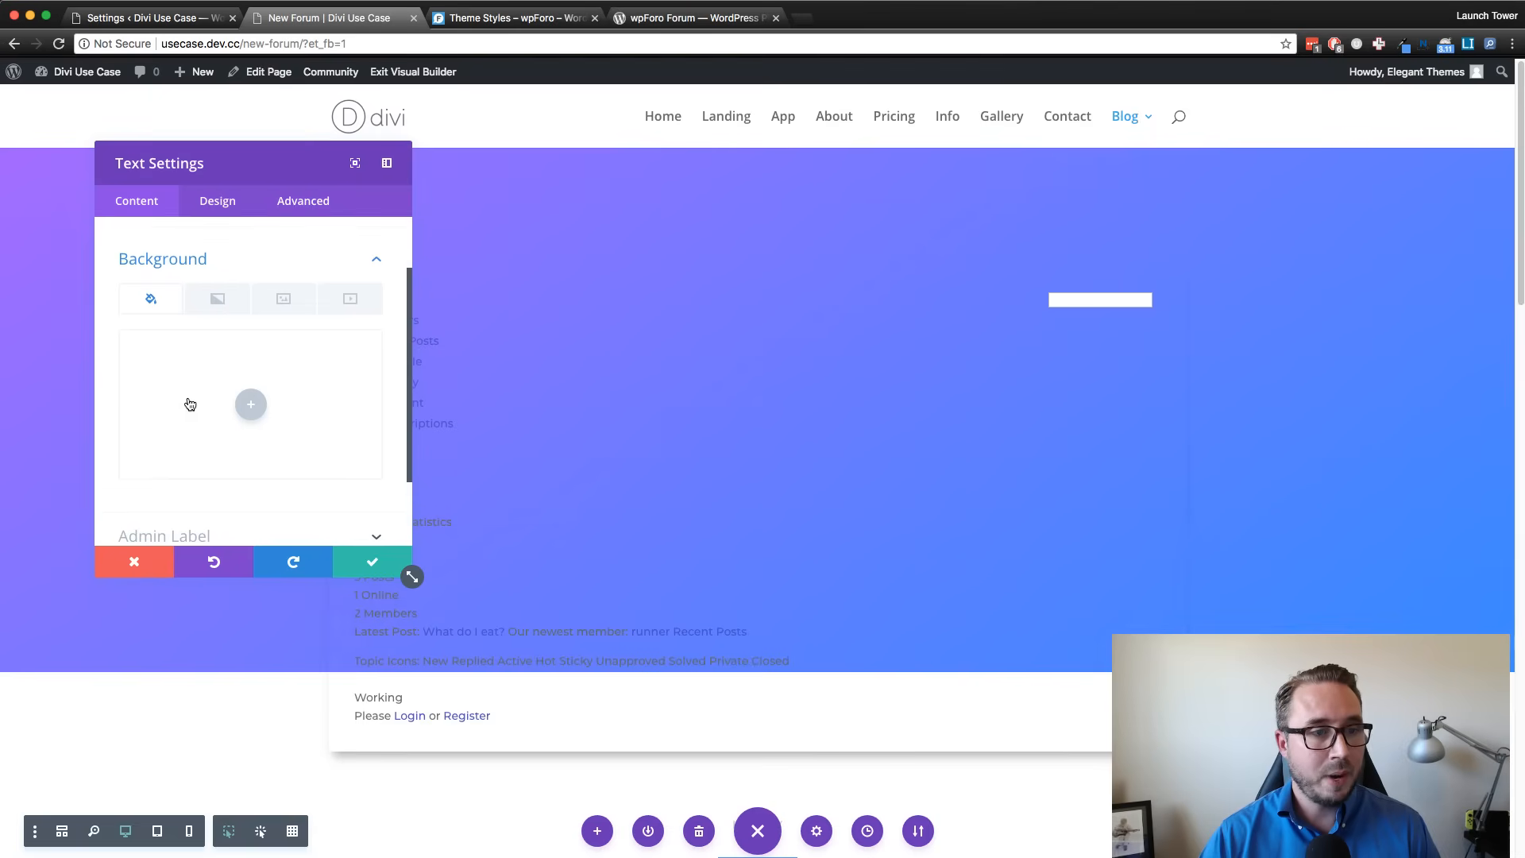
left_click(250, 404)
left_click(173, 483)
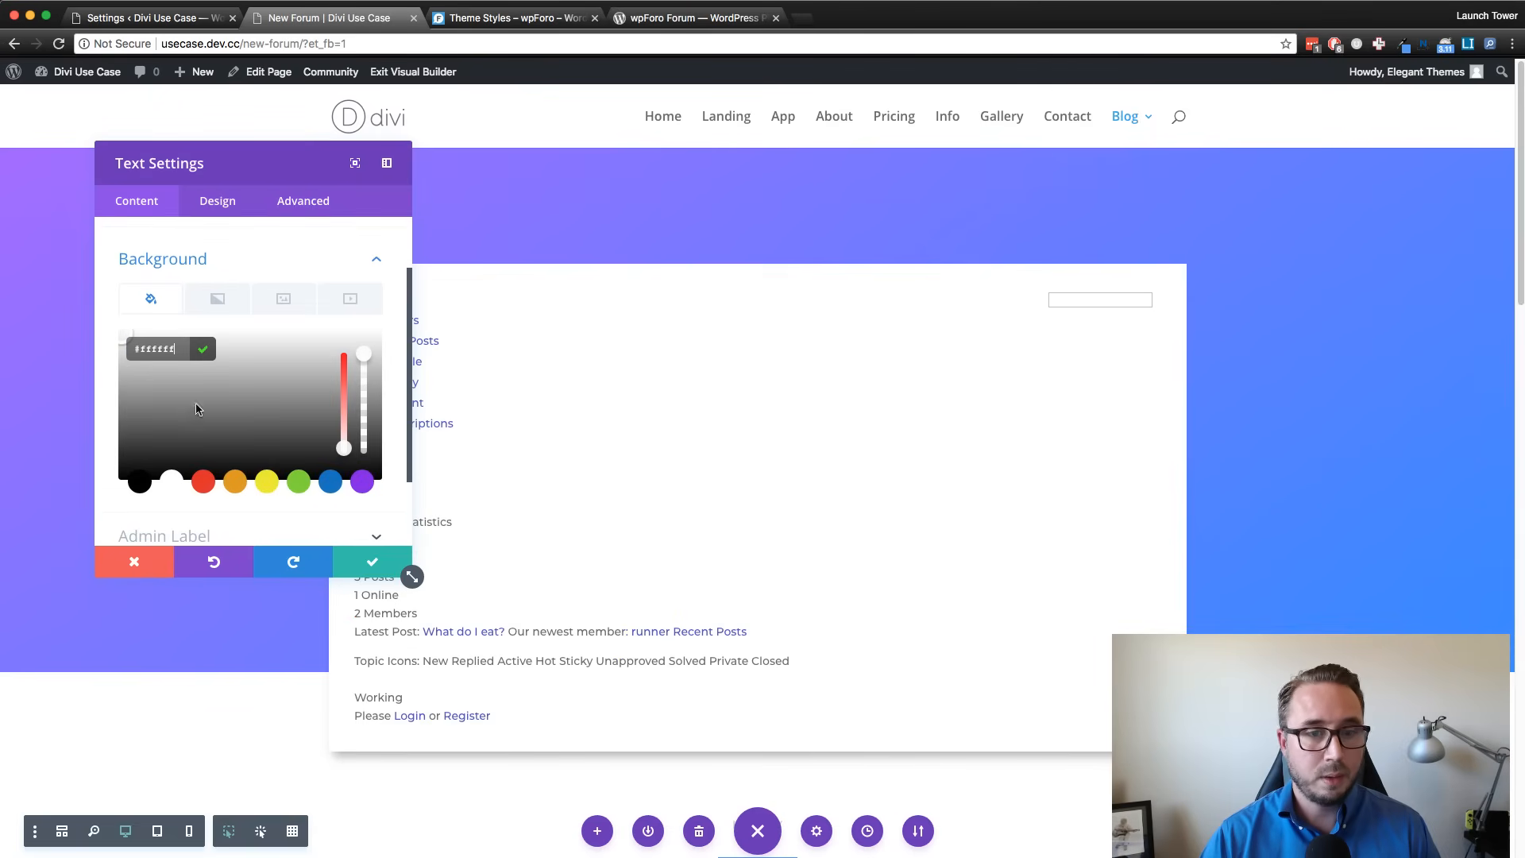
left_click(365, 559)
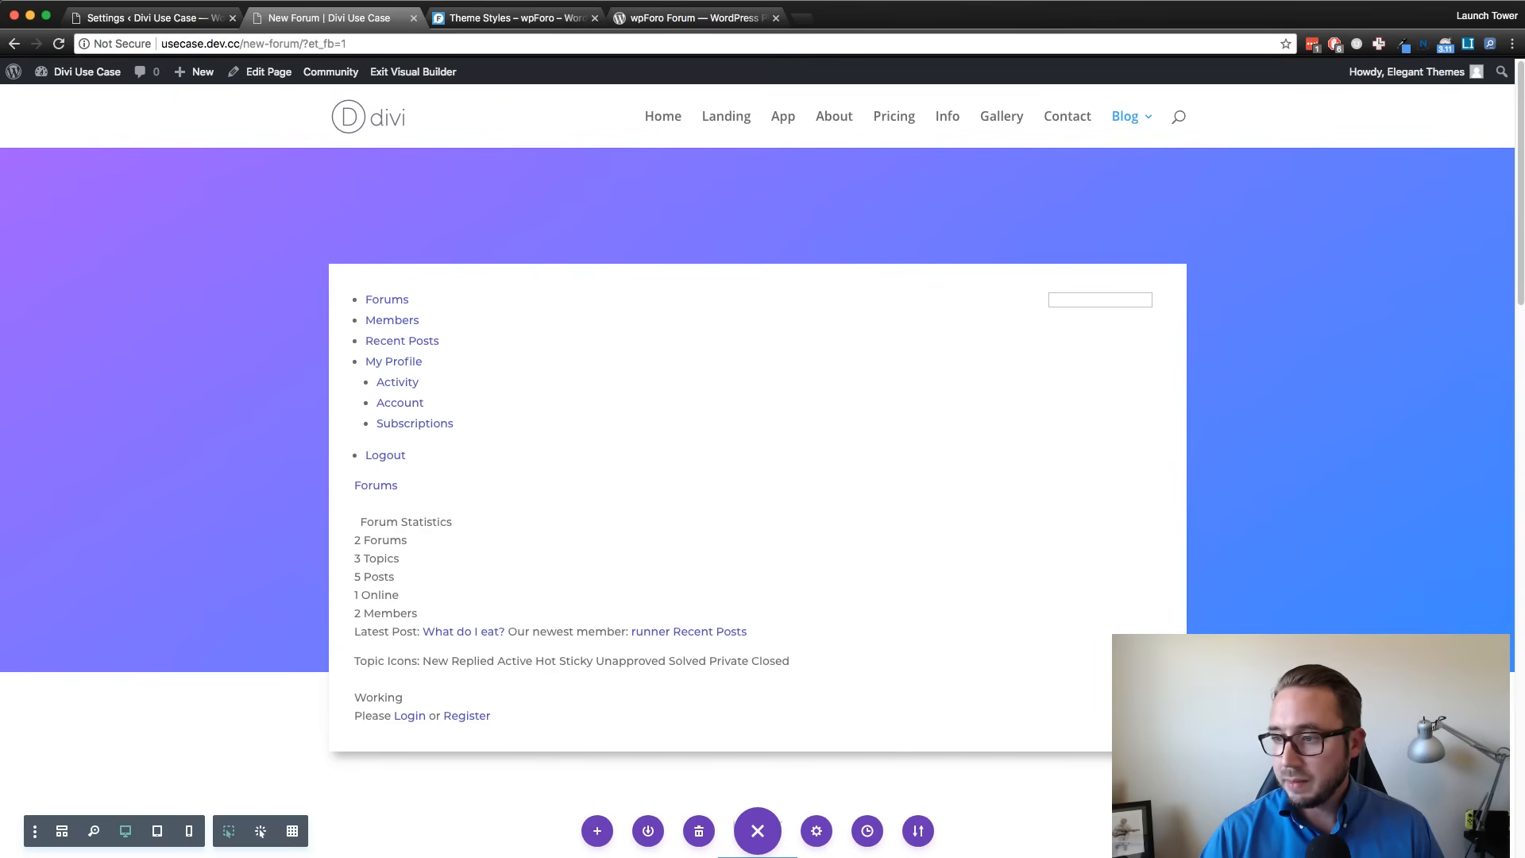
Open the box shadow options for the section that holds the forum Text module.
scroll(1041, 442, "down", 1)
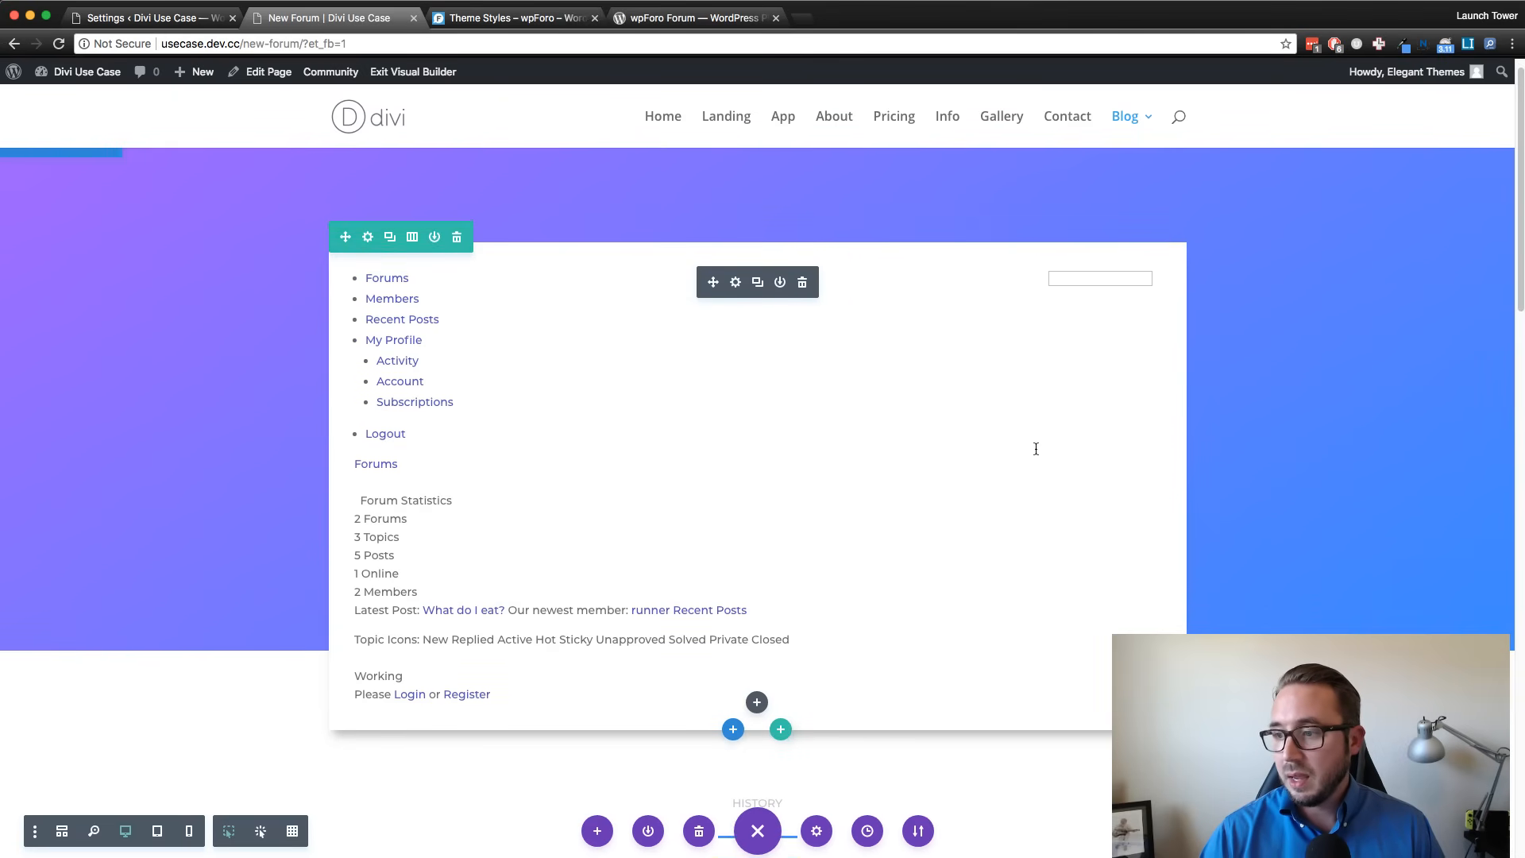
scroll(1035, 449, "down", 5)
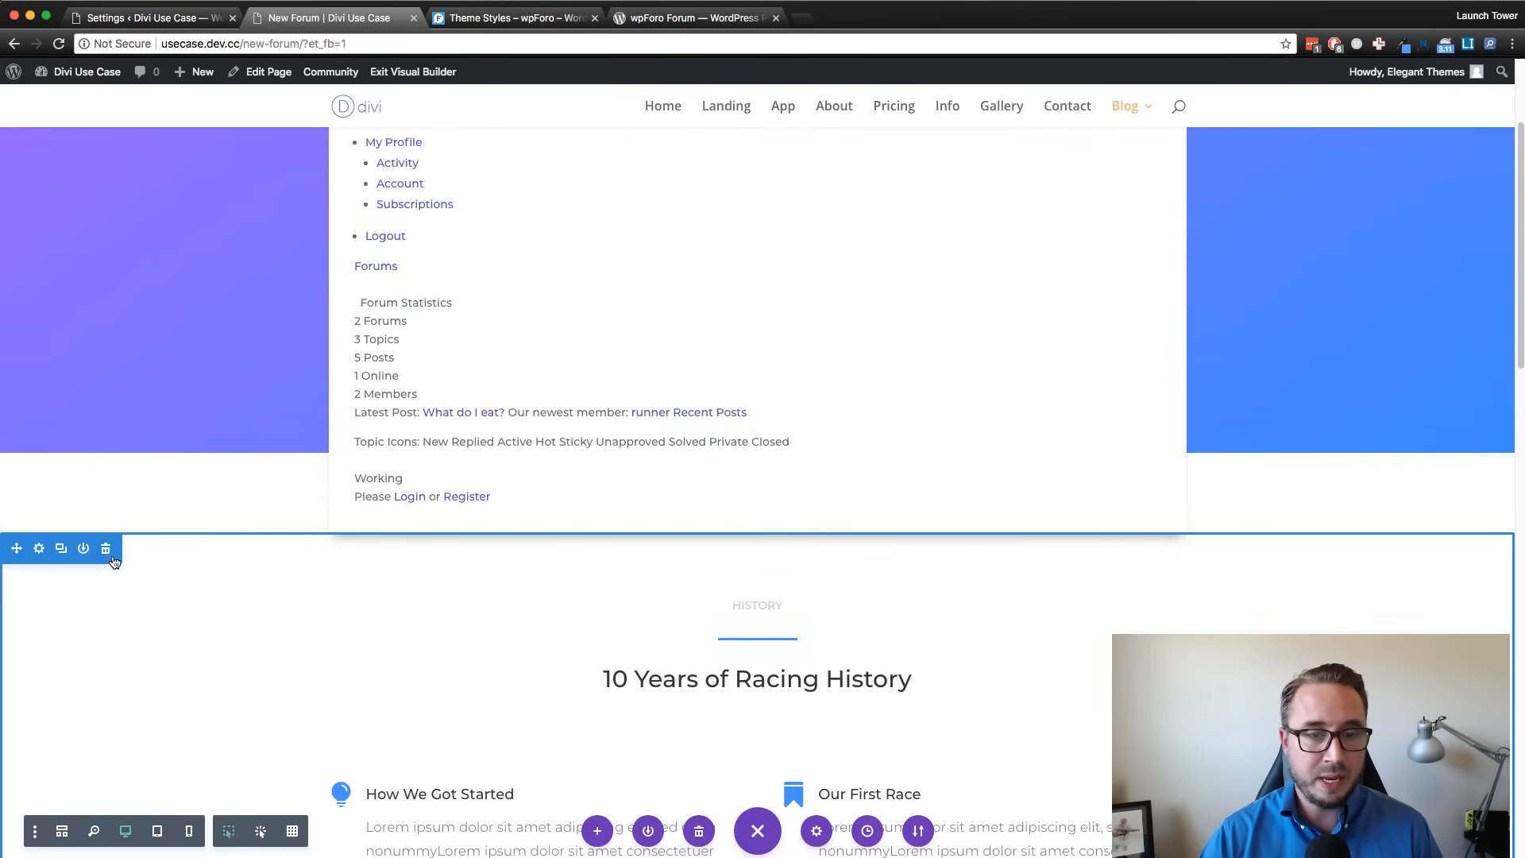
scroll(217, 463, "up", 5)
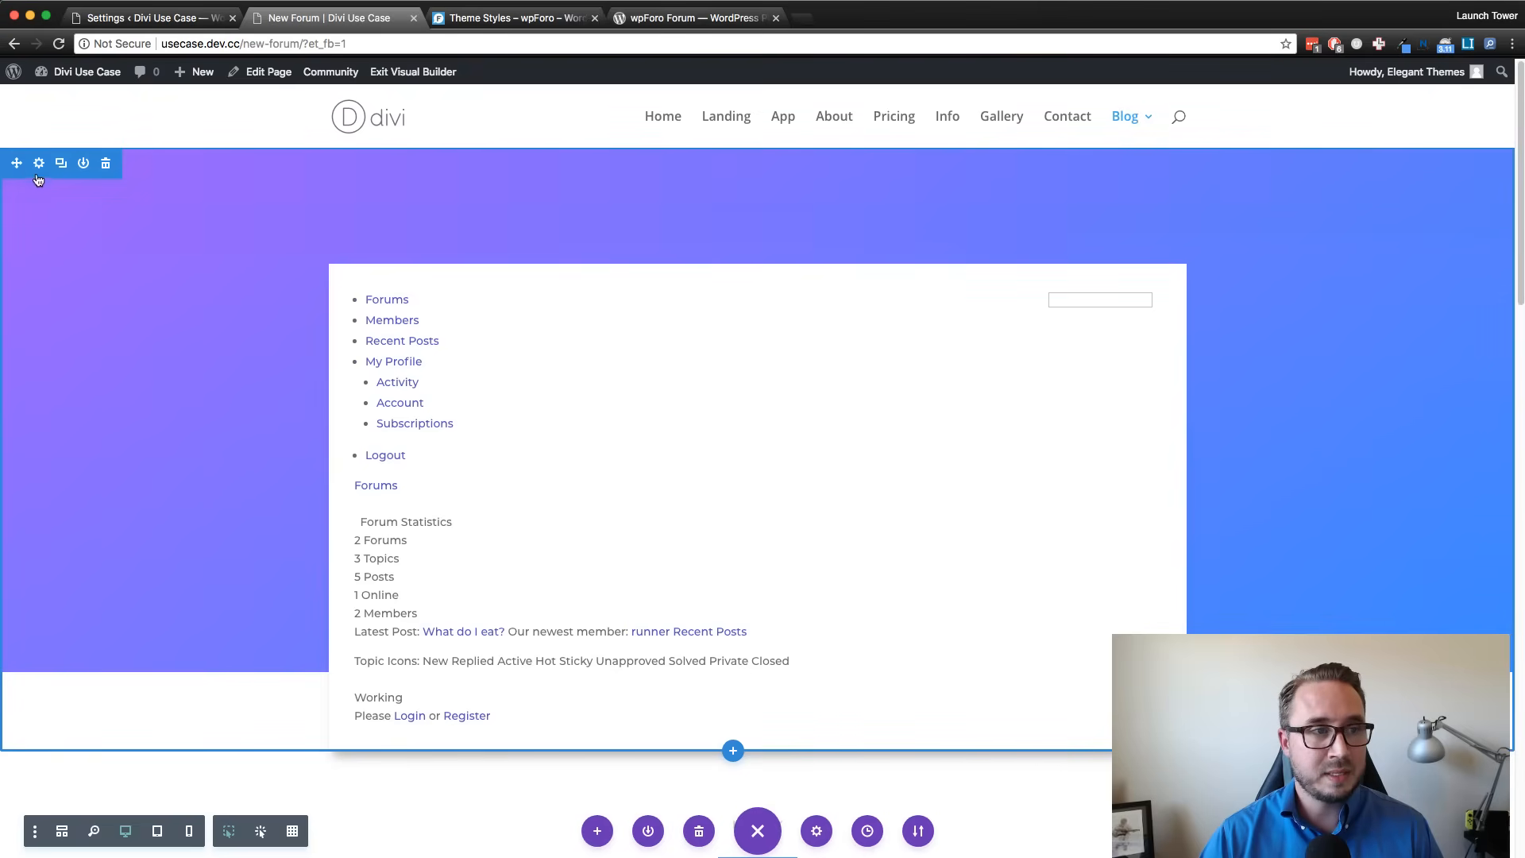
left_click(39, 164)
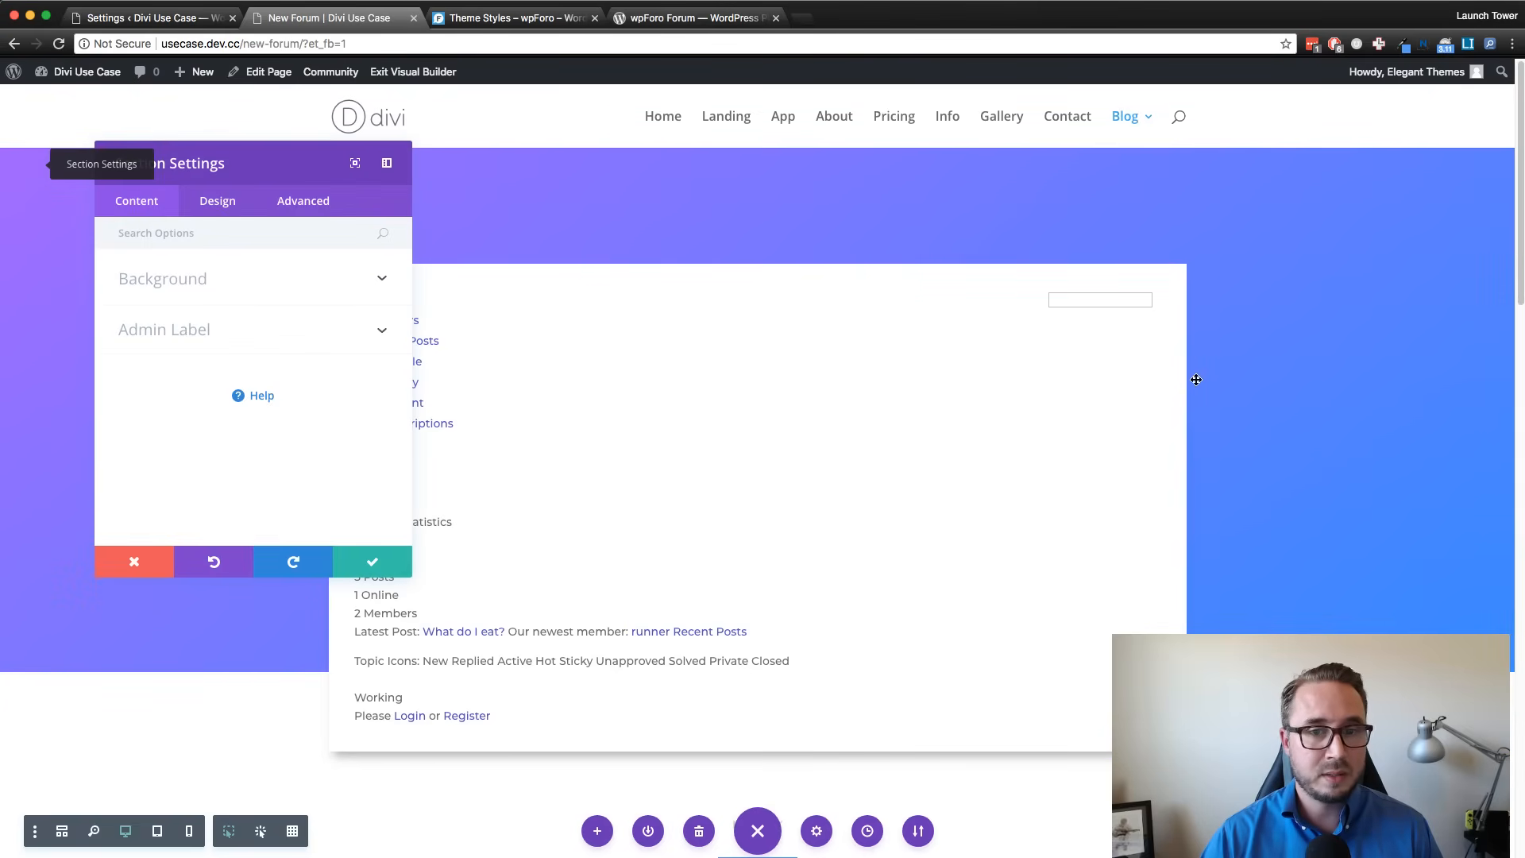
left_click(220, 205)
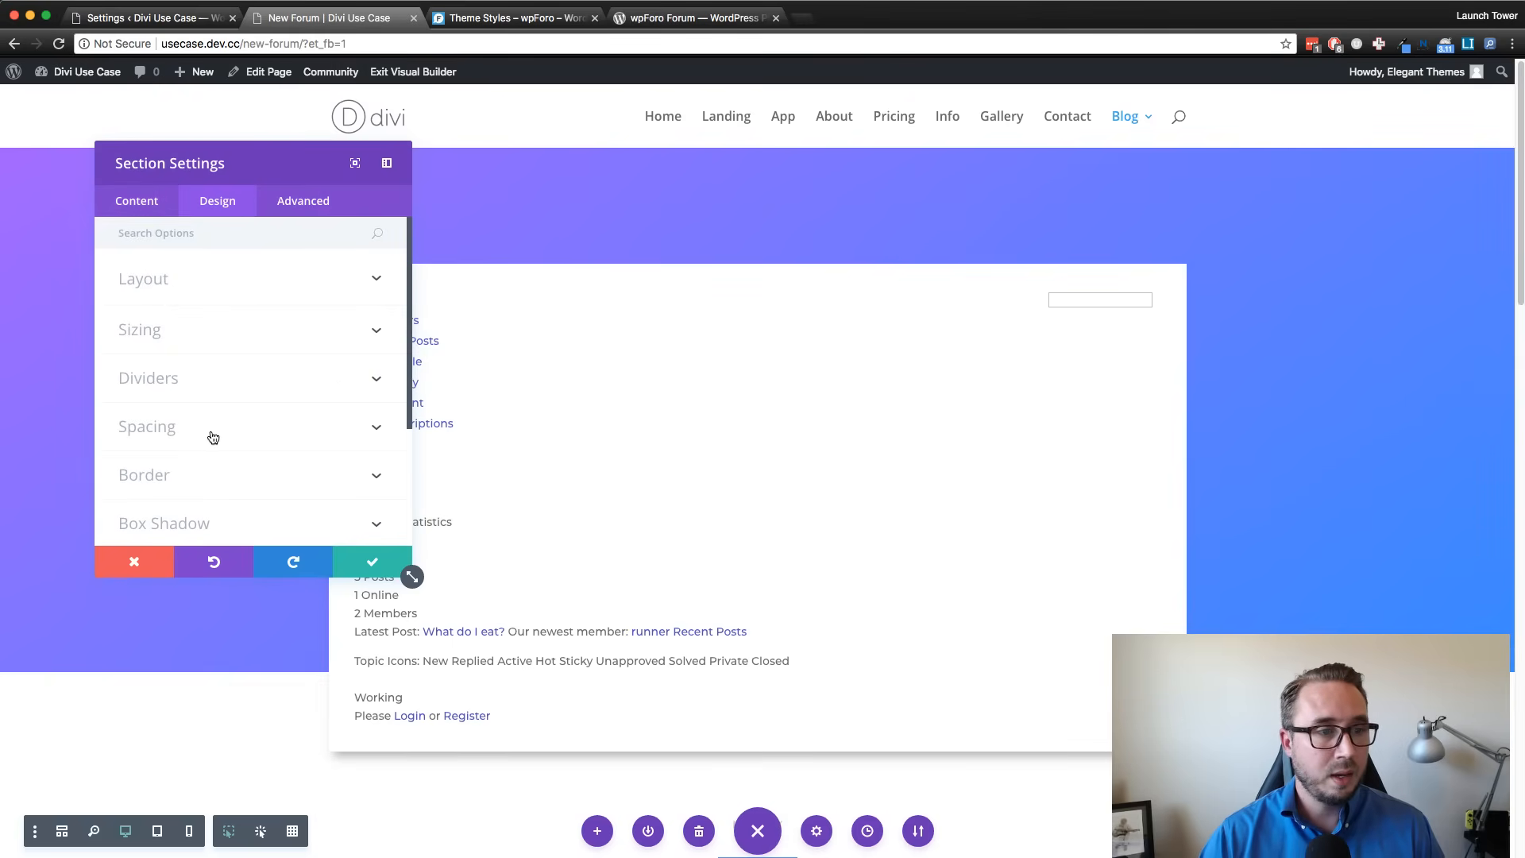
scroll(204, 468, "down", 1)
left_click(205, 488)
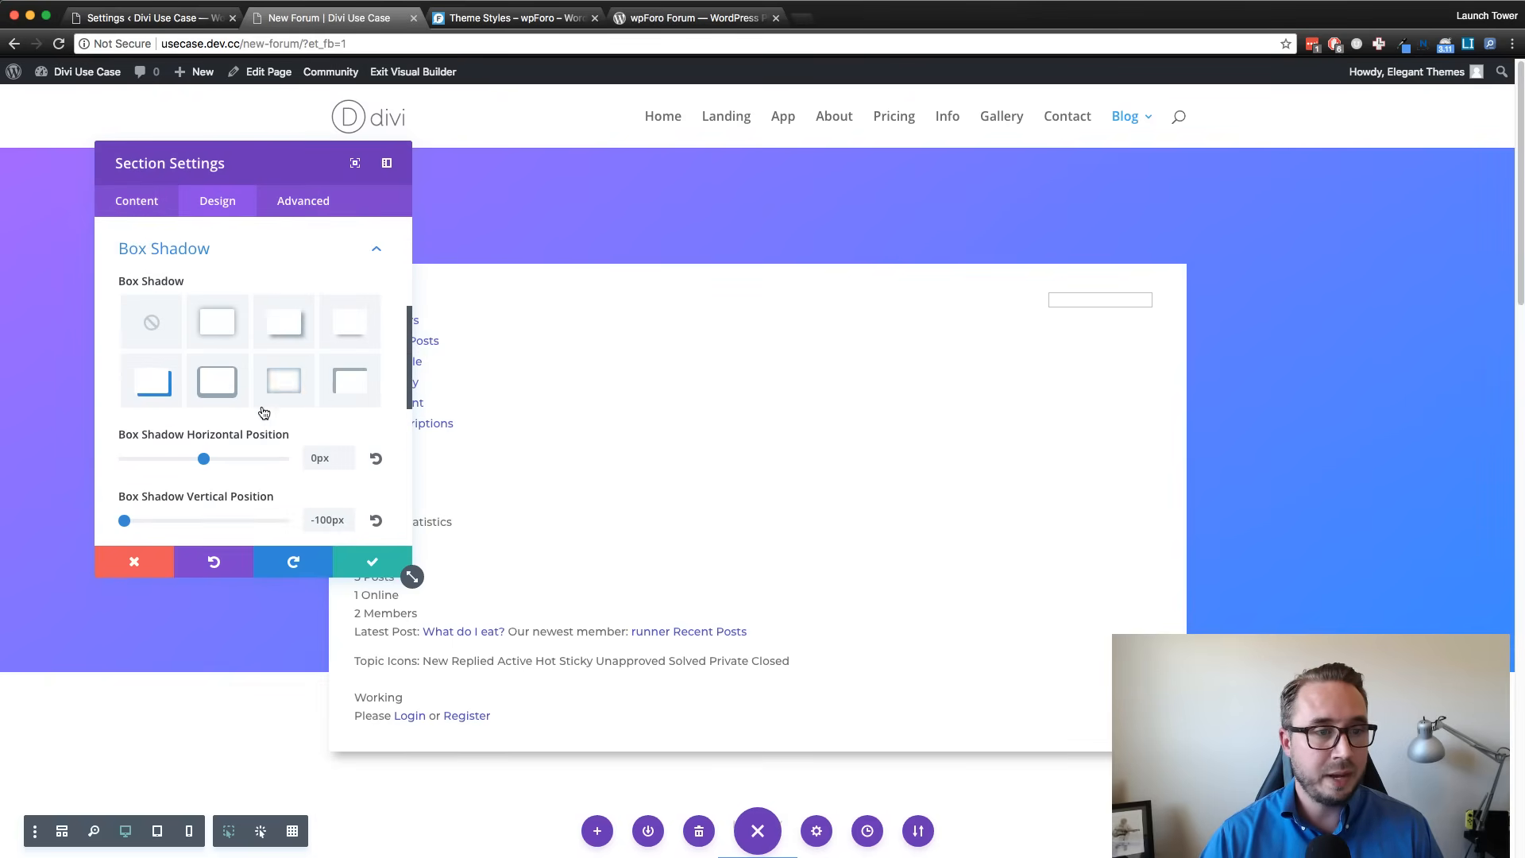
Try a box shadow vertical position of 44px on the section and reset that value to its default.
scroll(313, 397, "down", 2)
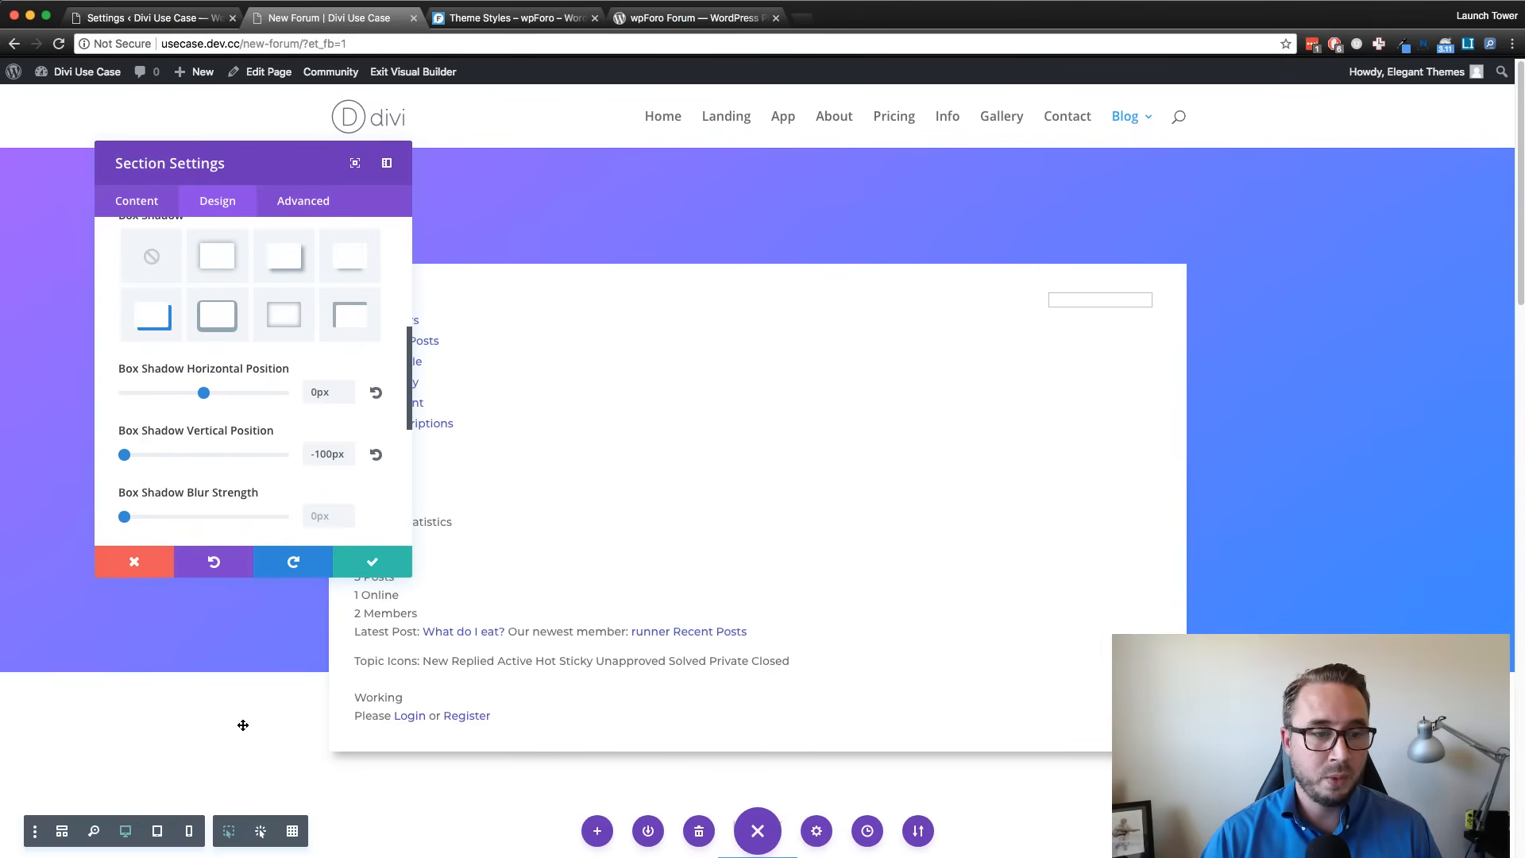
scroll(256, 395, "up", 2)
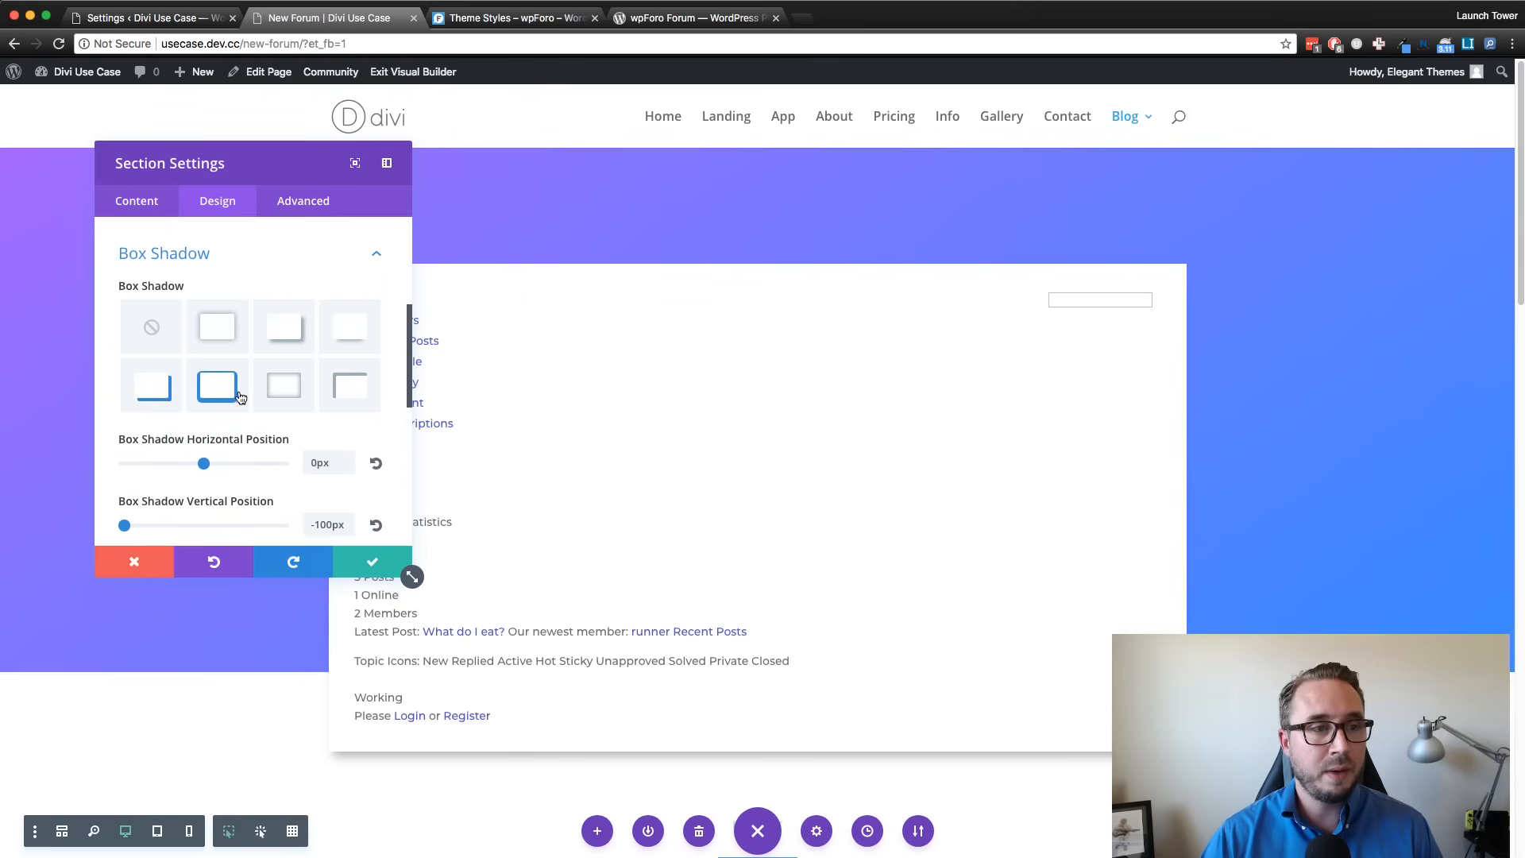
scroll(268, 274, "down", 1)
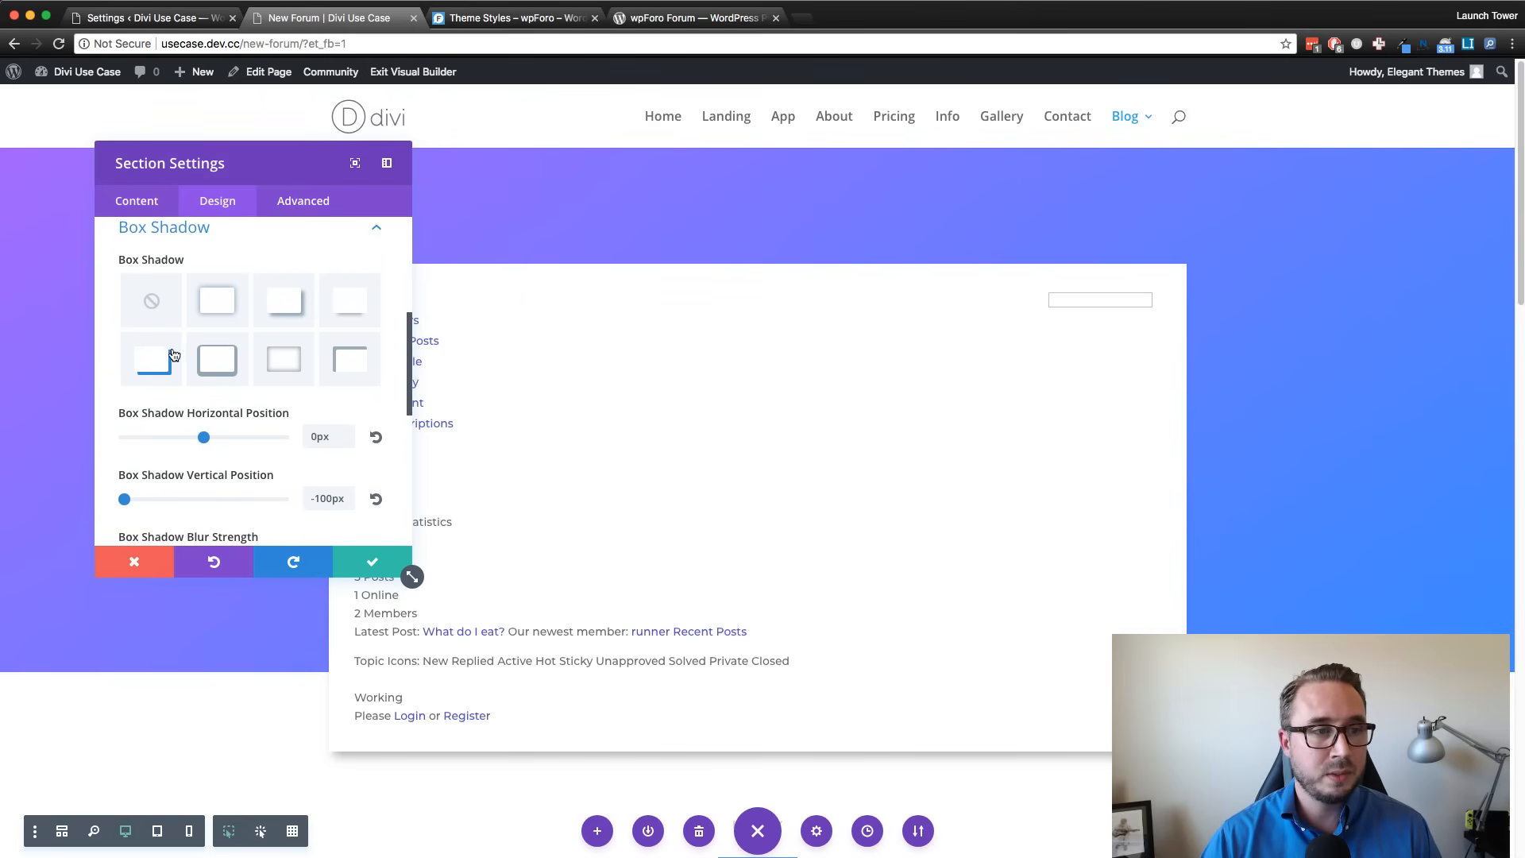
scroll(178, 361, "down", 2)
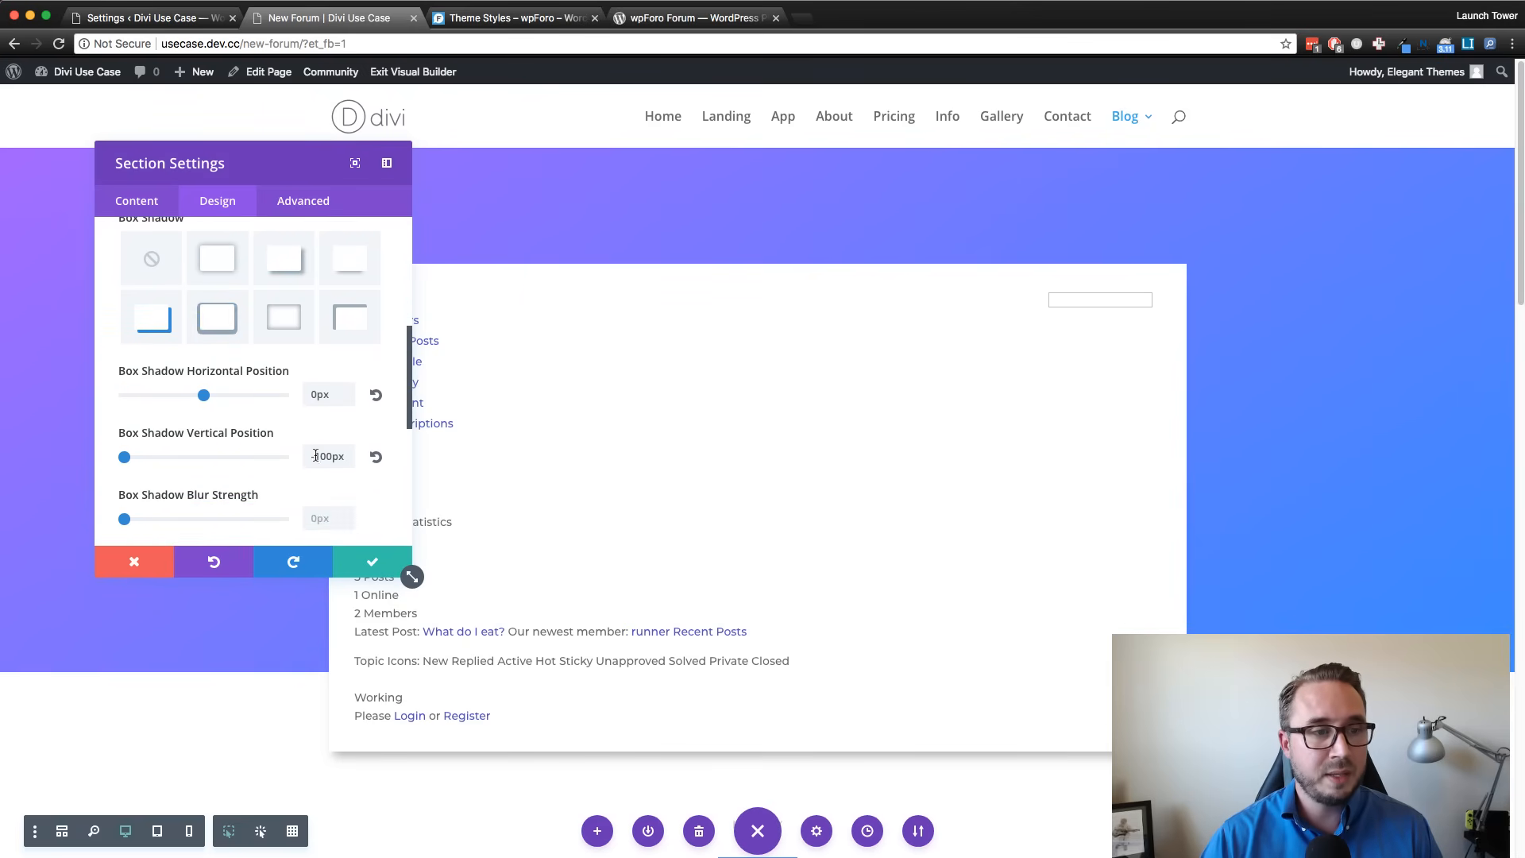
left_click_drag(124, 459, 251, 458)
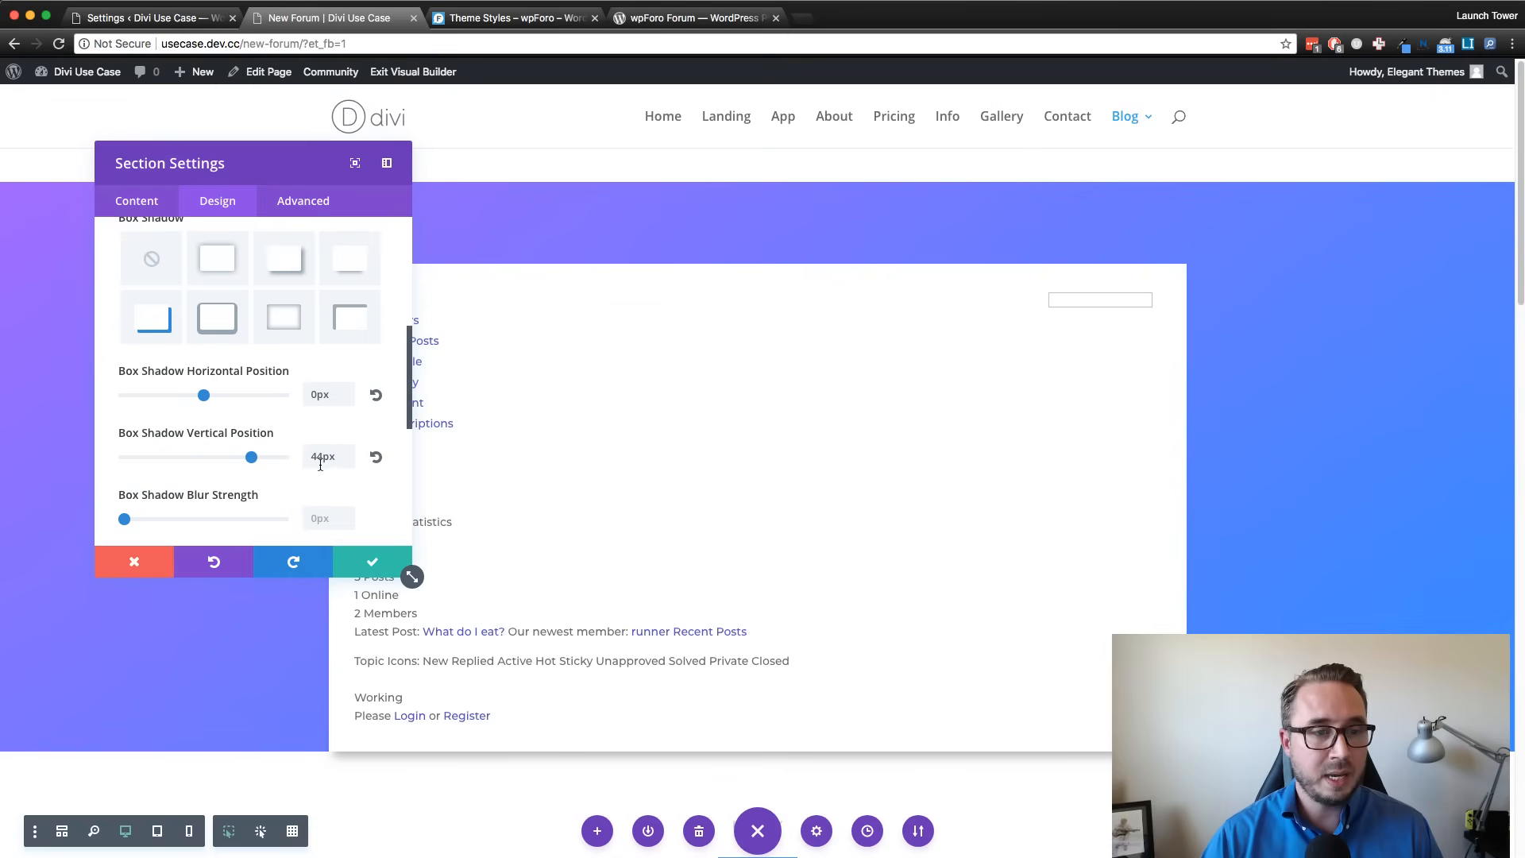
left_click(376, 459)
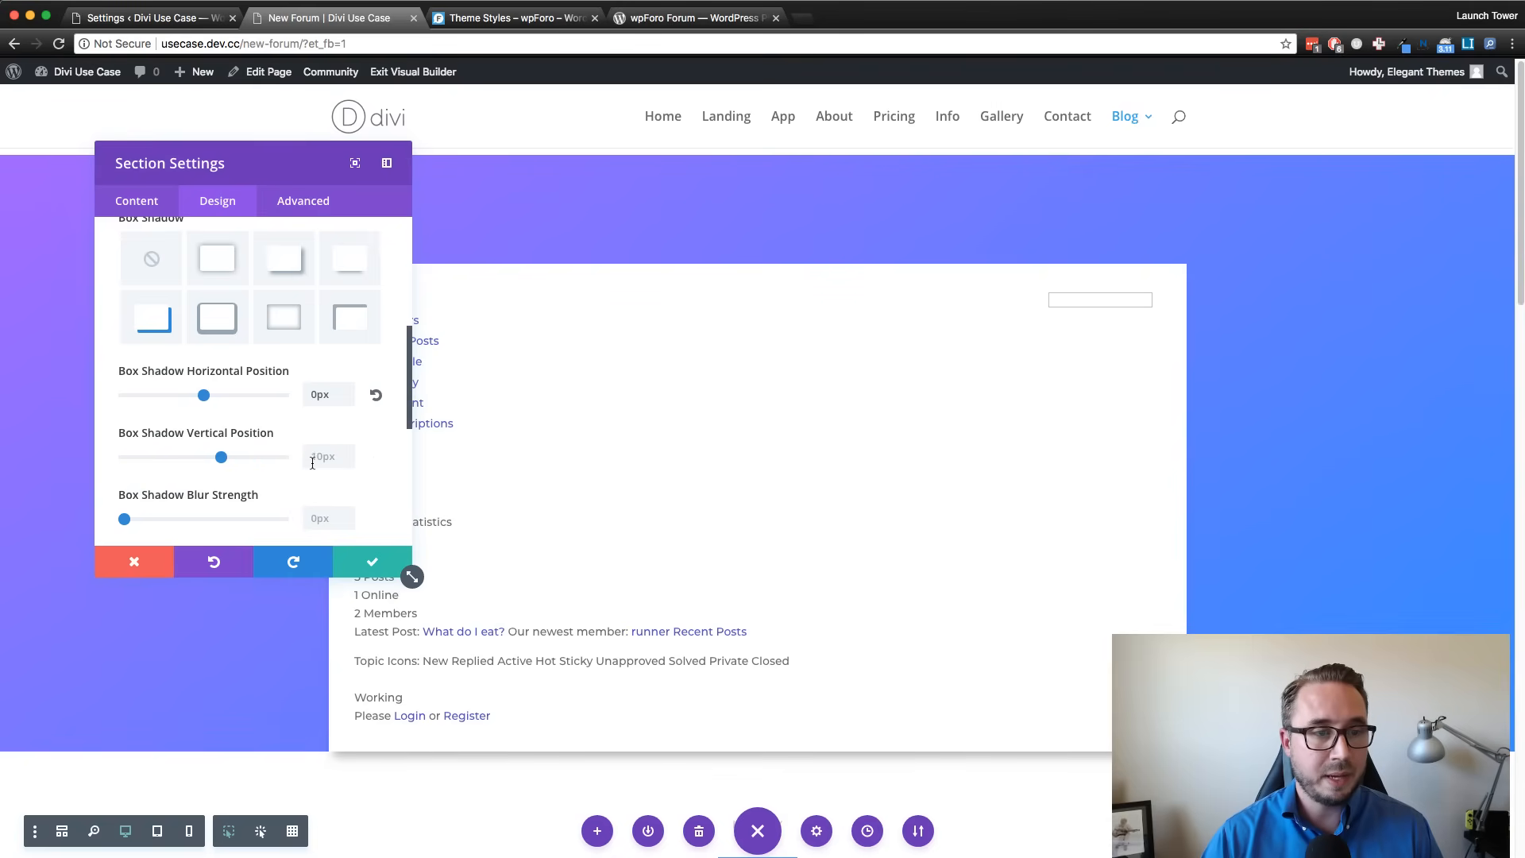
Remove the section's box shadow by choosing the no-shadow preset and save the section settings.
scroll(295, 469, "down", 3)
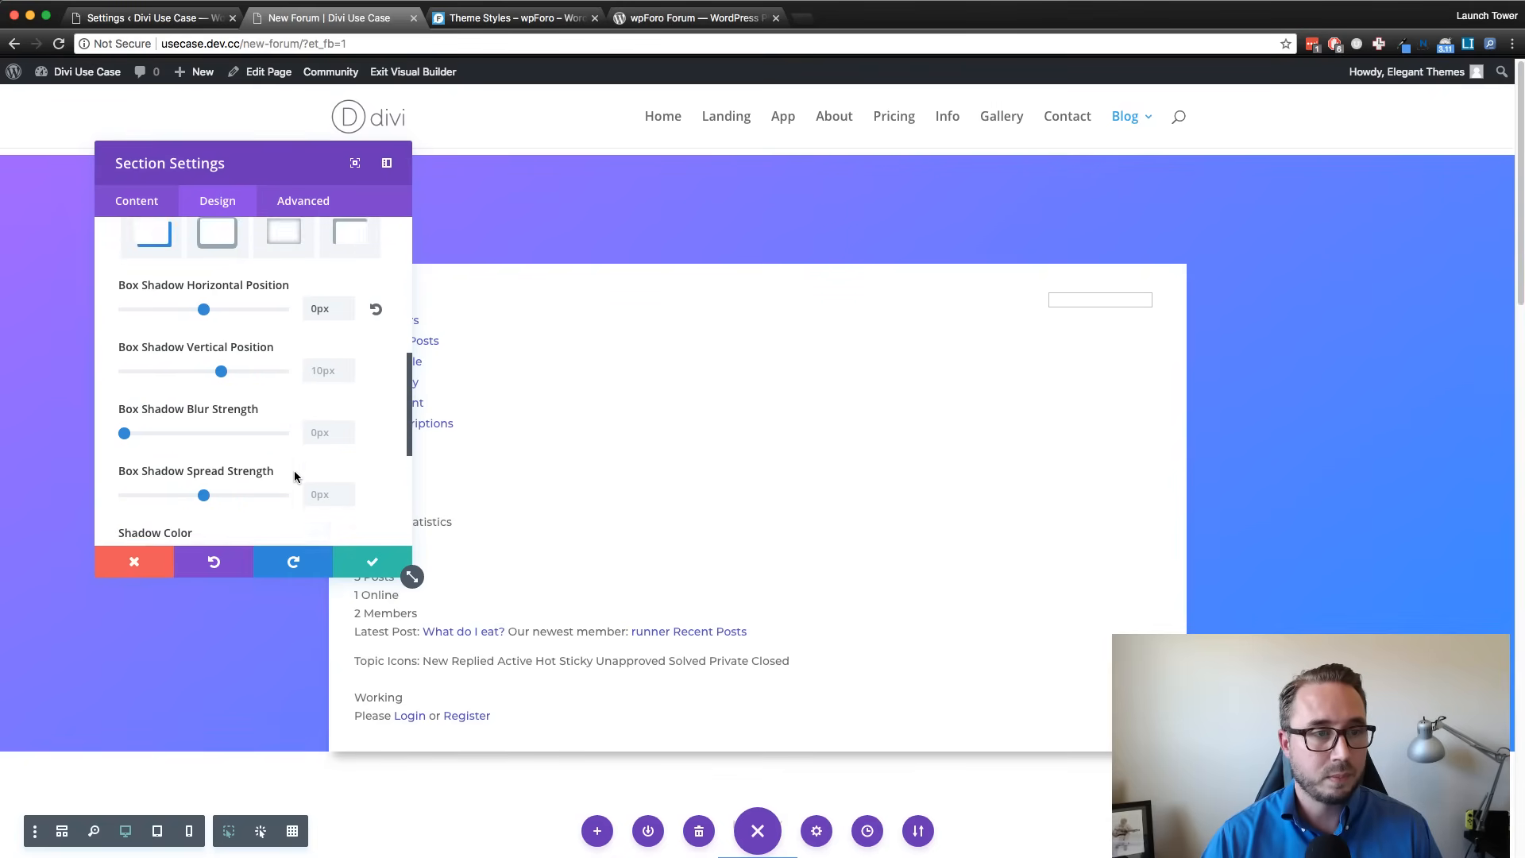
scroll(193, 310, "up", 4)
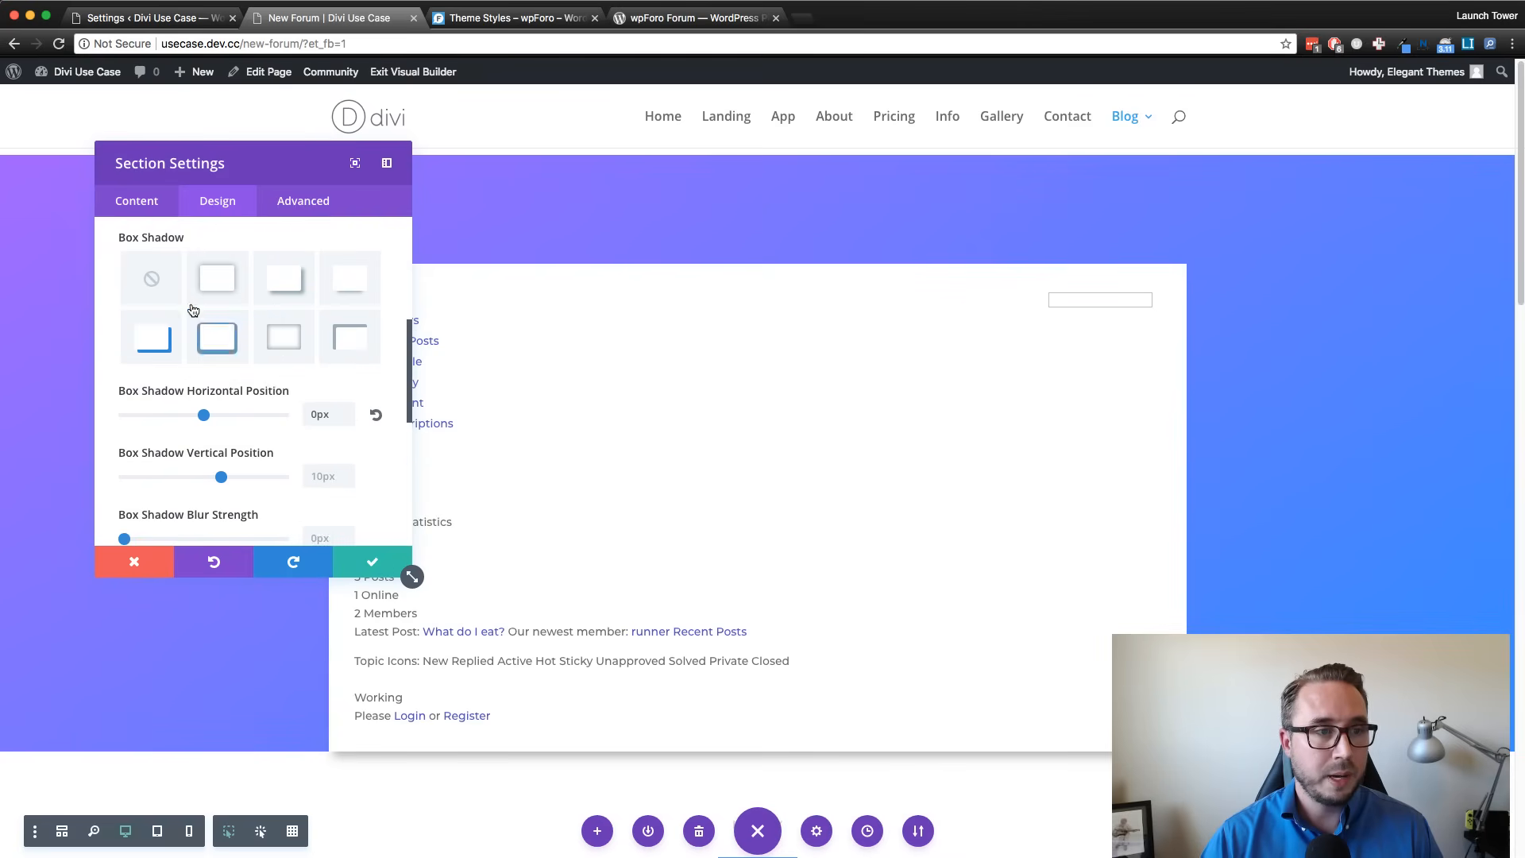
left_click(151, 279)
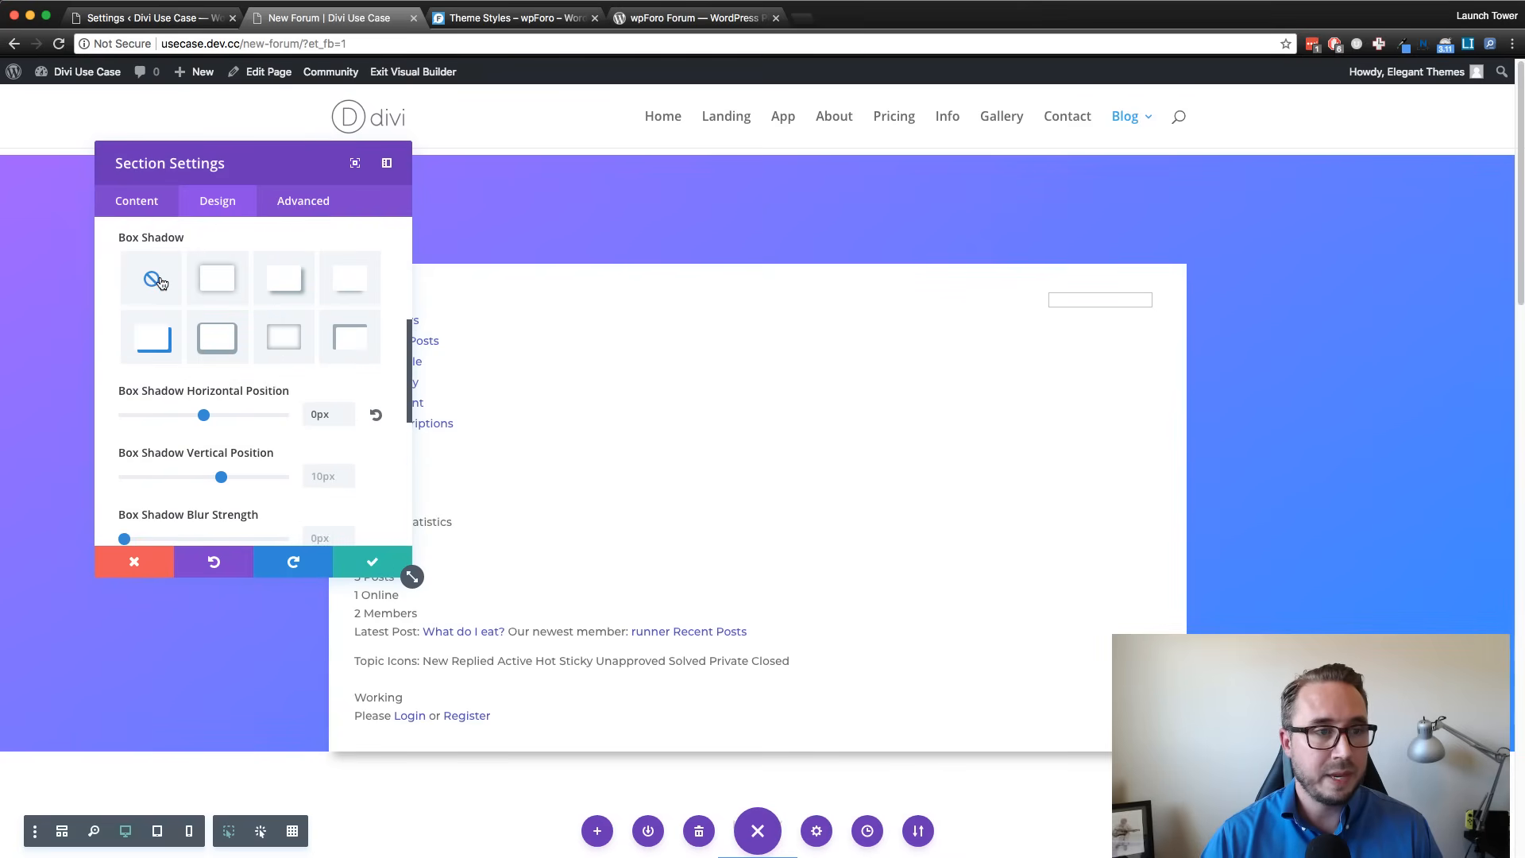
left_click(375, 564)
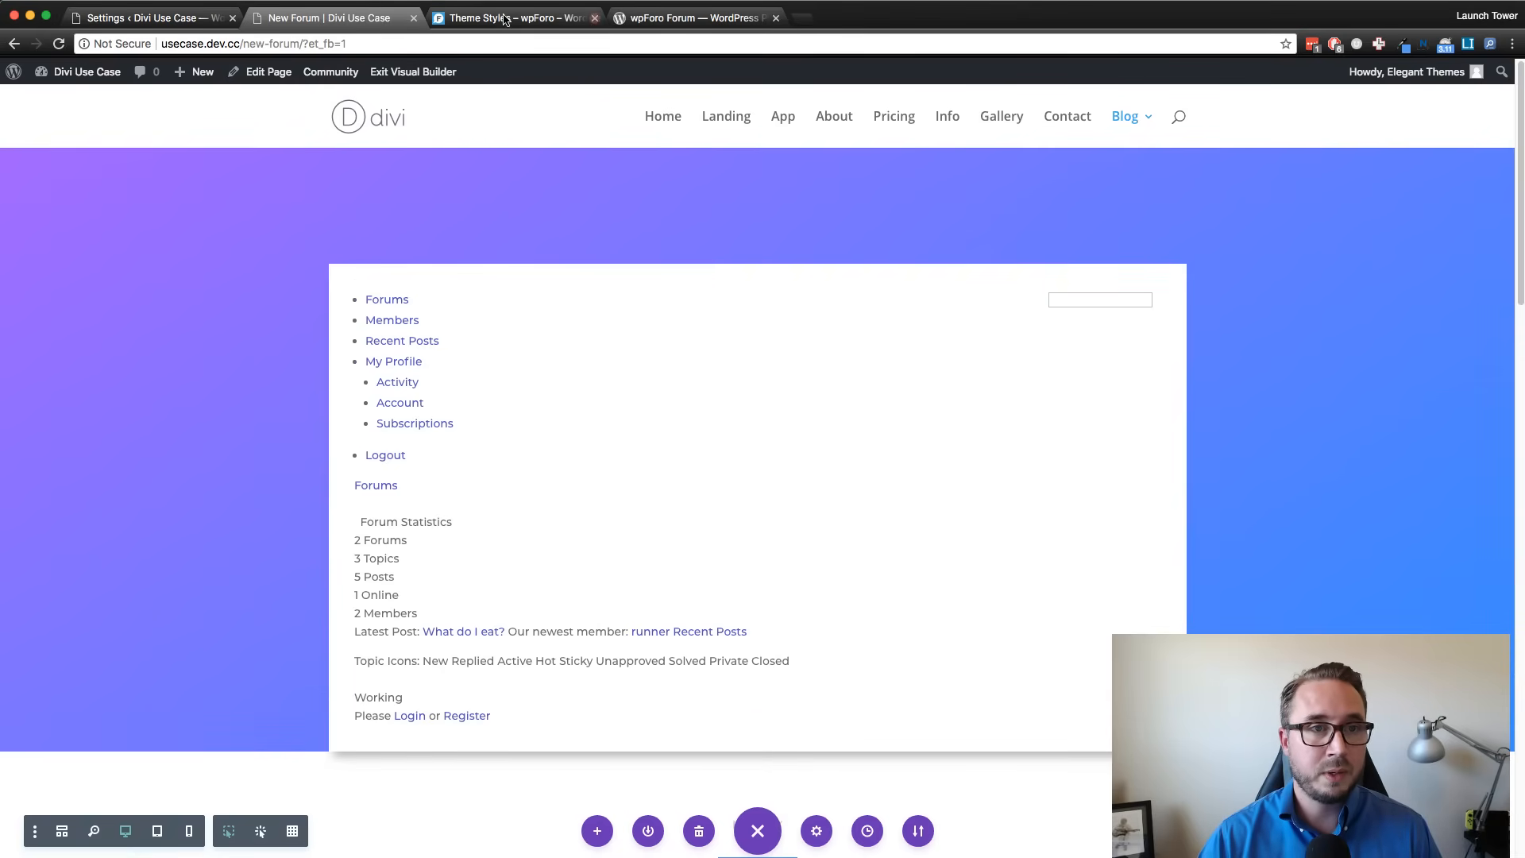
Open the New Forum page outside the Visual Builder in a new tab to view the styled forum.
right_click(426, 73)
left_click(485, 81)
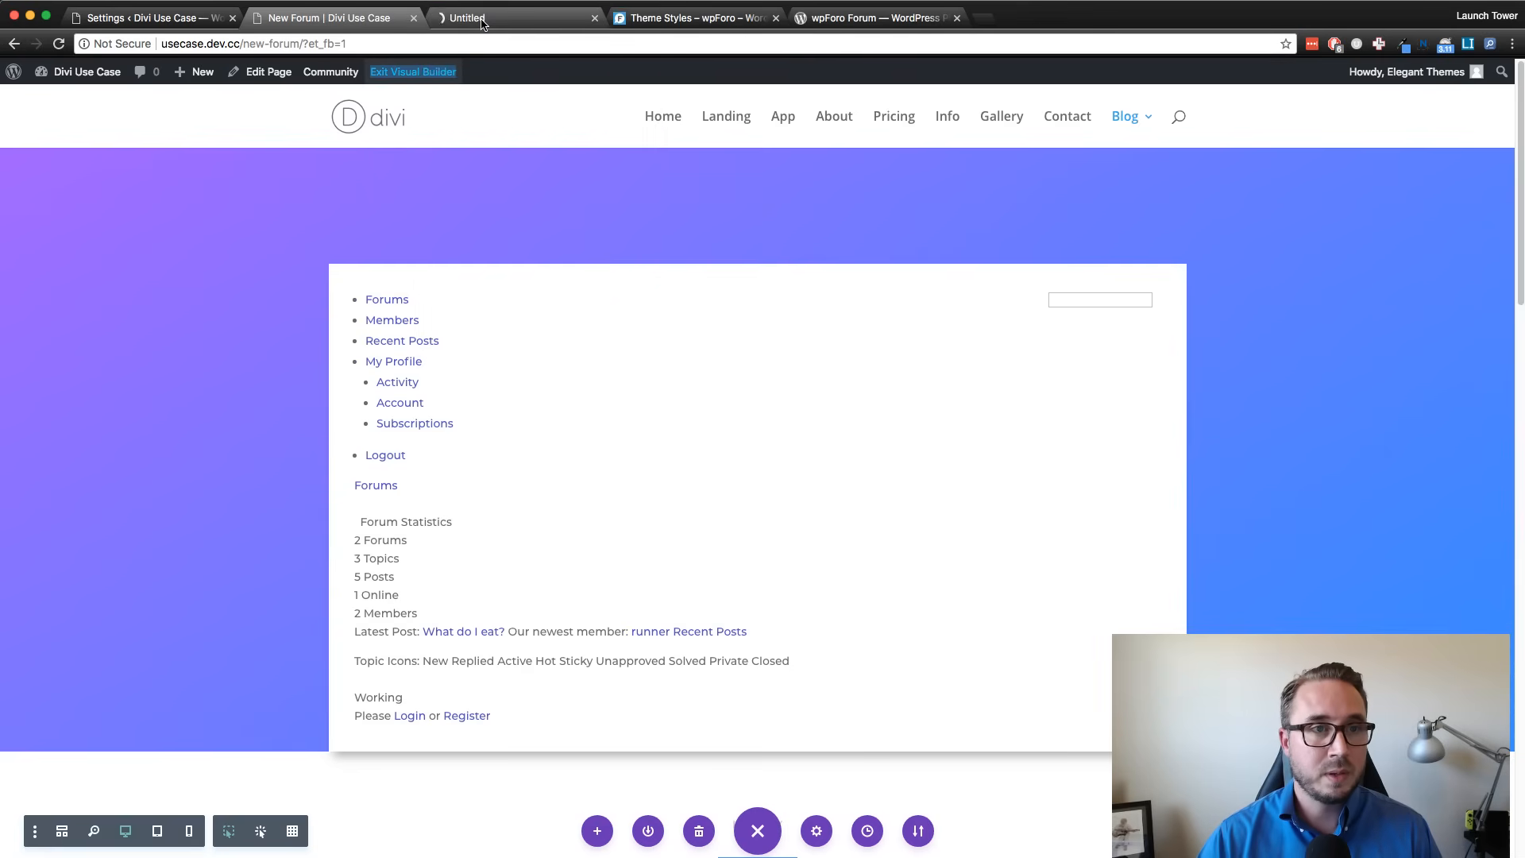
key("ctrl+Tab")
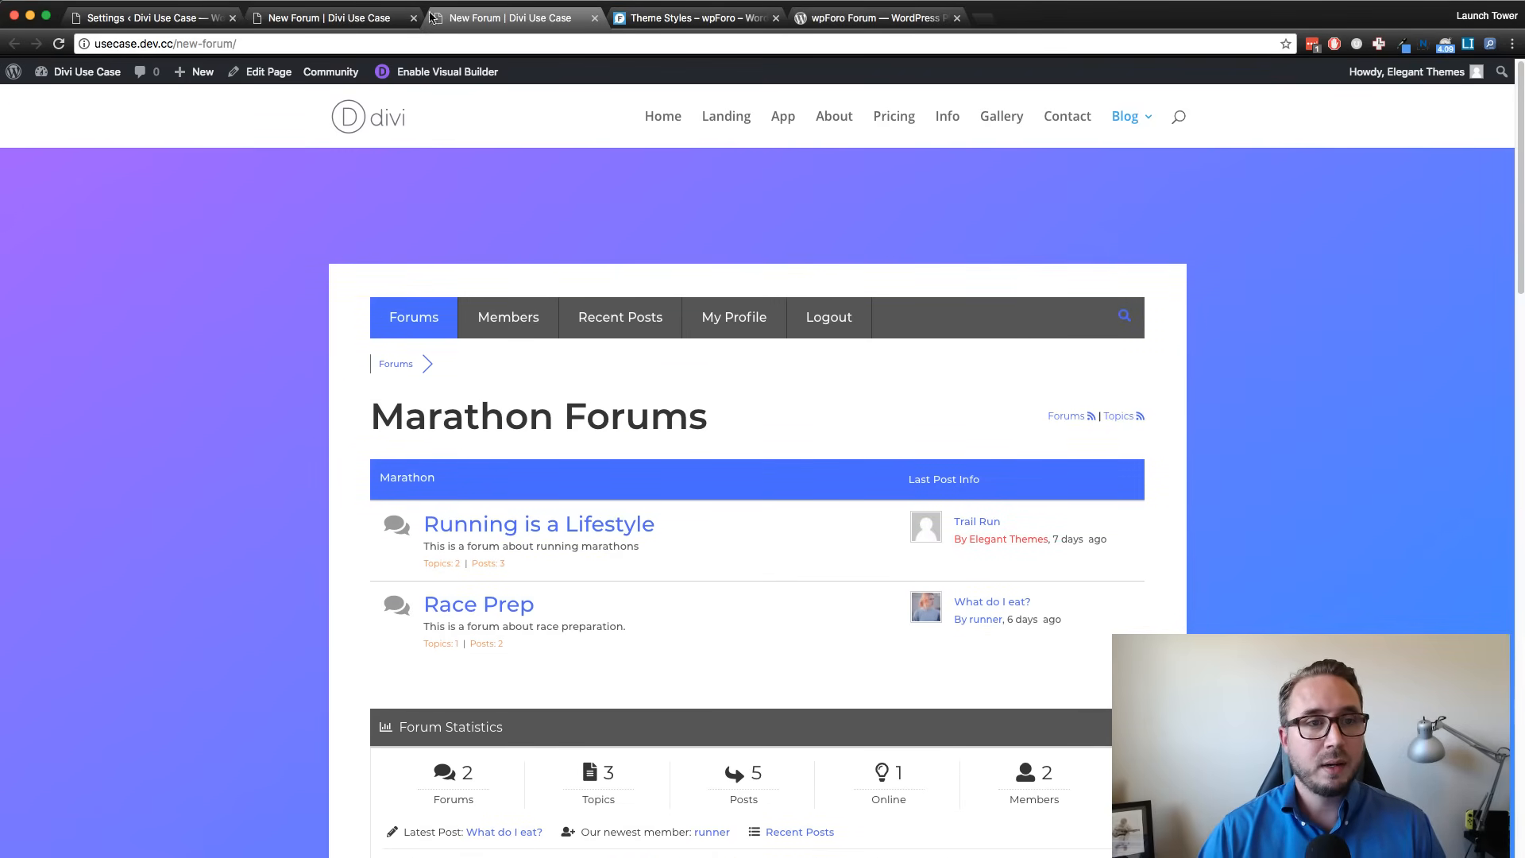
left_click(363, 19)
left_click(504, 28)
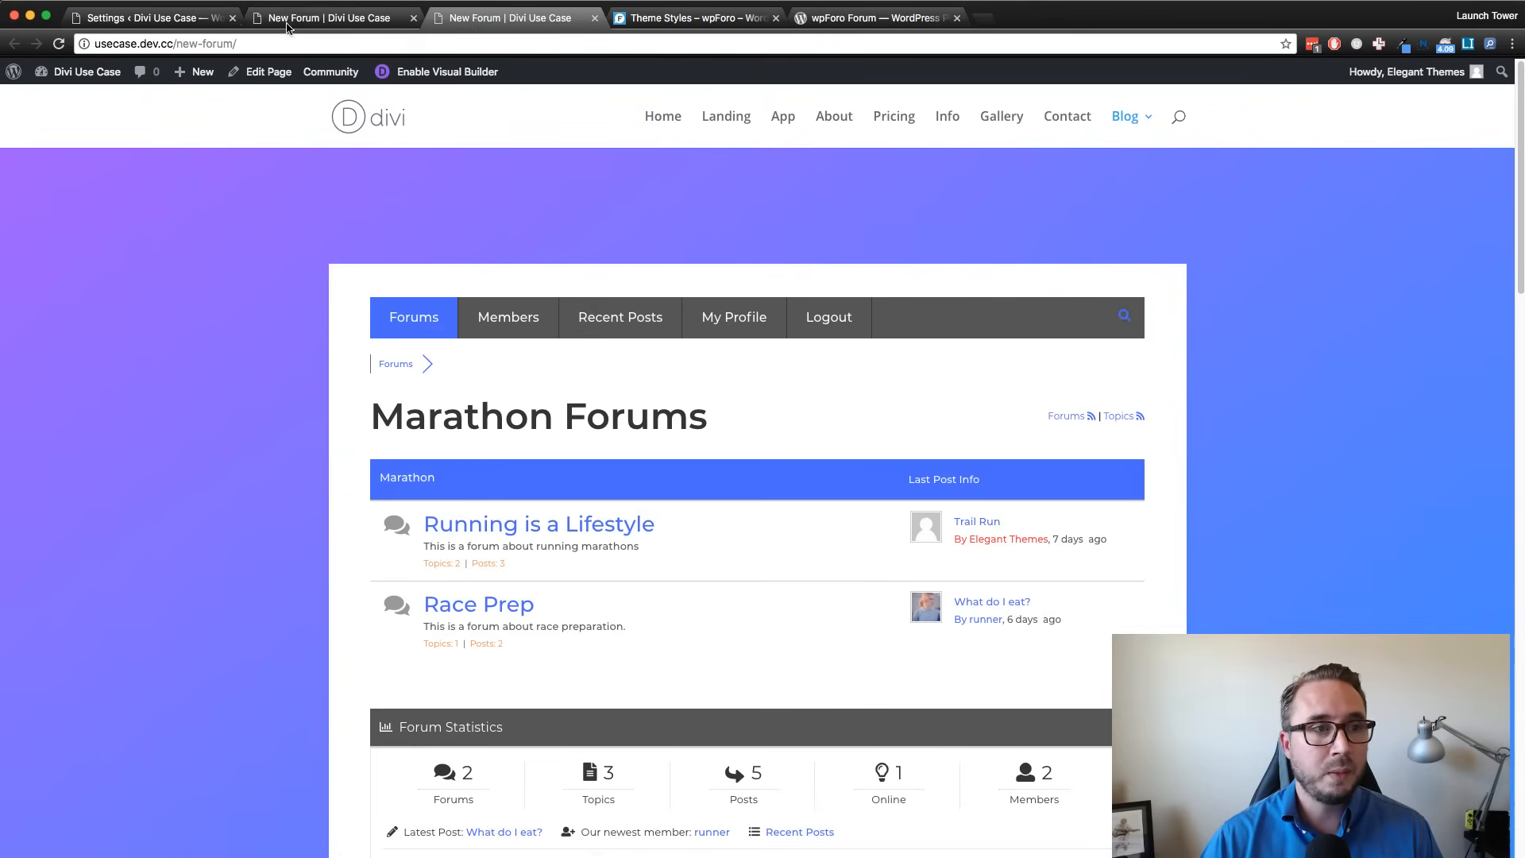
key("super+1")
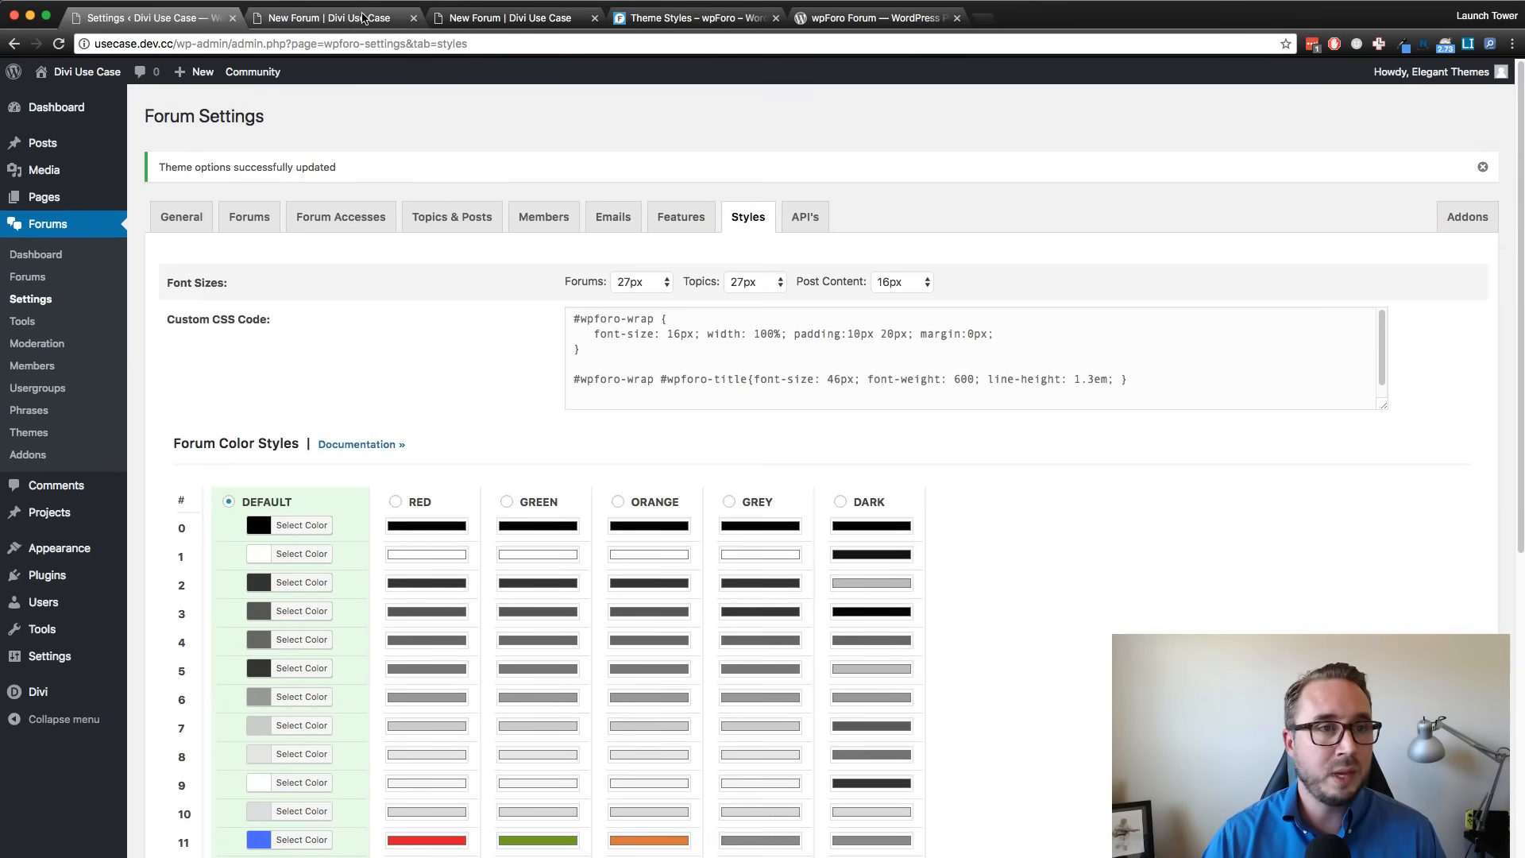
left_click(362, 17)
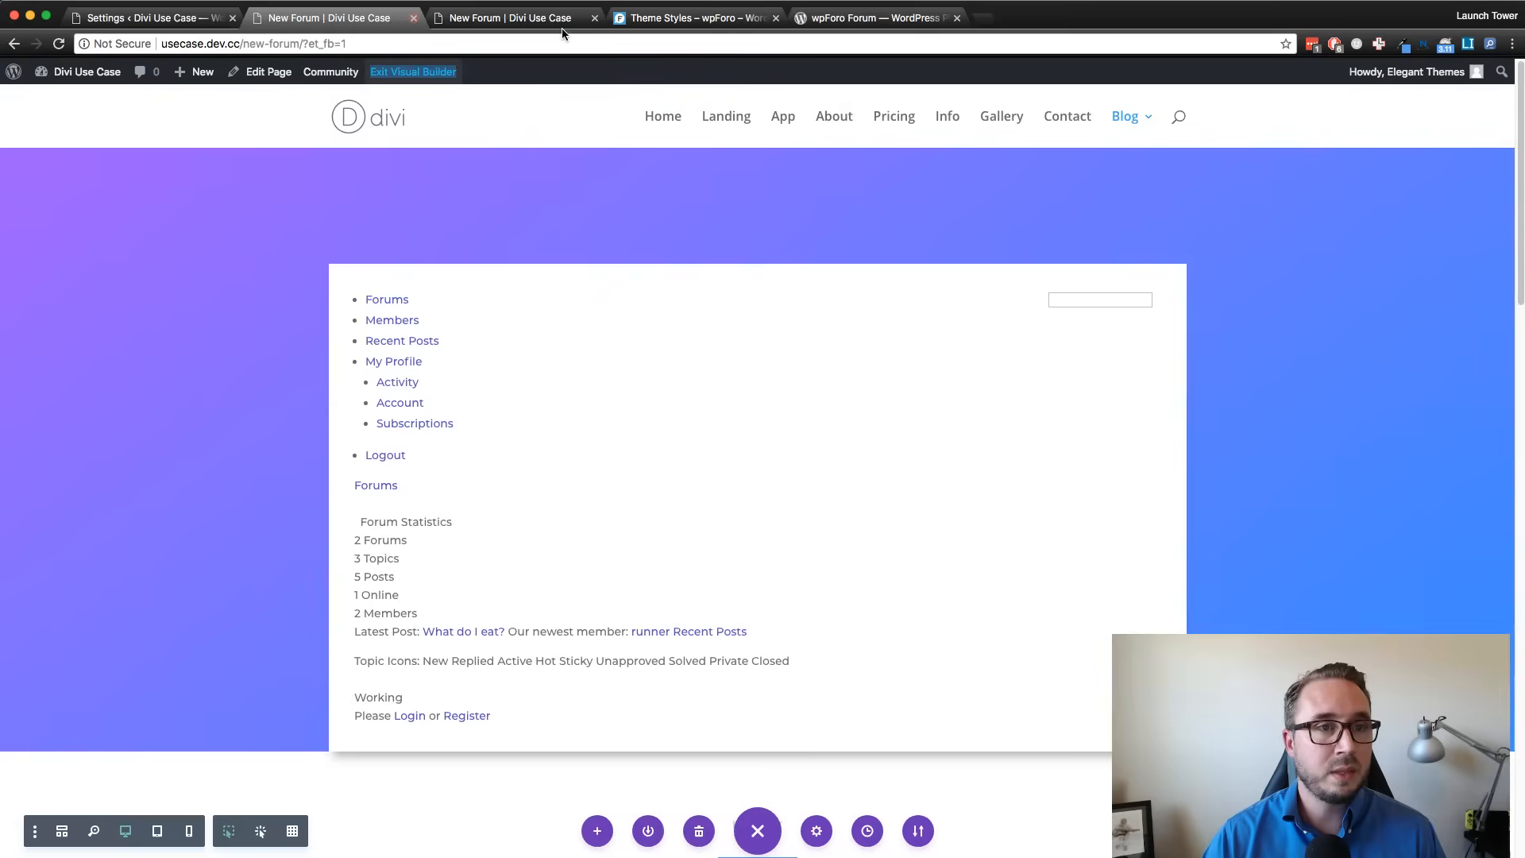
left_click(517, 19)
Load the site's community/ page in place of new-forum/ and look over the Marathon Forums layout.
left_click_drag(237, 43, 175, 43)
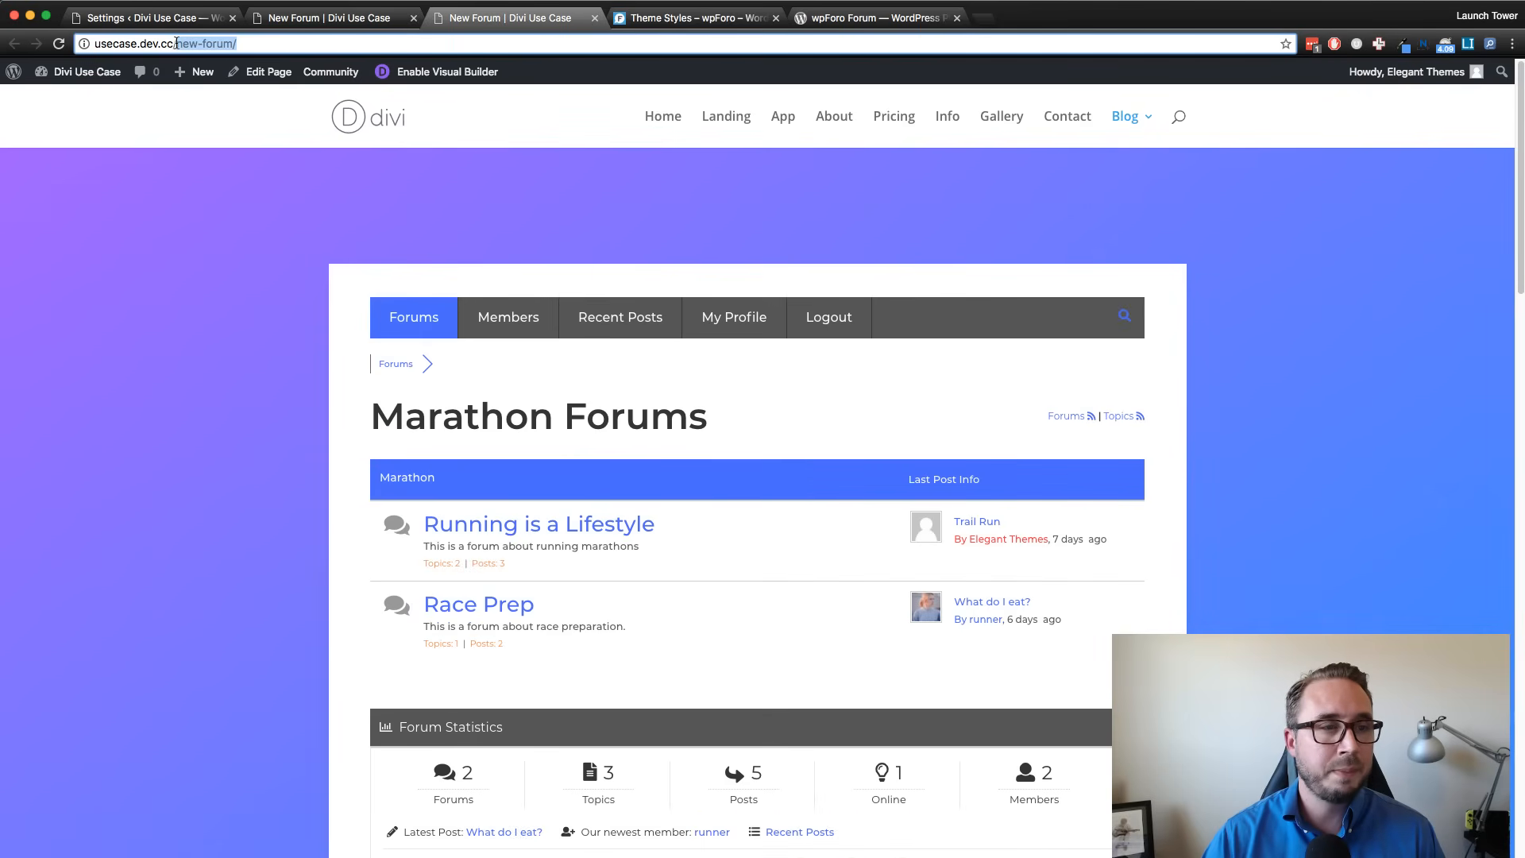
type("community/")
key("Return")
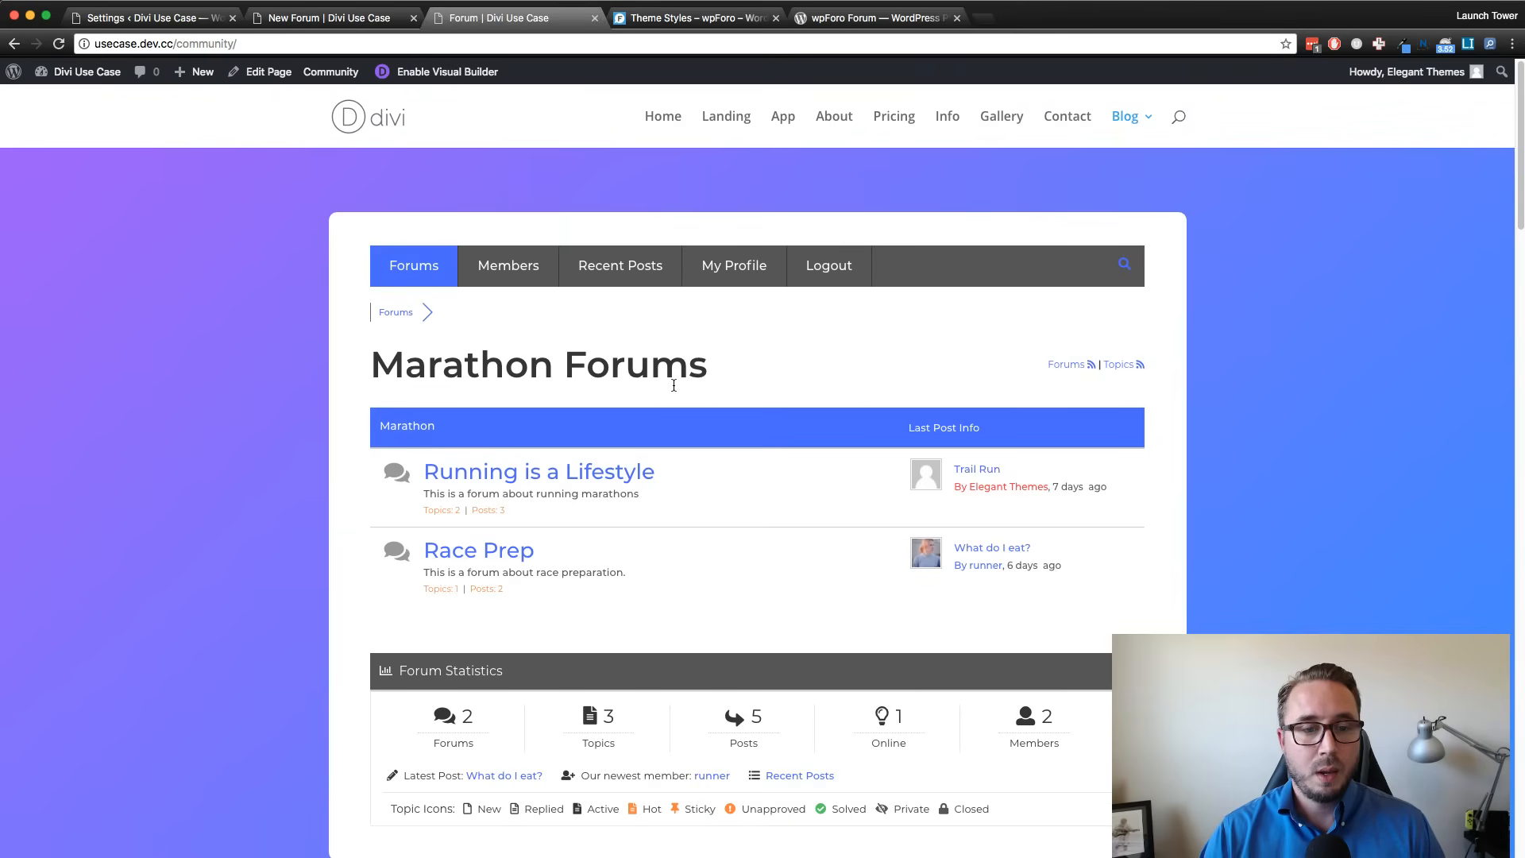
scroll(674, 385, "down", 2)
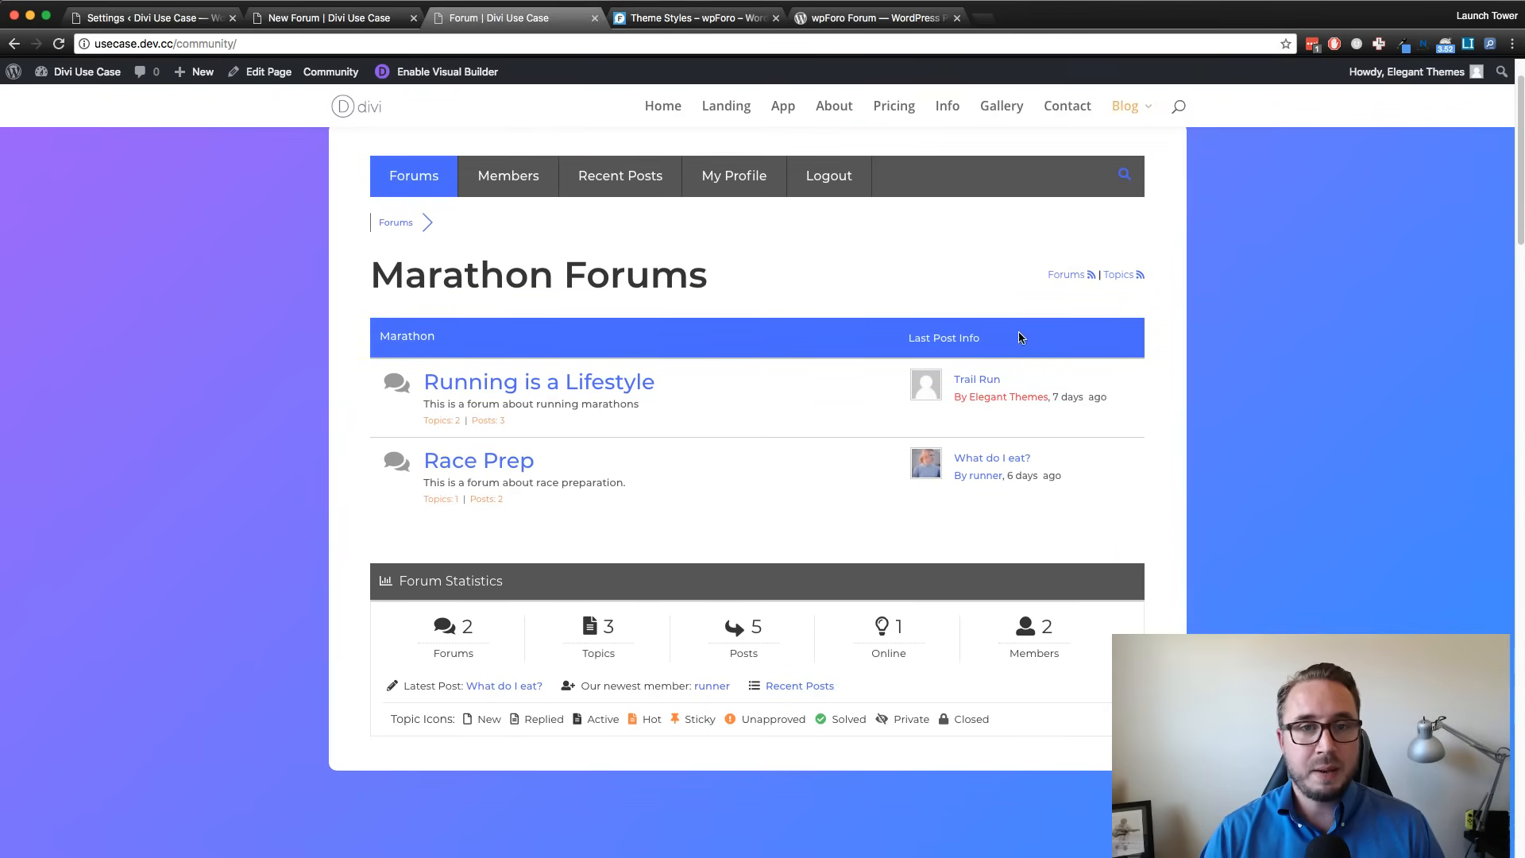
scroll(779, 350, "up", 1)
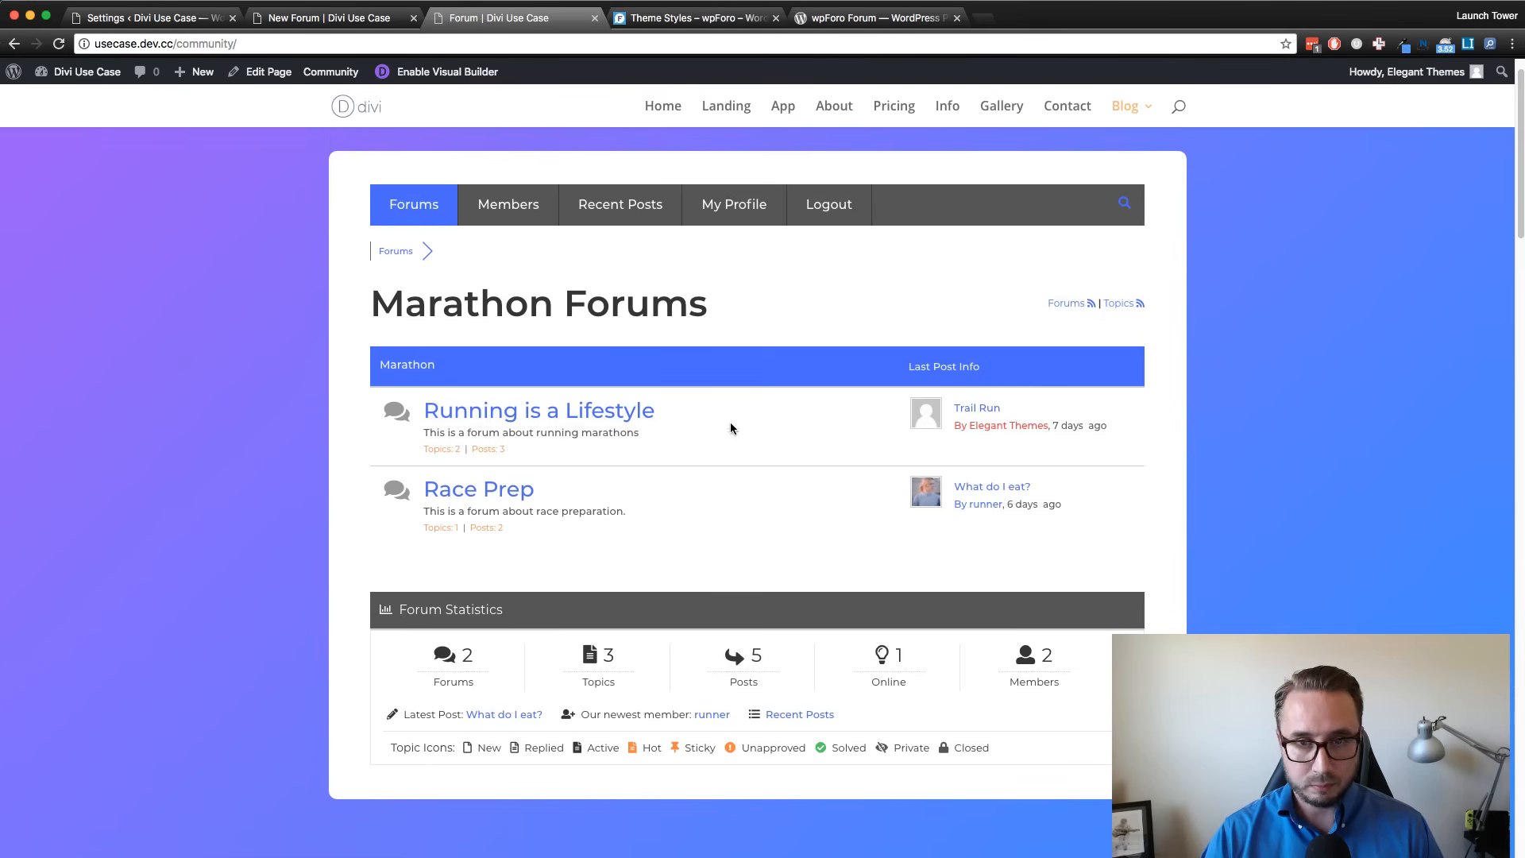
In the Running is a Lifestyle forum, add a topic titled "new top" with the body text "description".
left_click(537, 421)
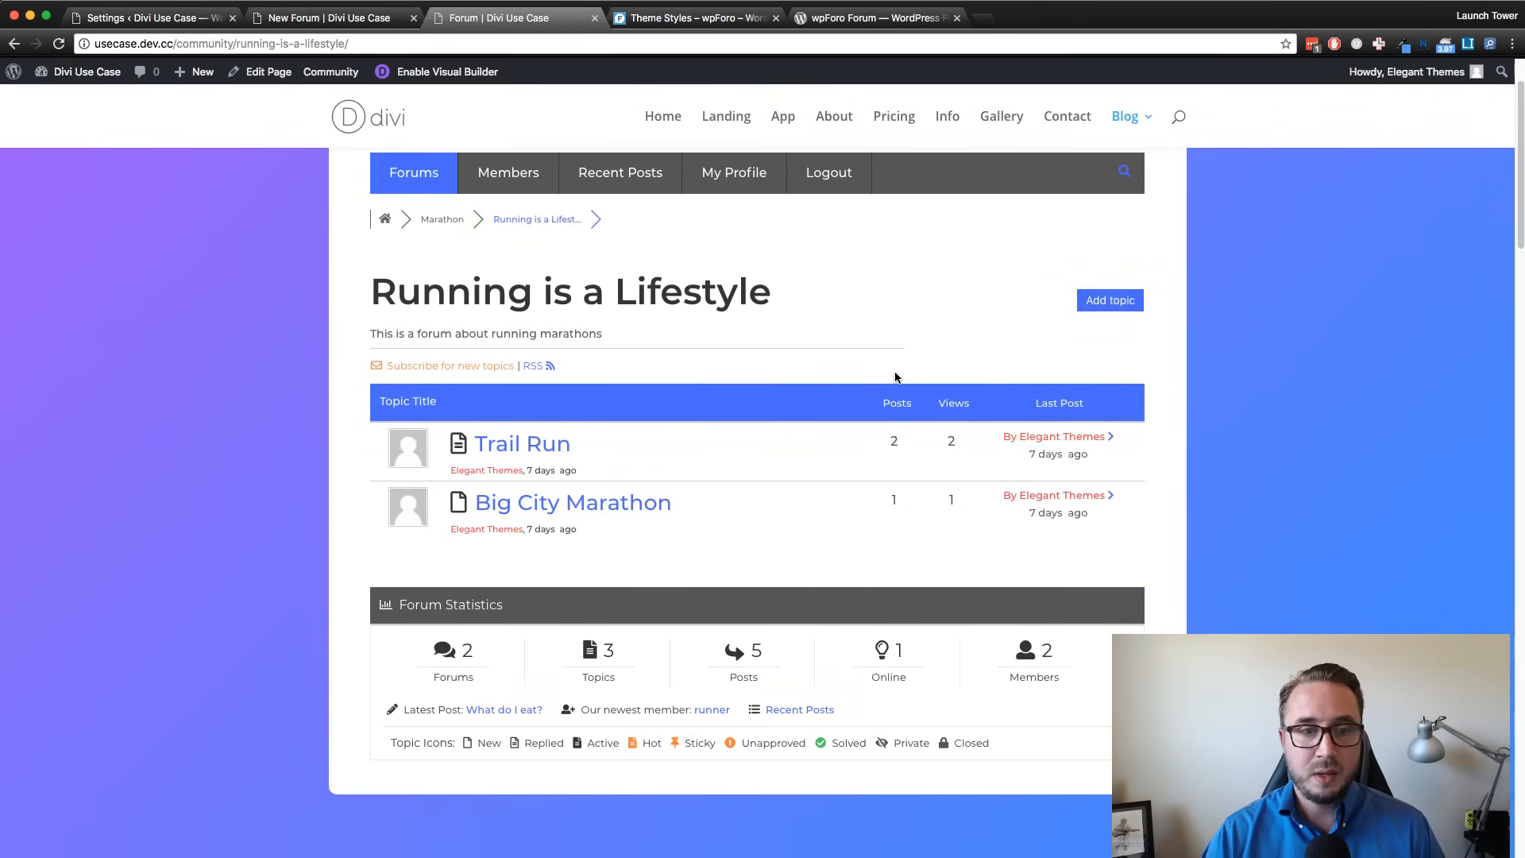
scroll(897, 379, "down", 2)
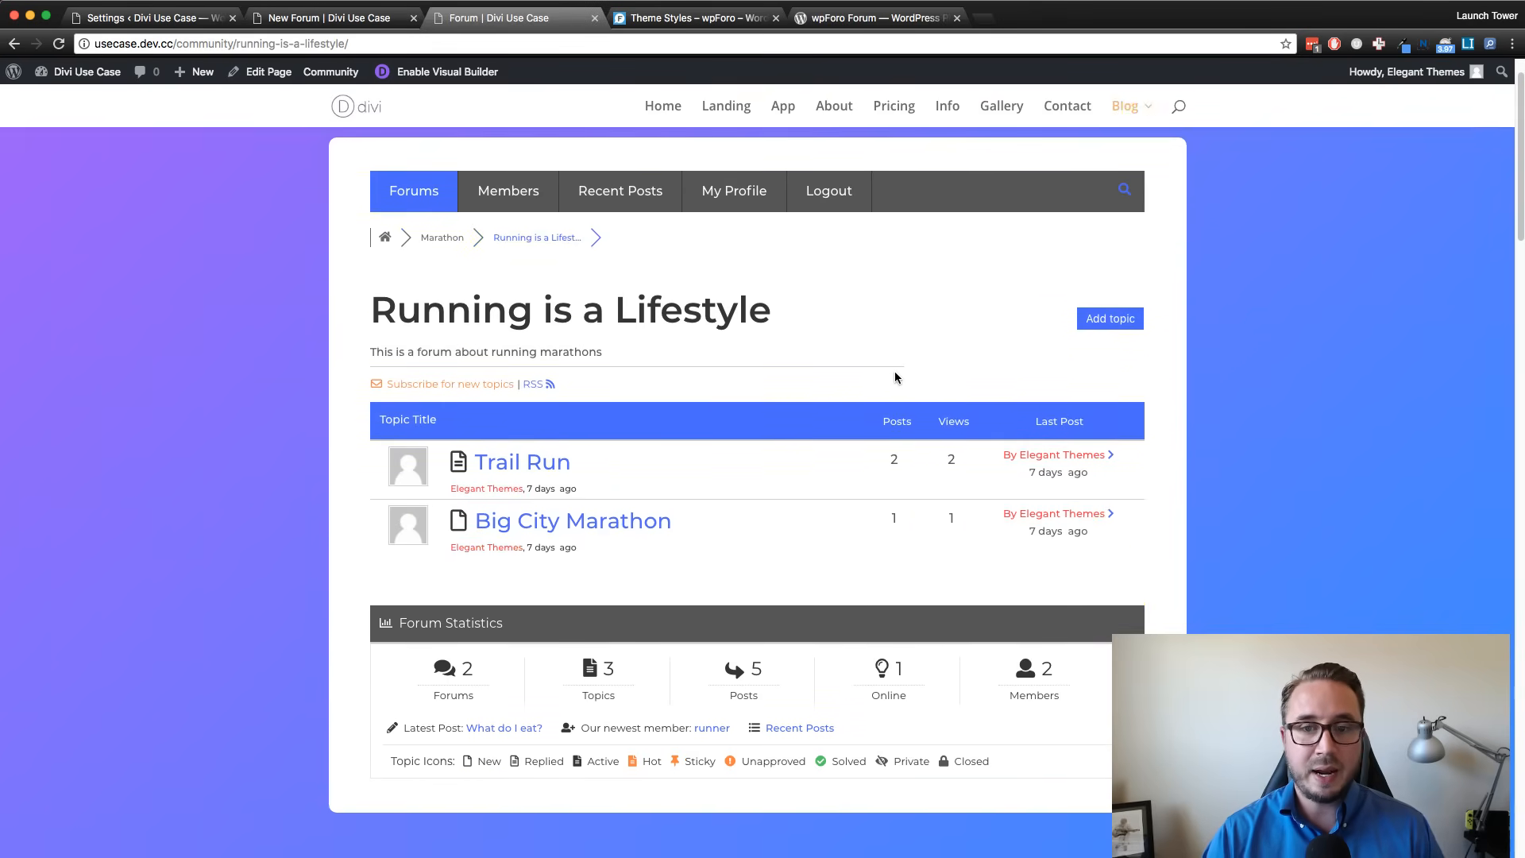
left_click(1110, 323)
scroll(1112, 302, "up", 3)
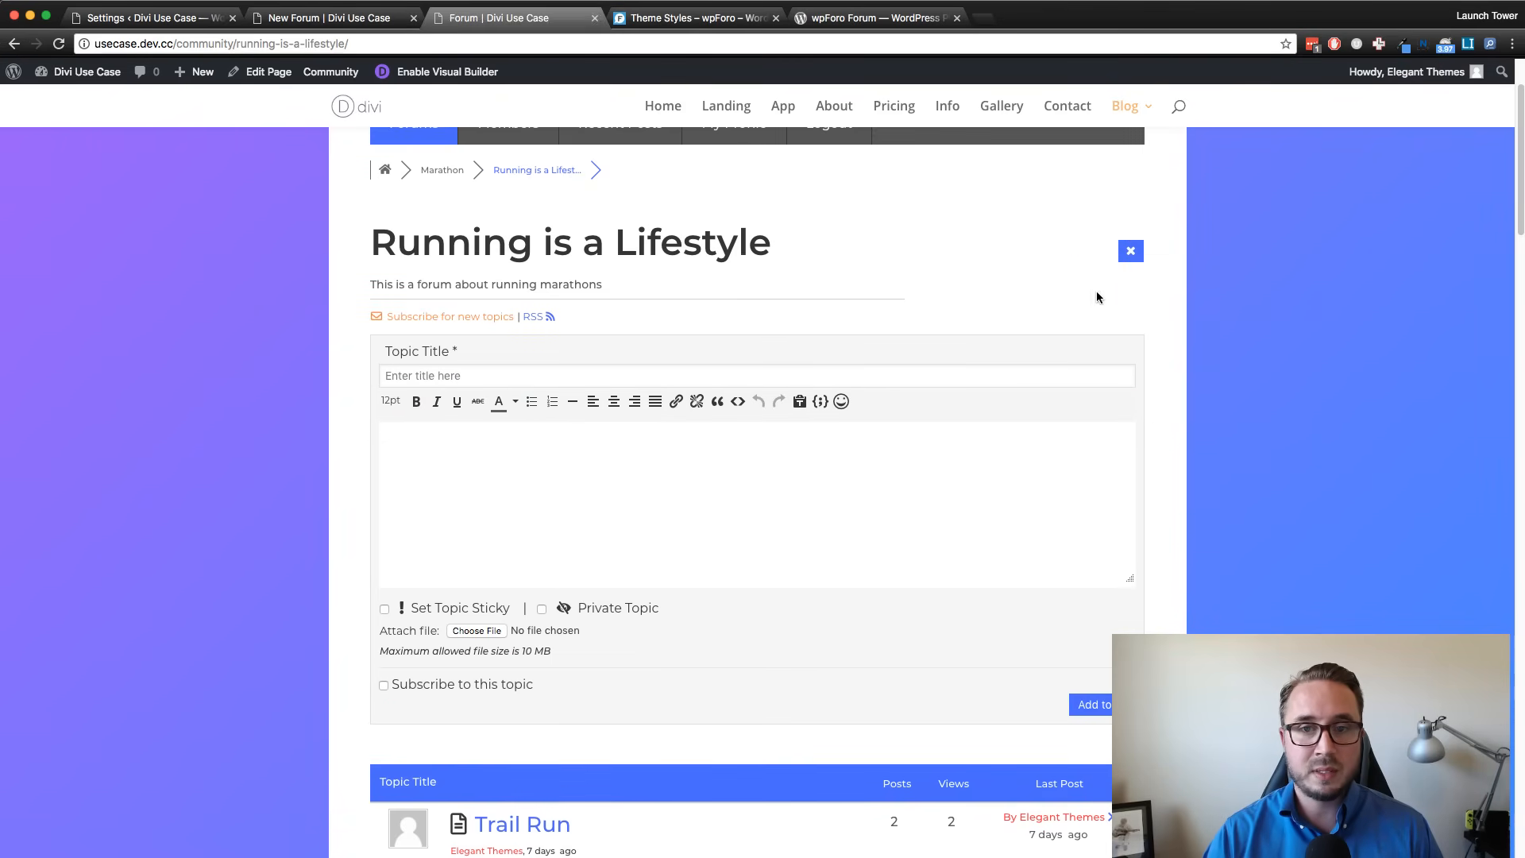
left_click(498, 375)
type("new top")
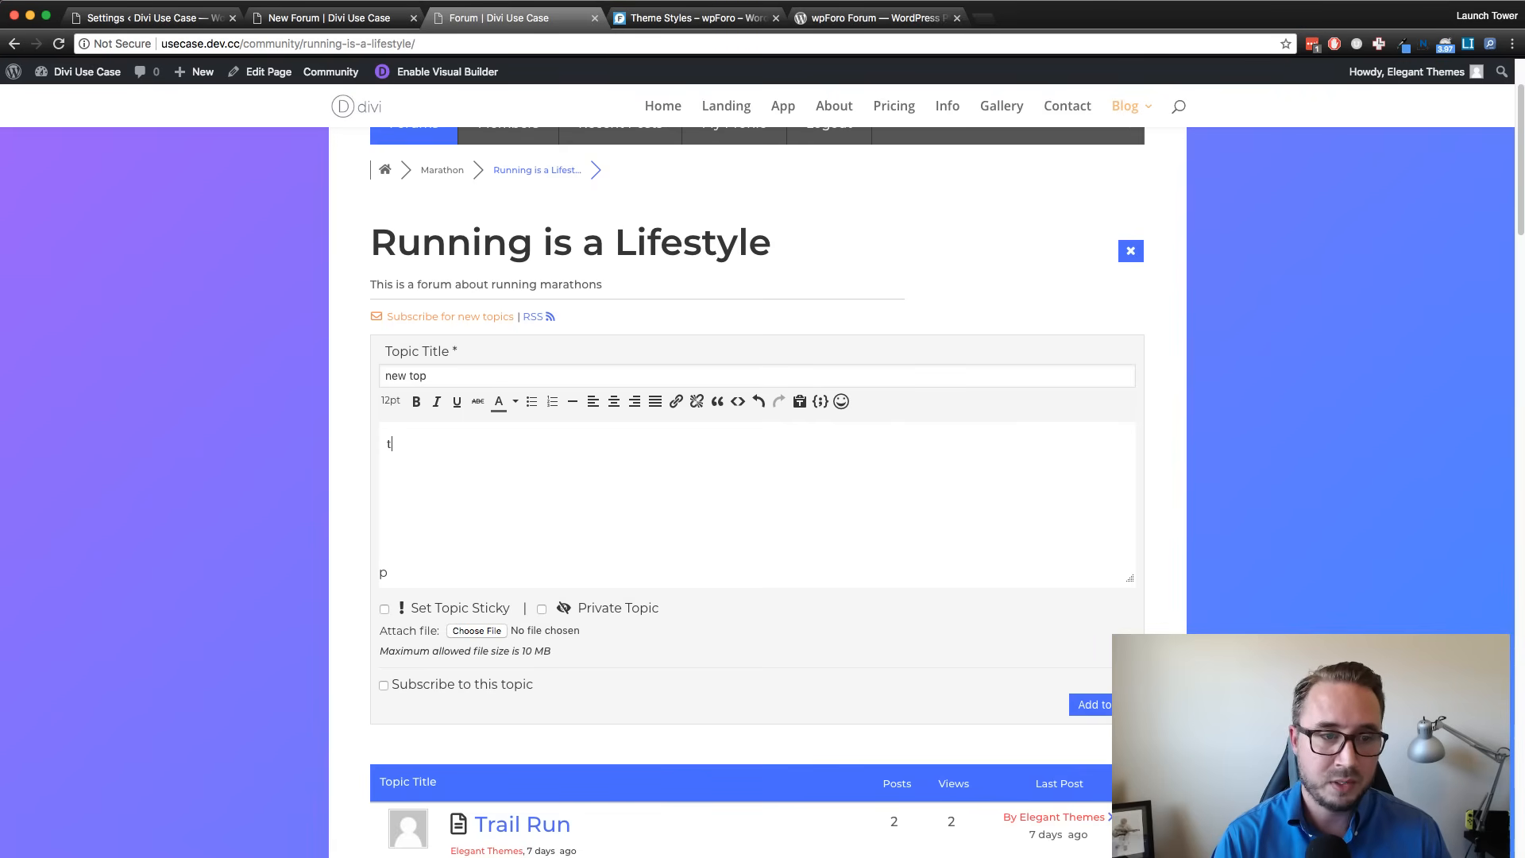
type("s c")
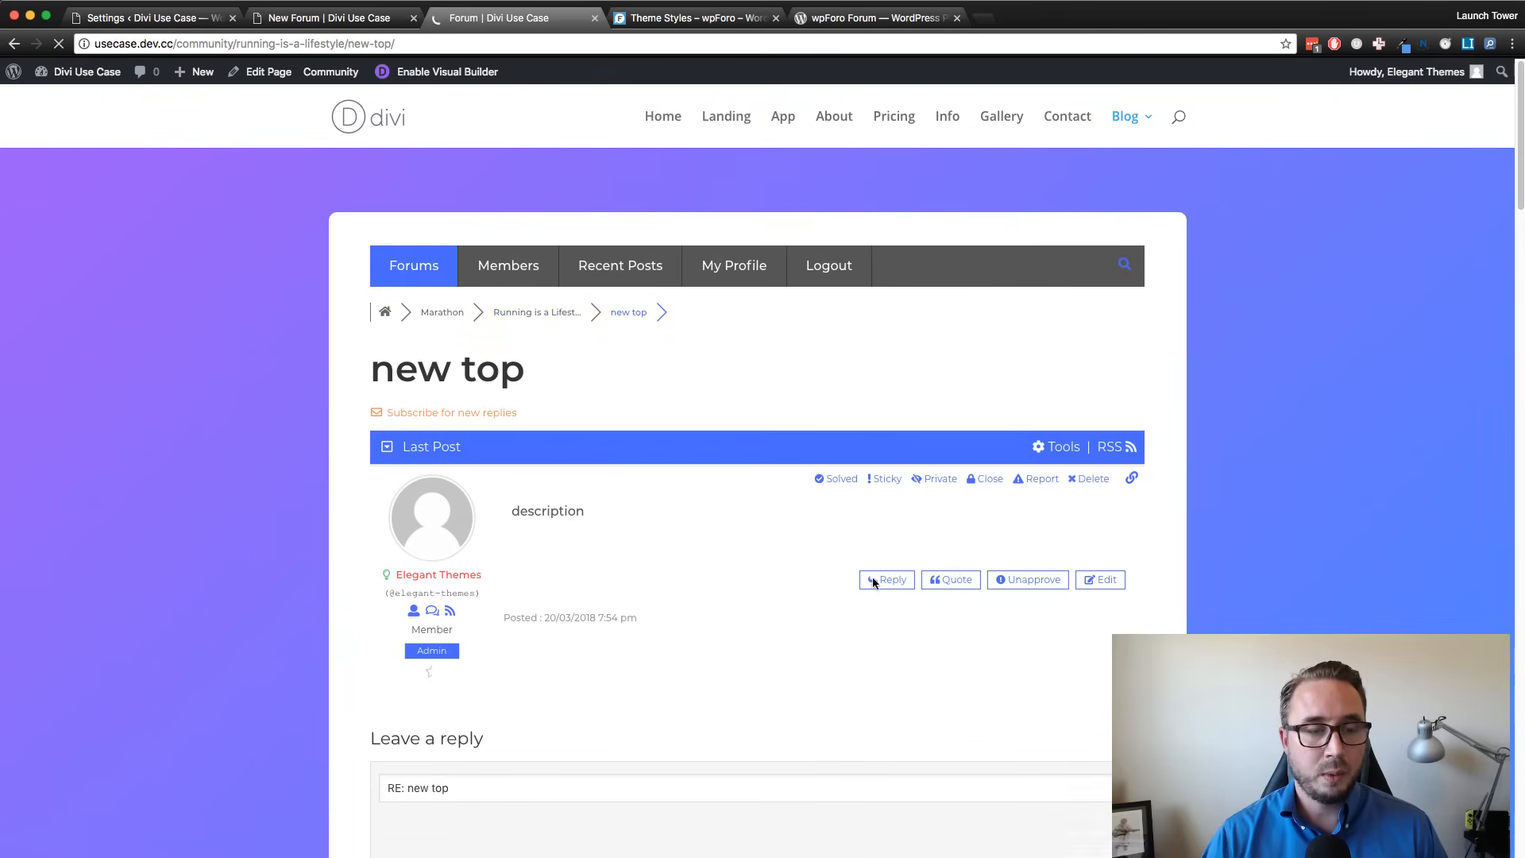
Examine the "new top" topic page, including its post, action buttons and reply form.
scroll(855, 556, "down", 1)
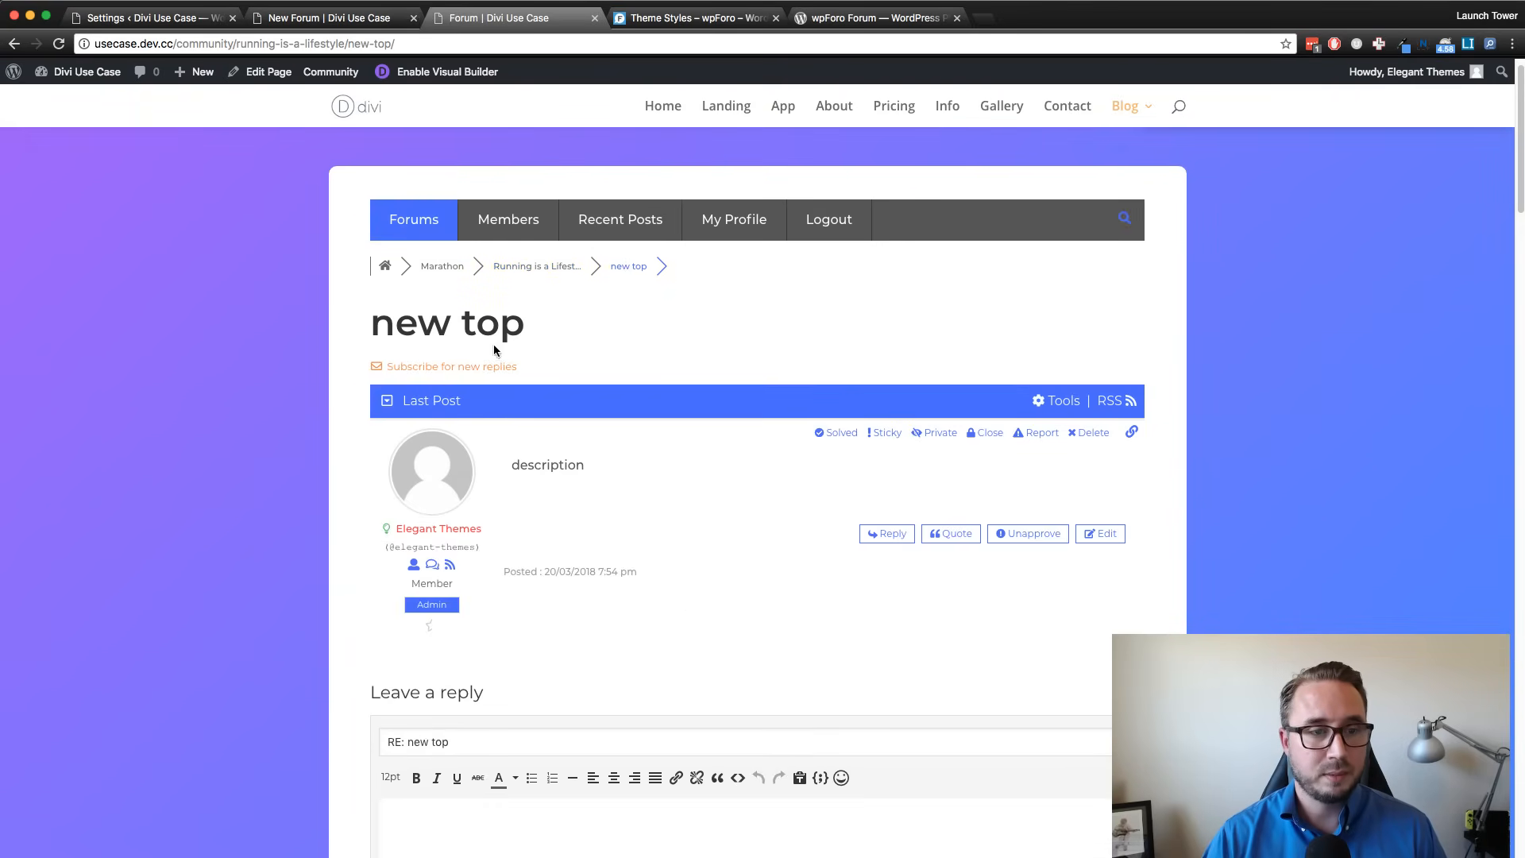
scroll(646, 401, "down", 5)
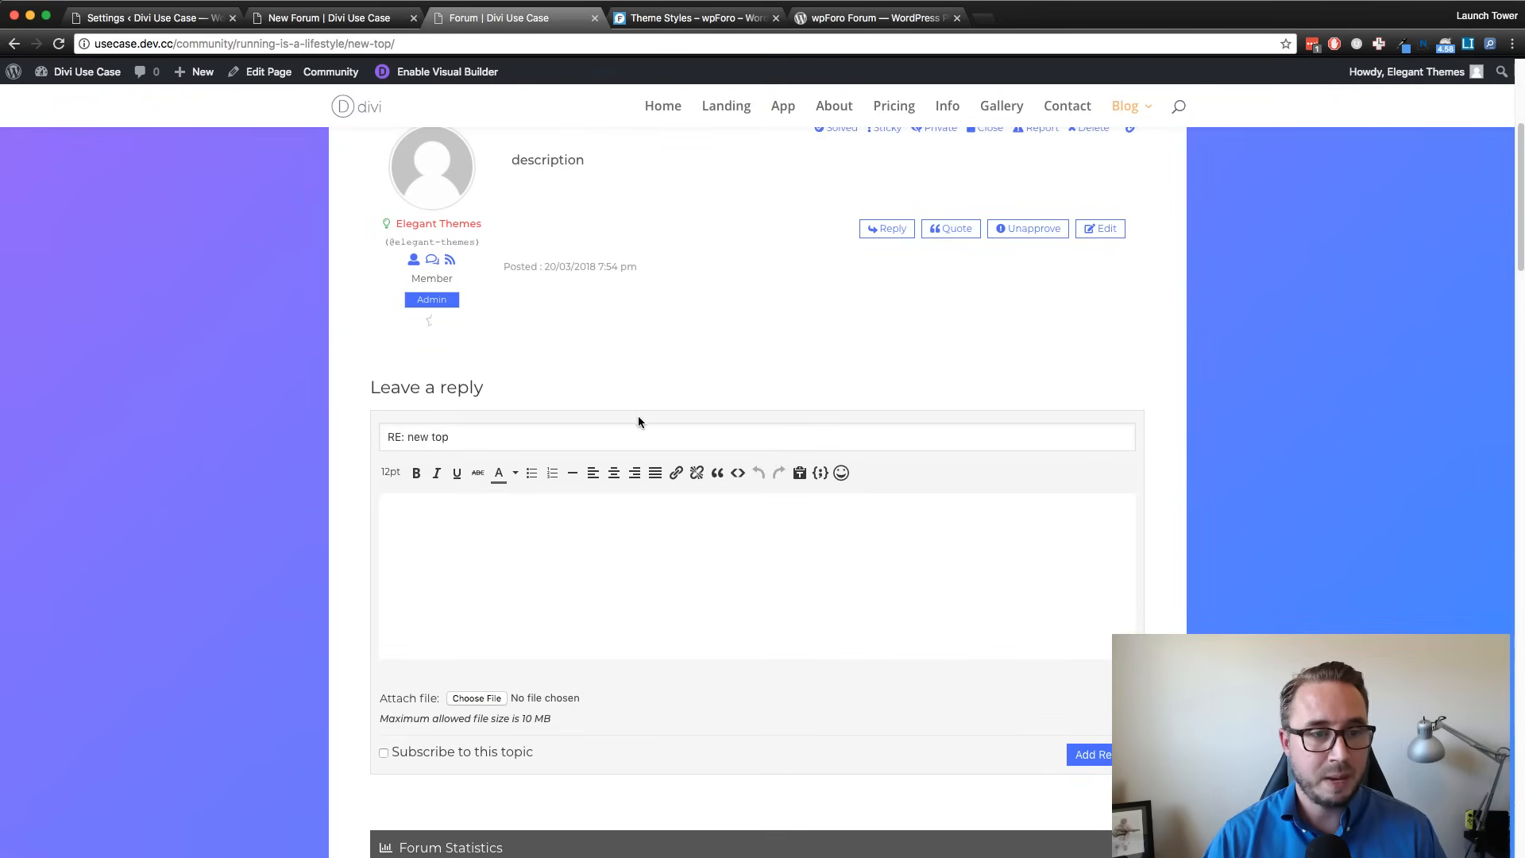
scroll(702, 392, "up", 2)
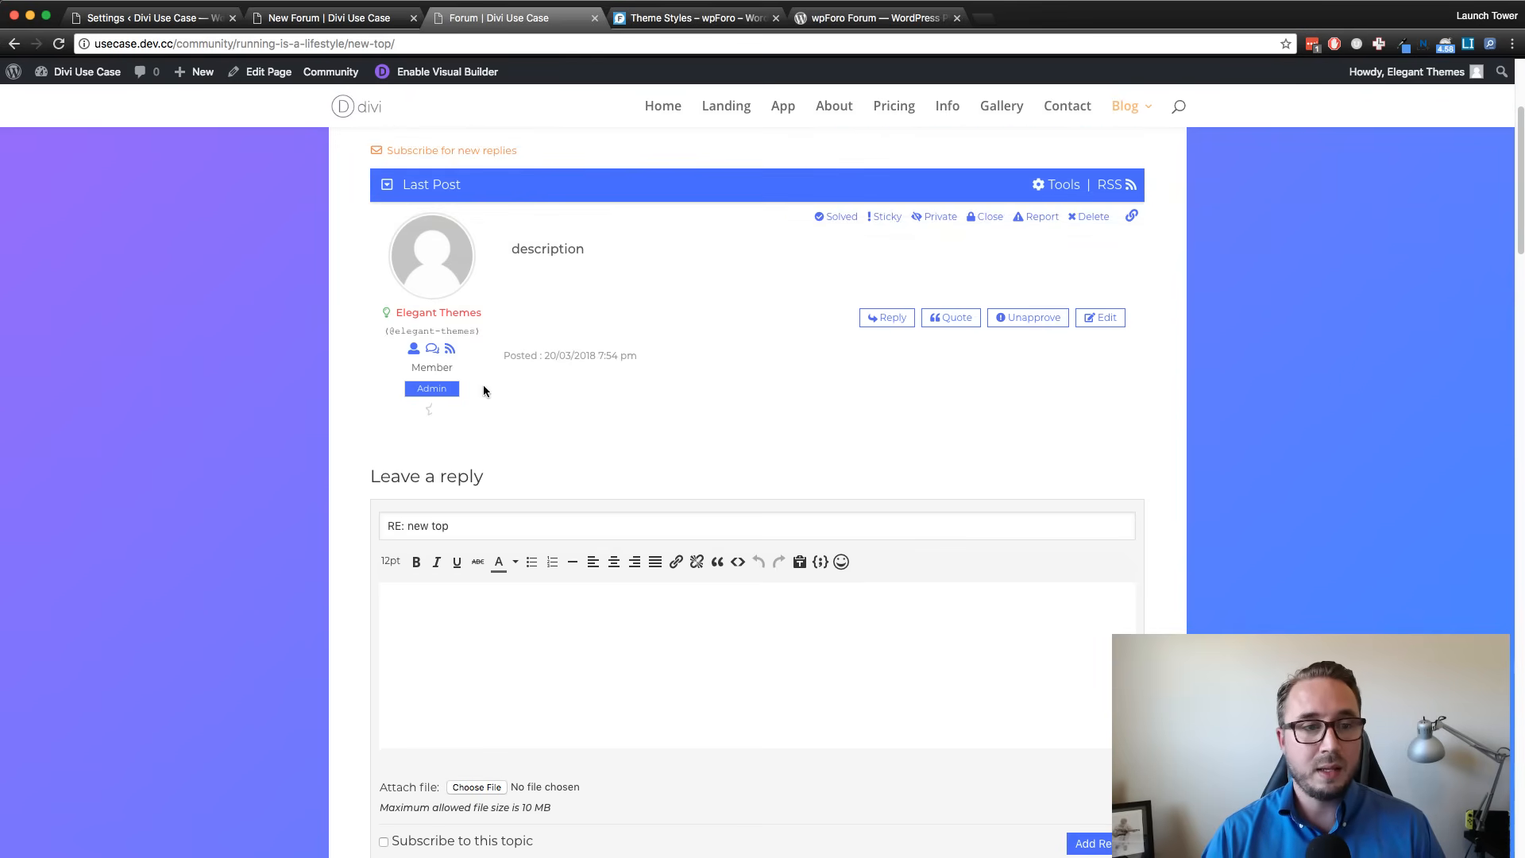
scroll(913, 364, "down", 2)
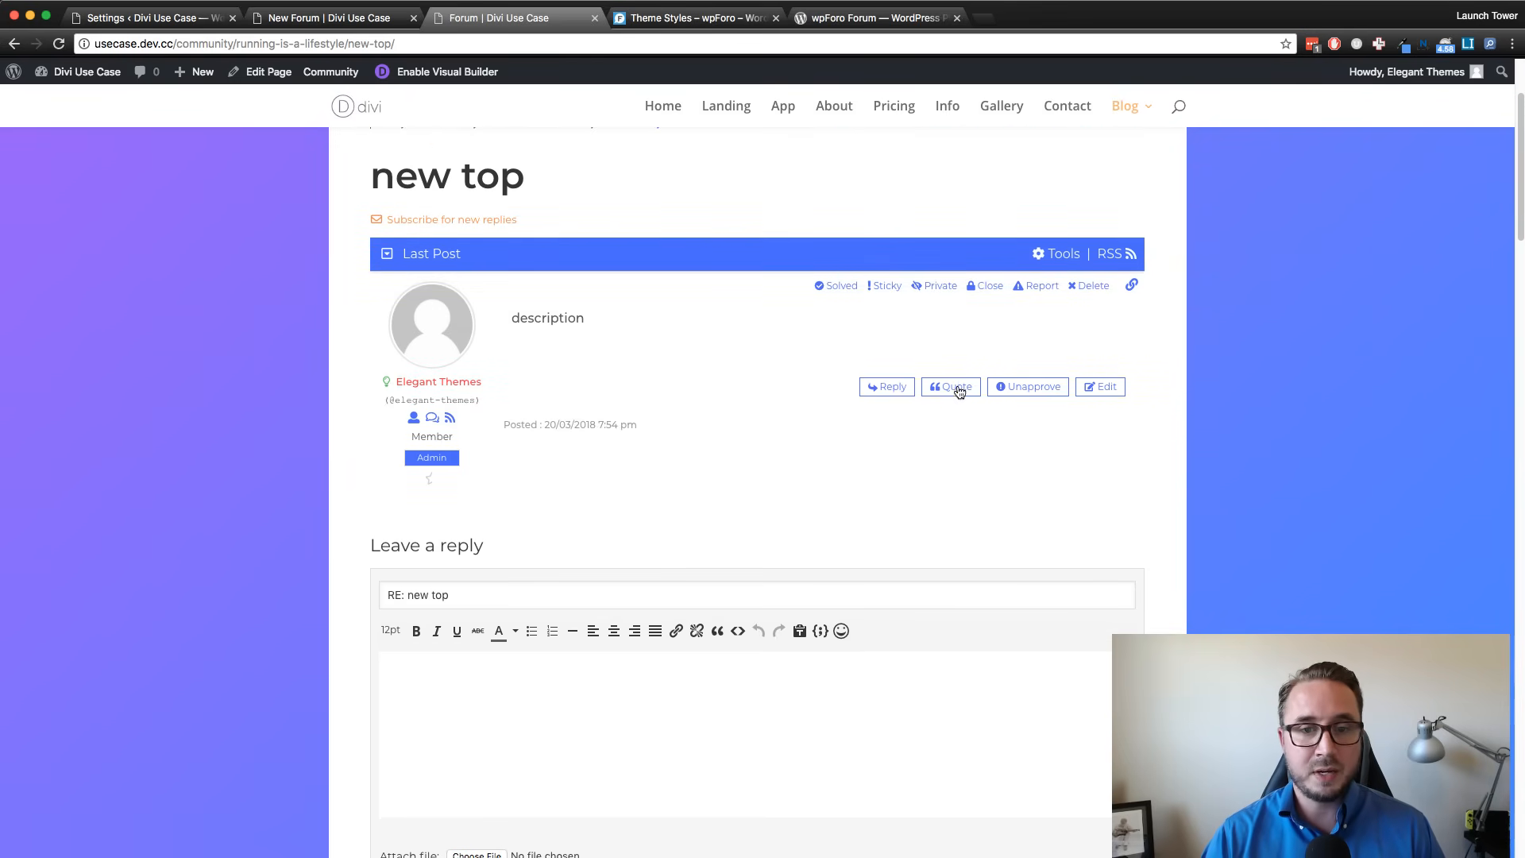
scroll(732, 411, "up", 4)
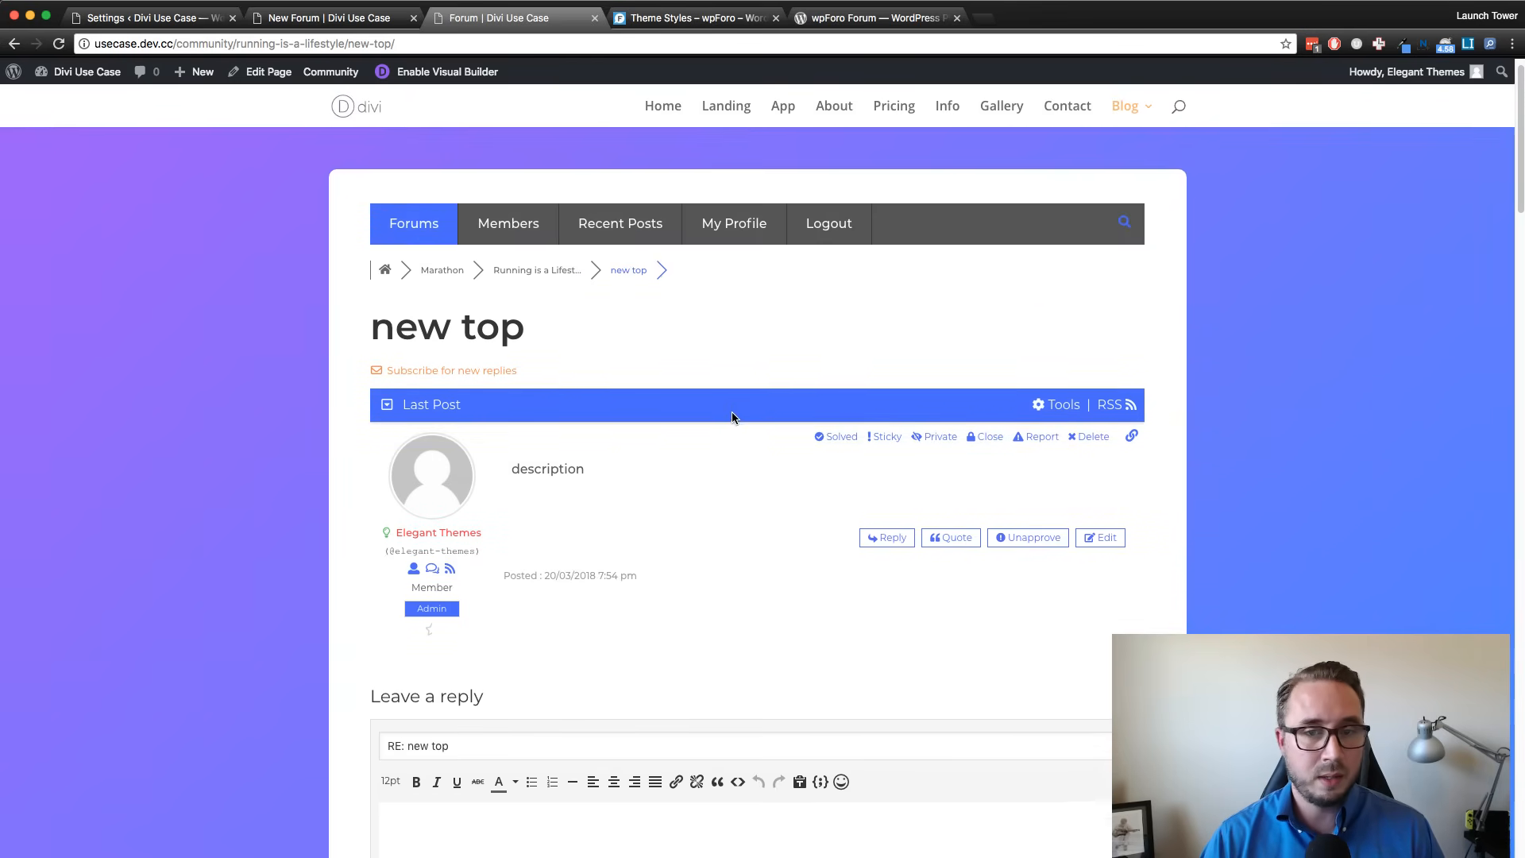
Look over the "new top" topic page down to the Forum Statistics and compare it with the New Forum page in the Visual Builder.
scroll(732, 411, "down", 3)
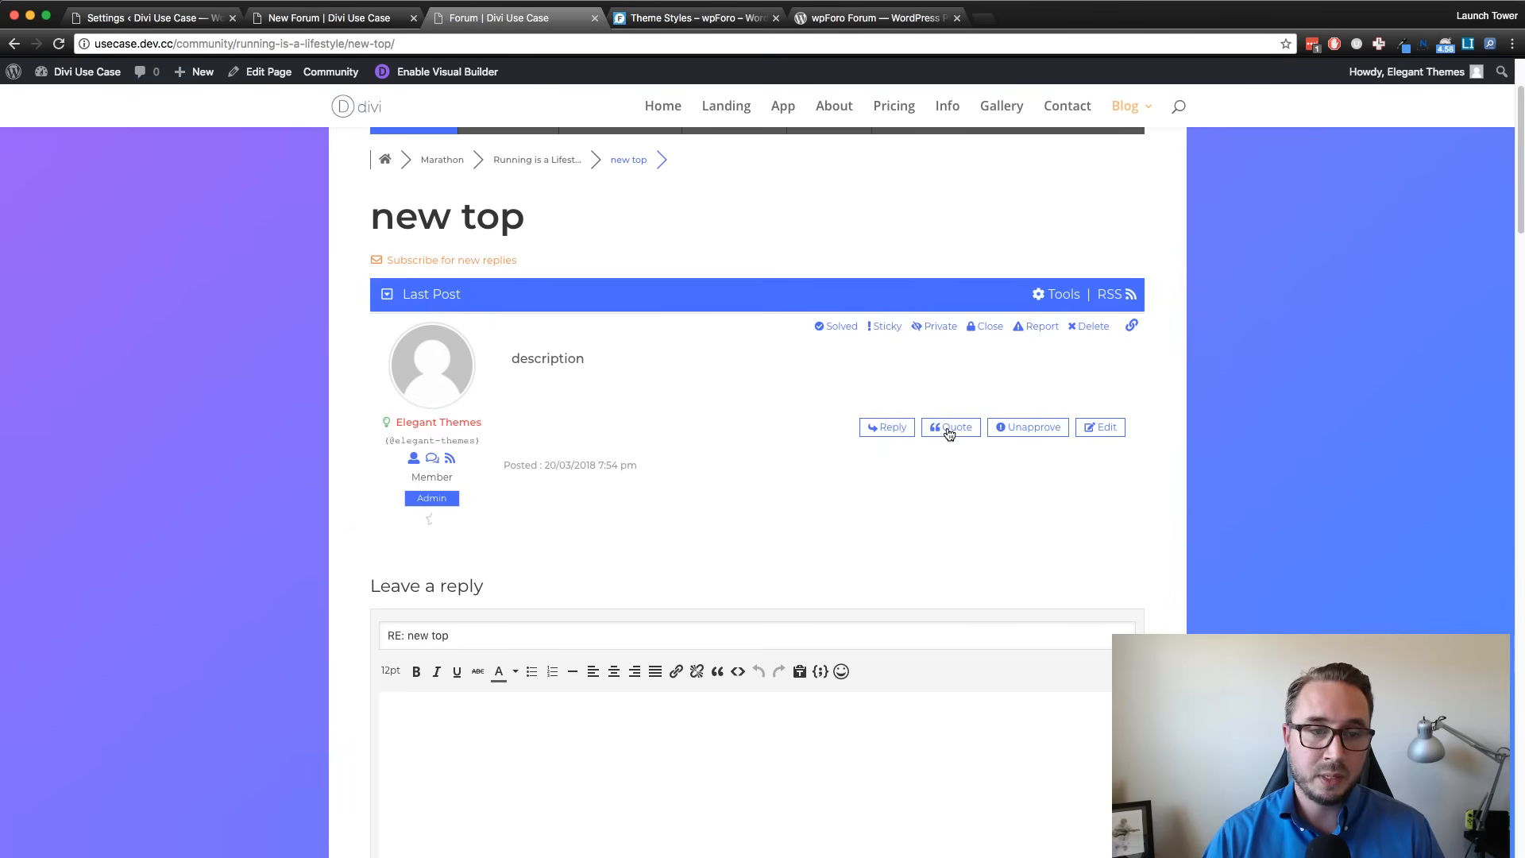
scroll(921, 472, "down", 3)
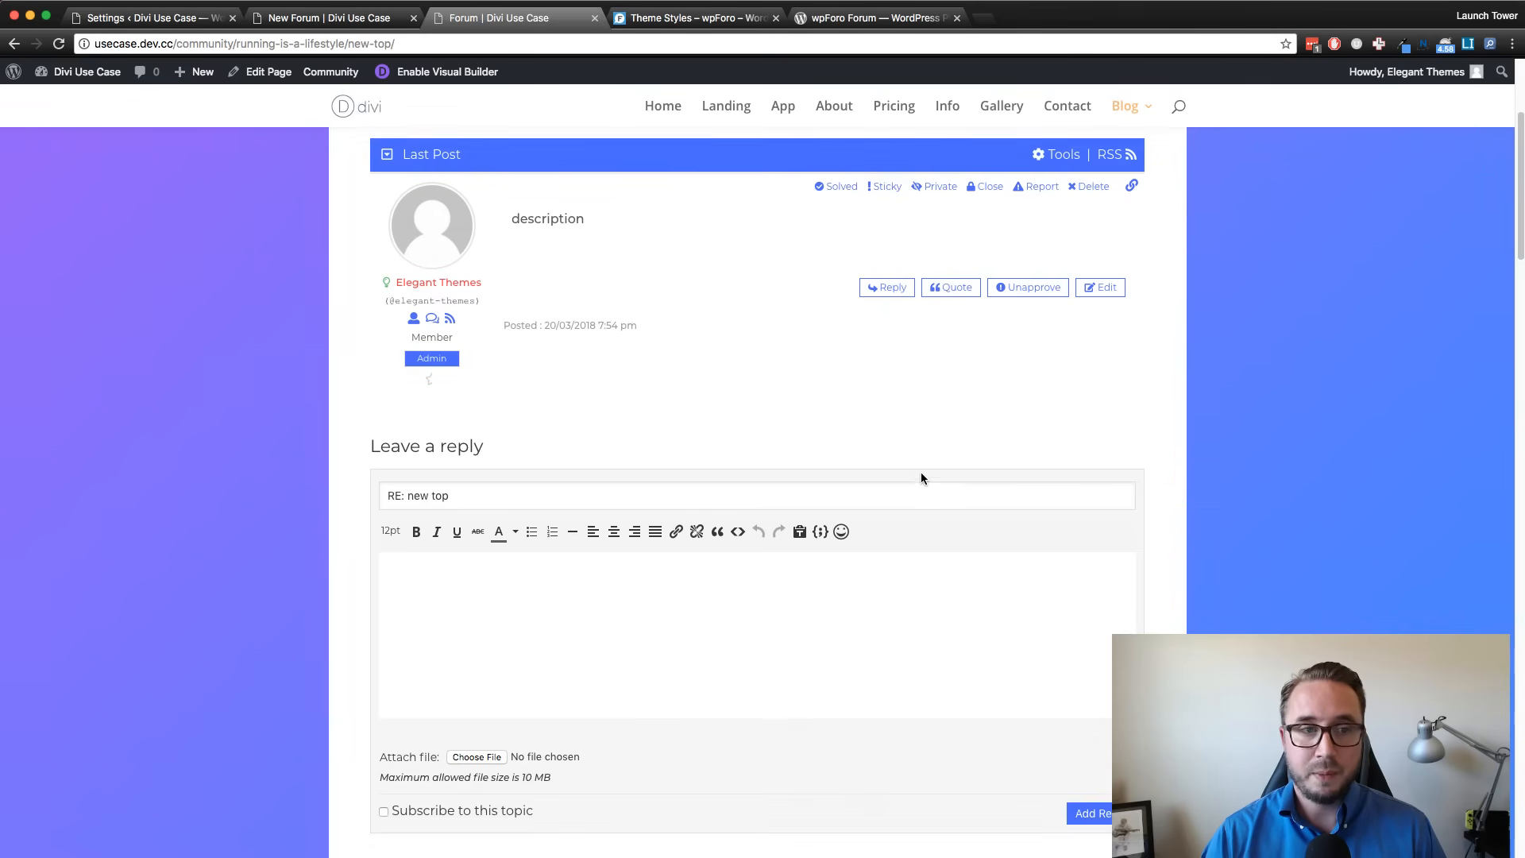
scroll(921, 472, "up", 5)
scroll(921, 476, "down", 3)
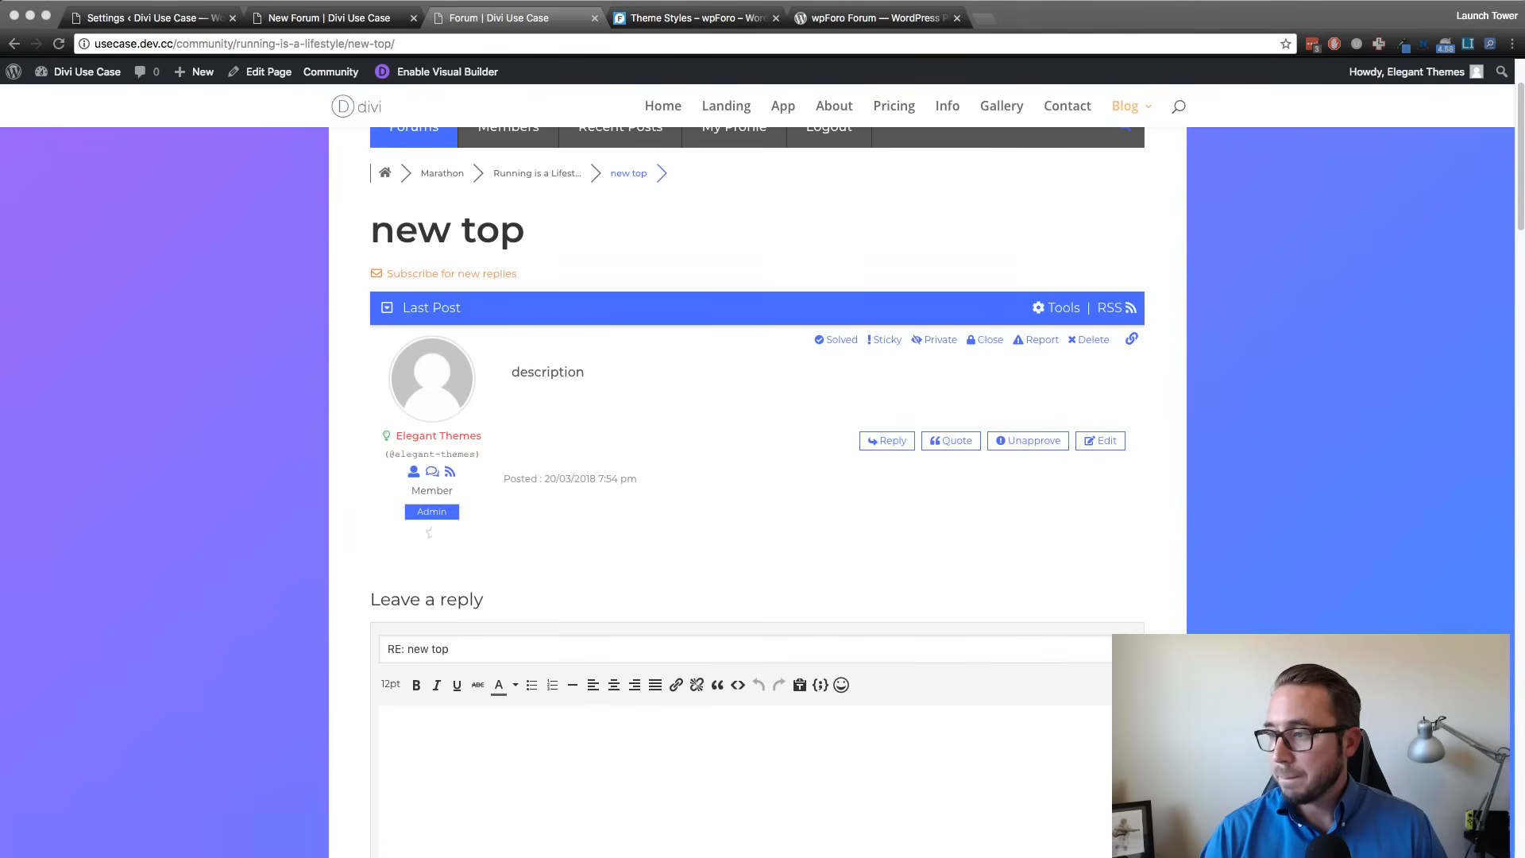
left_click(988, 251)
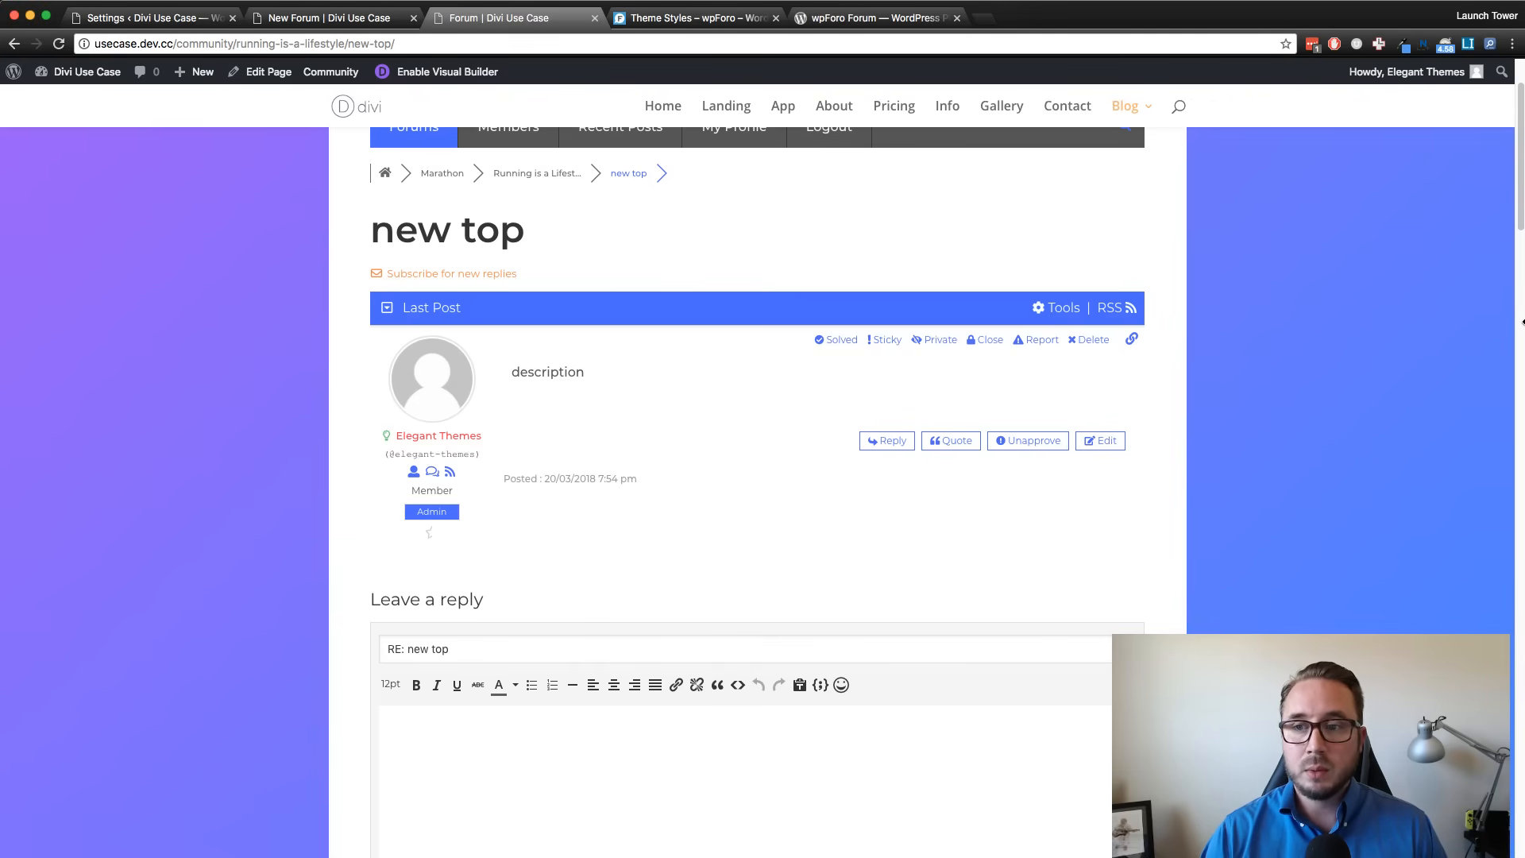
scroll(1295, 328, "down", 6)
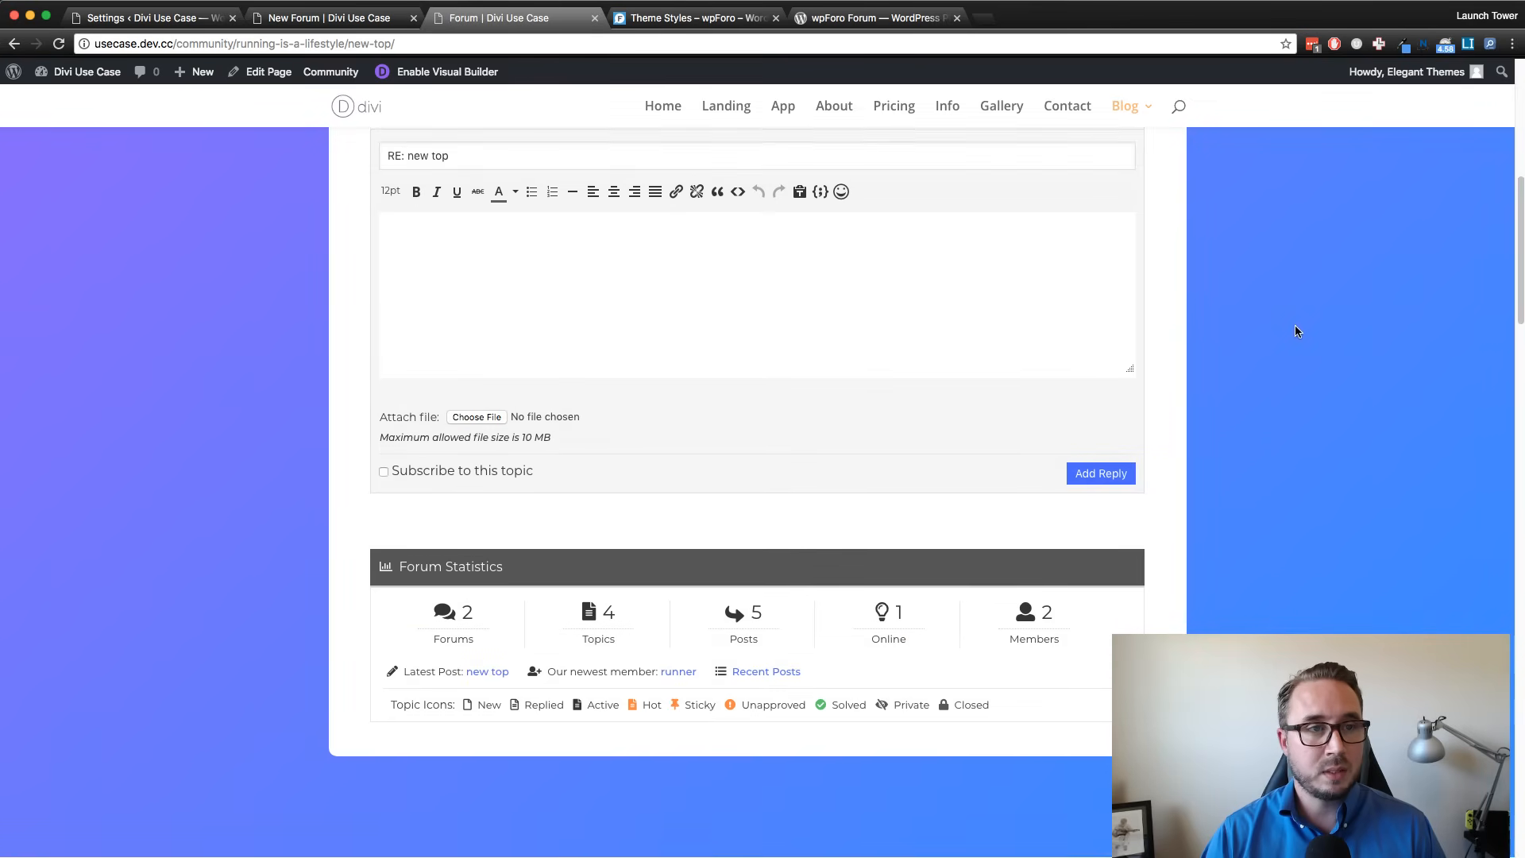
left_click(325, 17)
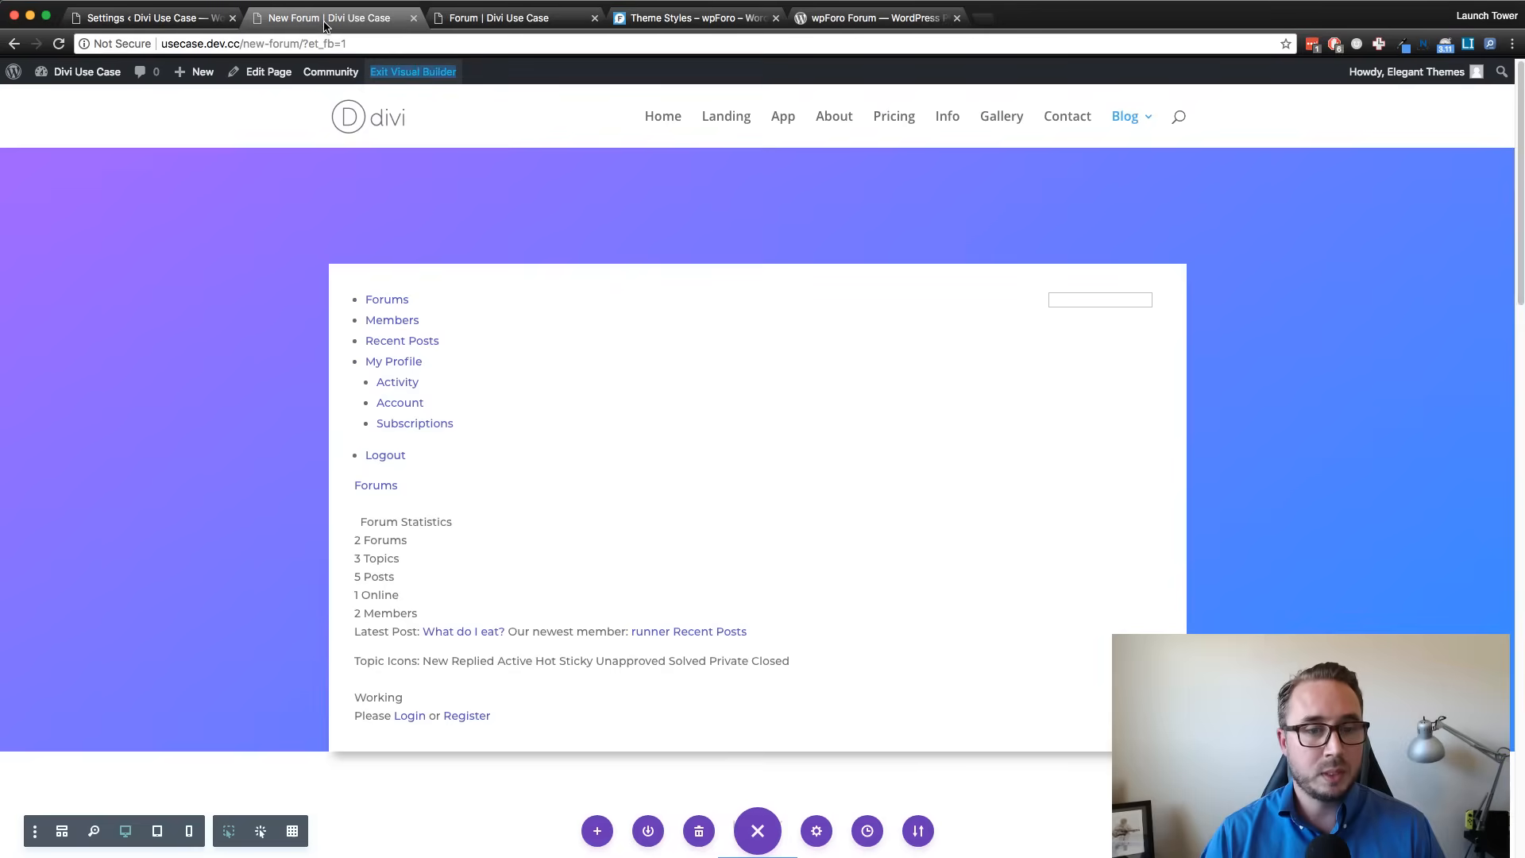
left_click(491, 18)
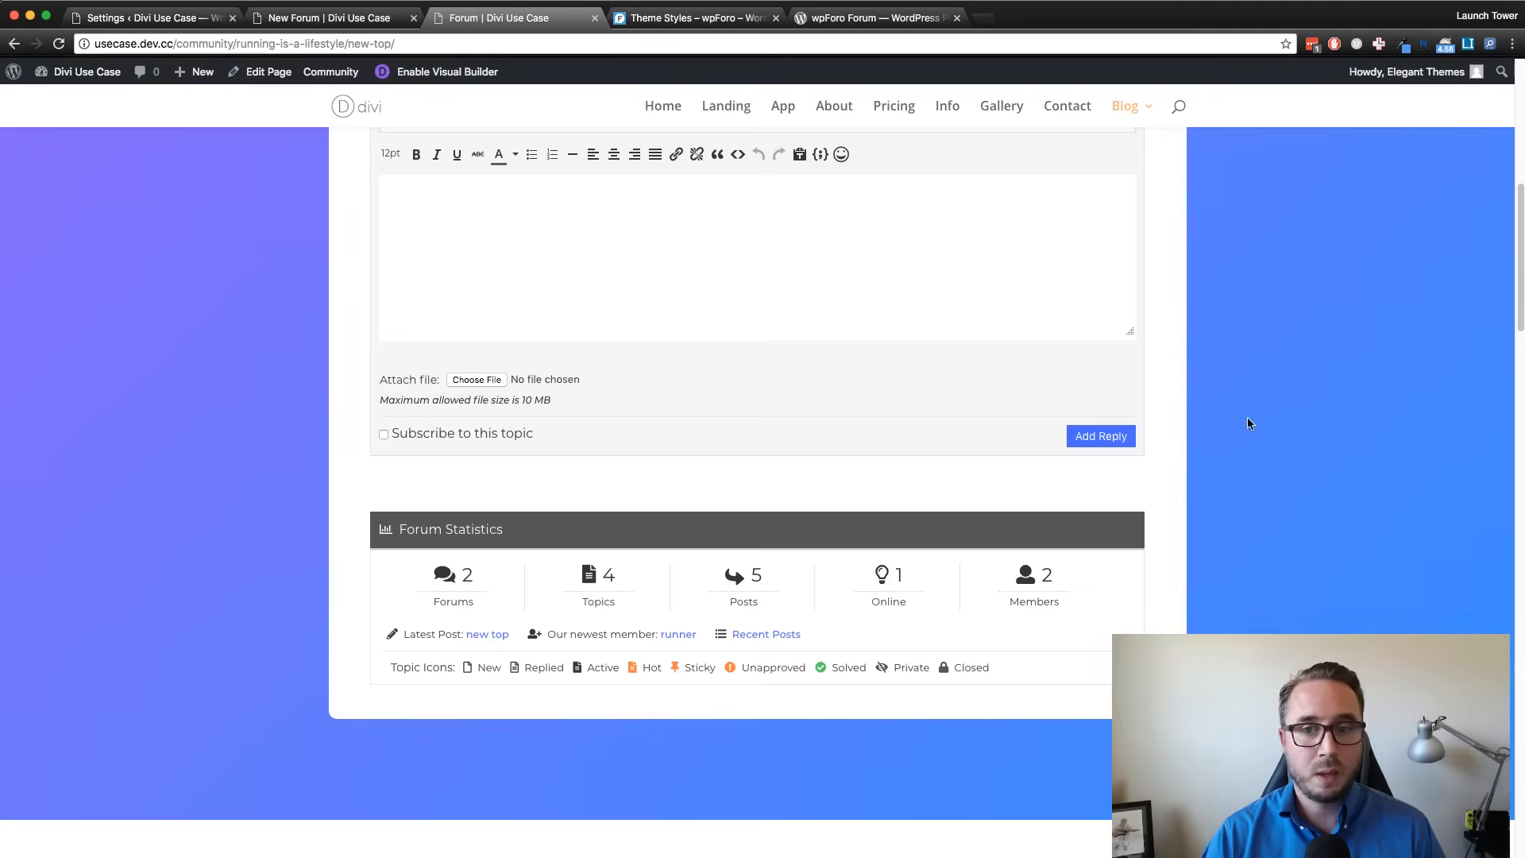
Narrow the browser window to phone width and check the mobile layout of the "new top" topic page.
left_click_drag(1515, 437, 413, 387)
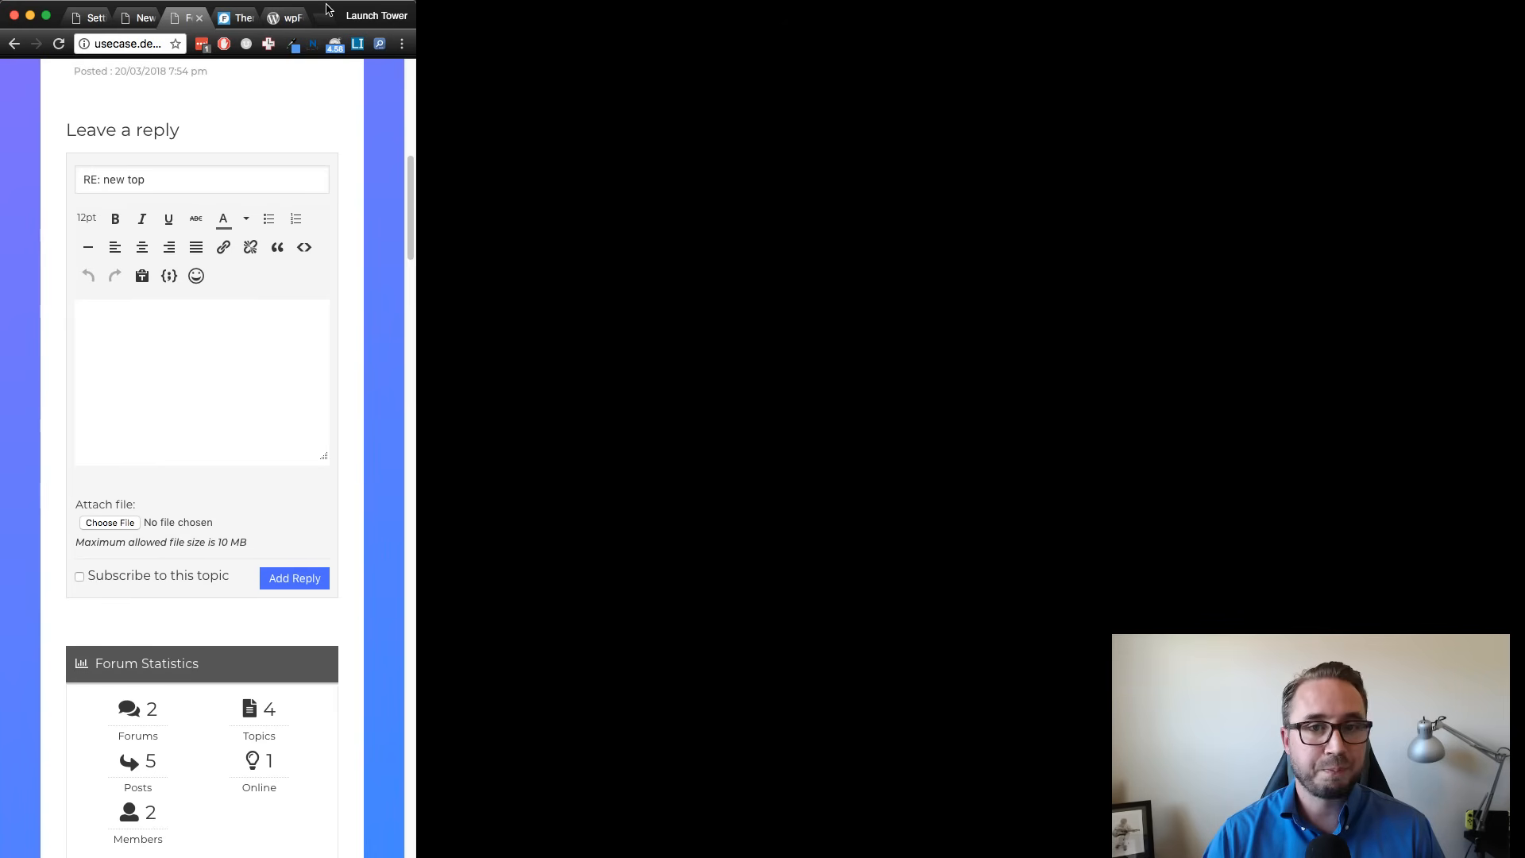
scroll(332, 389, "up", 5)
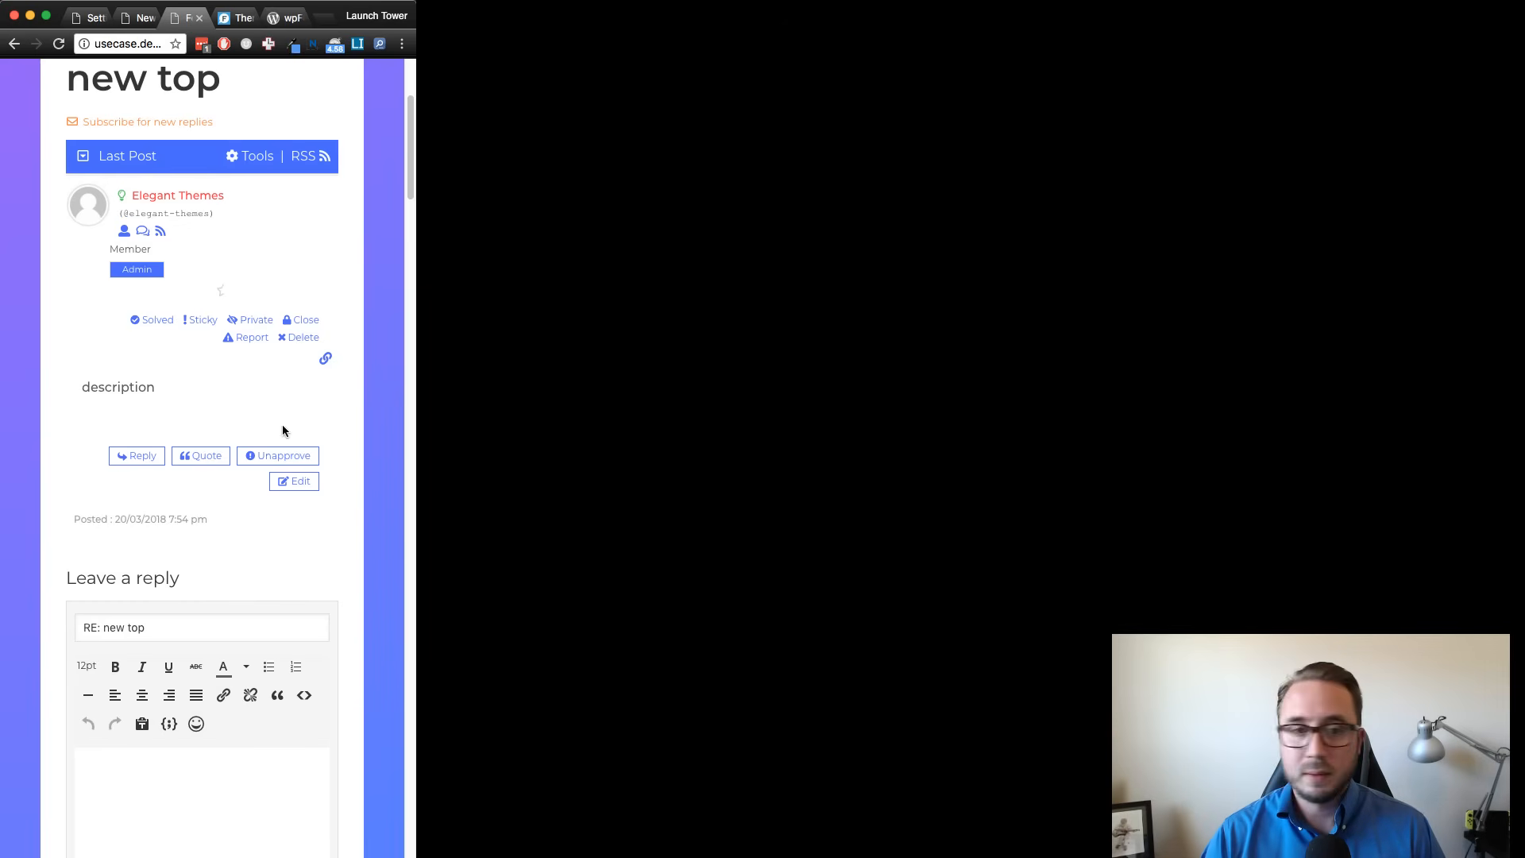
scroll(374, 441, "up", 3)
scroll(374, 443, "down", 3)
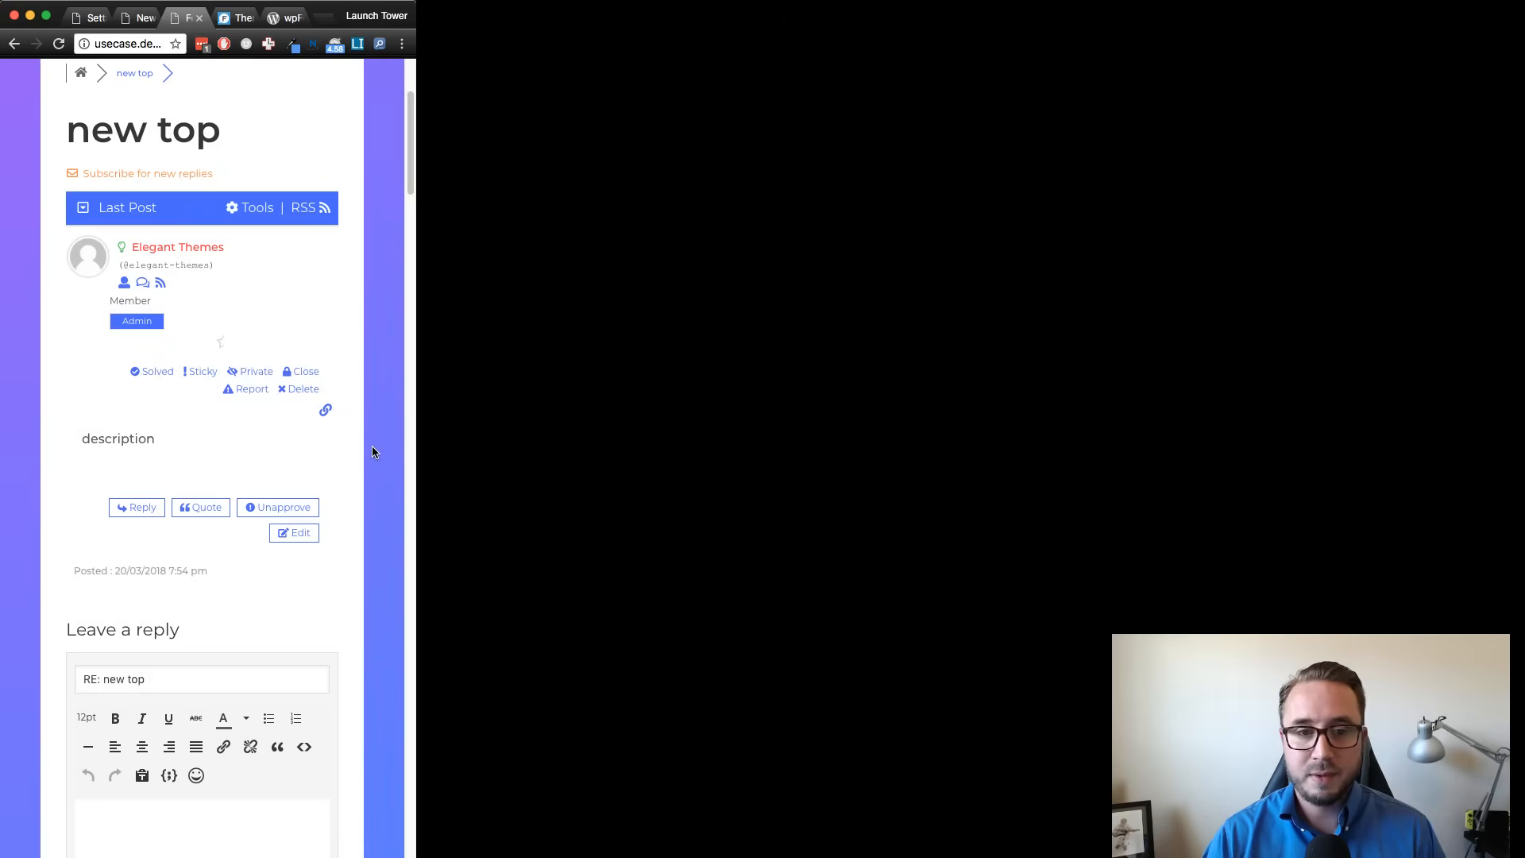
scroll(373, 445, "up", 3)
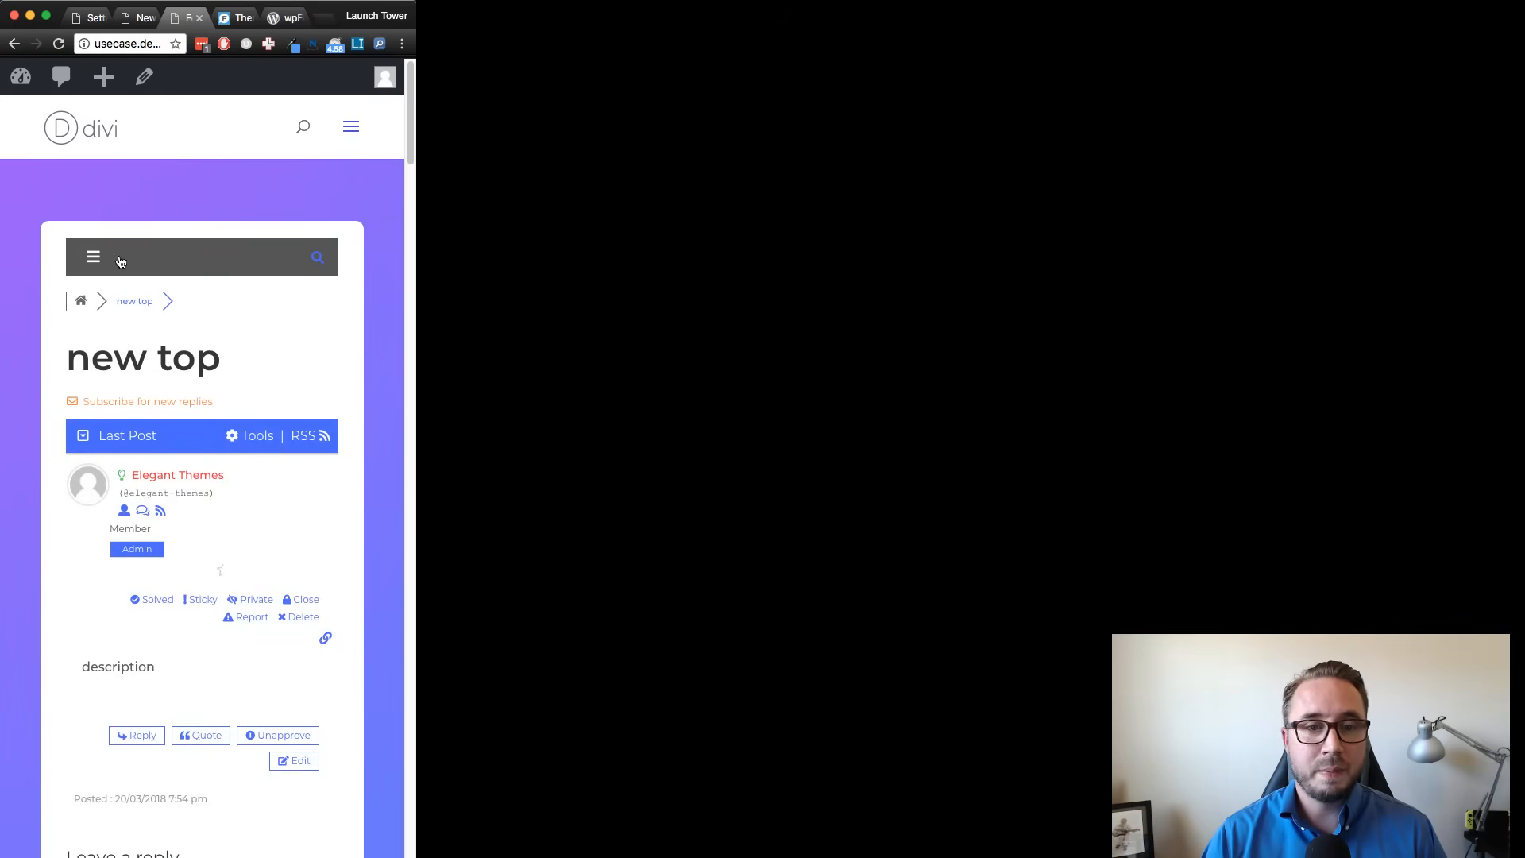
Go to the forum home at phone width and inspect its collapsed navigation menu, forum list and statistics.
left_click(81, 305)
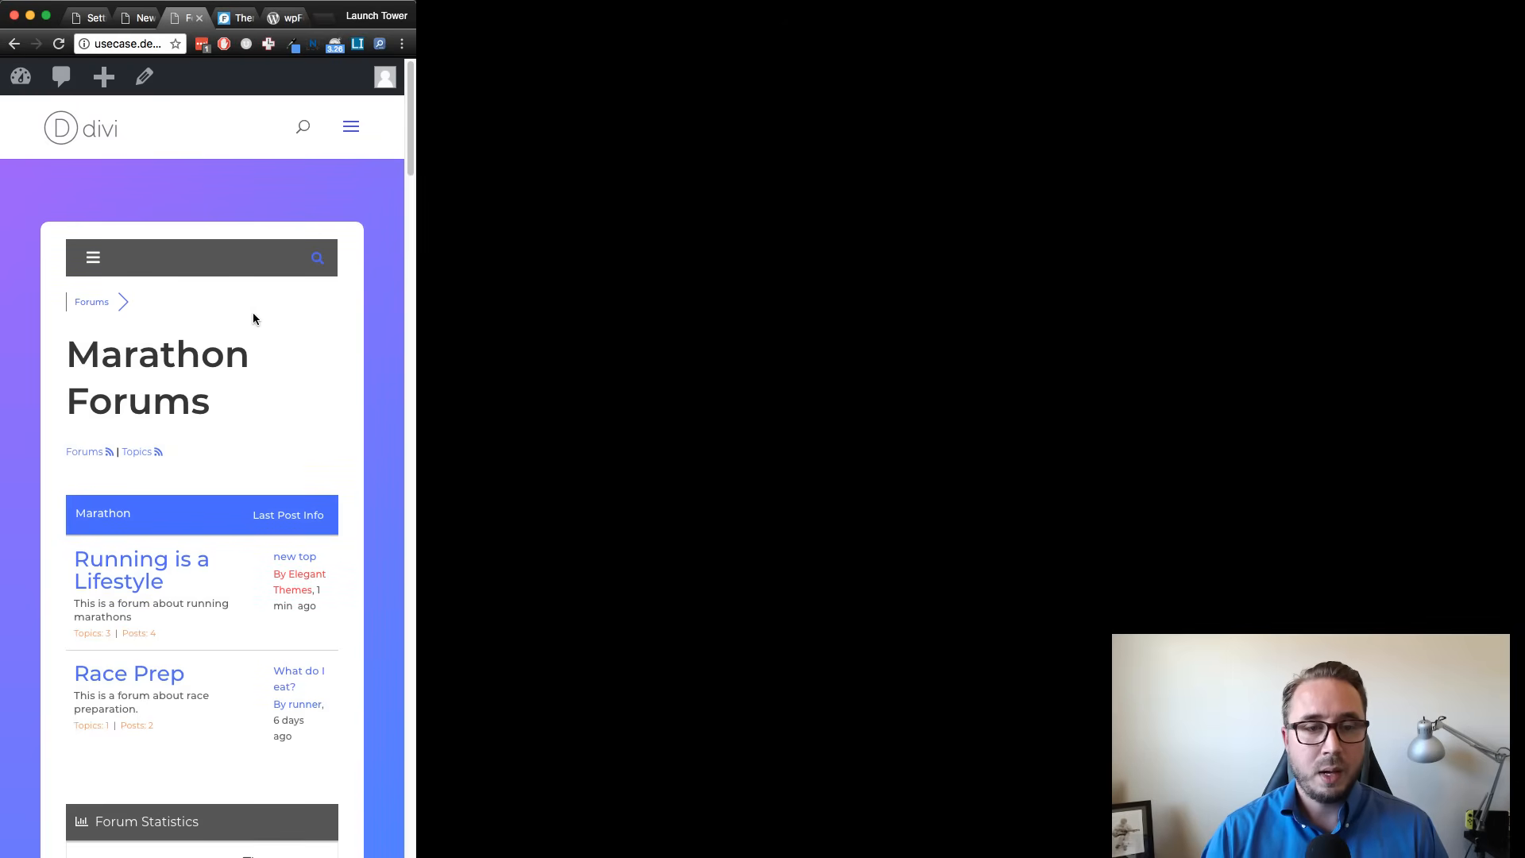
left_click(95, 265)
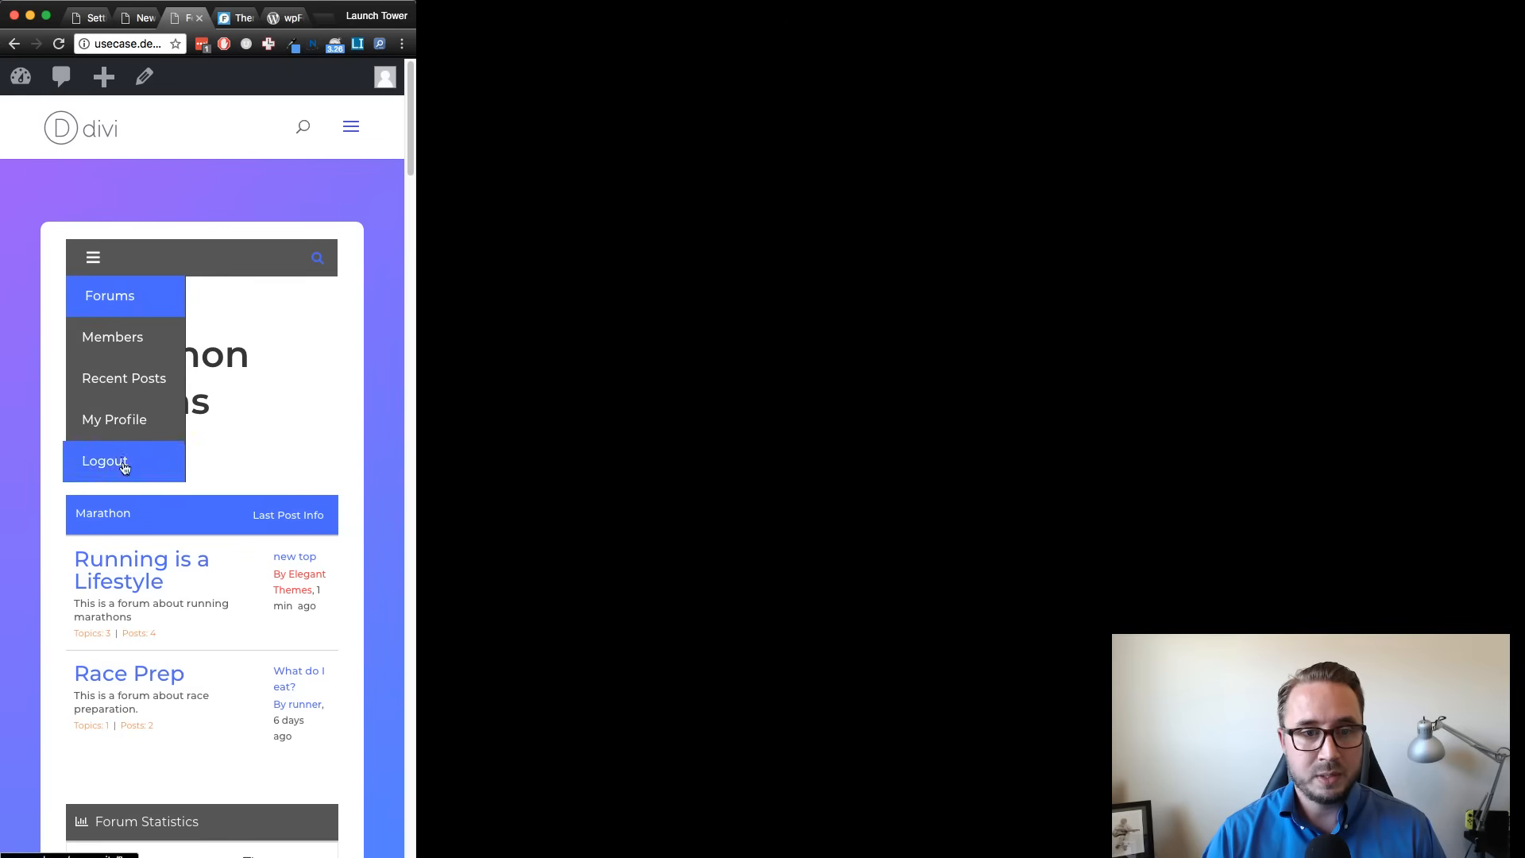
left_click(93, 258)
scroll(150, 314, "down", 5)
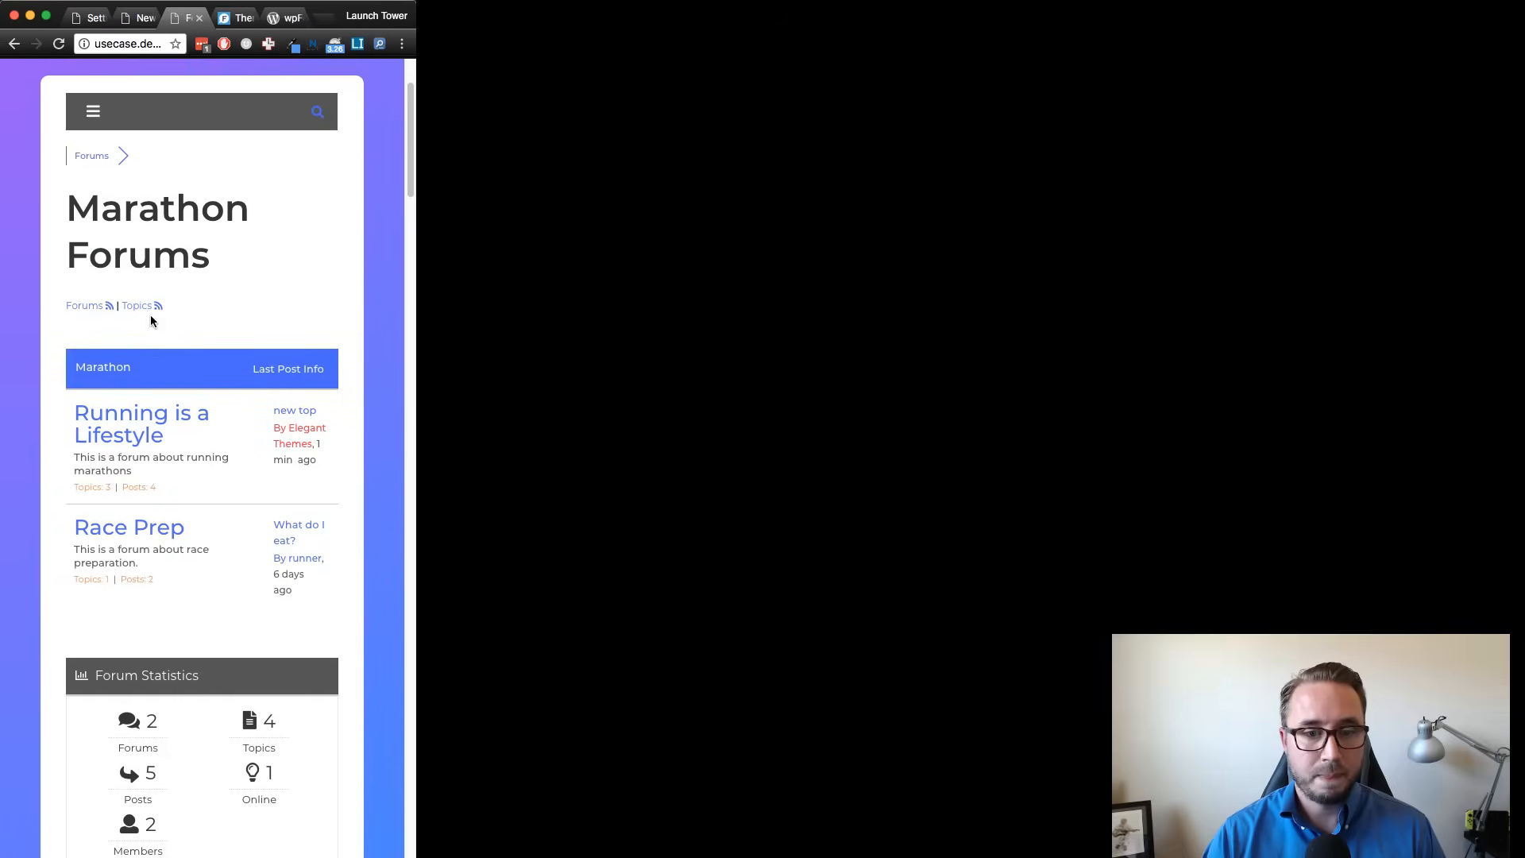
scroll(151, 318, "down", 2)
scroll(150, 314, "up", 5)
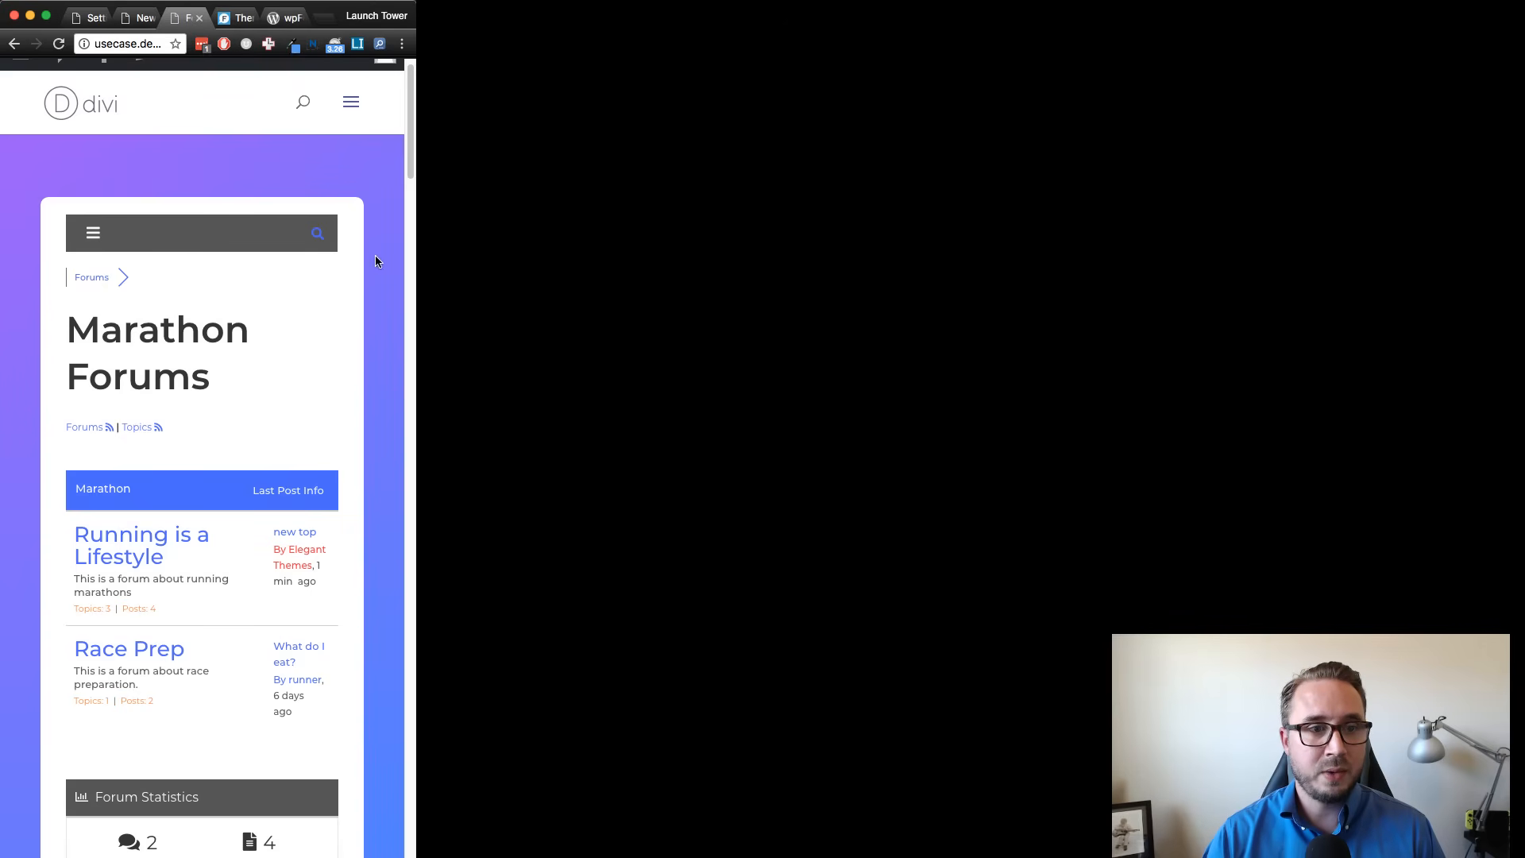
Widen the browser window back to desktop width and minimize the overlapping document window.
left_click_drag(414, 326, 1521, 338)
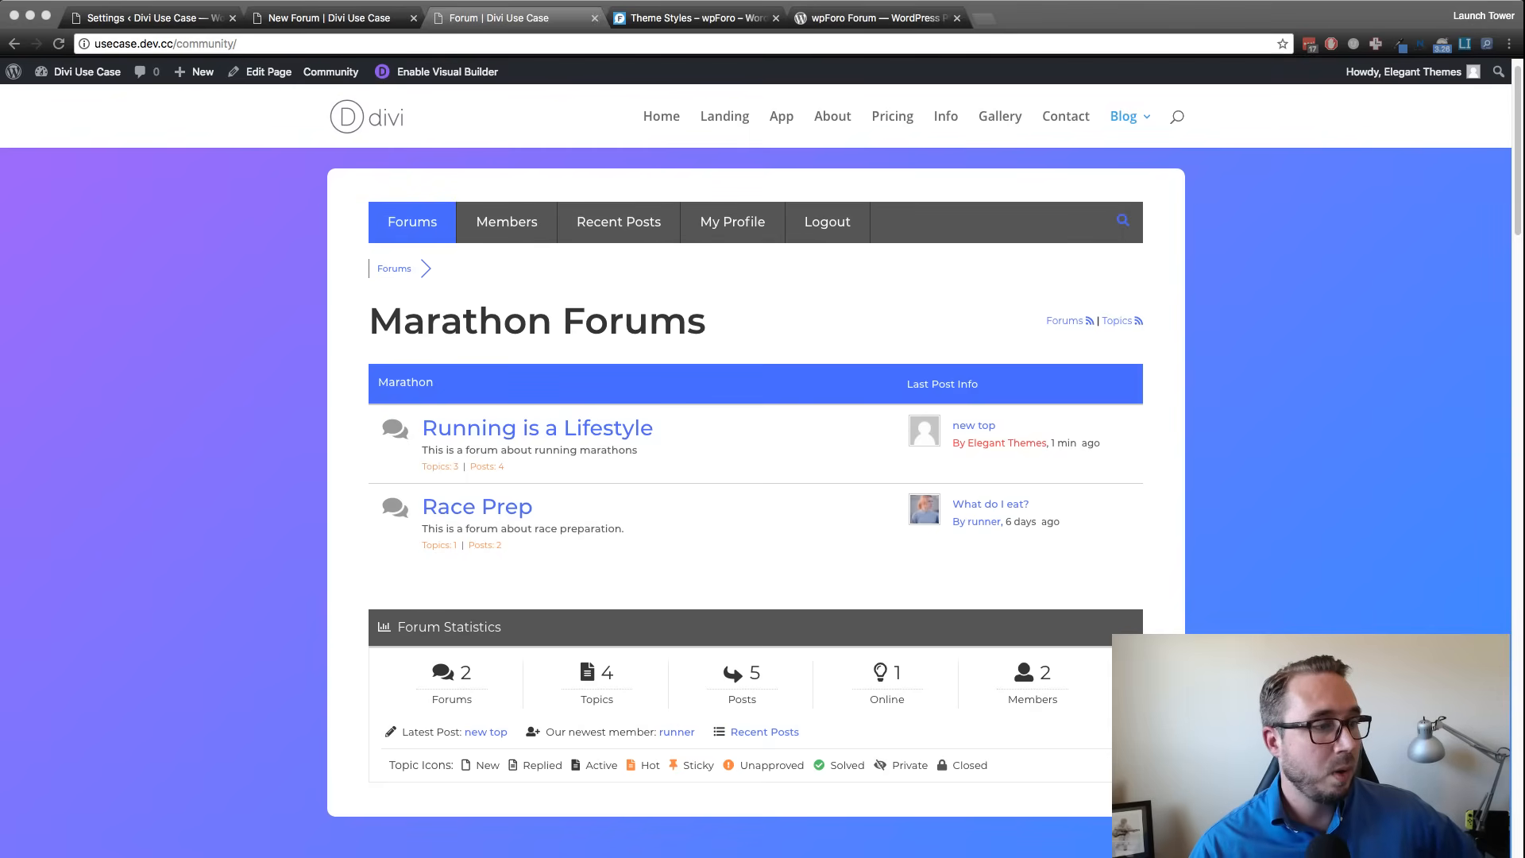
left_click(496, 22)
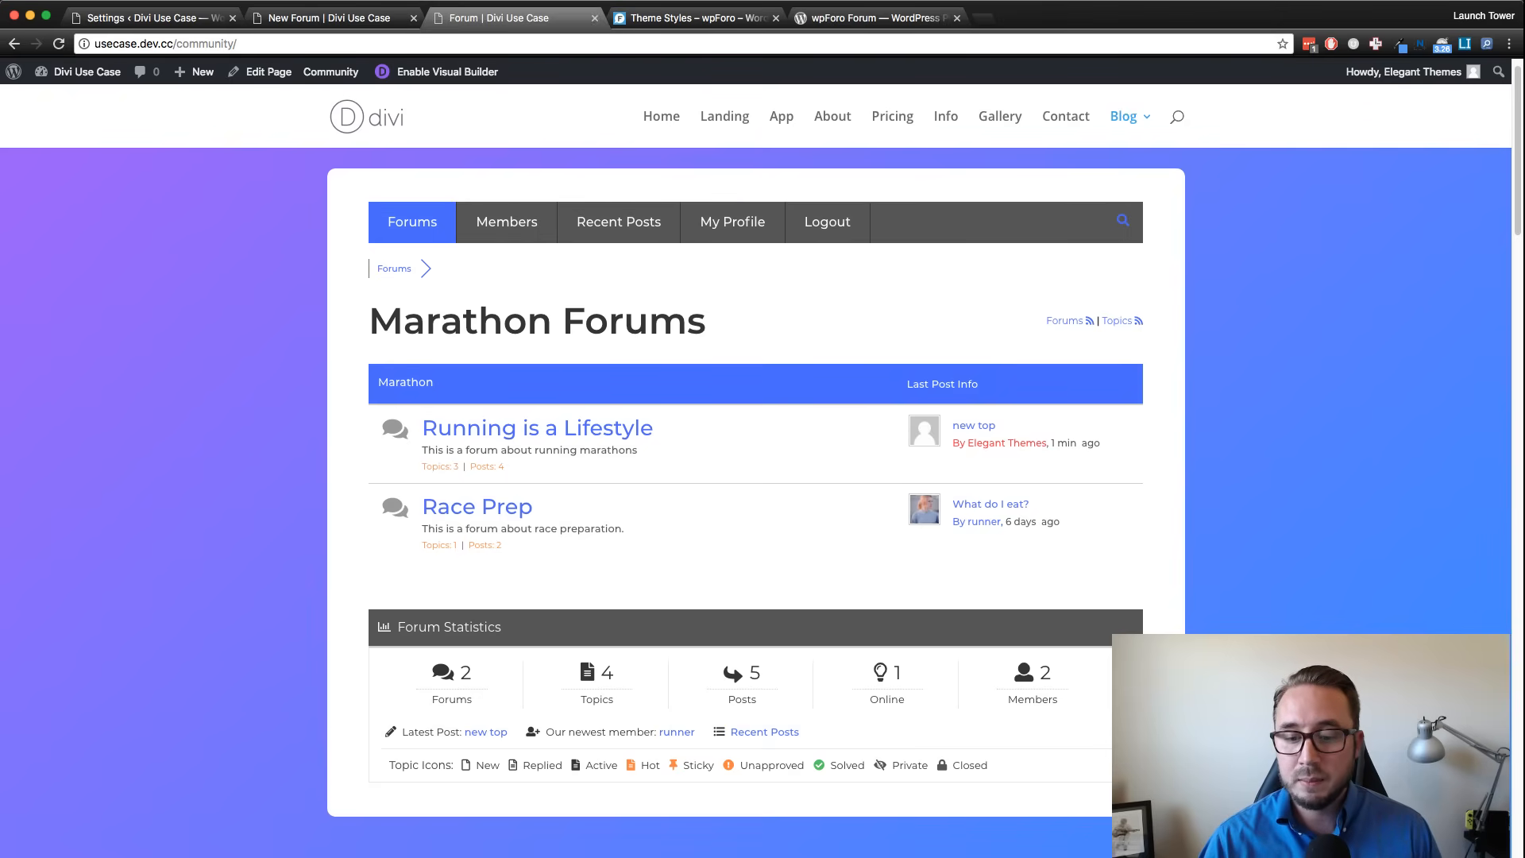
key("super+grave")
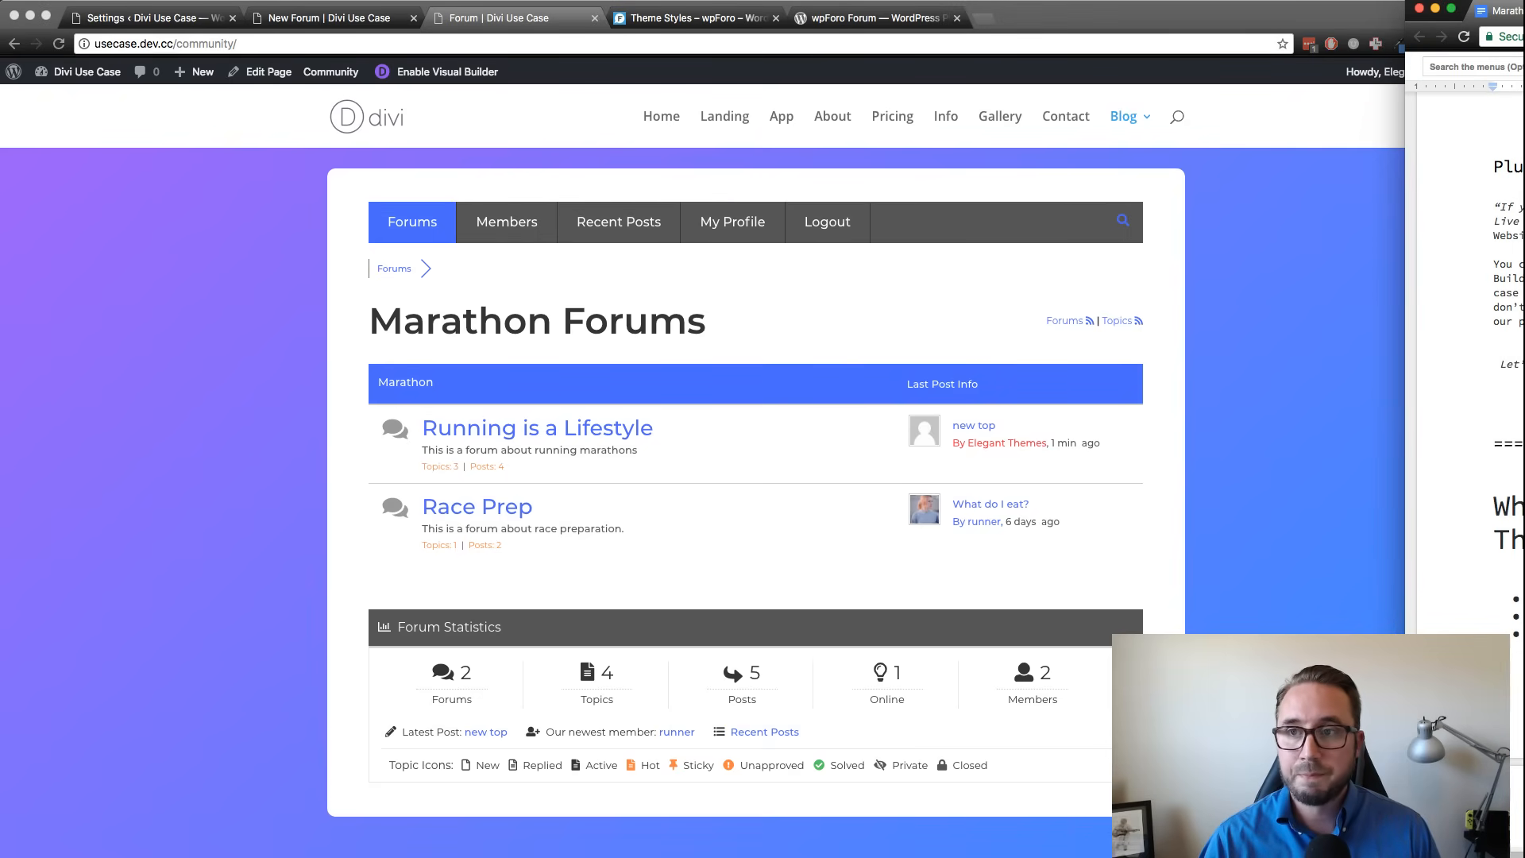
left_click(1435, 9)
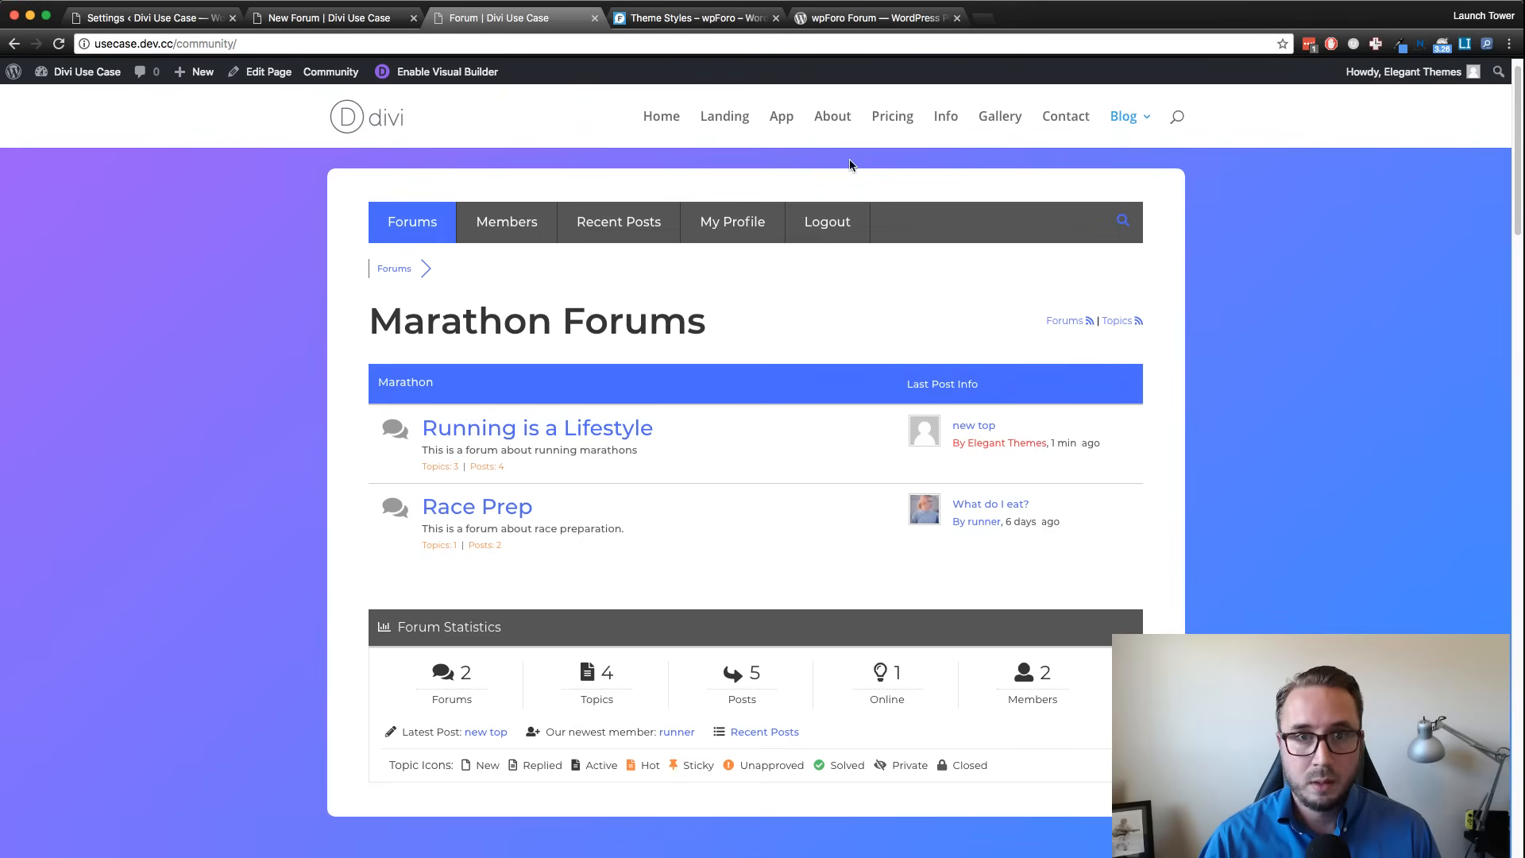
Open an incognito window and load usecase.dev.cc/community/ to view the forum as a logged-out visitor.
left_click(1508, 45)
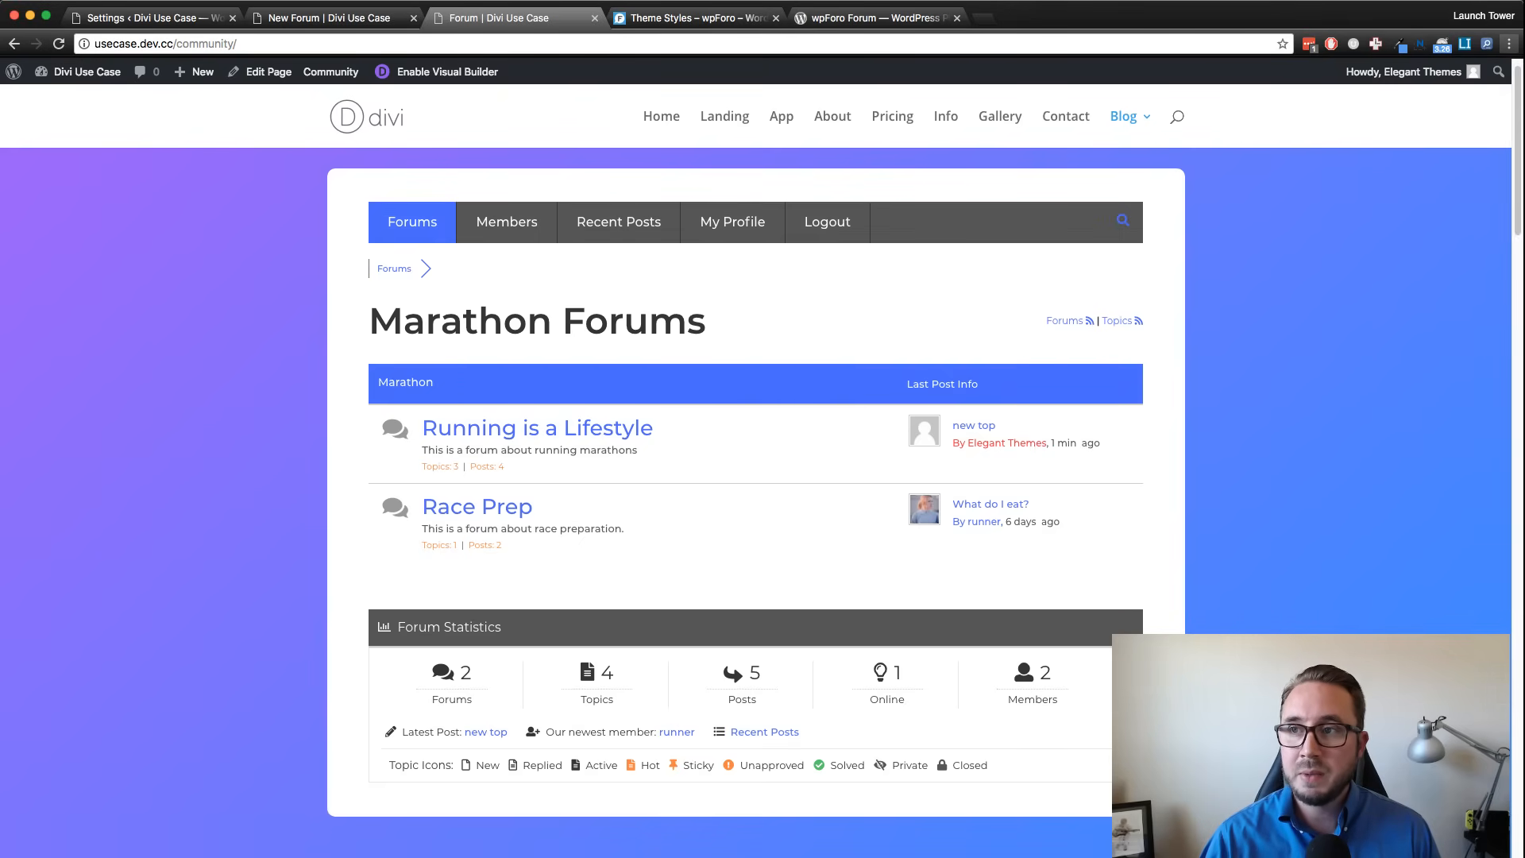
left_click(1513, 93)
mouse_move(1178, 37)
left_mouse_down()
mouse_move(1156, 28)
mouse_move(1180, 300)
mouse_move(1158, 20)
left_mouse_up()
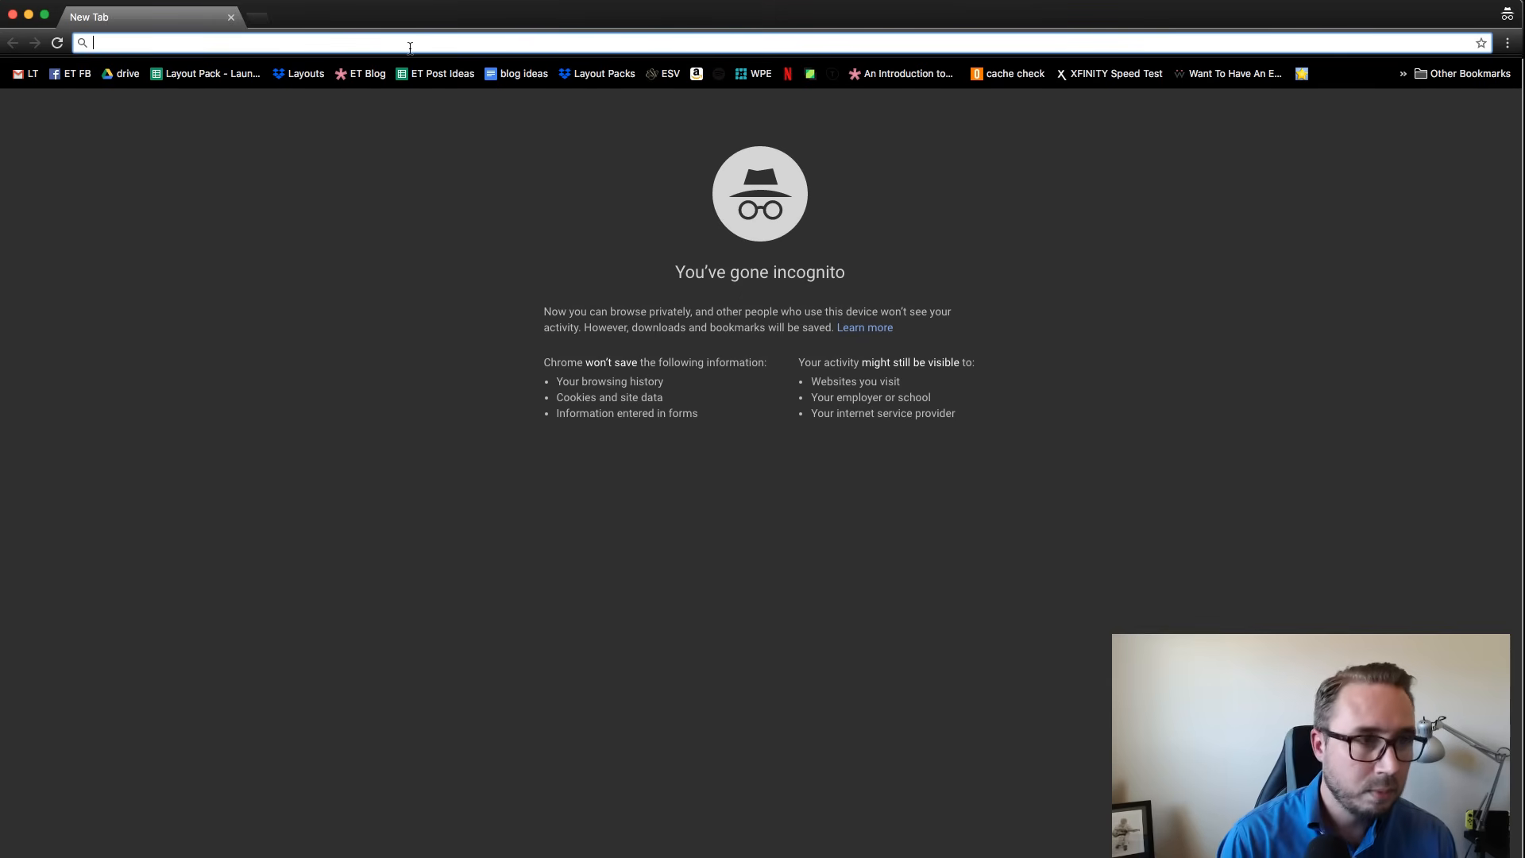
type("usecase.dev.cc/co")
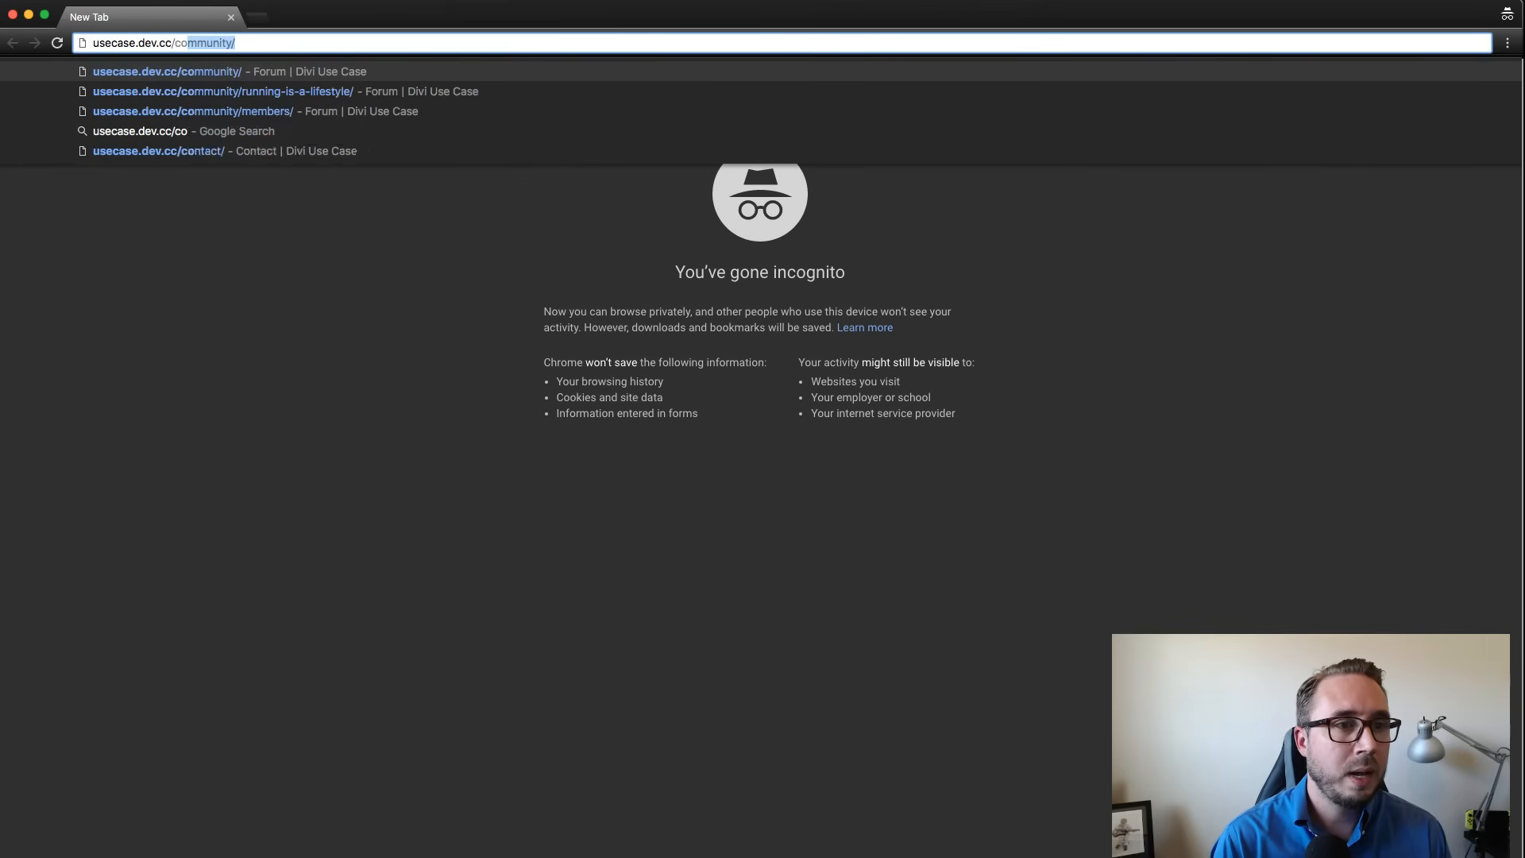
key("Return")
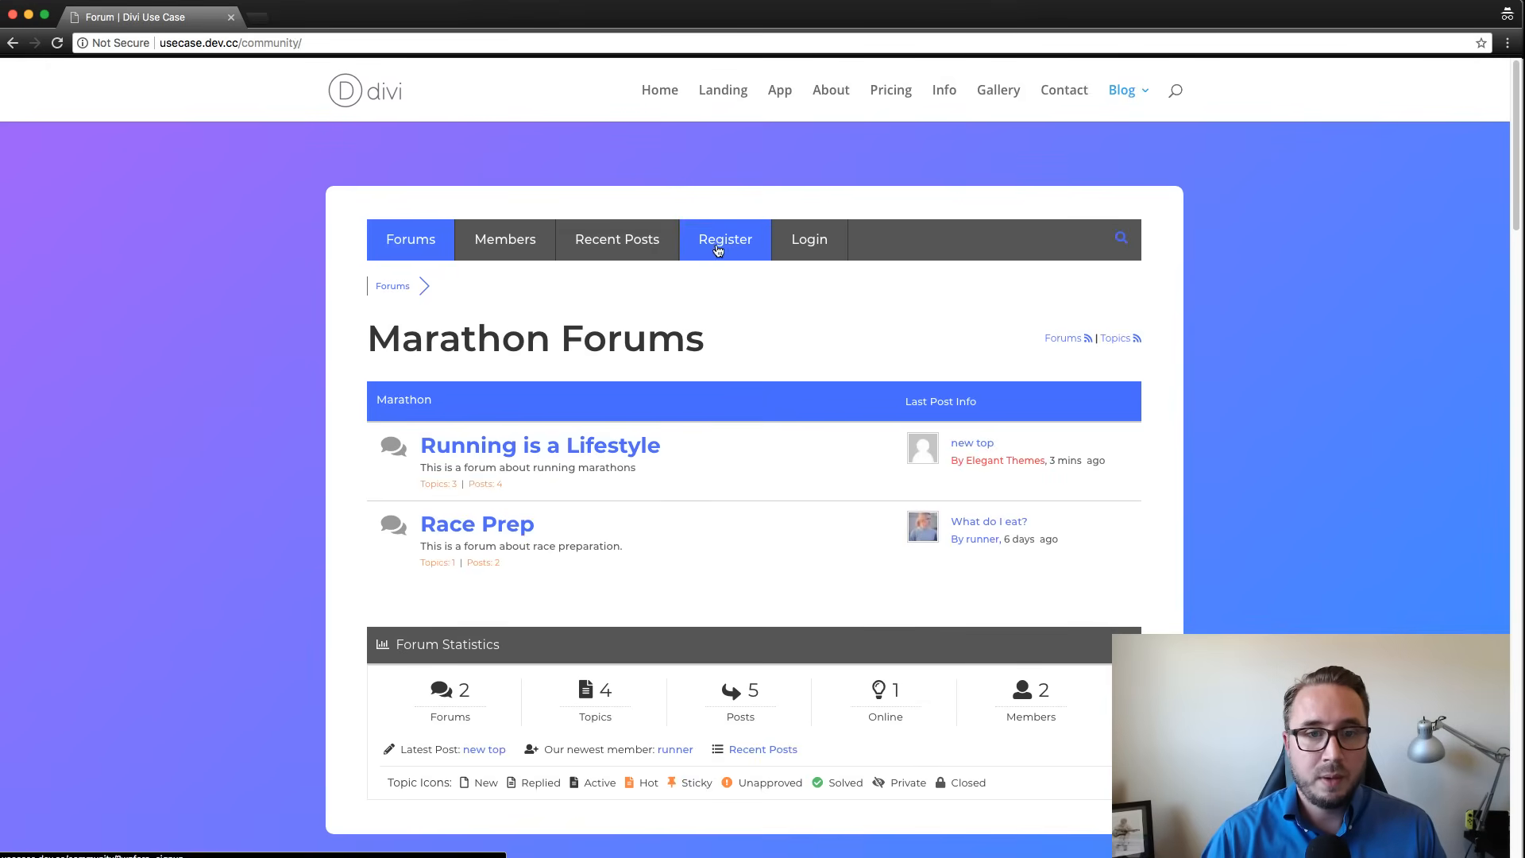
Open the forum's Register page and look over the registration form.
left_click(721, 247)
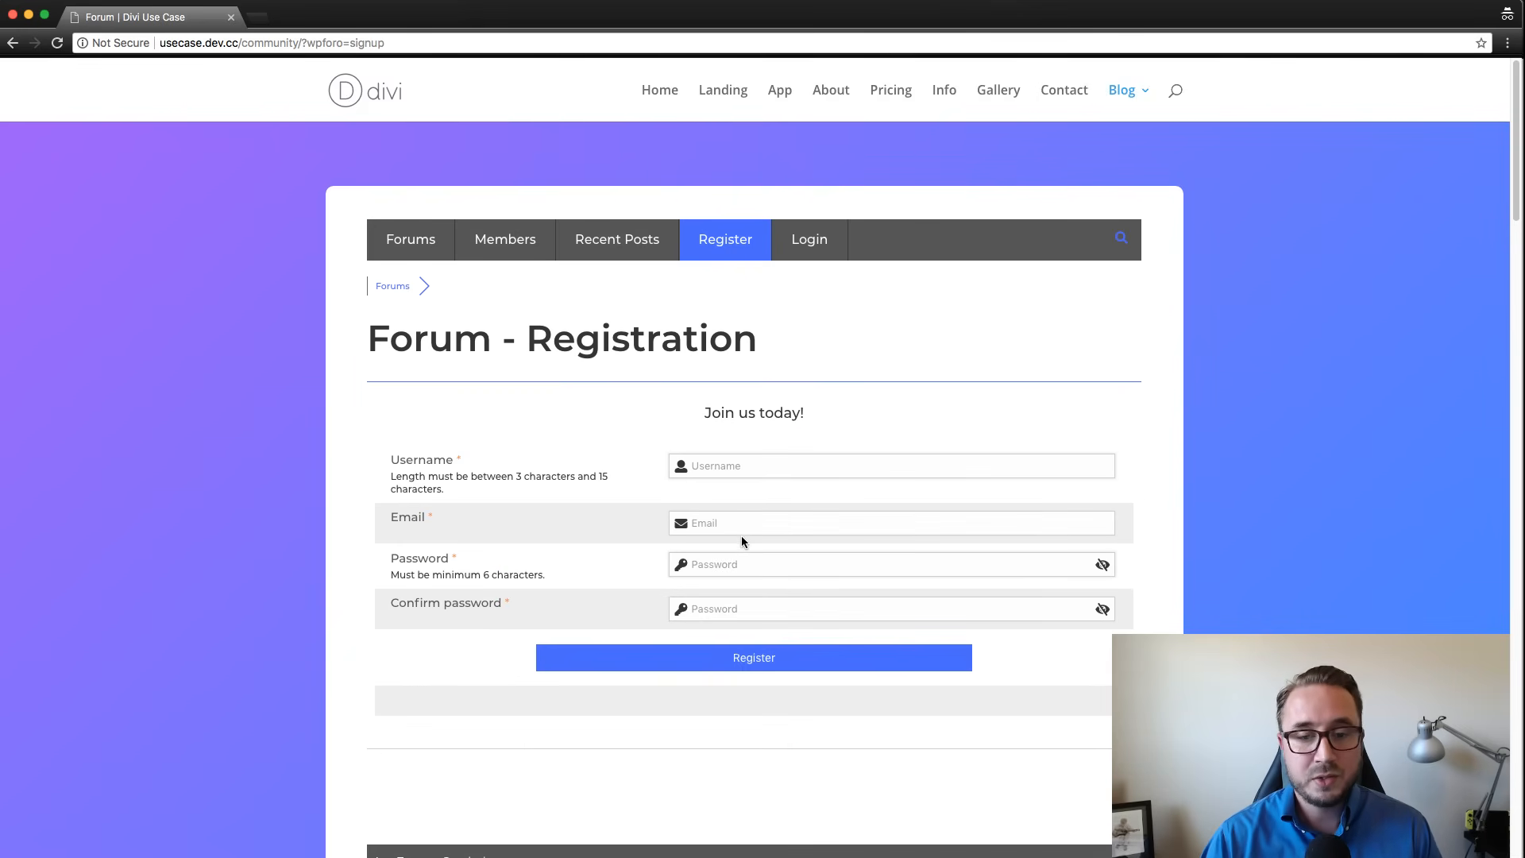
scroll(740, 533, "down", 1)
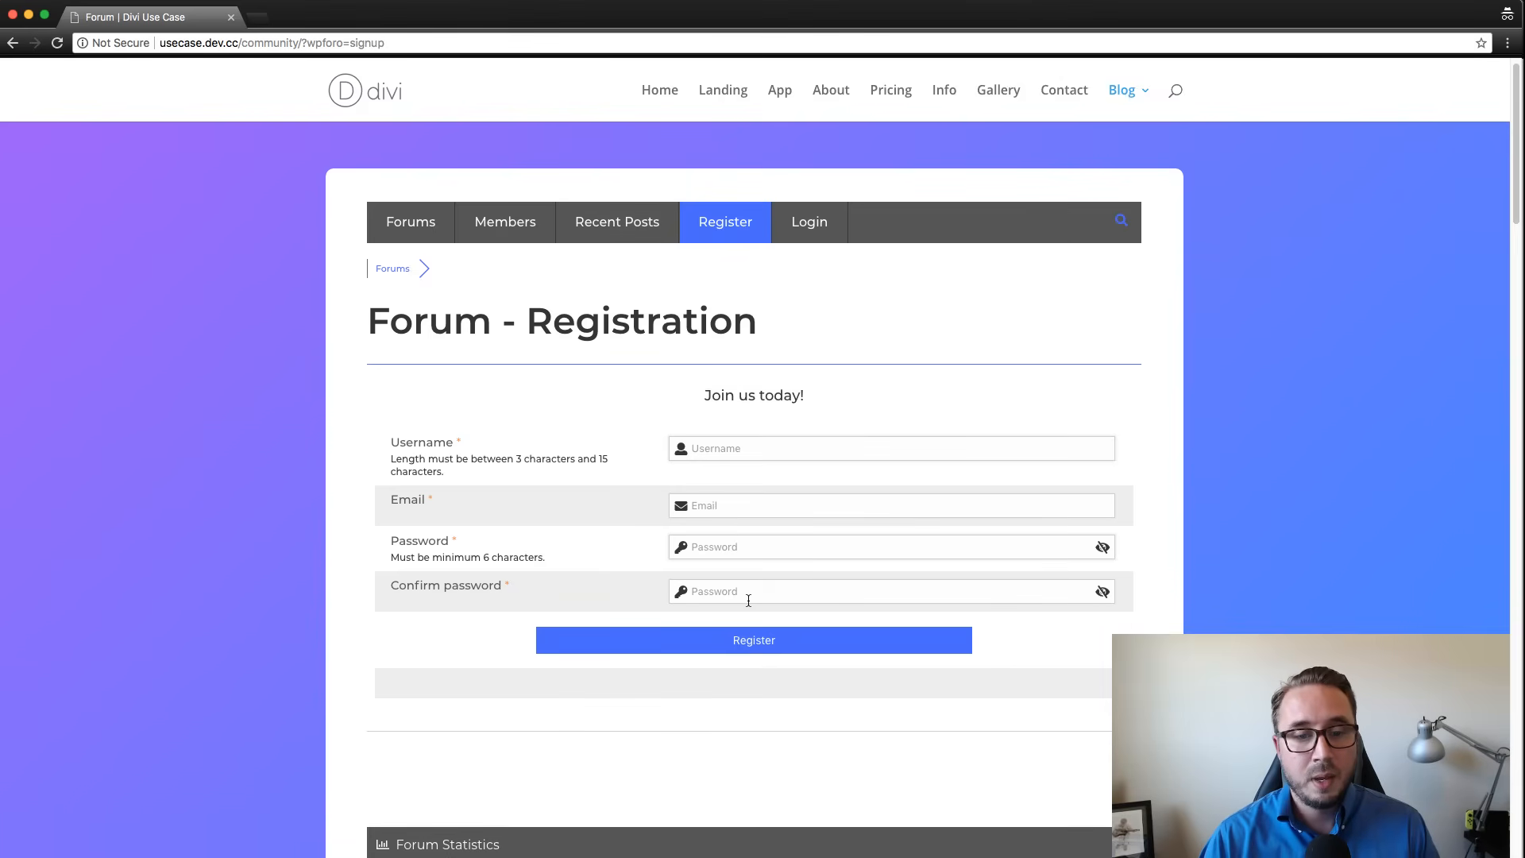
left_click(746, 447)
scroll(743, 538, "down", 1)
scroll(743, 539, "up", 1)
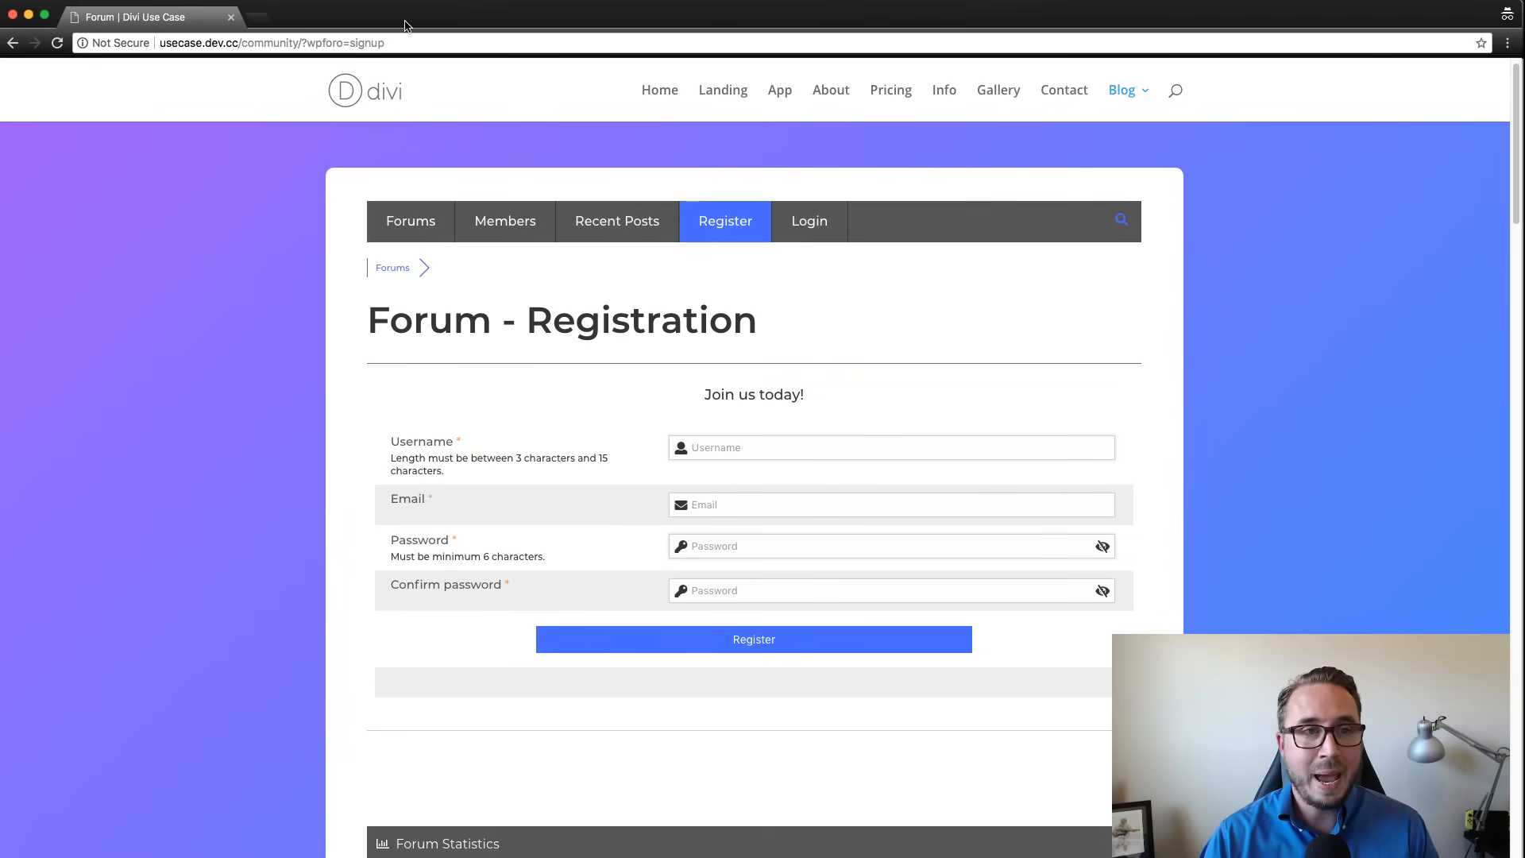
Open the forum's Login page and look over the sign-in form.
left_click(808, 226)
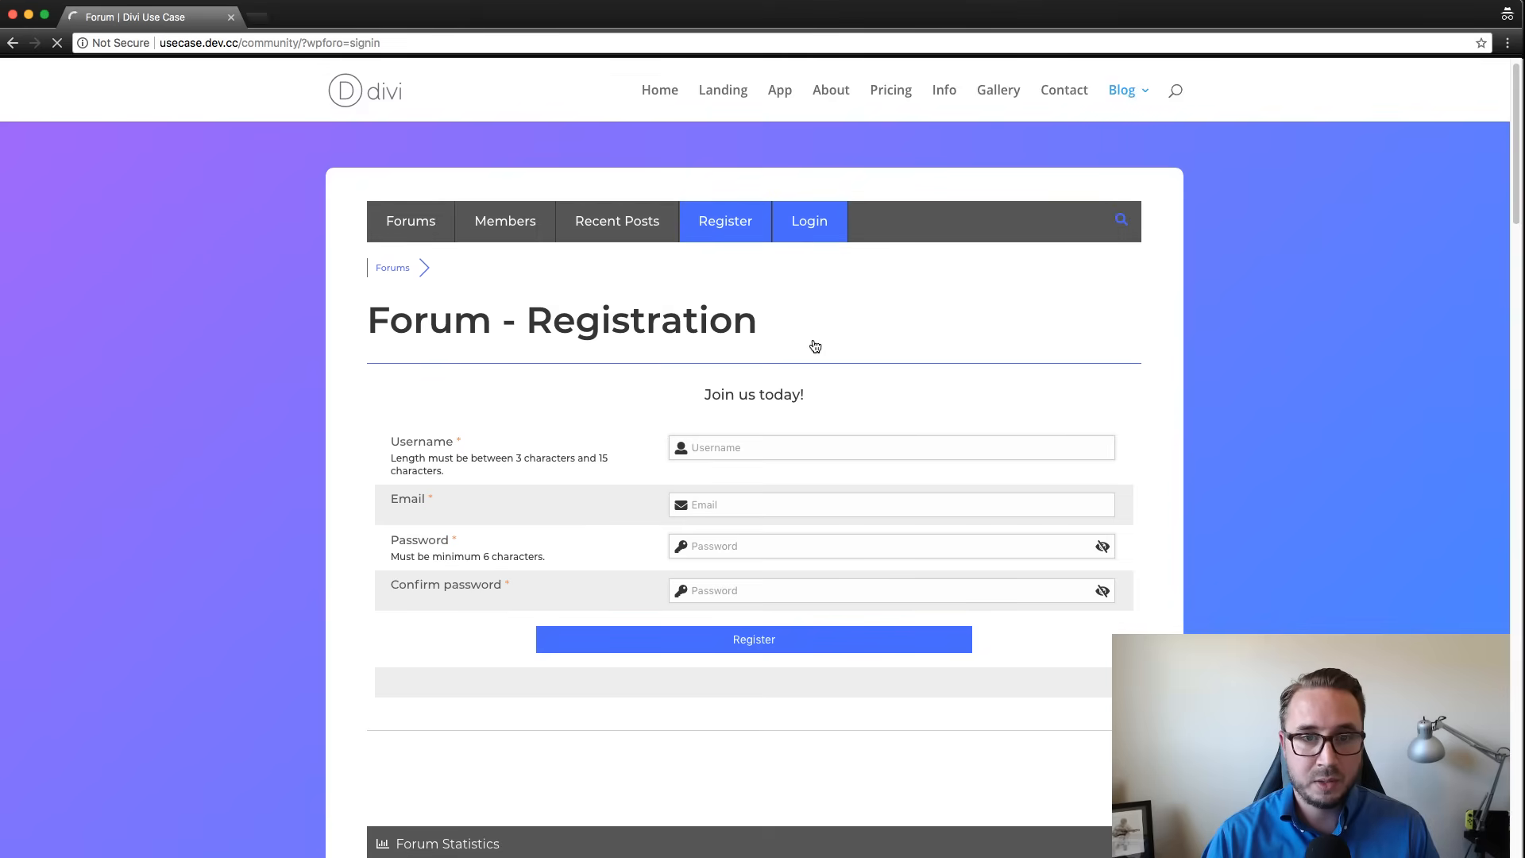
scroll(905, 488, "down", 3)
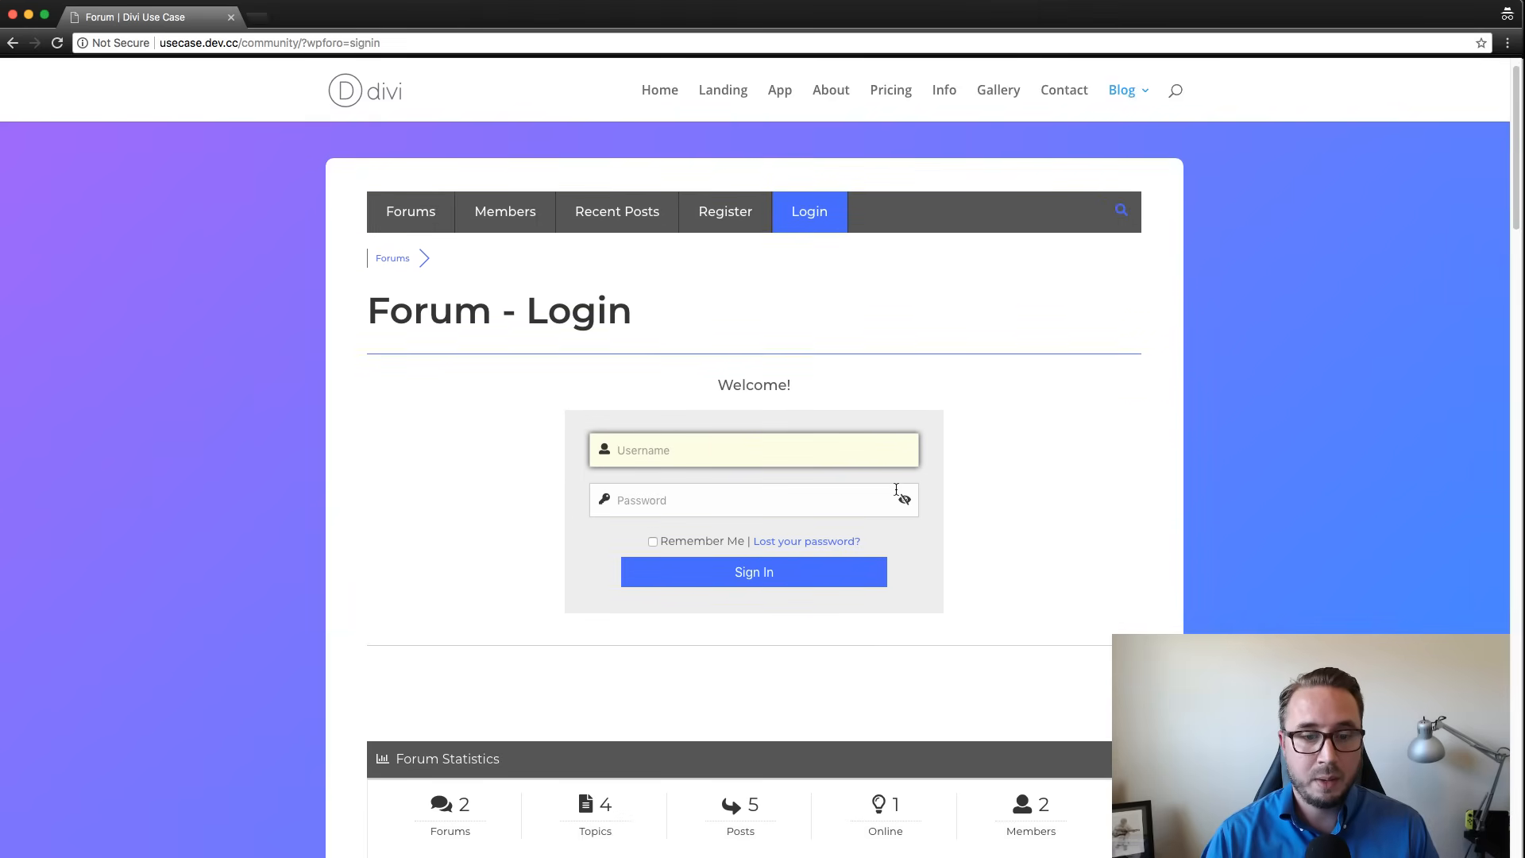
scroll(896, 494, "up", 3)
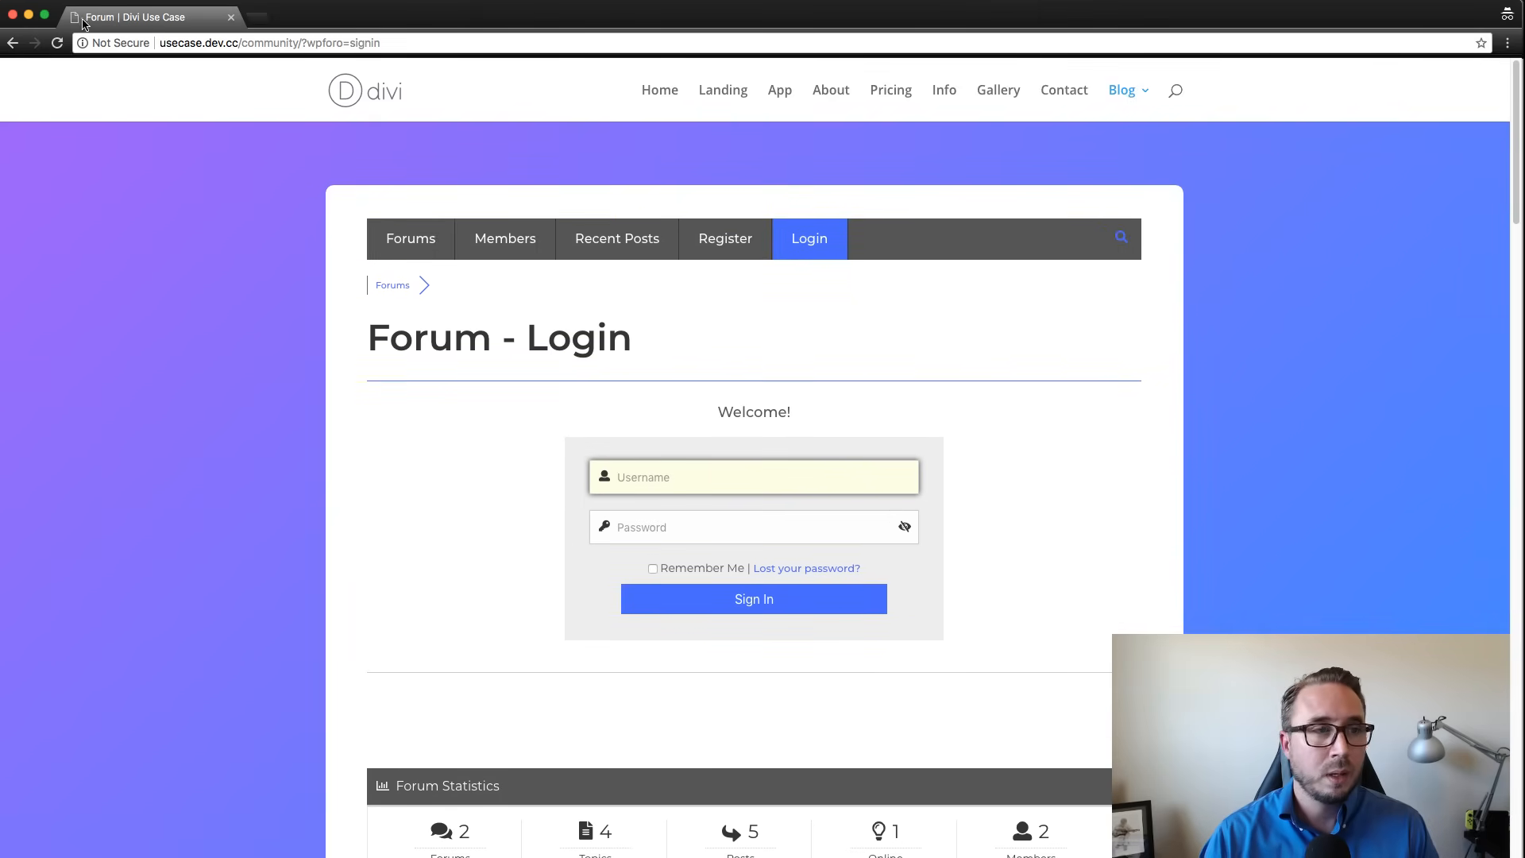
Minimize the incognito window and open the forum's Moderation page from the WordPress dashboard in the logged-in window.
left_click(28, 17)
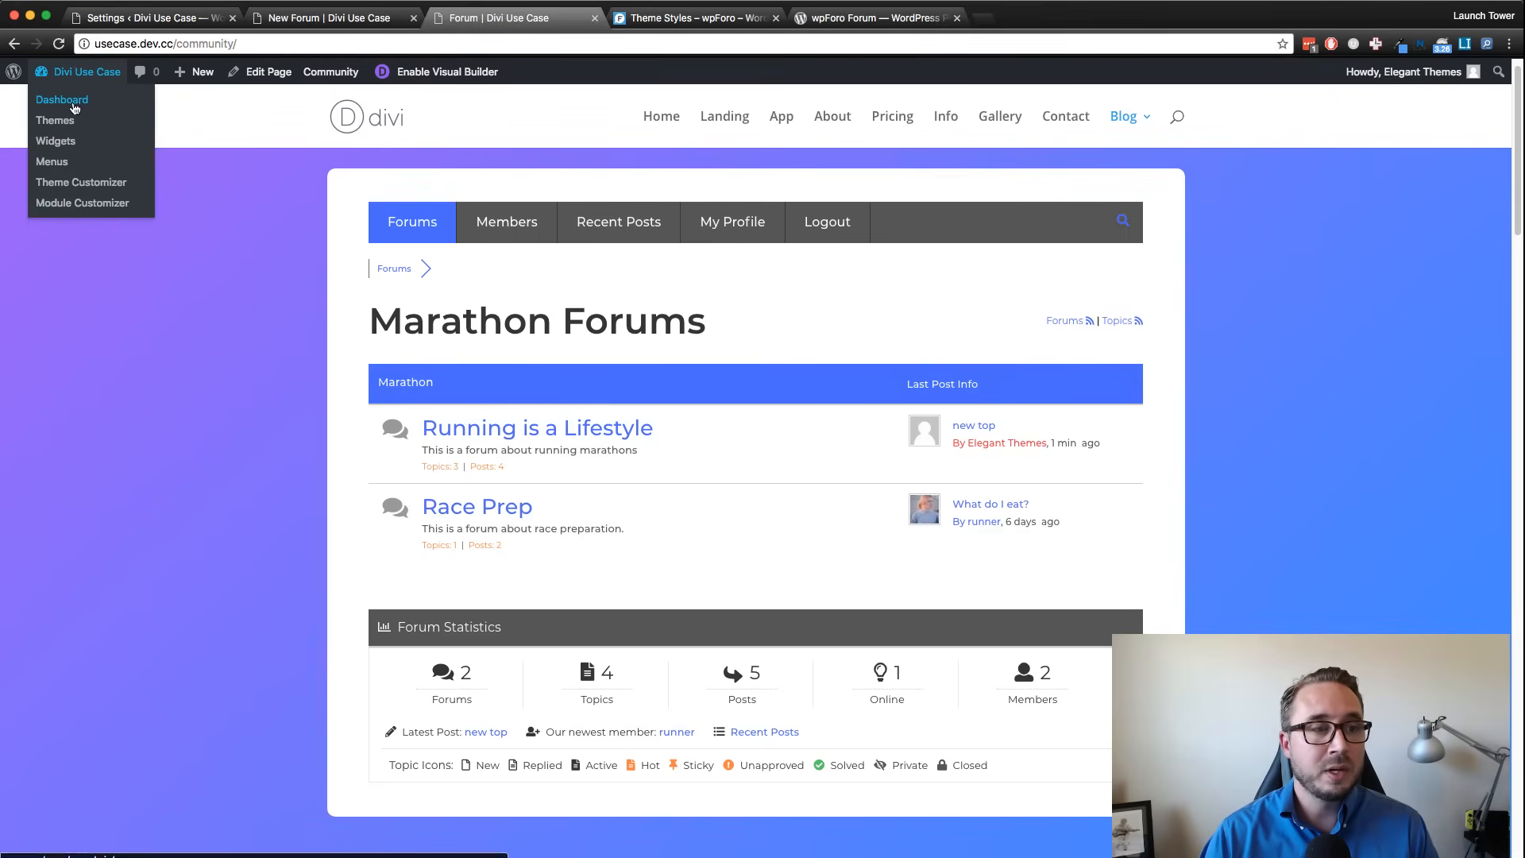
left_click(71, 103)
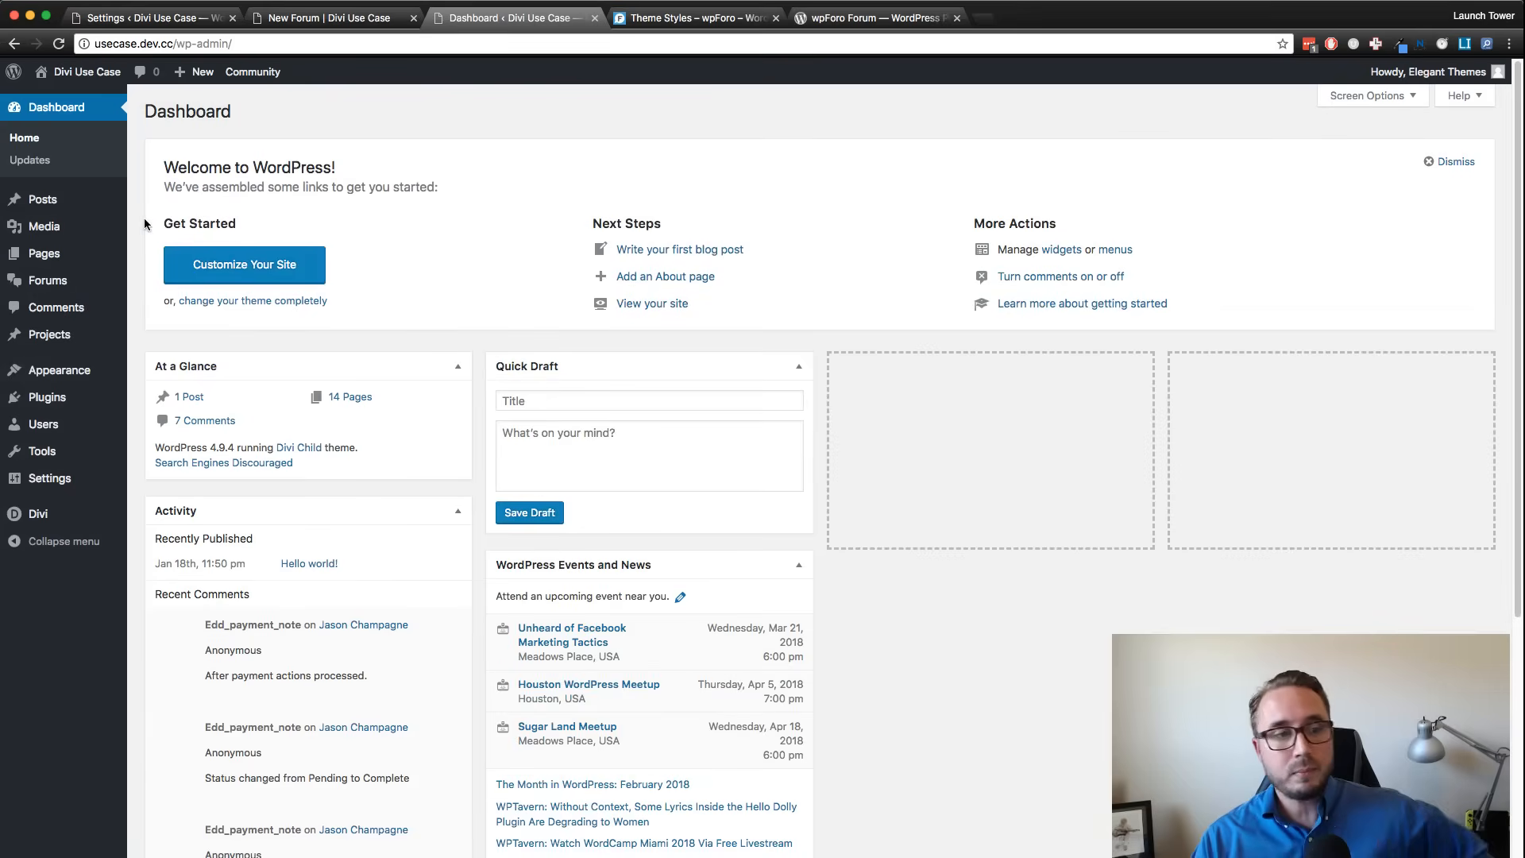
mouse_move(50, 290)
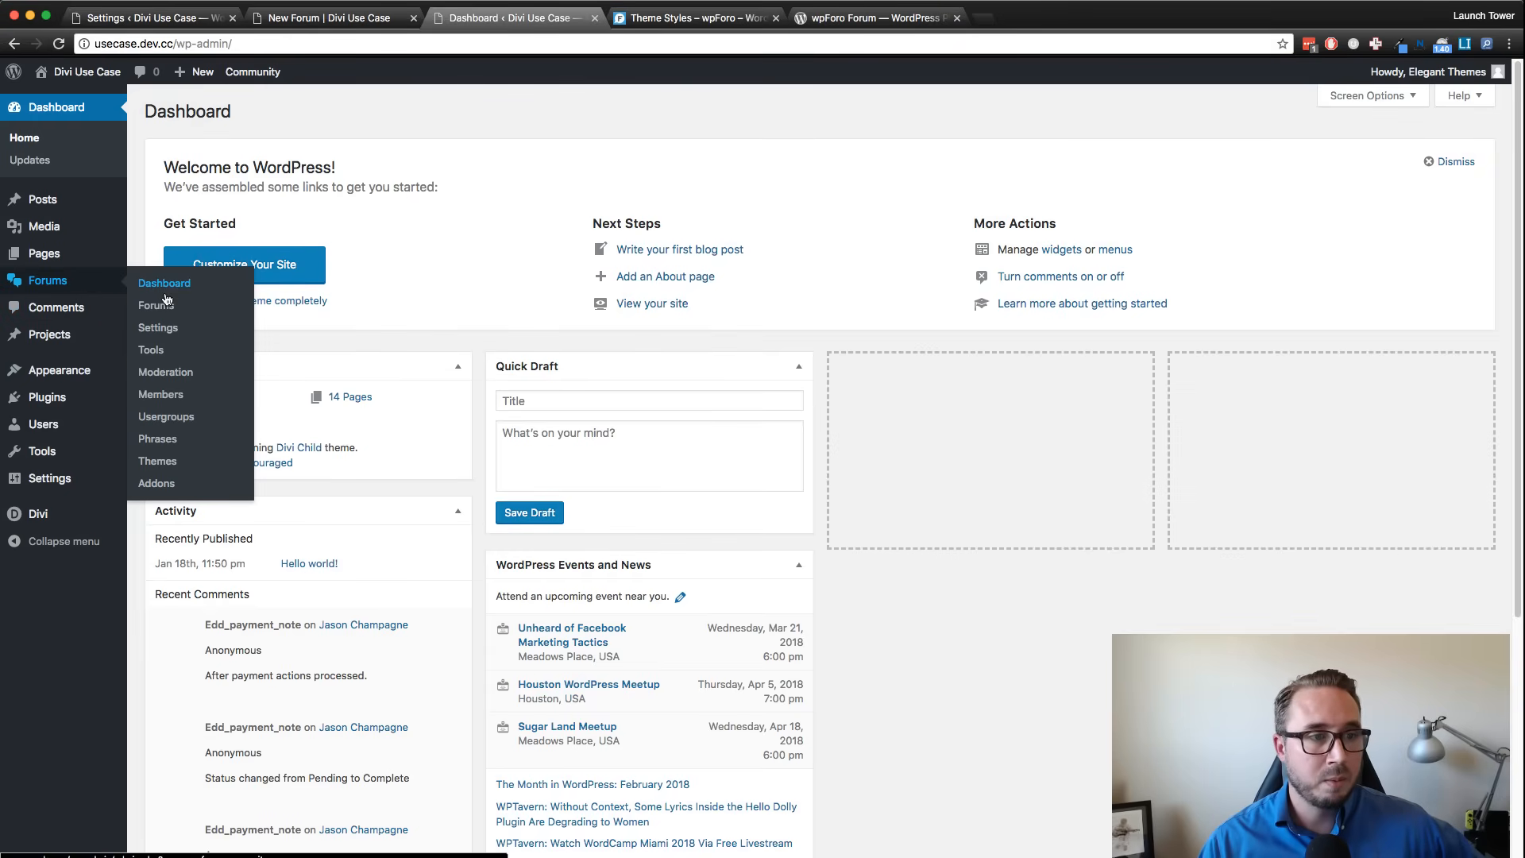
left_click(175, 377)
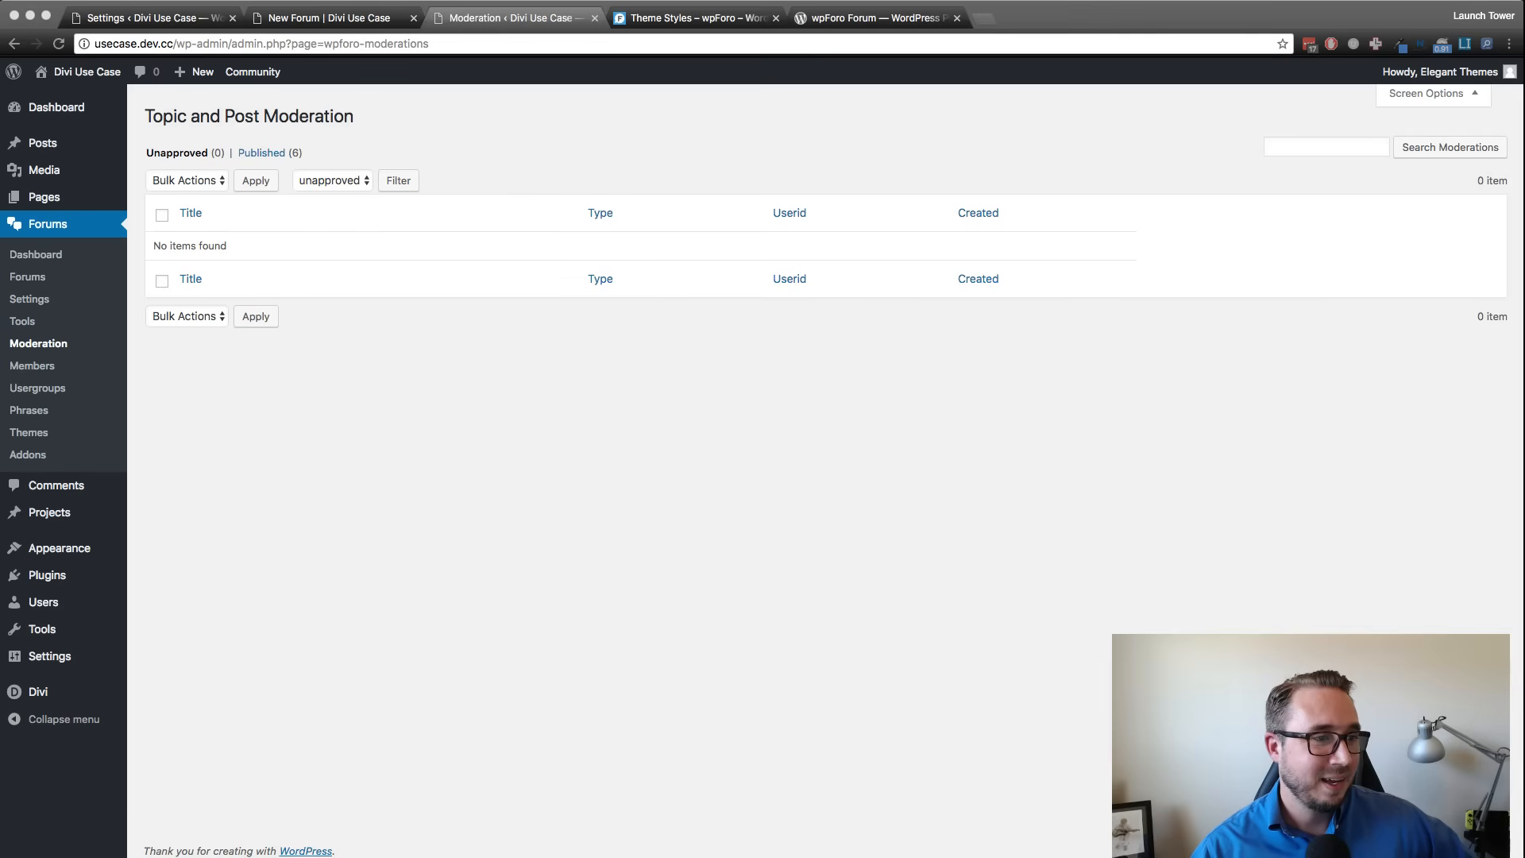
left_click(696, 501)
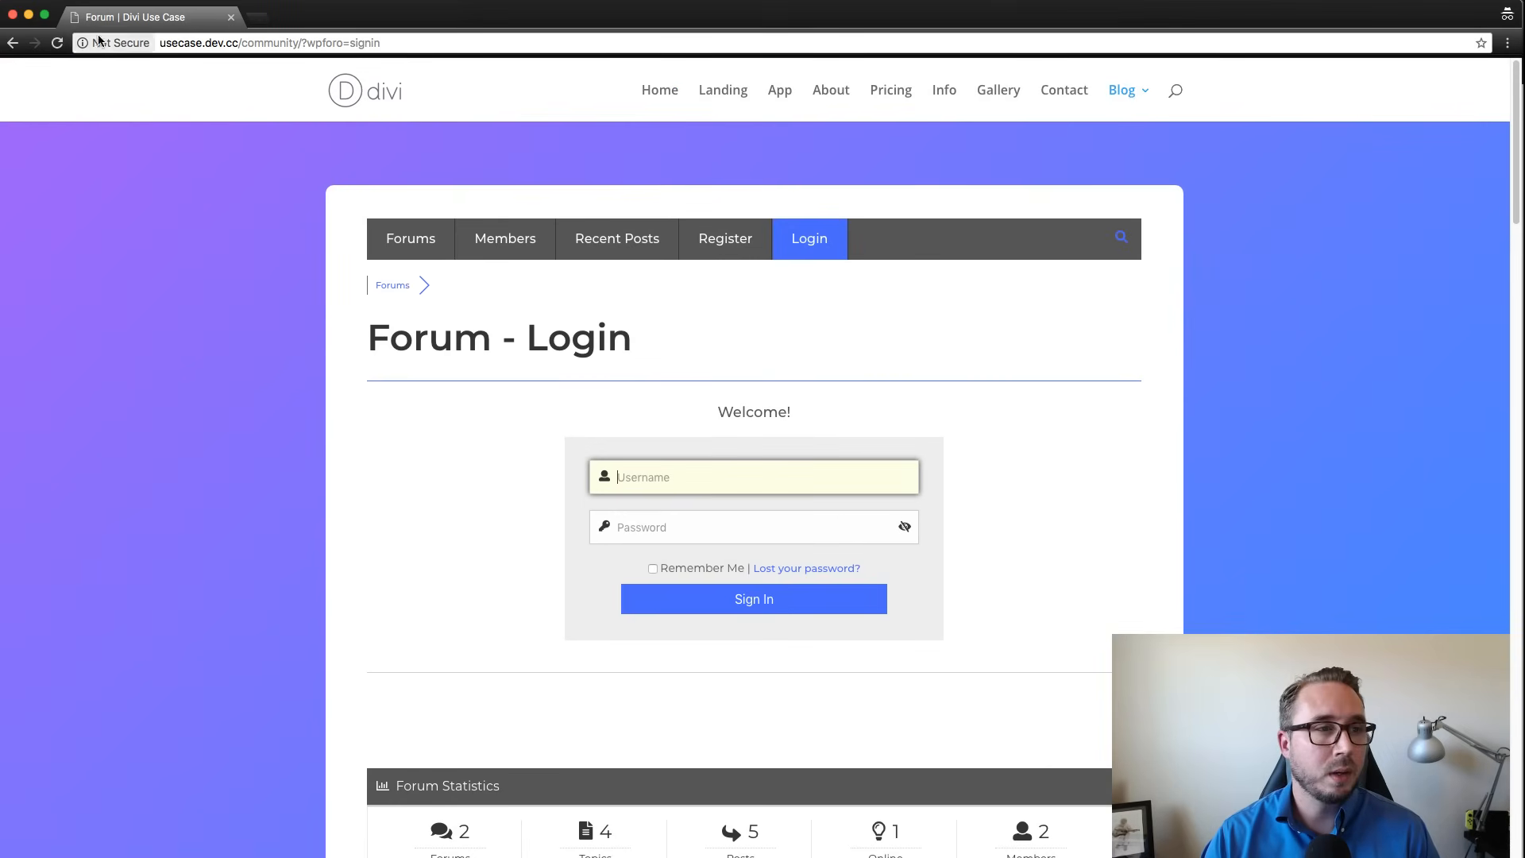
left_click(29, 15)
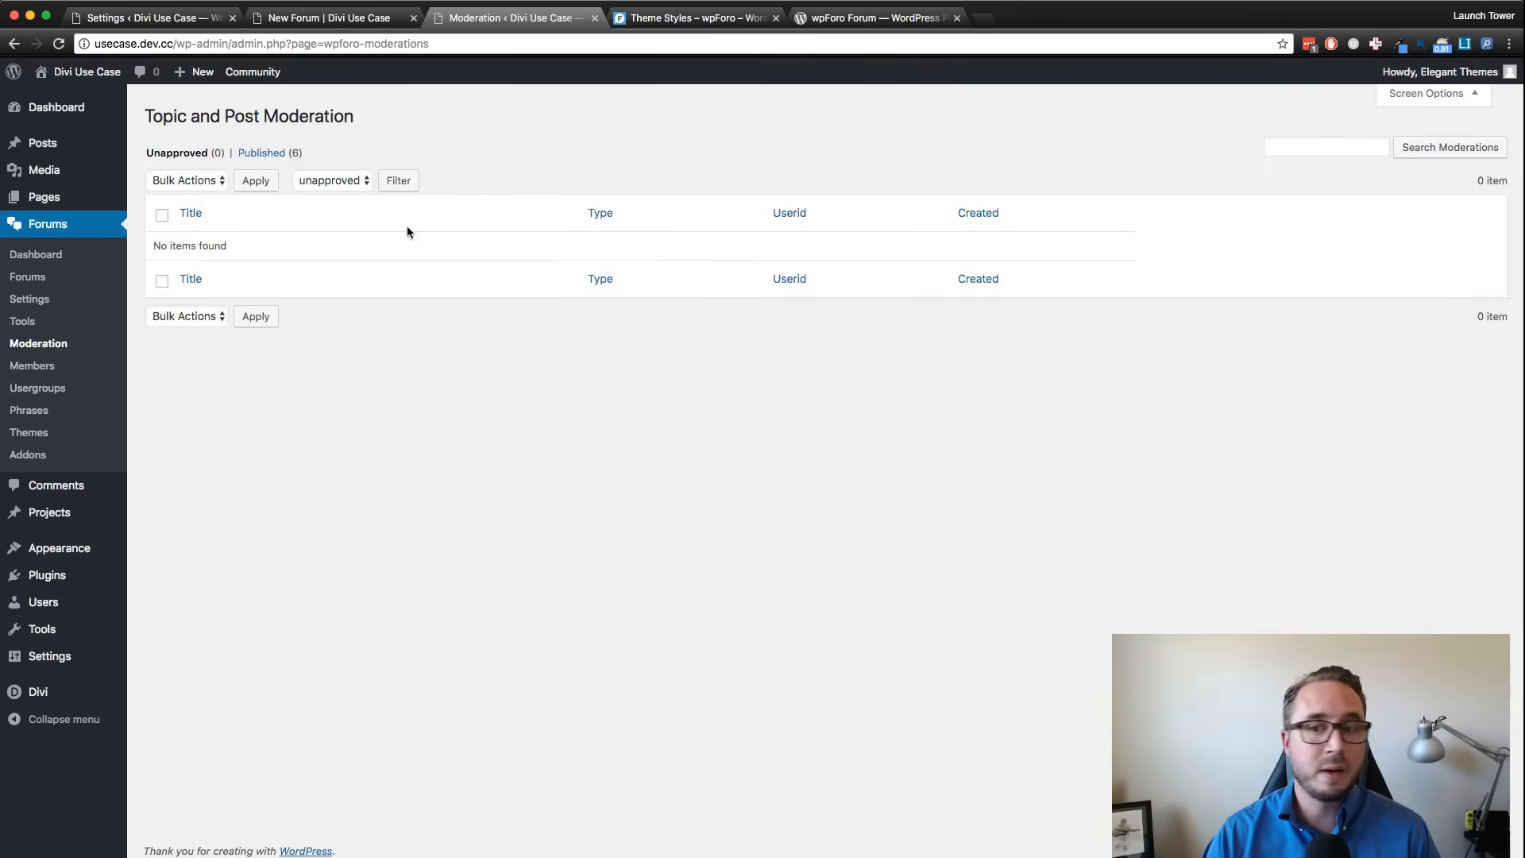